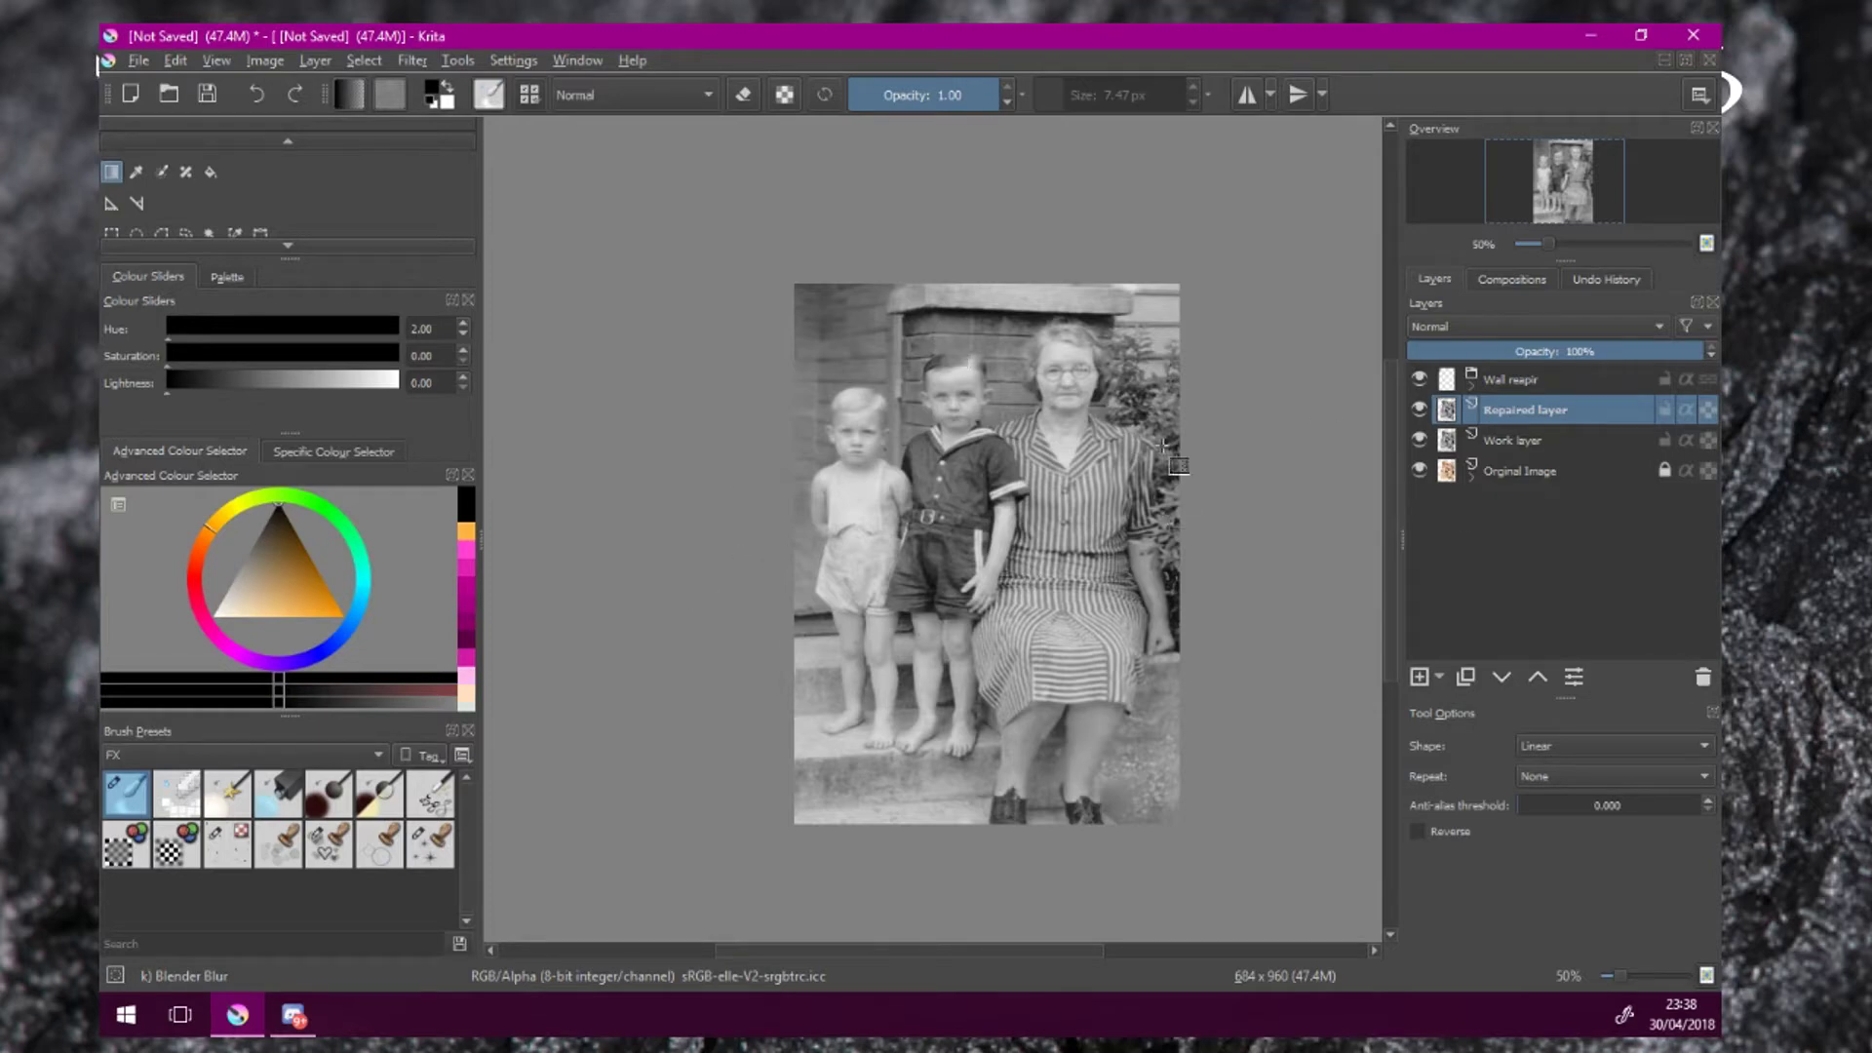
pyautogui.keyDown('ctrl'); pyautogui.click(1508, 443); pyautogui.keyUp('ctrl')
pyautogui.keyDown('ctrl'); pyautogui.click(1526, 384); pyautogui.keyUp('ctrl')
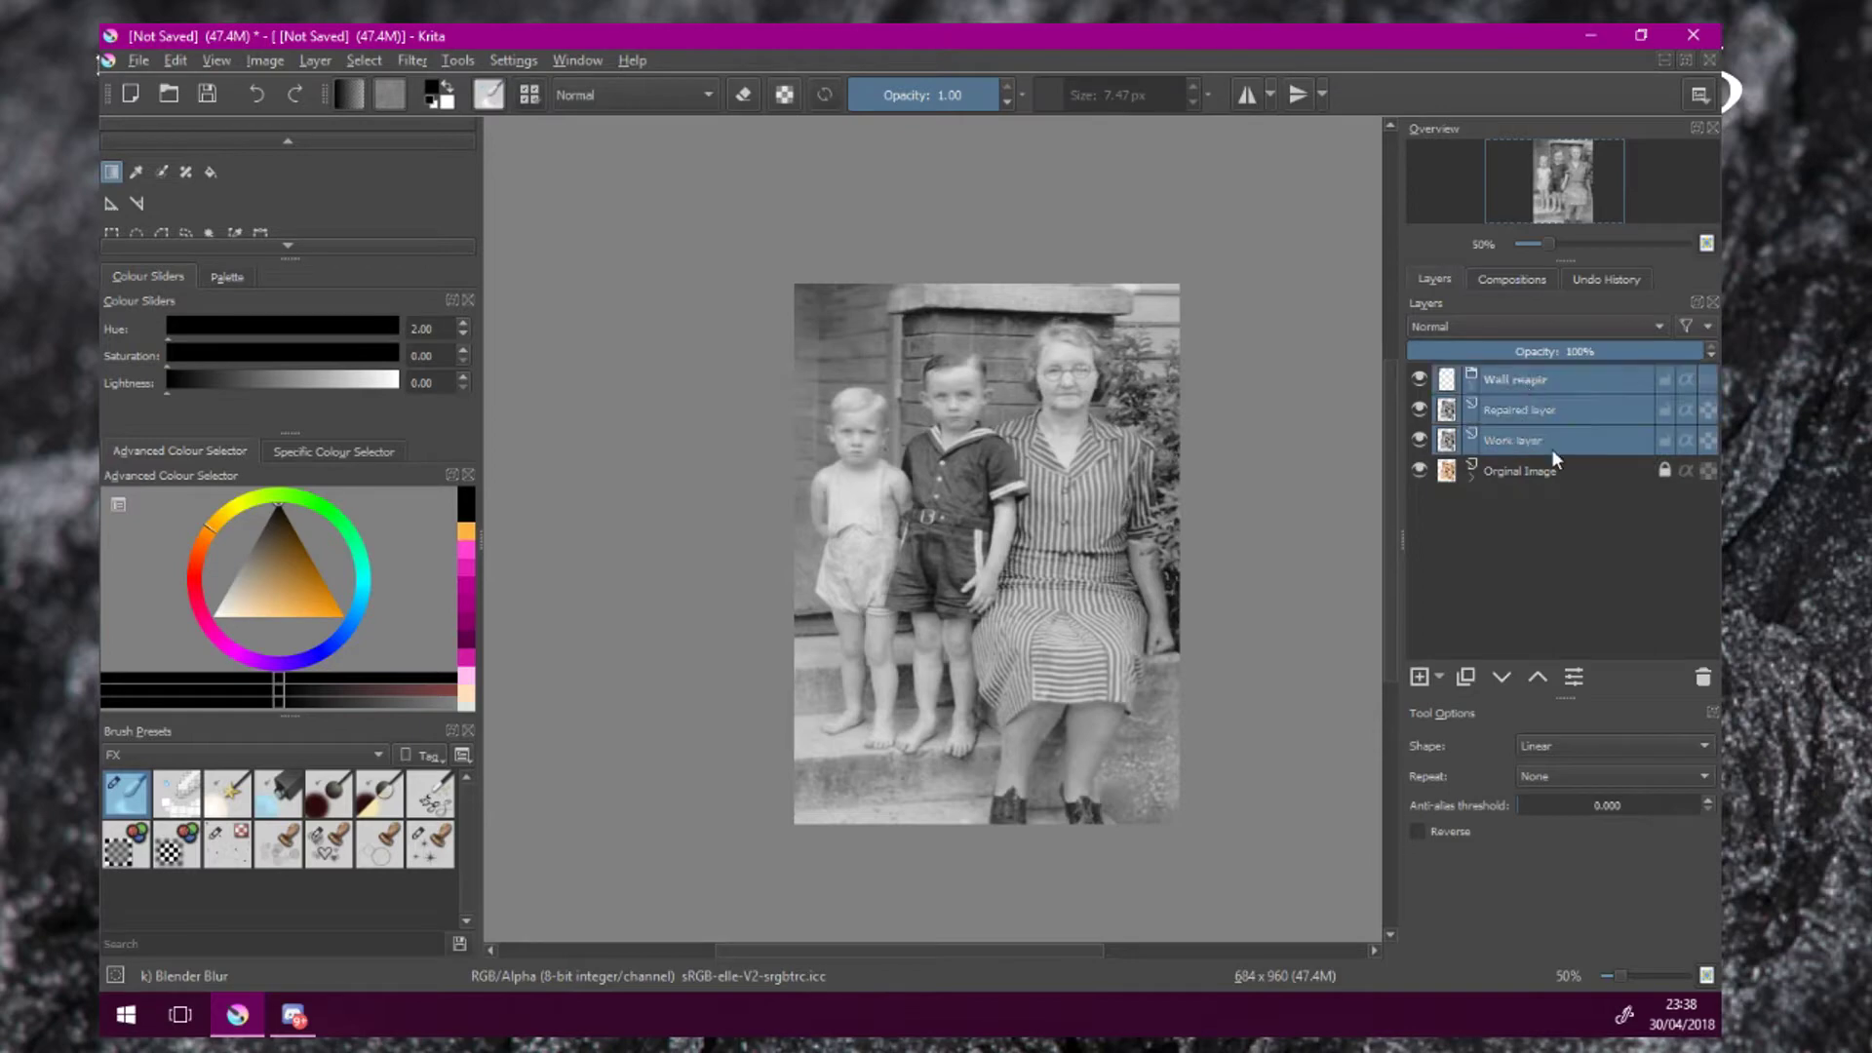
pyautogui.moveTo(1552, 449)
pyautogui.rightClick(1538, 417)
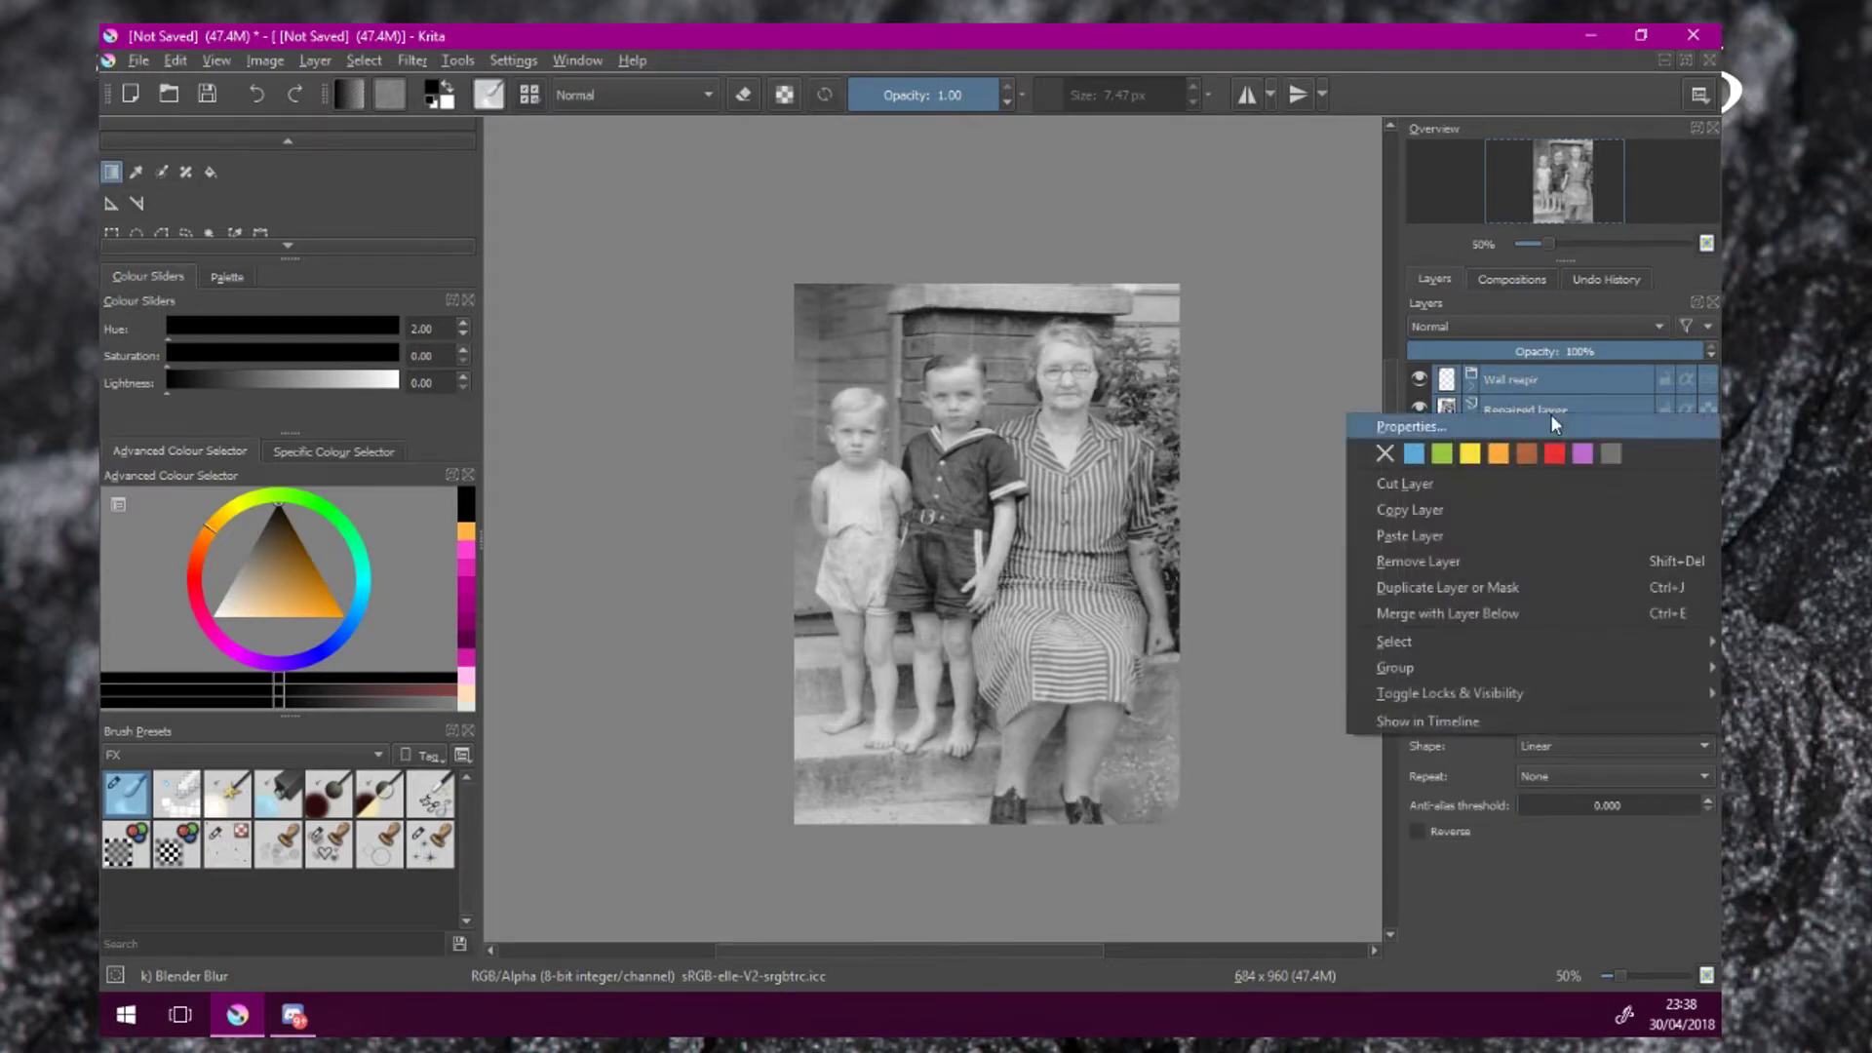
pyautogui.moveTo(1490, 669)
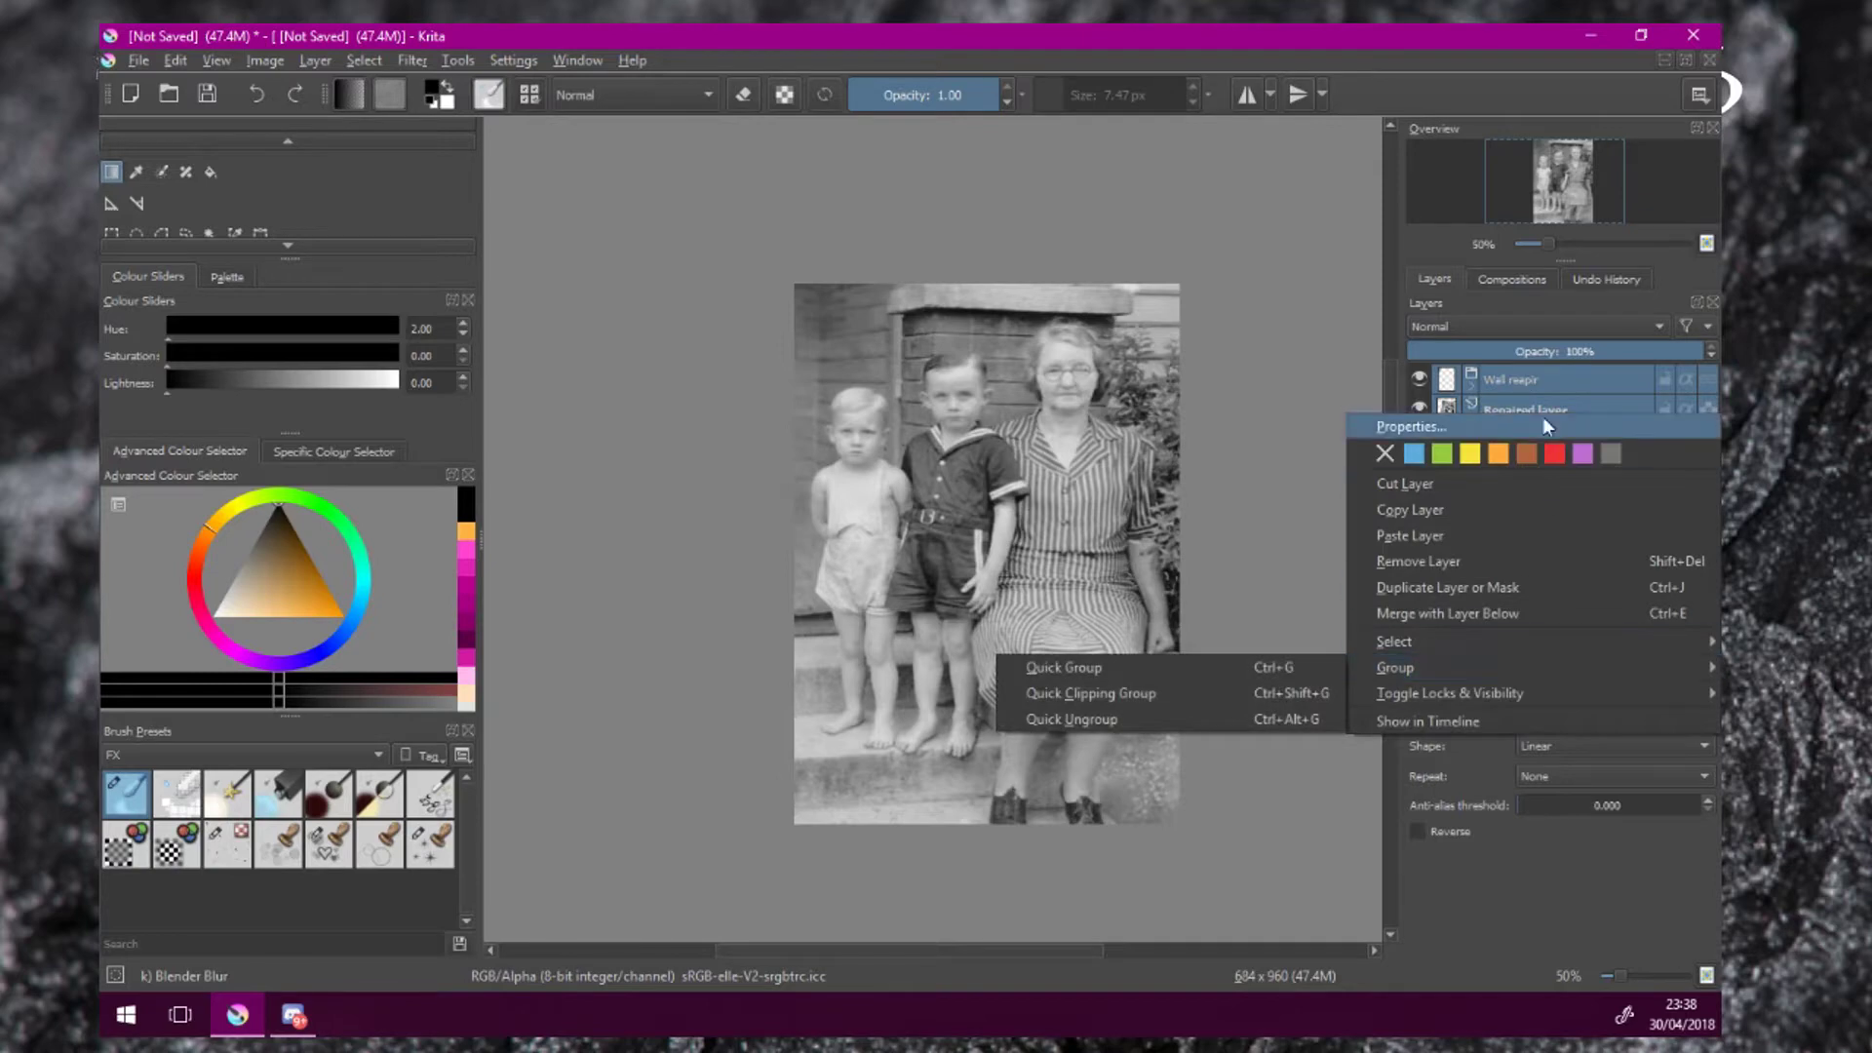
pyautogui.click(1397, 411)
# Group the Wall reapir, Repaired layer and Work layer together with Quick Group.
pyautogui.click(1516, 386)
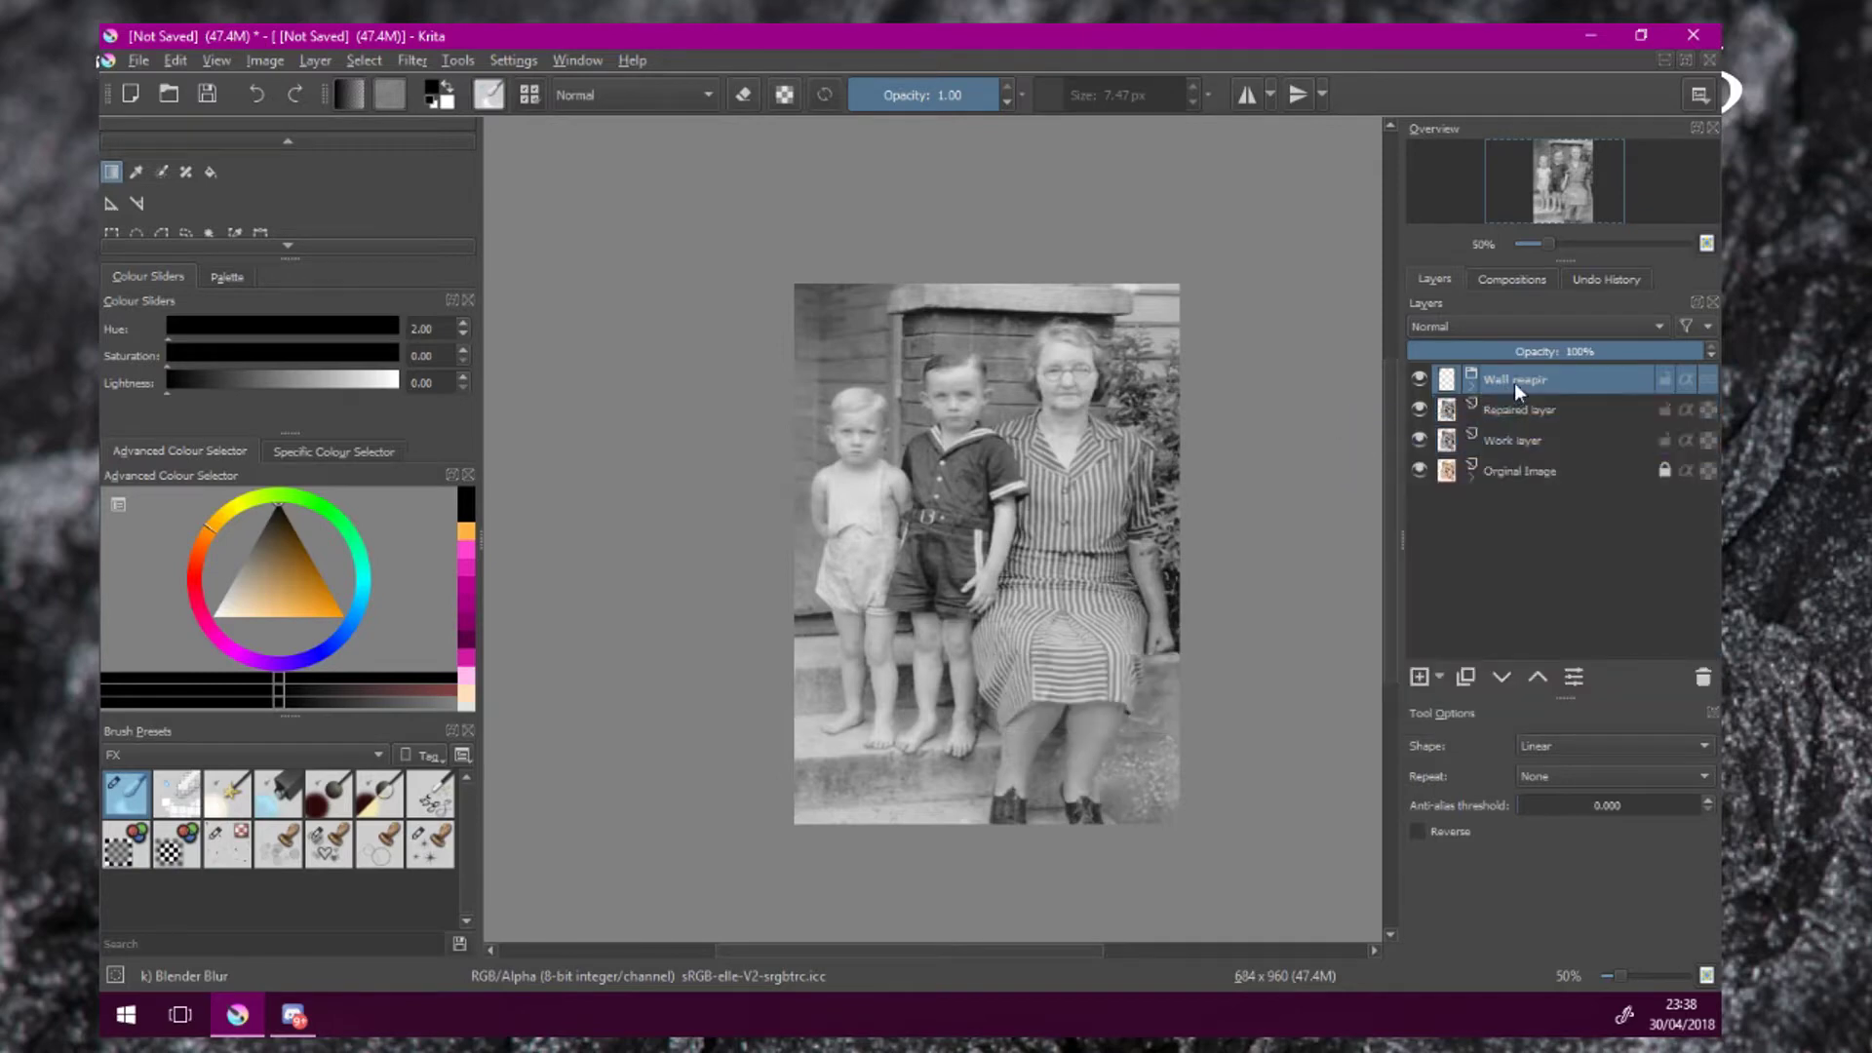
pyautogui.keyDown('shift'); pyautogui.click(1548, 443); pyautogui.keyUp('shift')
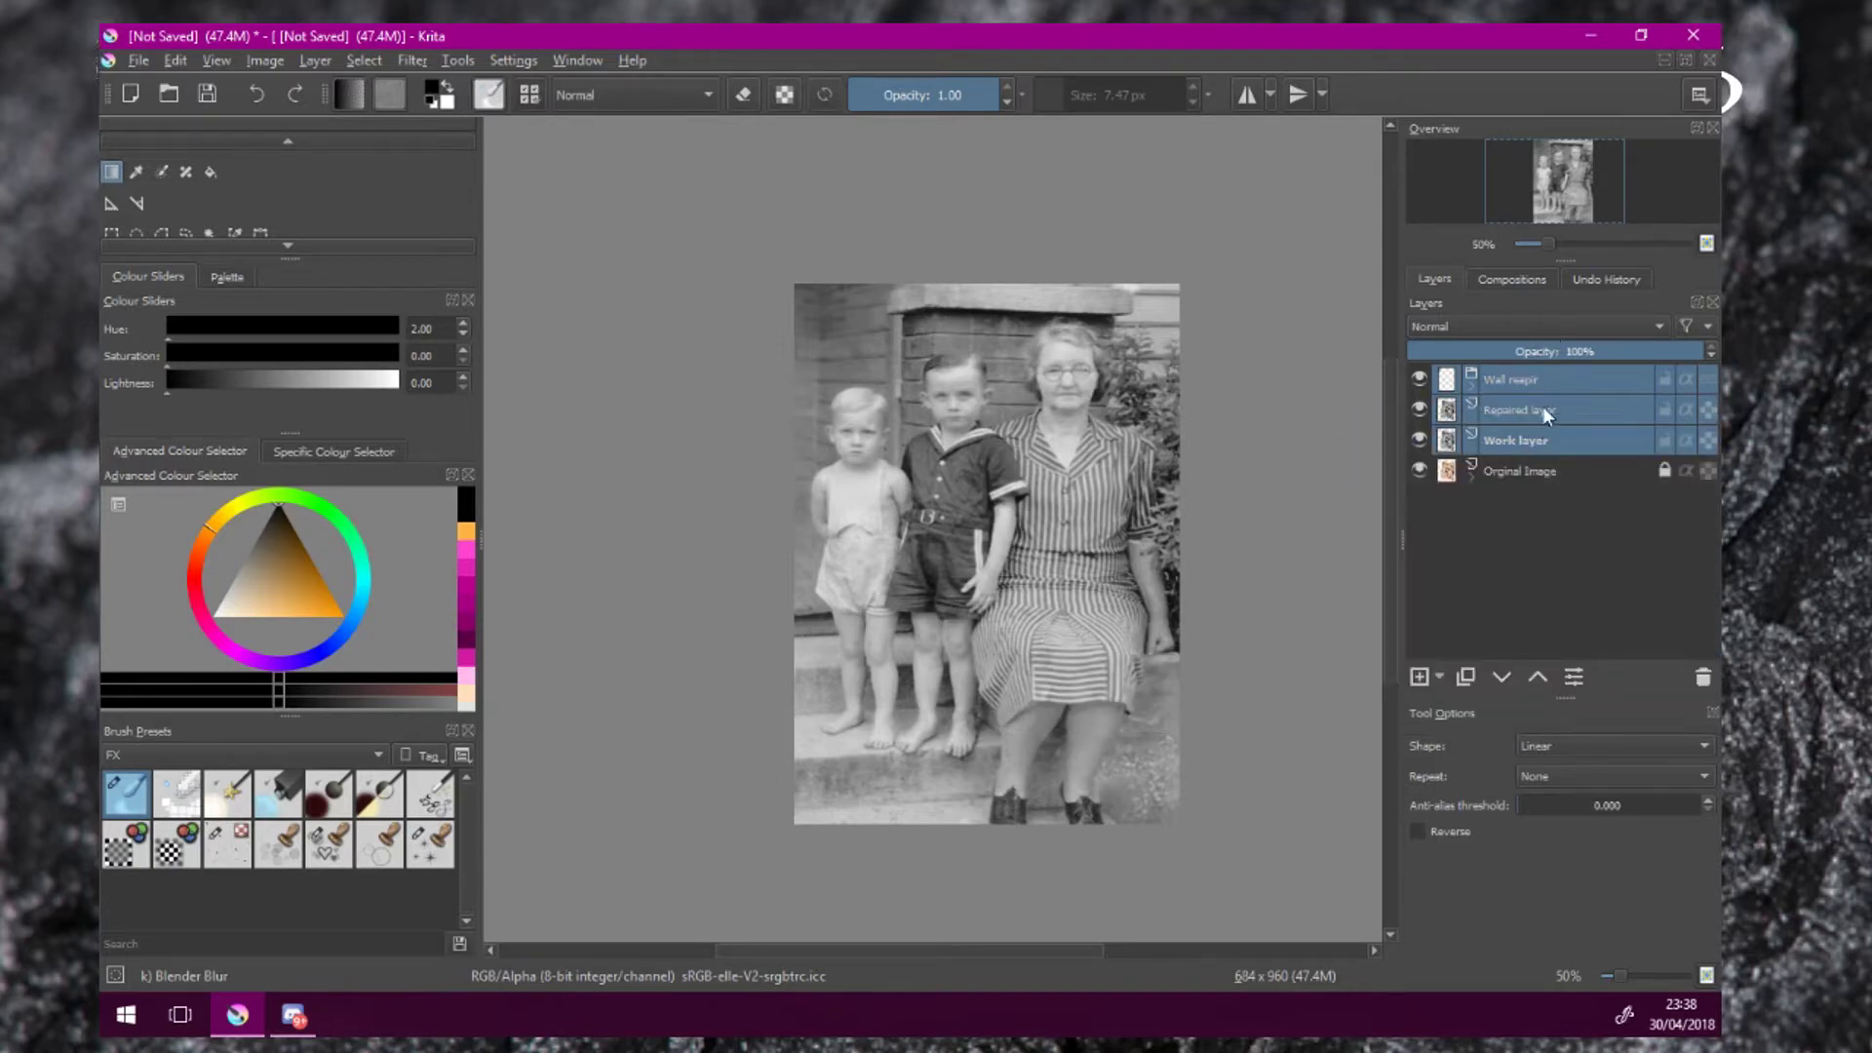
pyautogui.rightClick(1548, 410)
pyautogui.moveTo(1478, 665)
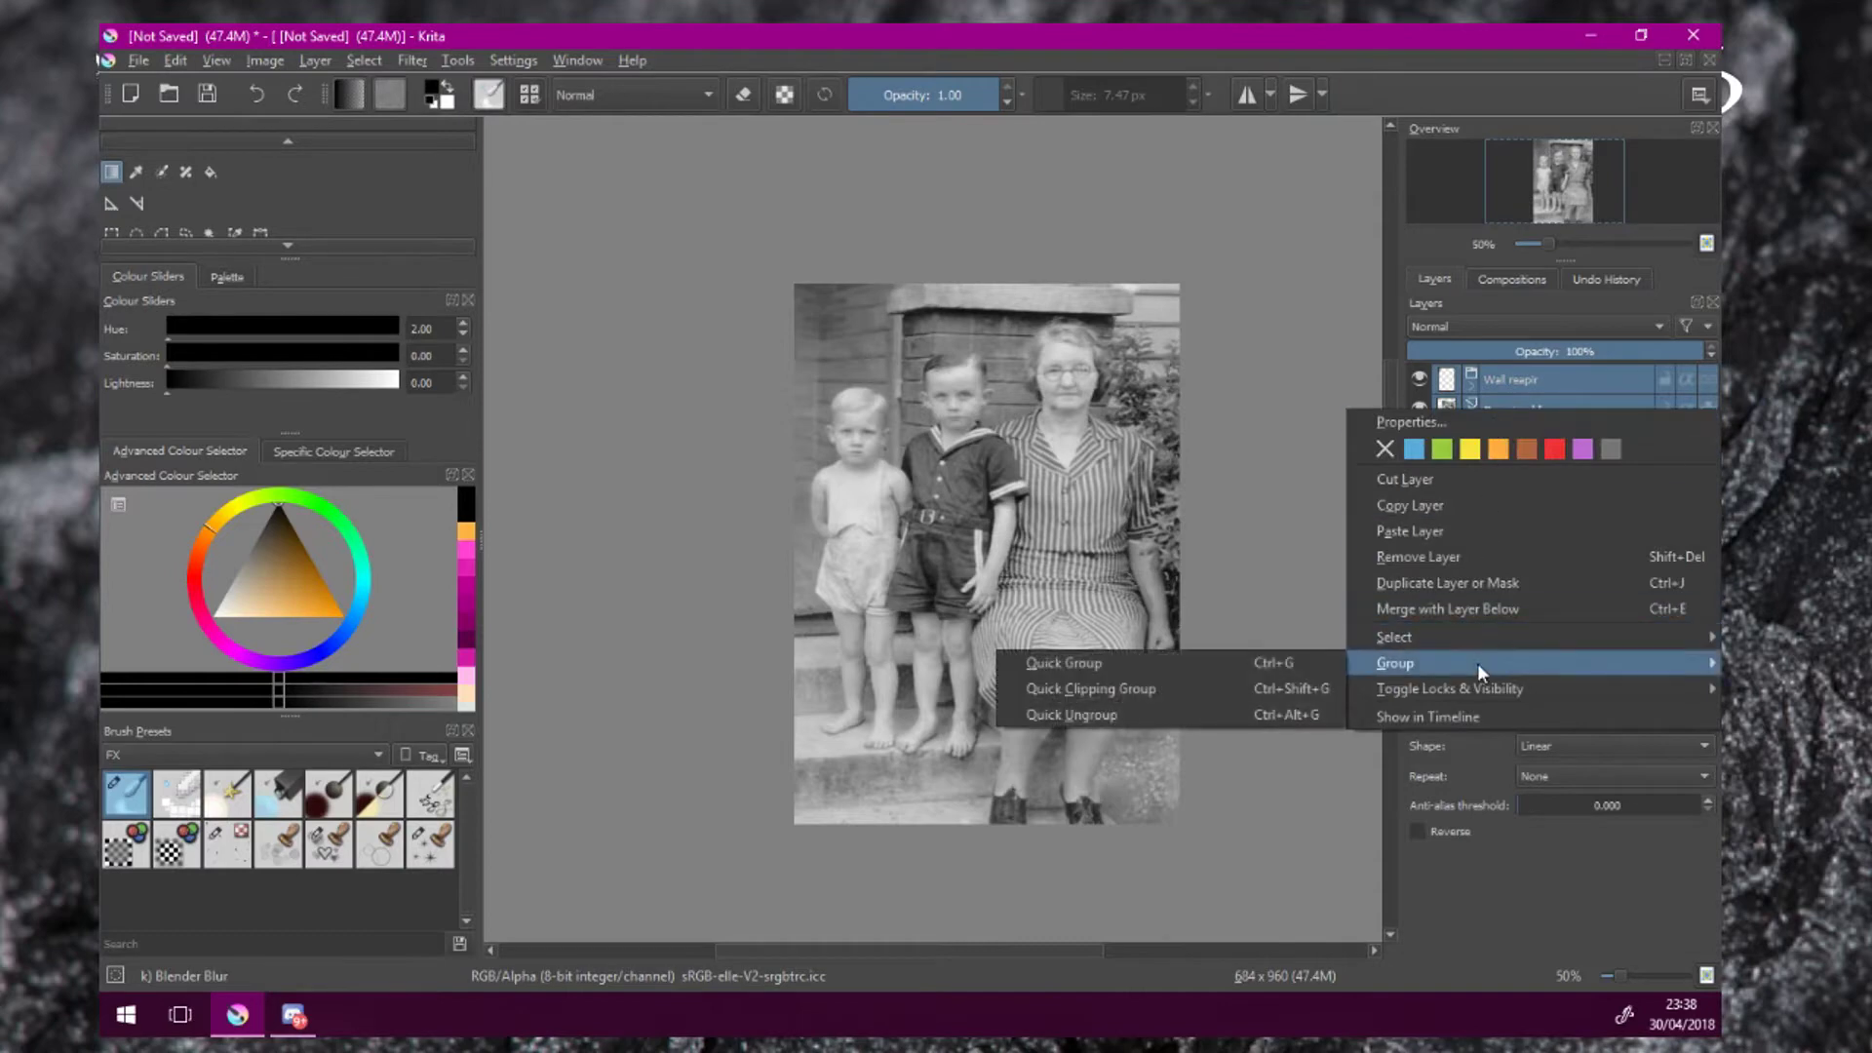
pyautogui.click(1285, 657)
# Rename the new group holding the three repair layers as "Worklayer complete".
pyautogui.click(1498, 379)
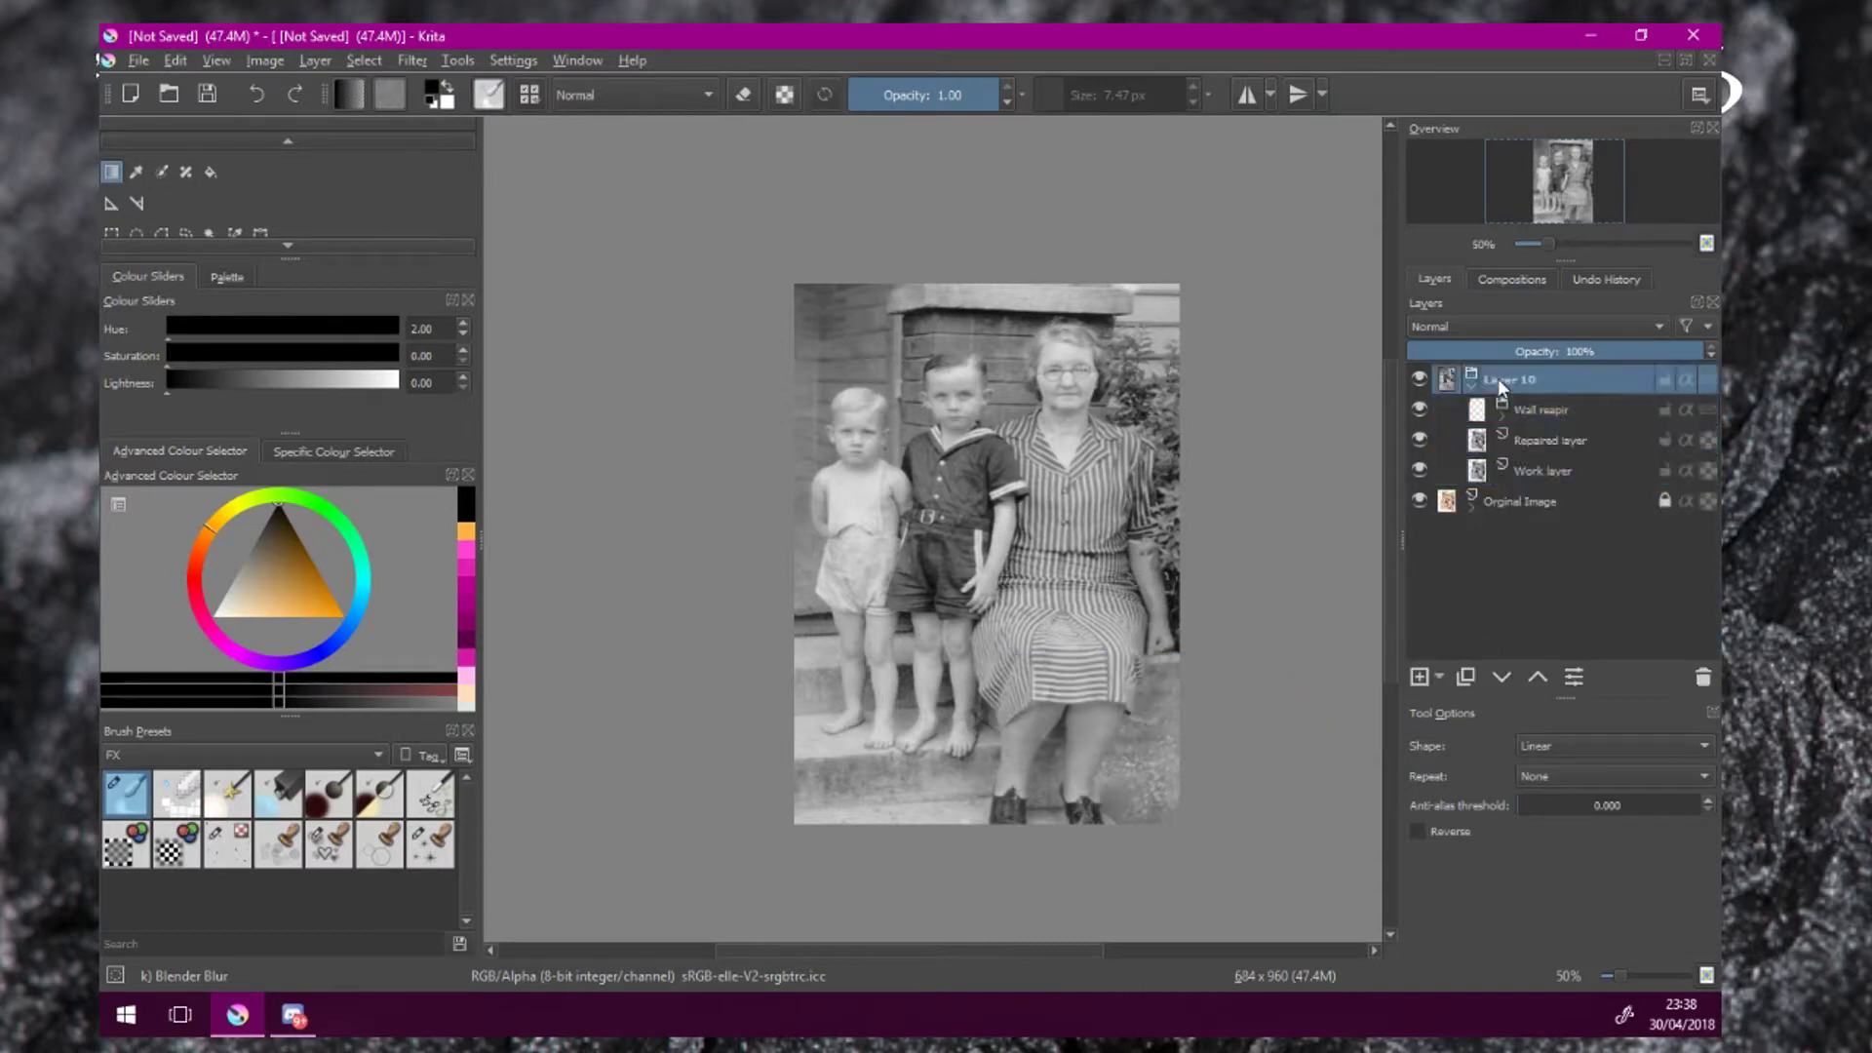
pyautogui.doubleClick(1498, 378)
pyautogui.write('Wor')
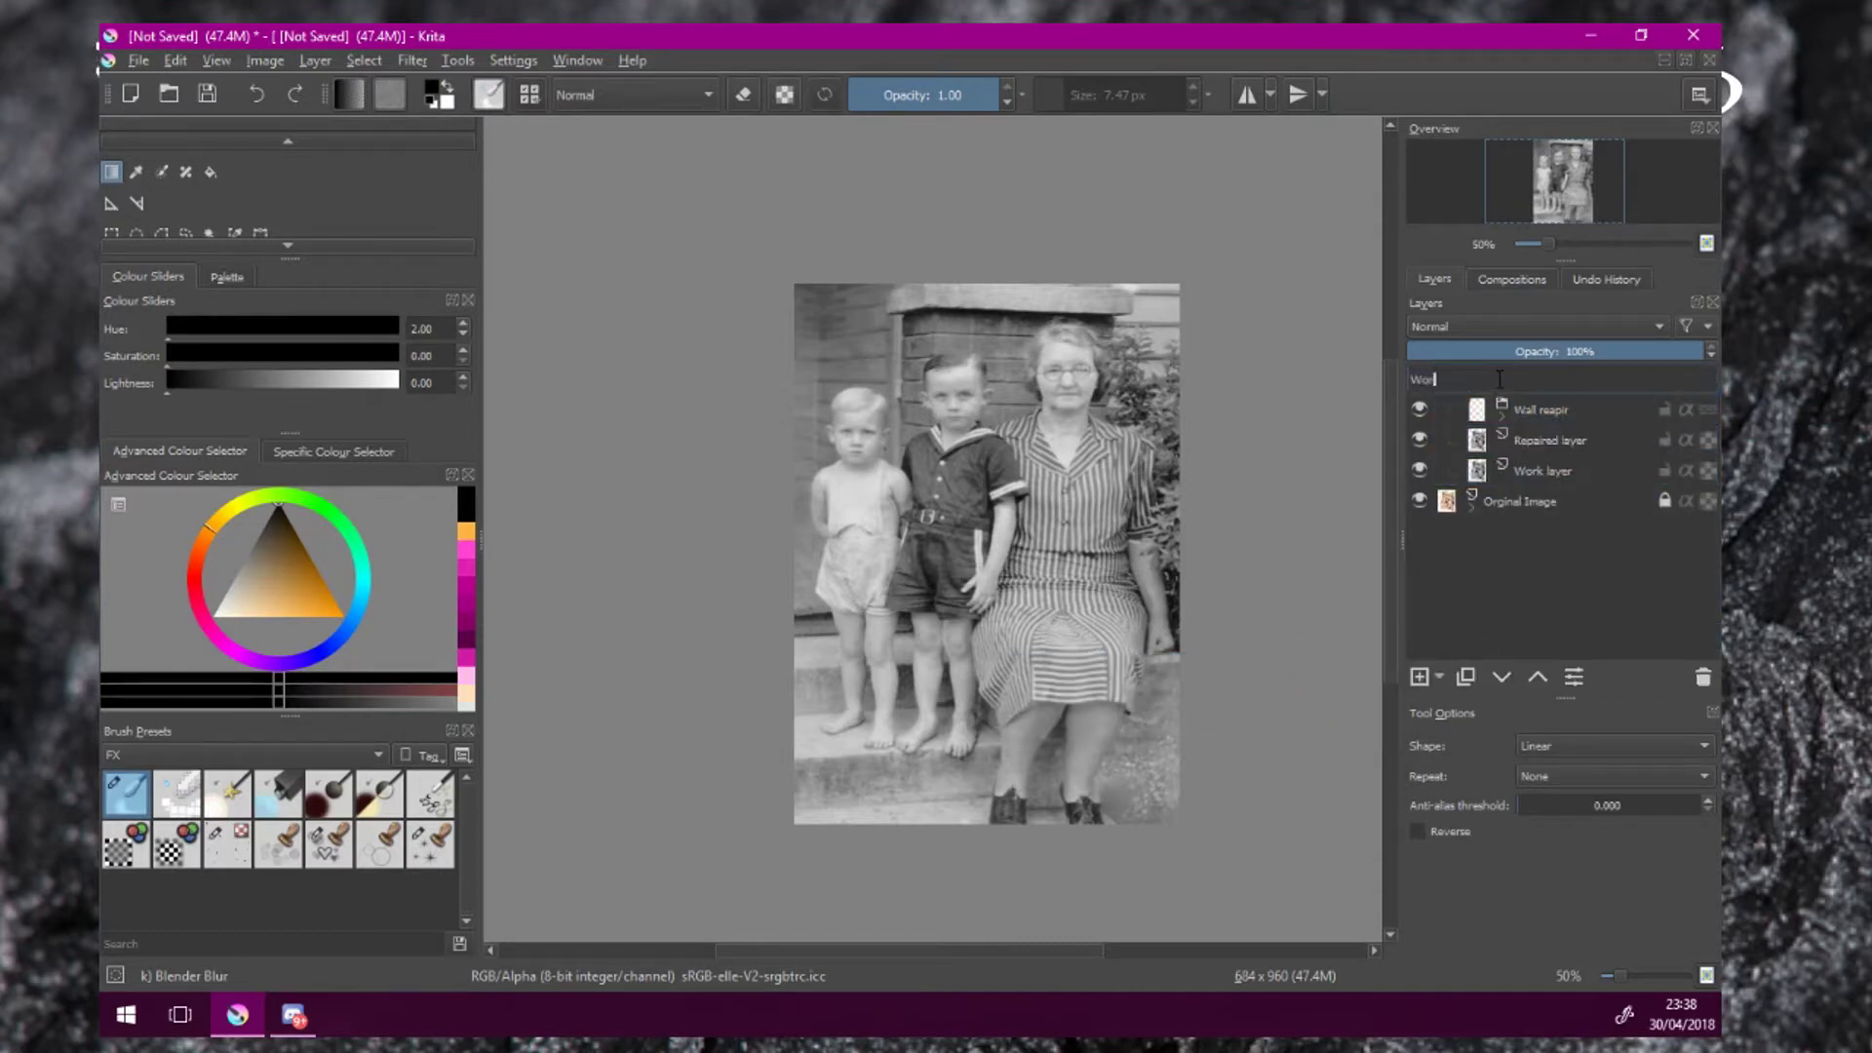
pyautogui.write('klayer complete')
pyautogui.press('Return')
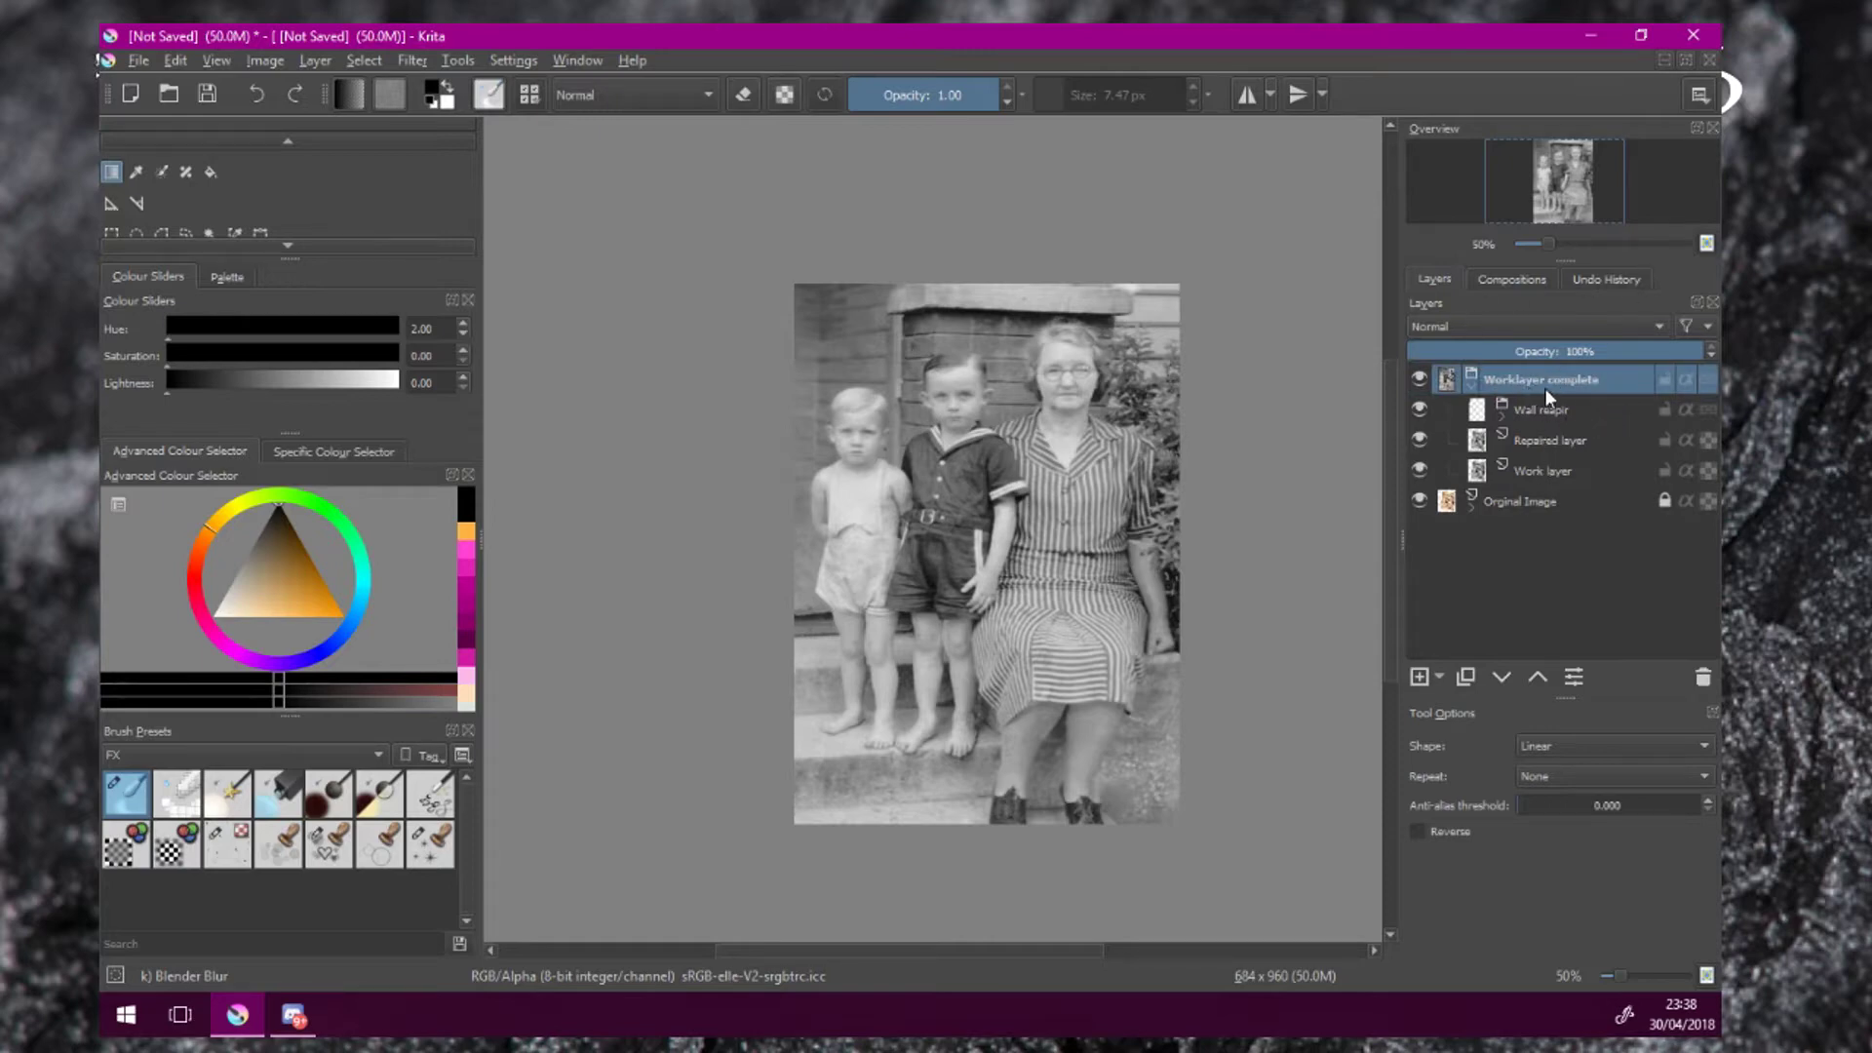
# Collapse the Worklayer complete group and duplicate it.
pyautogui.click(1472, 386)
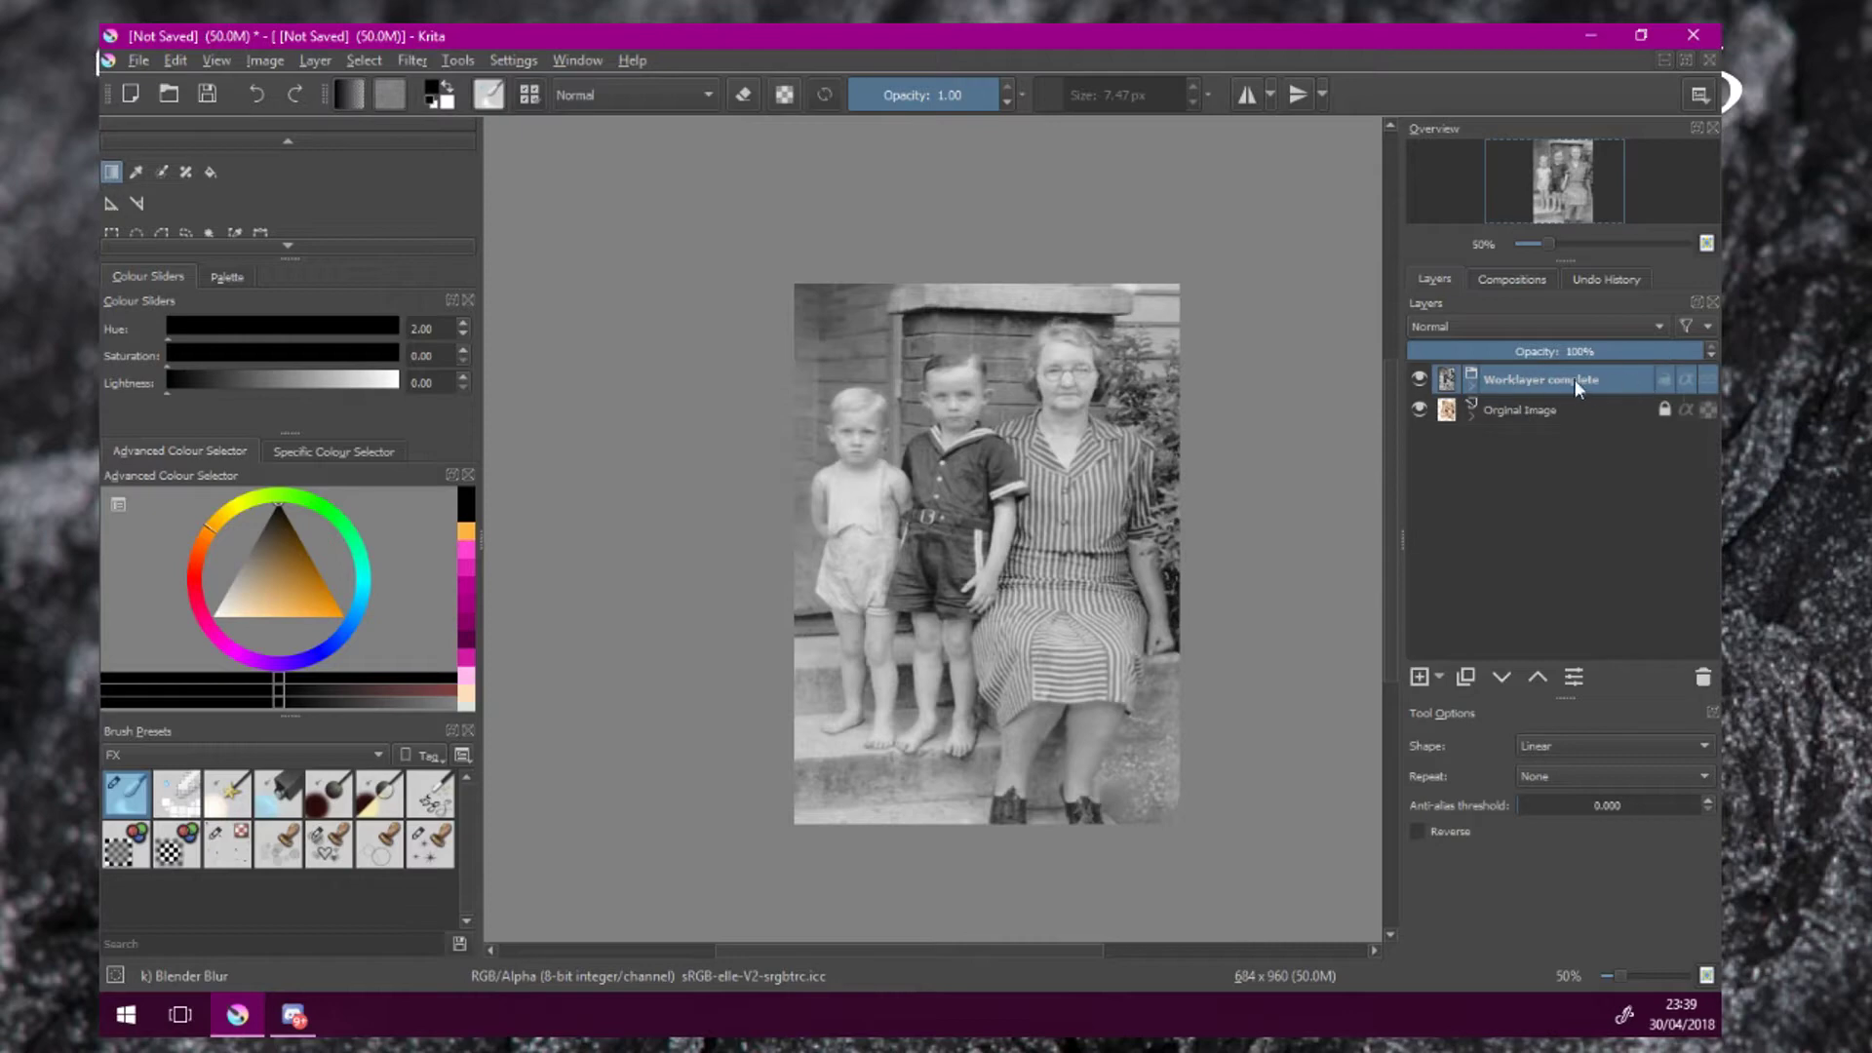
pyautogui.rightClick(1527, 381)
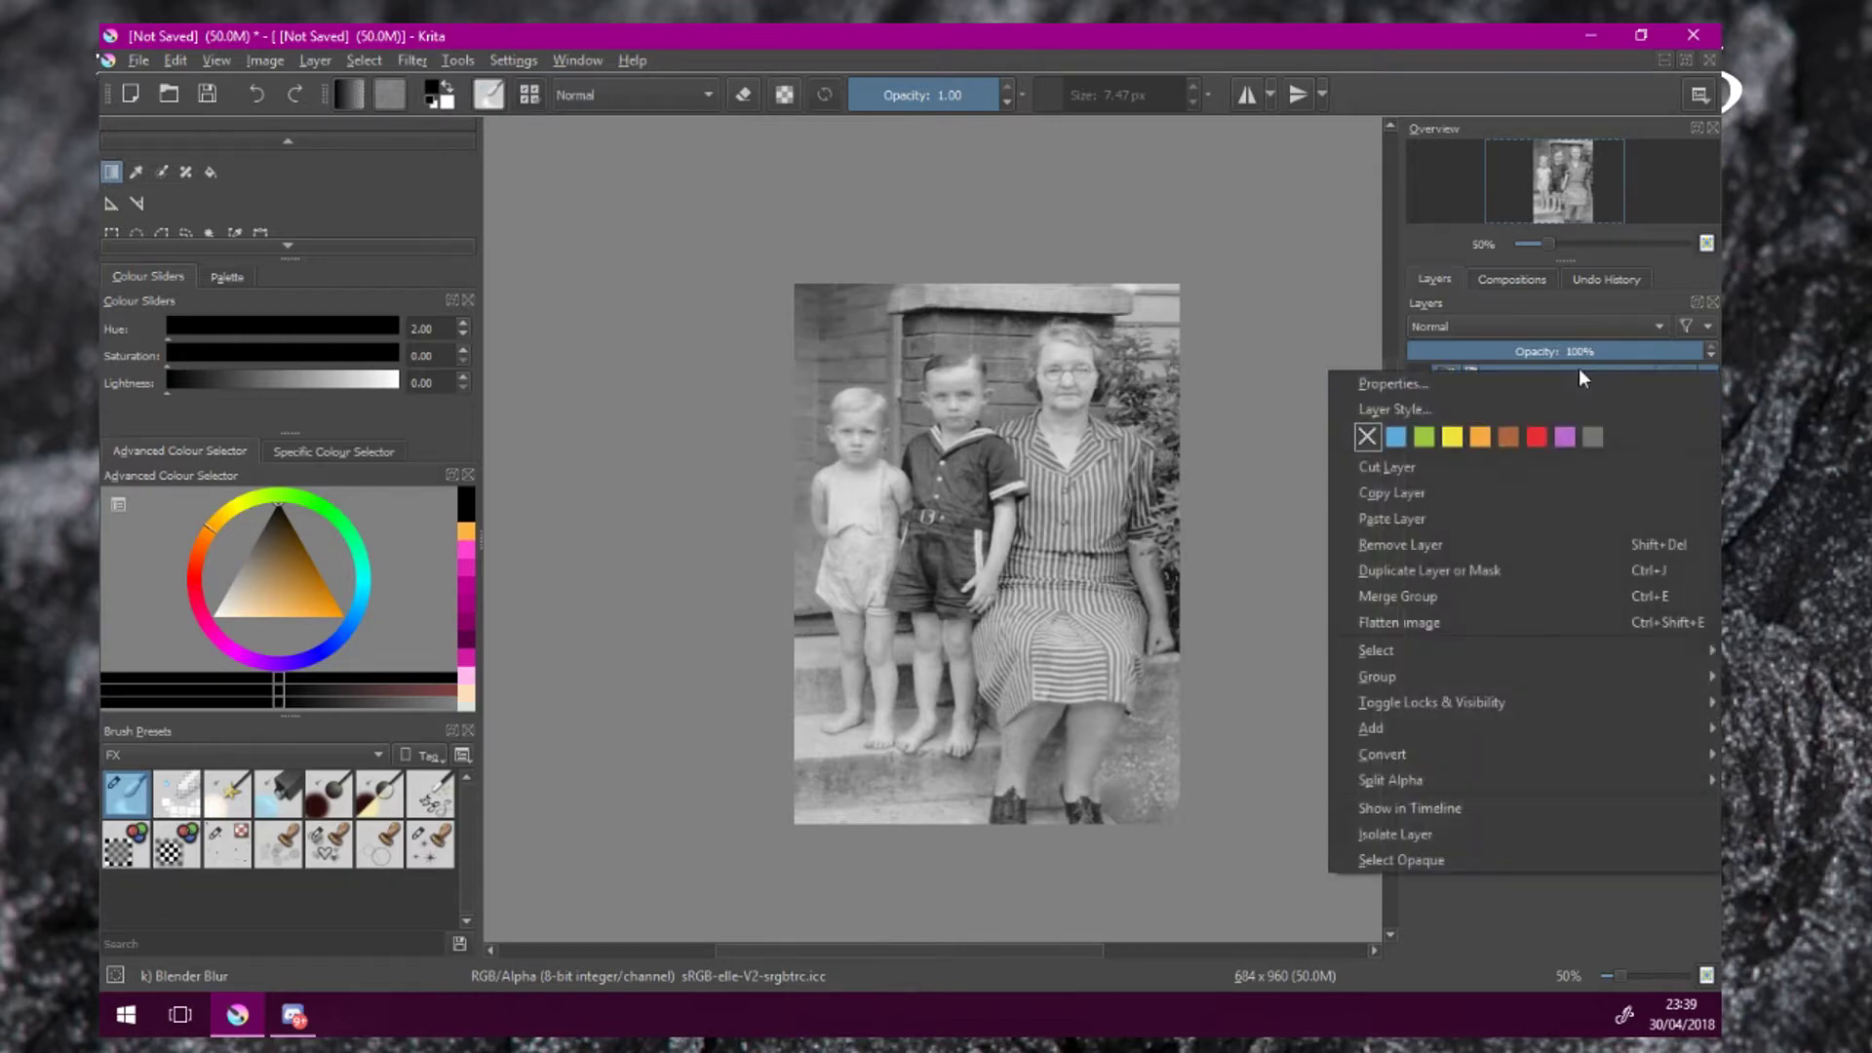
pyautogui.click(1488, 571)
# Check the contents of the duplicated Worklayer complete group and merge that group into a single layer.
pyautogui.rightClick(1517, 378)
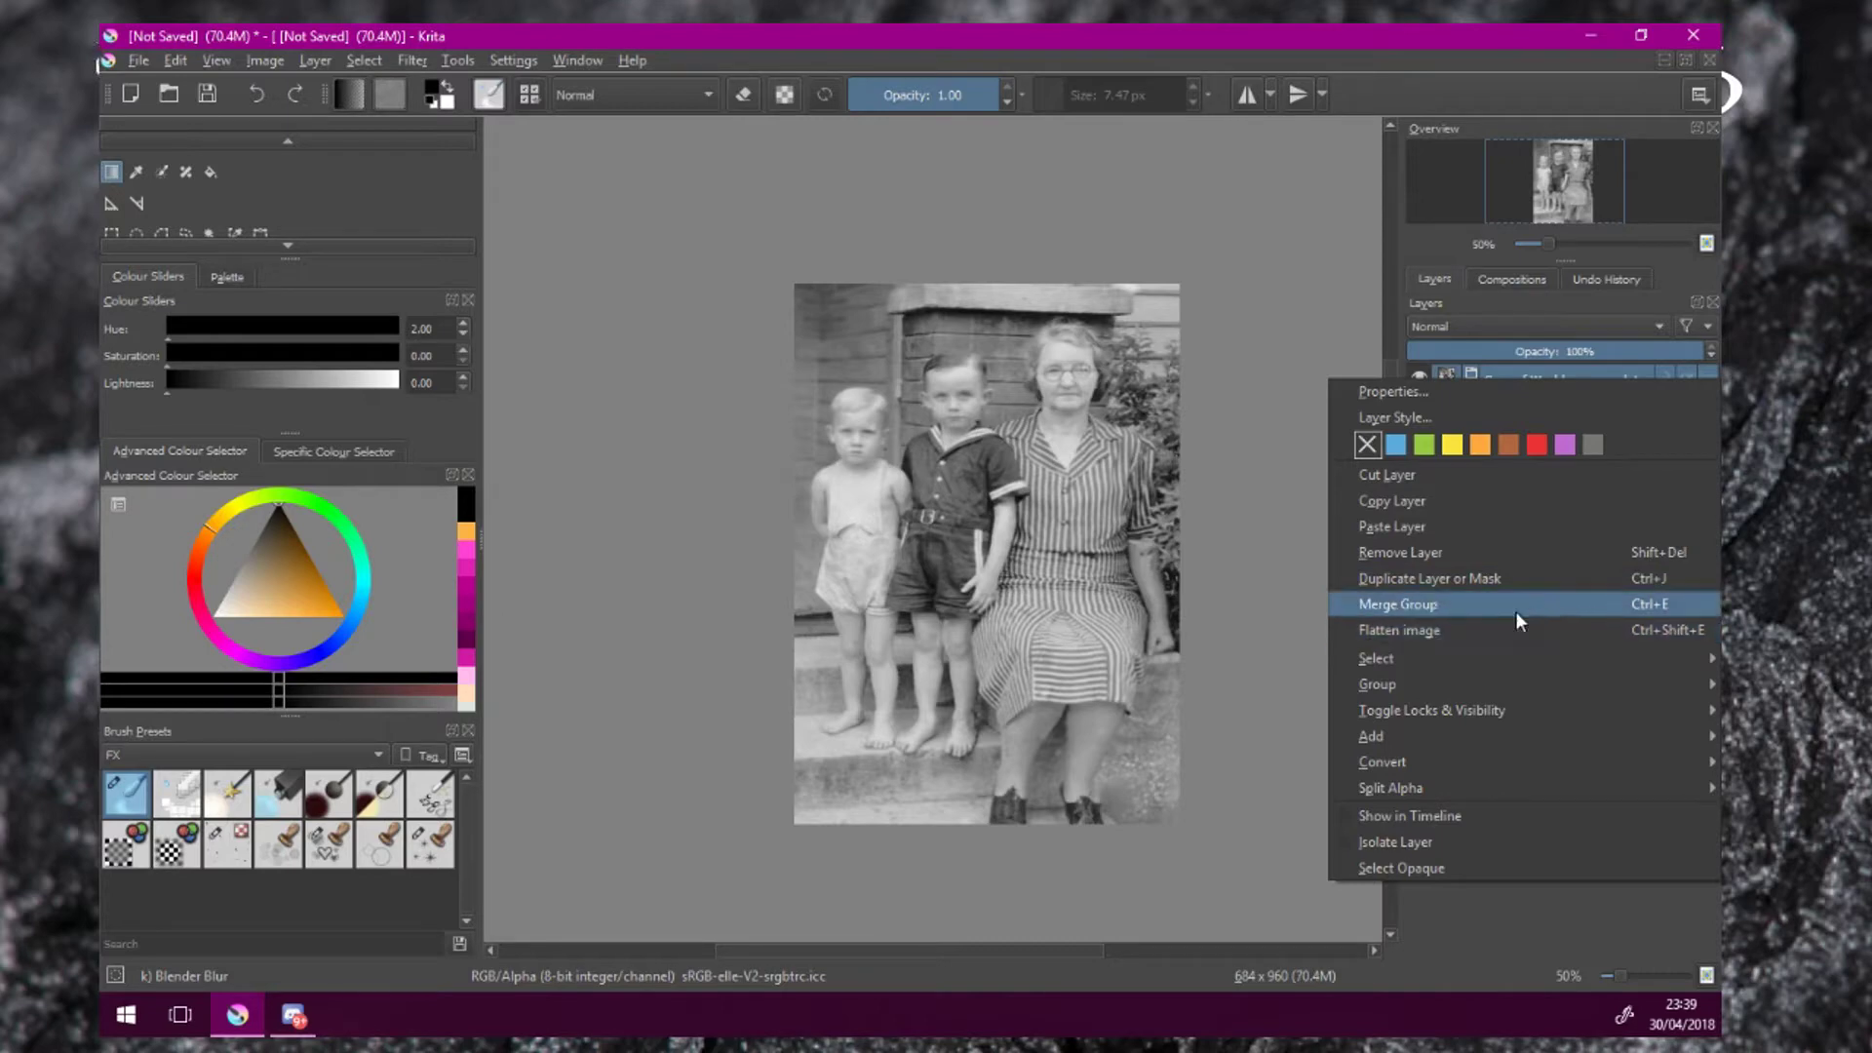
pyautogui.click(1234, 493)
pyautogui.click(1472, 387)
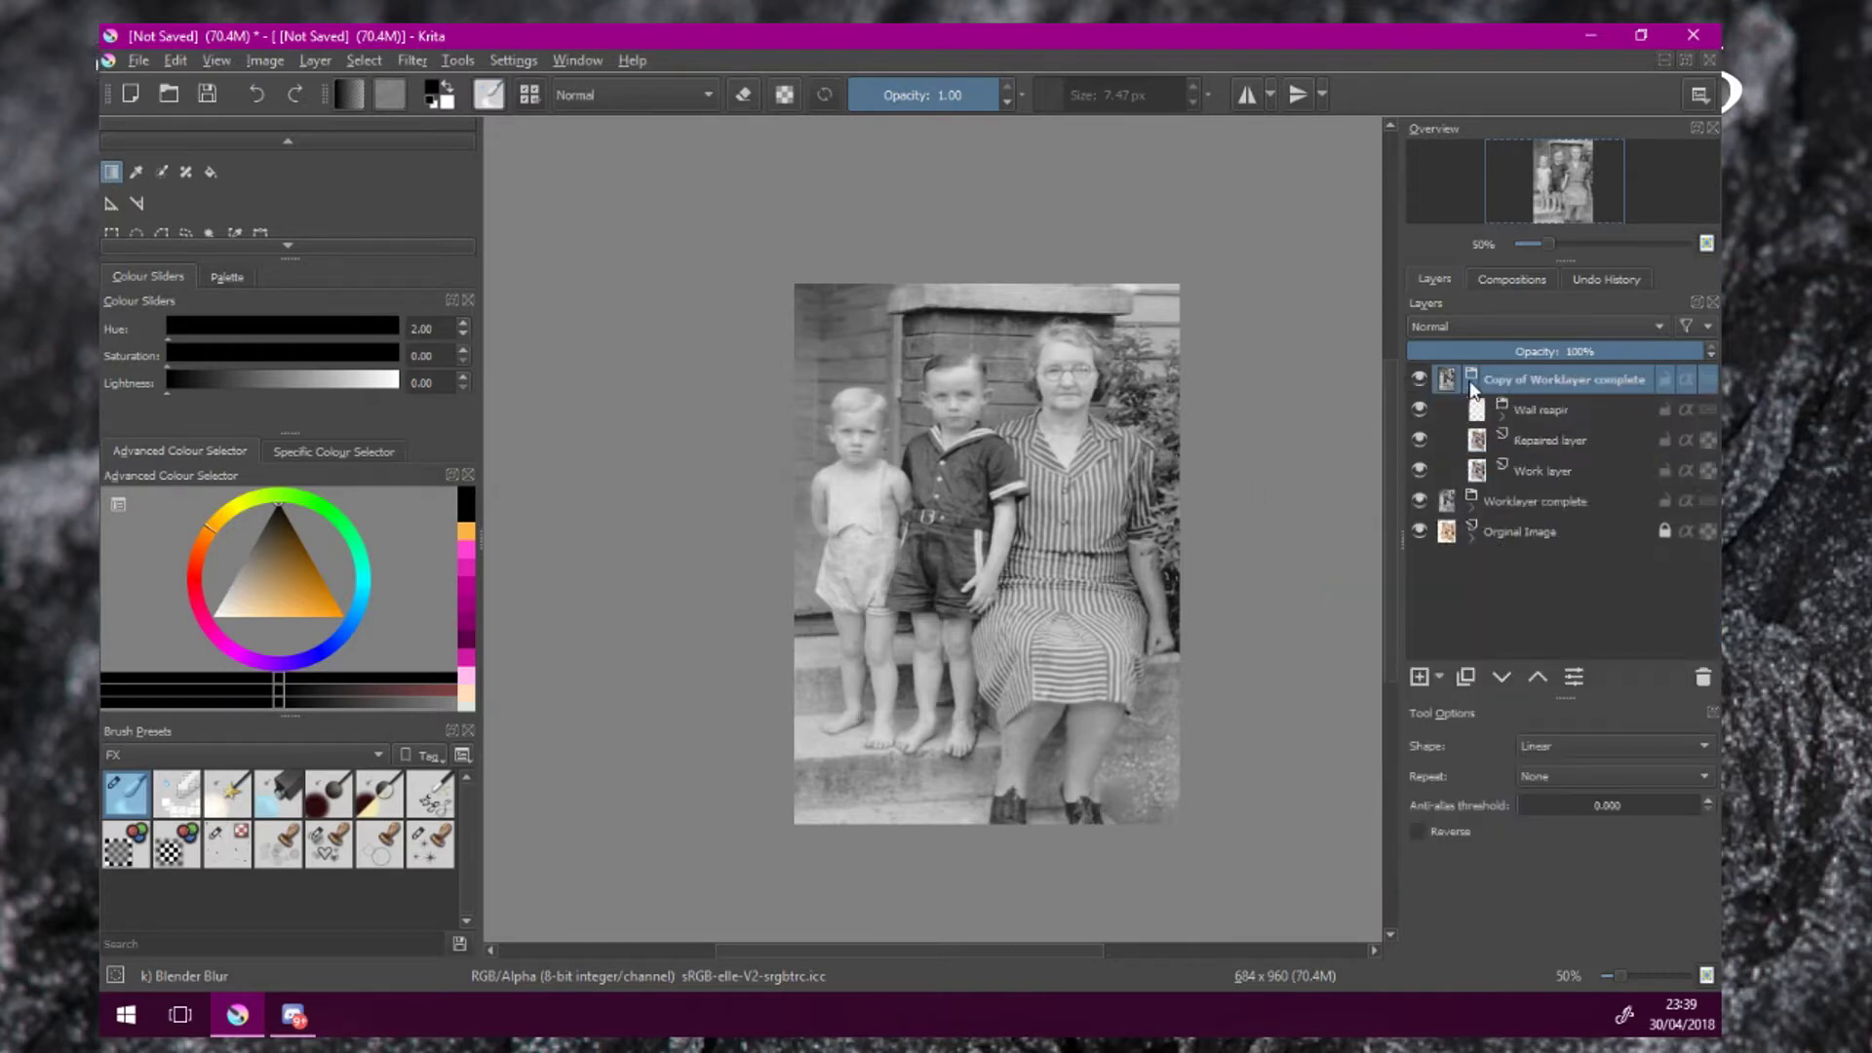
pyautogui.click(1471, 387)
pyautogui.rightClick(1494, 371)
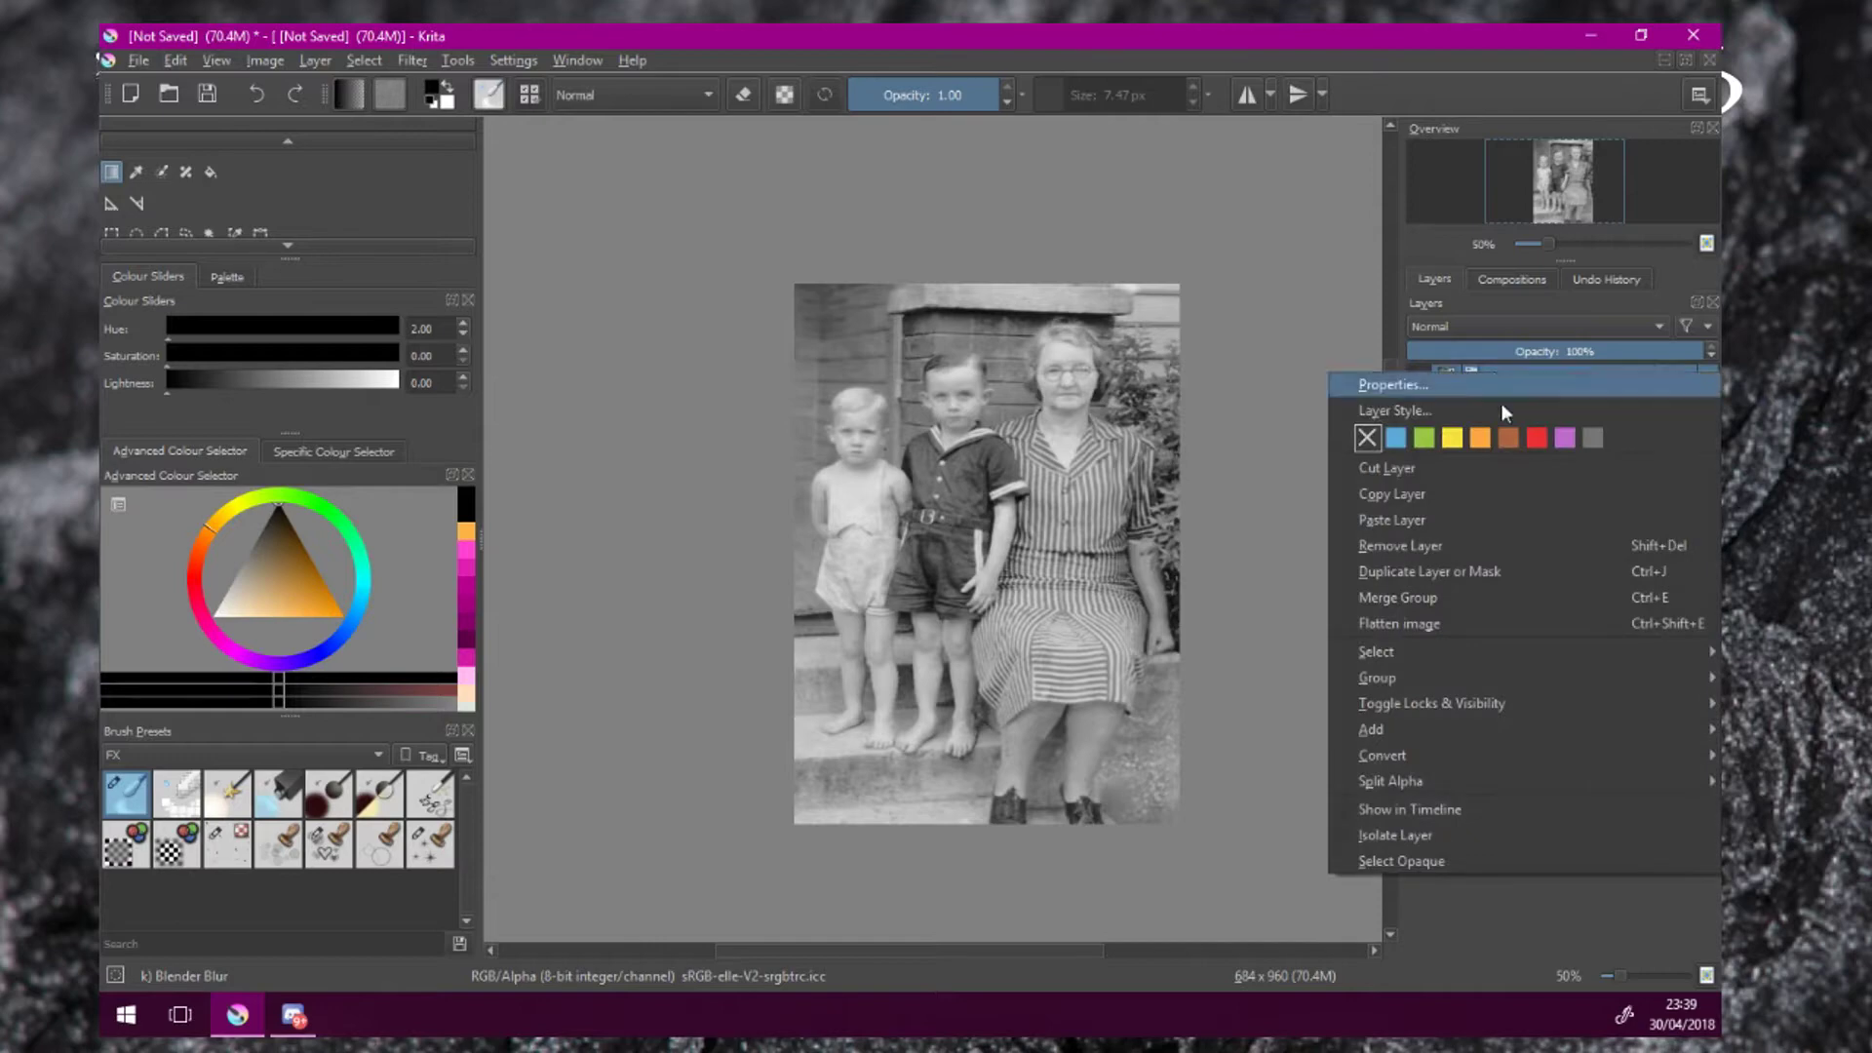
pyautogui.click(1440, 601)
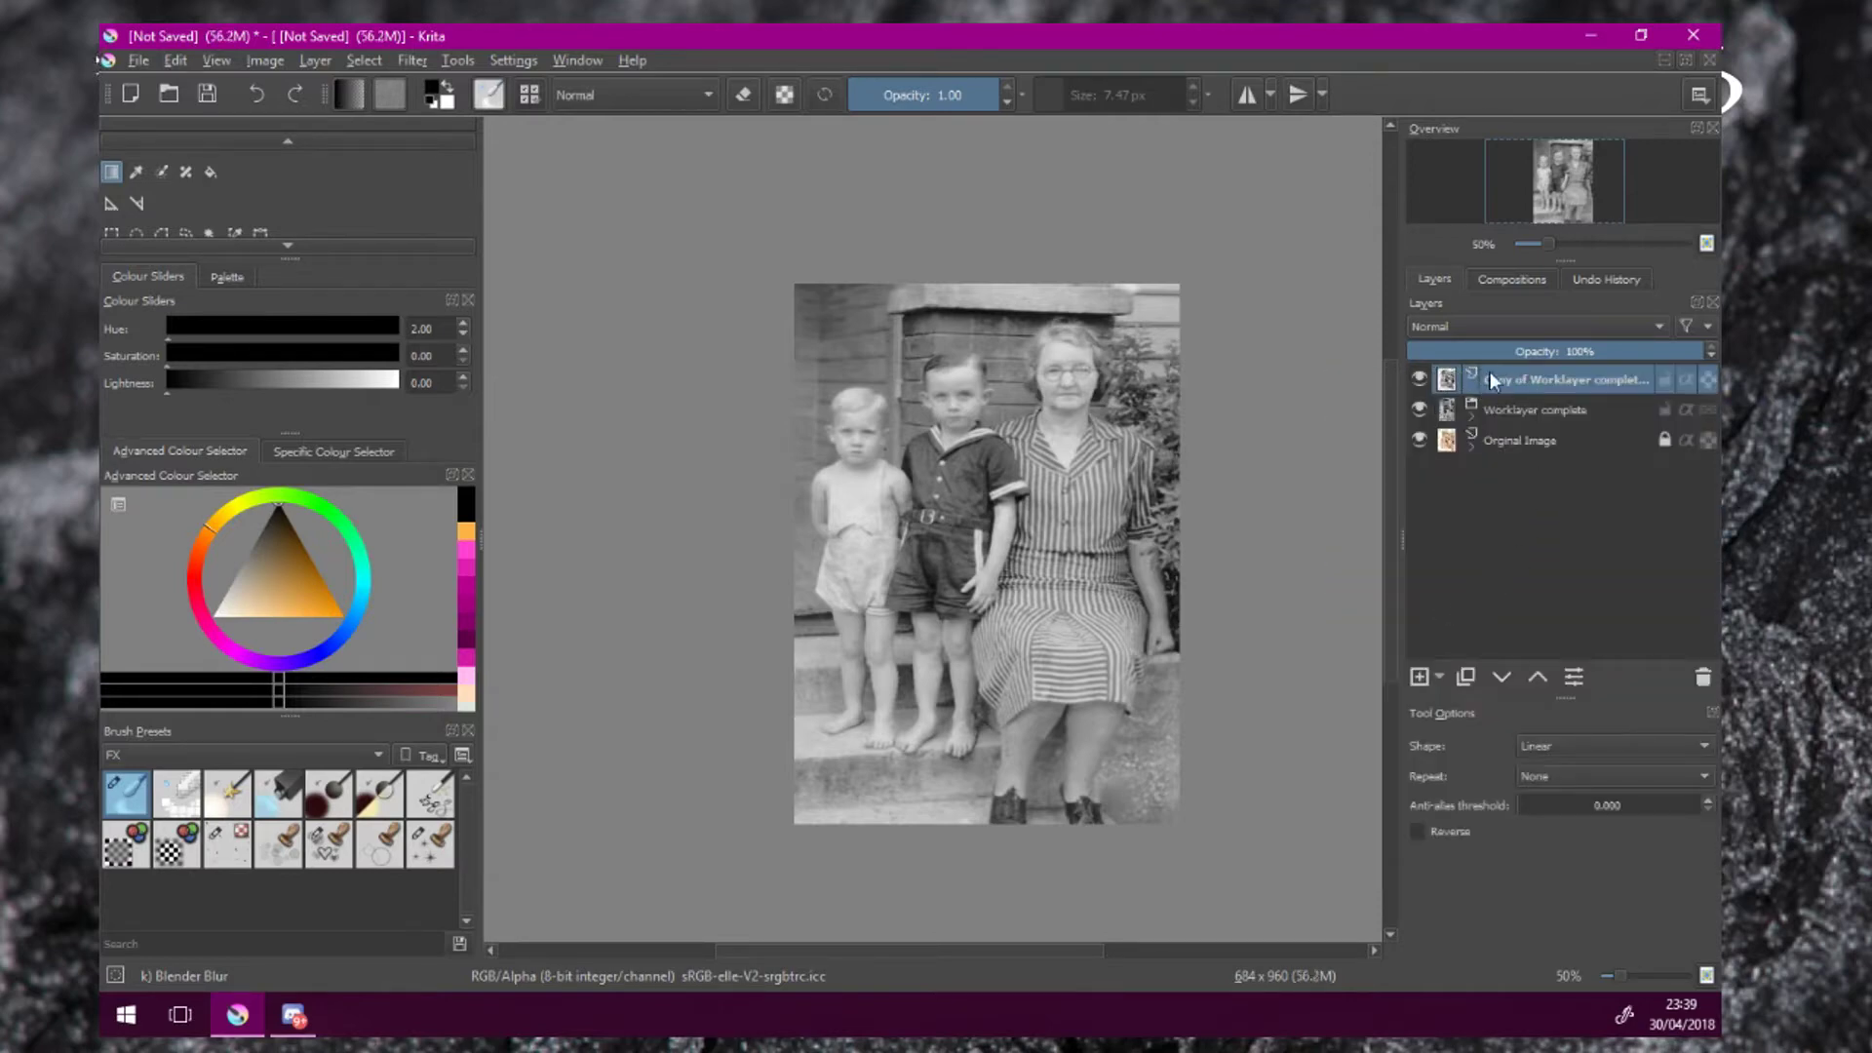
# Hide the Worklayer complete group and Orginal Image layer, and toggle the merged copy's visibility to check it, leaving it shown.
pyautogui.moveTo(1419, 414); pyautogui.dragTo(1421, 442)
pyautogui.click(1421, 377)
pyautogui.click(1421, 376)
pyautogui.click(1421, 377)
pyautogui.click(1421, 376)
pyautogui.click(1421, 376)
pyautogui.click(1421, 376)
pyautogui.click(1421, 376)
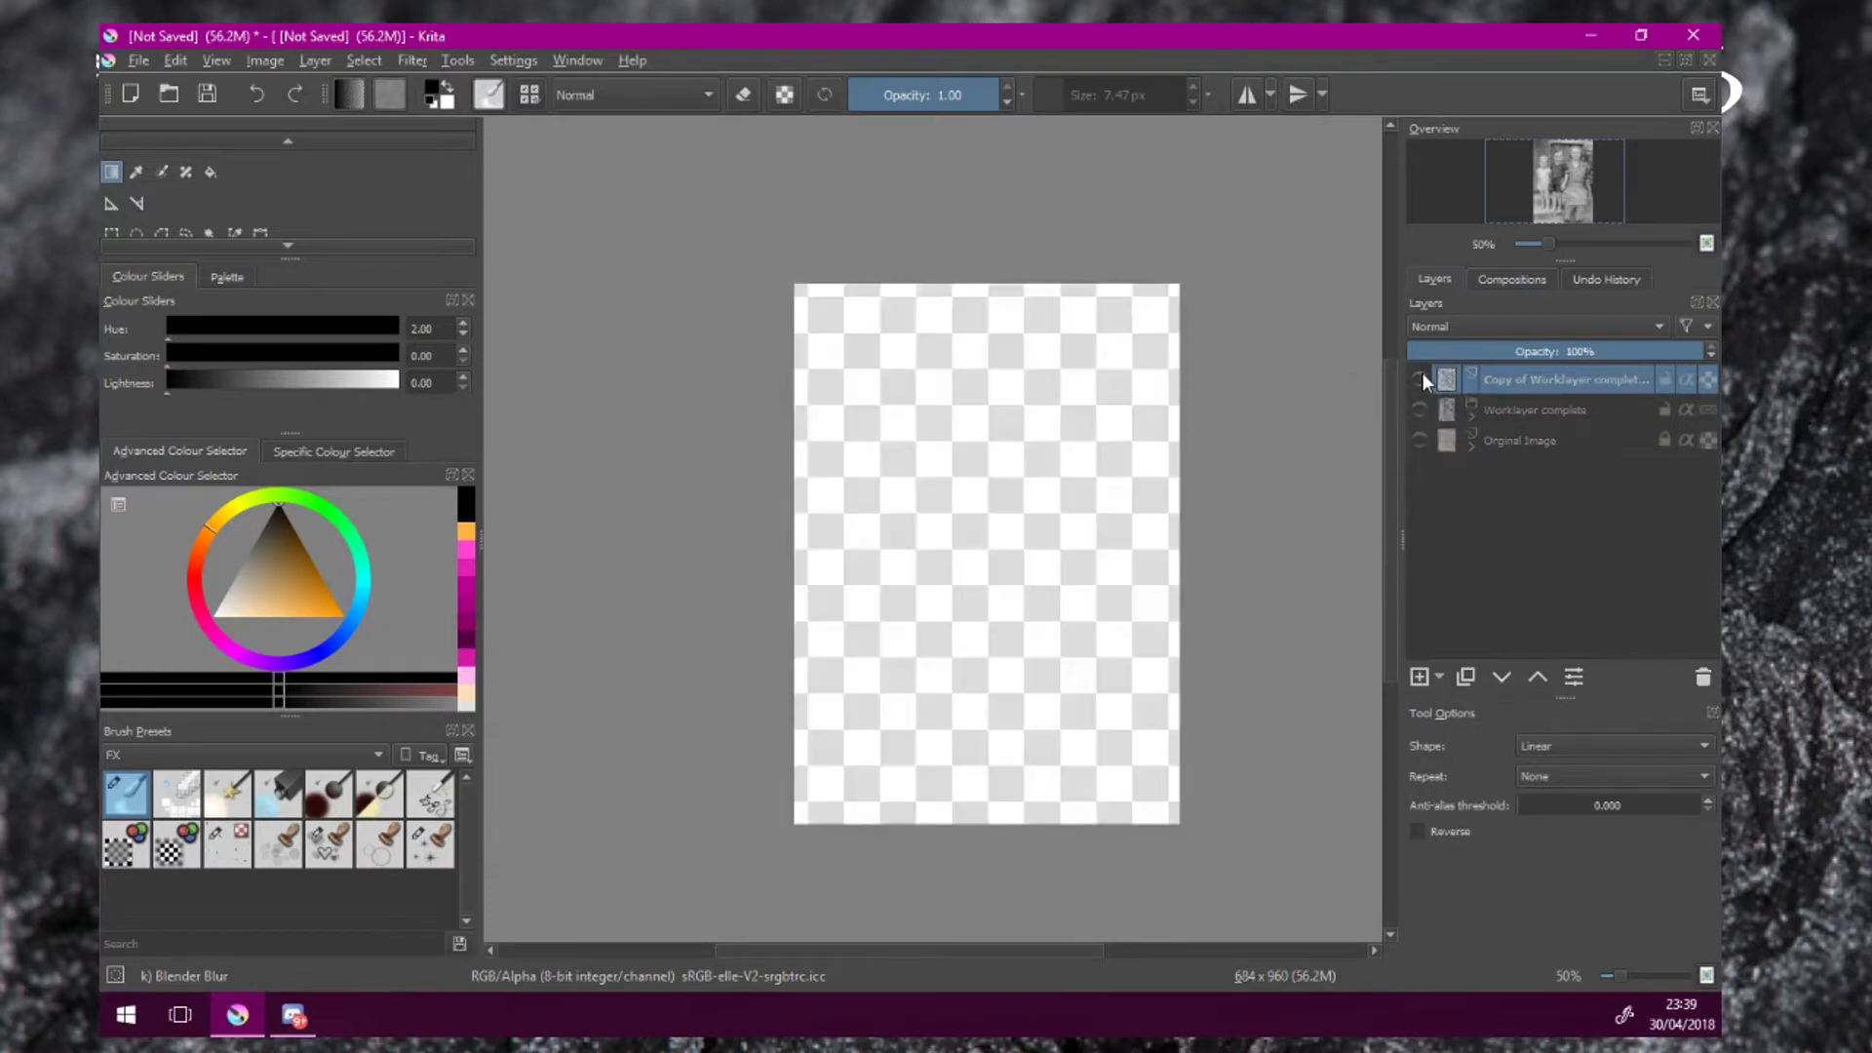
pyautogui.click(1422, 376)
pyautogui.click(1423, 376)
pyautogui.click(1423, 376)
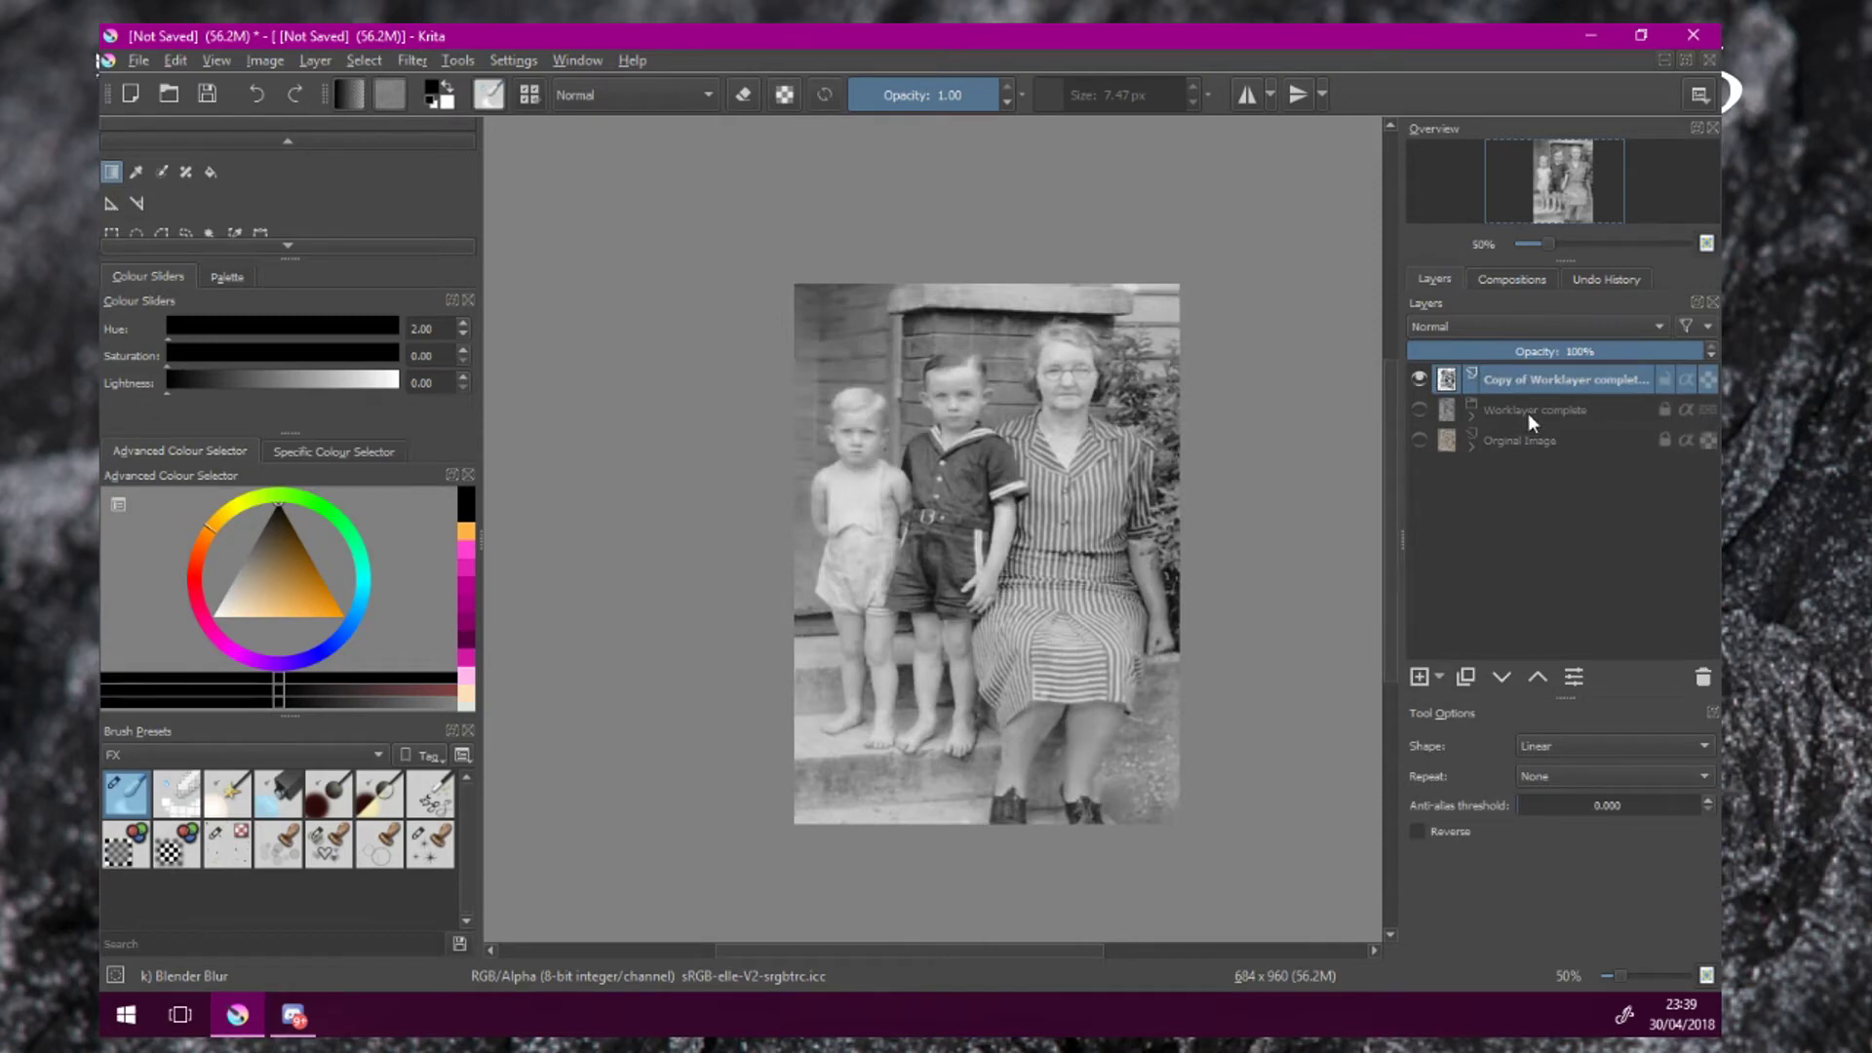
# Make the Worklayer complete group visible again and check the layers it contains.
pyautogui.click(1420, 409)
pyautogui.click(1664, 413)
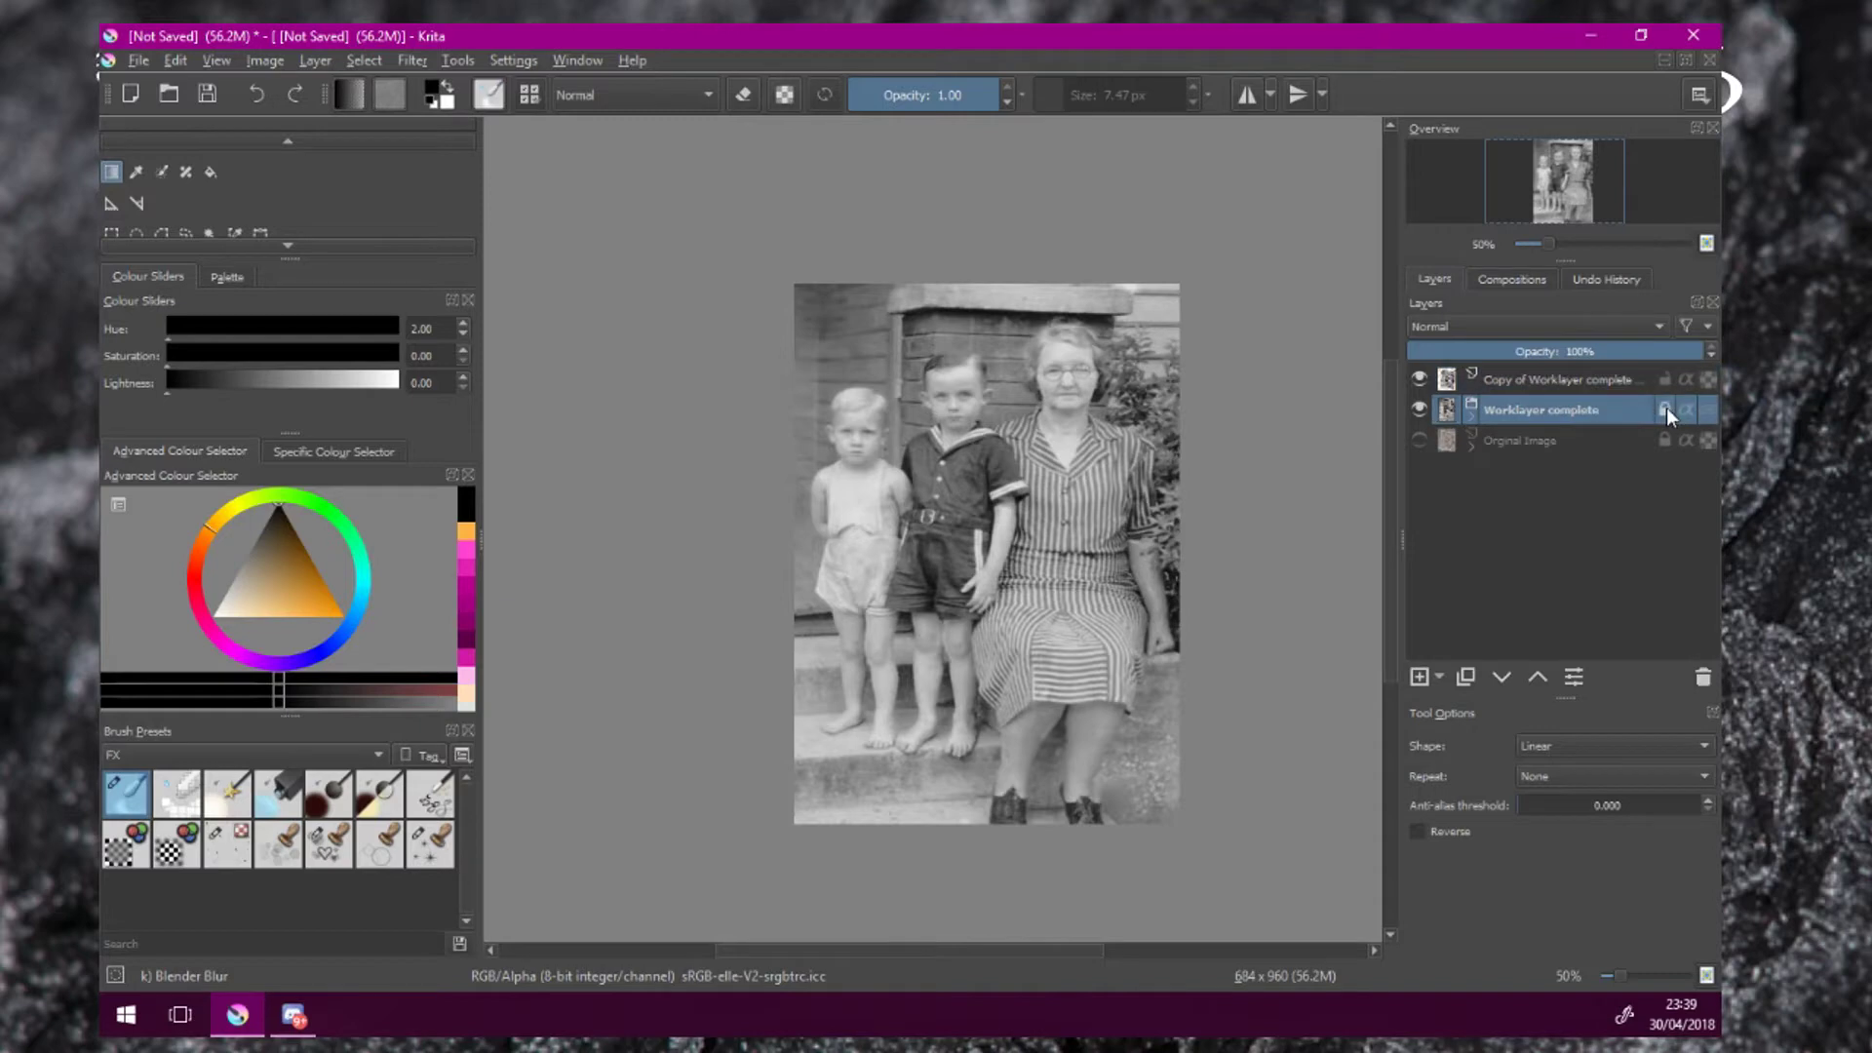
pyautogui.click(1472, 418)
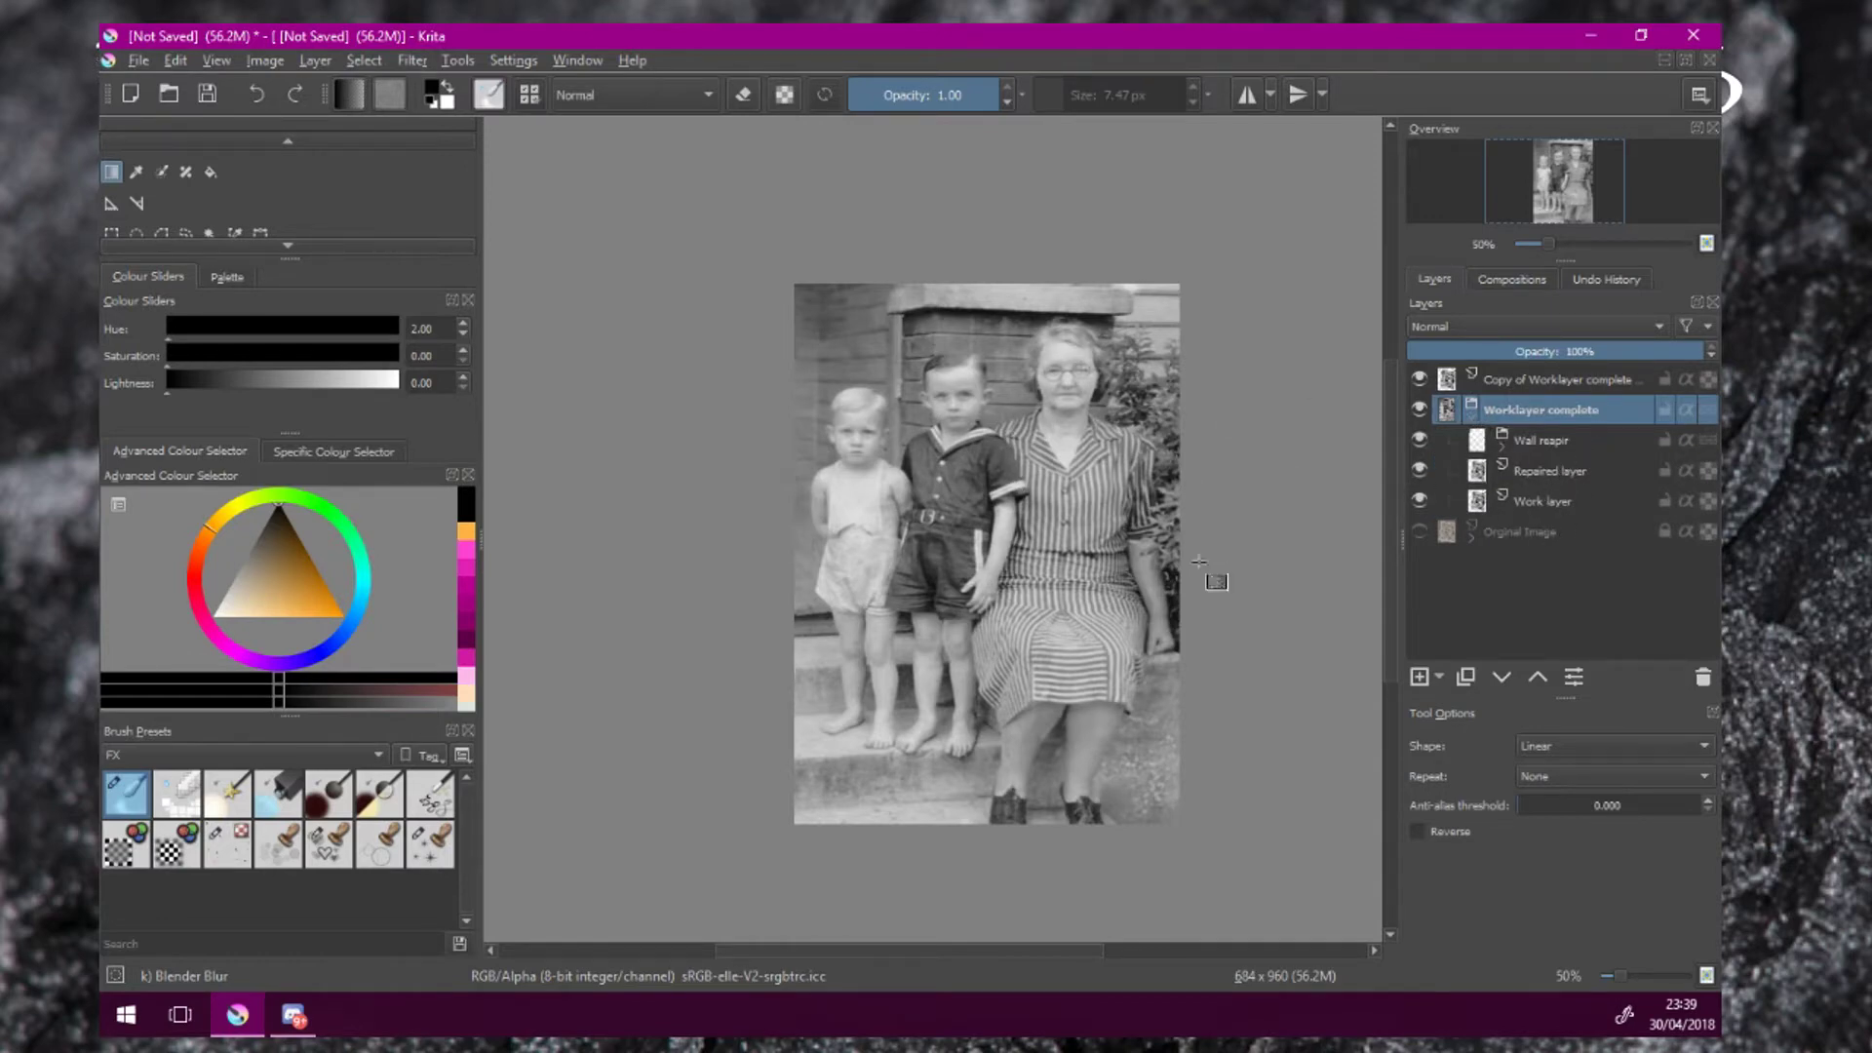
pyautogui.click(1471, 418)
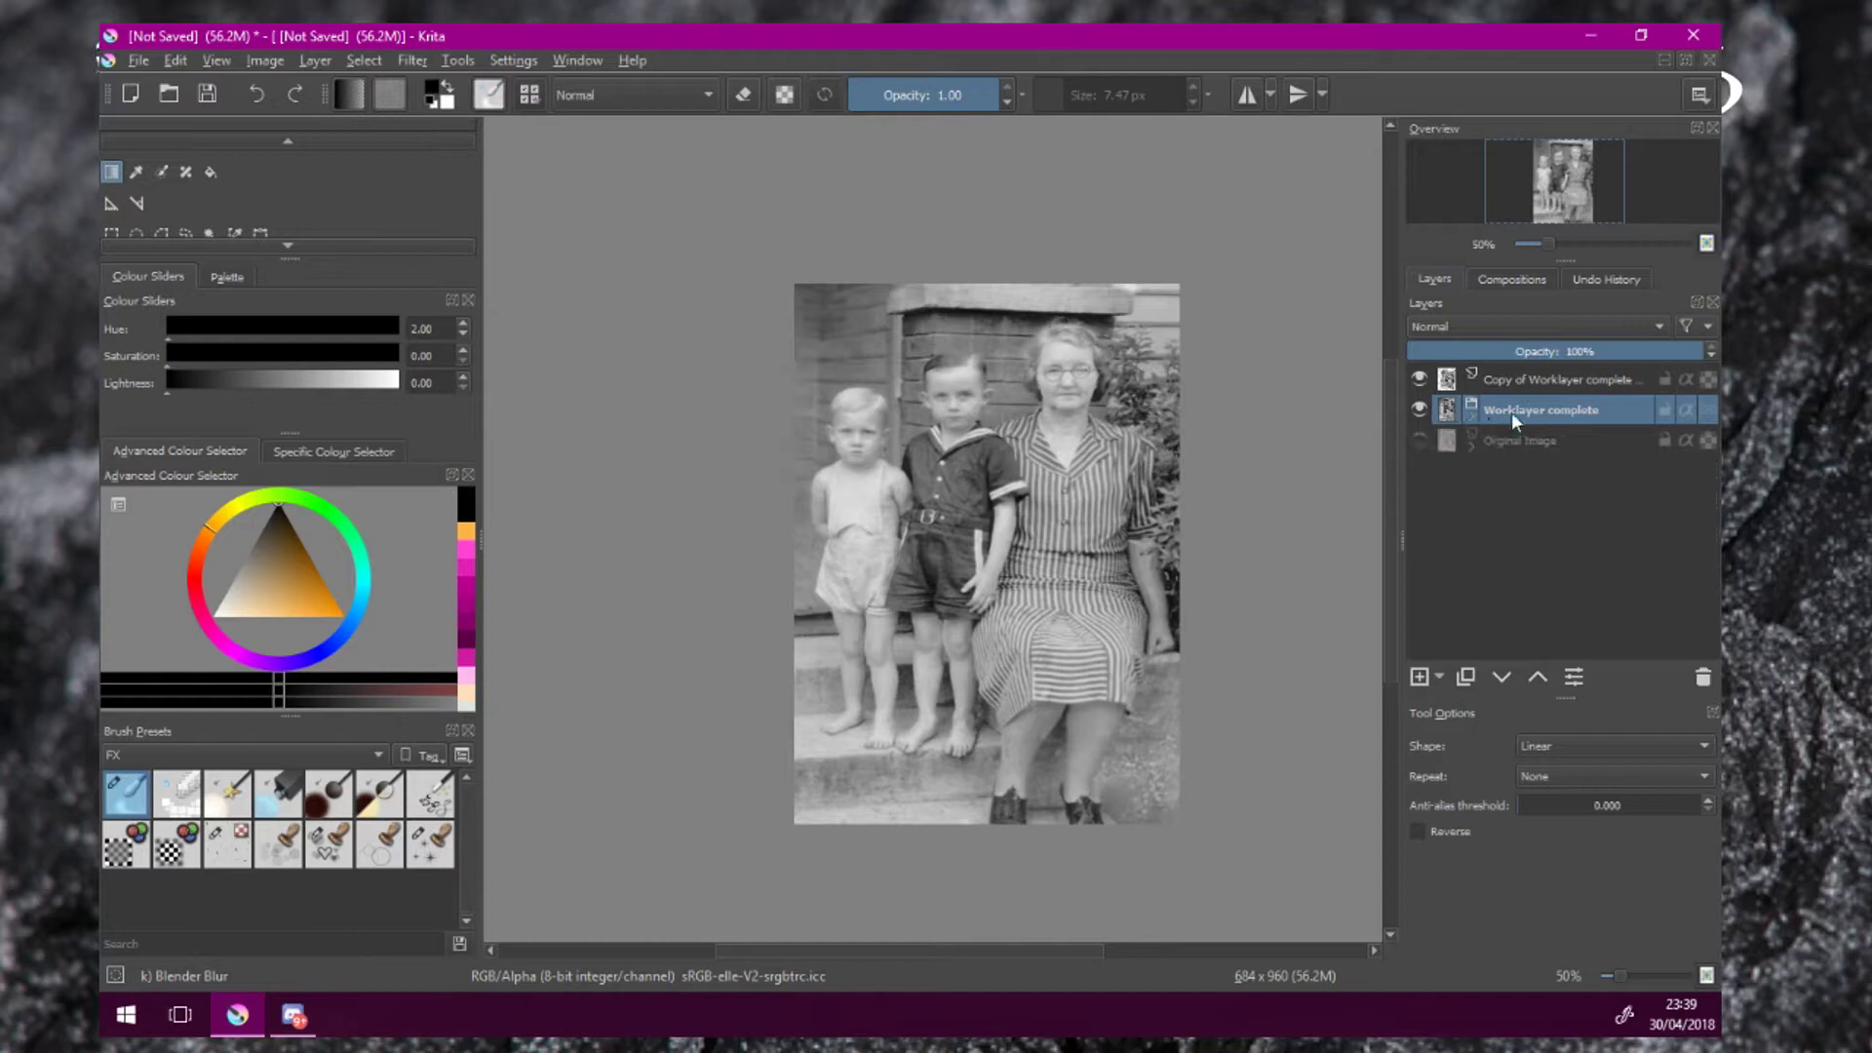
# Rename the merged copy of the Worklayer complete group as "Colouring layer".
pyautogui.doubleClick(1525, 380)
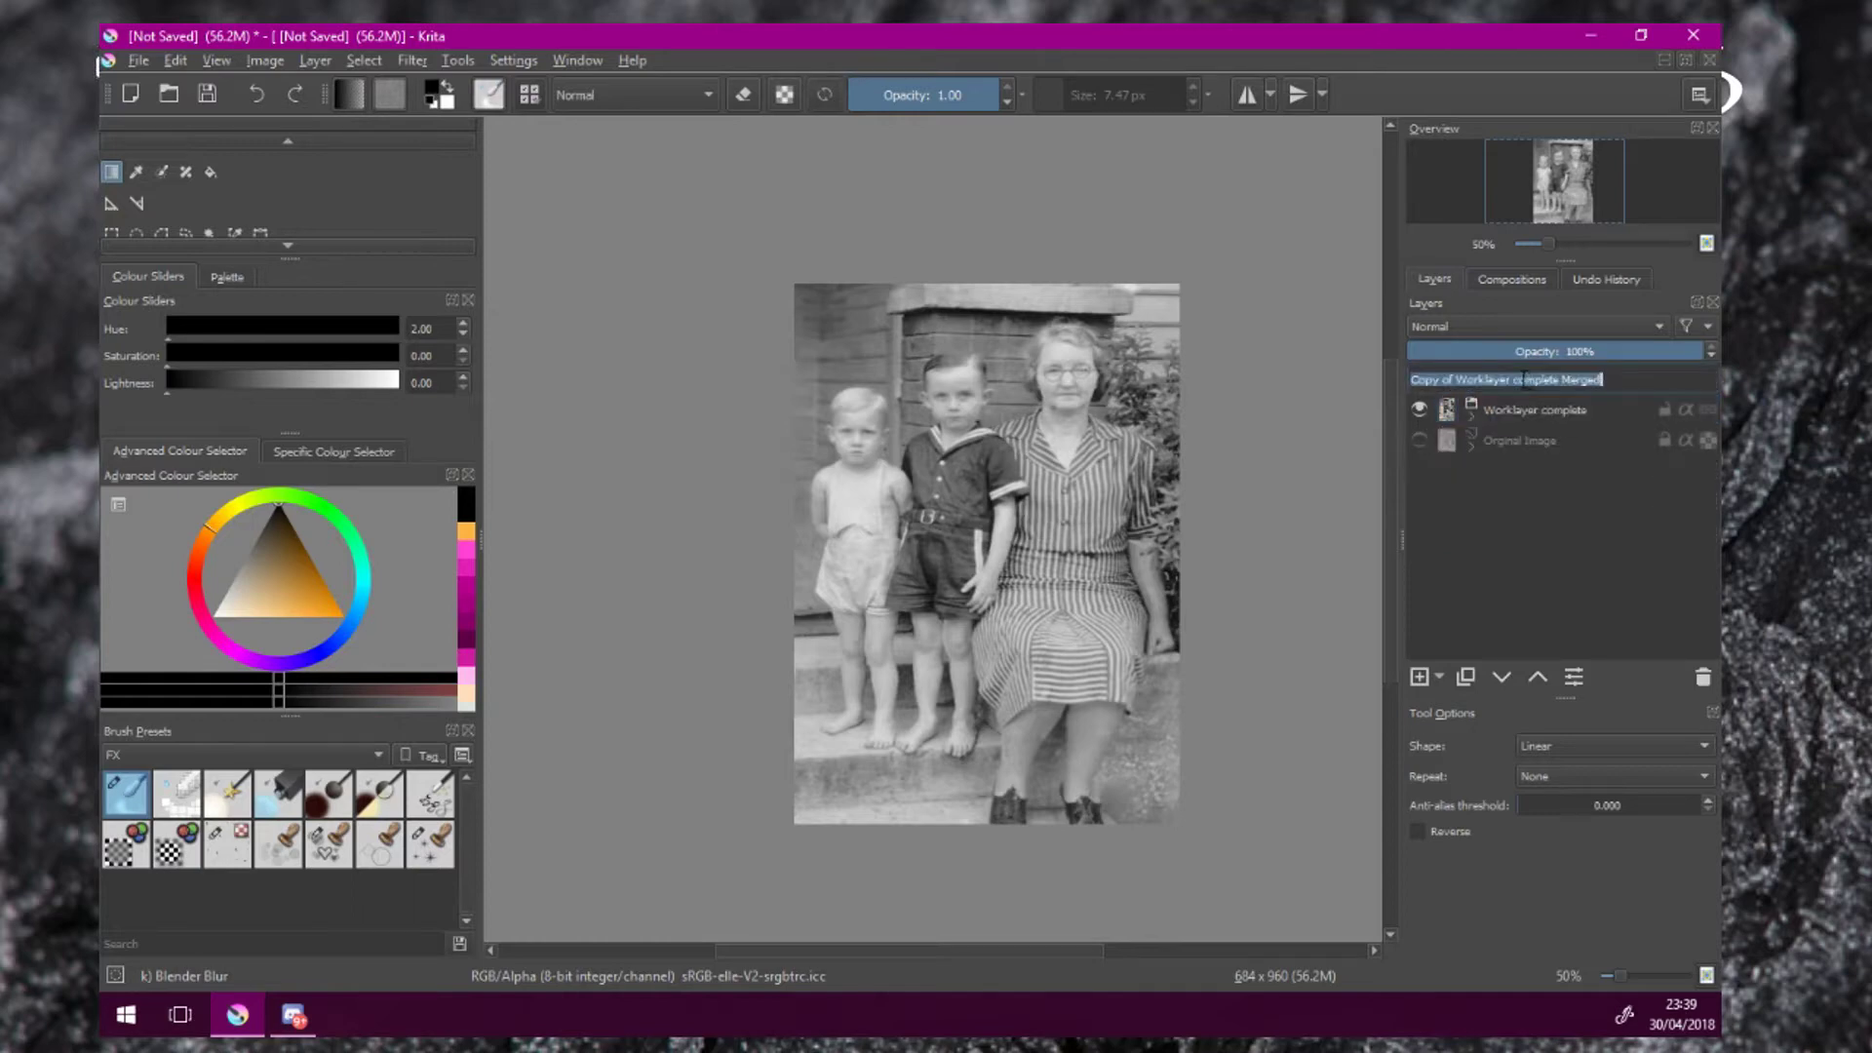
pyautogui.write('Col')
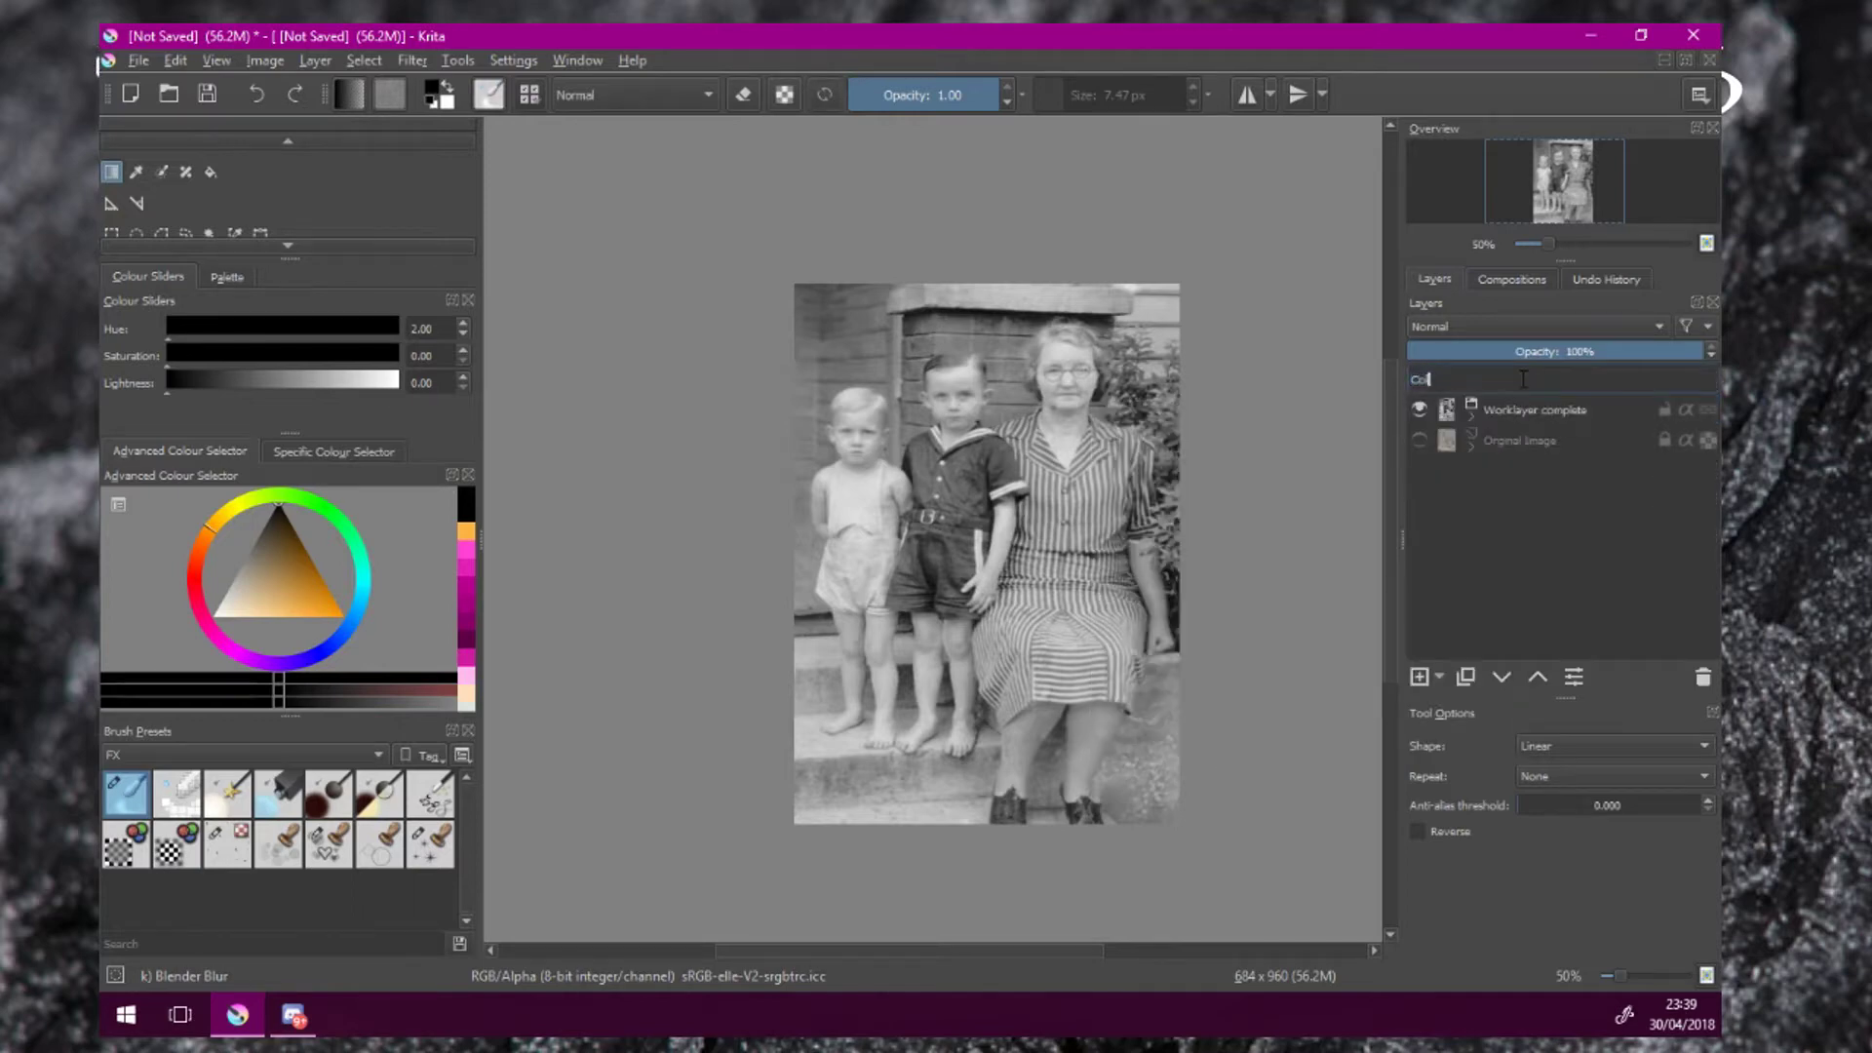
pyautogui.write('our')
pyautogui.press('BackSpace')
pyautogui.write('uring layer')
pyautogui.press('Return')
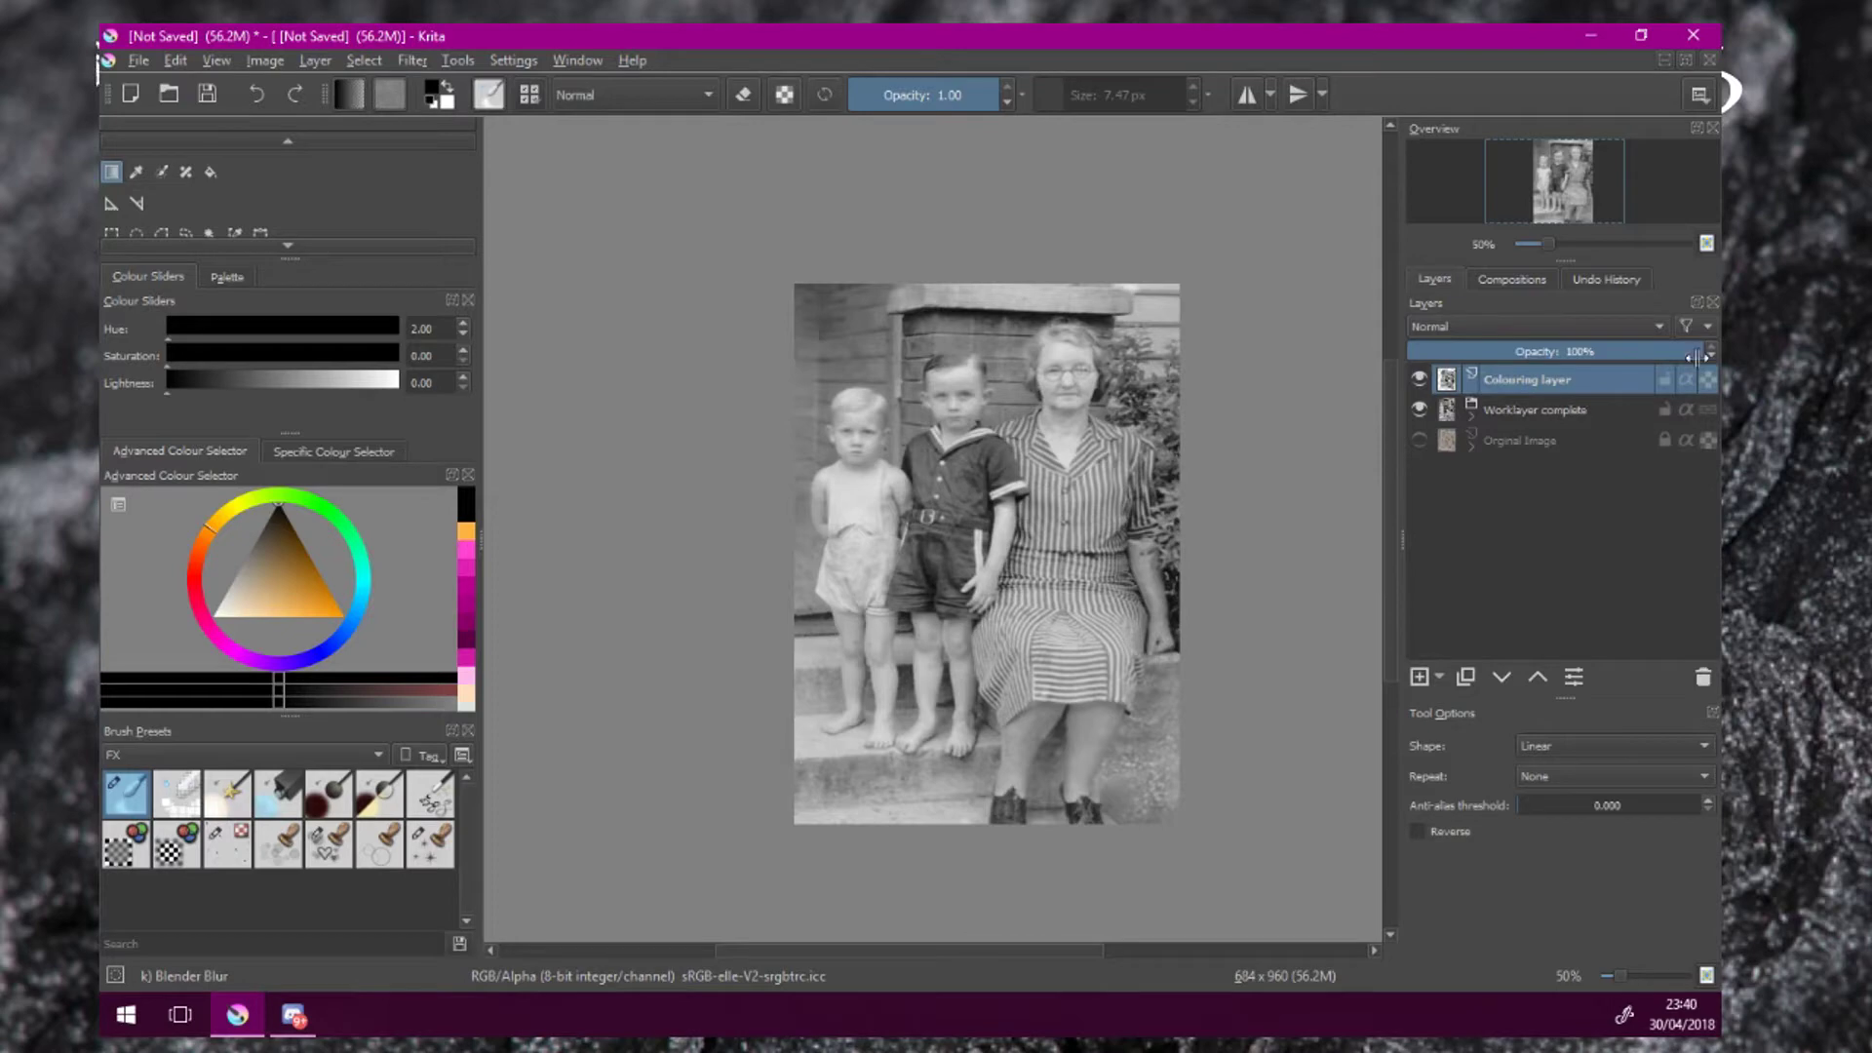
# Put the Colouring layer into its own group with Quick Group and name the group "Colour".
pyautogui.rightClick(1494, 389)
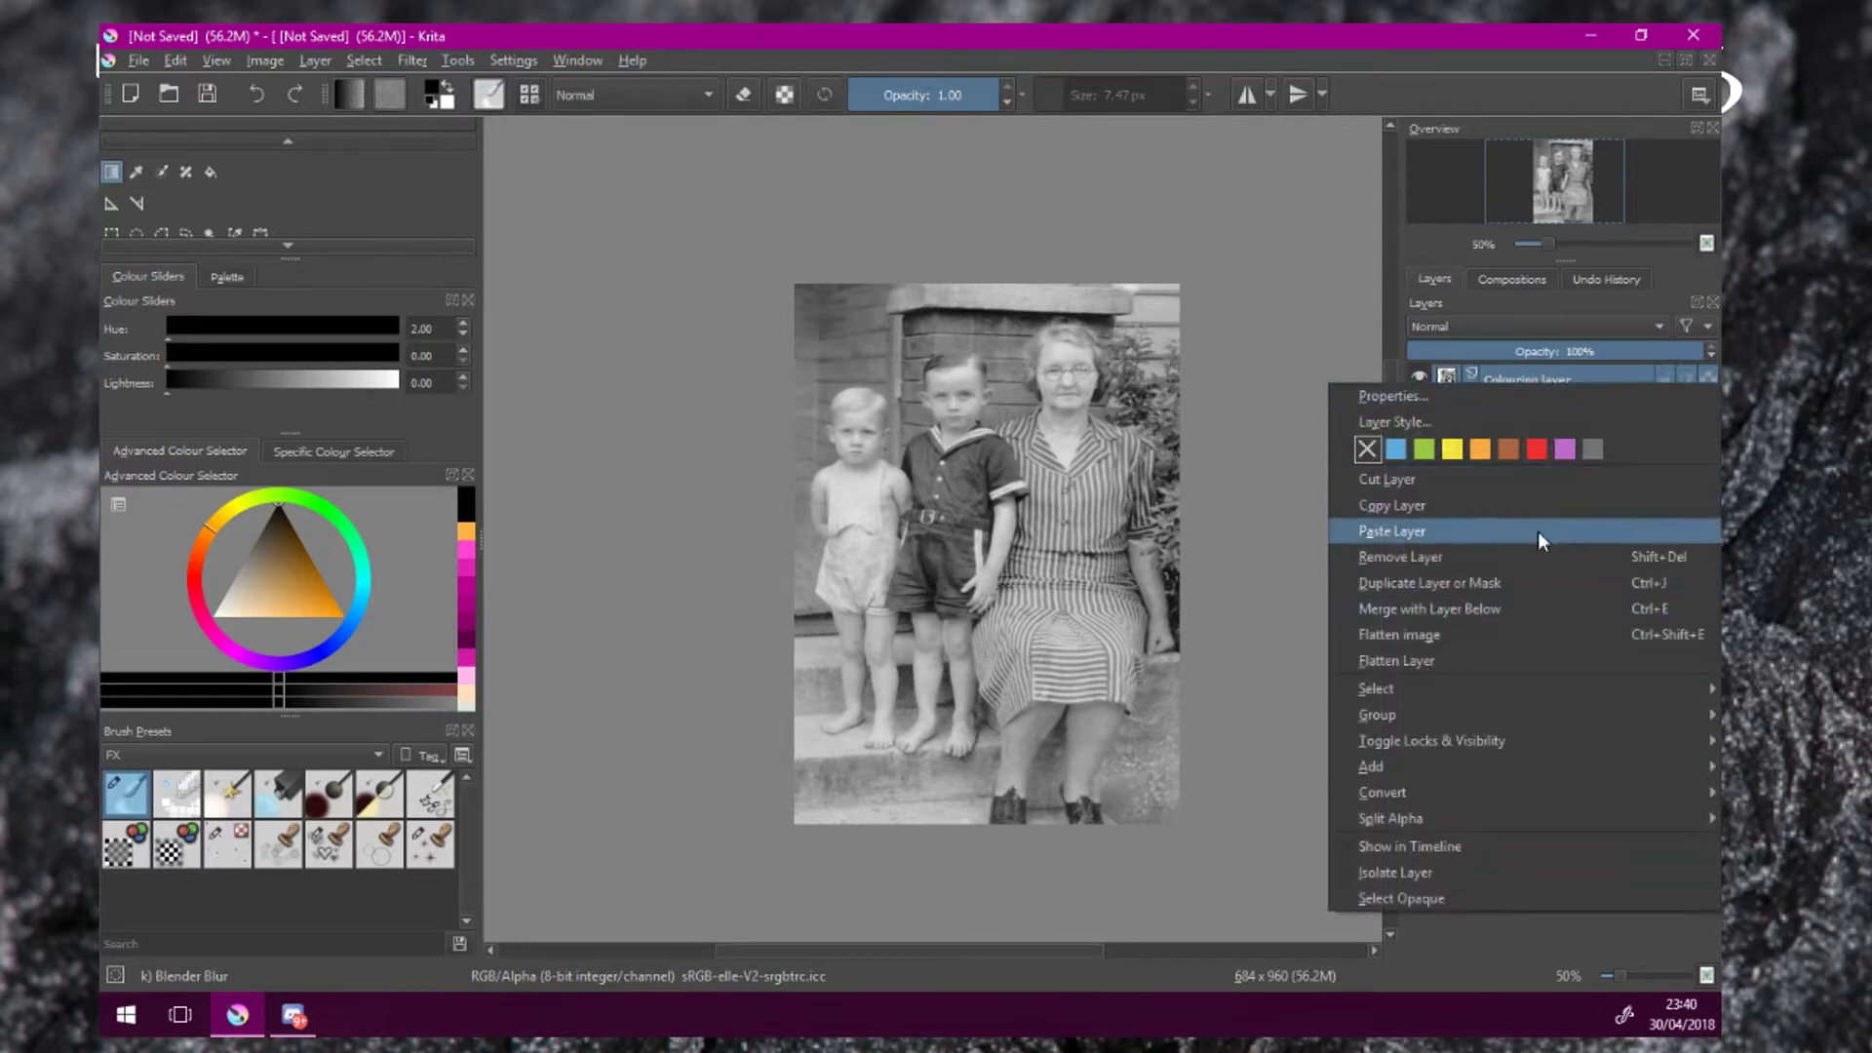
pyautogui.moveTo(1489, 710)
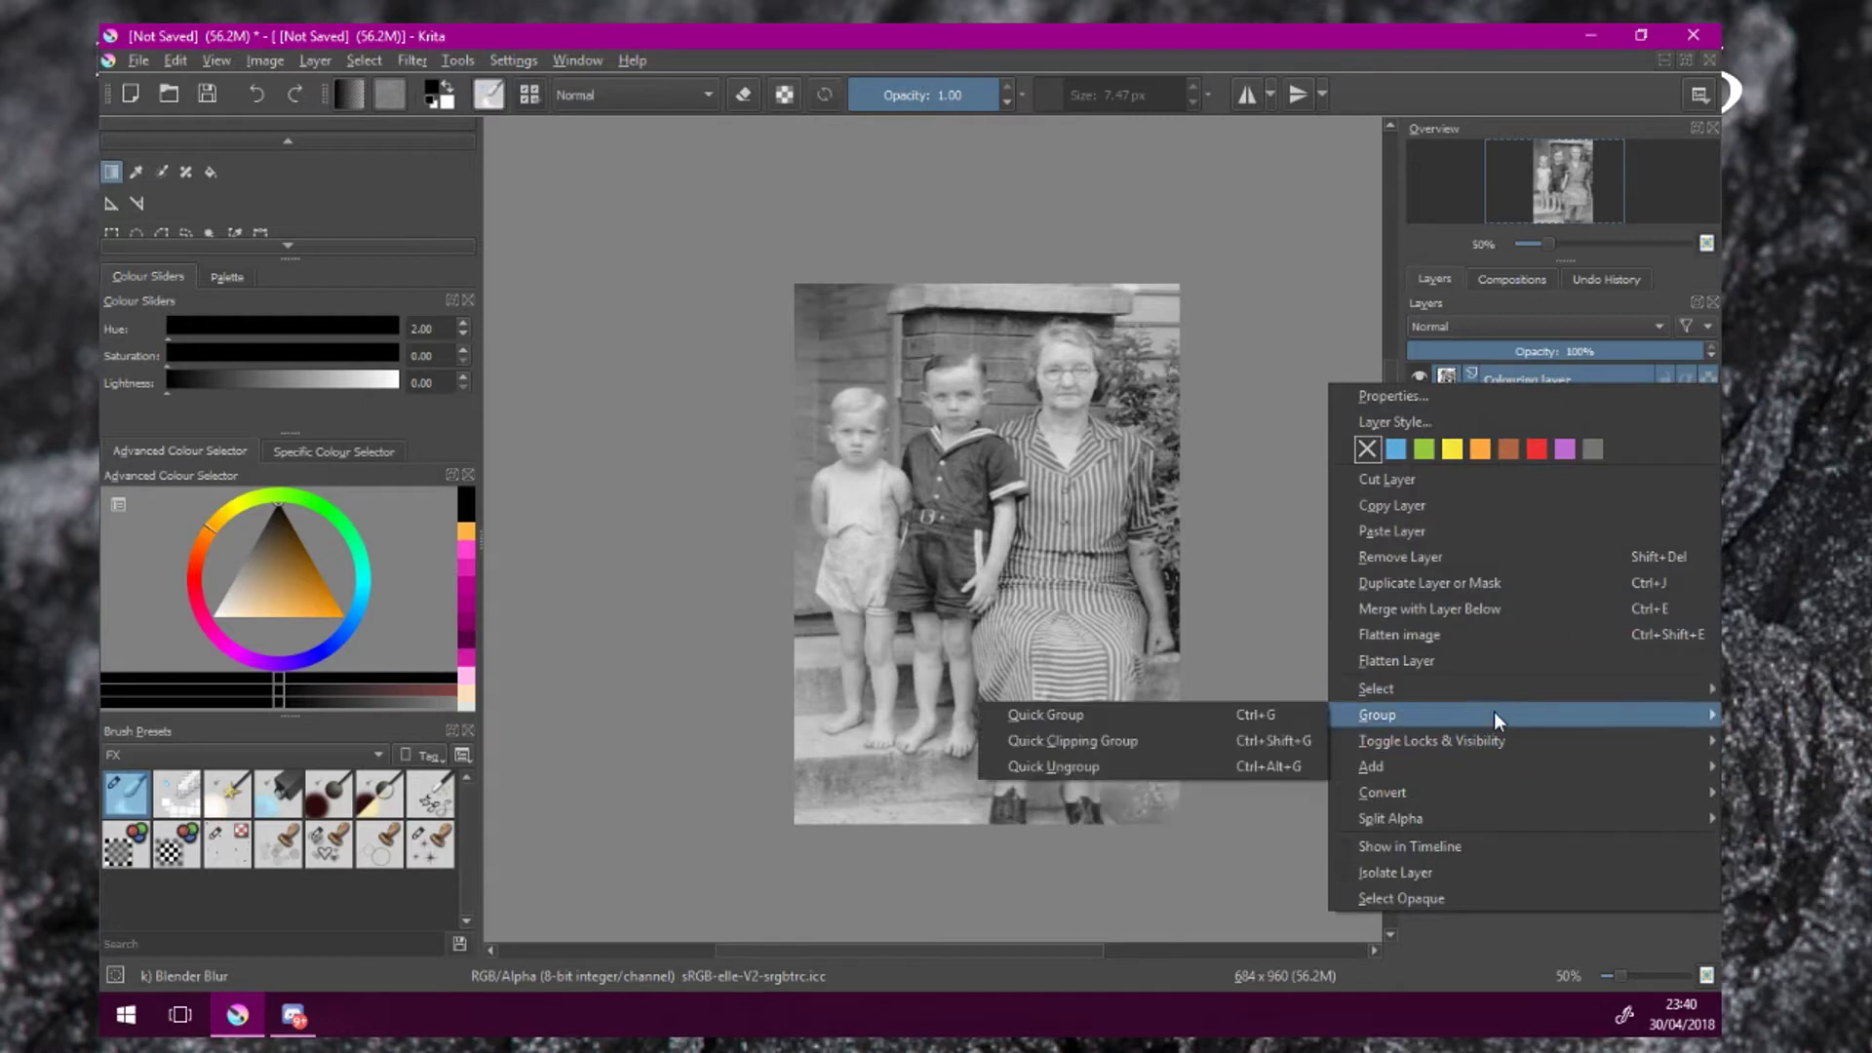
pyautogui.click(1280, 716)
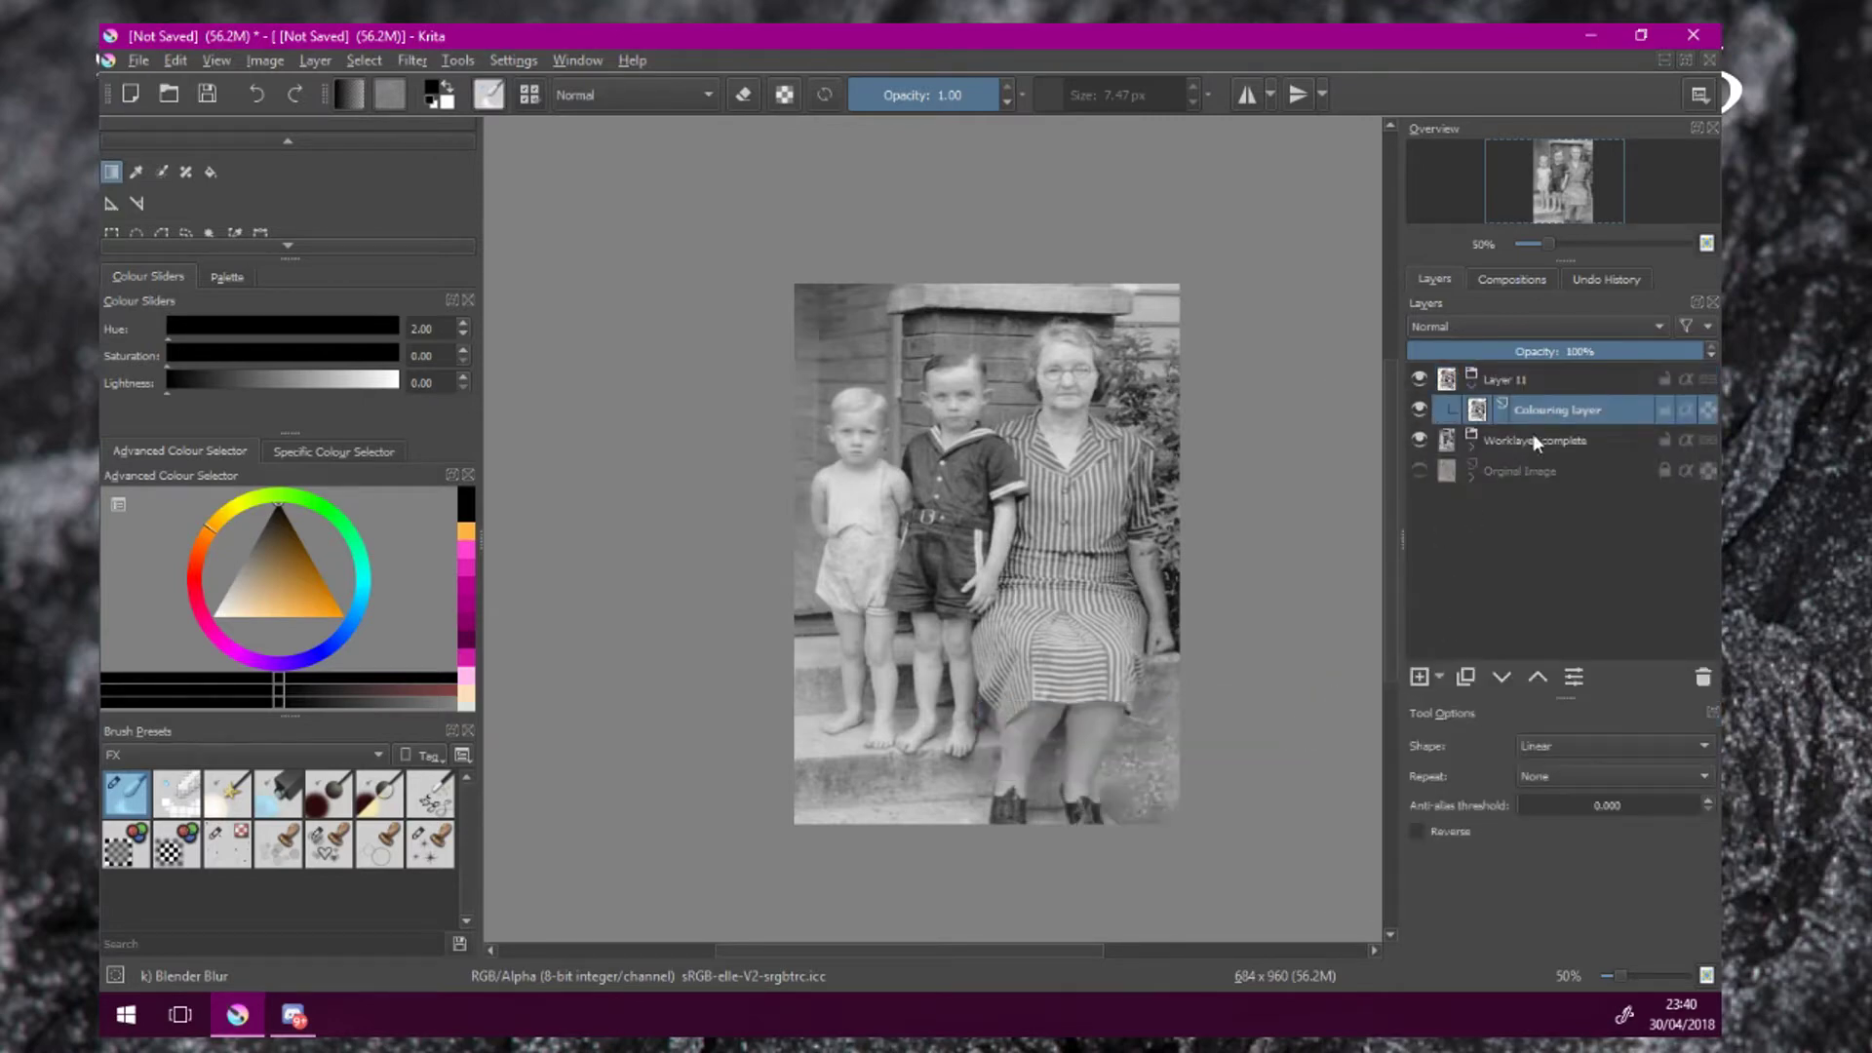
pyautogui.doubleClick(1512, 382)
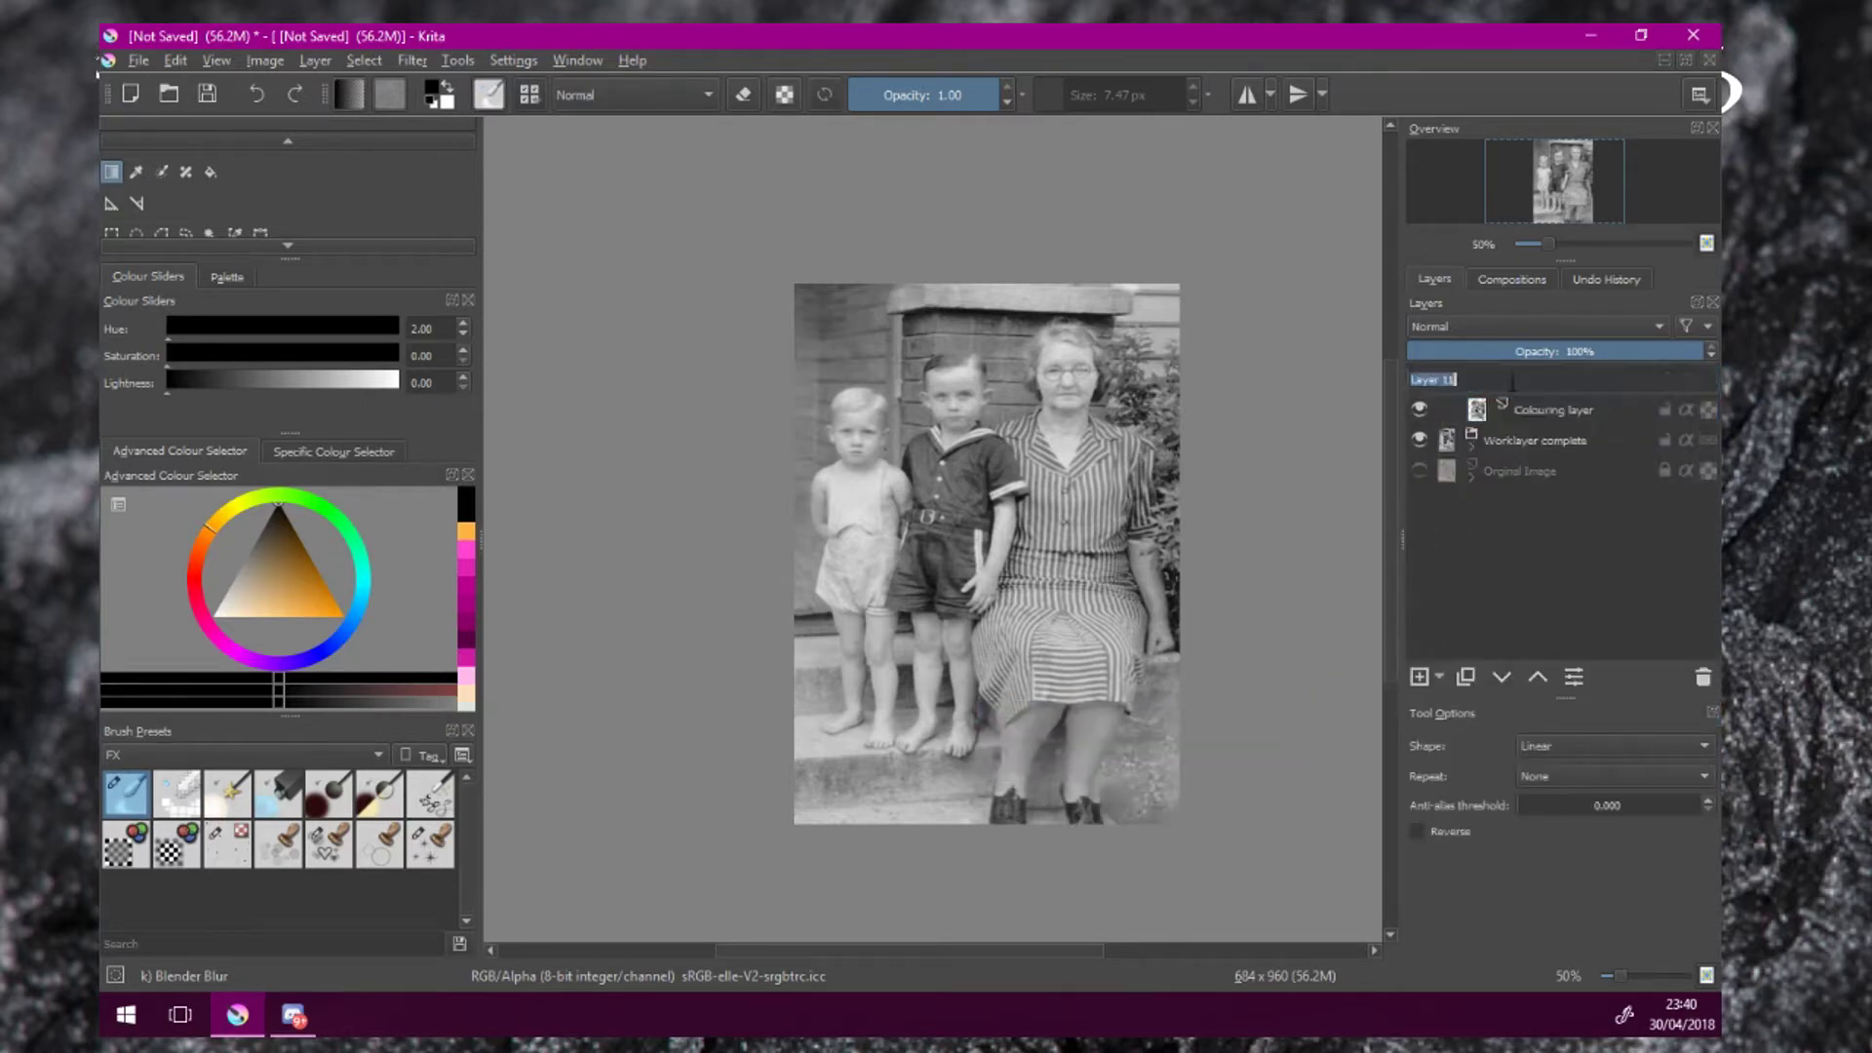
pyautogui.write('Colour')
pyautogui.press('Return')
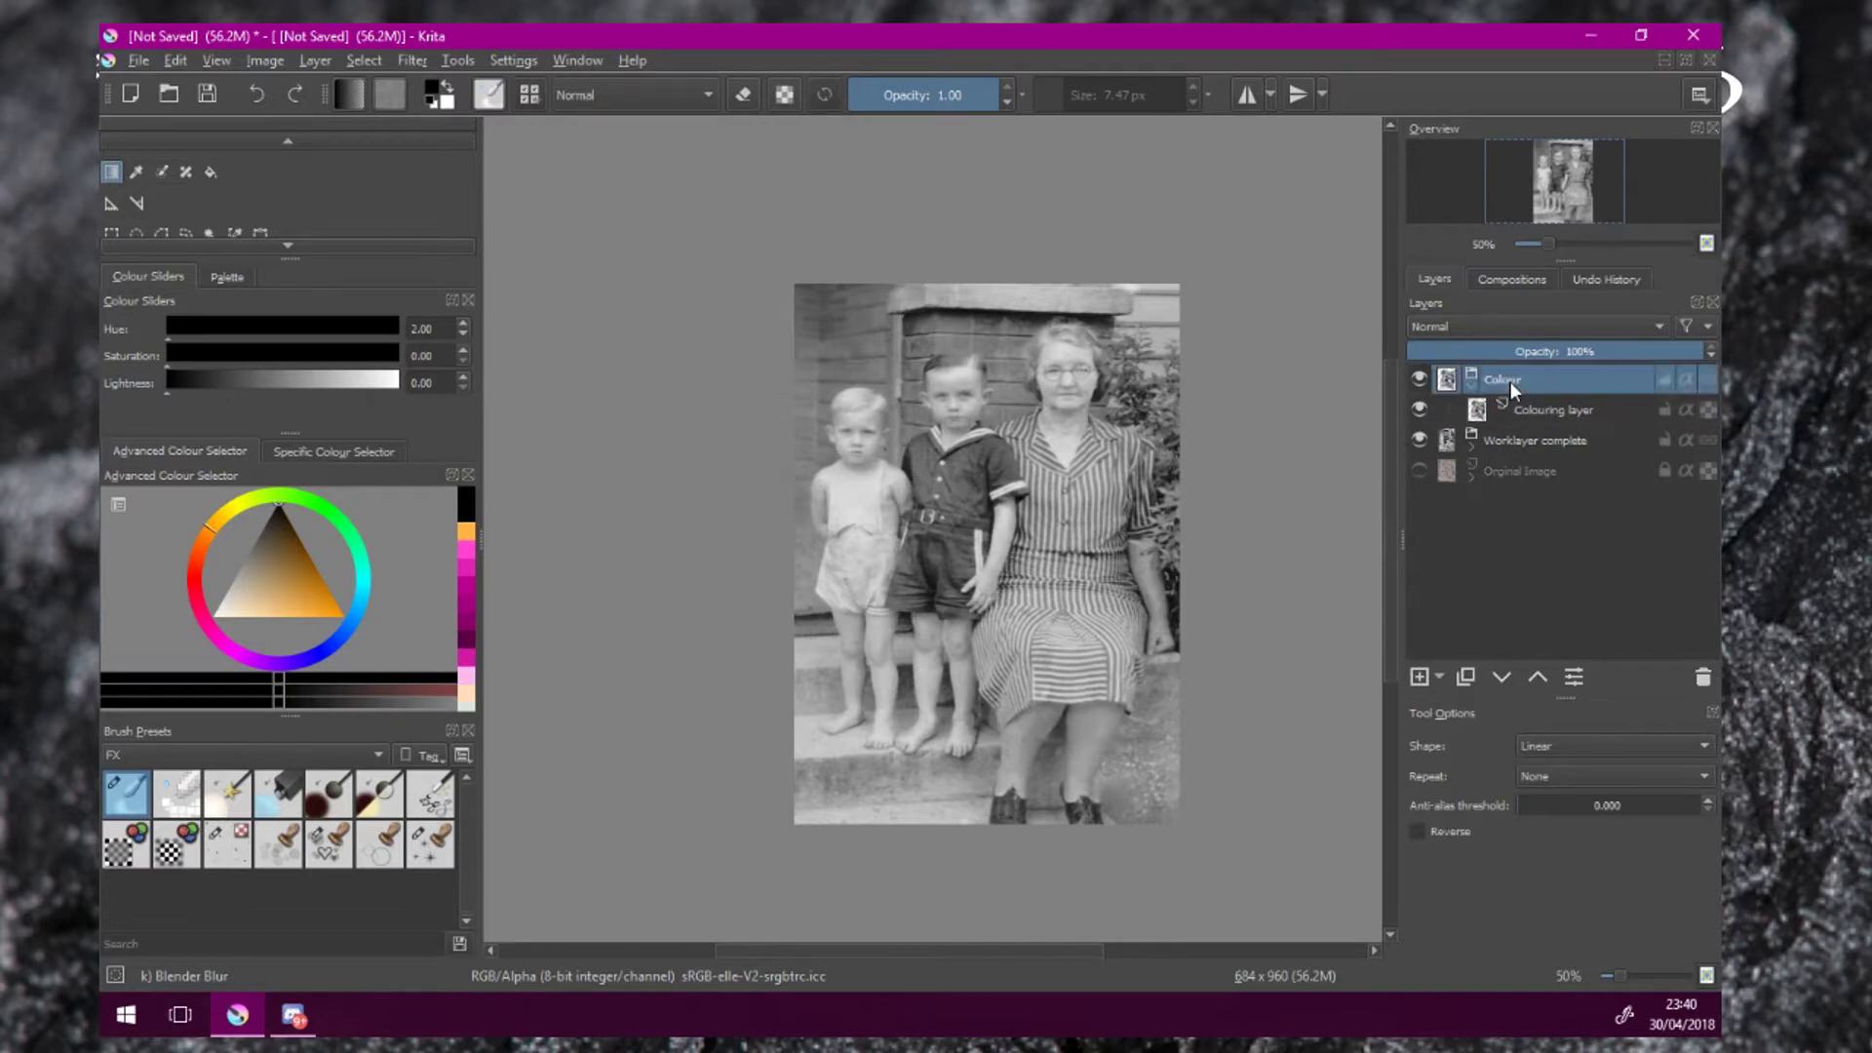
# Give the Colour group a red colour label and collapse the group.
pyautogui.rightClick(1490, 380)
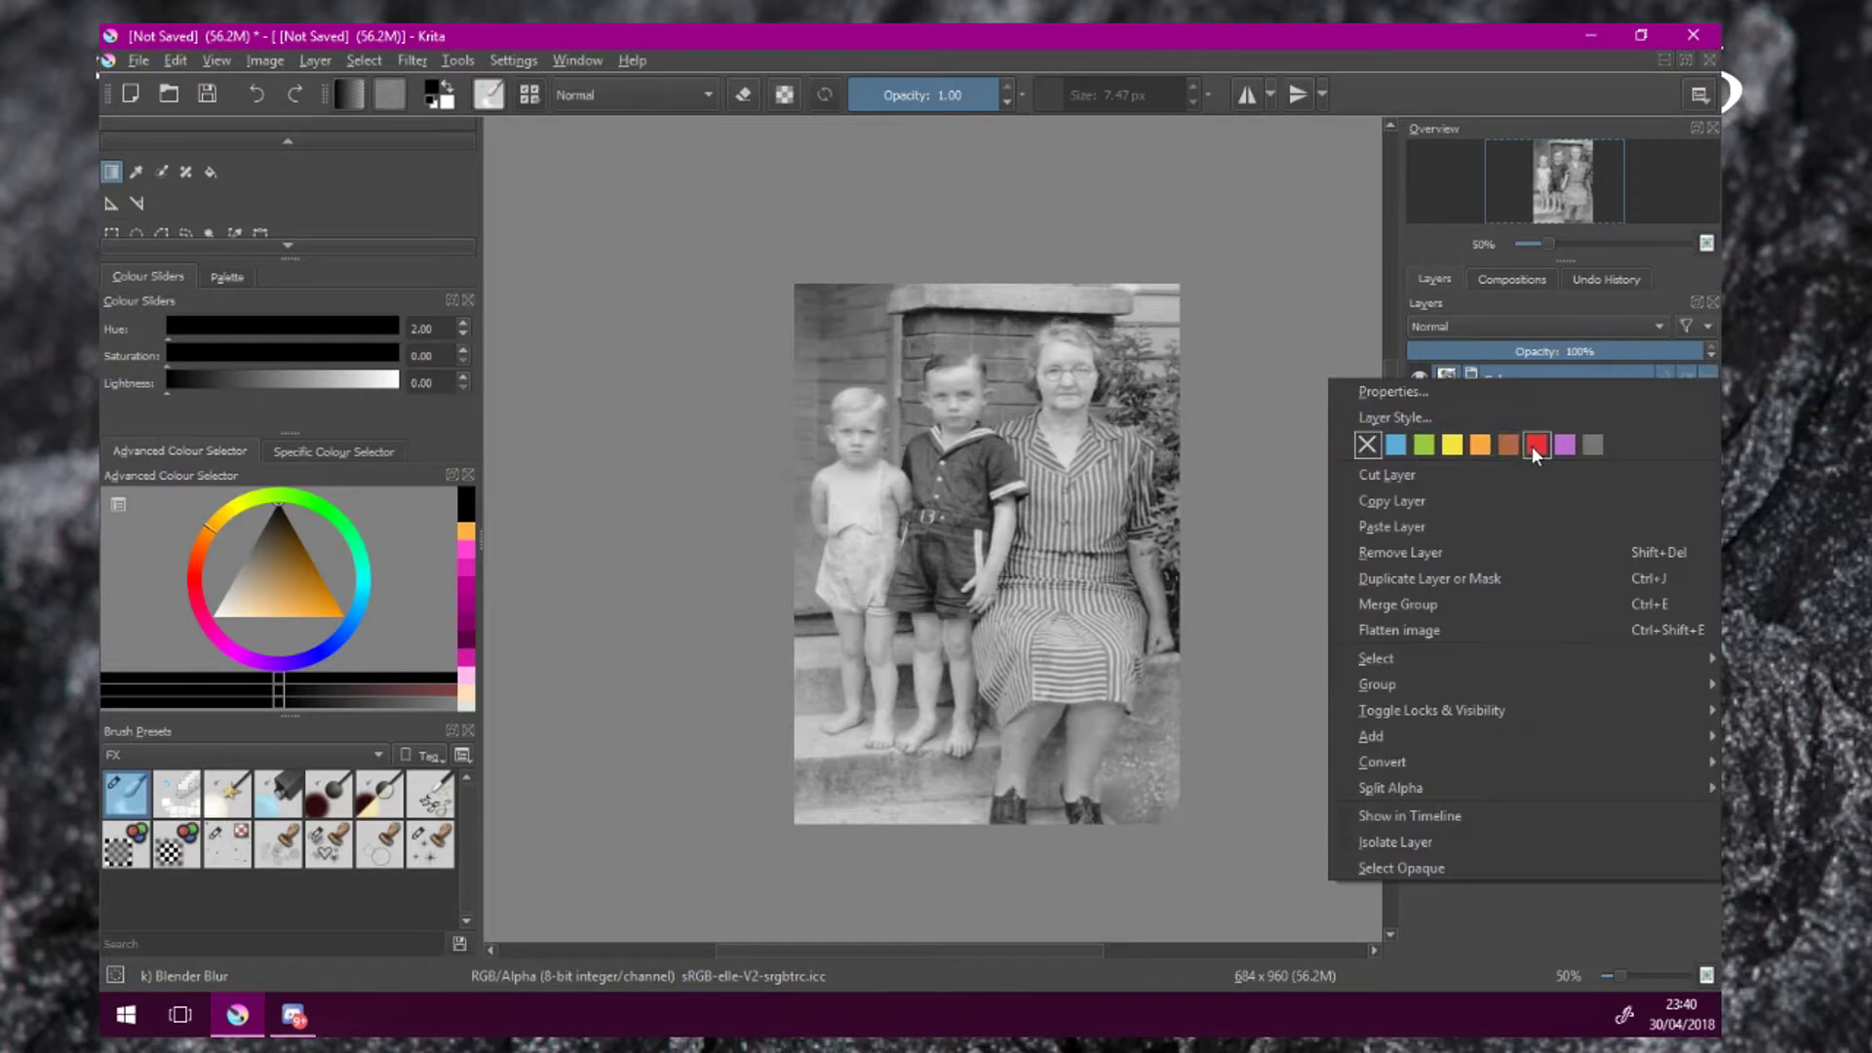
pyautogui.click(1535, 446)
pyautogui.click(1555, 440)
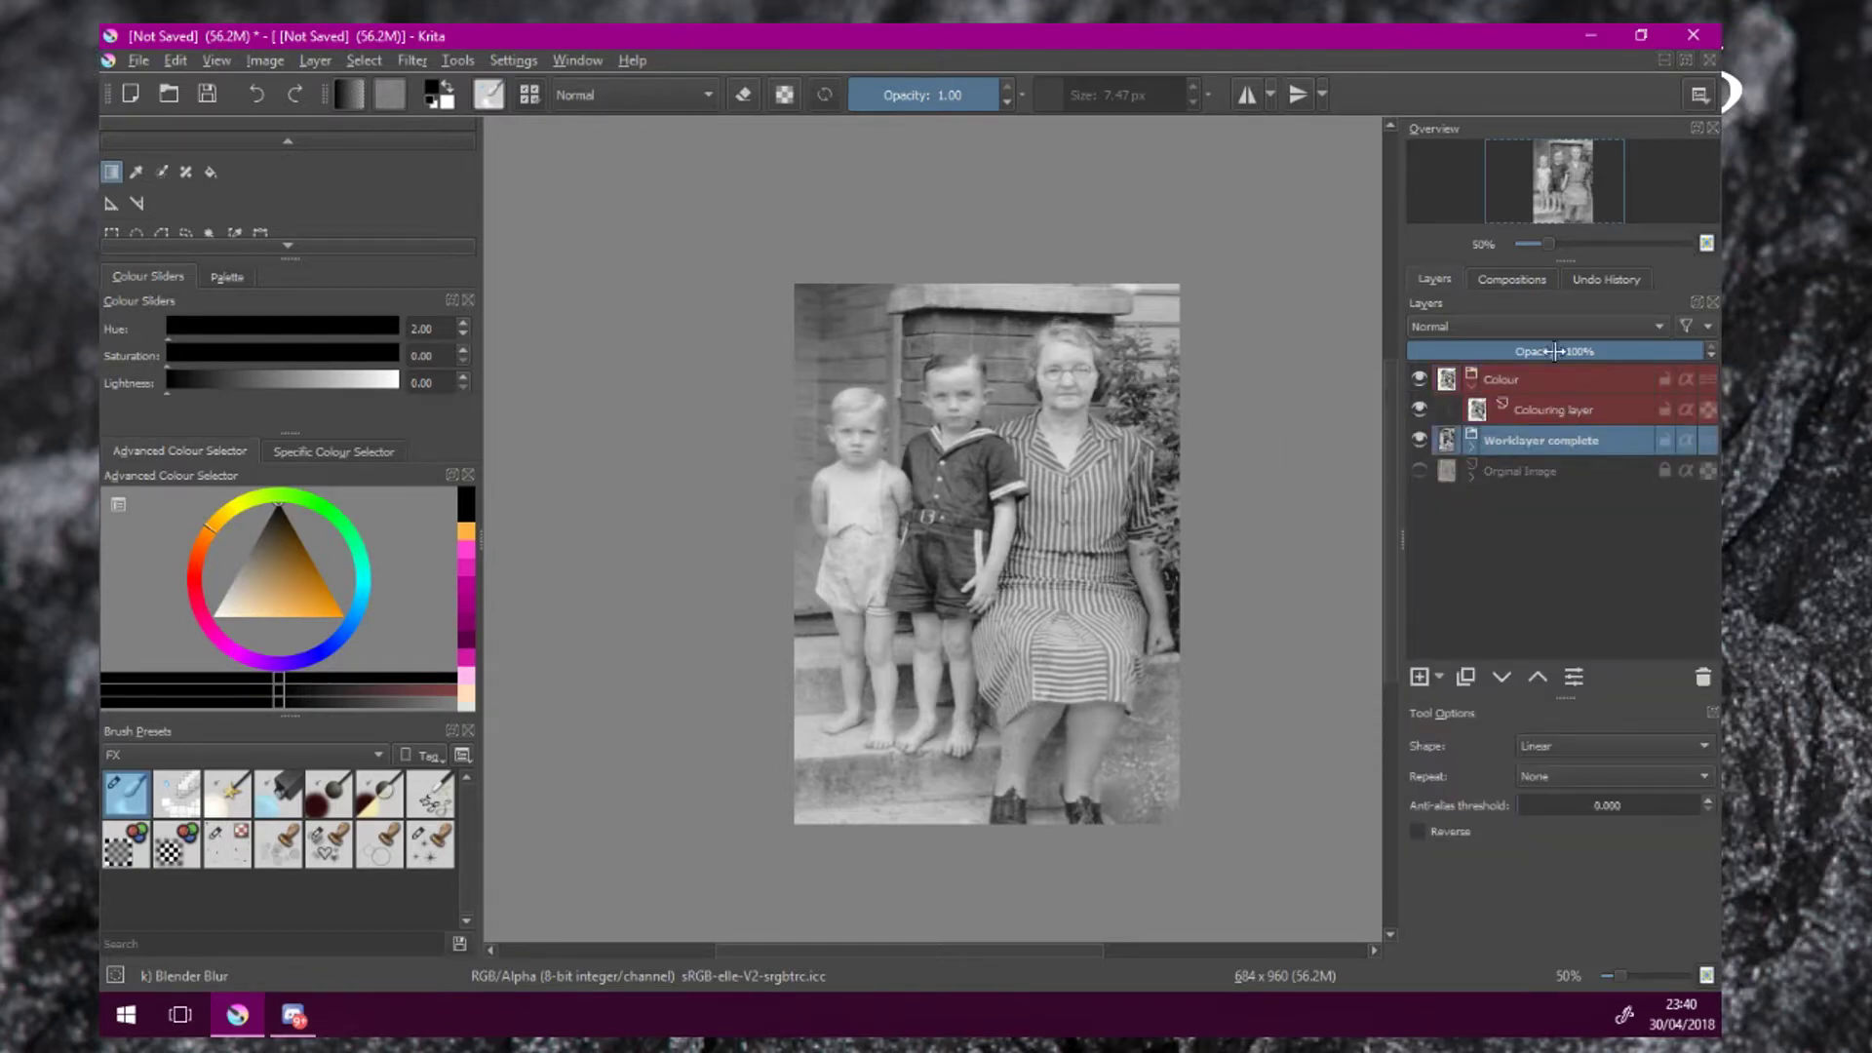
pyautogui.click(1471, 389)
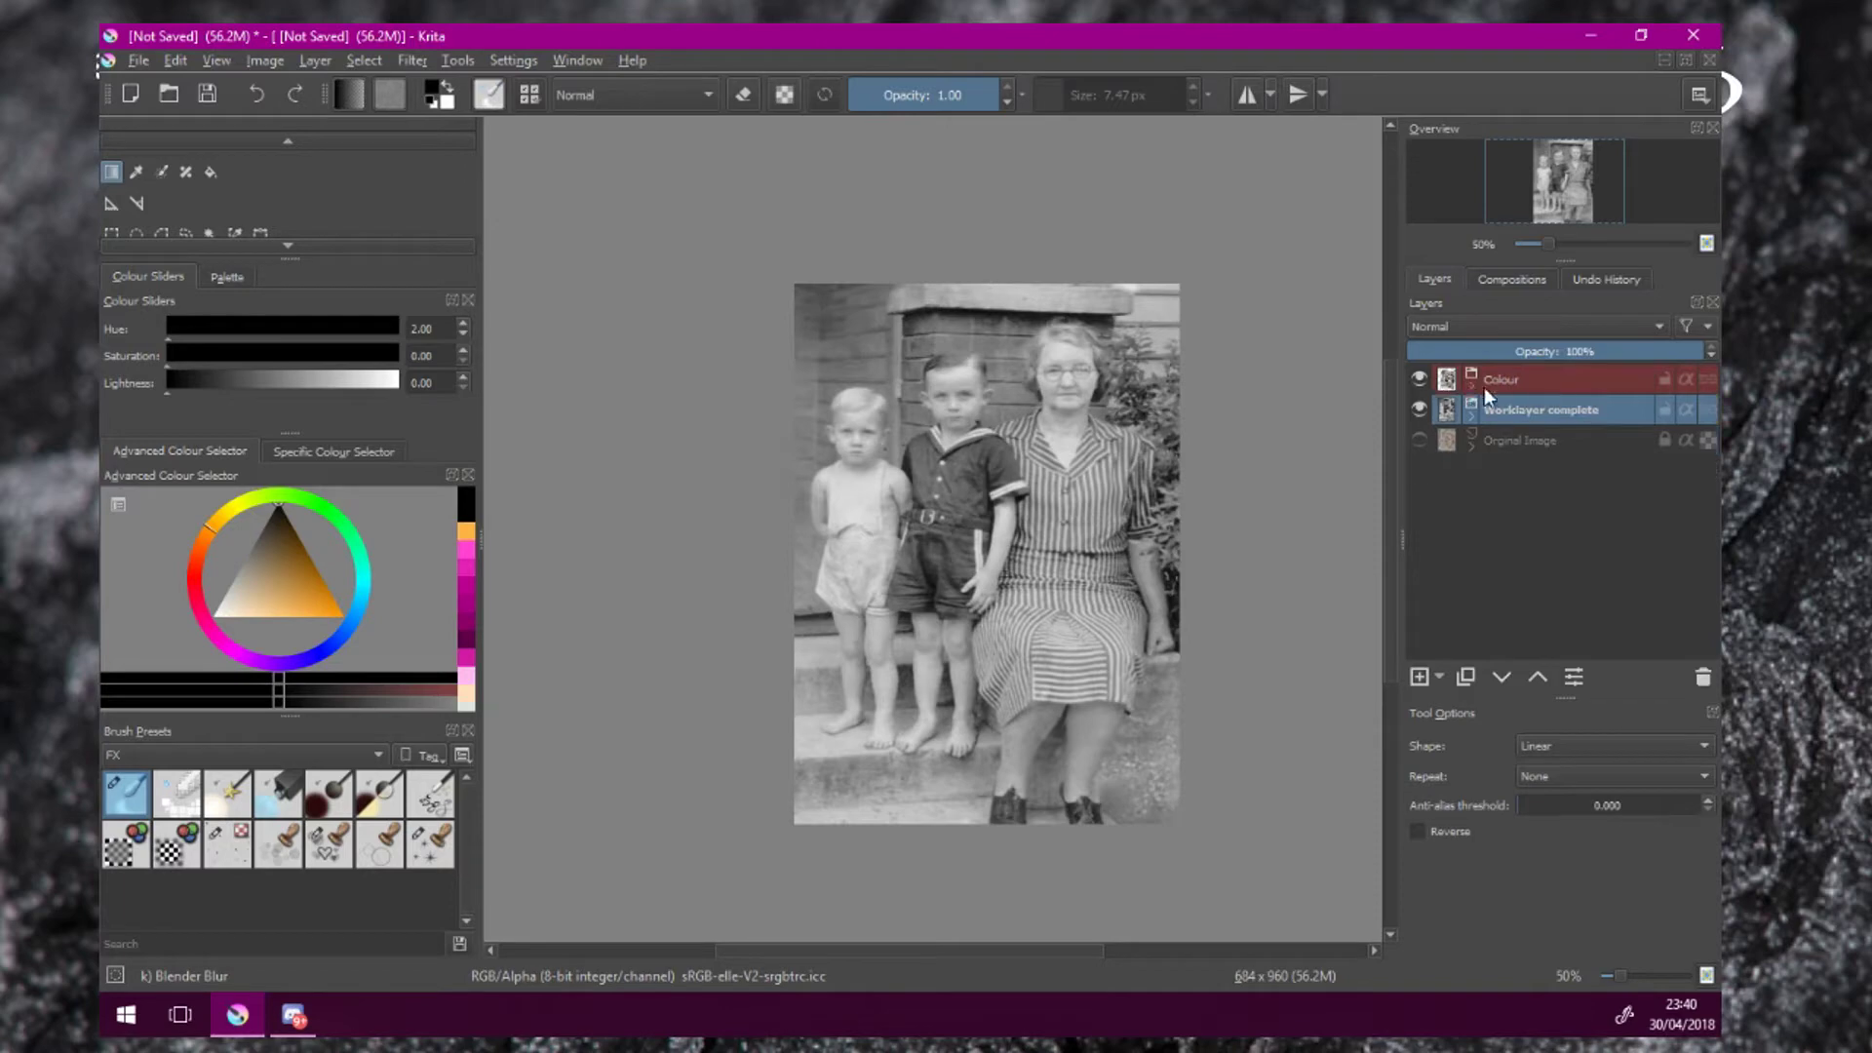
# Give the Worklayer complete group a grey colour label and check how the labelled layers look.
pyautogui.rightClick(1519, 406)
pyautogui.click(1617, 453)
pyautogui.click(1546, 442)
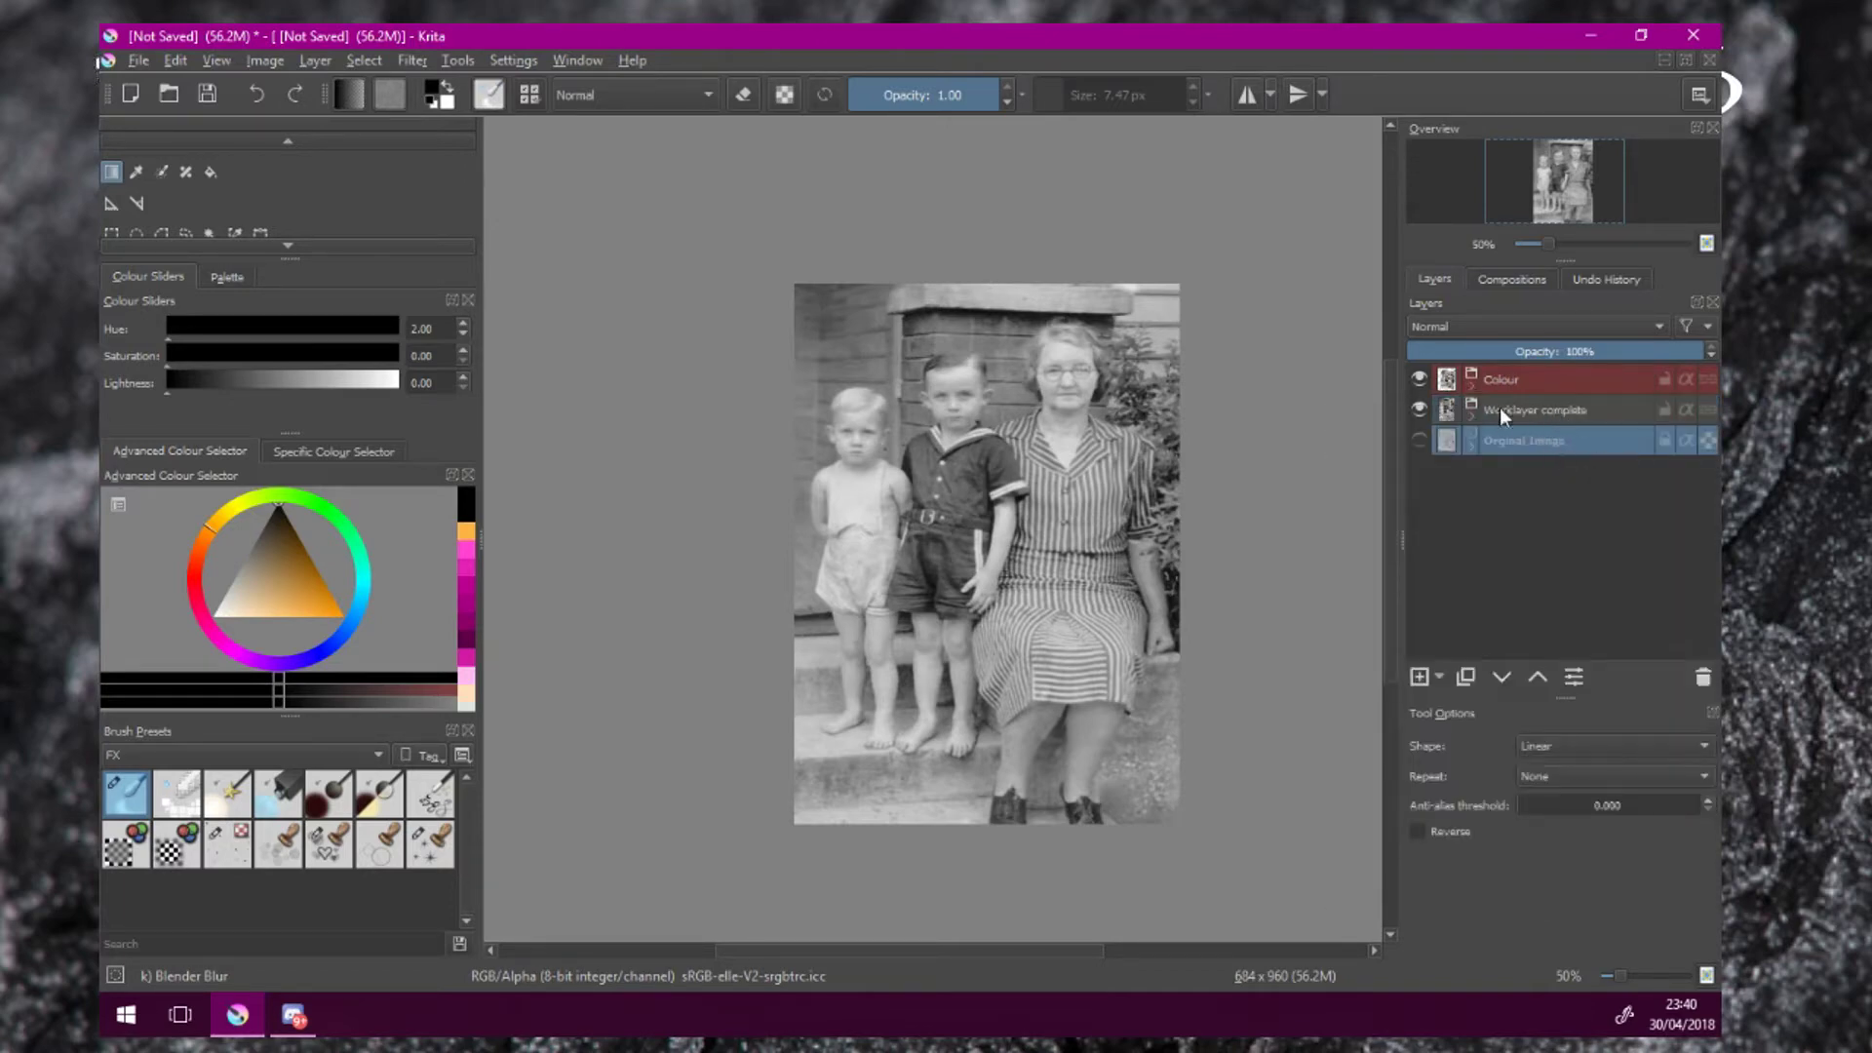
pyautogui.click(1519, 388)
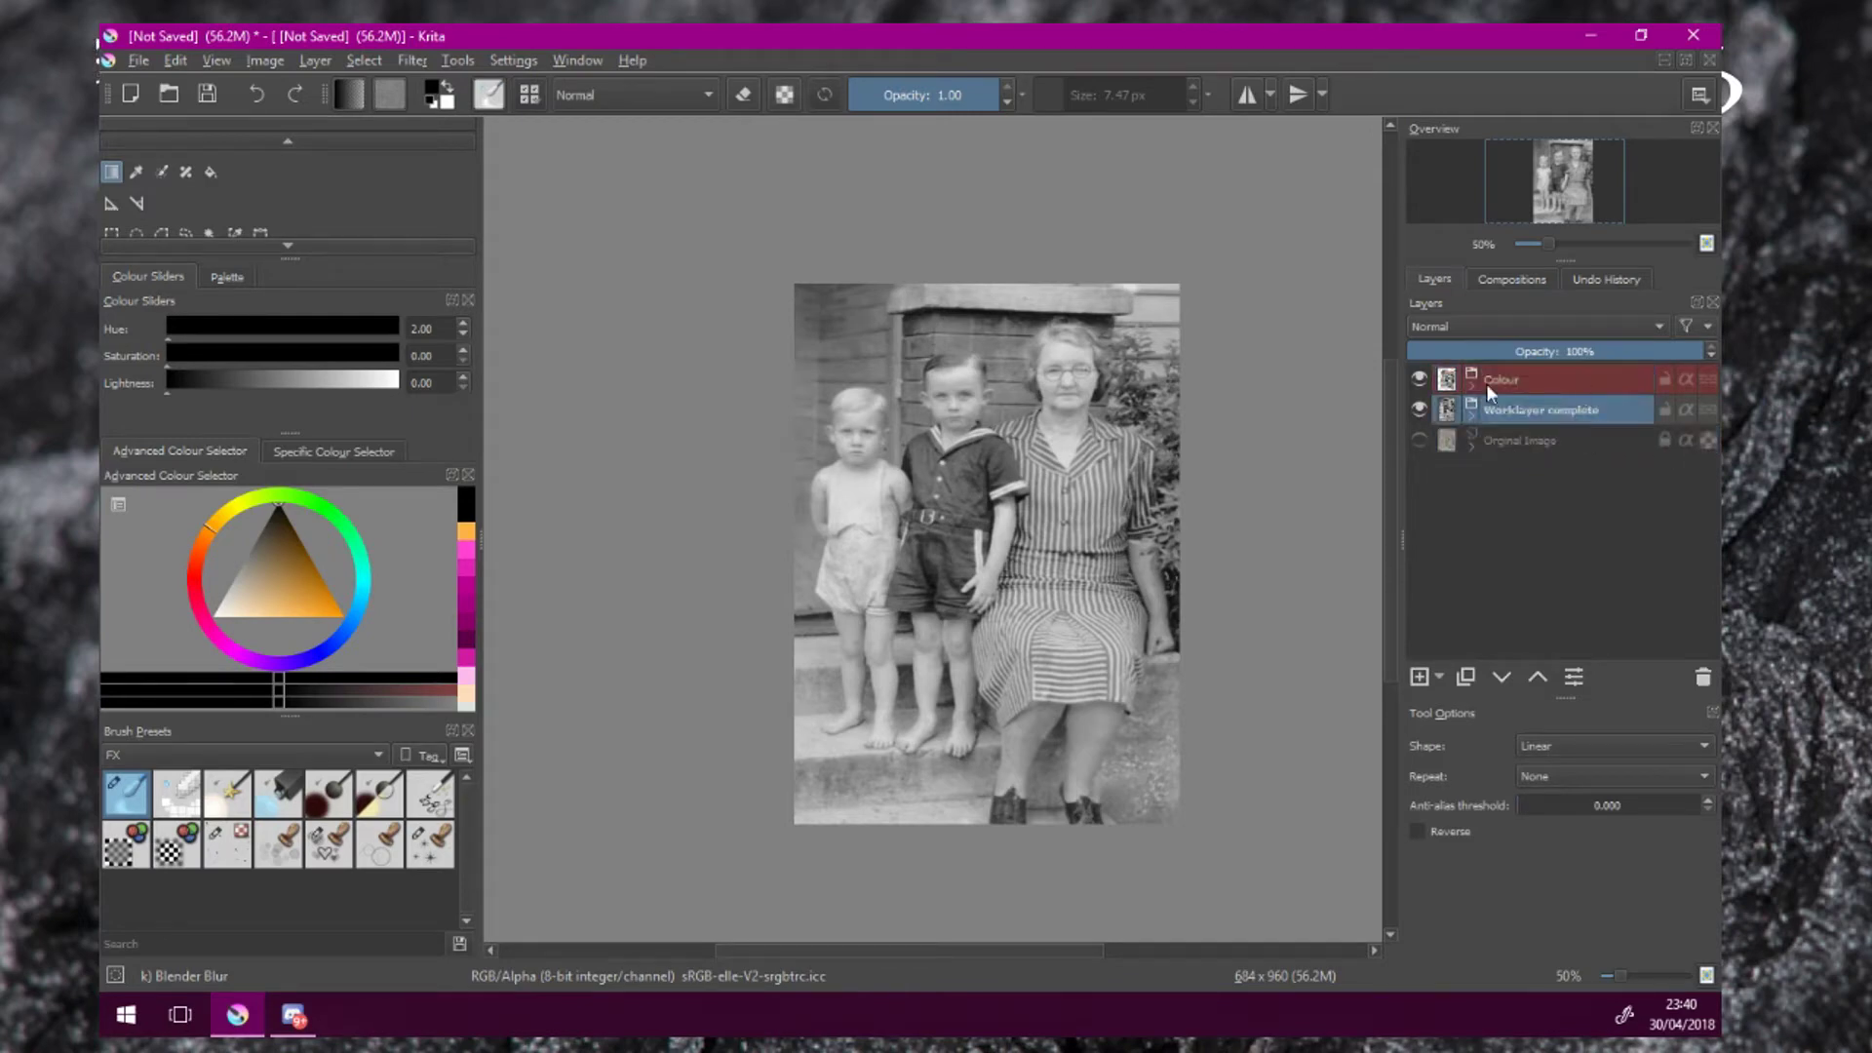
pyautogui.click(1520, 414)
# Expand the Colour group and select the Colouring layer inside it.
pyautogui.click(1521, 381)
pyautogui.click(1474, 386)
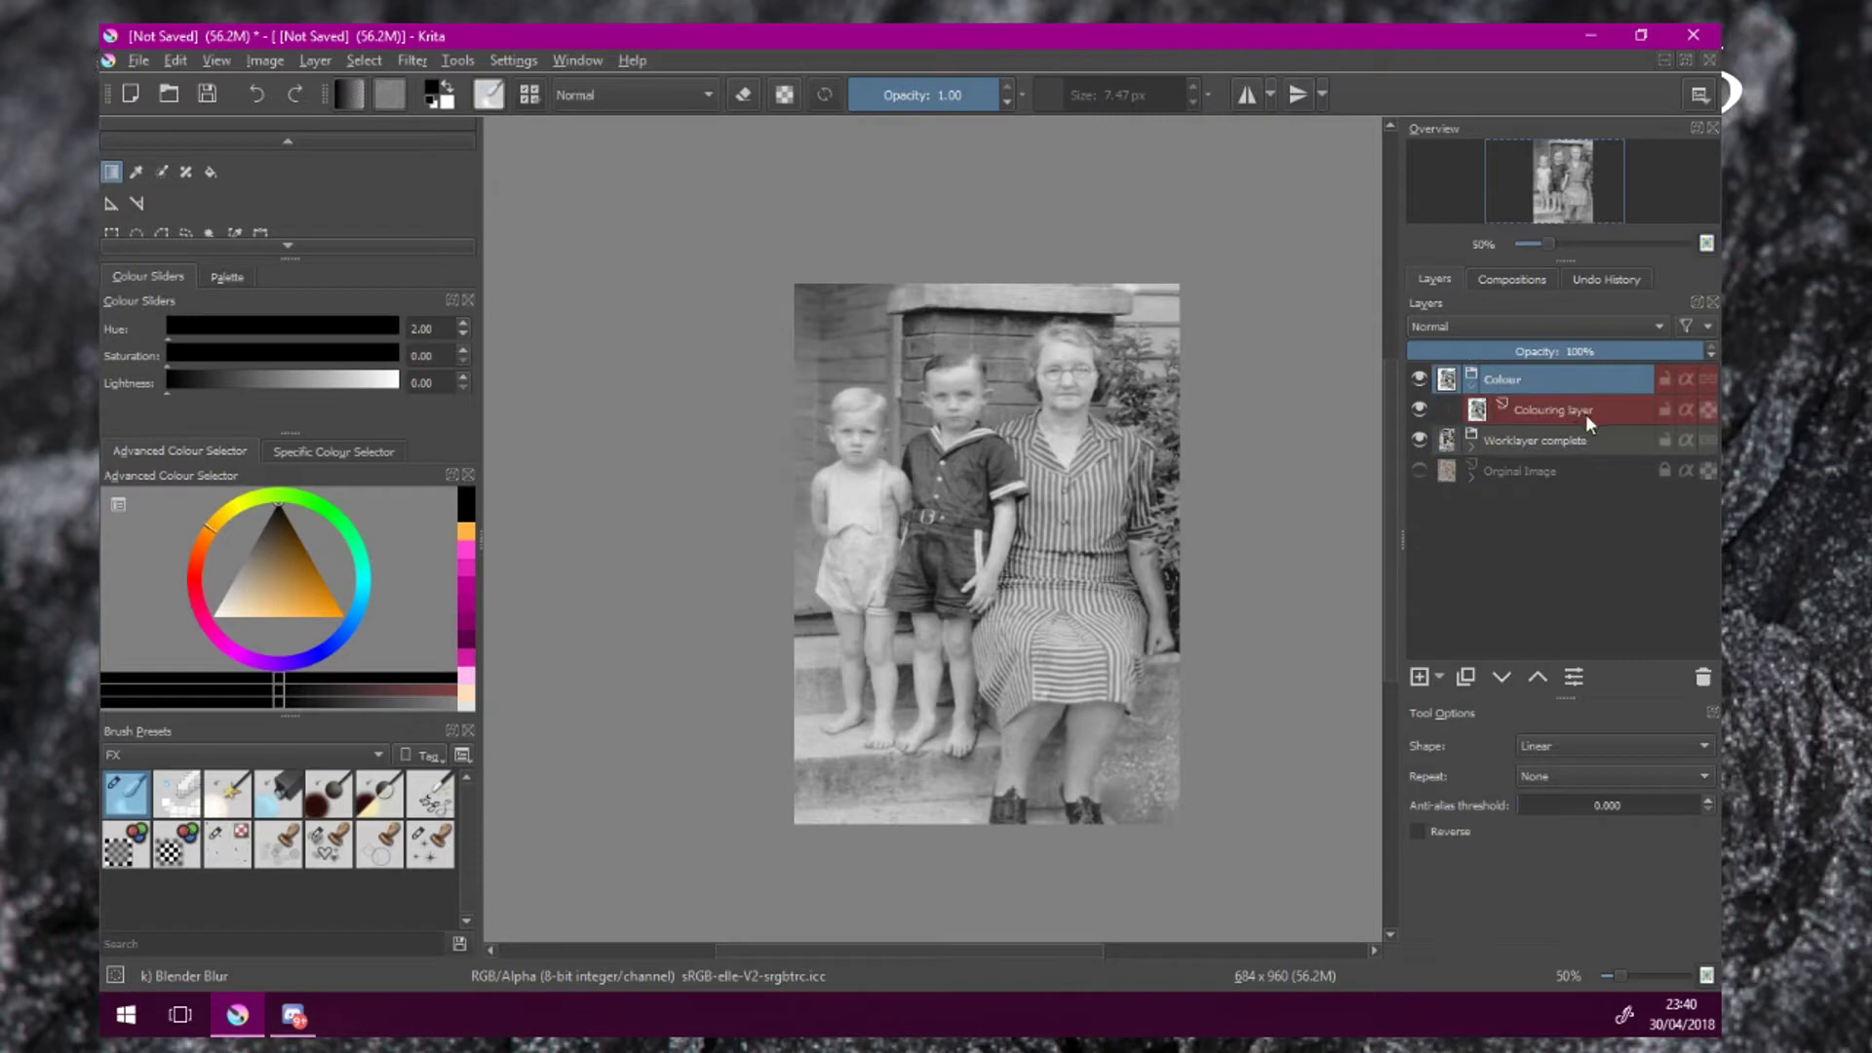
pyautogui.click(1577, 412)
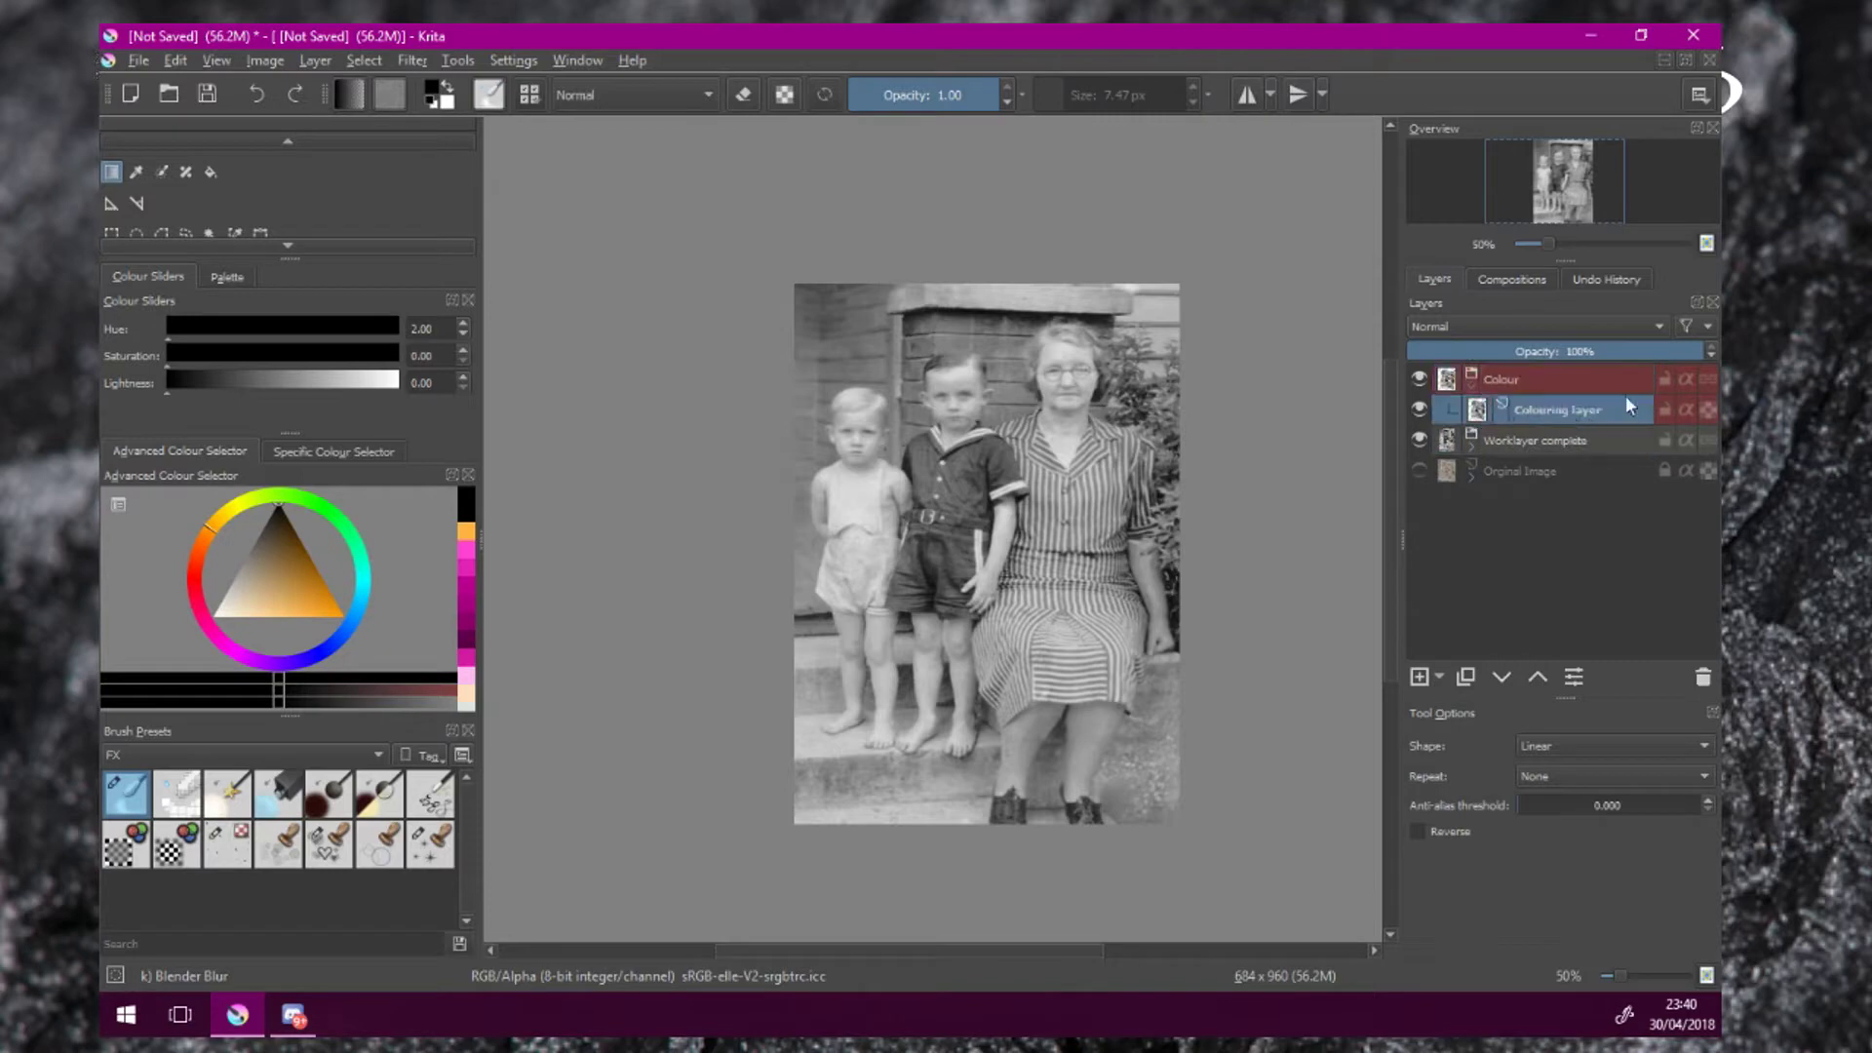
# Add a new paint layer above the Colouring layer inside the Colour group.
pyautogui.click(1419, 677)
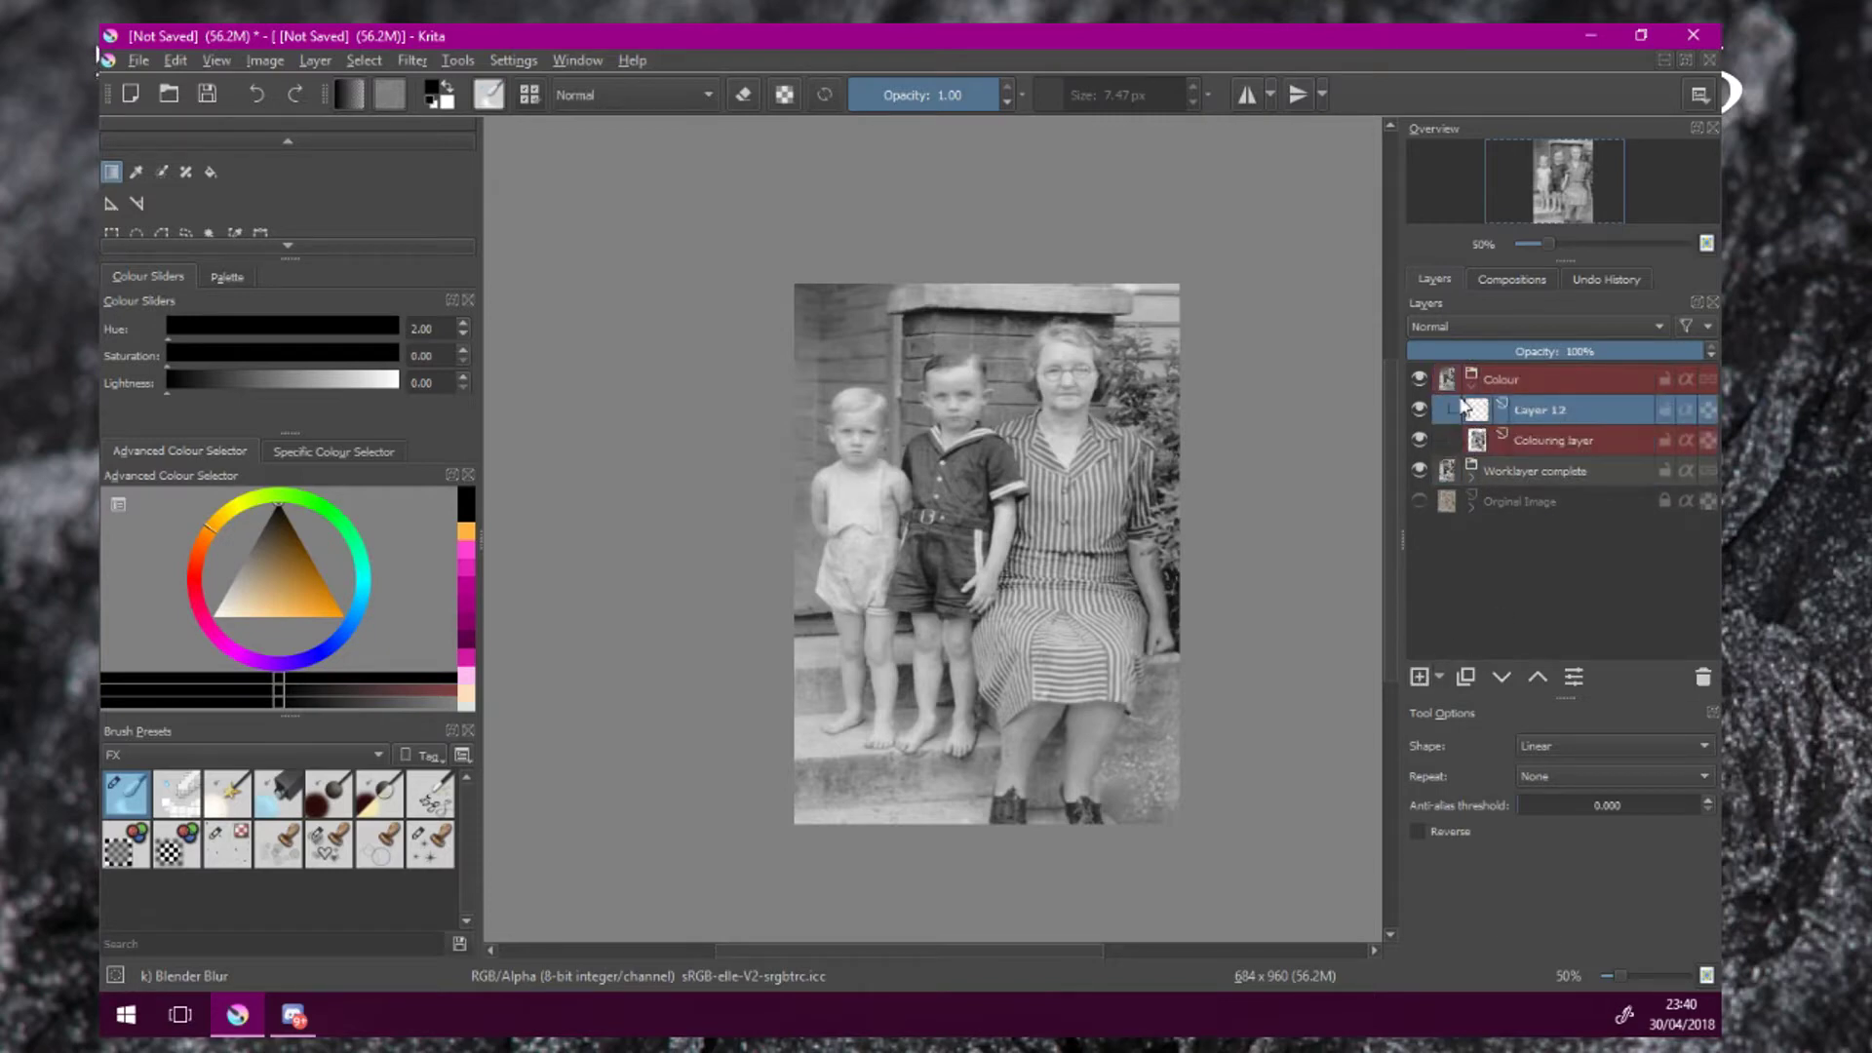
pyautogui.scroll(1, 1204, 458)
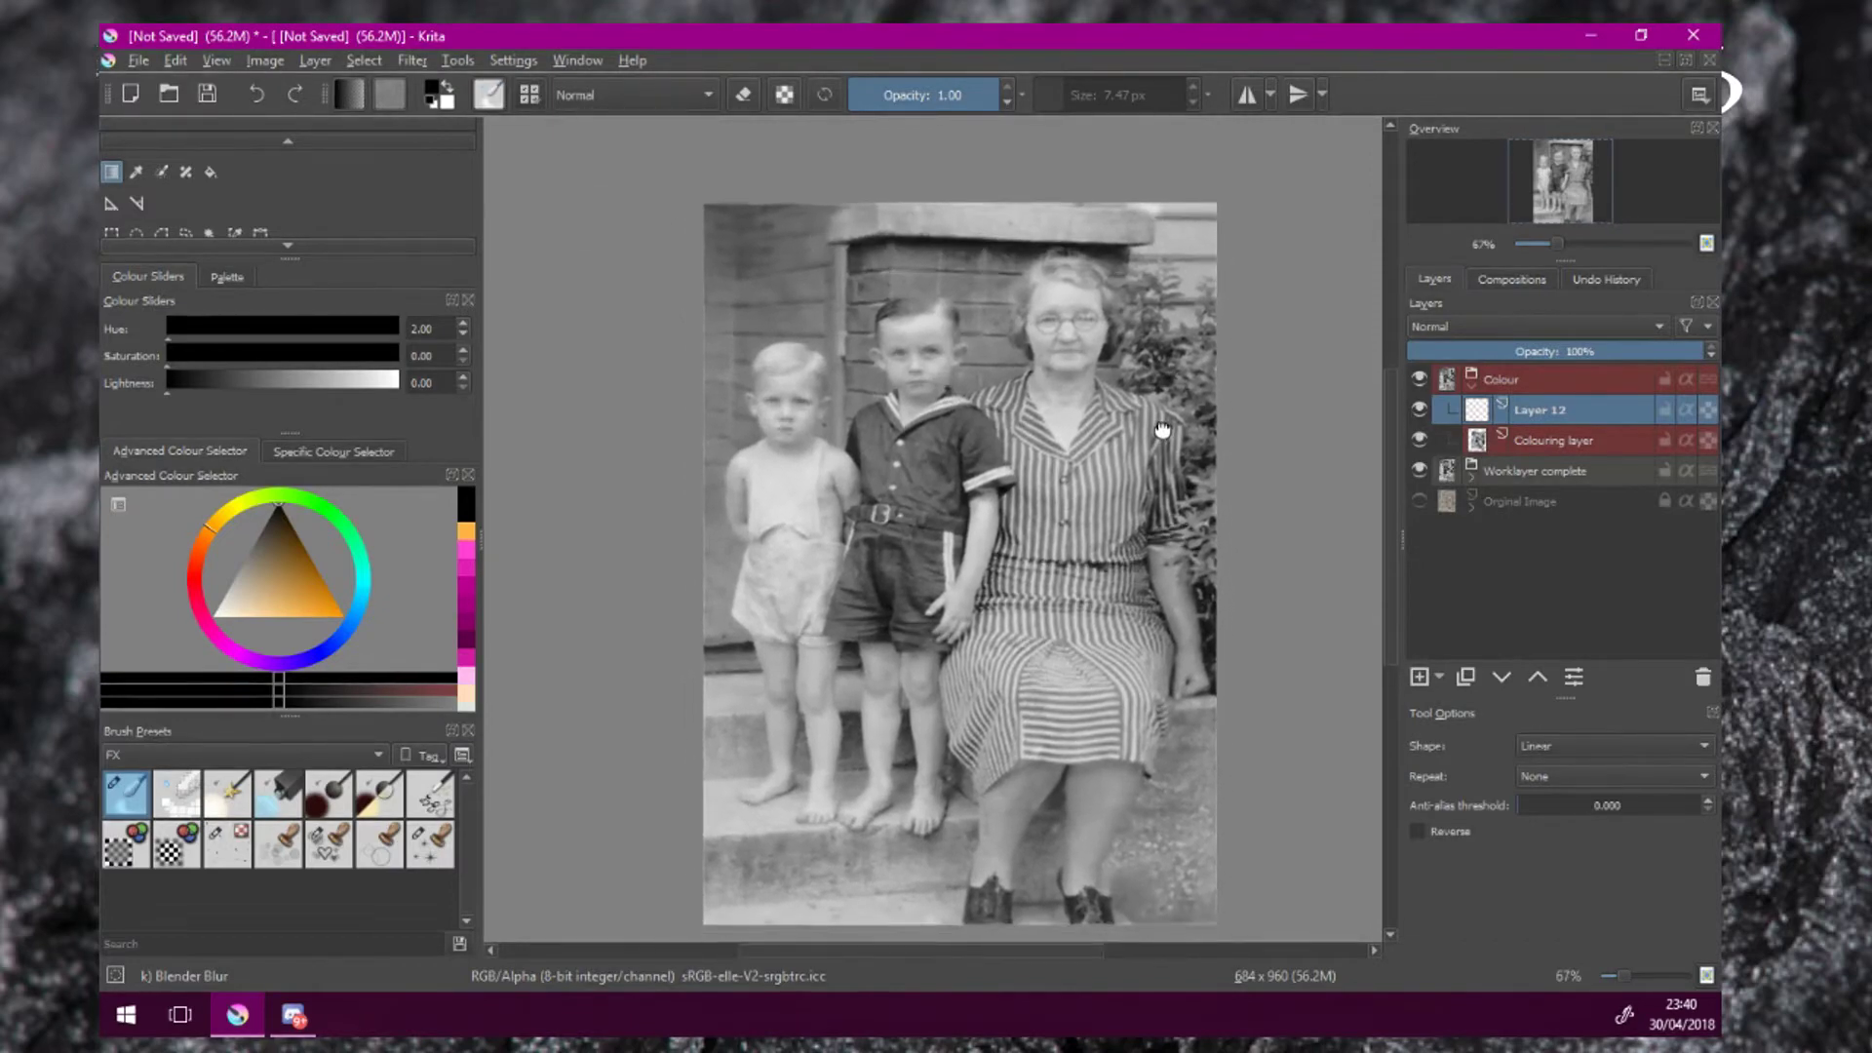
pyautogui.scroll(-1, 1102, 451)
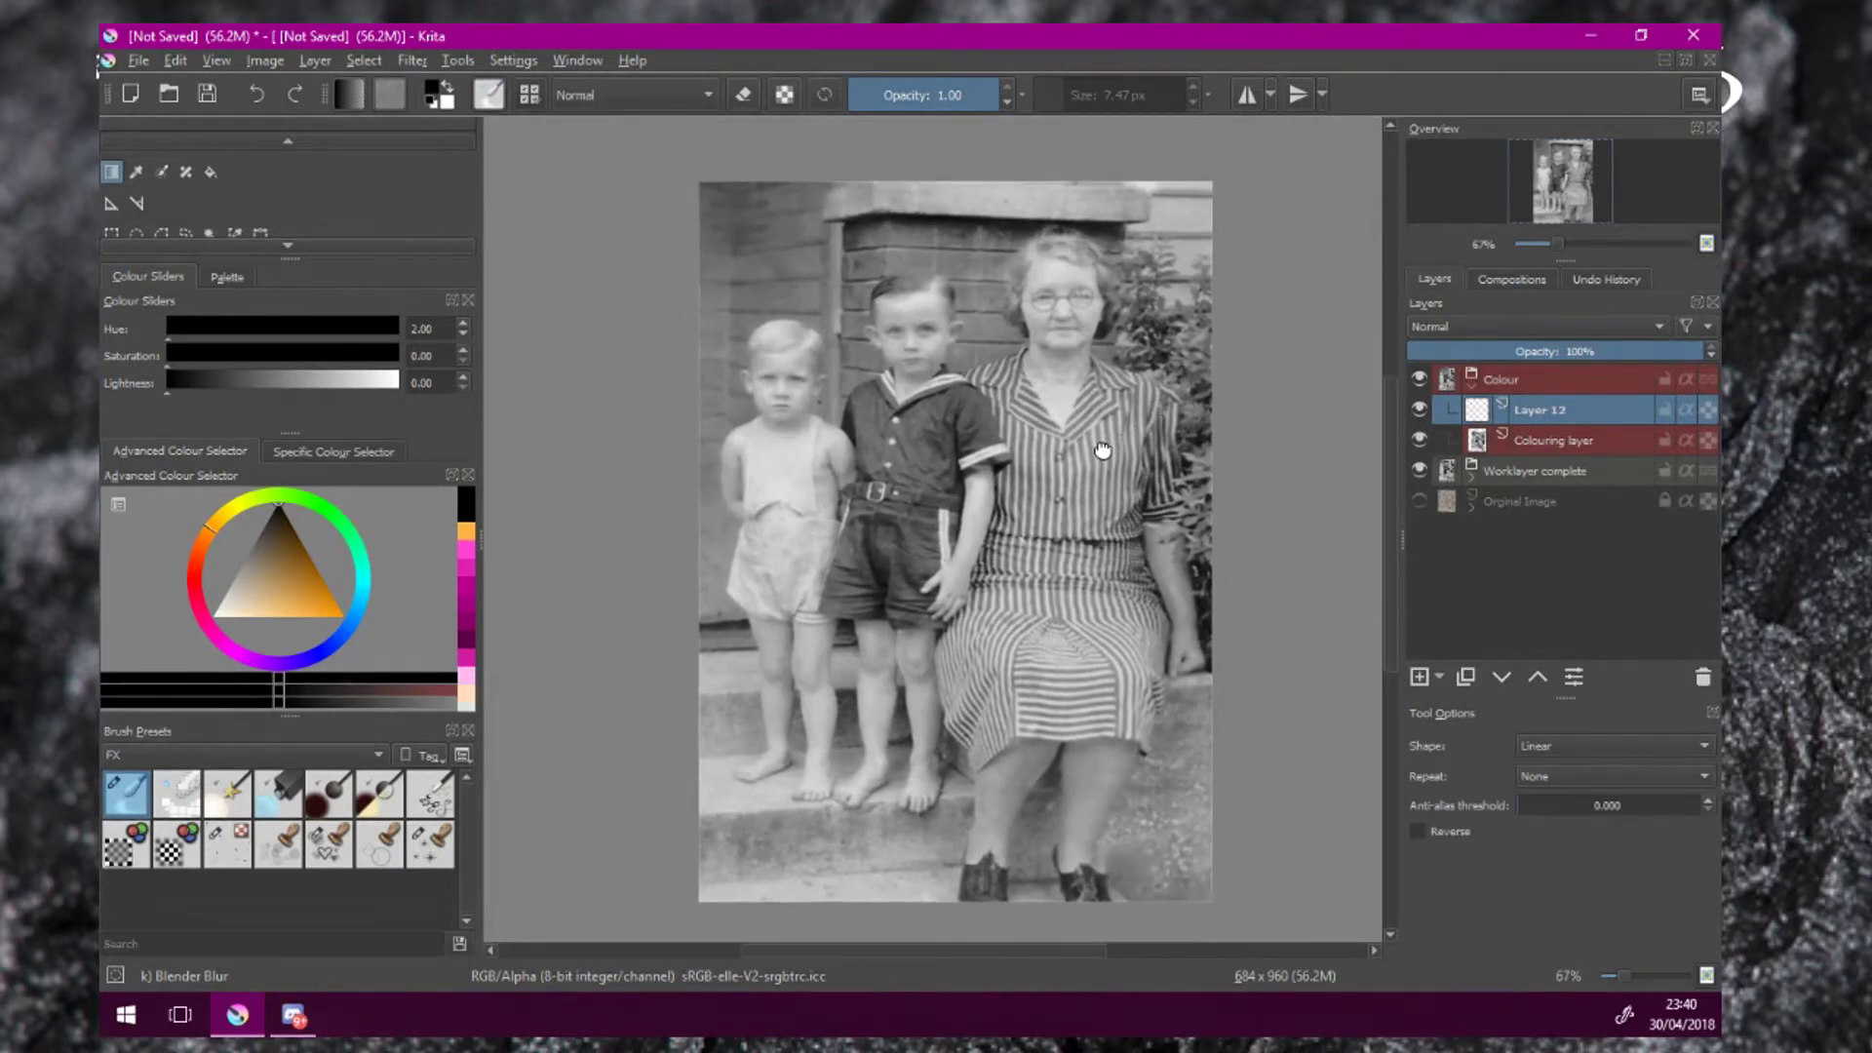
# Show the Specific Colour Selector and the Palette, and load the Concept-cookie palette.
pyautogui.click(331, 452)
pyautogui.click(224, 277)
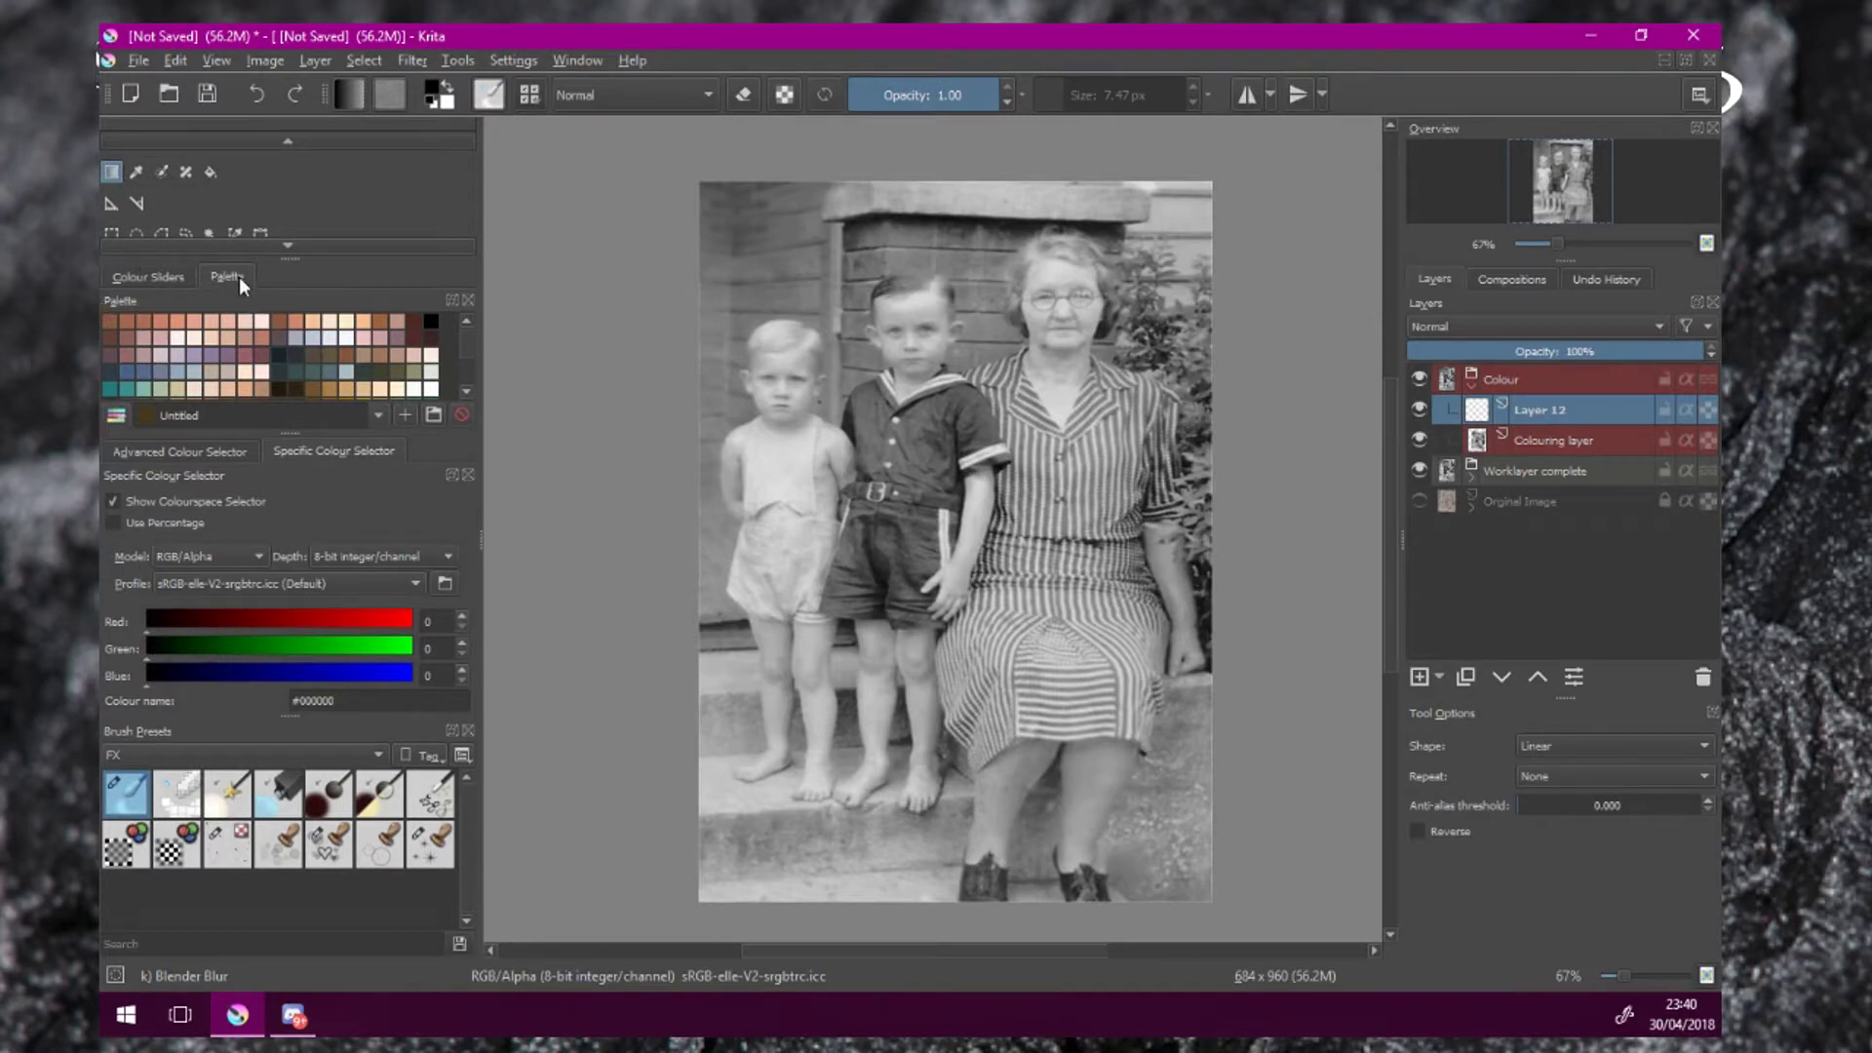
pyautogui.click(115, 416)
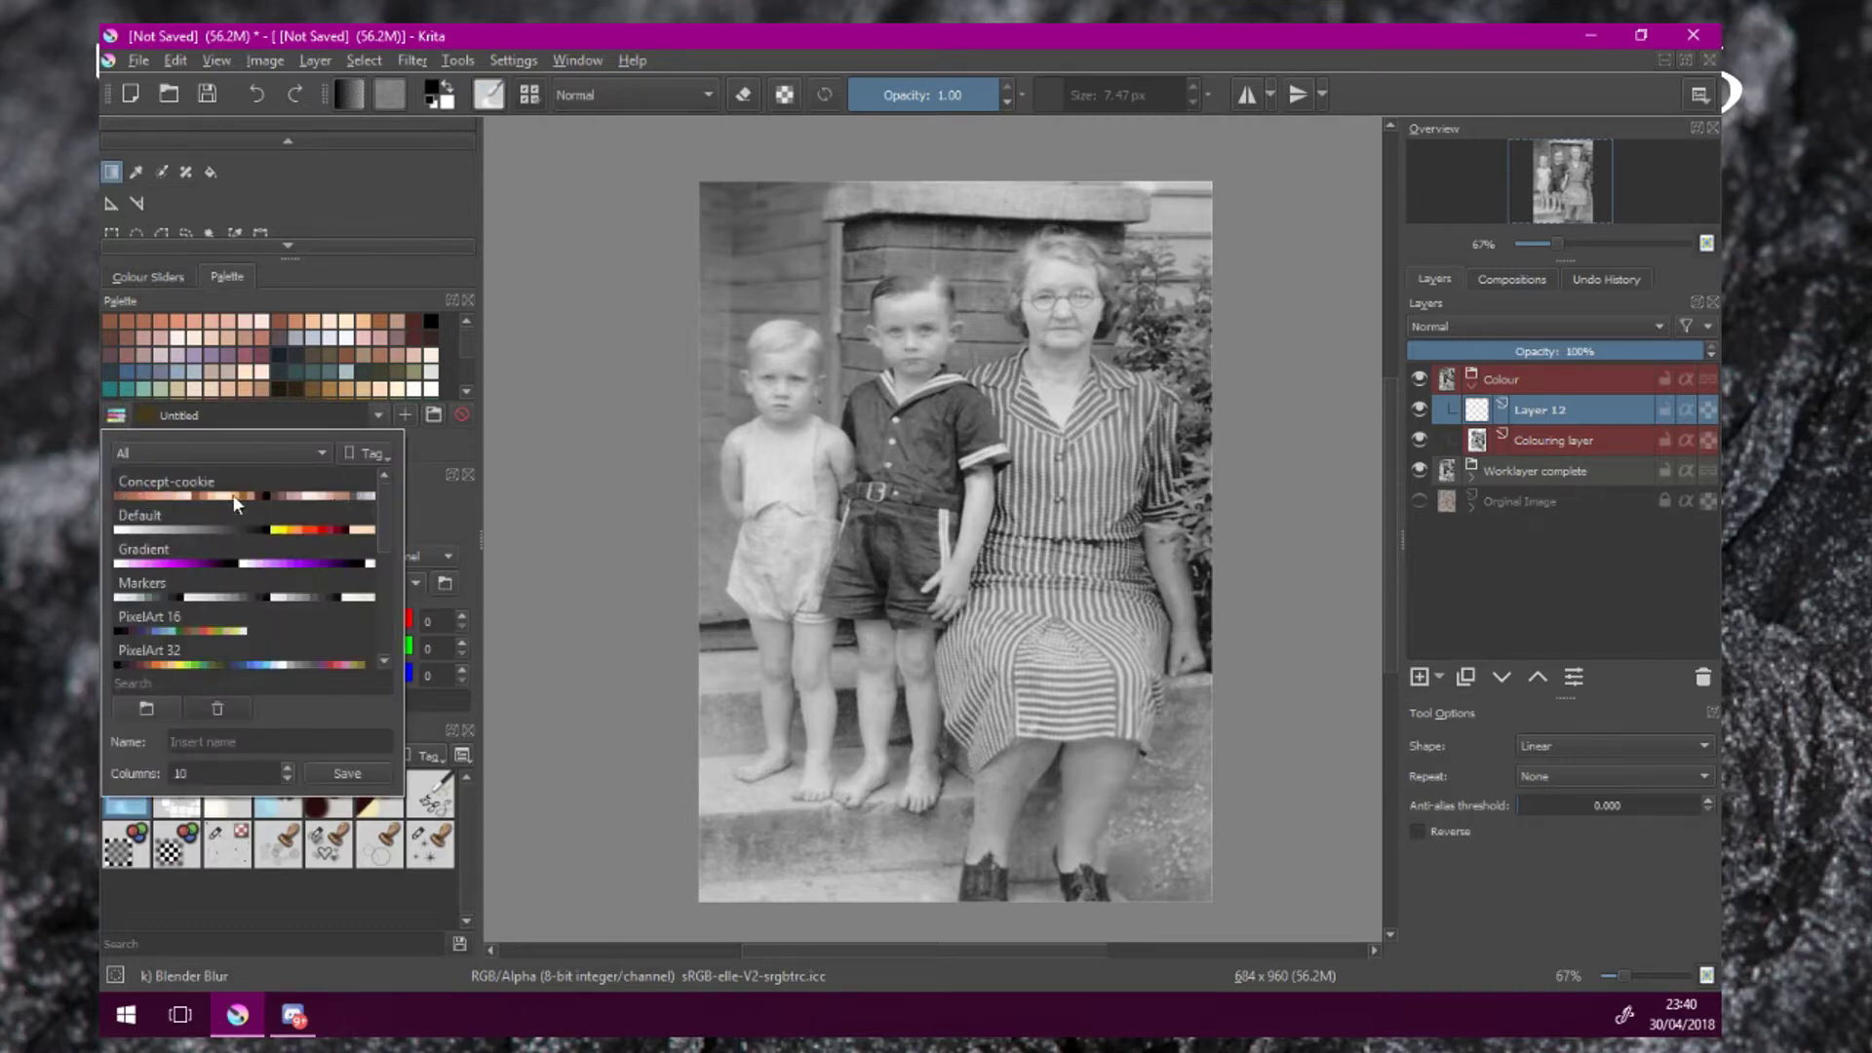
pyautogui.click(193, 497)
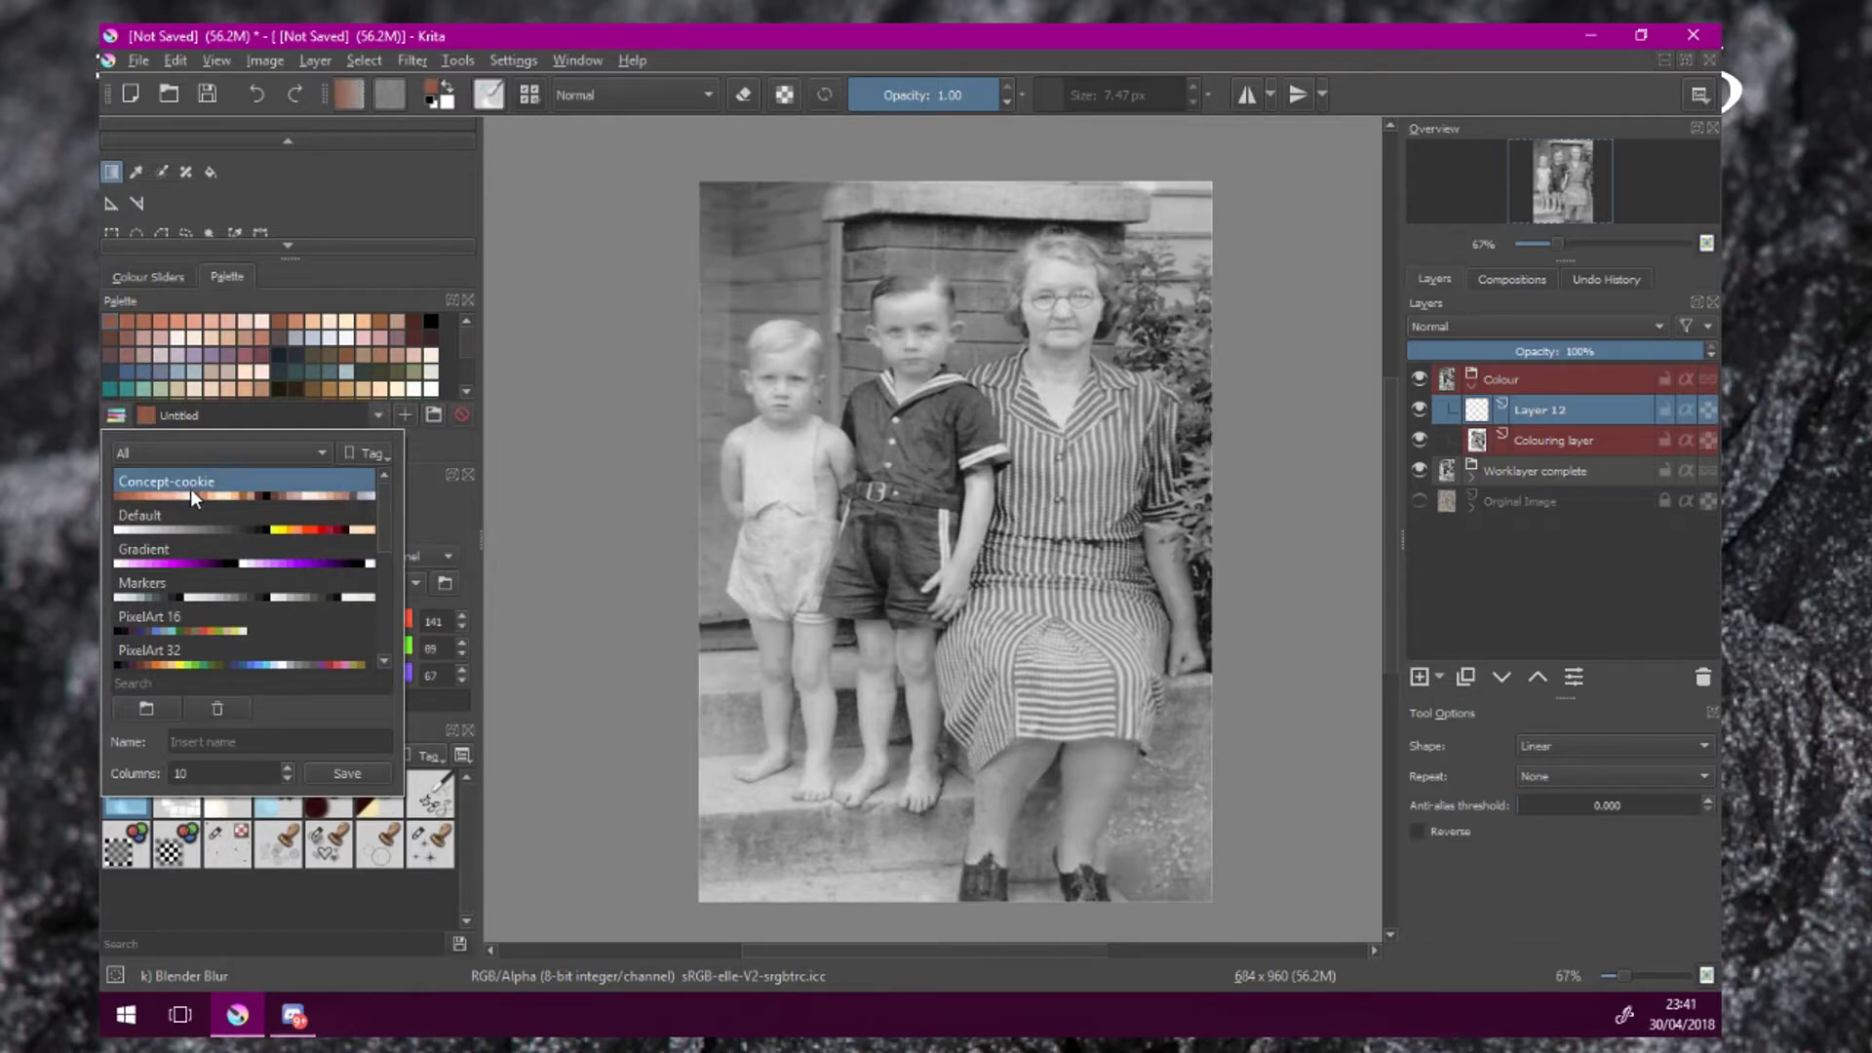
pyautogui.click(534, 480)
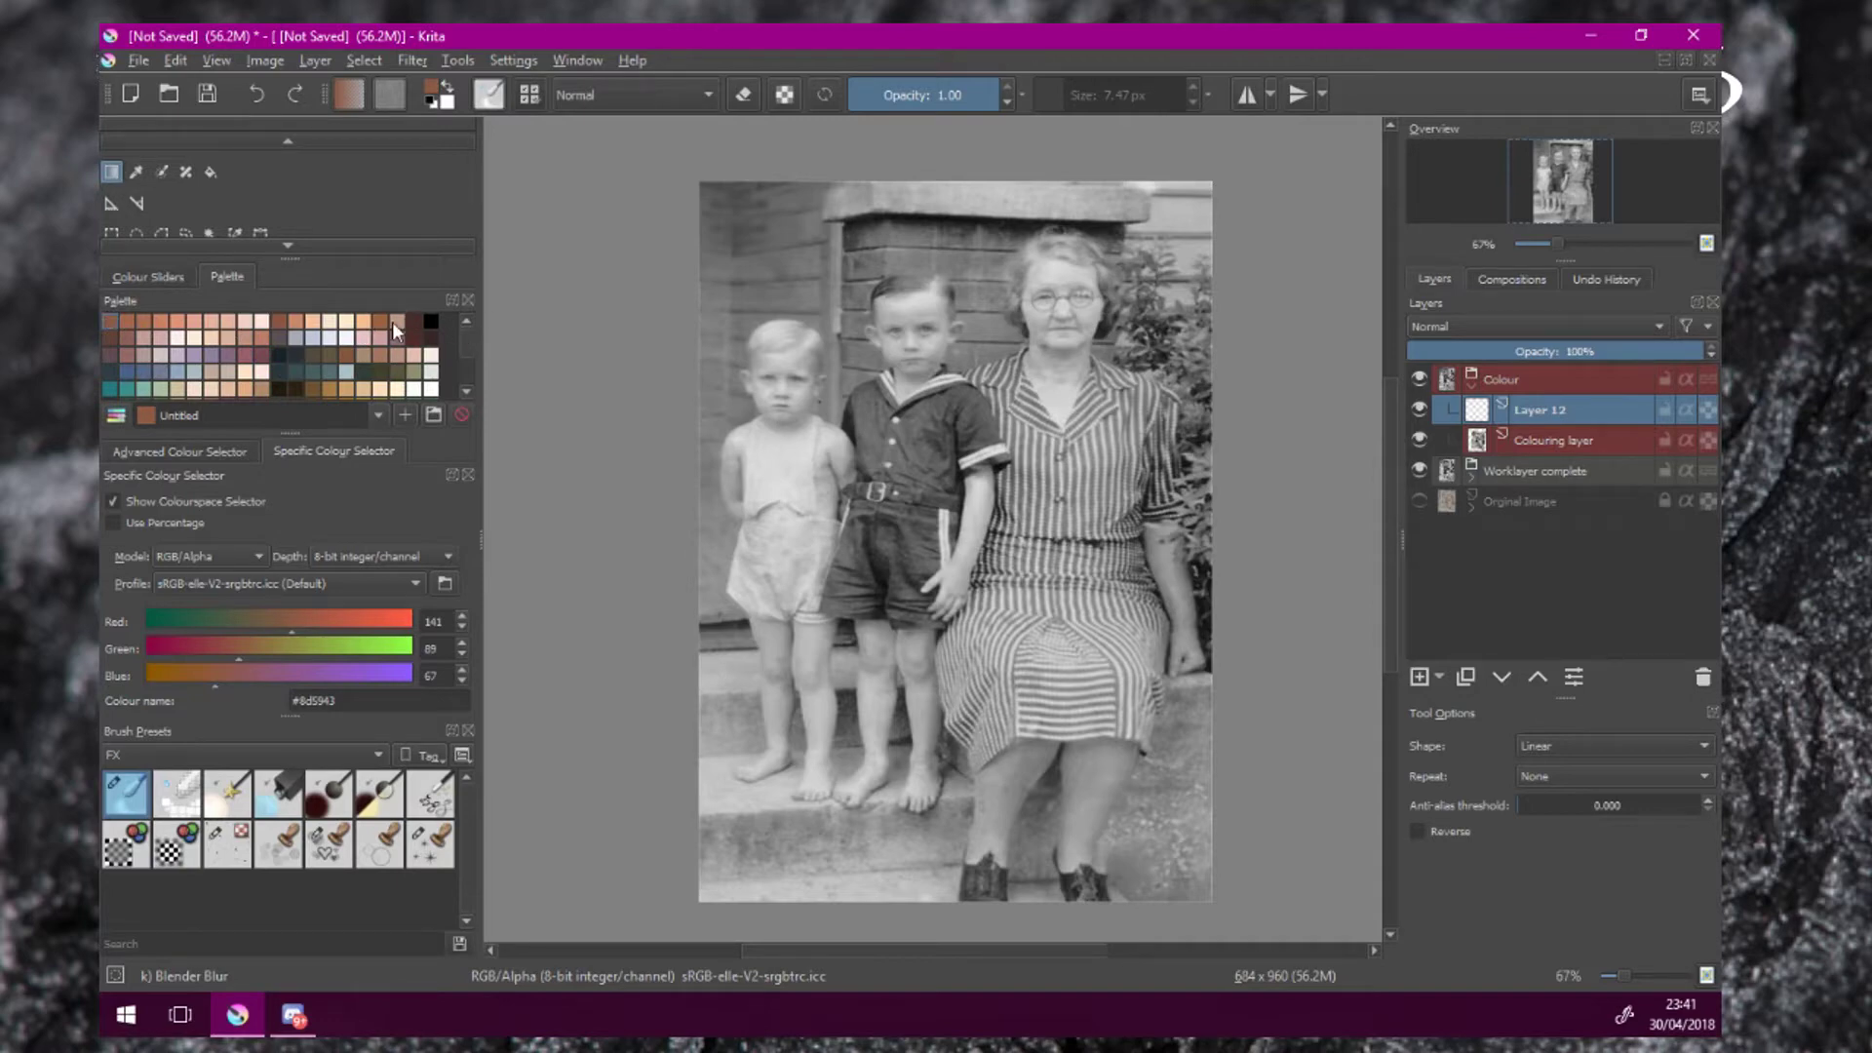
# Activate the Freehand Brush tool and set its size to 31.49 px for the faces in the photo.
pyautogui.scroll(3, 766, 356)
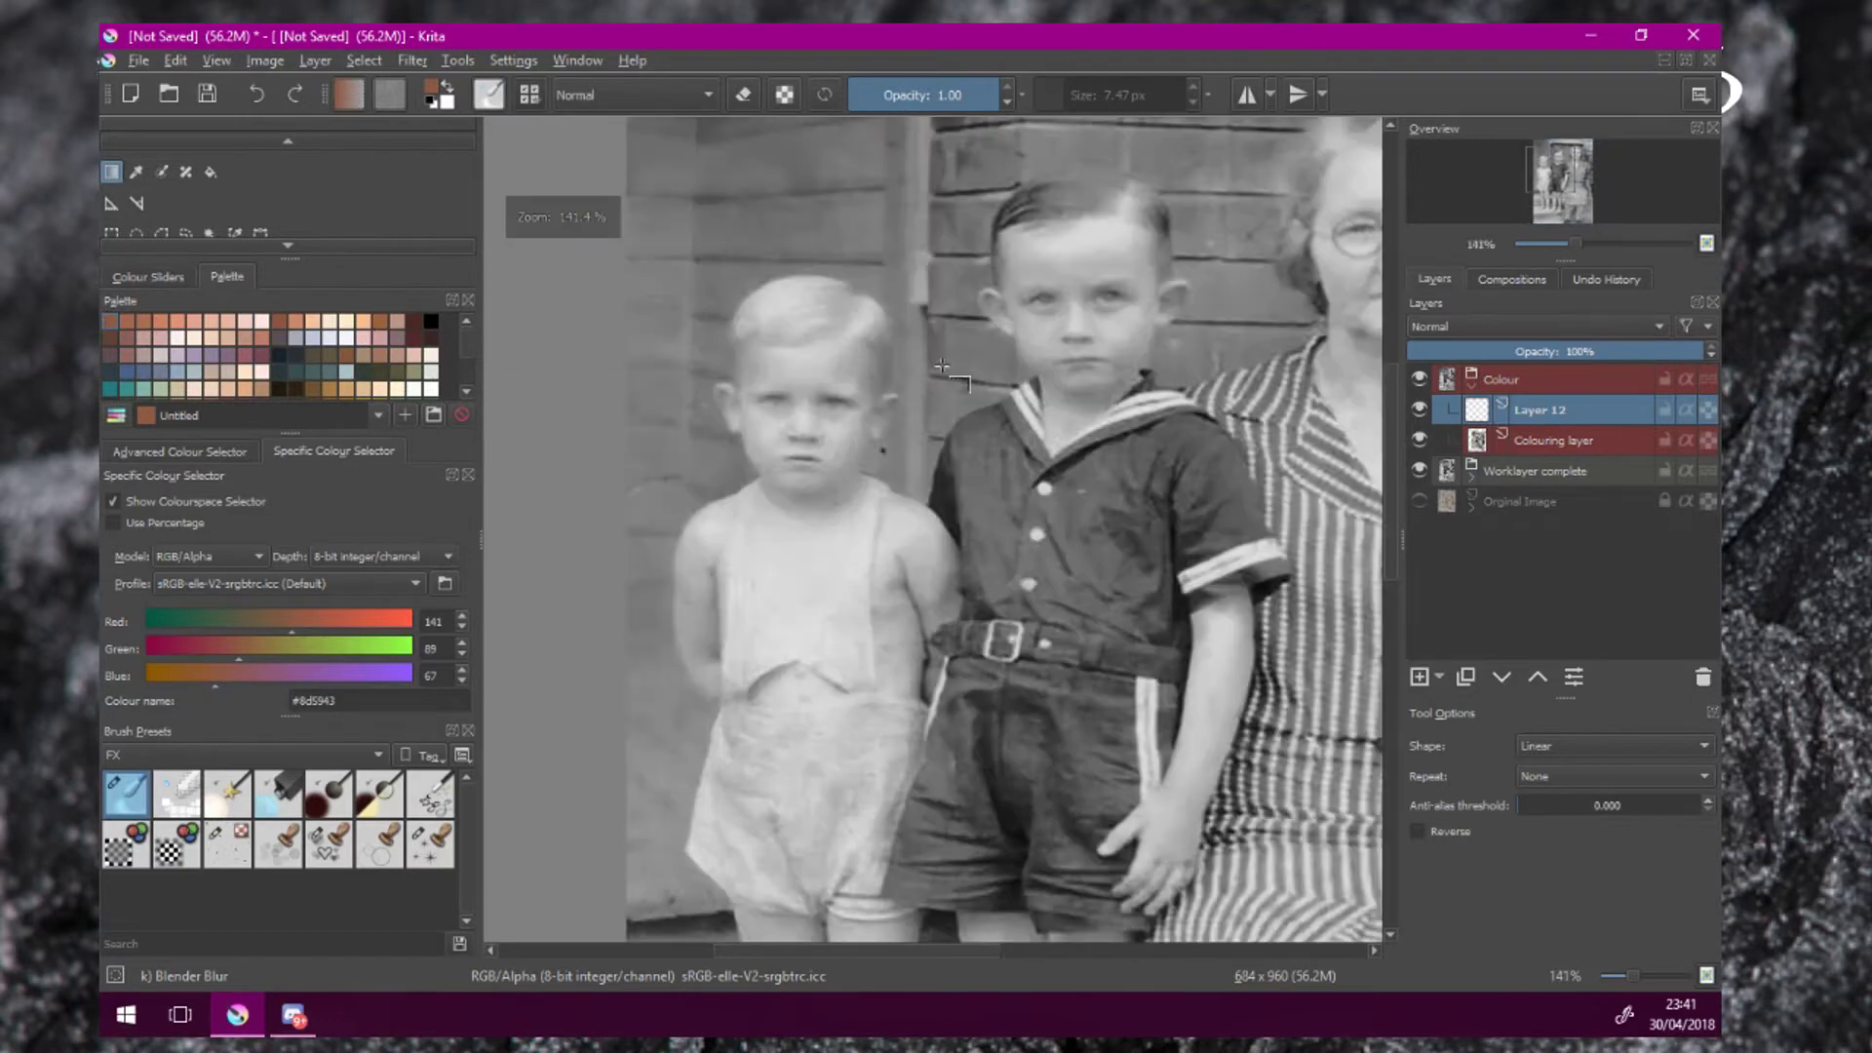
pyautogui.moveTo(1074, 349); pyautogui.dragTo(659, 484)
pyautogui.scroll(3, 240, 234)
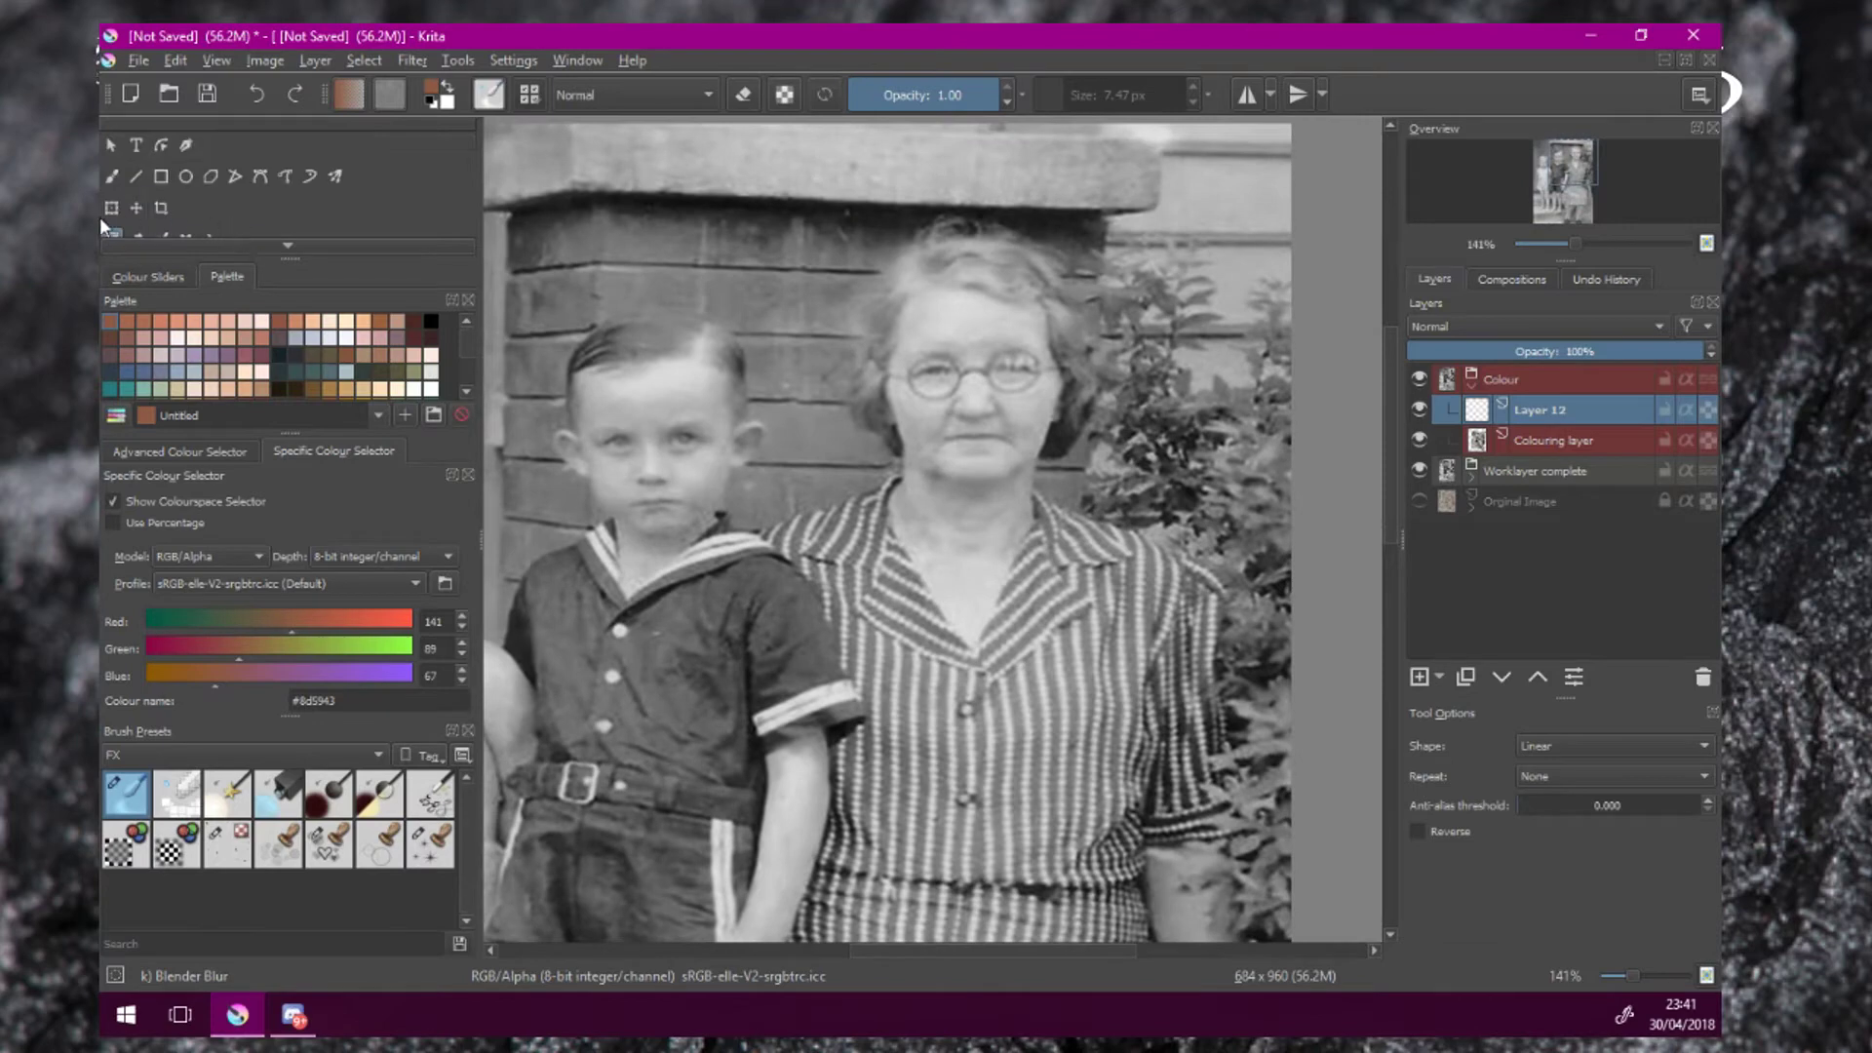
pyautogui.click(113, 175)
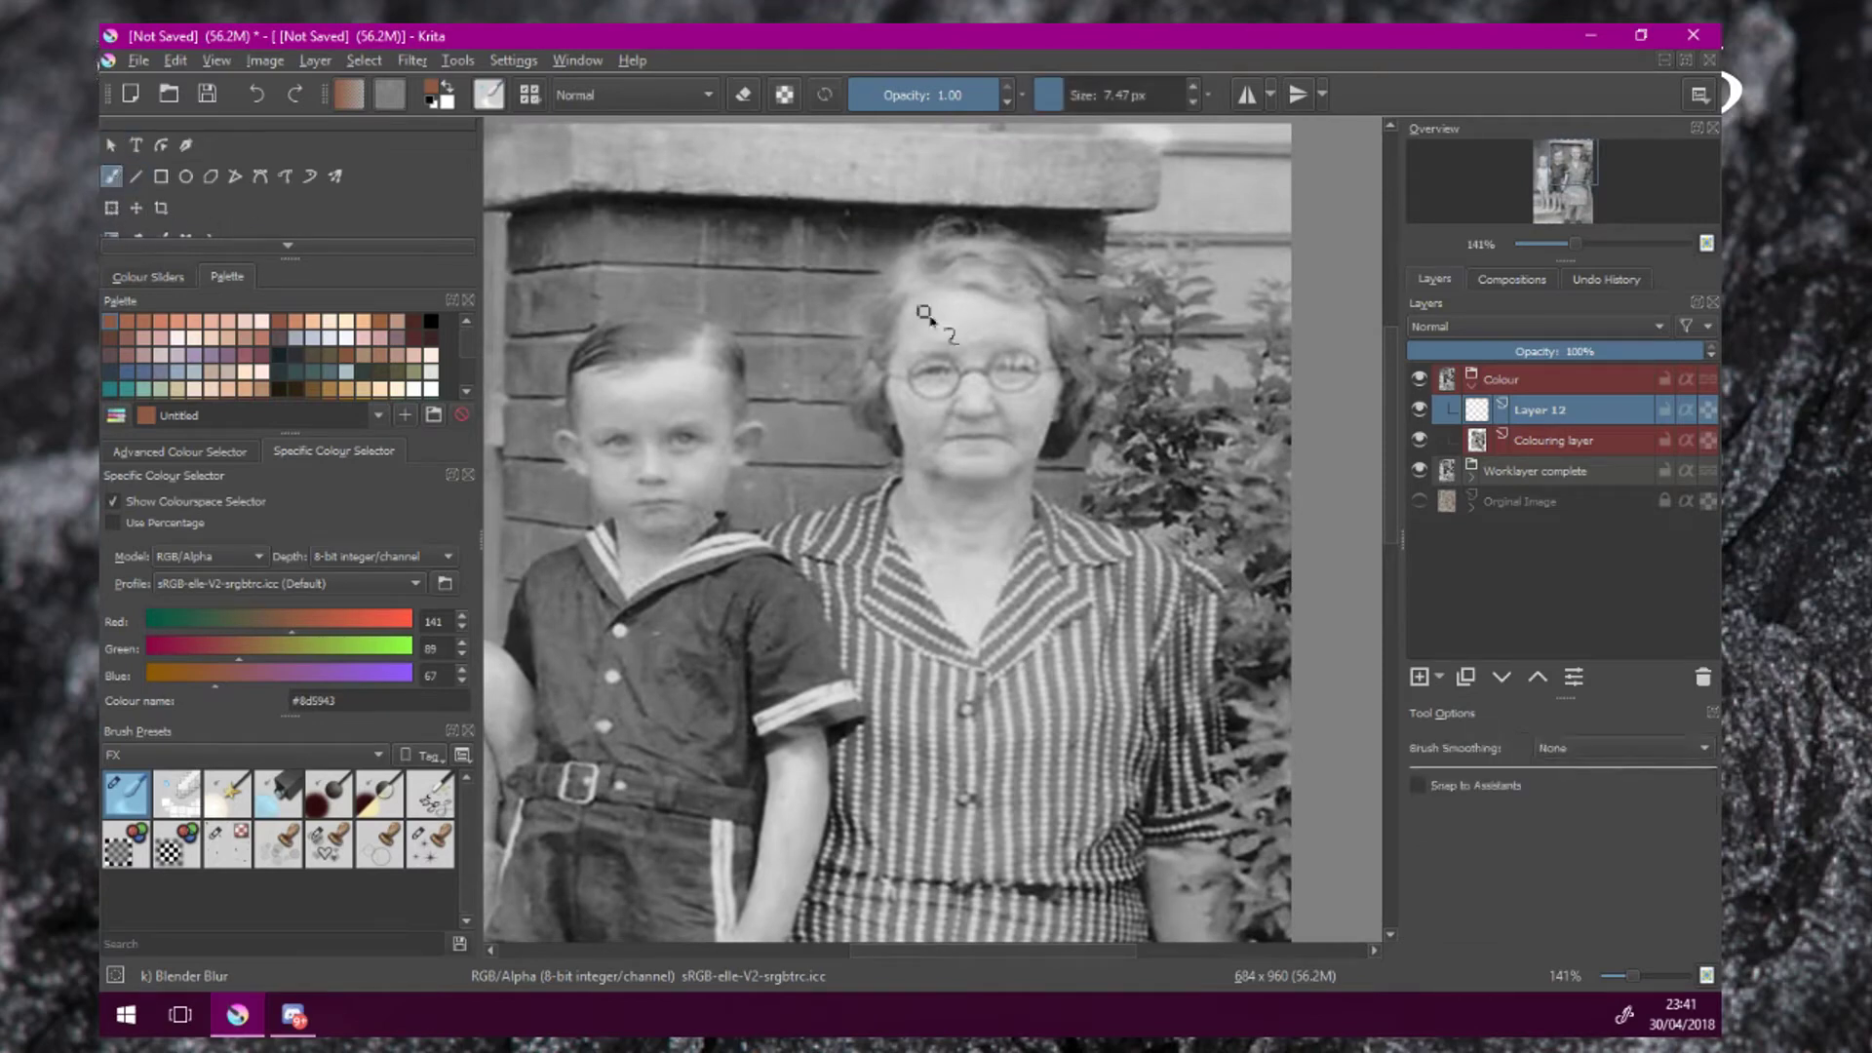
pyautogui.scroll(1, 936, 332)
pyautogui.scroll(-1, 966, 364)
pyautogui.moveTo(1079, 101); pyautogui.dragTo(1085, 101)
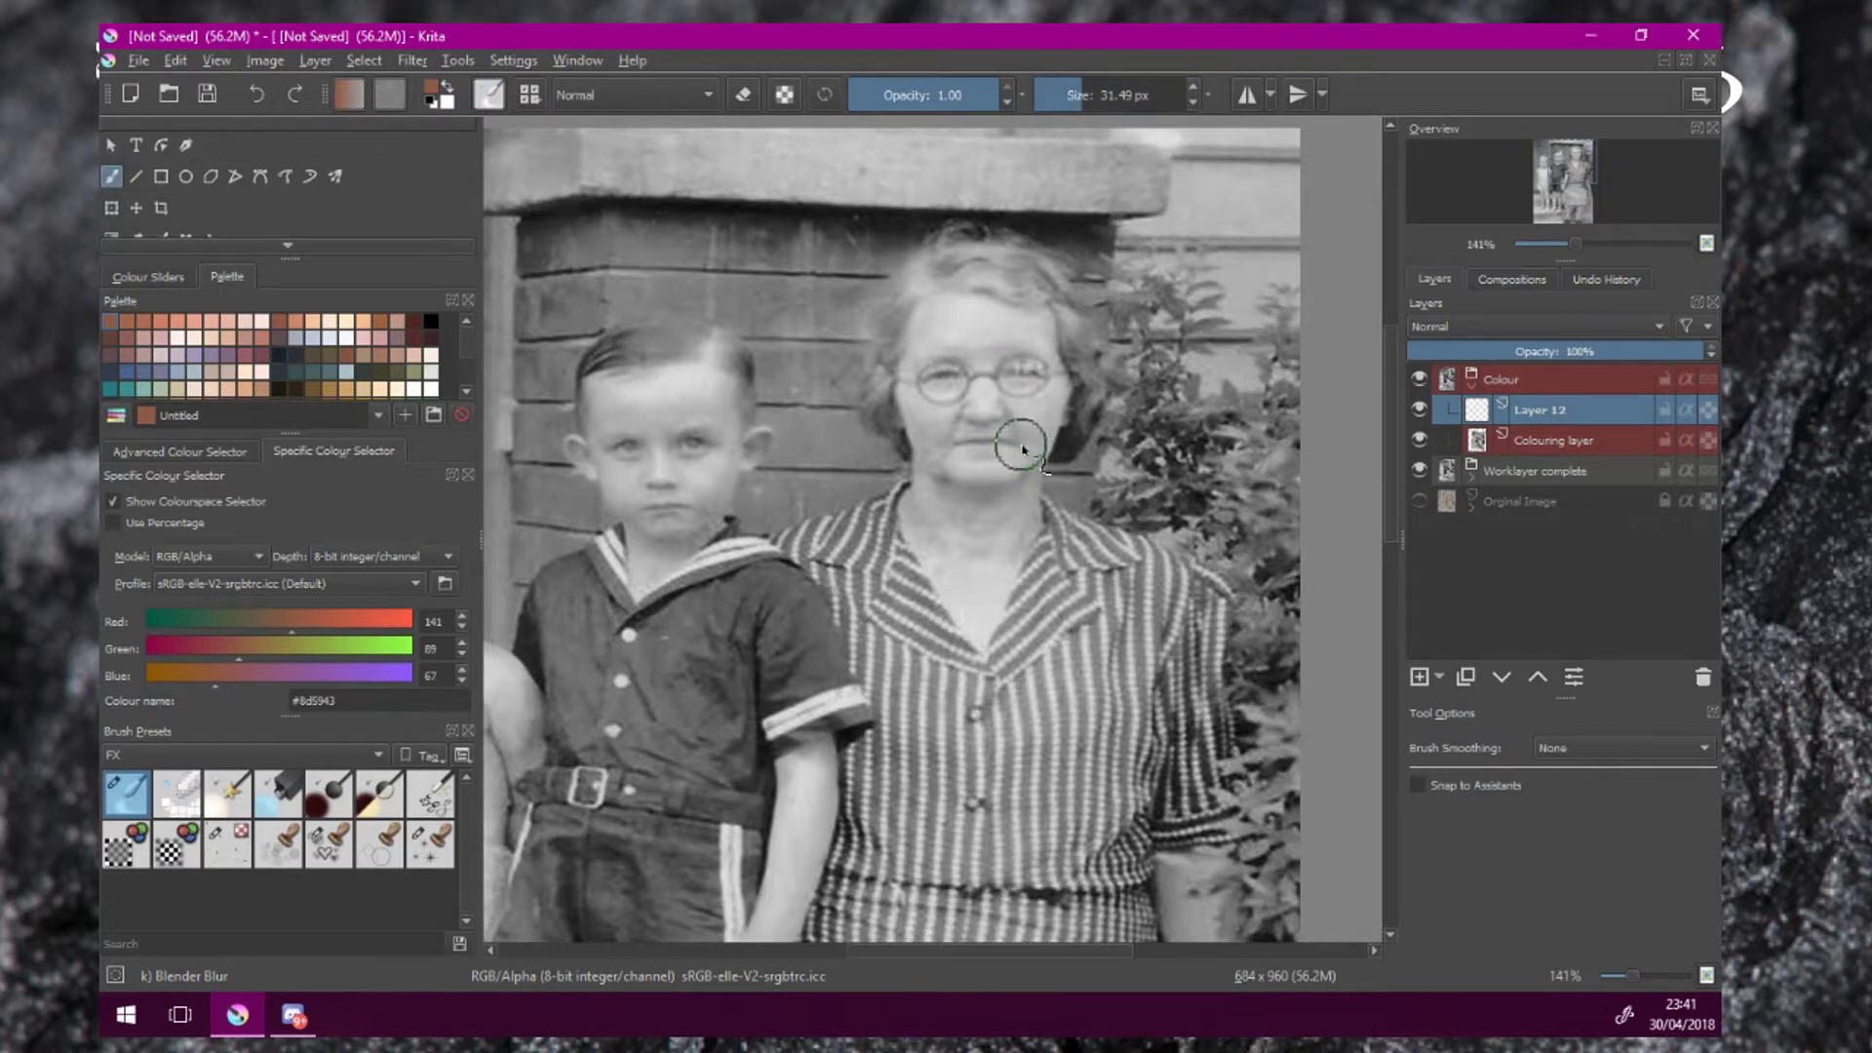
pyautogui.moveTo(761, 464); pyautogui.dragTo(879, 452)
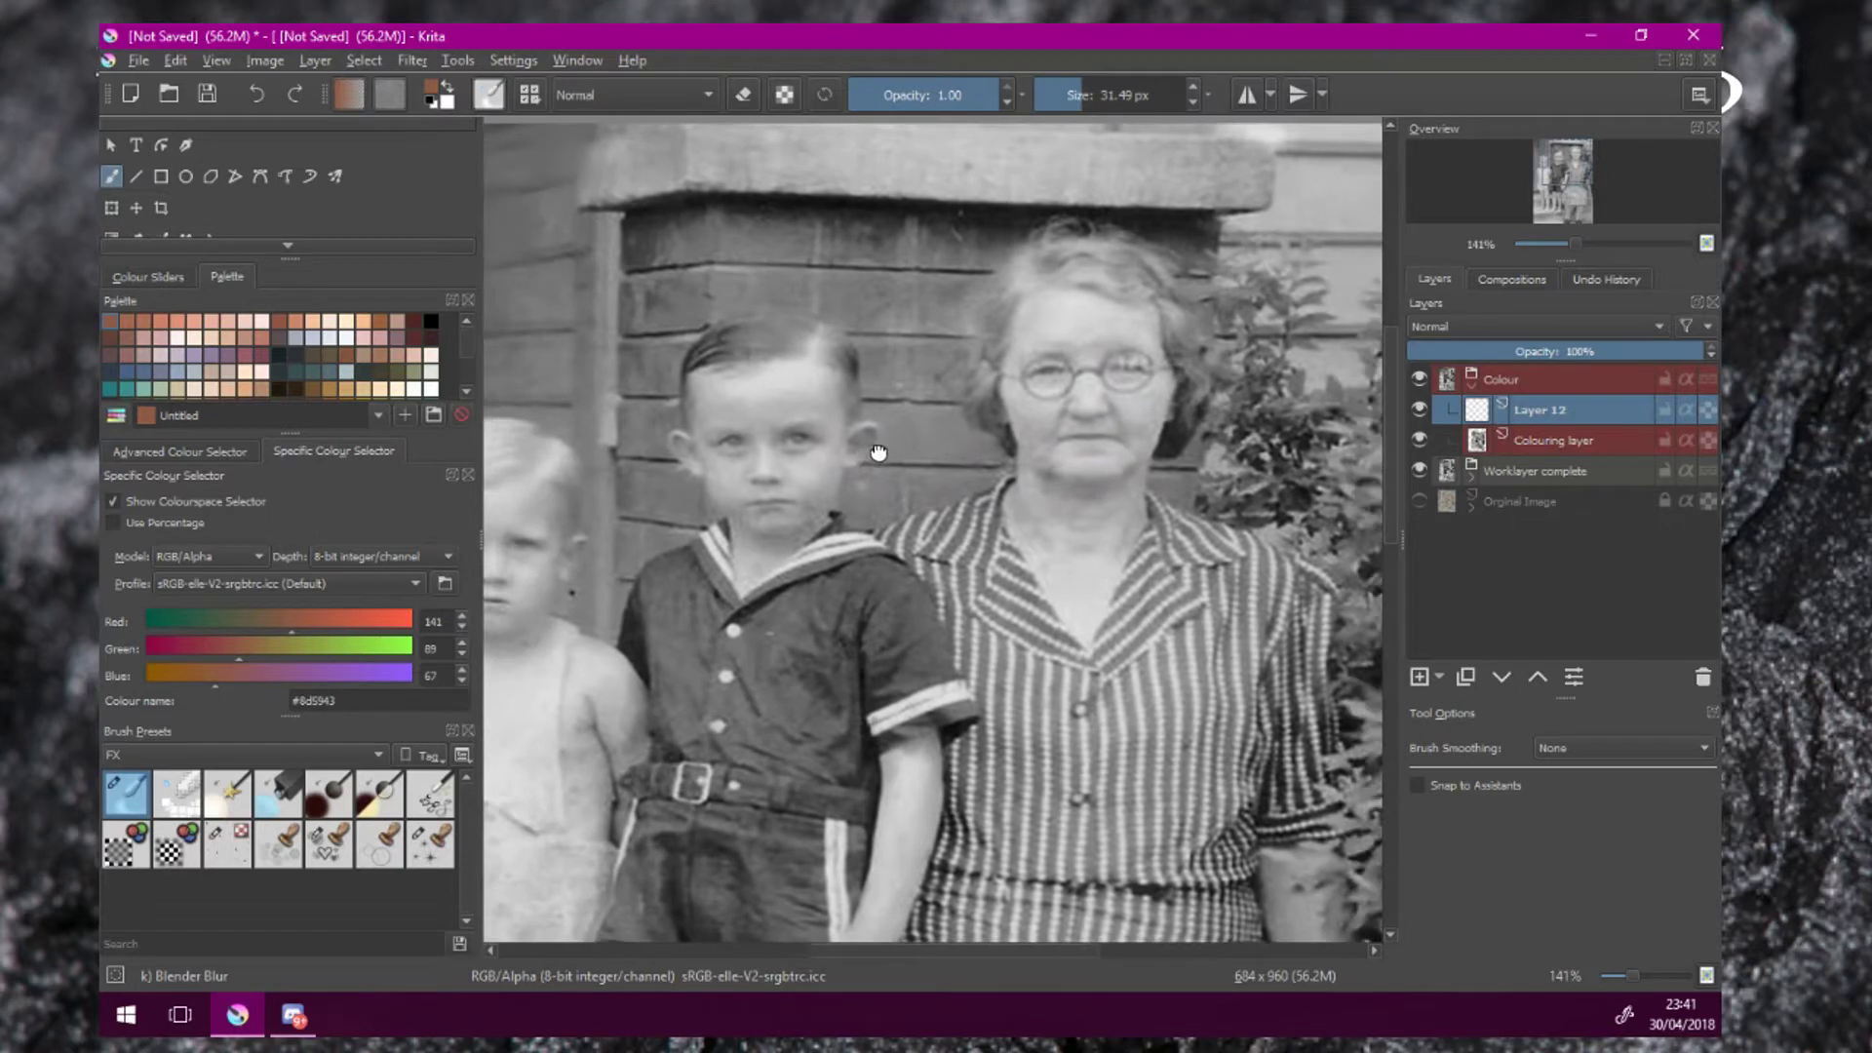
# Add two more empty paint layers at the top of the Colour group.
pyautogui.click(1421, 677)
pyautogui.click(1422, 677)
pyautogui.press('1')
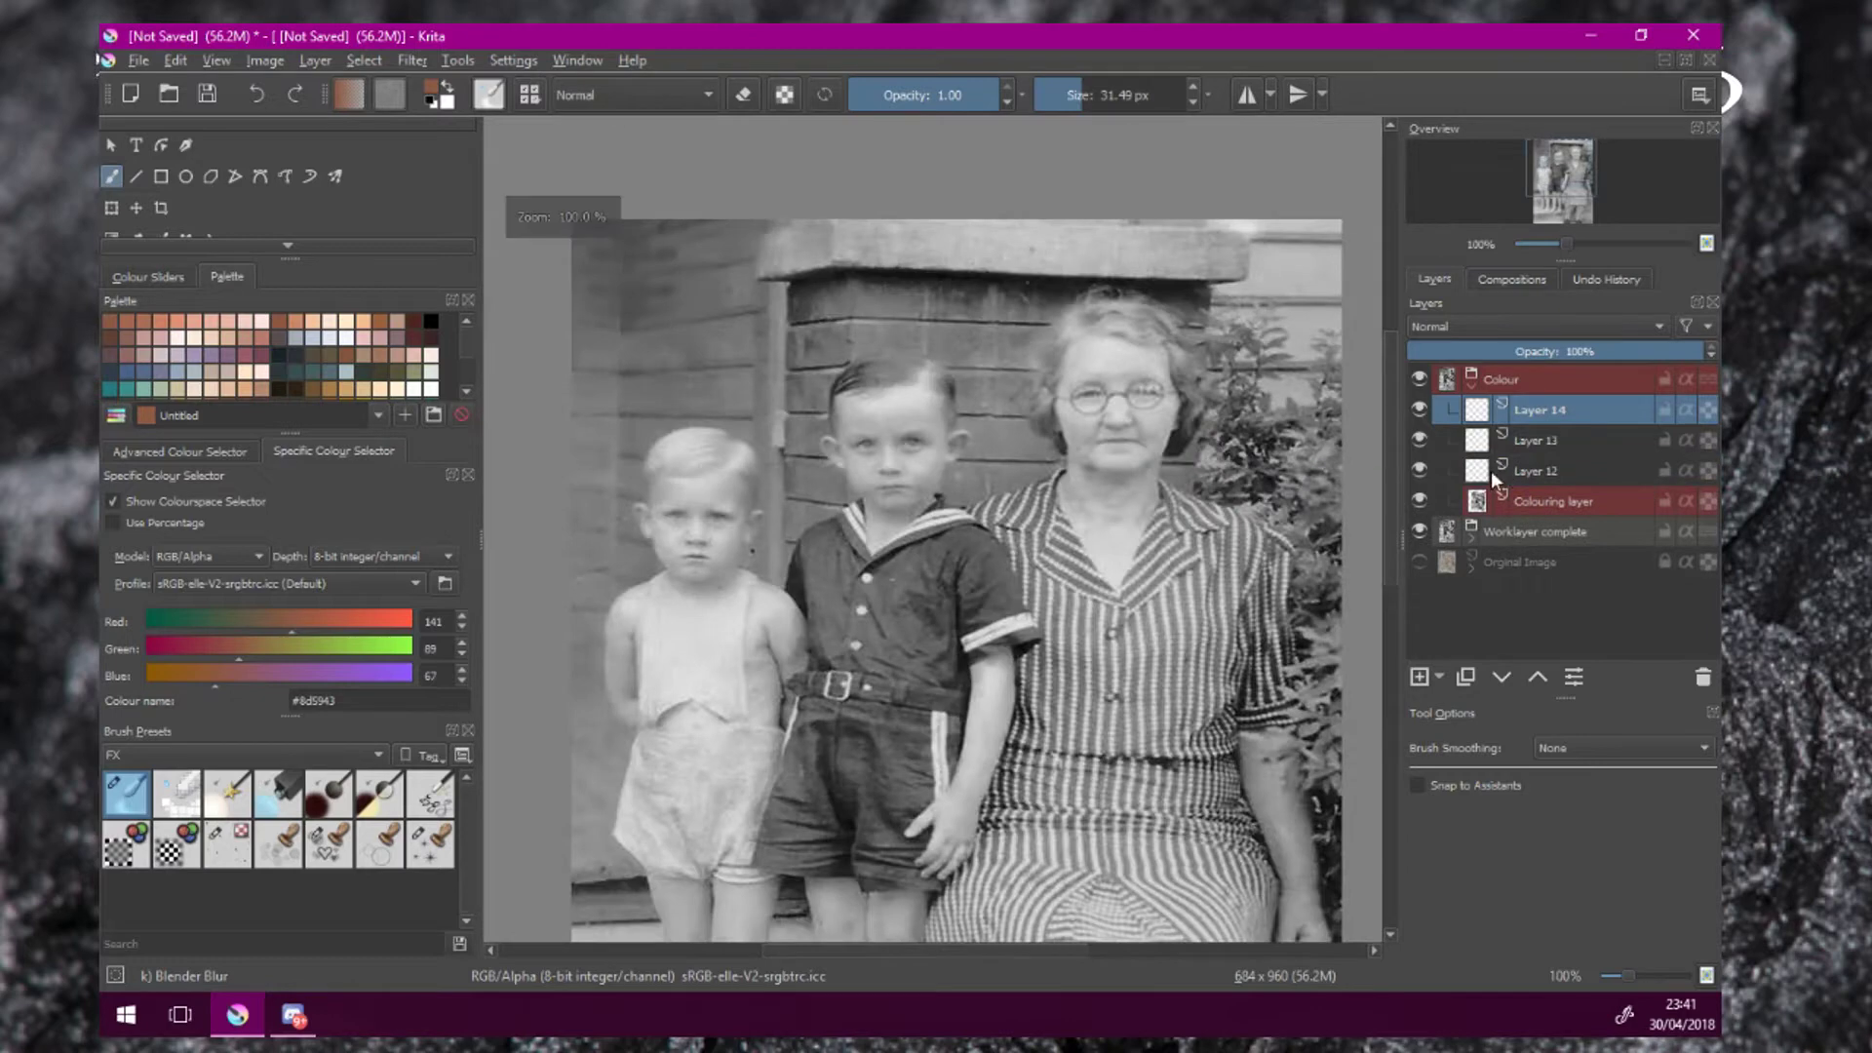
pyautogui.scroll(-2, 1322, 441)
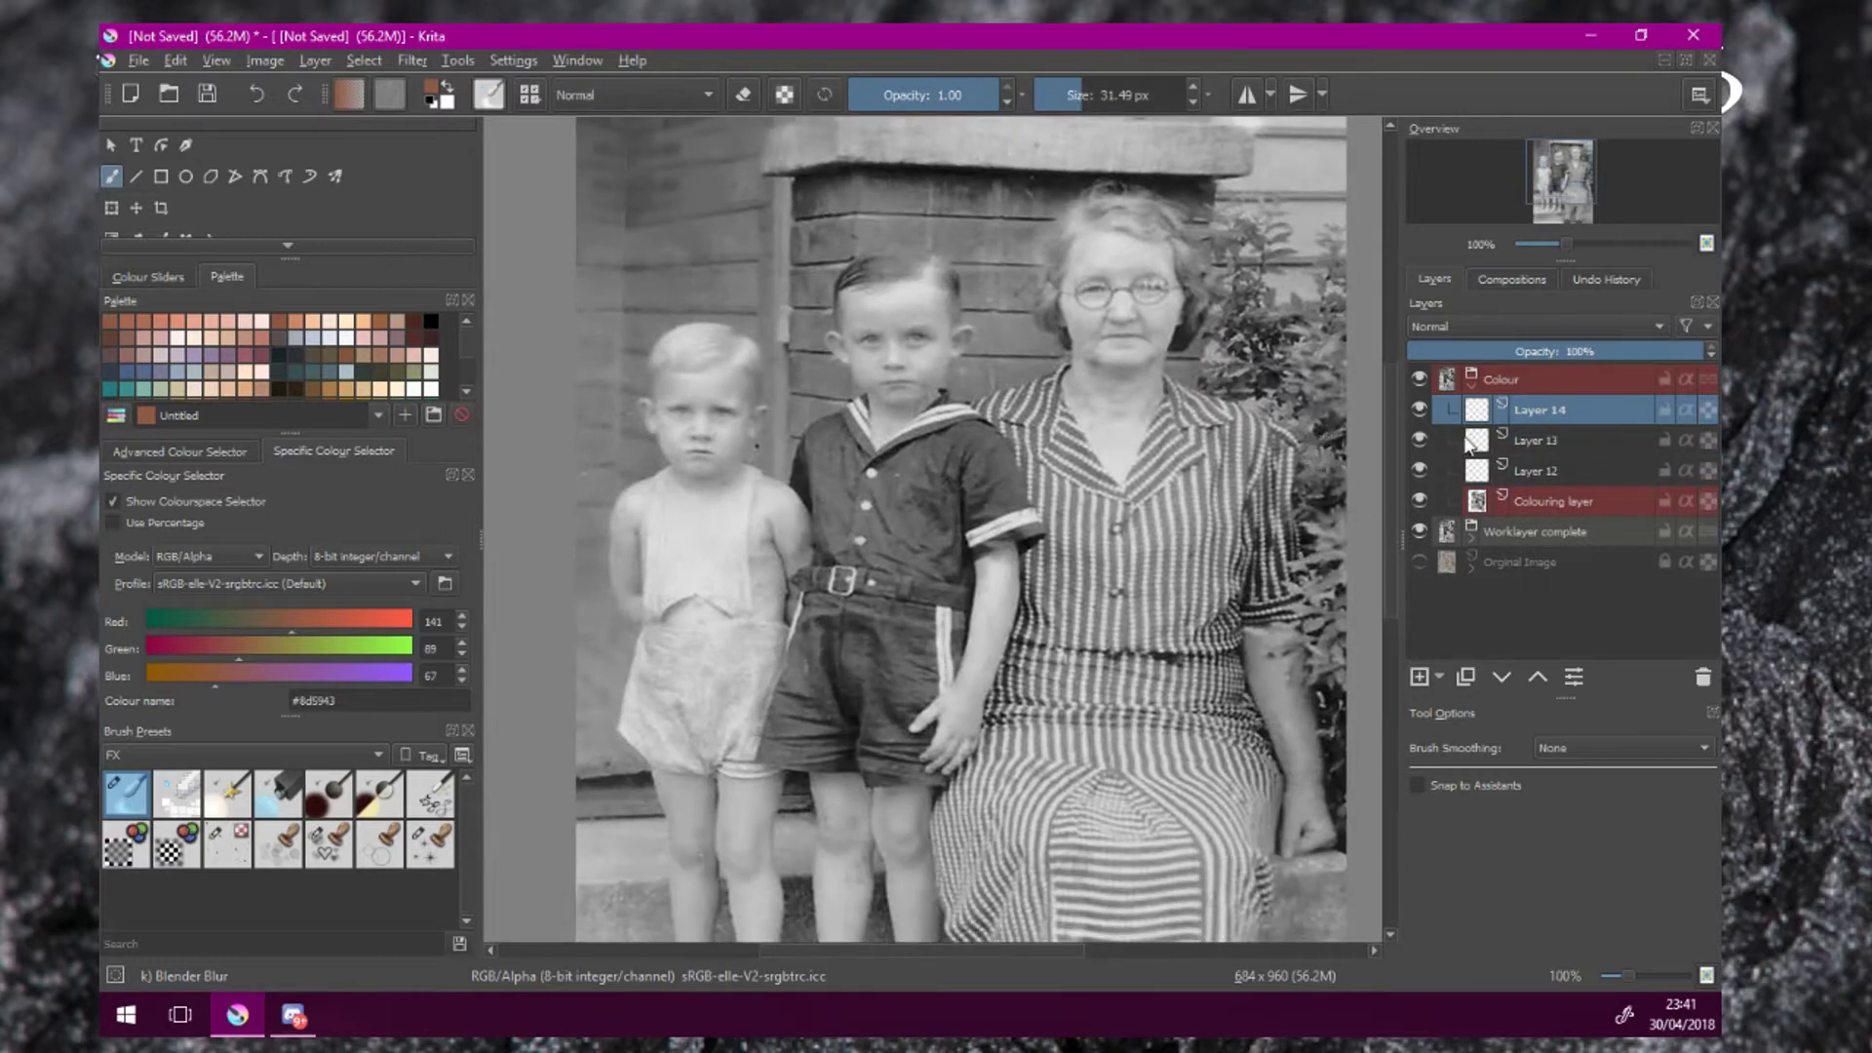
# Select Layer 12 and pick the light skin tone #e6b19f from the palette as the painting colour.
pyautogui.click(1521, 468)
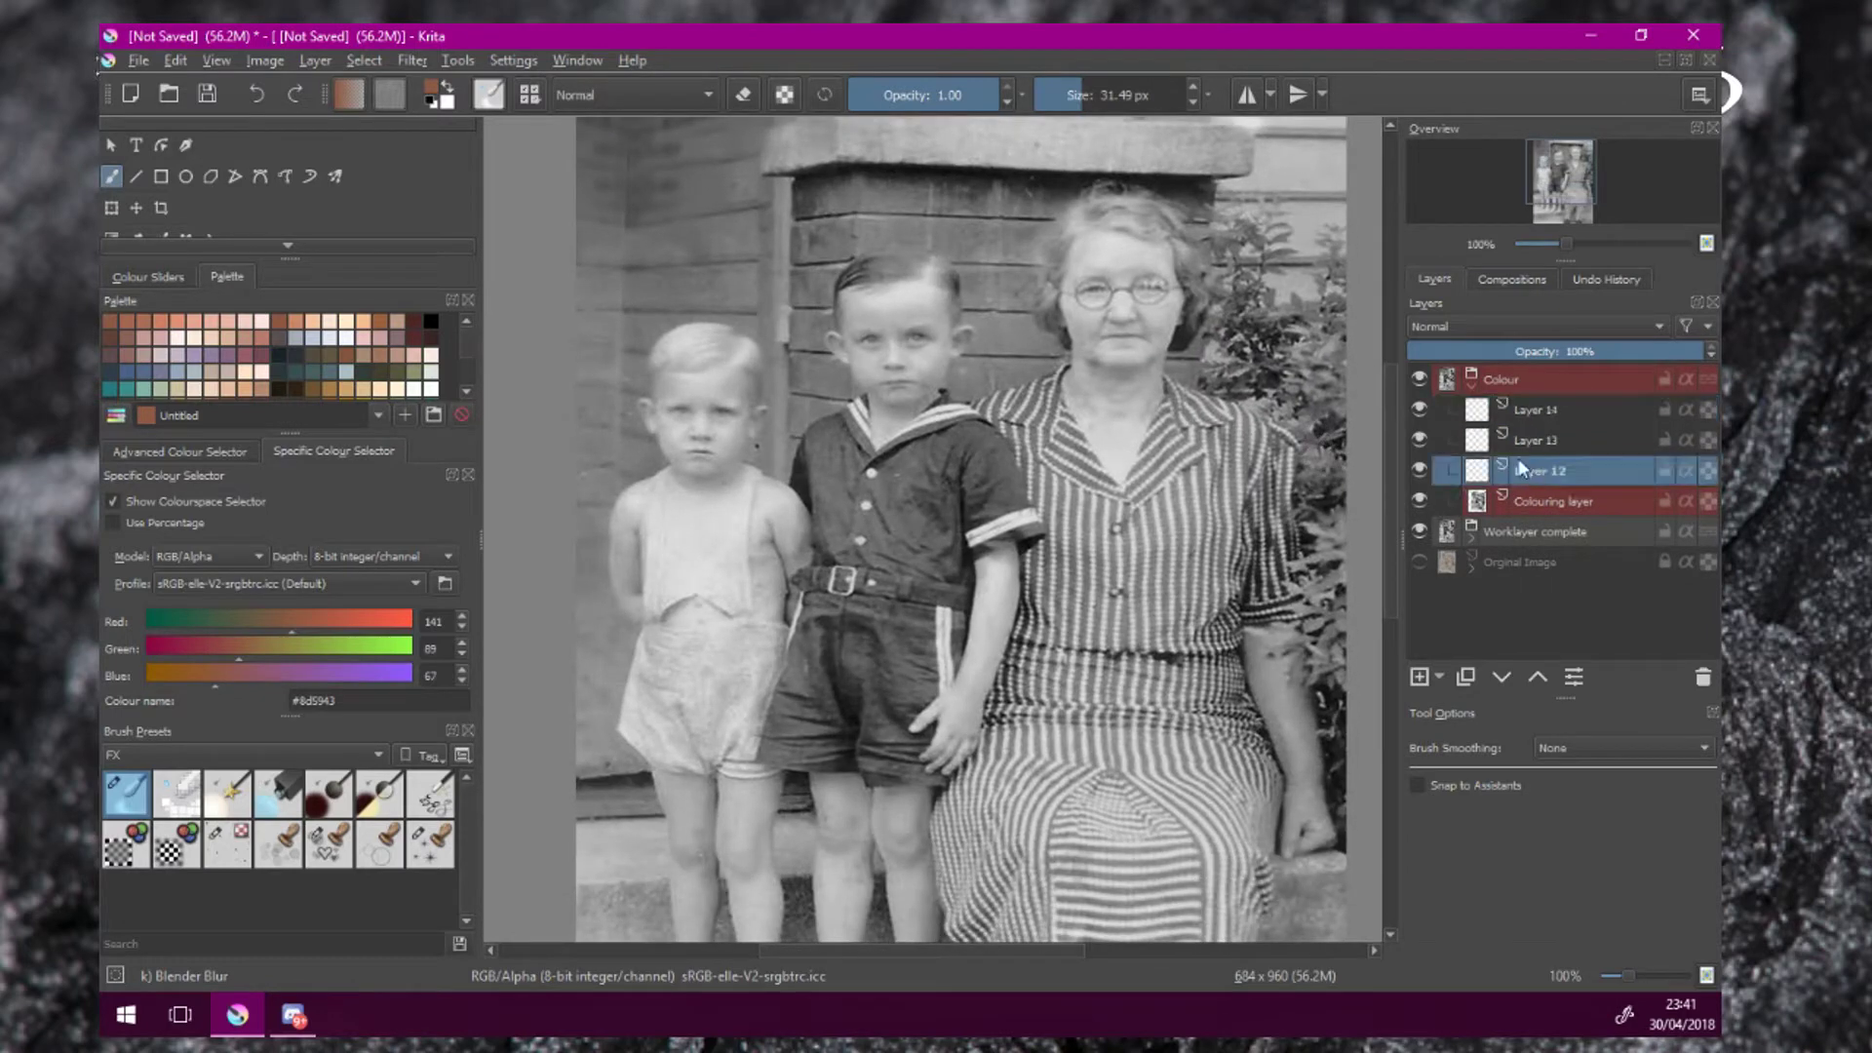
pyautogui.click(199, 328)
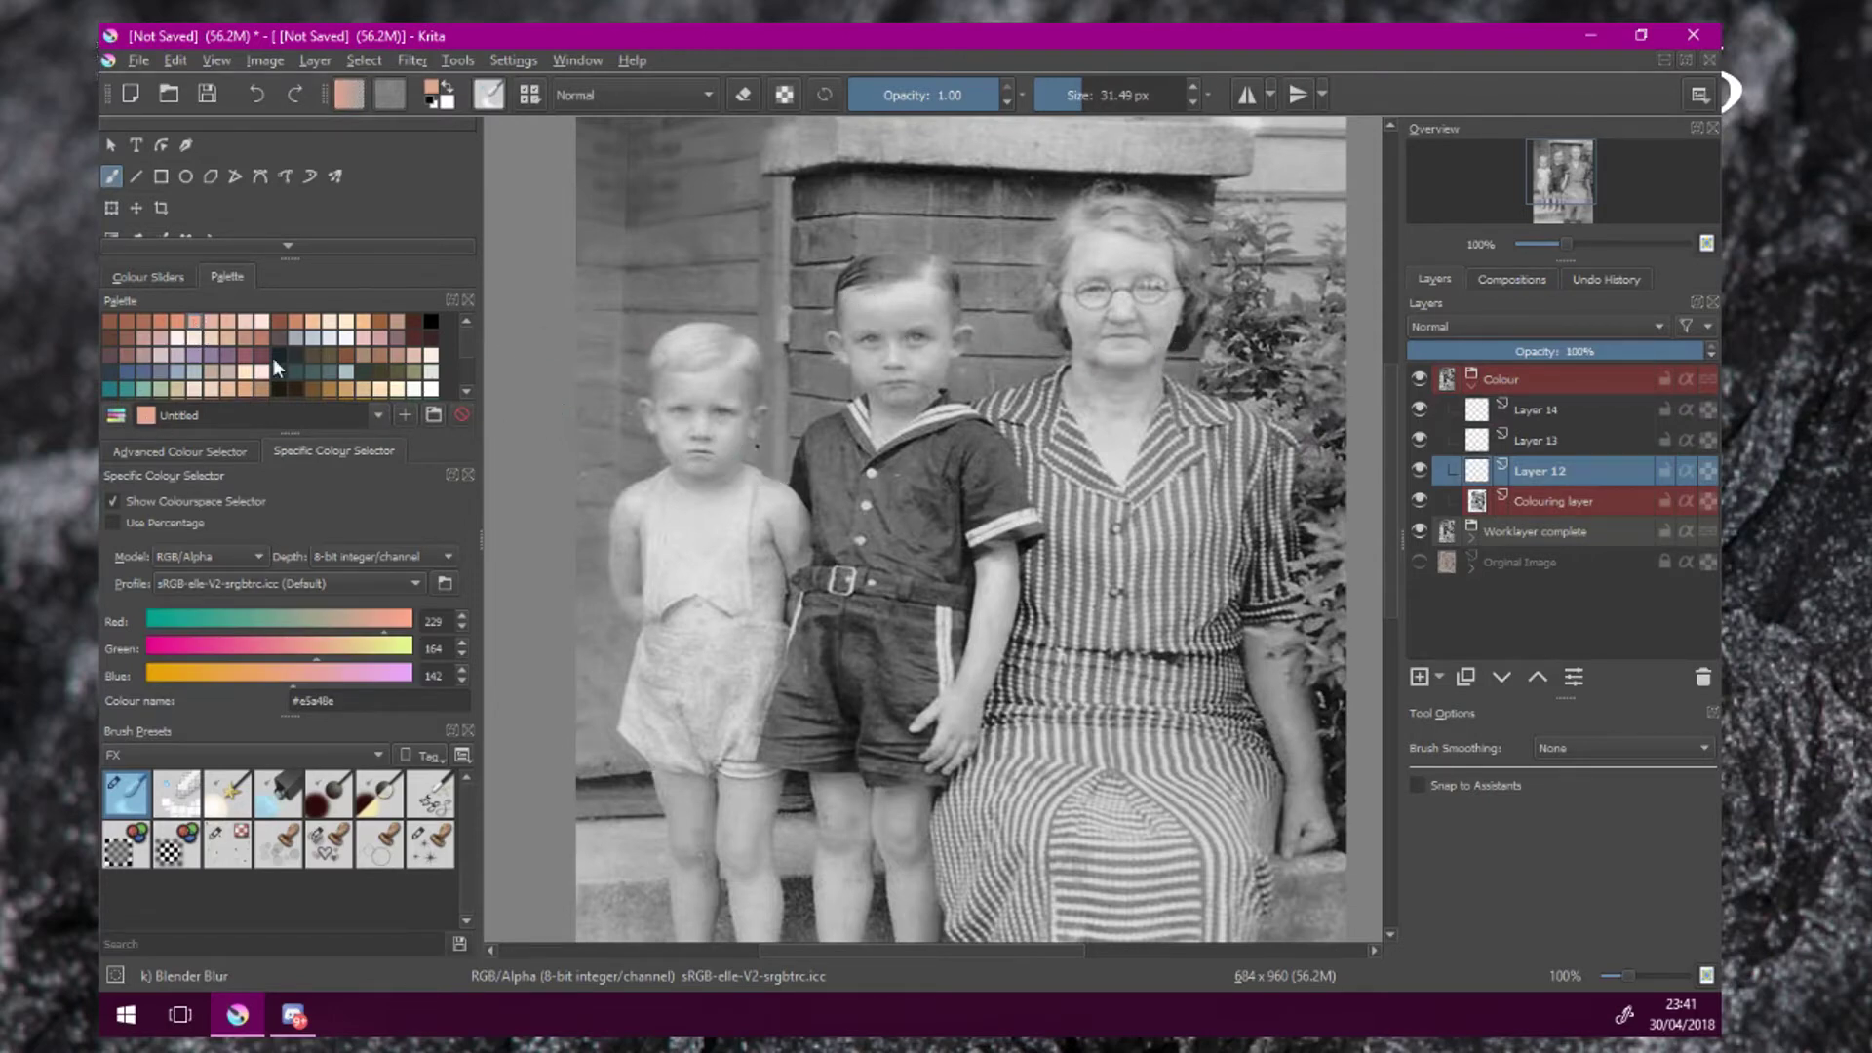
pyautogui.click(214, 327)
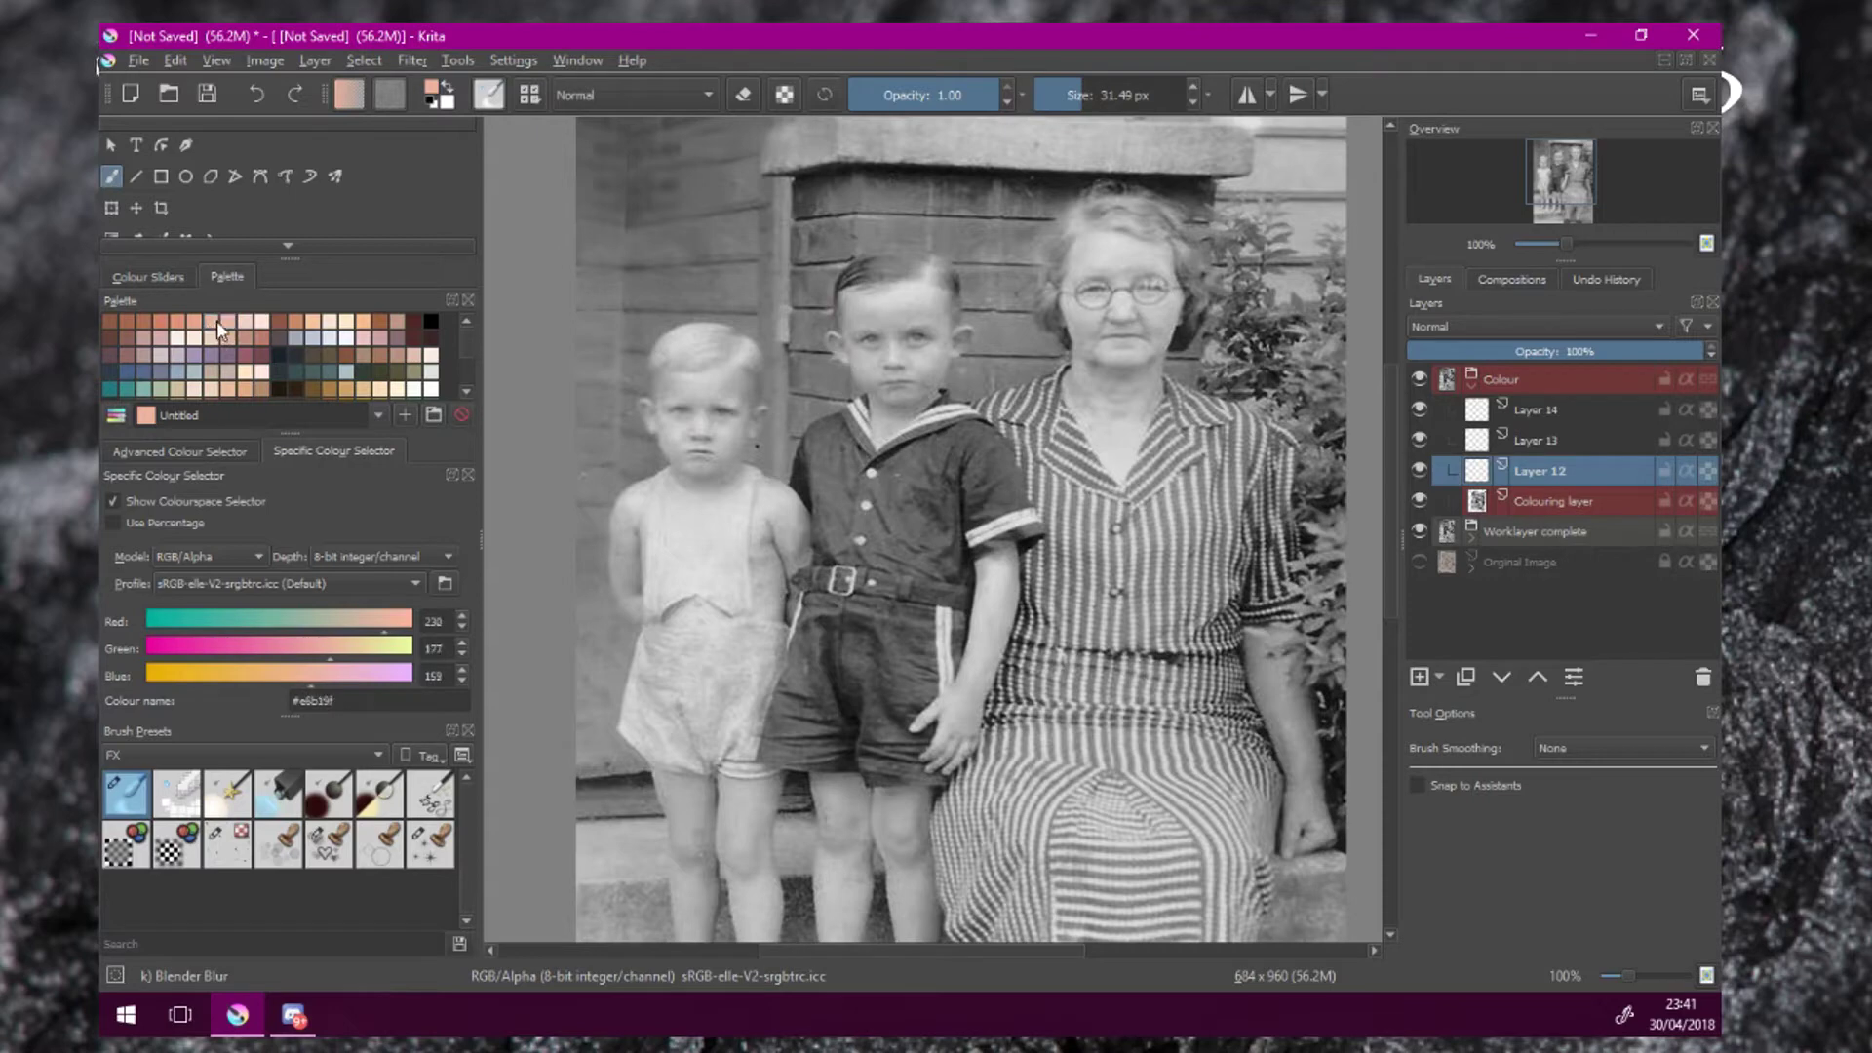
# Switch to the Basic-1 brush from the Ink presets at 16.70 px and paint flat skin tone over the woman's face and neck.
pyautogui.scroll(1, 1114, 355)
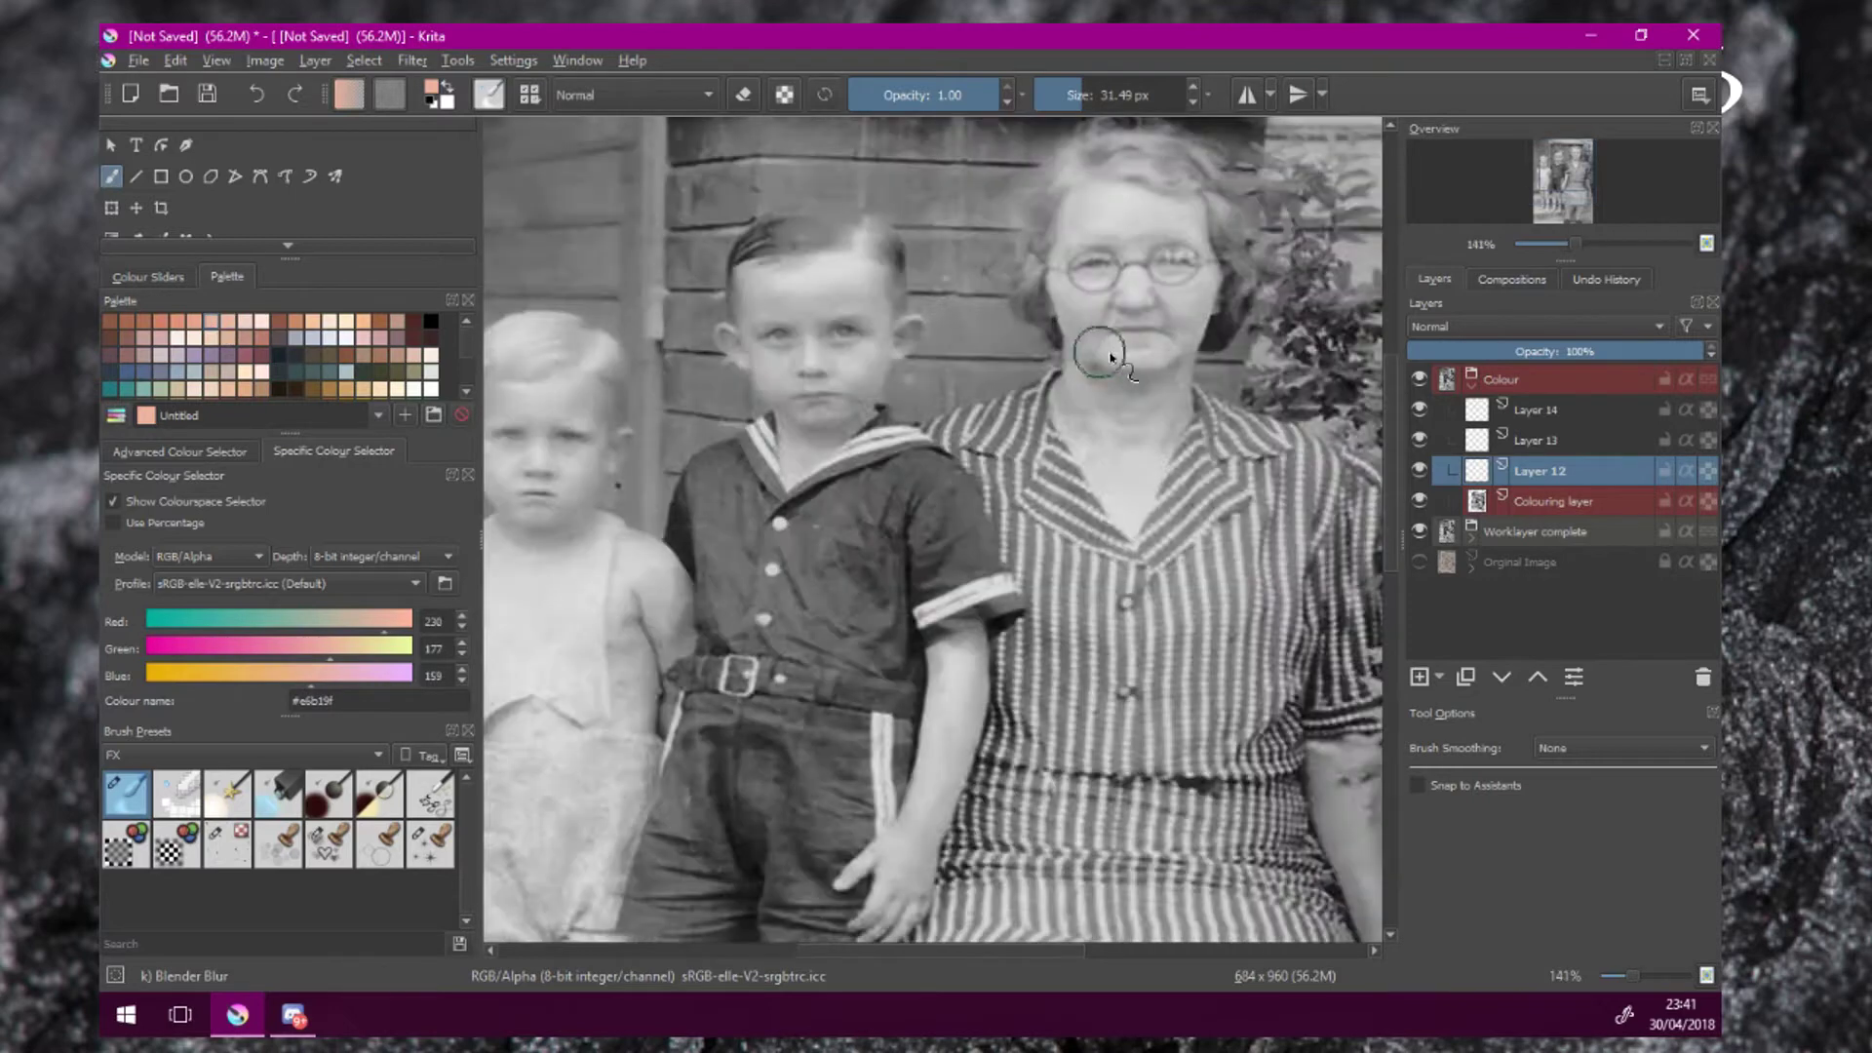
pyautogui.moveTo(1114, 354); pyautogui.dragTo(1084, 386)
pyautogui.scroll(-1, 1105, 369)
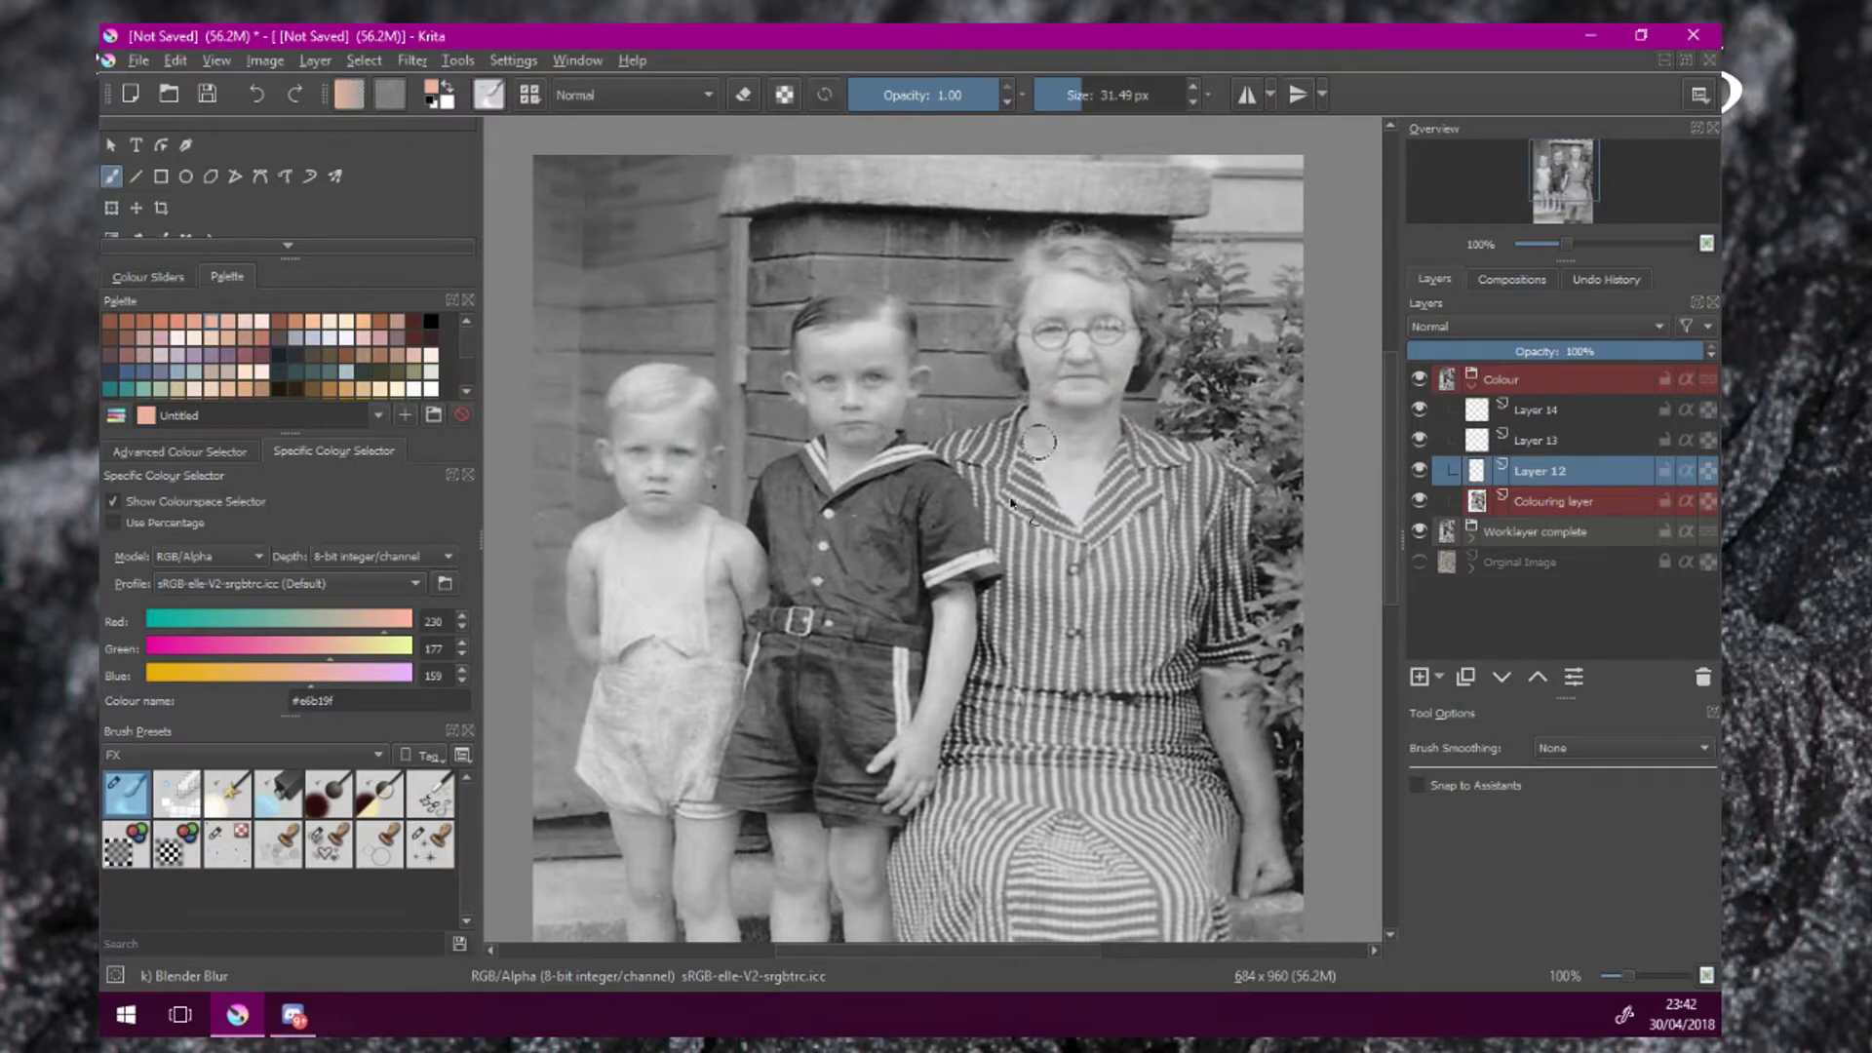
pyautogui.click(376, 757)
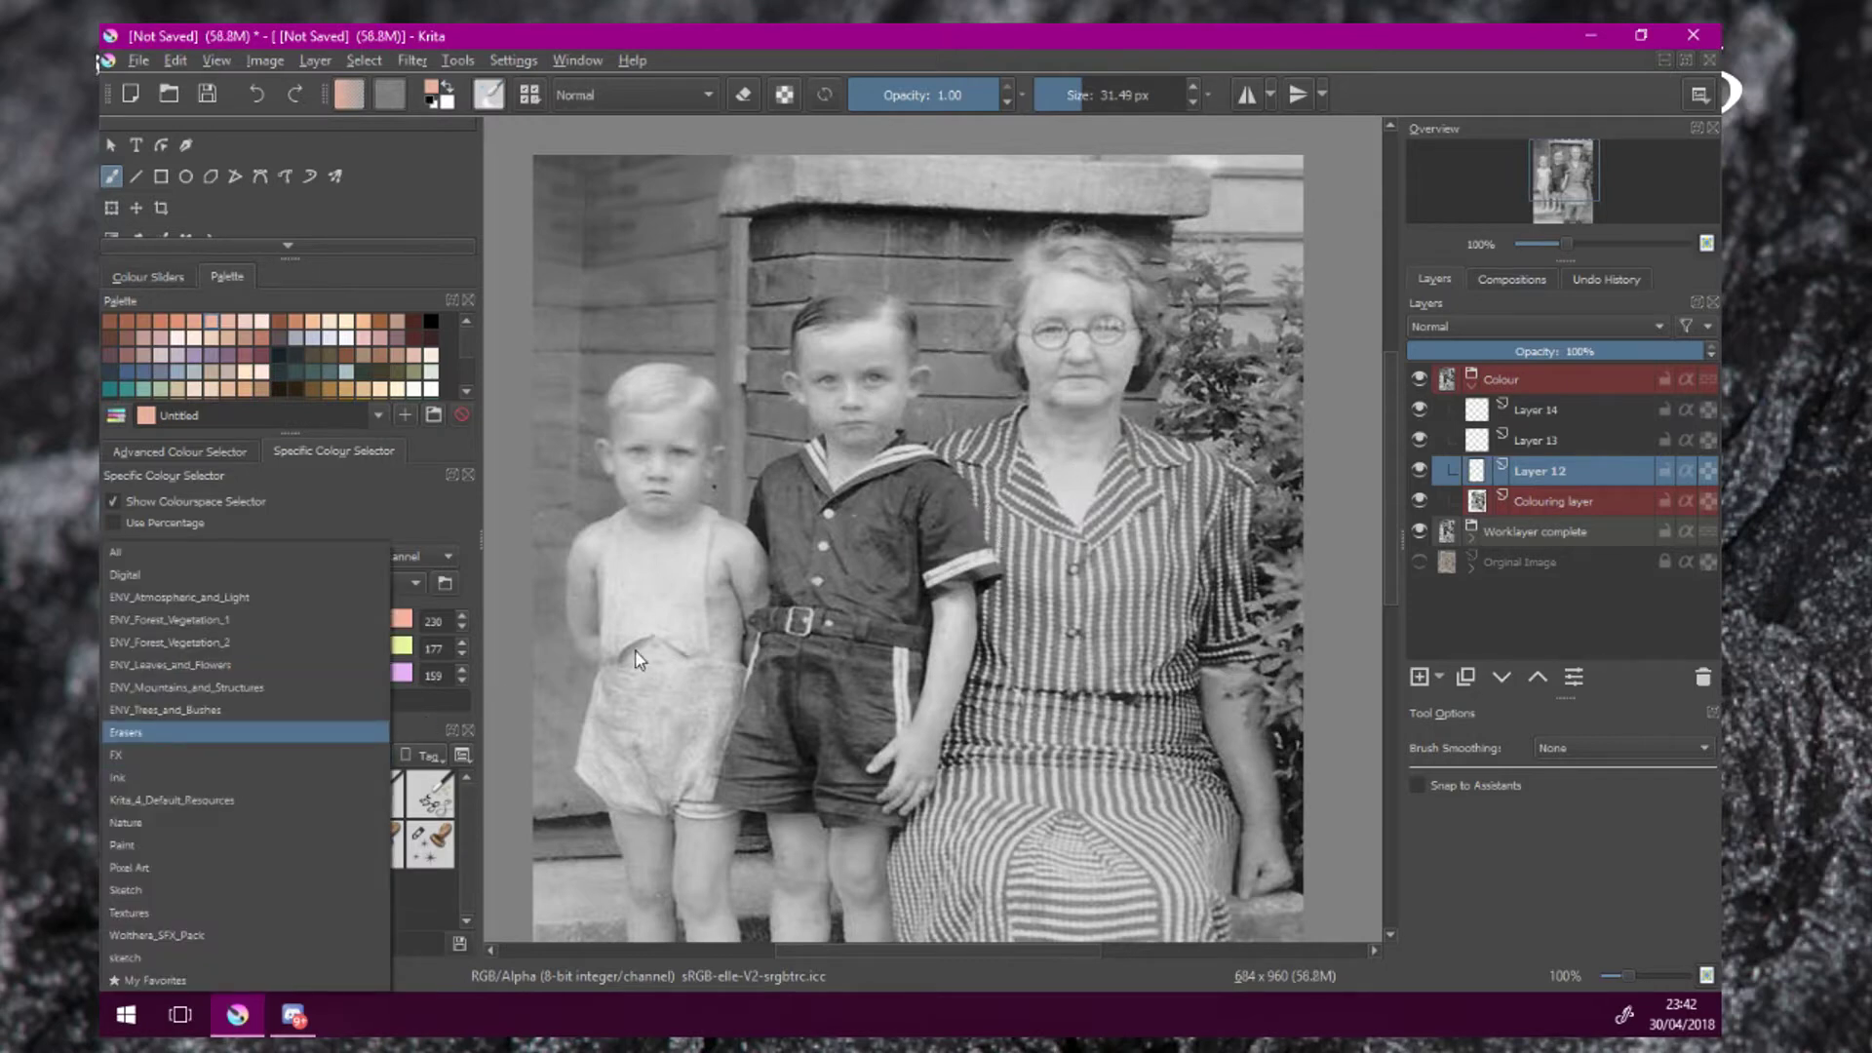
pyautogui.click(292, 777)
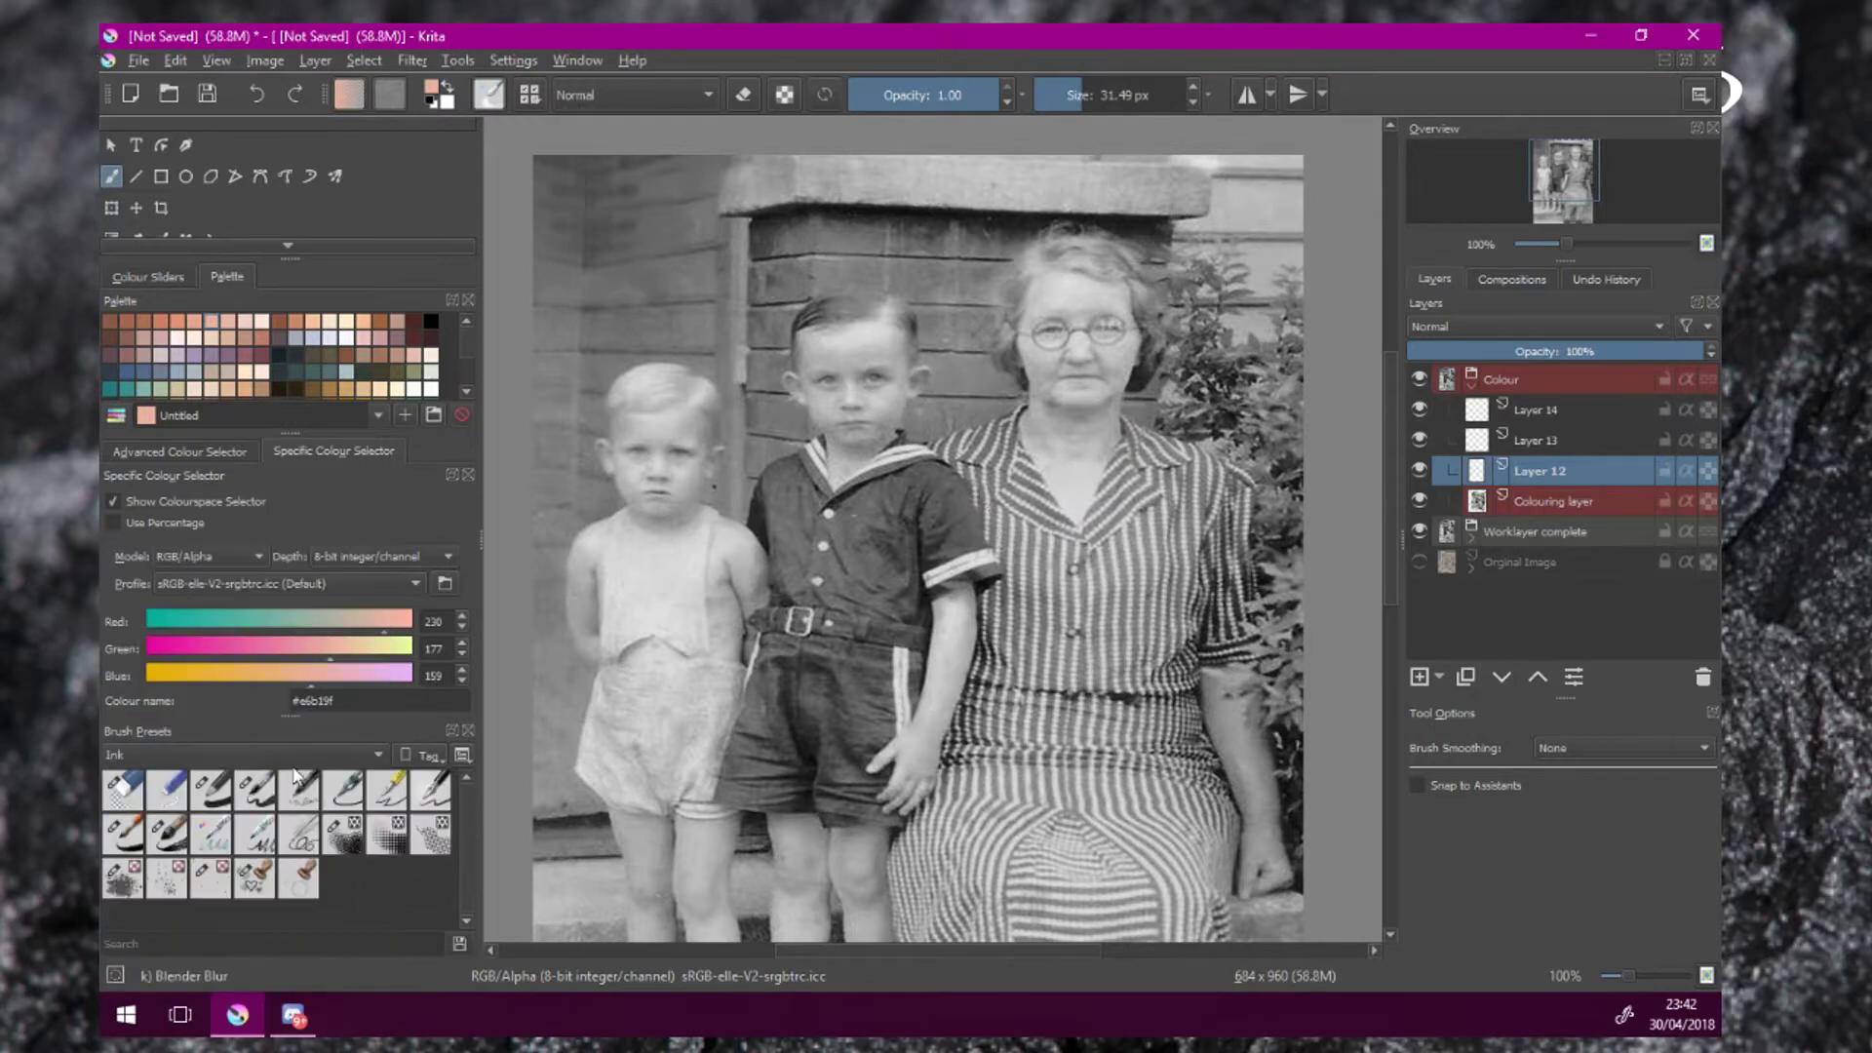
pyautogui.click(210, 795)
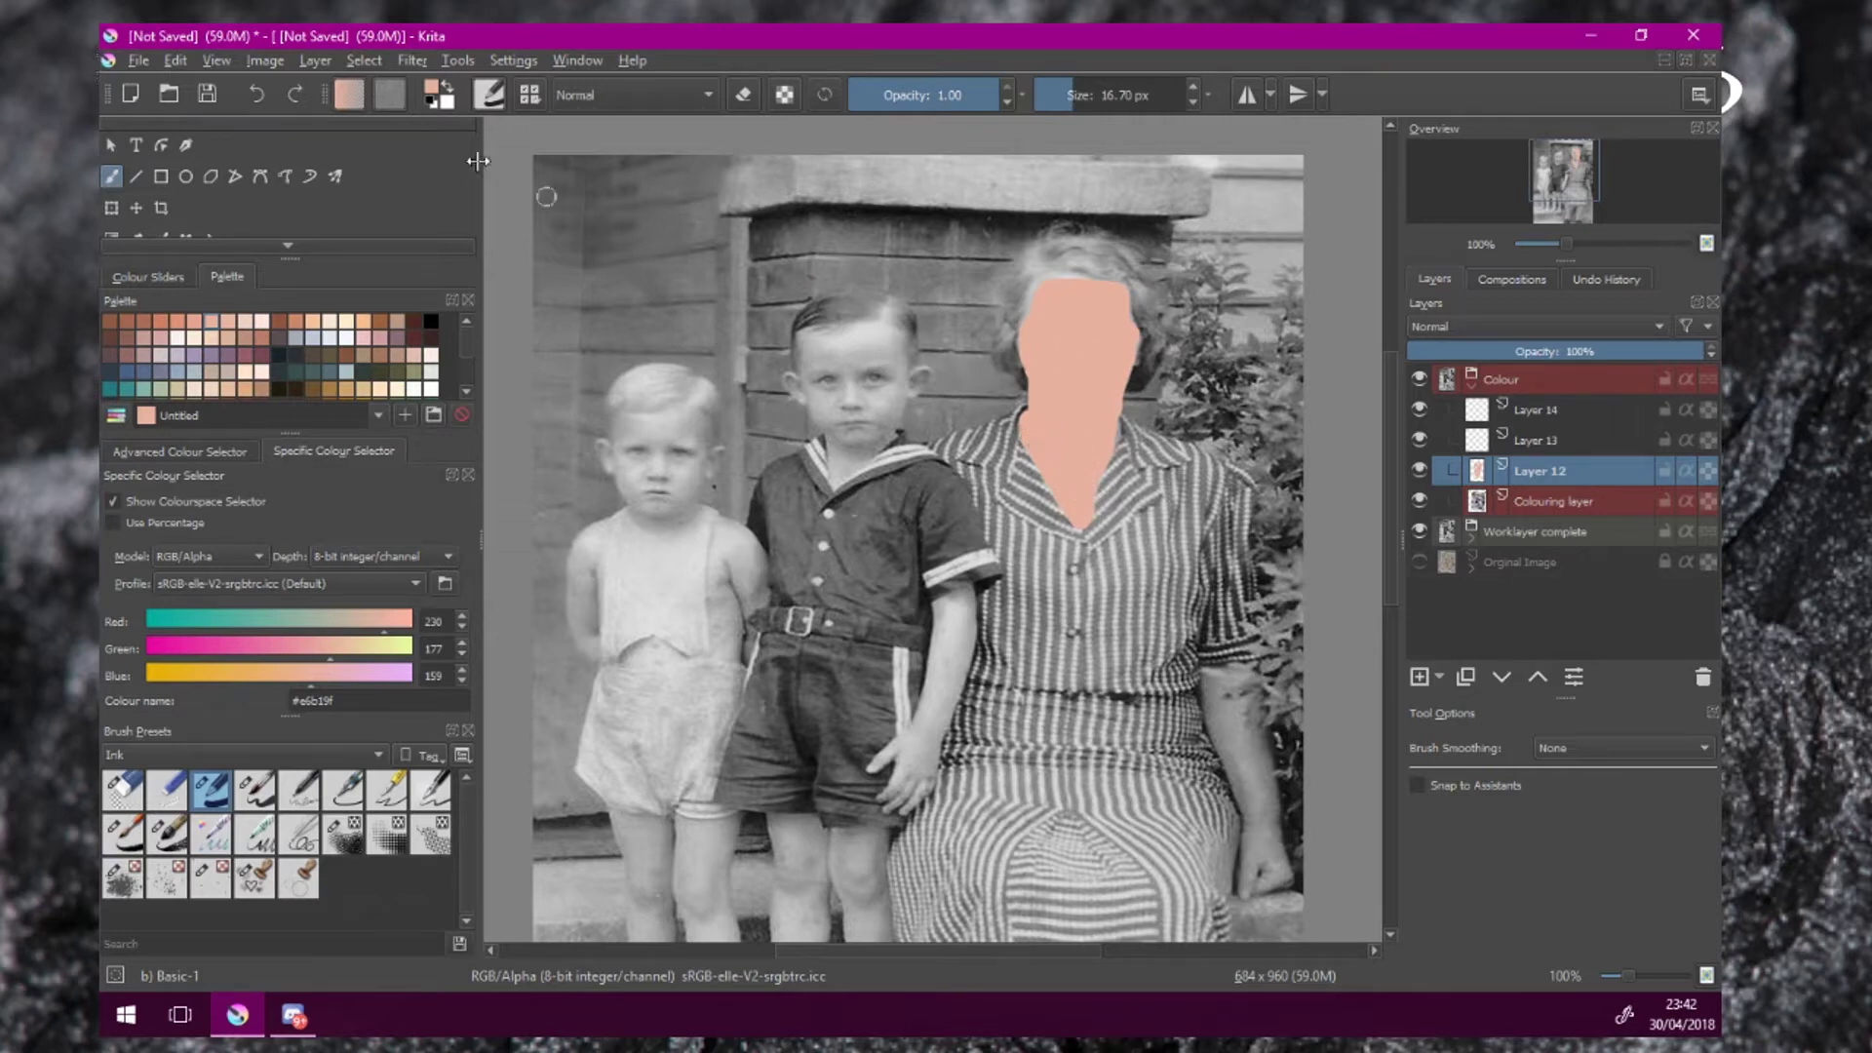
pyautogui.click(179, 62)
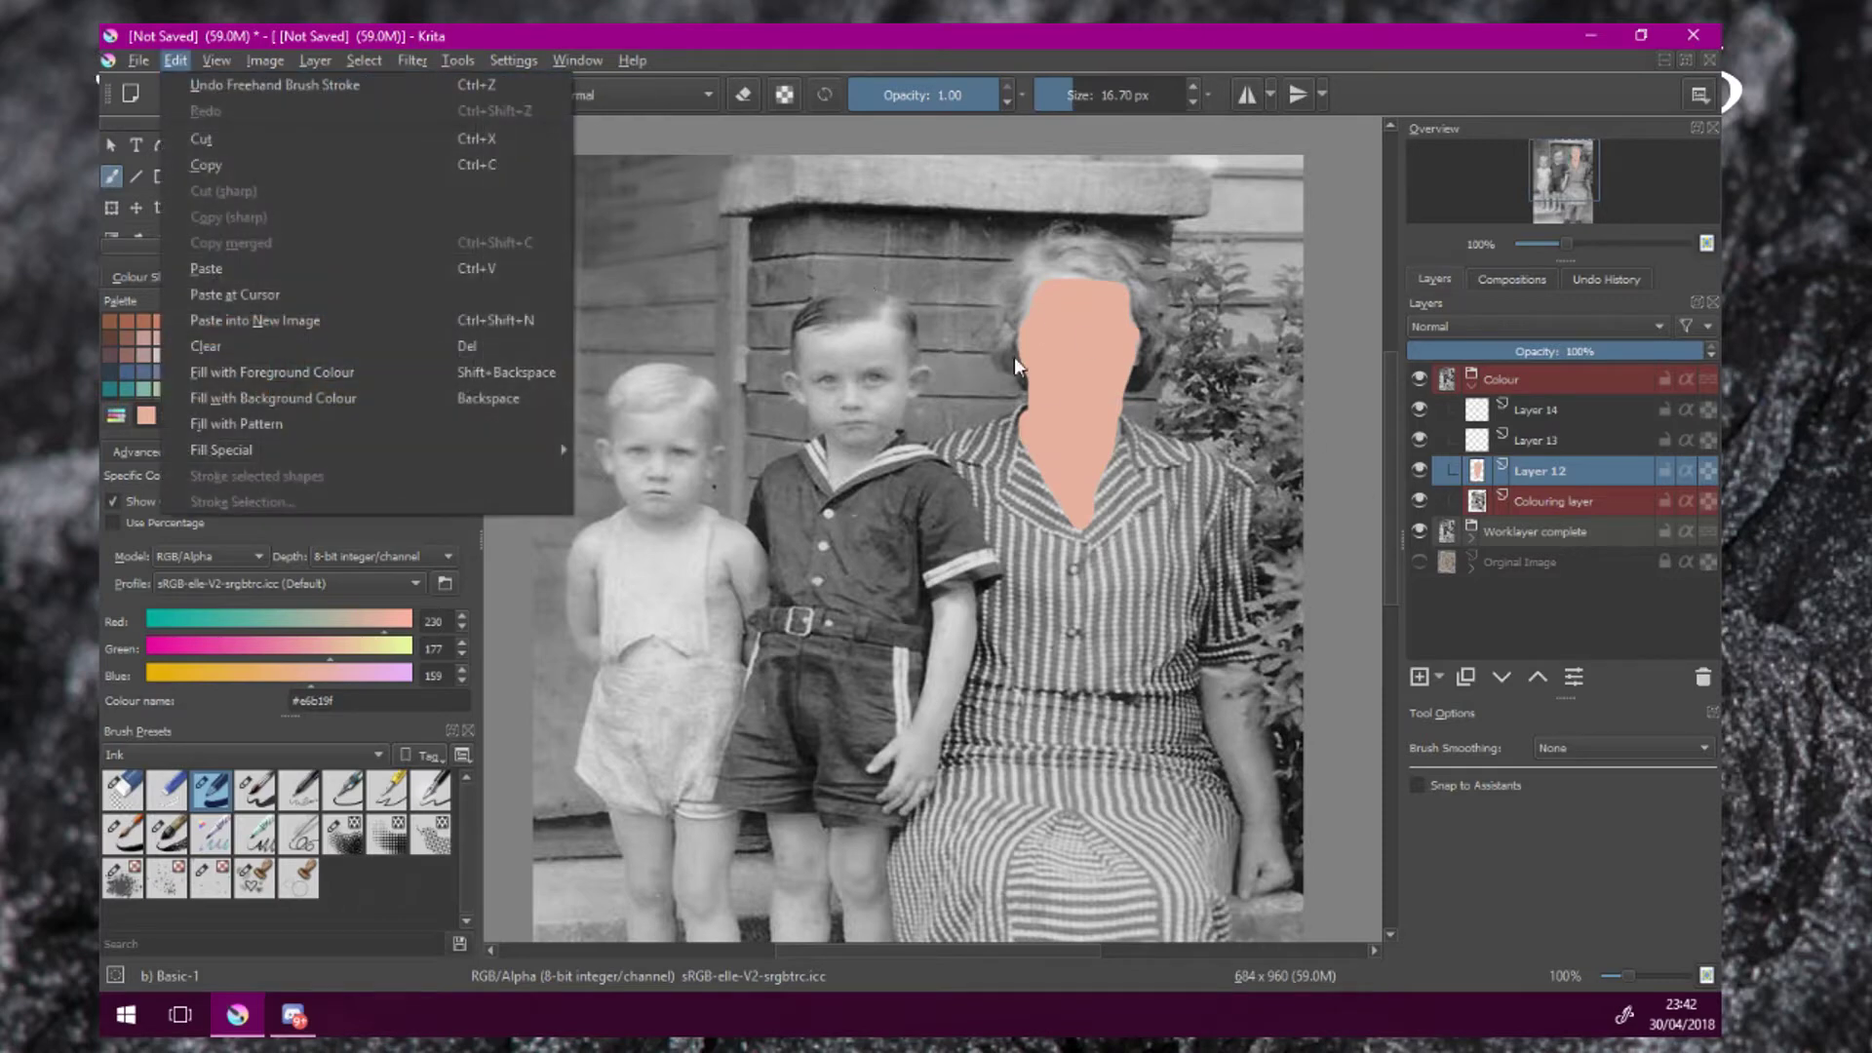
pyautogui.click(1527, 851)
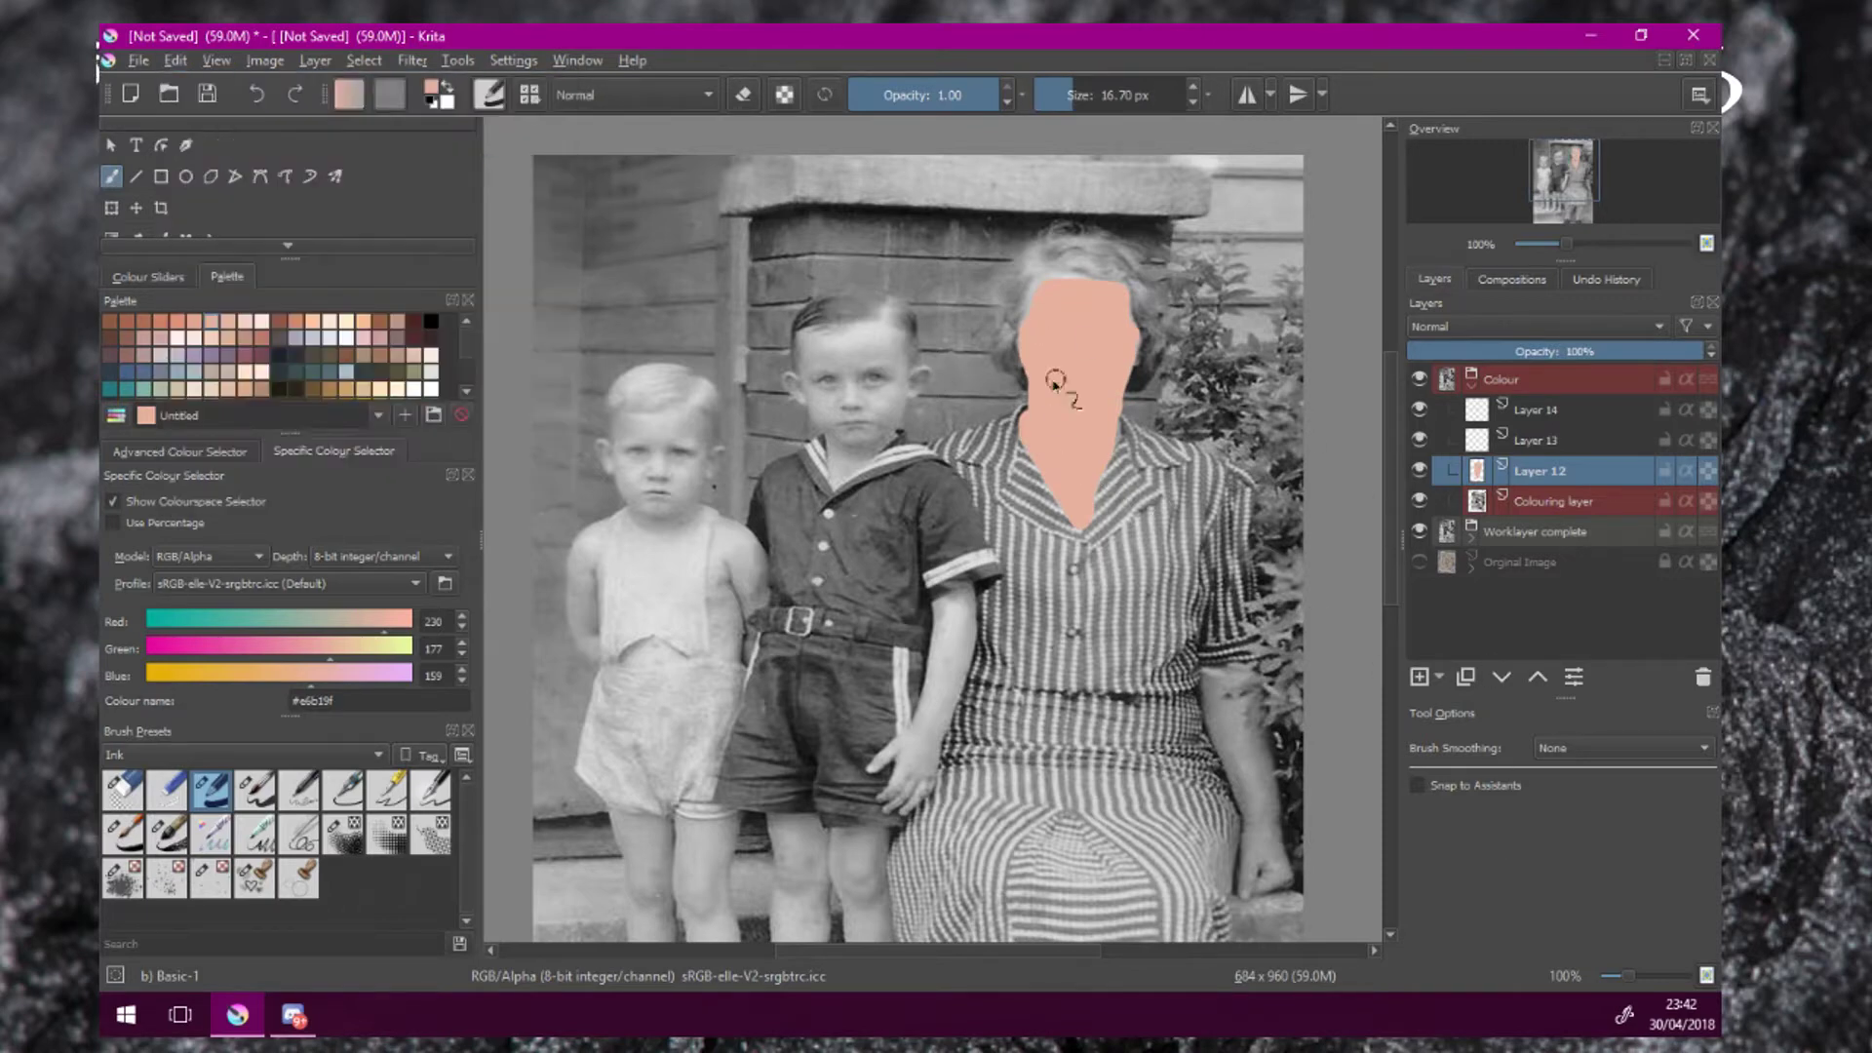
# Paint the woman's bare arm beside the bushes with the same flat skin tone on Layer 12.
pyautogui.moveTo(1237, 675); pyautogui.dragTo(1078, 556)
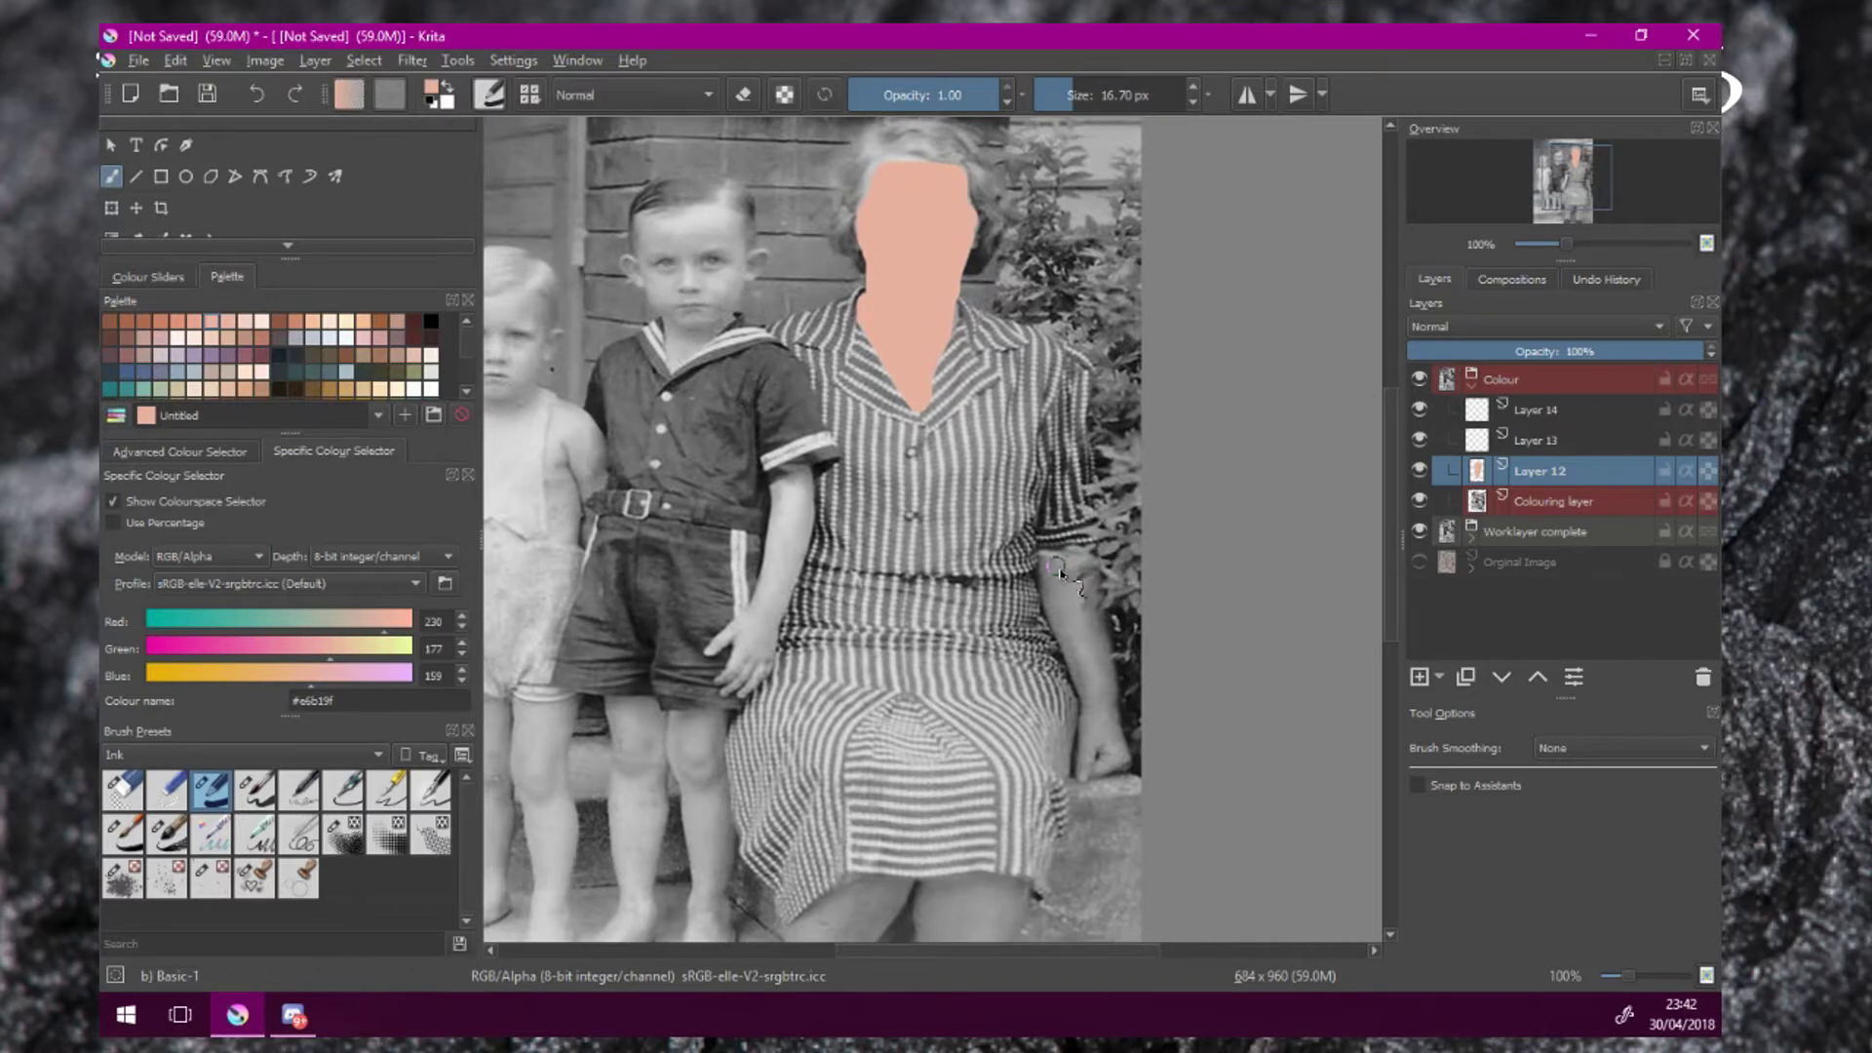
pyautogui.scroll(3, 1061, 575)
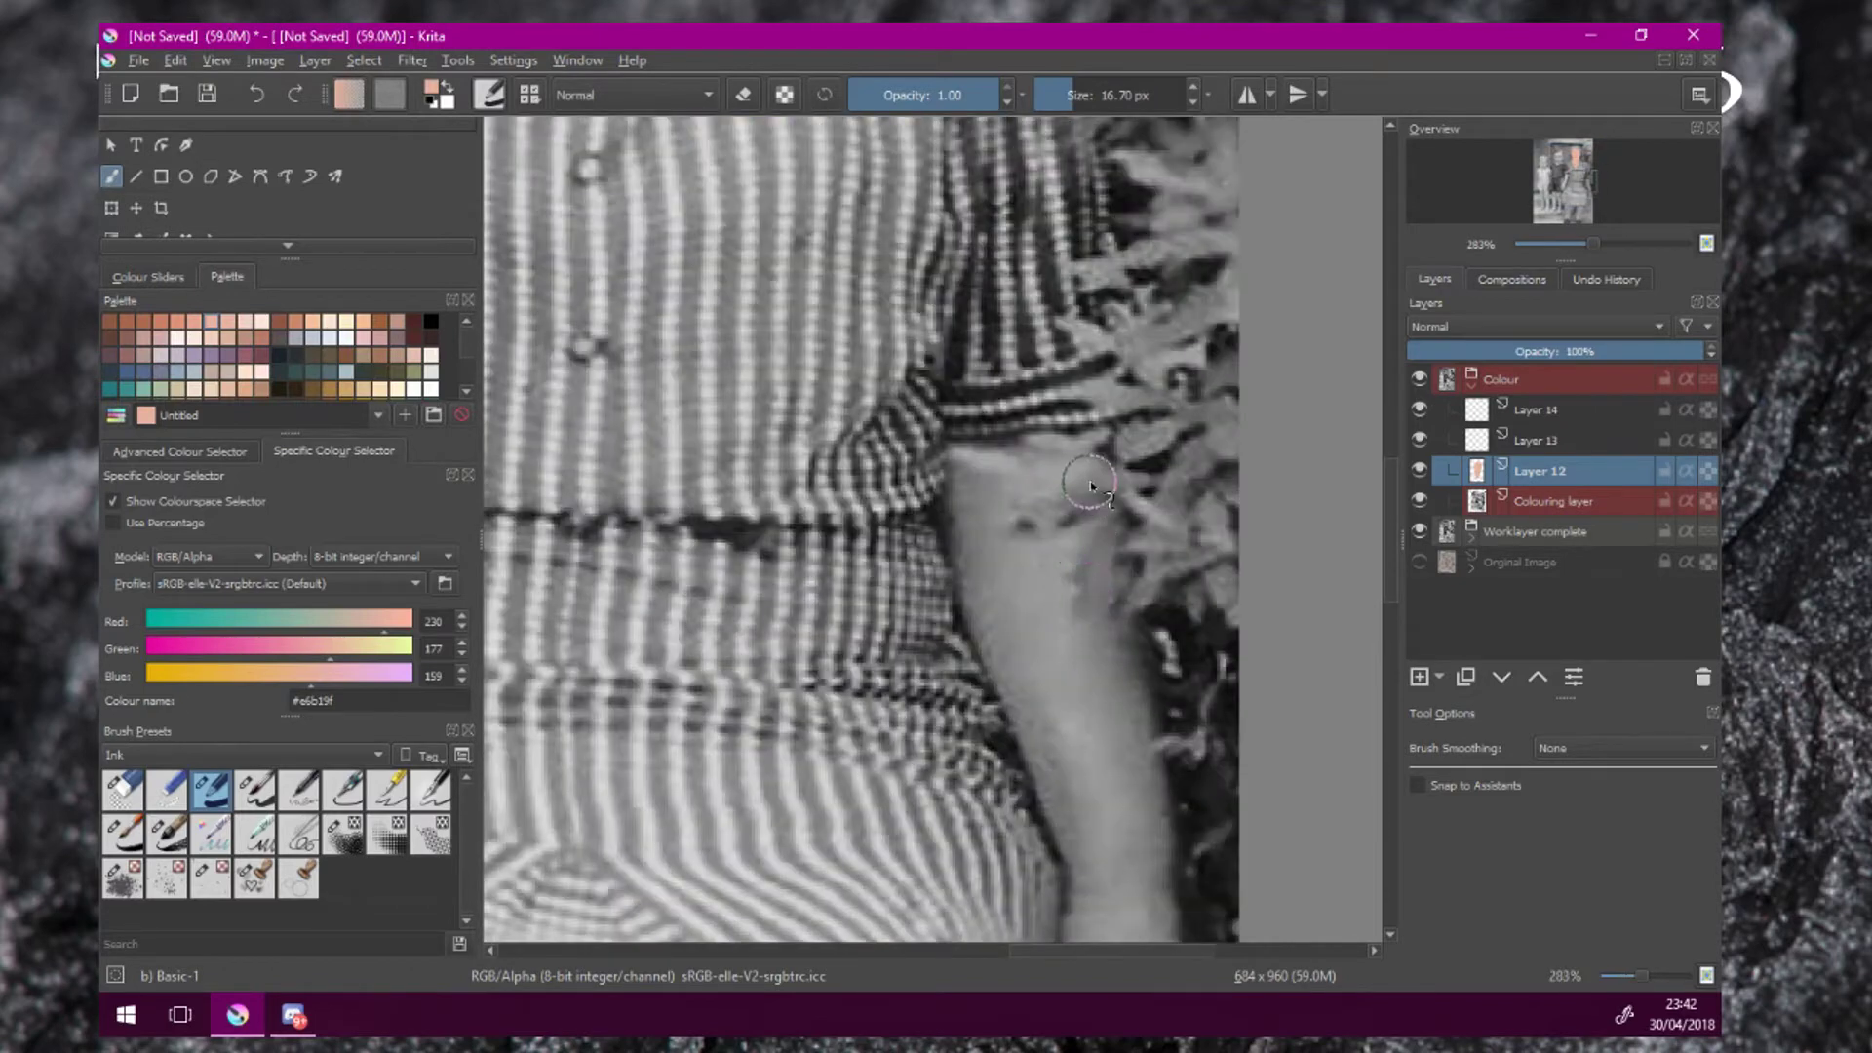
pyautogui.moveTo(1090, 484); pyautogui.dragTo(1145, 854)
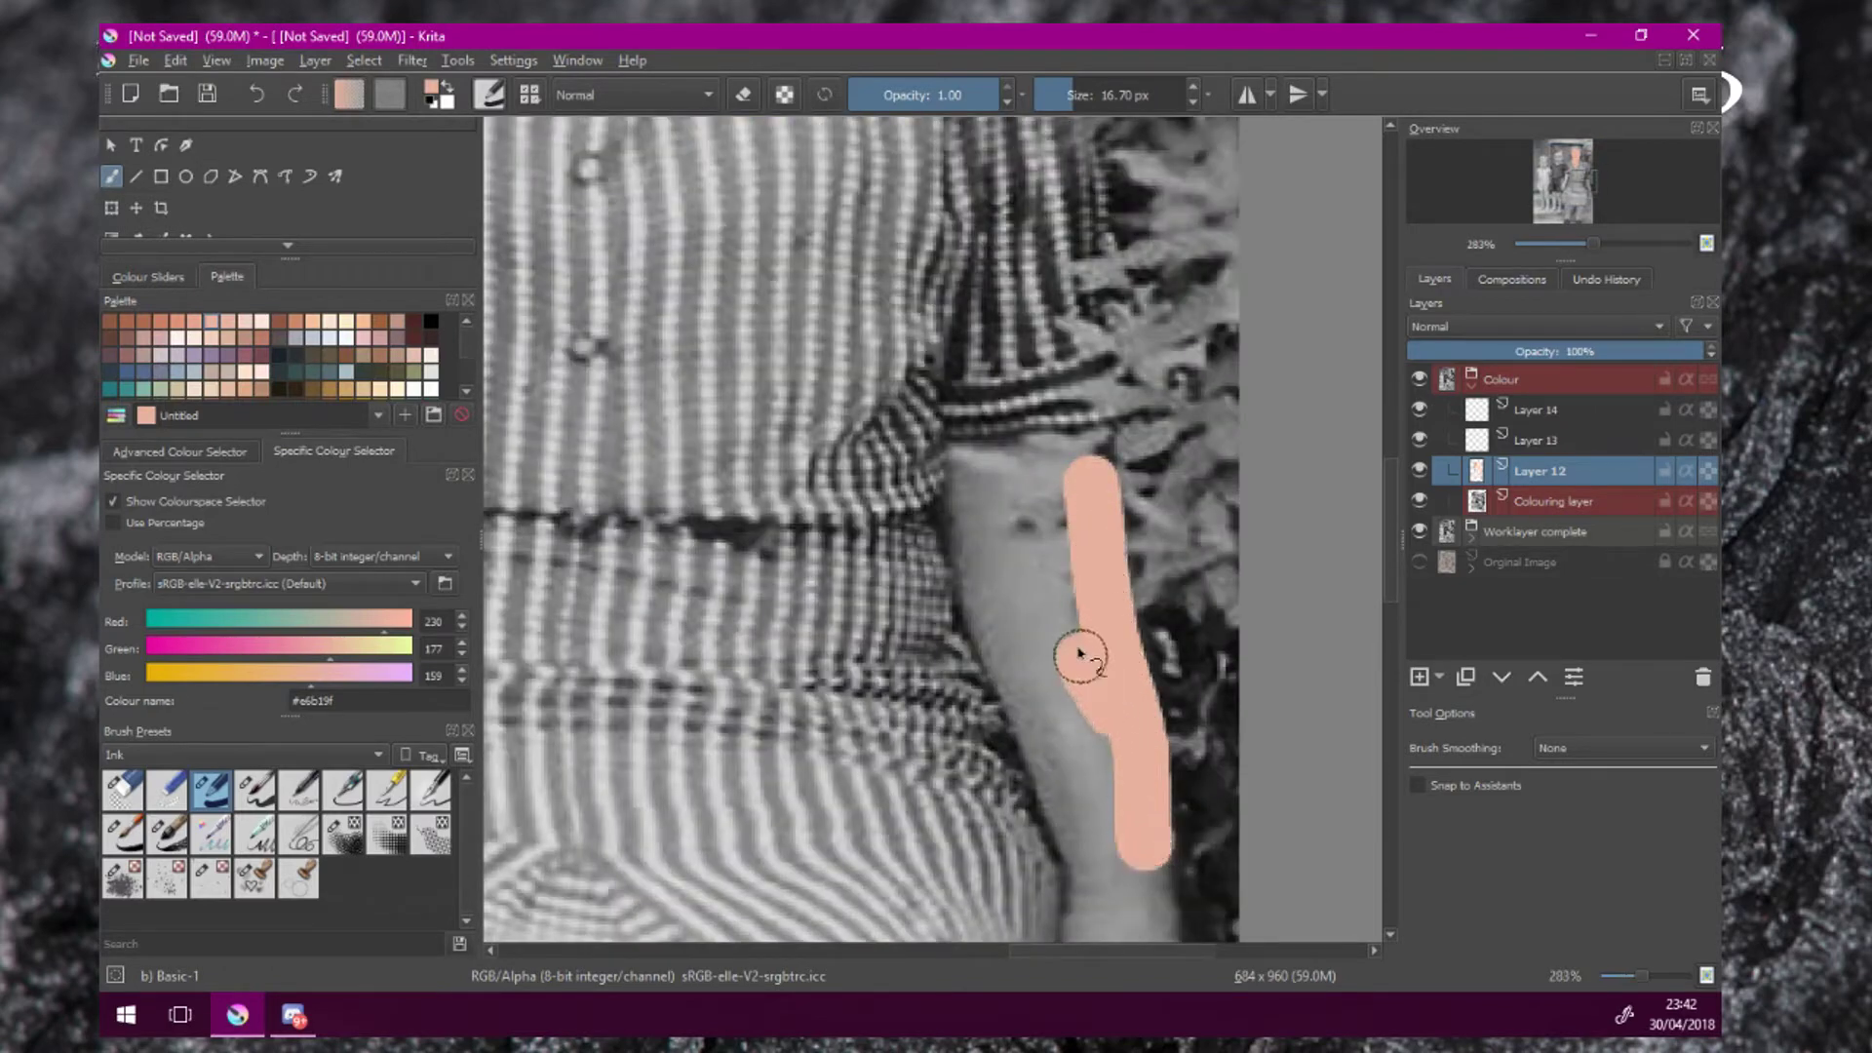
pyautogui.moveTo(1081, 653)
pyautogui.mouseDown()
pyautogui.moveTo(1073, 487)
pyautogui.moveTo(976, 481)
pyautogui.moveTo(1002, 615)
pyautogui.moveTo(968, 527)
pyautogui.moveTo(1087, 793)
pyautogui.moveTo(1031, 683)
pyautogui.moveTo(1093, 856)
pyautogui.moveTo(1084, 750)
pyautogui.moveTo(1010, 526)
pyautogui.moveTo(1056, 525)
pyautogui.moveTo(1004, 482)
pyautogui.moveTo(1072, 482)
pyautogui.mouseUp()
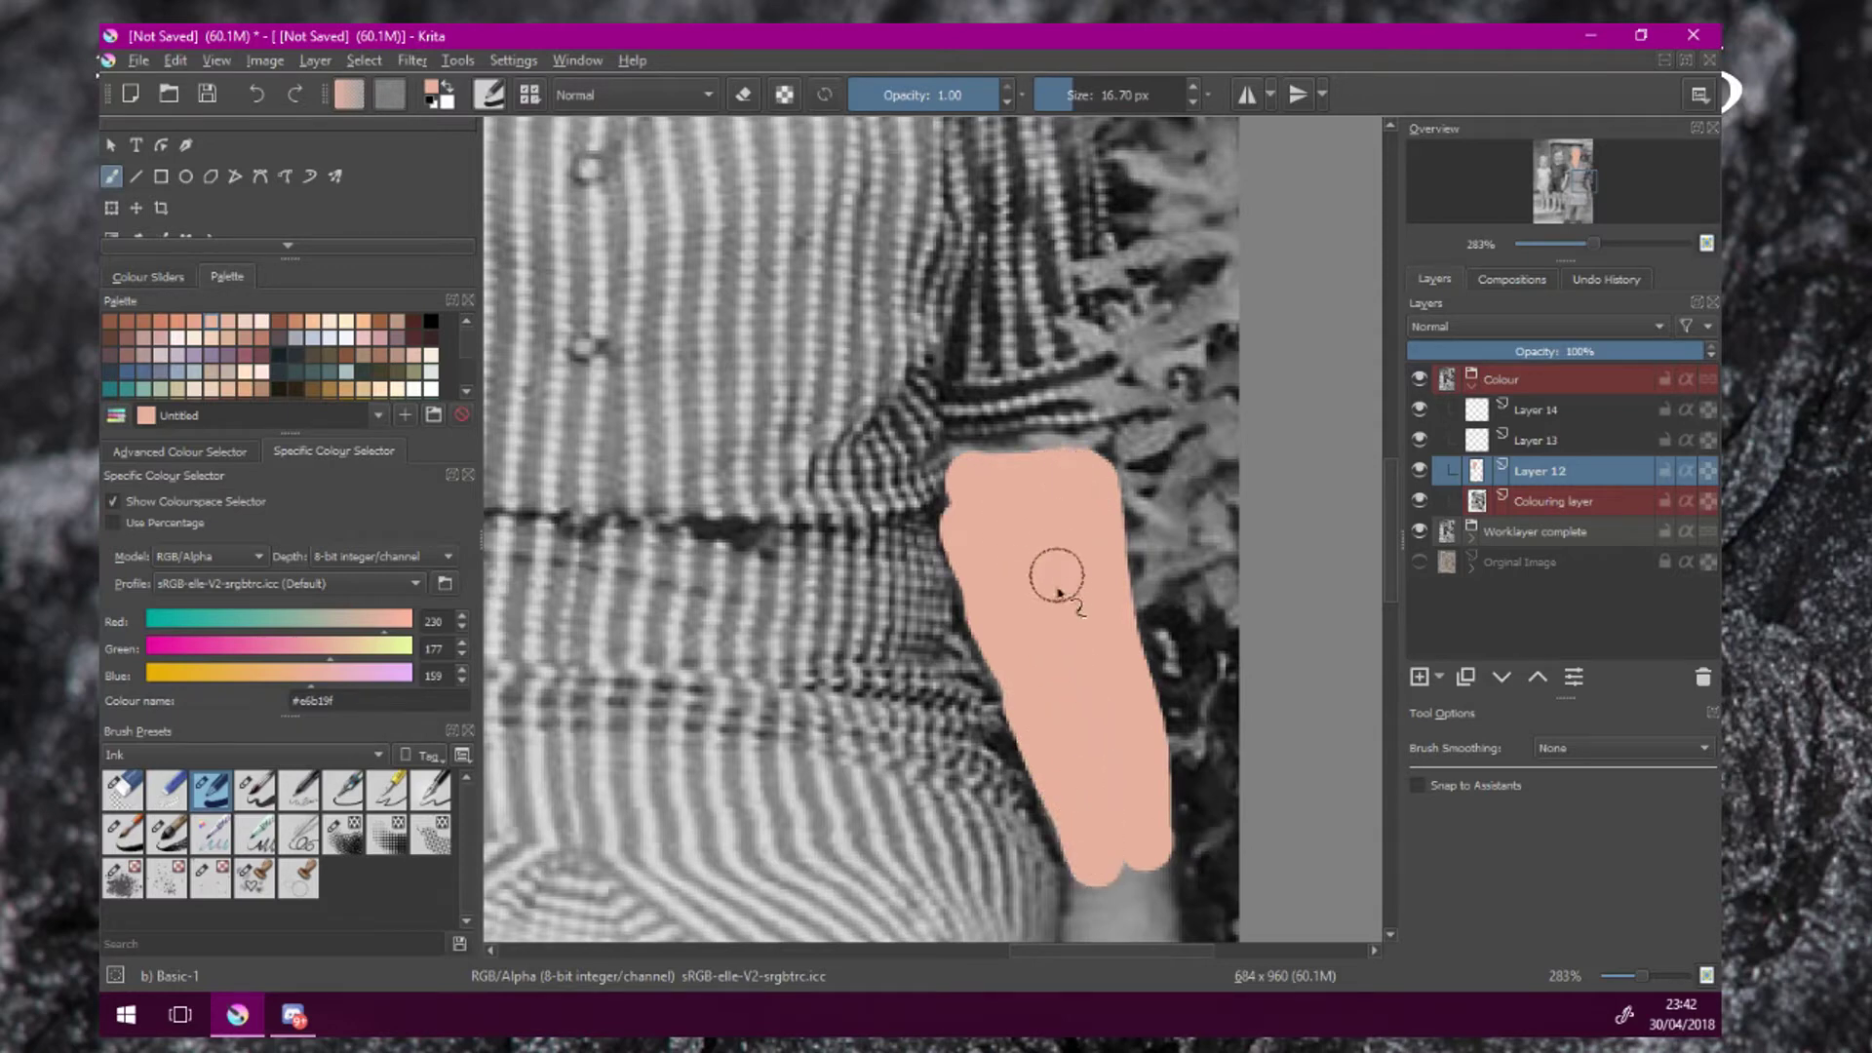
pyautogui.moveTo(1058, 589); pyautogui.dragTo(1040, 420)
pyautogui.moveTo(1087, 696)
pyautogui.mouseDown()
pyautogui.moveTo(1064, 902)
pyautogui.moveTo(1162, 860)
pyautogui.moveTo(1118, 724)
pyautogui.moveTo(1134, 793)
pyautogui.moveTo(1127, 684)
pyautogui.moveTo(1119, 859)
pyautogui.moveTo(1086, 740)
pyautogui.moveTo(1068, 889)
pyautogui.moveTo(1084, 691)
pyautogui.mouseUp()
pyautogui.scroll(-2, 1105, 673)
pyautogui.scroll(-1, 933, 661)
# Paint both of the woman's legs from the dress hem down to the shoes with the skin tone and tidy the edges.
pyautogui.moveTo(882, 643); pyautogui.dragTo(953, 458)
pyautogui.moveTo(990, 526); pyautogui.dragTo(946, 370)
pyautogui.scroll(3, 933, 554)
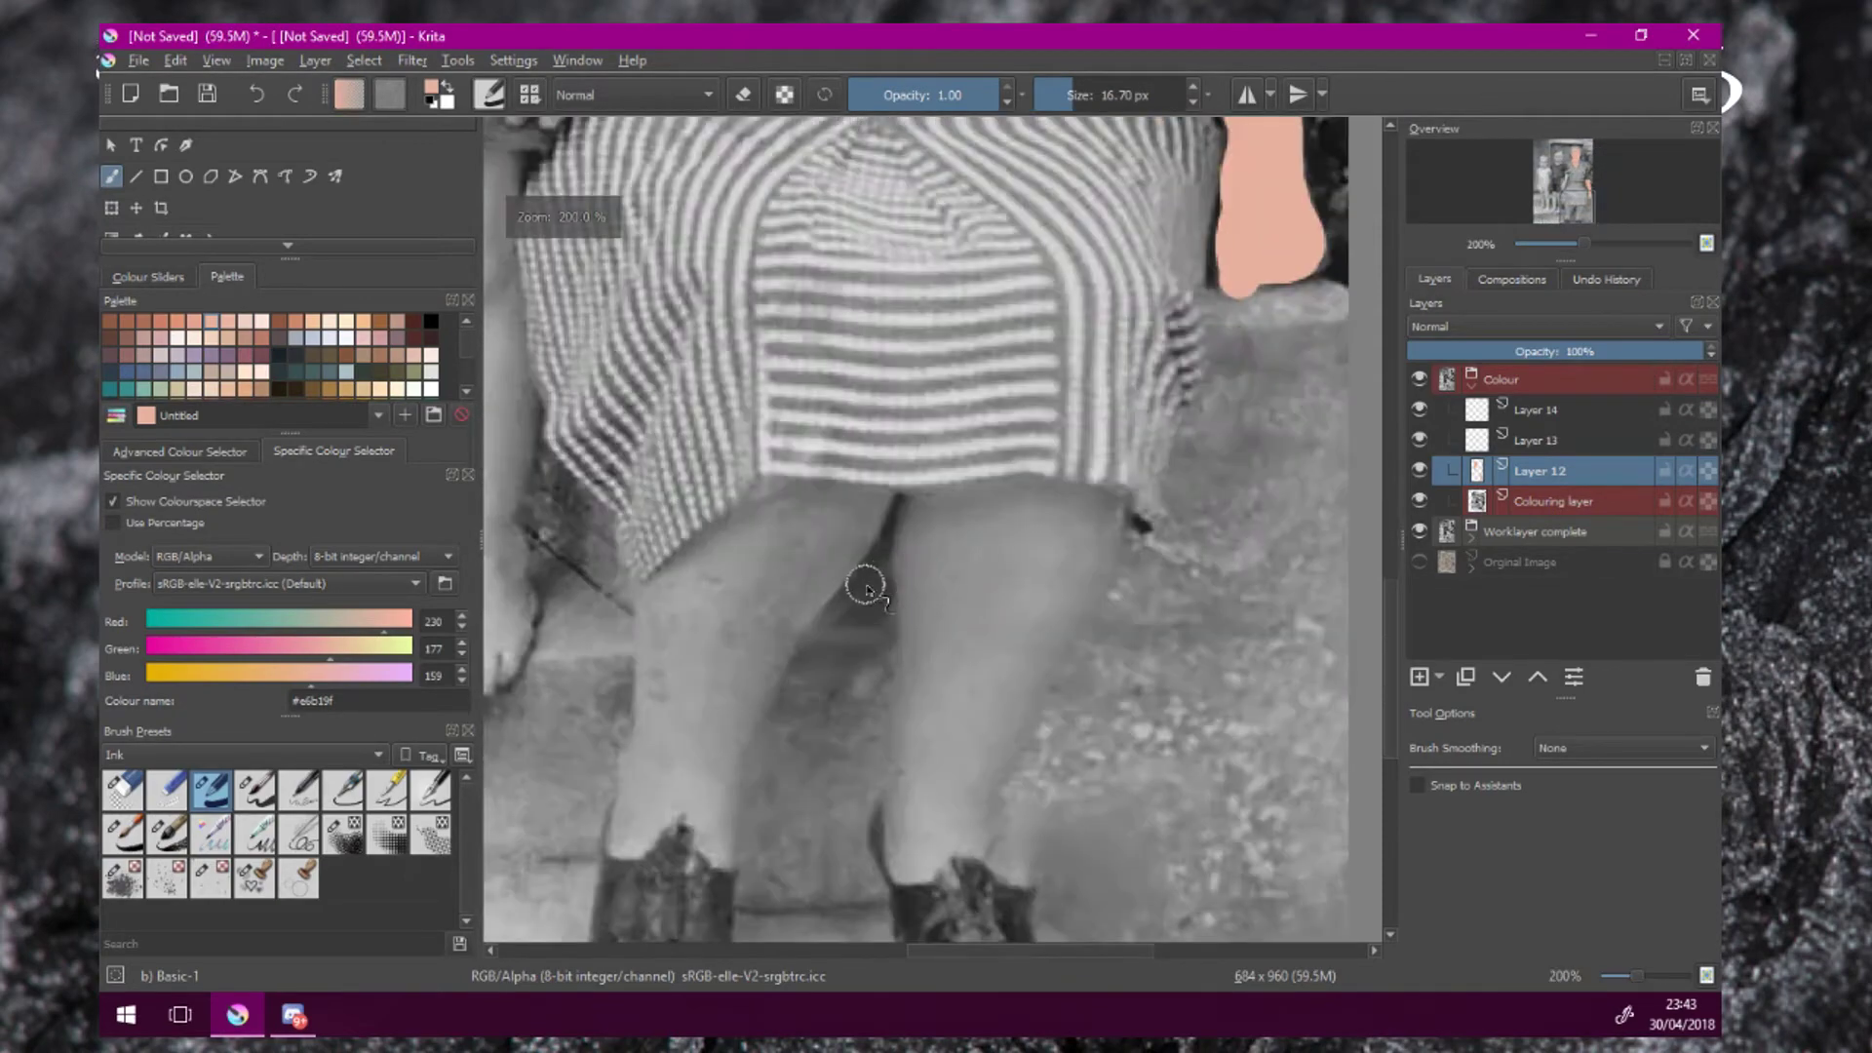
pyautogui.moveTo(990, 286)
pyautogui.mouseDown()
pyautogui.moveTo(918, 276)
pyautogui.moveTo(800, 316)
pyautogui.moveTo(694, 408)
pyautogui.moveTo(689, 585)
pyautogui.moveTo(651, 757)
pyautogui.moveTo(730, 681)
pyautogui.moveTo(761, 731)
pyautogui.moveTo(745, 698)
pyautogui.moveTo(789, 735)
pyautogui.moveTo(809, 555)
pyautogui.moveTo(980, 308)
pyautogui.moveTo(892, 409)
pyautogui.moveTo(933, 325)
pyautogui.moveTo(826, 322)
pyautogui.moveTo(864, 300)
pyautogui.moveTo(836, 398)
pyautogui.moveTo(870, 375)
pyautogui.moveTo(774, 515)
pyautogui.moveTo(795, 425)
pyautogui.moveTo(778, 368)
pyautogui.moveTo(703, 520)
pyautogui.moveTo(702, 553)
pyautogui.moveTo(754, 445)
pyautogui.moveTo(728, 666)
pyautogui.moveTo(754, 597)
pyautogui.moveTo(675, 686)
pyautogui.moveTo(644, 756)
pyautogui.moveTo(692, 532)
pyautogui.mouseUp()
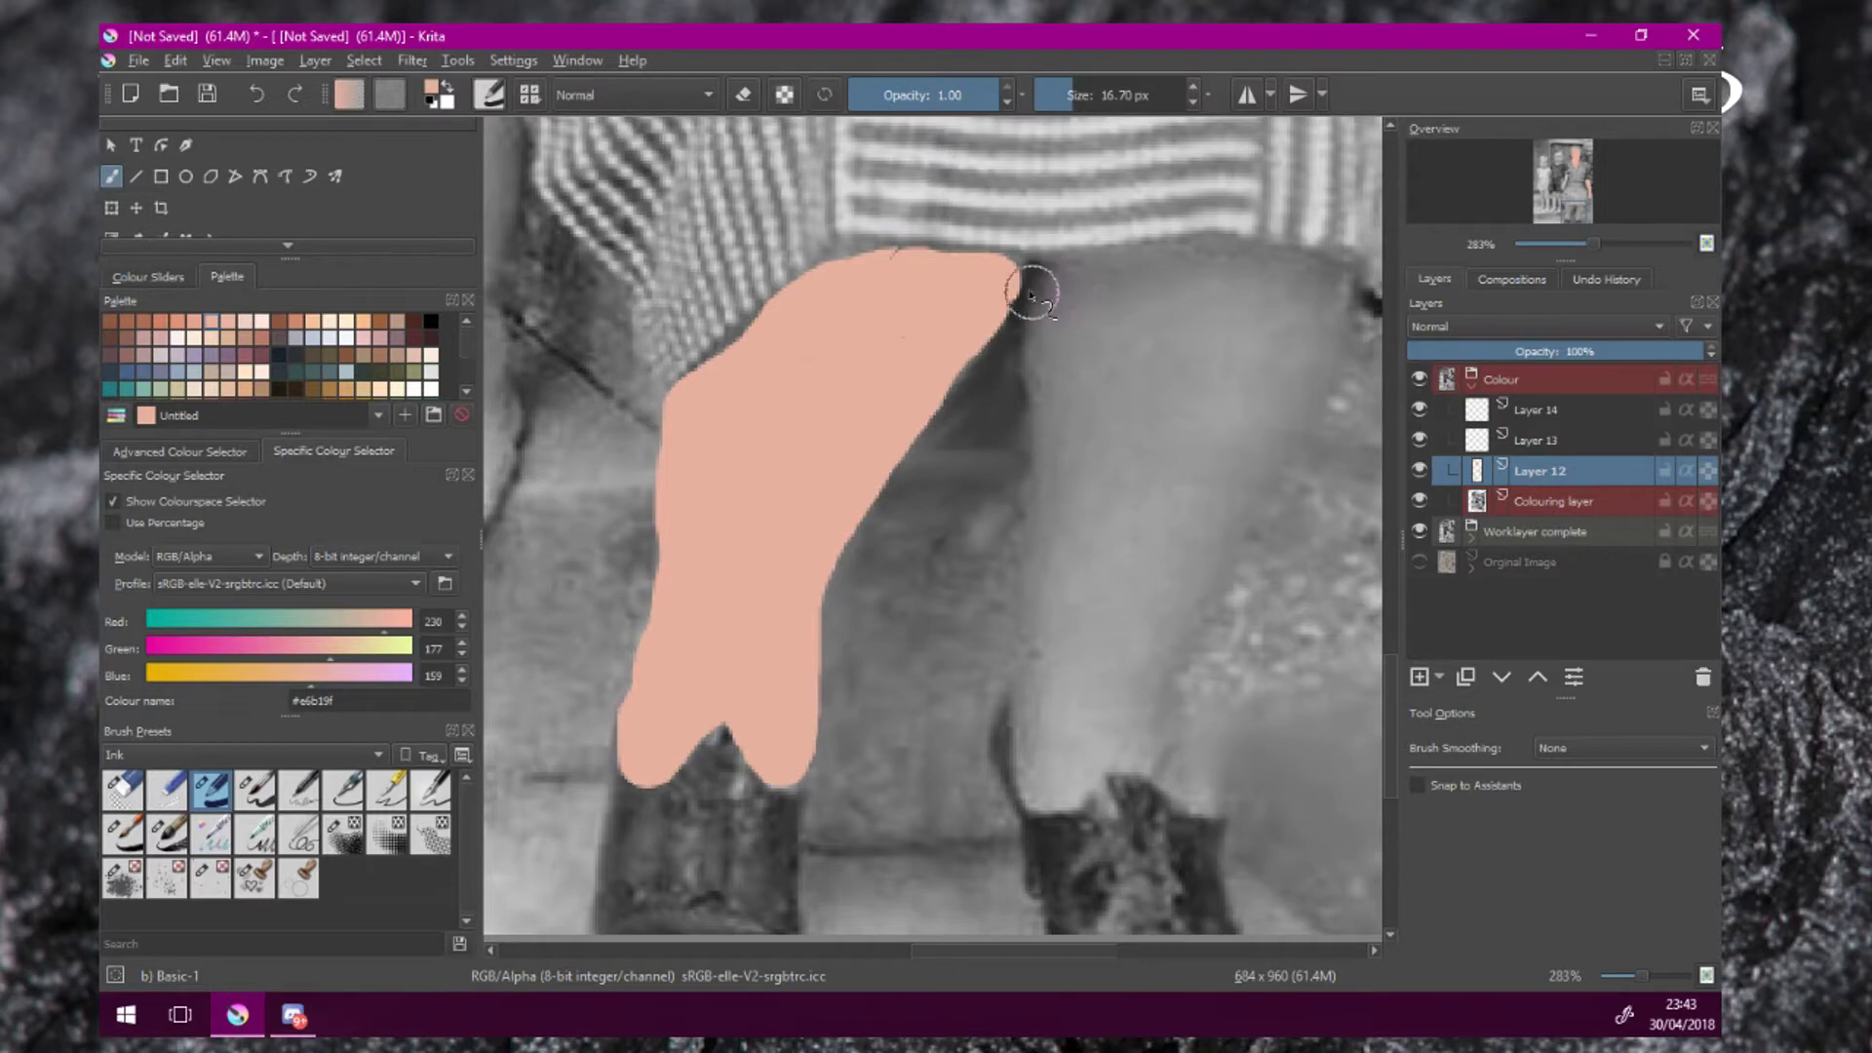
pyautogui.moveTo(1077, 286)
pyautogui.mouseDown()
pyautogui.moveTo(1051, 389)
pyautogui.moveTo(1039, 749)
pyautogui.moveTo(1059, 793)
pyautogui.moveTo(1081, 748)
pyautogui.moveTo(1166, 770)
pyautogui.moveTo(1171, 608)
pyautogui.moveTo(1317, 286)
pyautogui.moveTo(1117, 284)
pyautogui.moveTo(1091, 474)
pyautogui.moveTo(1188, 330)
pyautogui.moveTo(1129, 336)
pyautogui.moveTo(1280, 326)
pyautogui.moveTo(1155, 499)
pyautogui.moveTo(1192, 362)
pyautogui.moveTo(1090, 573)
pyautogui.moveTo(1079, 715)
pyautogui.moveTo(1126, 634)
pyautogui.moveTo(1127, 701)
pyautogui.moveTo(1092, 523)
pyautogui.moveTo(1238, 347)
pyautogui.mouseUp()
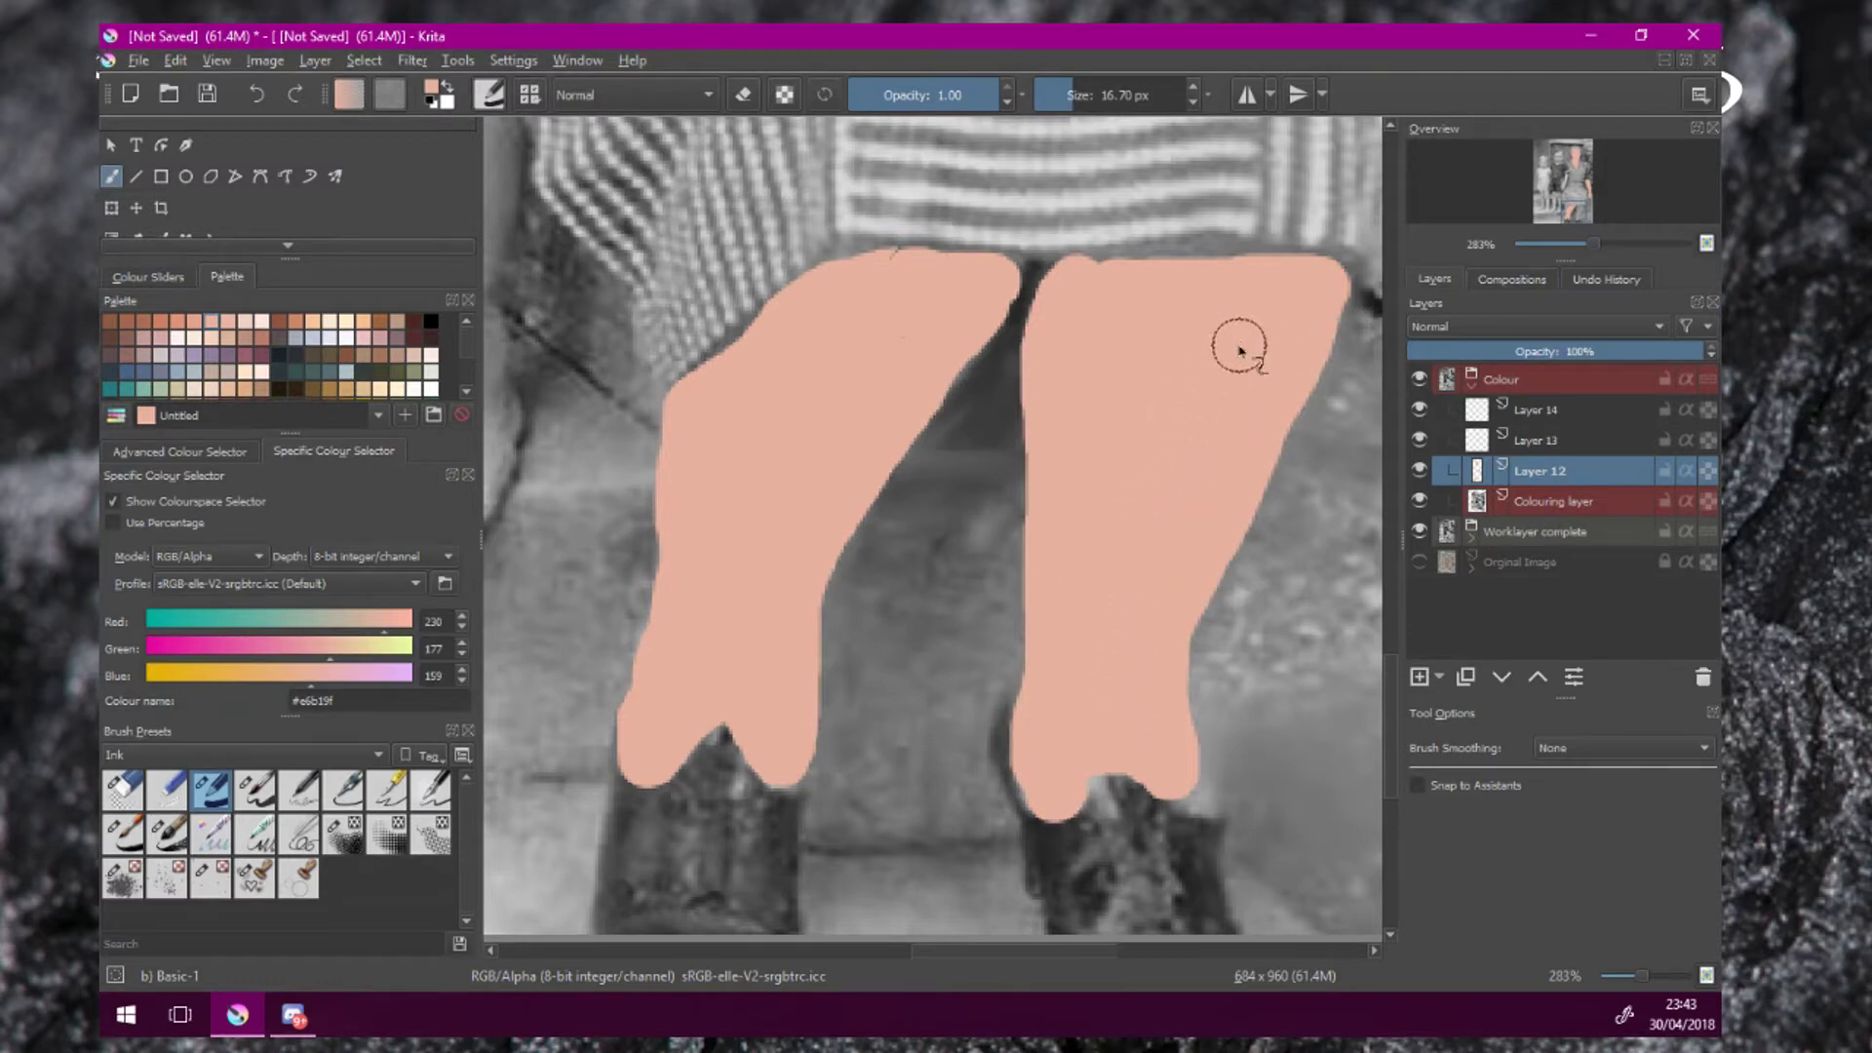
pyautogui.moveTo(934, 312)
pyautogui.mouseDown()
pyautogui.moveTo(864, 273)
pyautogui.moveTo(731, 368)
pyautogui.moveTo(798, 364)
pyautogui.moveTo(995, 285)
pyautogui.moveTo(898, 280)
pyautogui.mouseUp()
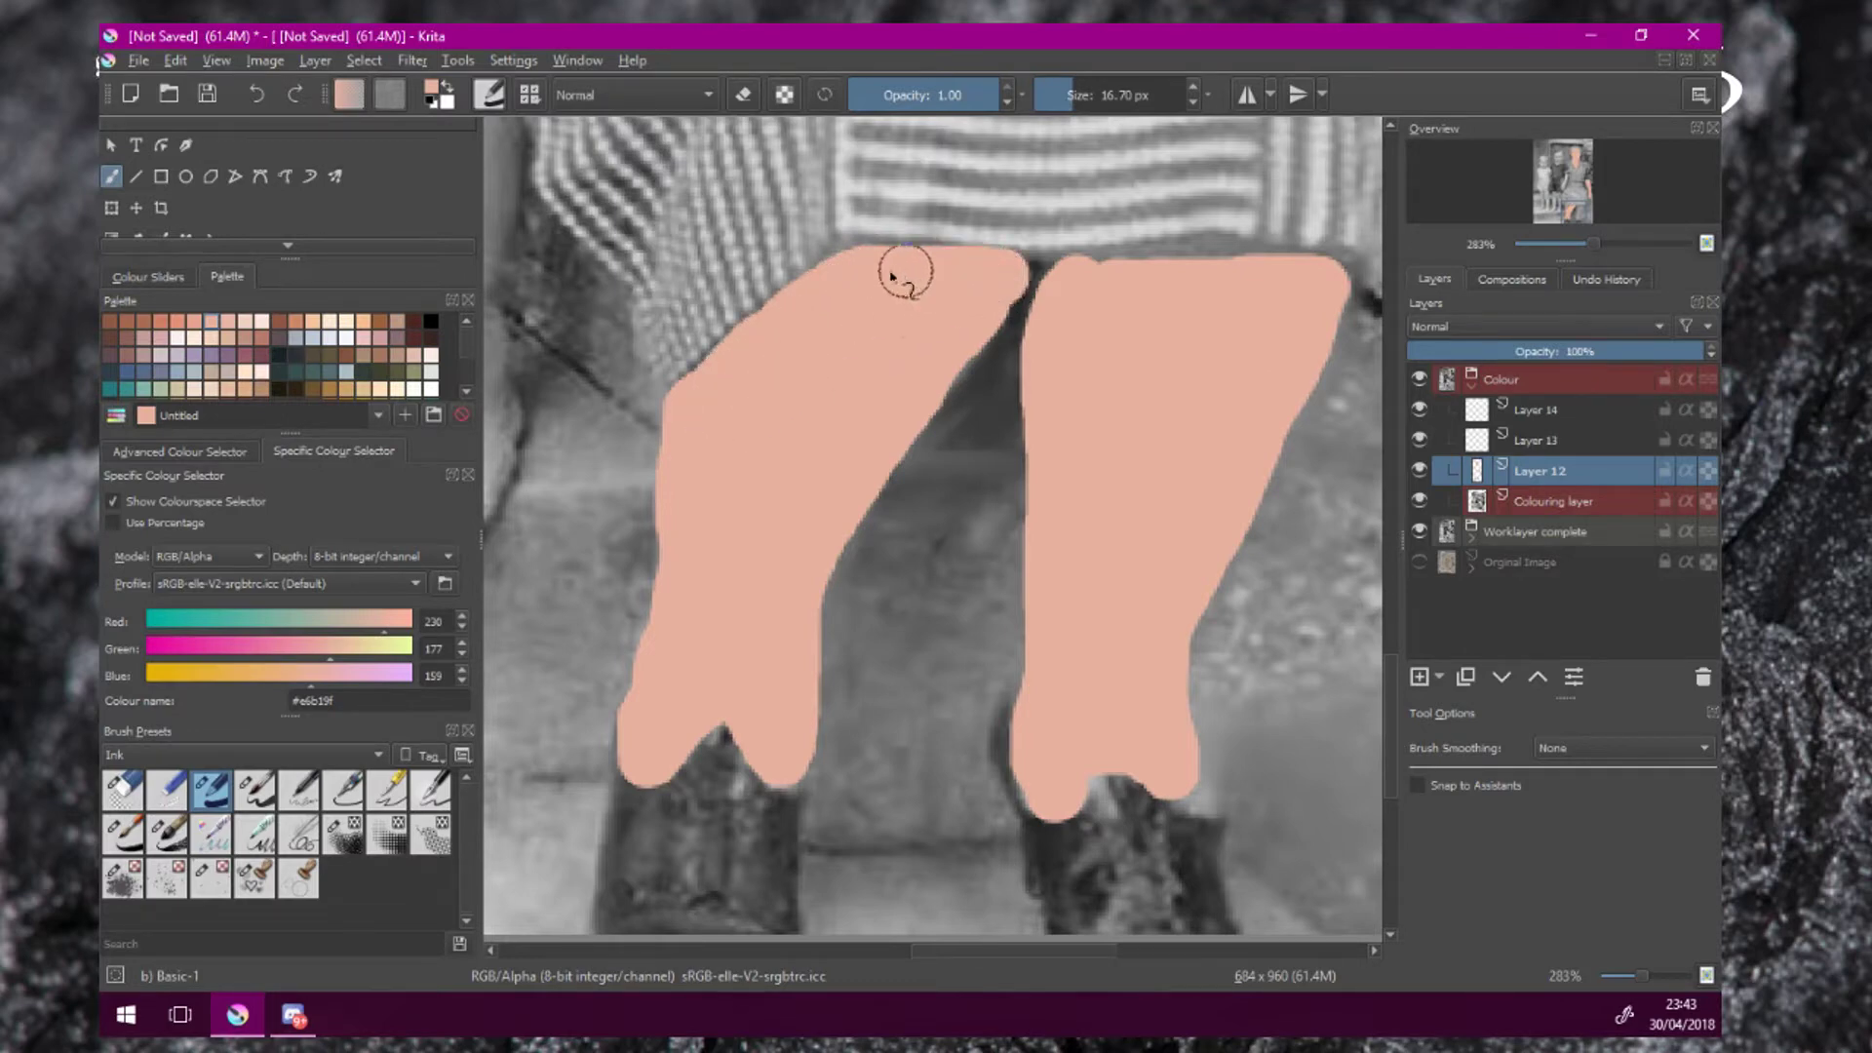
pyautogui.moveTo(1132, 293)
pyautogui.mouseDown()
pyautogui.moveTo(1234, 284)
pyautogui.moveTo(1103, 288)
pyautogui.moveTo(1330, 284)
pyautogui.moveTo(1307, 313)
pyautogui.mouseUp()
pyautogui.moveTo(1182, 794)
pyautogui.mouseDown()
pyautogui.moveTo(1113, 764)
pyautogui.moveTo(1088, 781)
pyautogui.moveTo(1098, 808)
pyautogui.moveTo(1041, 776)
pyautogui.mouseUp()
# Lower Layer 12's opacity to 42% and erase skin tone spilling past the leg edges with the brush at 8.36 px.
pyautogui.moveTo(1602, 351); pyautogui.dragTo(1536, 357)
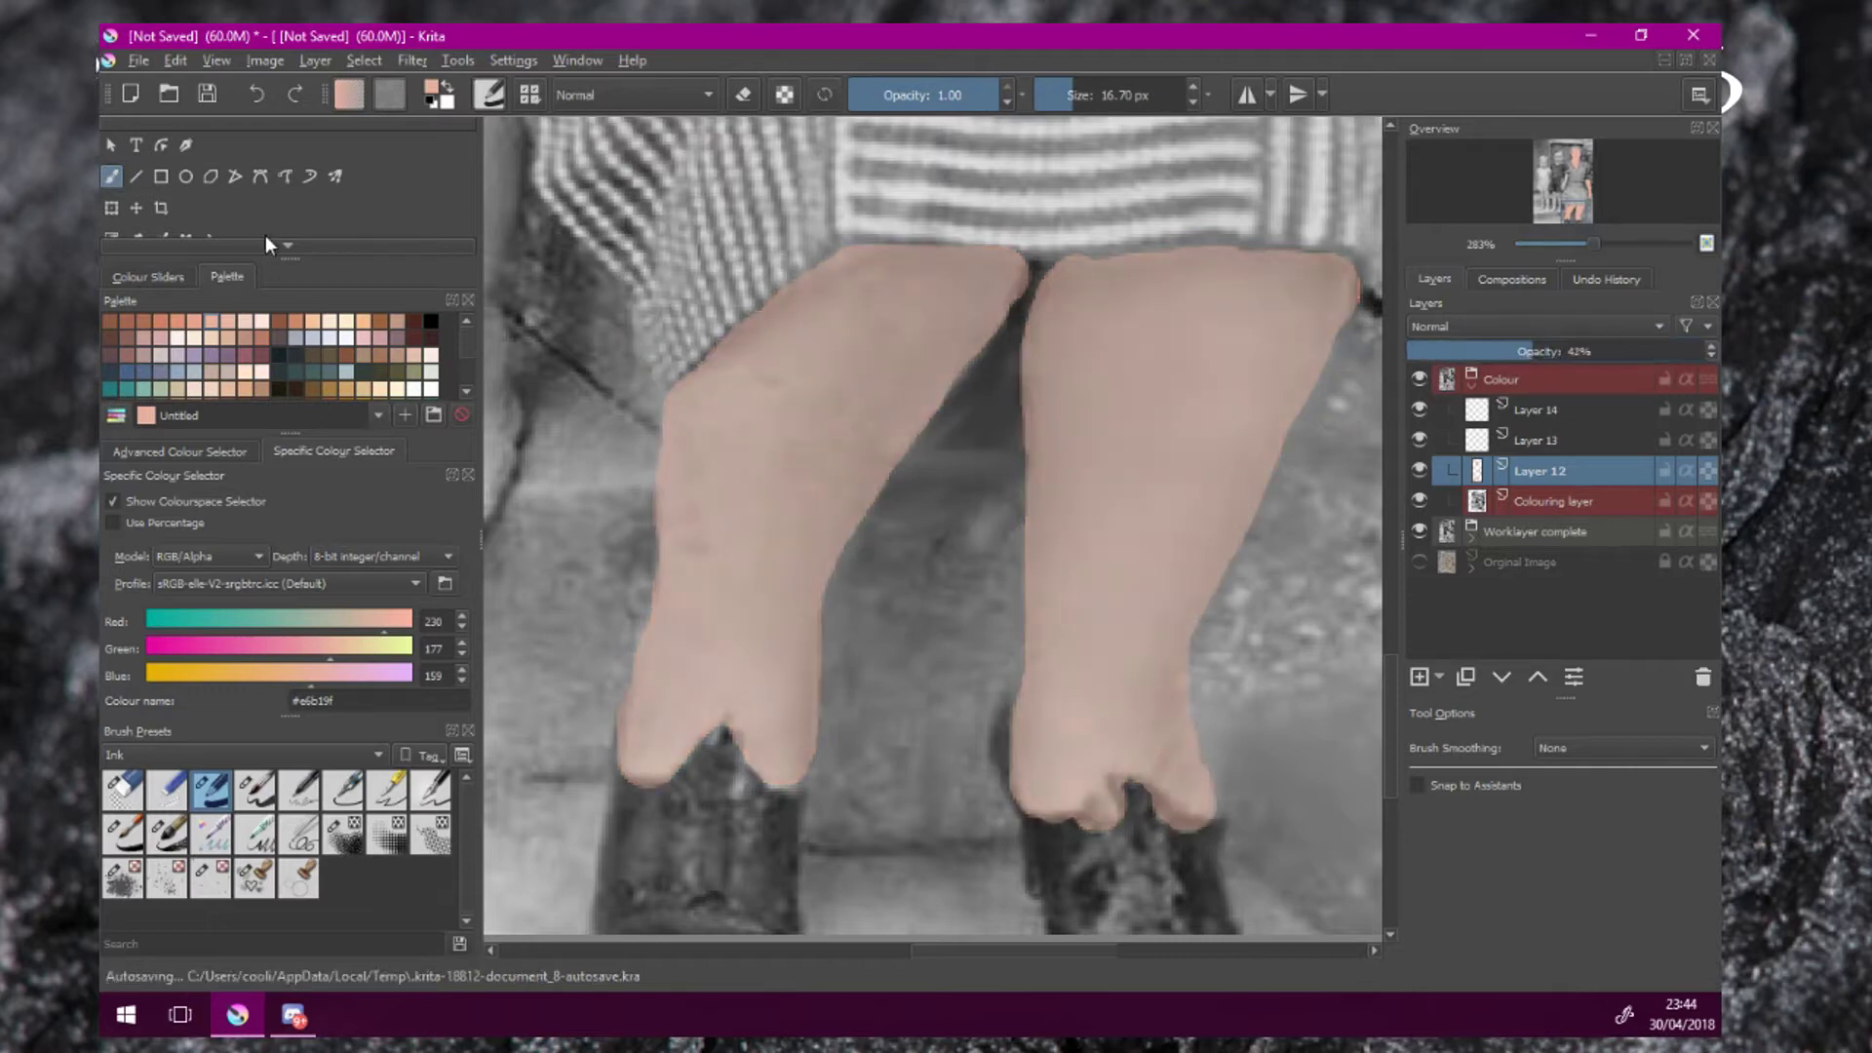
pyautogui.click(743, 95)
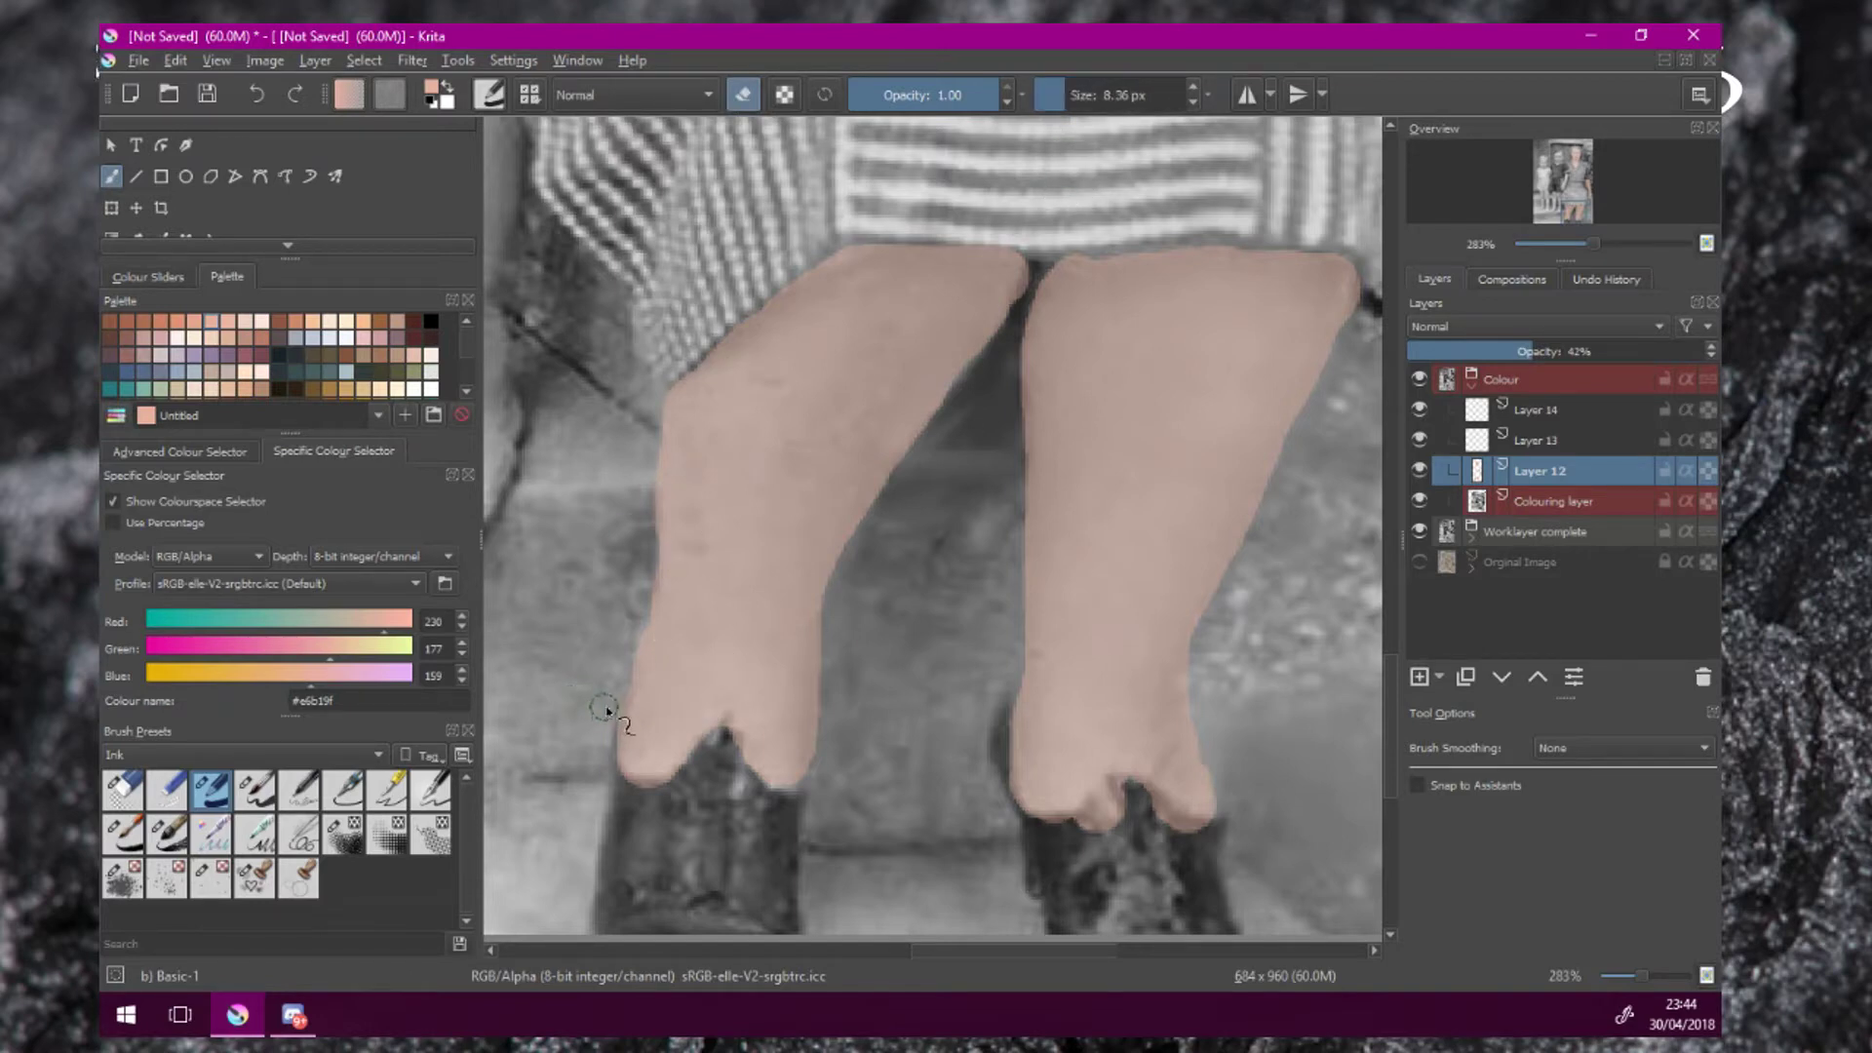
pyautogui.scroll(2, 613, 620)
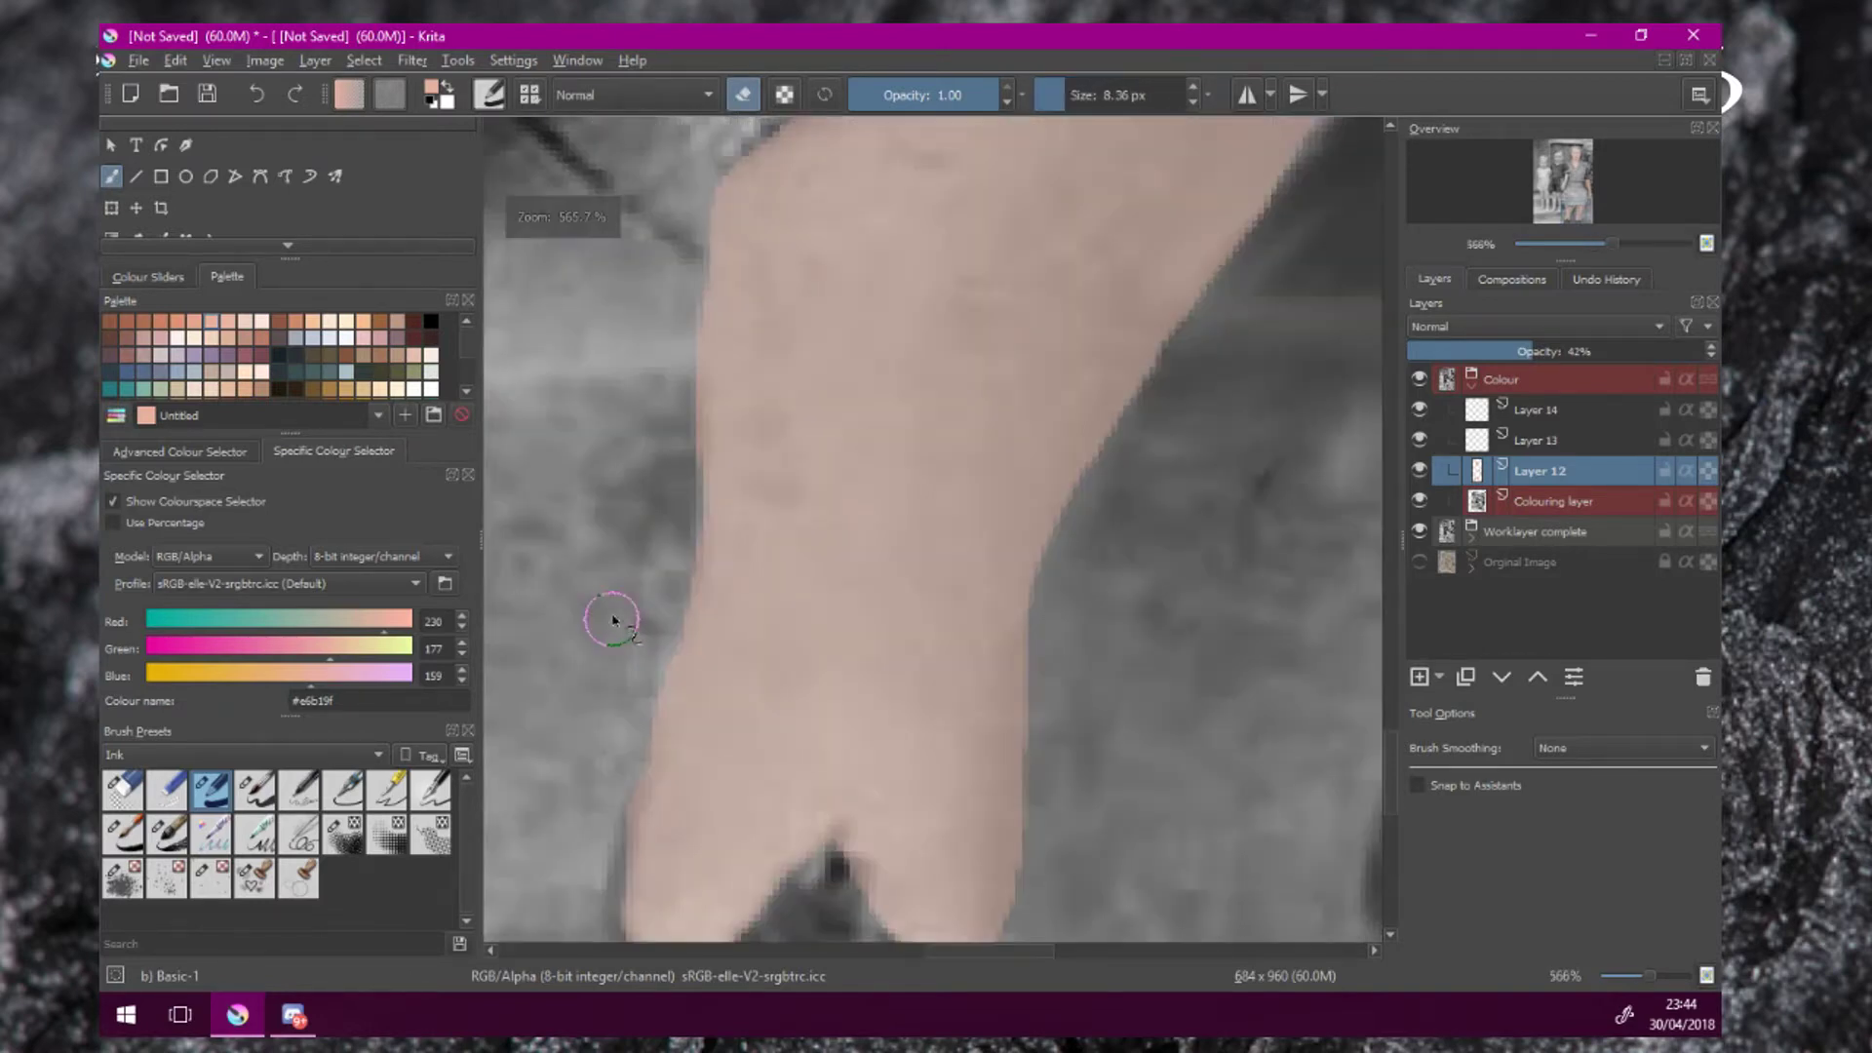
pyautogui.moveTo(1187, 554); pyautogui.dragTo(929, 996)
# Erase the skin tone overlapping the dress hem and the dark gap between the woman's knees.
pyautogui.scroll(1, 1180, 364)
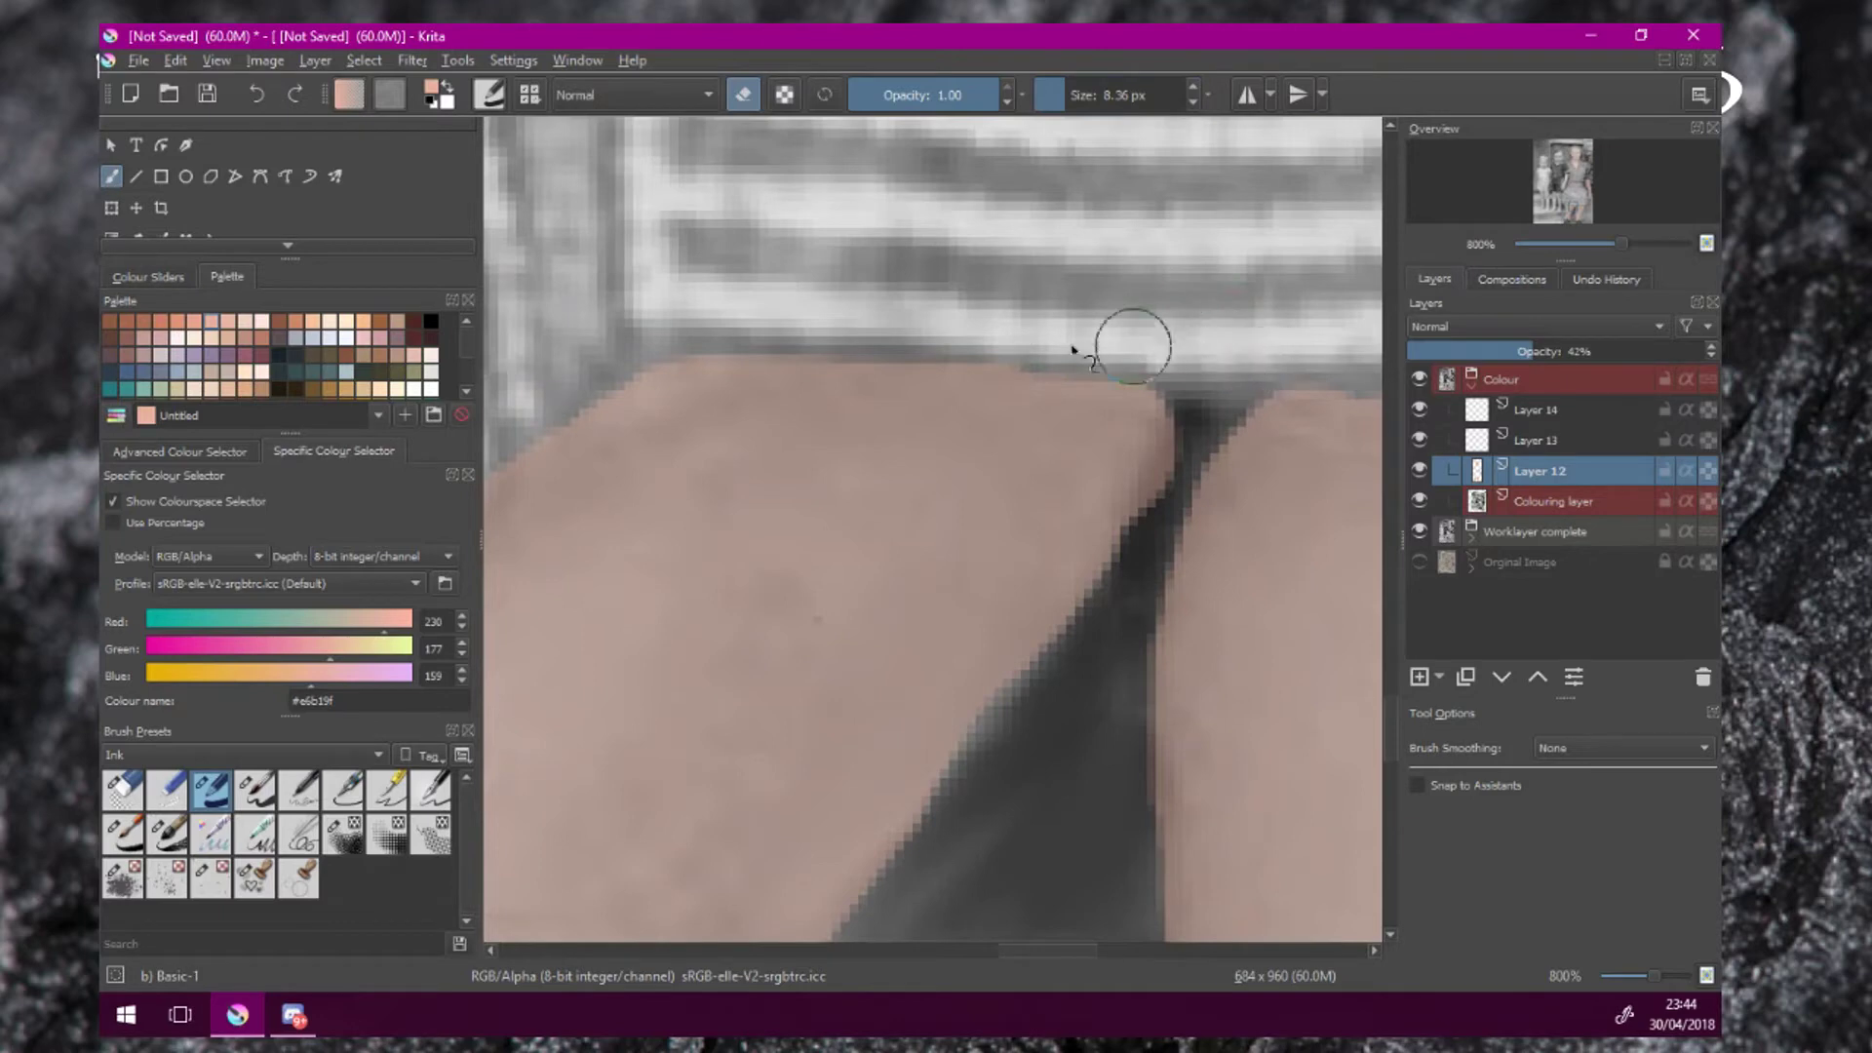
pyautogui.moveTo(848, 336); pyautogui.dragTo(702, 300)
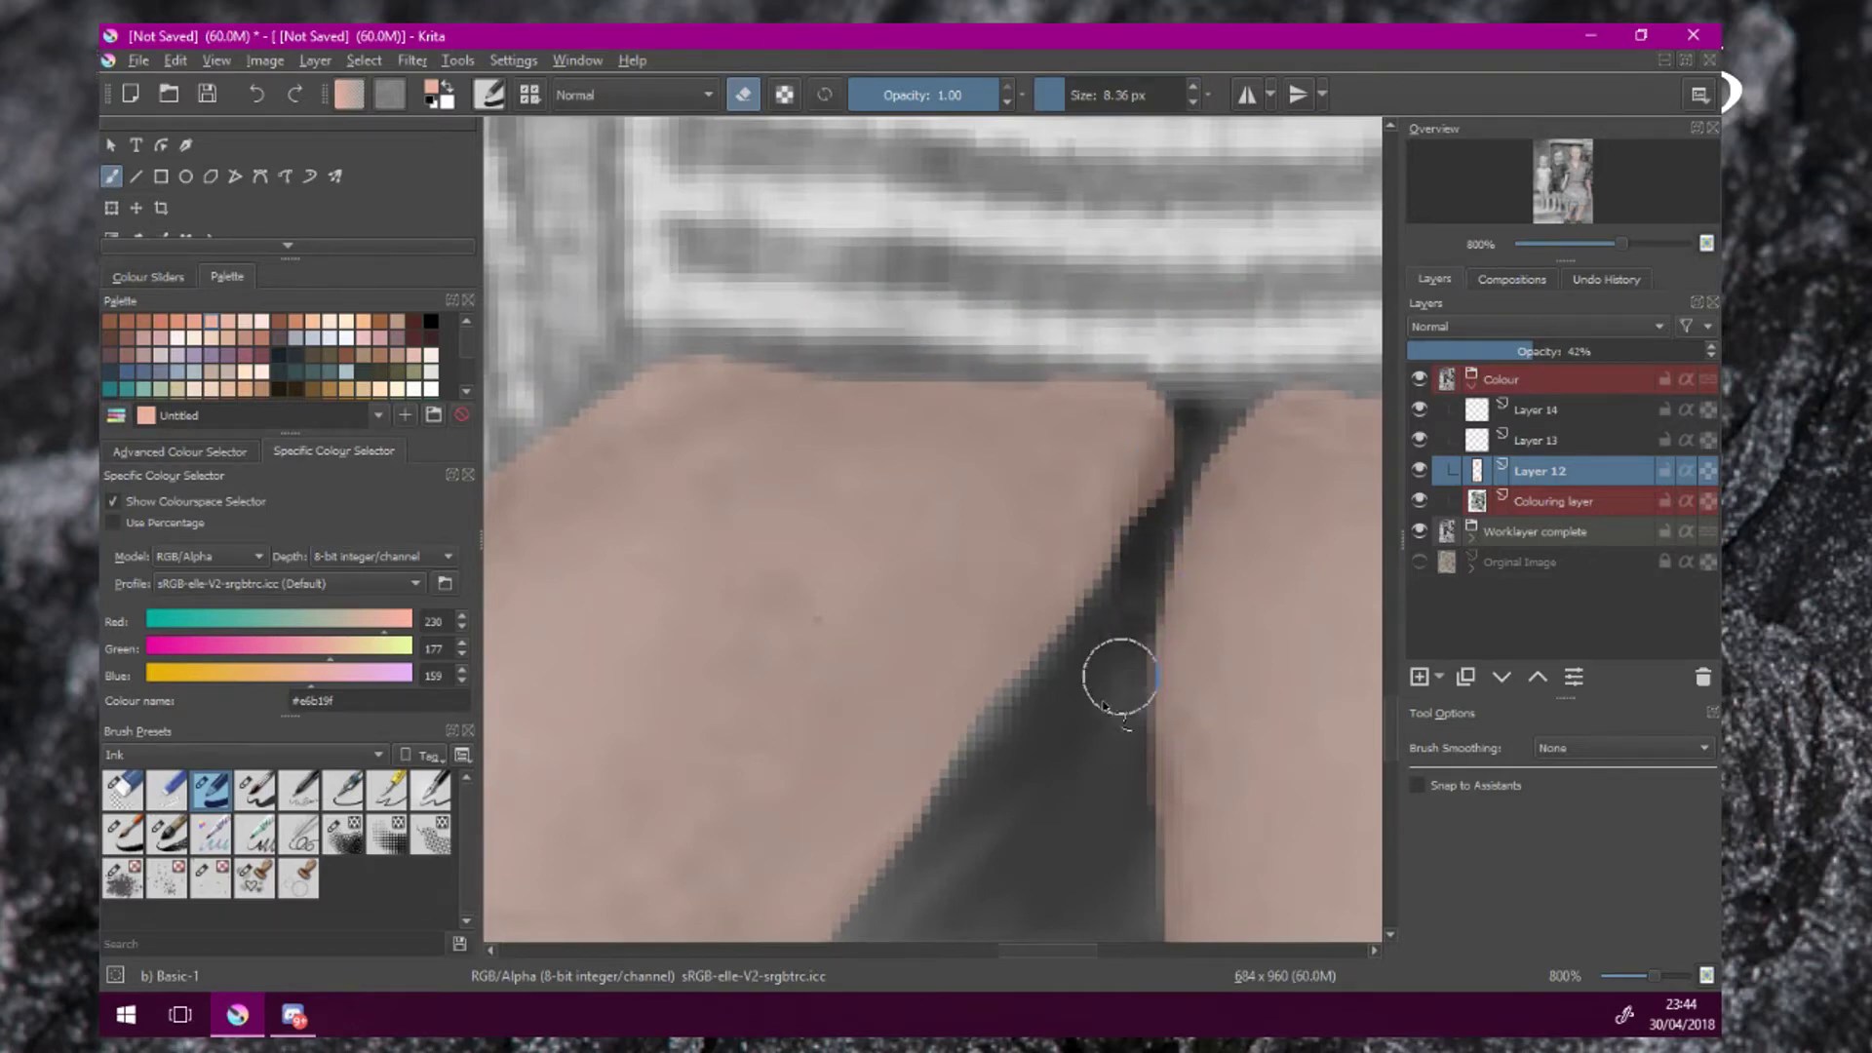
pyautogui.moveTo(1063, 658)
pyautogui.mouseDown()
pyautogui.moveTo(975, 459)
pyautogui.moveTo(843, 377)
pyautogui.mouseUp()
pyautogui.moveTo(1083, 326)
pyautogui.mouseDown()
pyautogui.moveTo(927, 401)
pyautogui.moveTo(858, 501)
pyautogui.mouseUp()
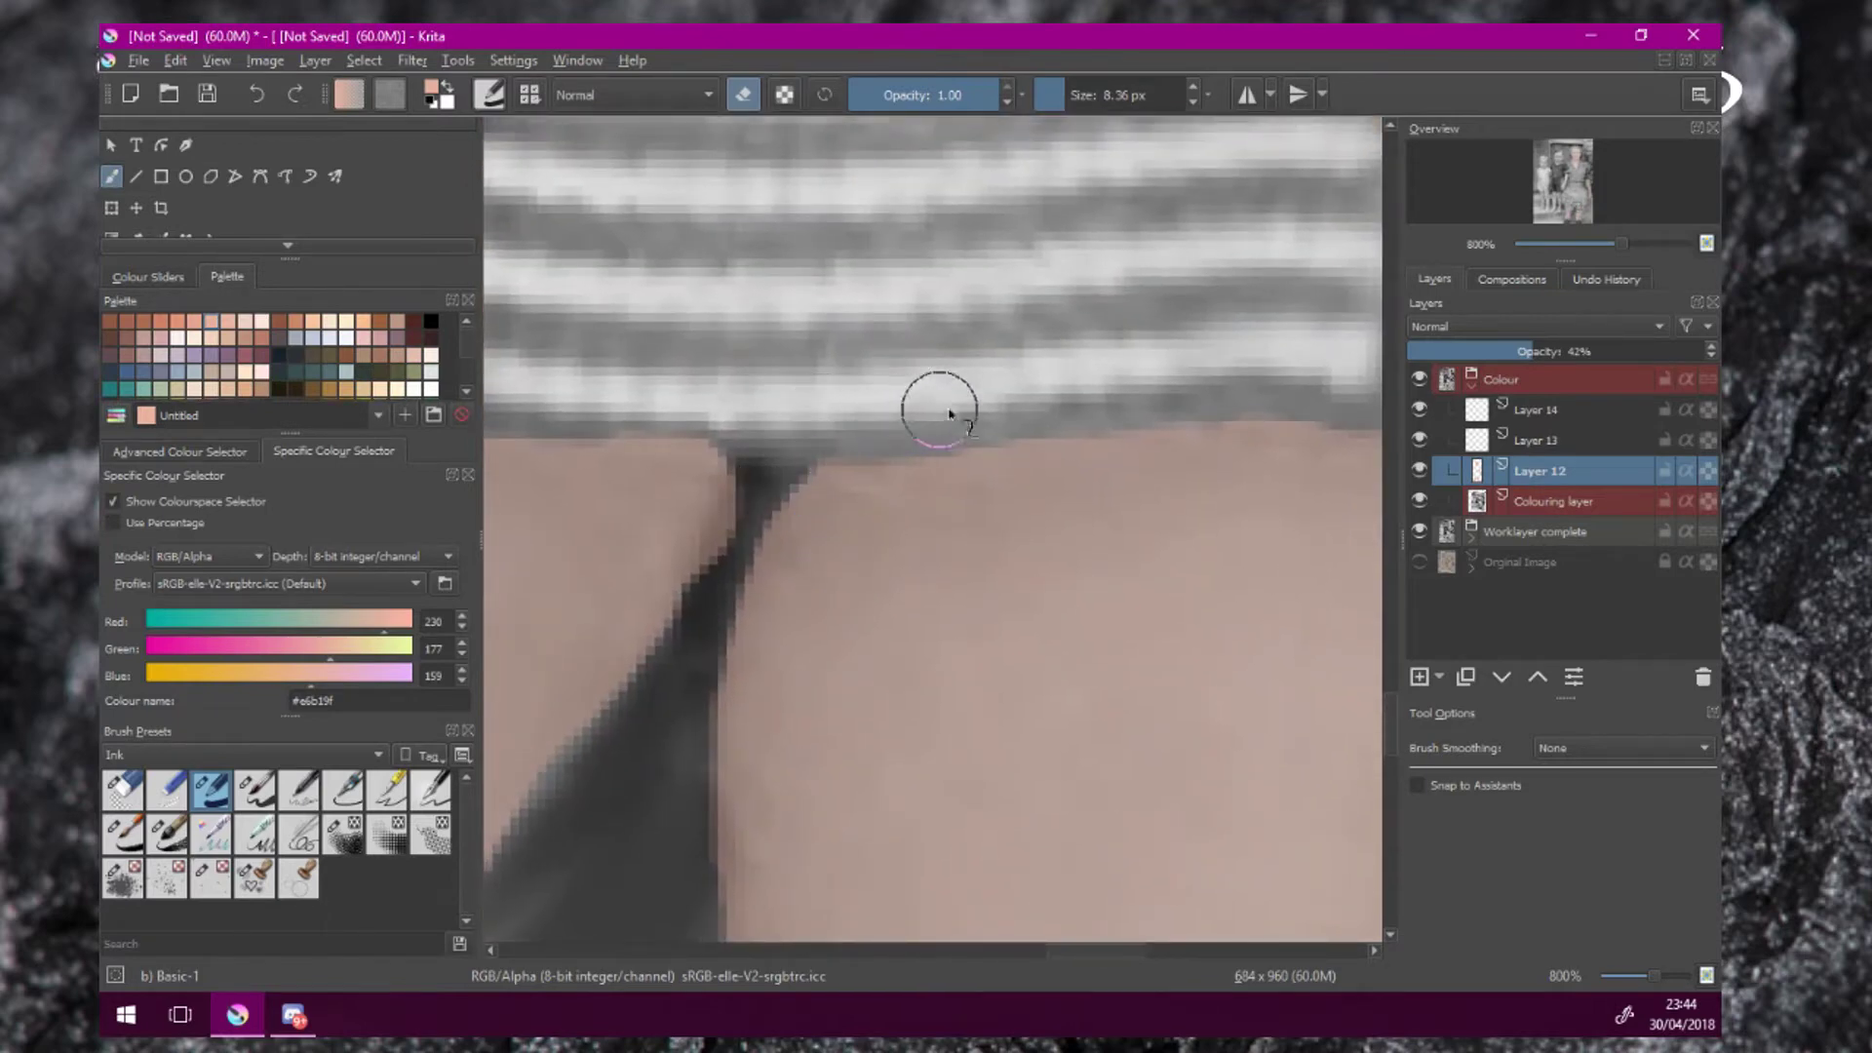
pyautogui.moveTo(1212, 334); pyautogui.dragTo(779, 381)
pyautogui.moveTo(1026, 429)
pyautogui.mouseDown()
pyautogui.moveTo(1136, 447)
pyautogui.moveTo(1267, 525)
pyautogui.moveTo(1249, 499)
pyautogui.moveTo(1124, 462)
pyautogui.moveTo(987, 447)
pyautogui.moveTo(1103, 457)
pyautogui.moveTo(1280, 540)
pyautogui.moveTo(1090, 439)
pyautogui.moveTo(784, 411)
pyautogui.mouseUp()
# Erase the skin tone spilling around the ankle and over the shoe nearer the gravel, refining the shoe's top edge at 2.47 px.
pyautogui.scroll(-5, 1230, 324)
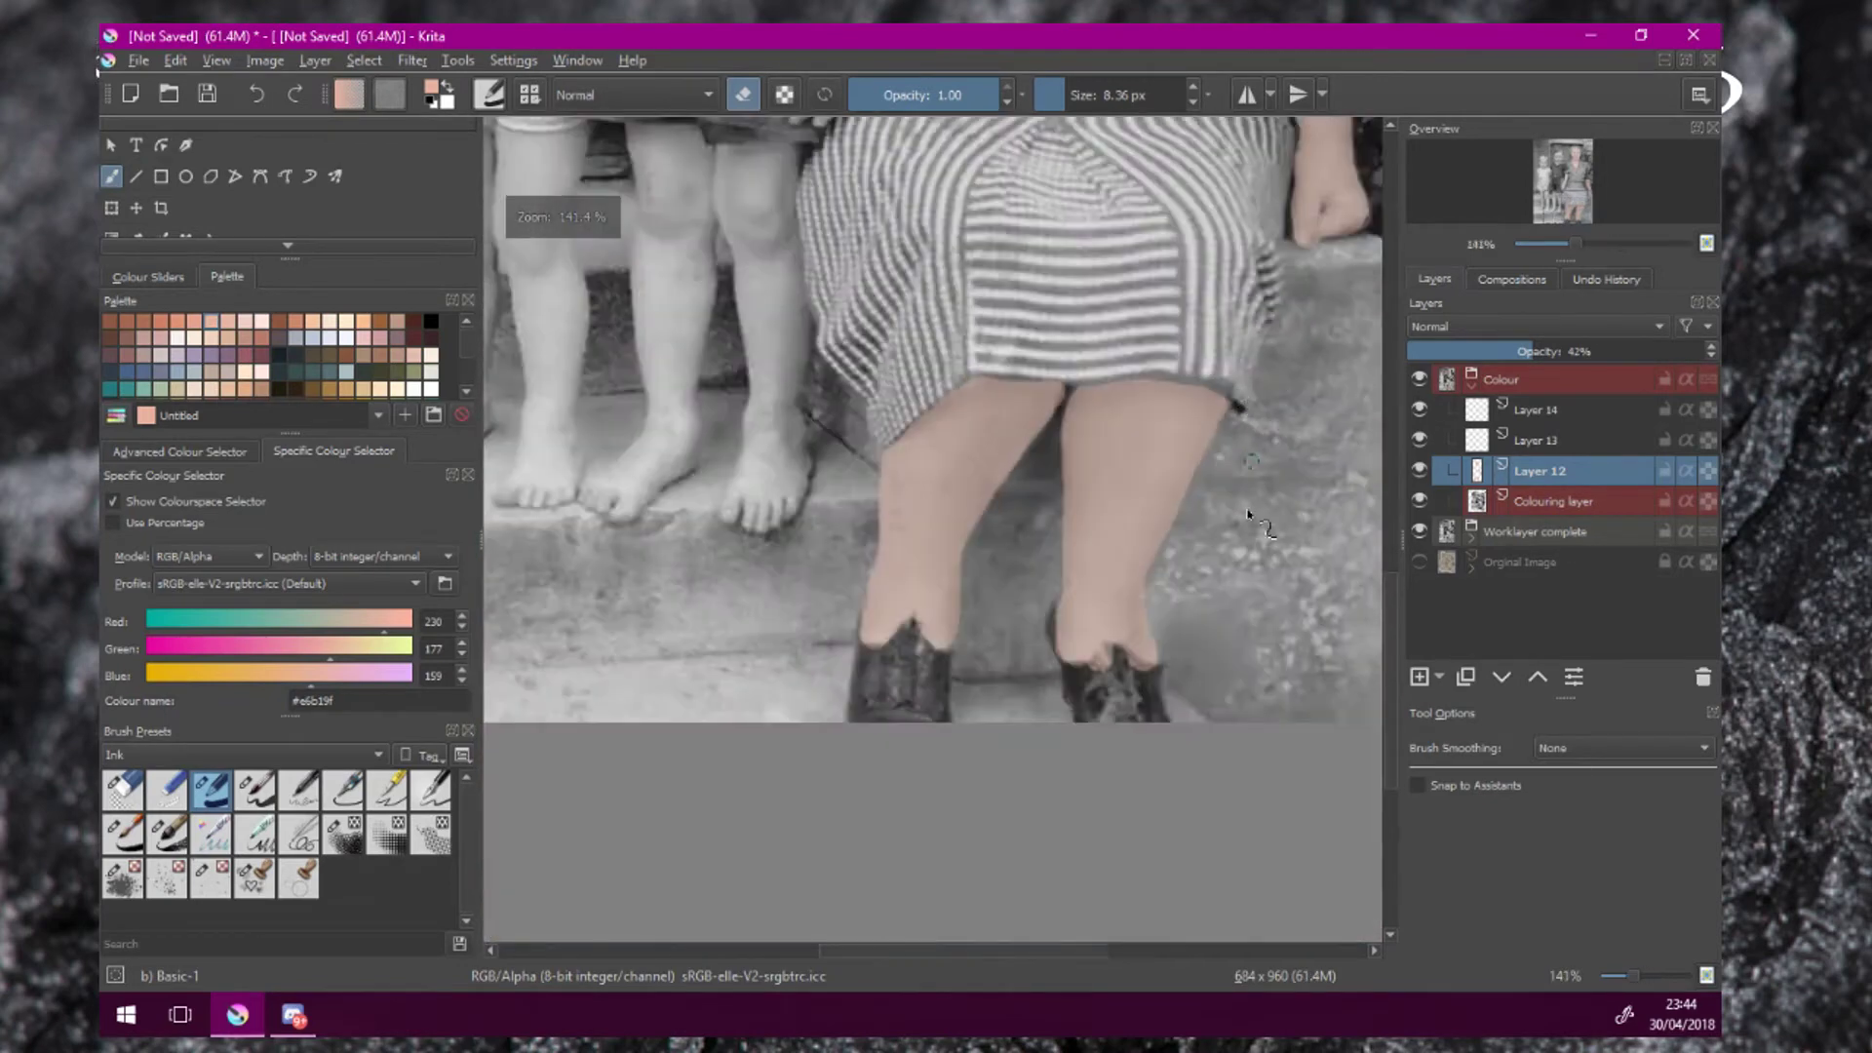
pyautogui.moveTo(1233, 517); pyautogui.dragTo(1154, 438)
pyautogui.scroll(5, 1137, 458)
pyautogui.scroll(1, 841, 653)
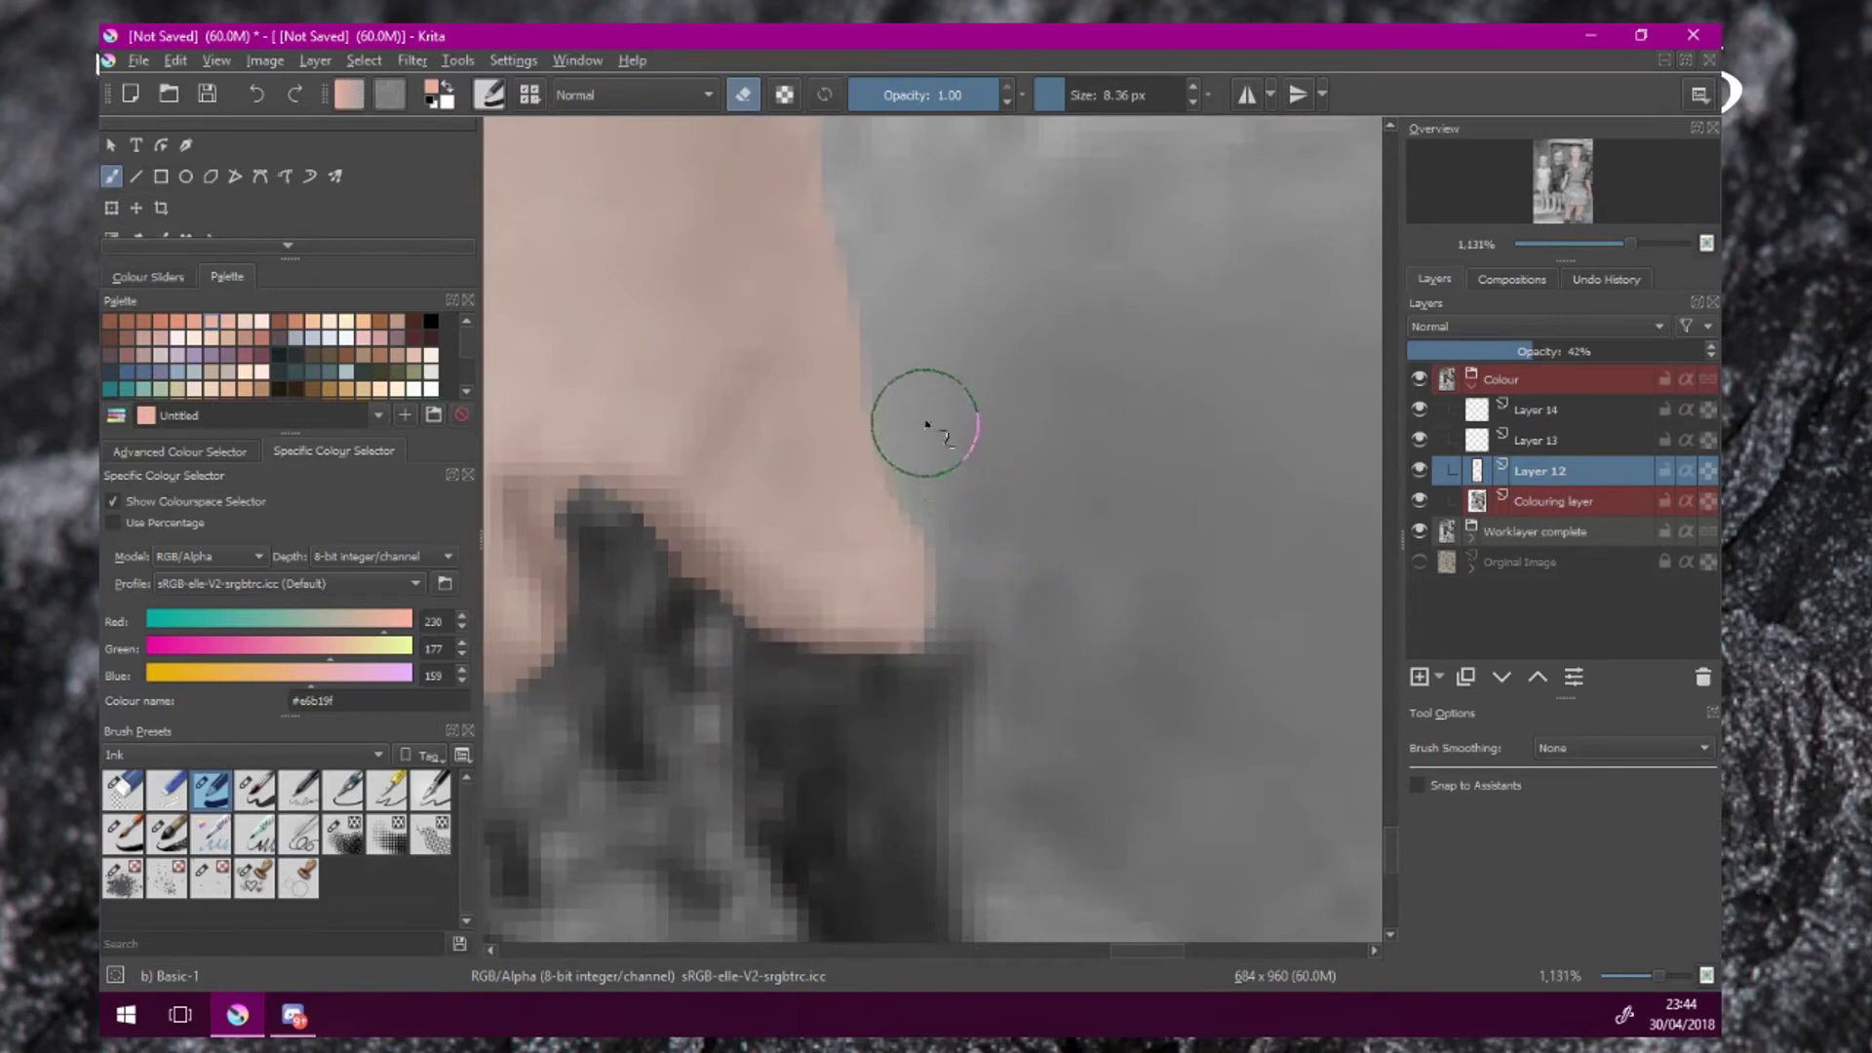
pyautogui.scroll(-1, 669, 635)
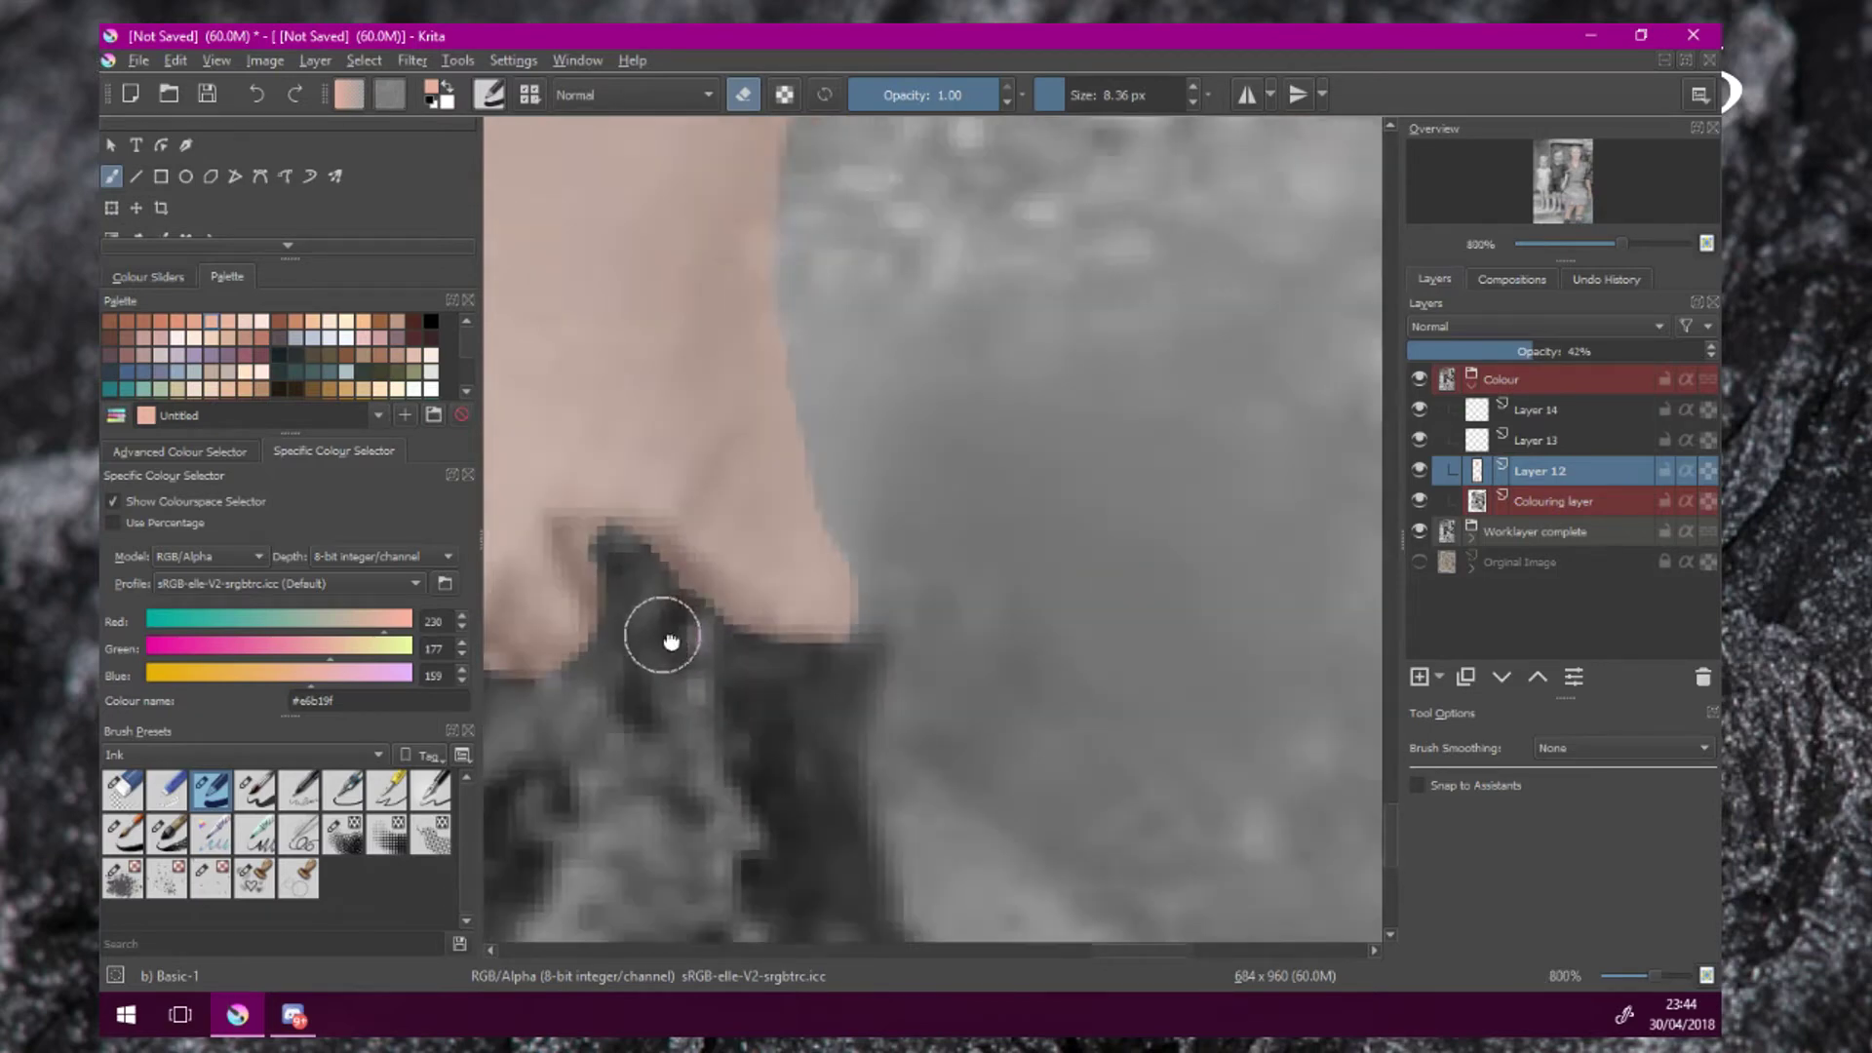
pyautogui.moveTo(669, 635); pyautogui.dragTo(1015, 635)
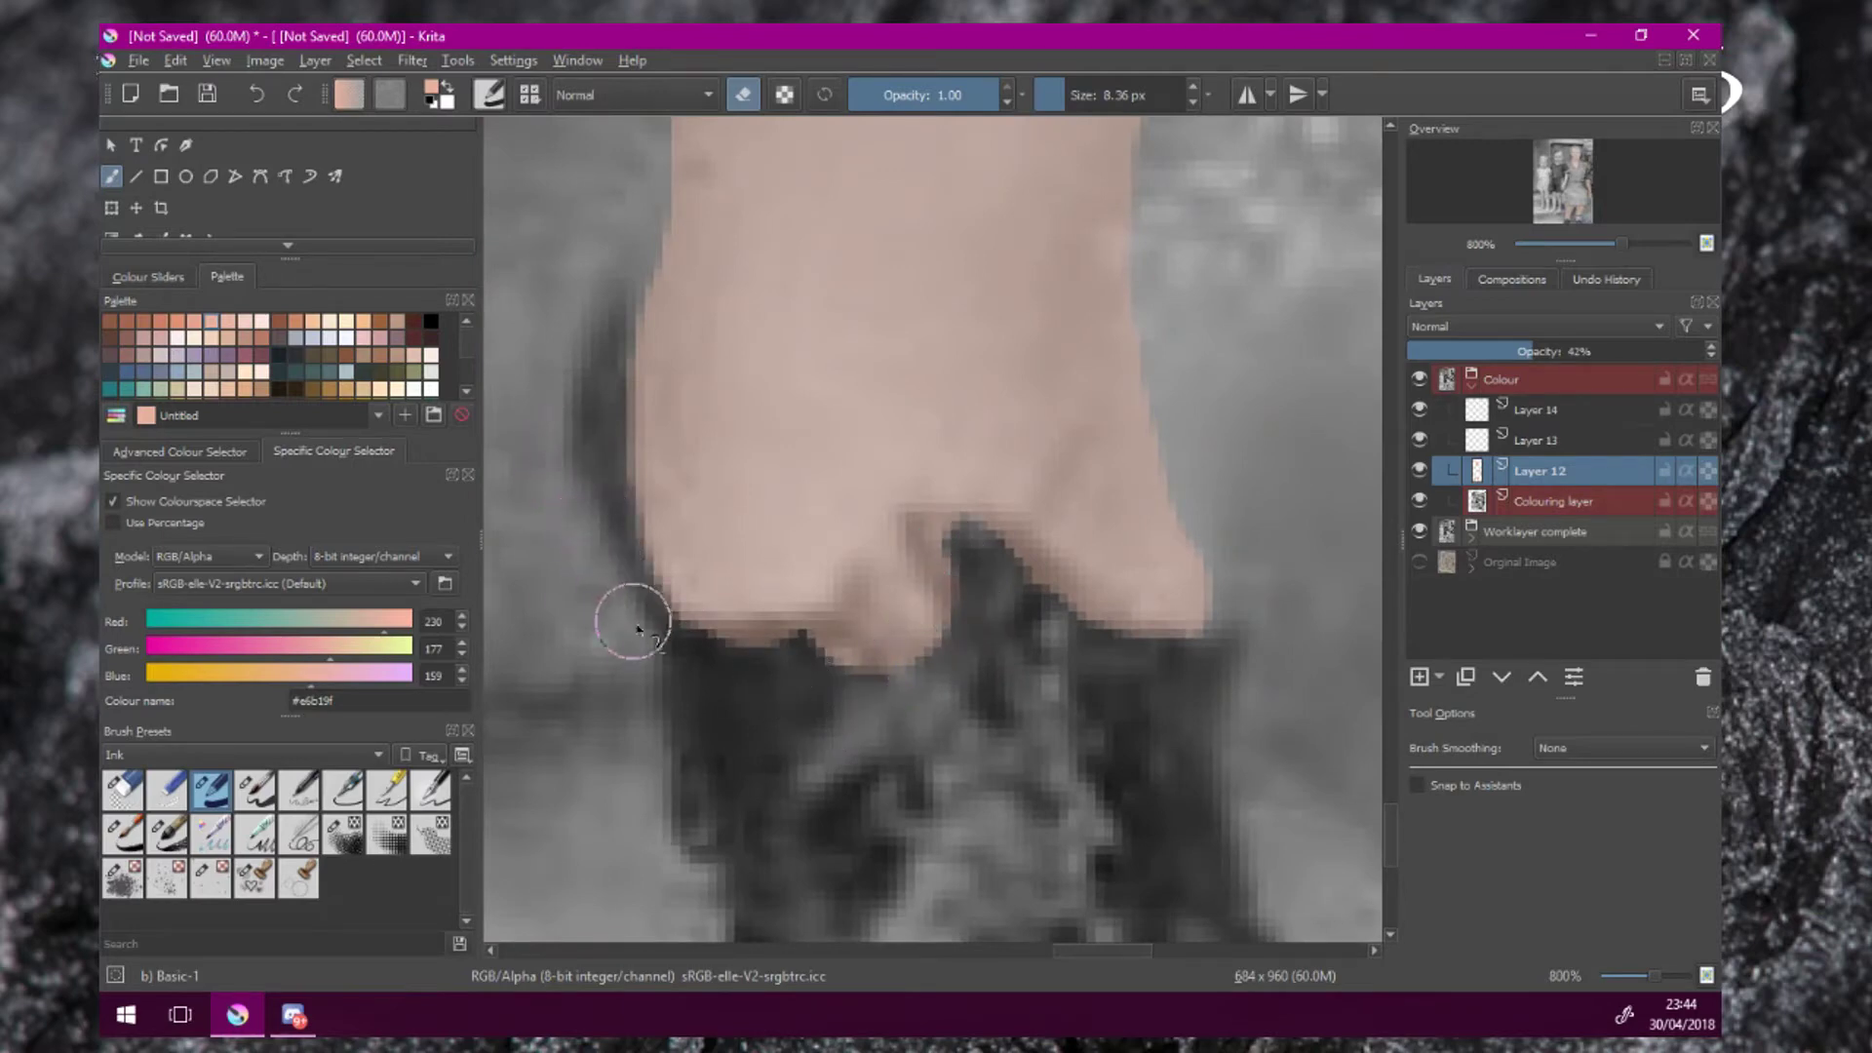
pyautogui.moveTo(627, 618)
pyautogui.mouseDown()
pyautogui.moveTo(741, 678)
pyautogui.moveTo(791, 675)
pyautogui.moveTo(723, 666)
pyautogui.moveTo(826, 663)
pyautogui.moveTo(855, 634)
pyautogui.moveTo(916, 683)
pyautogui.moveTo(869, 618)
pyautogui.mouseUp()
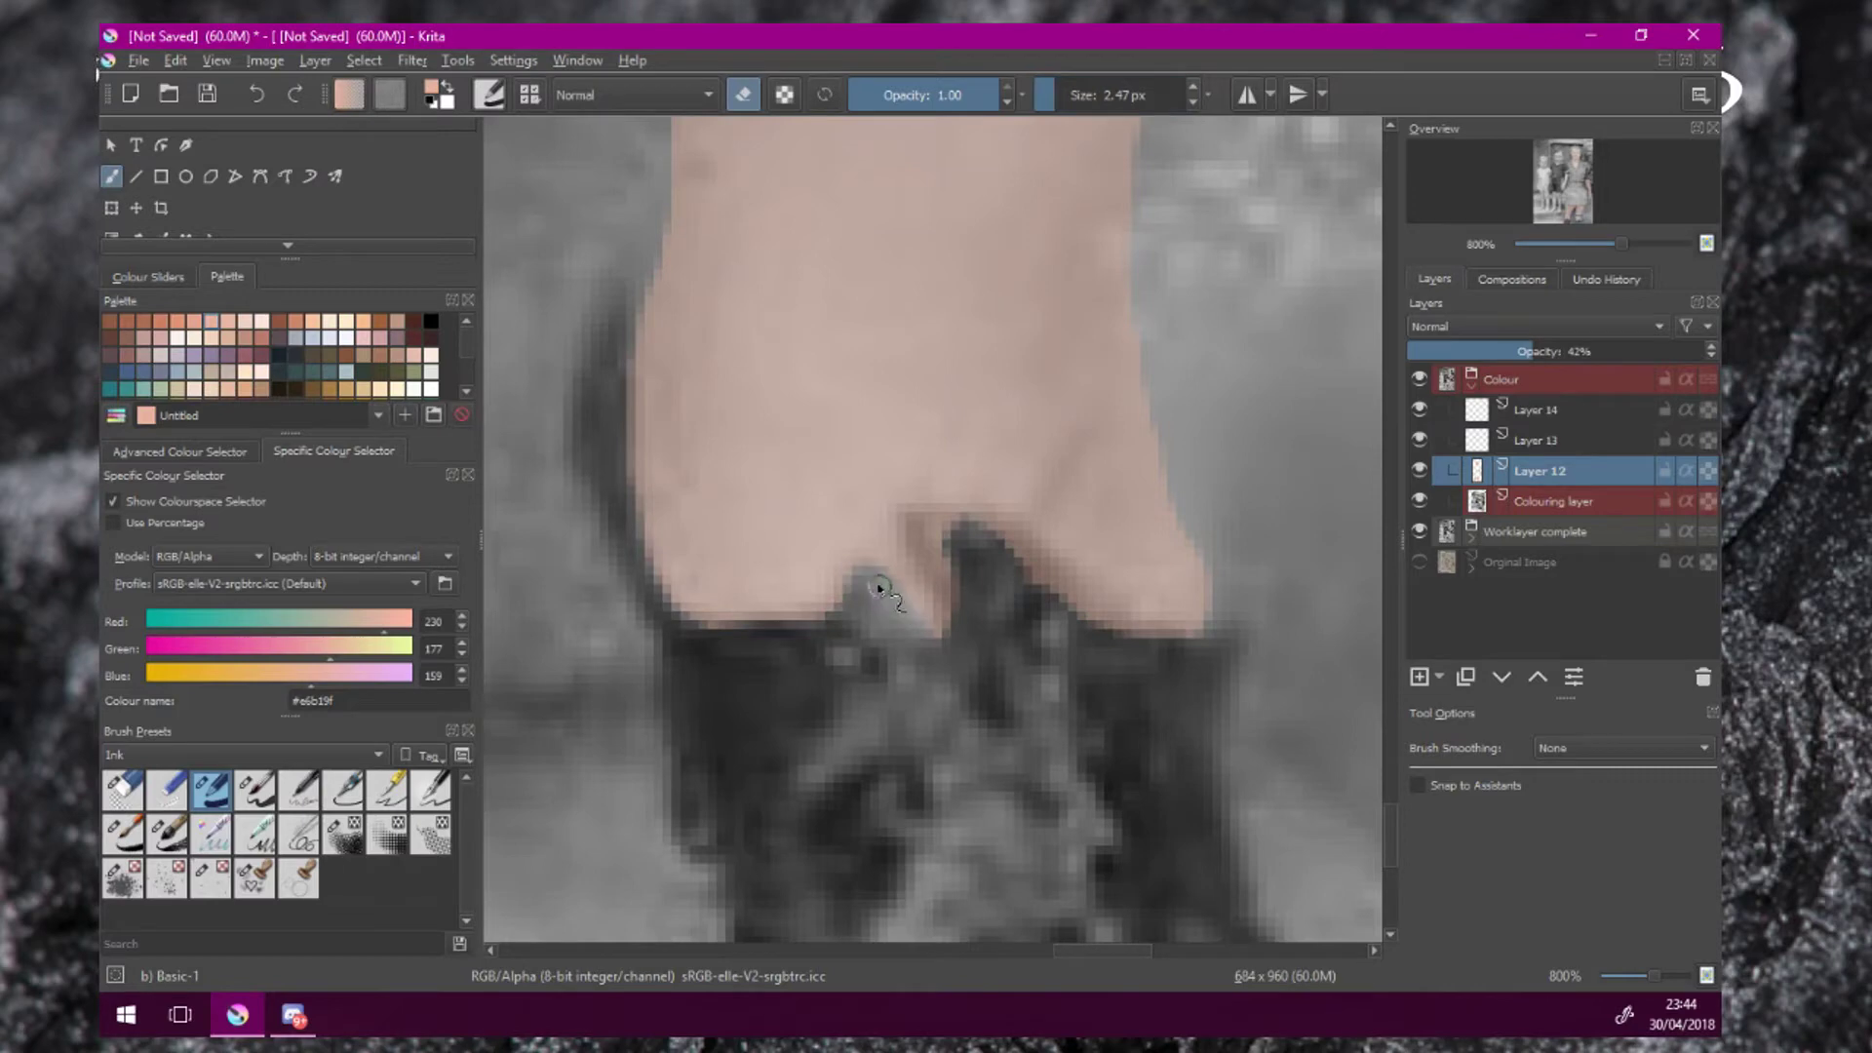
pyautogui.moveTo(959, 612)
pyautogui.mouseDown()
pyautogui.moveTo(912, 519)
pyautogui.moveTo(964, 546)
pyautogui.moveTo(896, 519)
pyautogui.moveTo(1021, 553)
pyautogui.moveTo(1094, 625)
pyautogui.moveTo(1143, 644)
pyautogui.mouseUp()
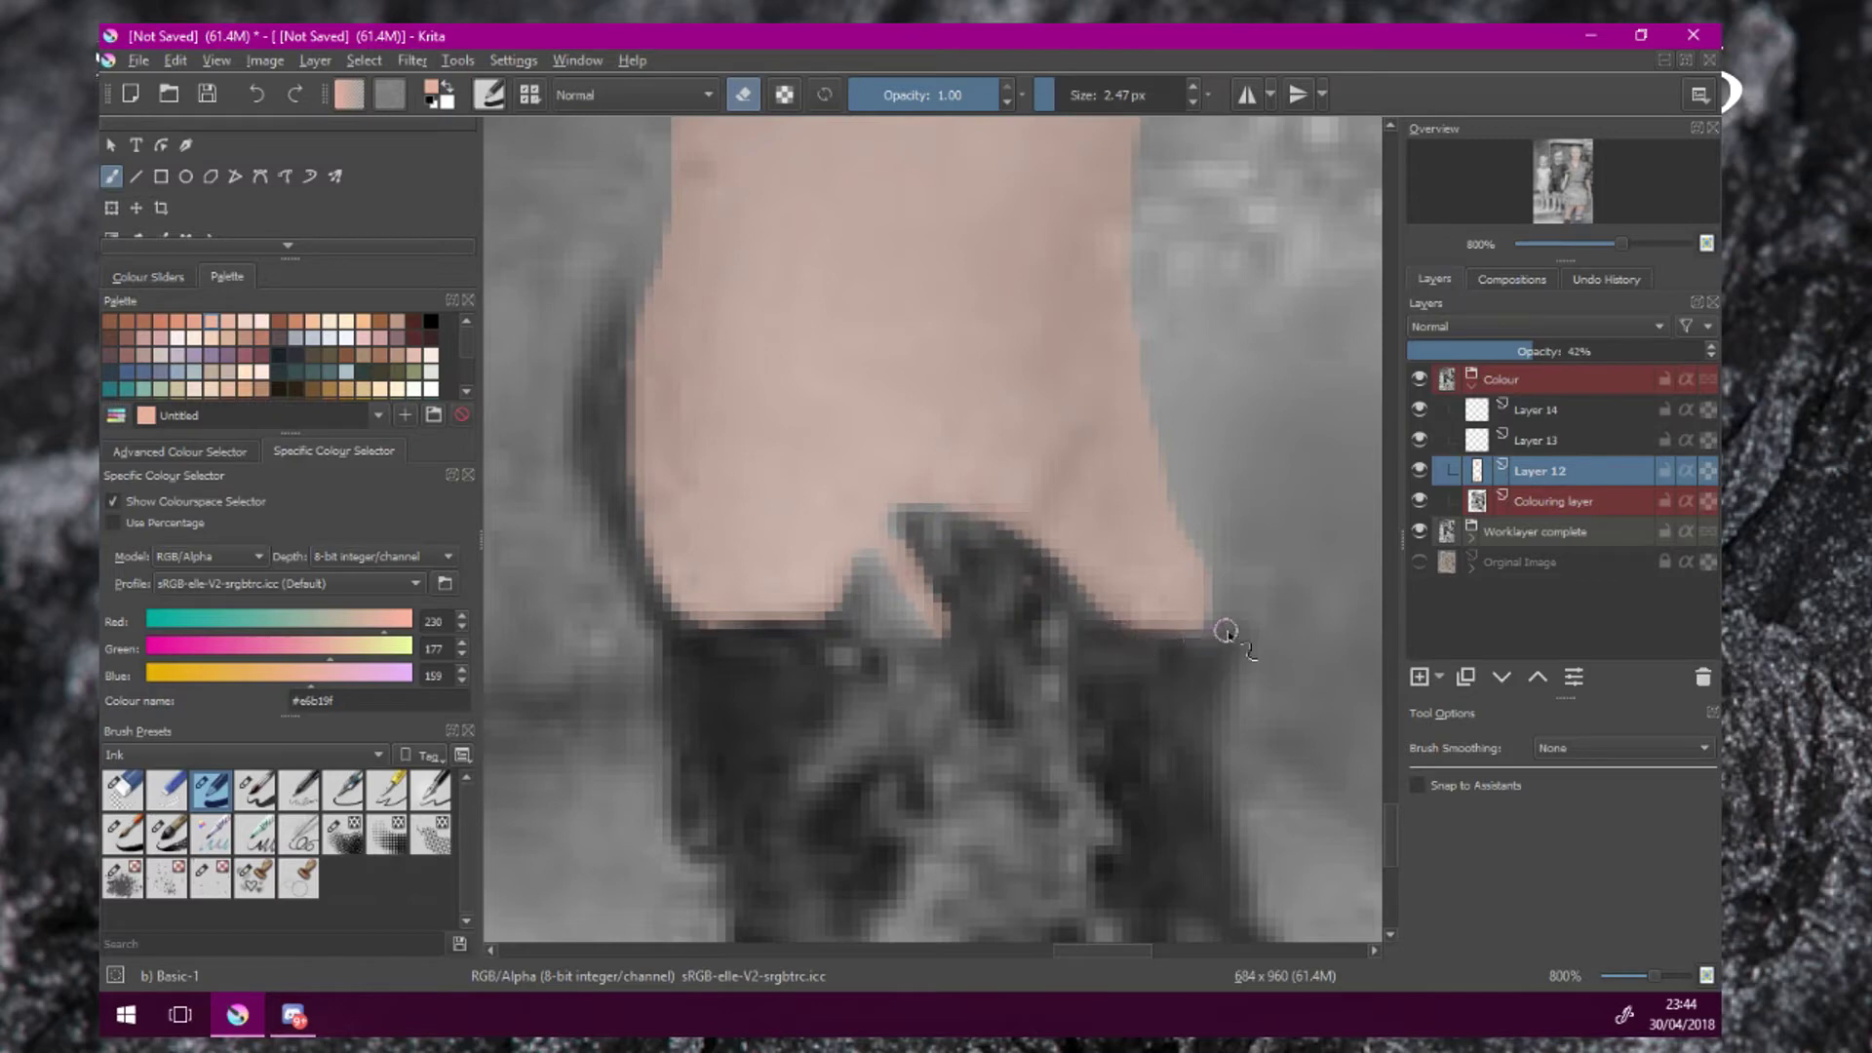
# Erase the skin tone overlapping the top edge of the woman's other shoe, nearer the children, at 2.47 px.
pyautogui.scroll(-4, 1205, 669)
pyautogui.moveTo(985, 672); pyautogui.dragTo(1130, 645)
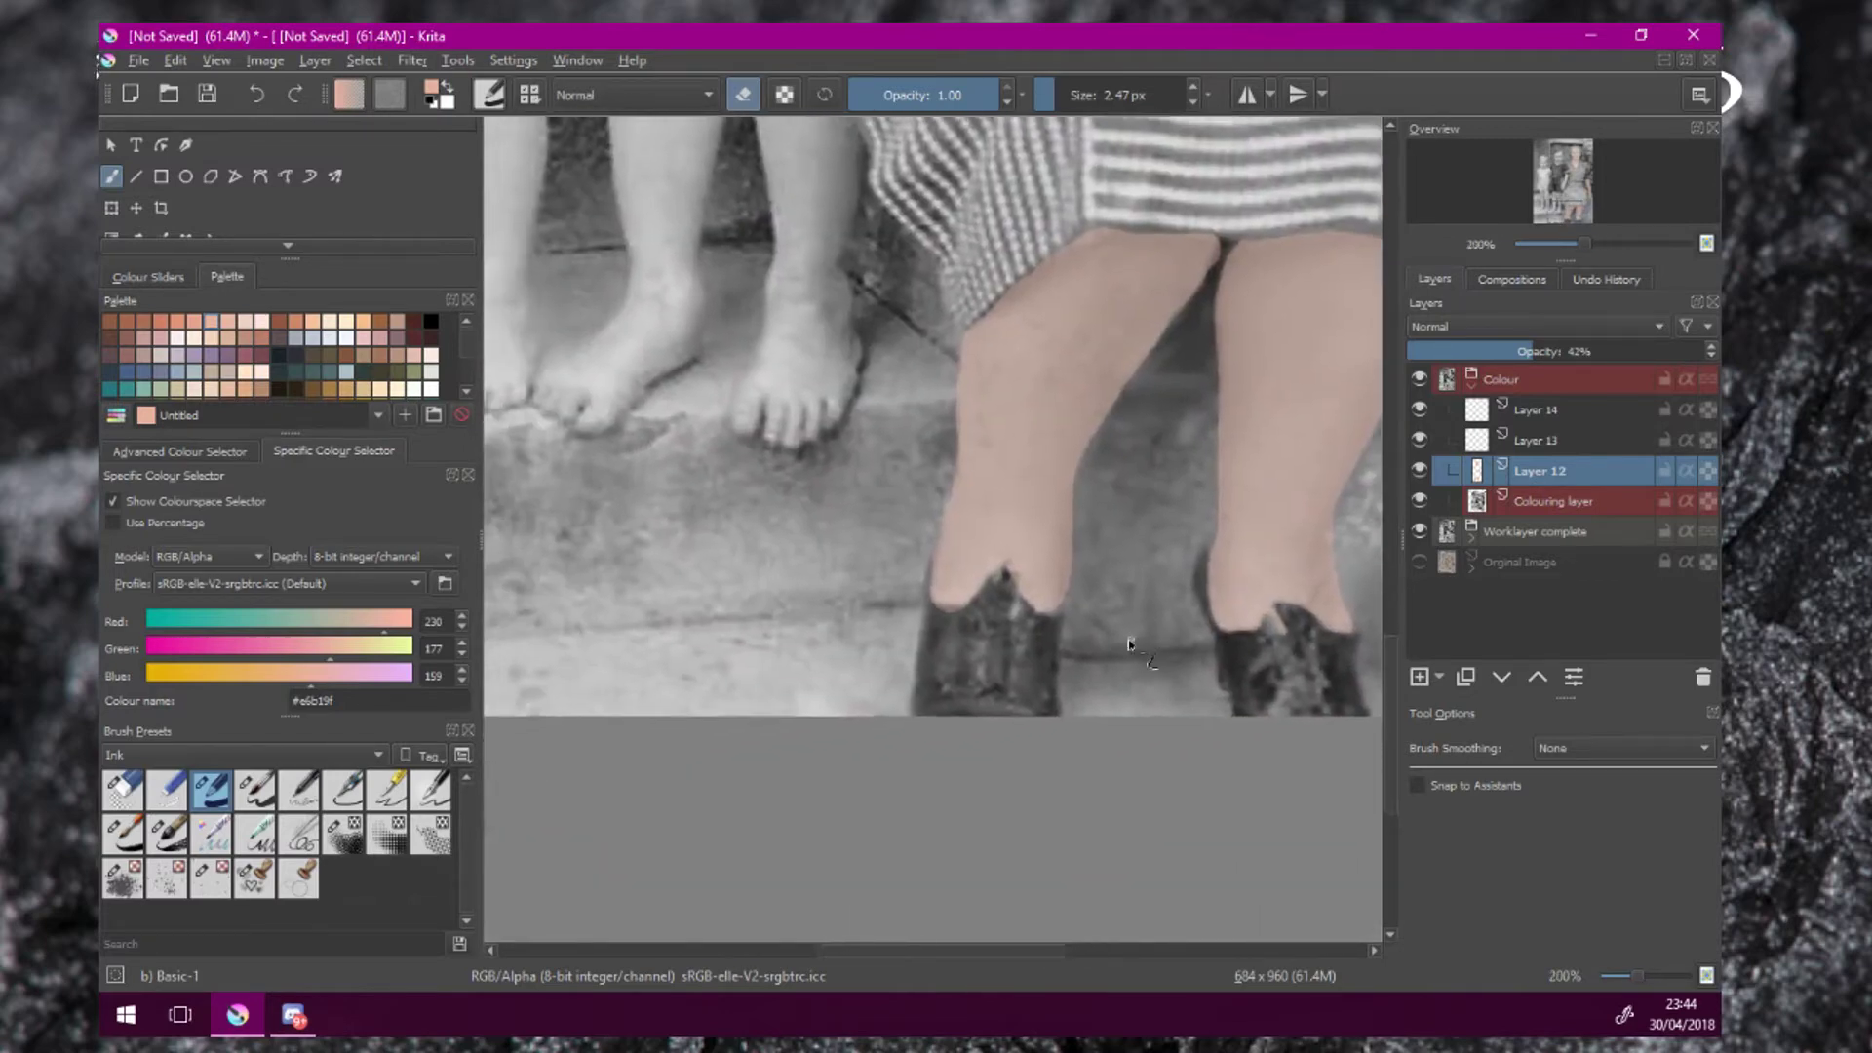
pyautogui.scroll(4, 1129, 645)
pyautogui.moveTo(869, 598)
pyautogui.mouseDown()
pyautogui.moveTo(920, 585)
pyautogui.moveTo(777, 547)
pyautogui.moveTo(762, 496)
pyautogui.mouseUp()
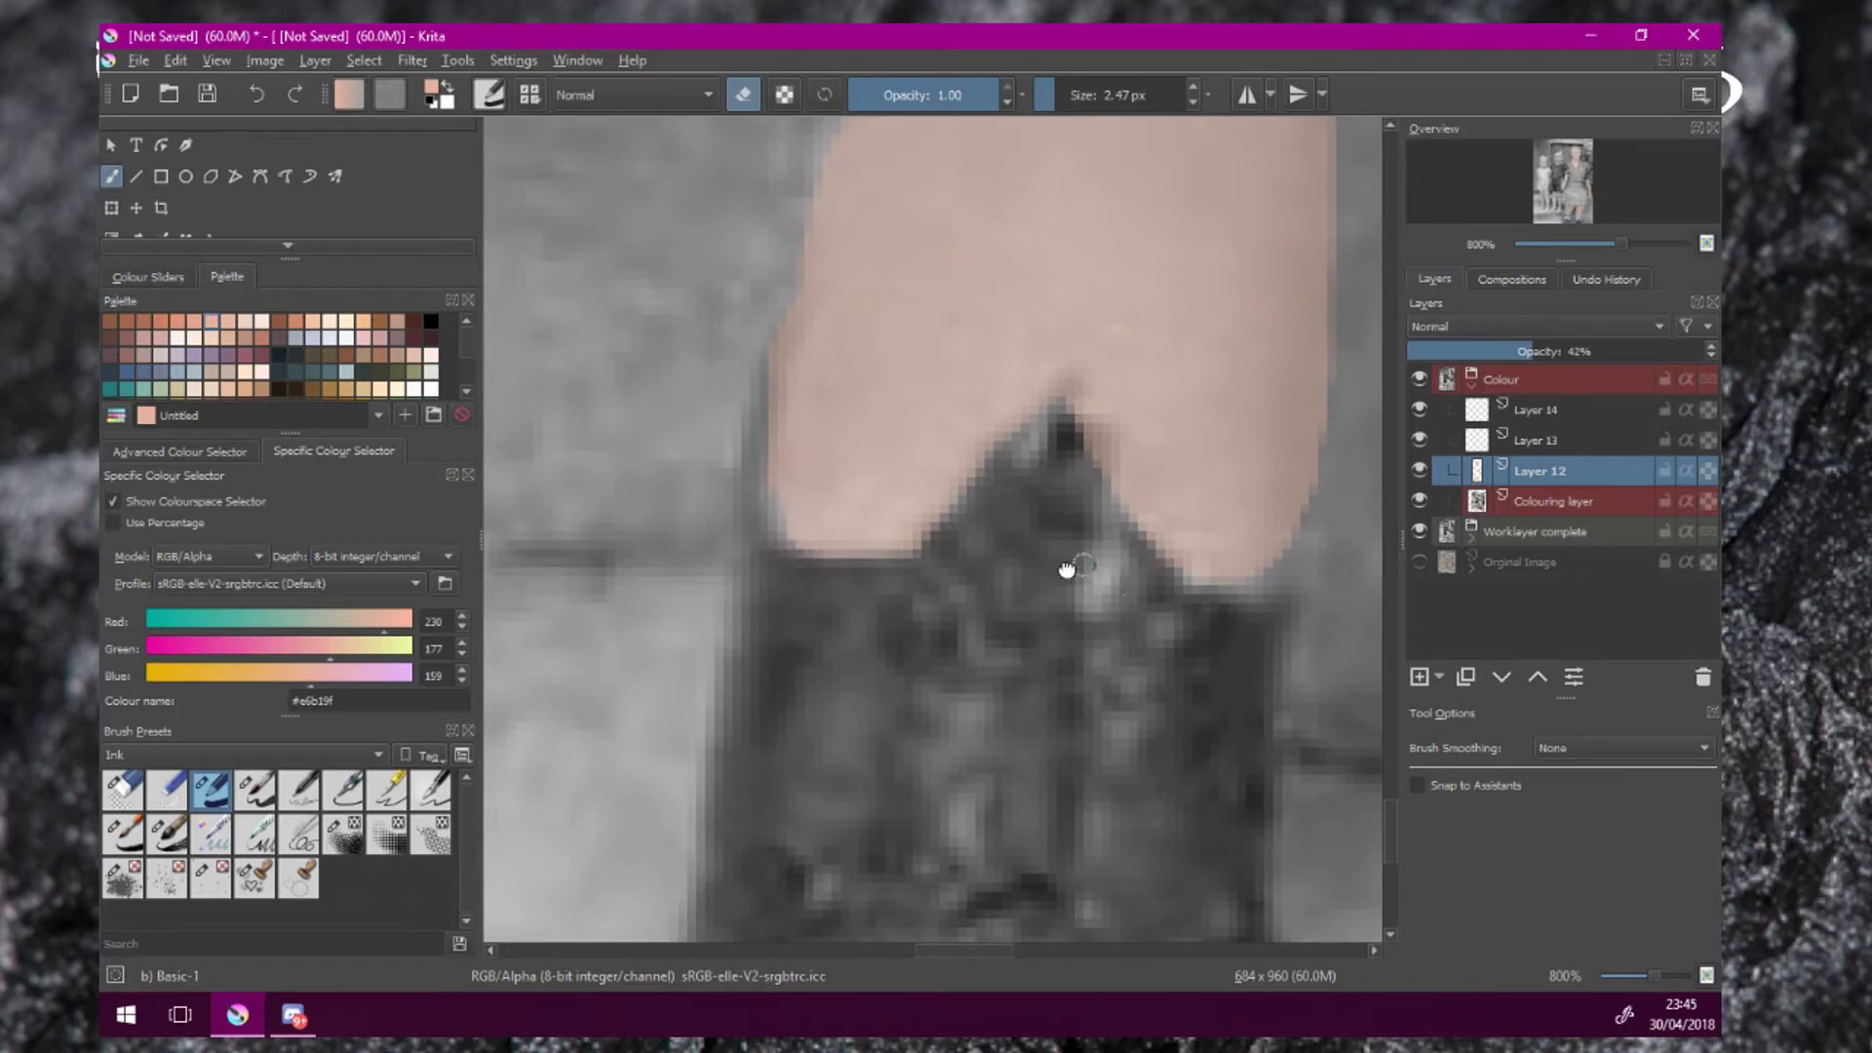
# Paint the missed ankle corner above the shoe nearer the children with skin tone and erase the excess beyond the leg.
pyautogui.moveTo(1066, 569); pyautogui.dragTo(818, 560)
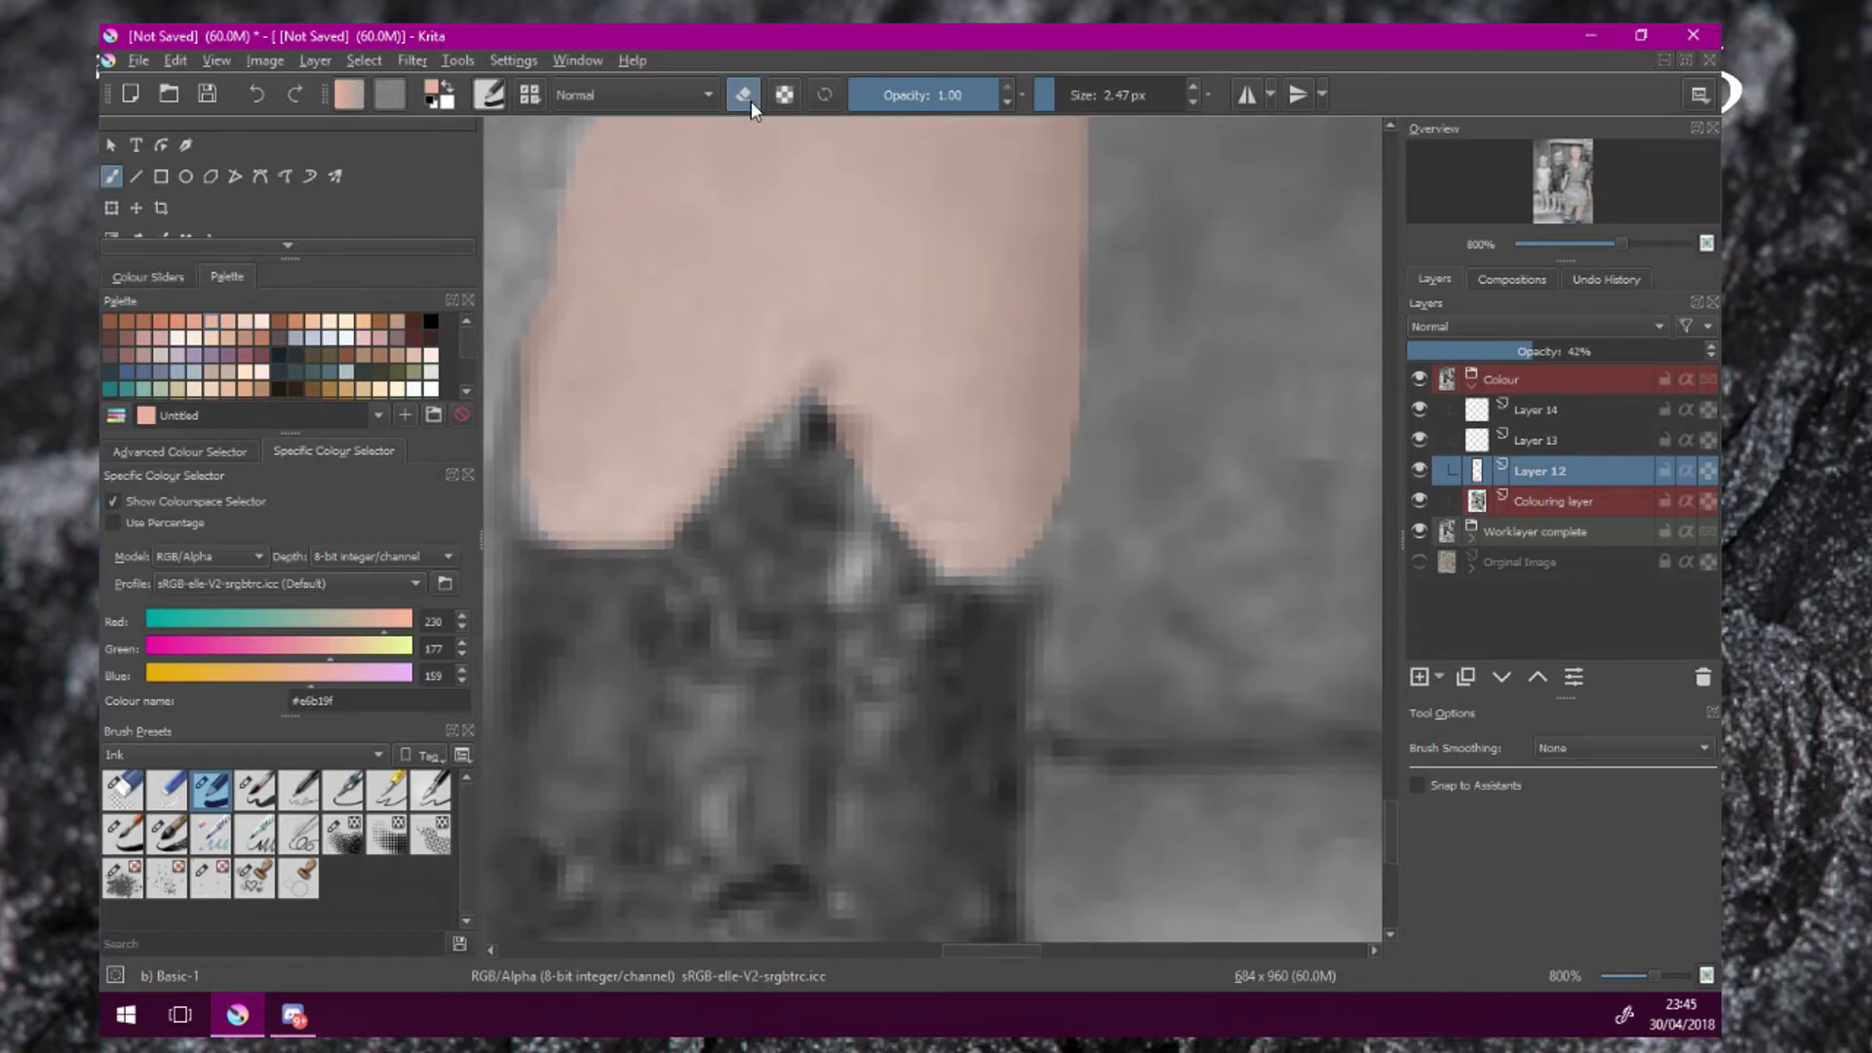
pyautogui.moveTo(978, 553)
pyautogui.mouseDown()
pyautogui.moveTo(1025, 569)
pyautogui.moveTo(1059, 466)
pyautogui.mouseUp()
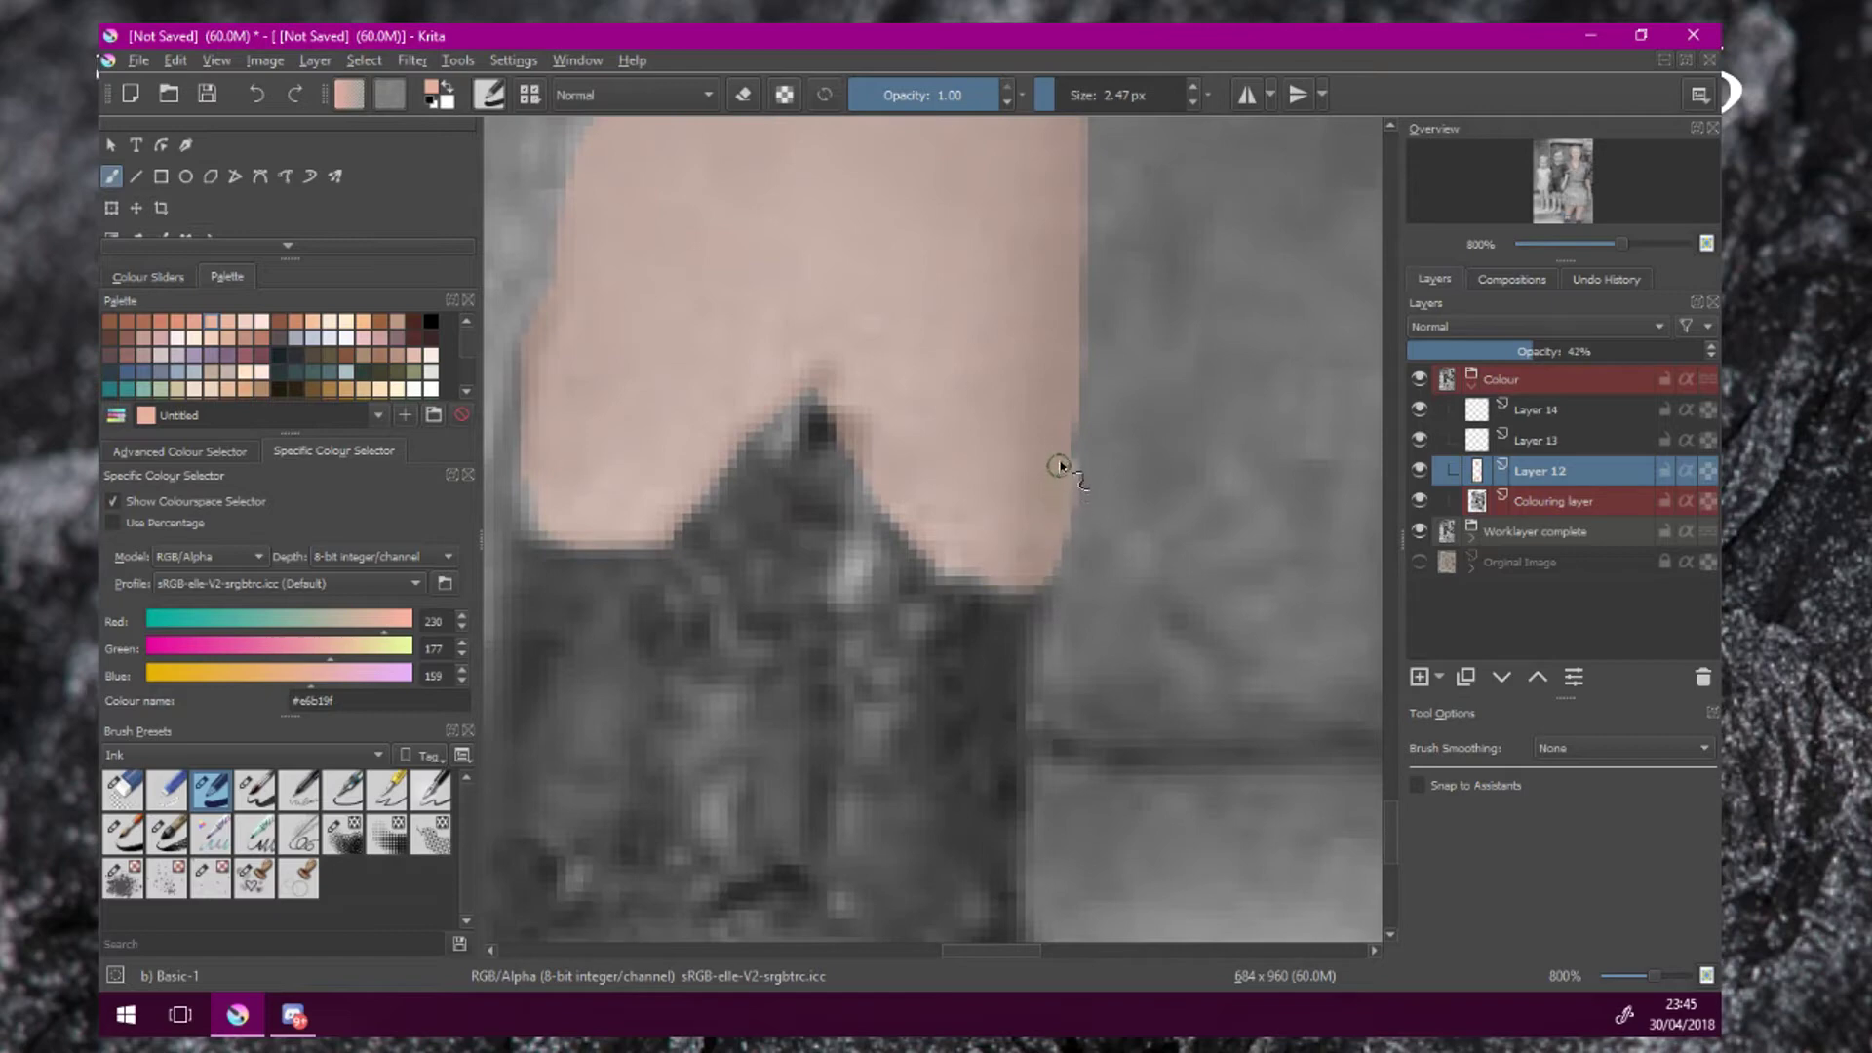
pyautogui.moveTo(1019, 561); pyautogui.dragTo(951, 551)
pyautogui.moveTo(1048, 439)
pyautogui.mouseDown()
pyautogui.moveTo(1070, 459)
pyautogui.moveTo(1044, 566)
pyautogui.mouseUp()
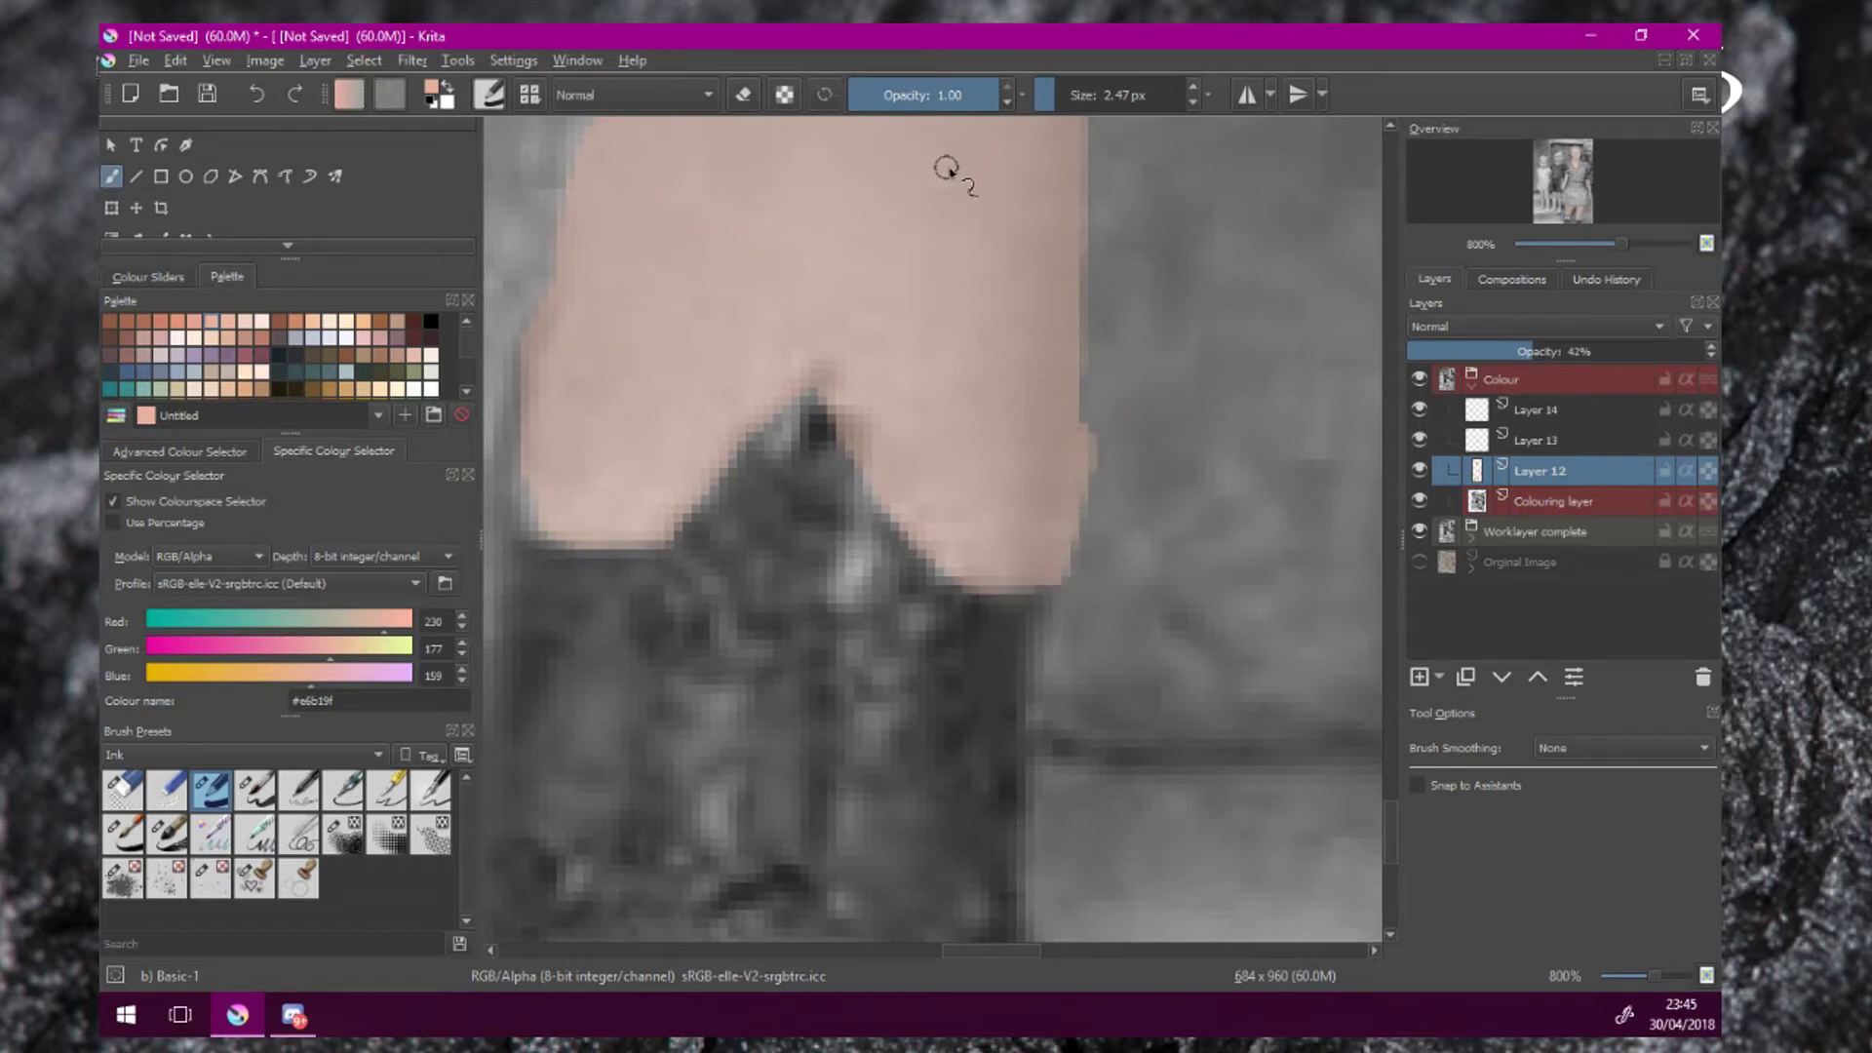
pyautogui.press('e')
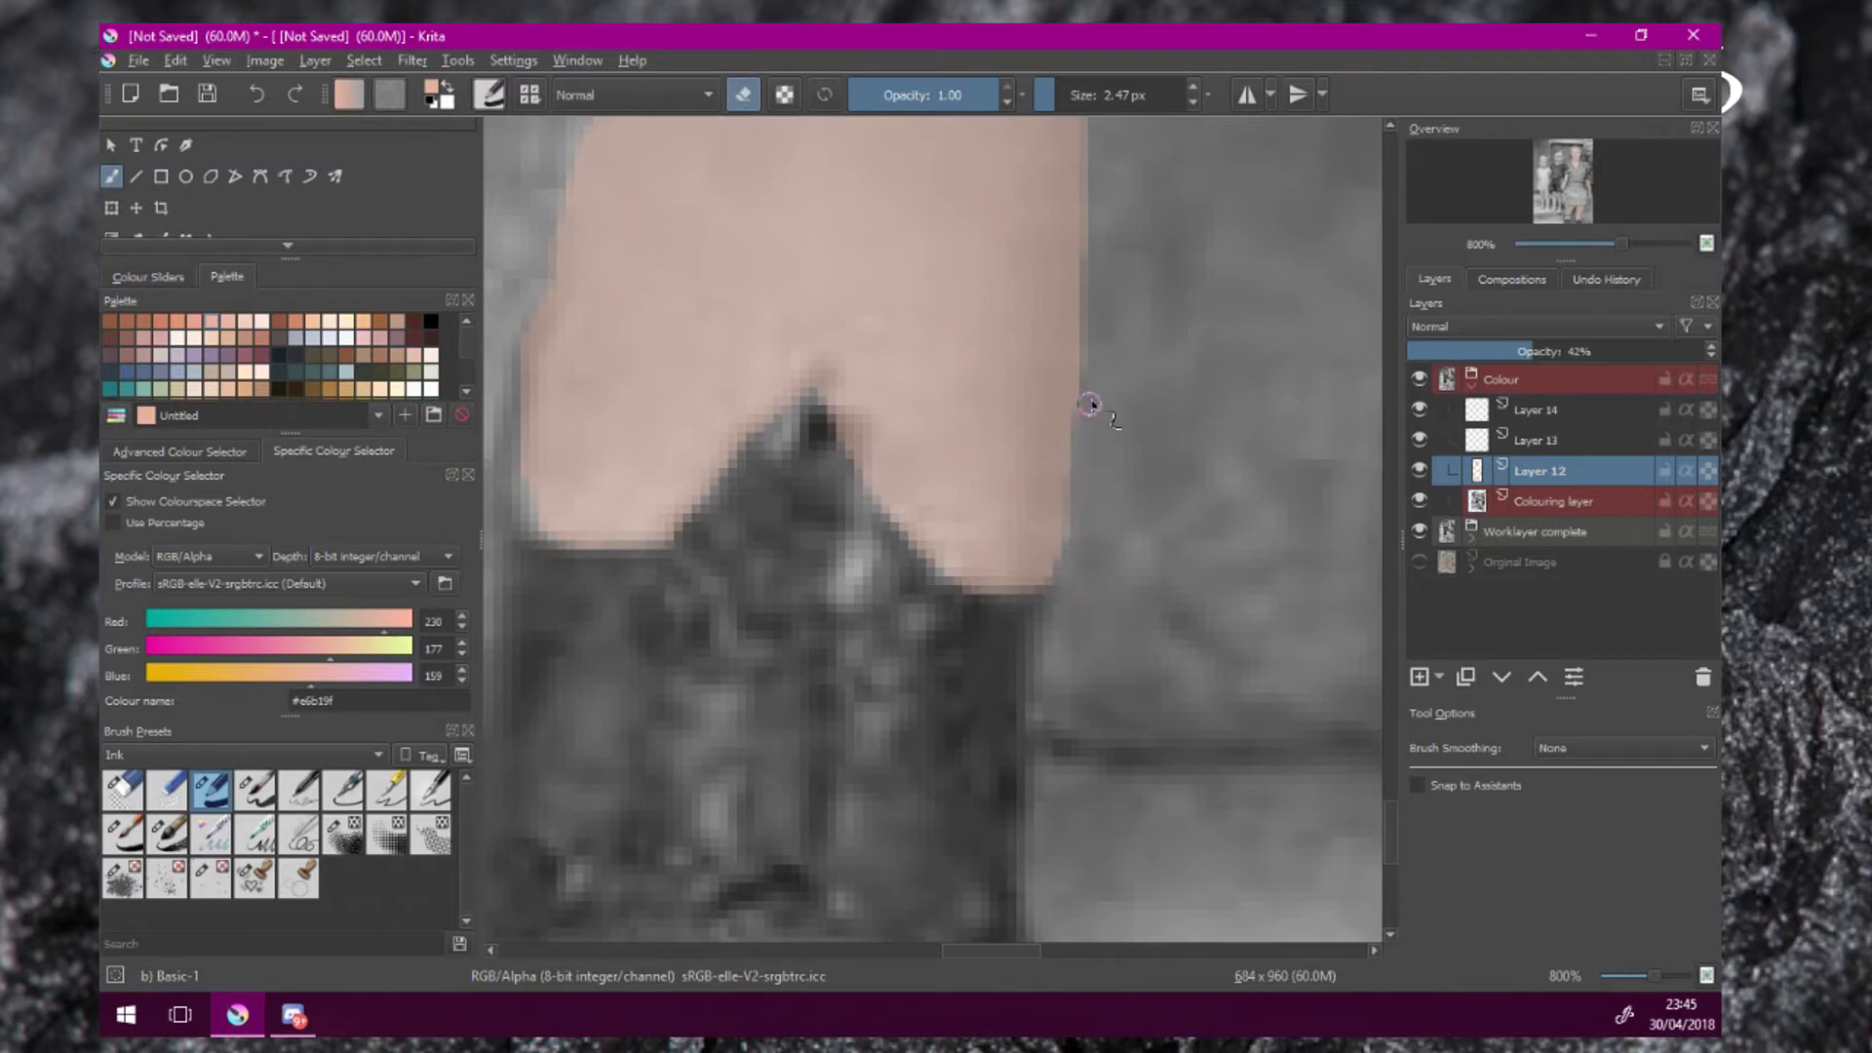
# Set Layer 12's blending mode to Colour.
pyautogui.scroll(-5, 1089, 405)
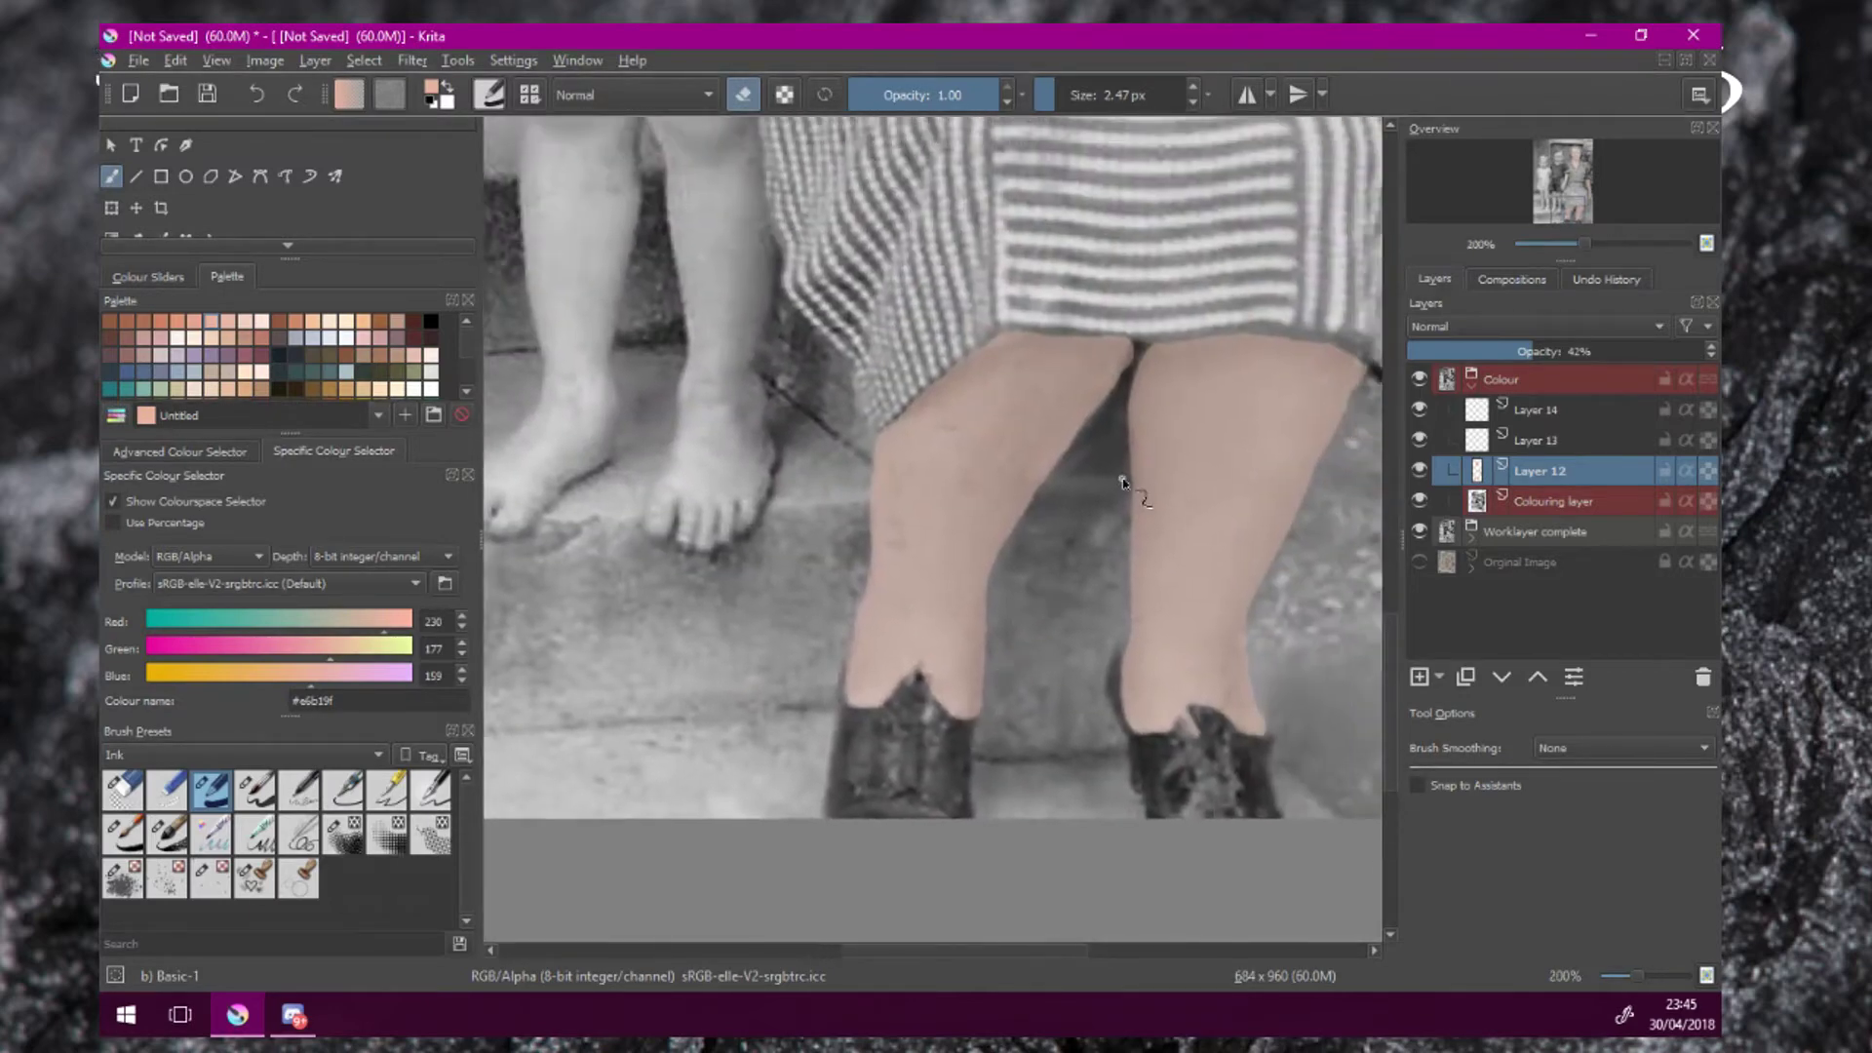
pyautogui.scroll(-3, 1123, 482)
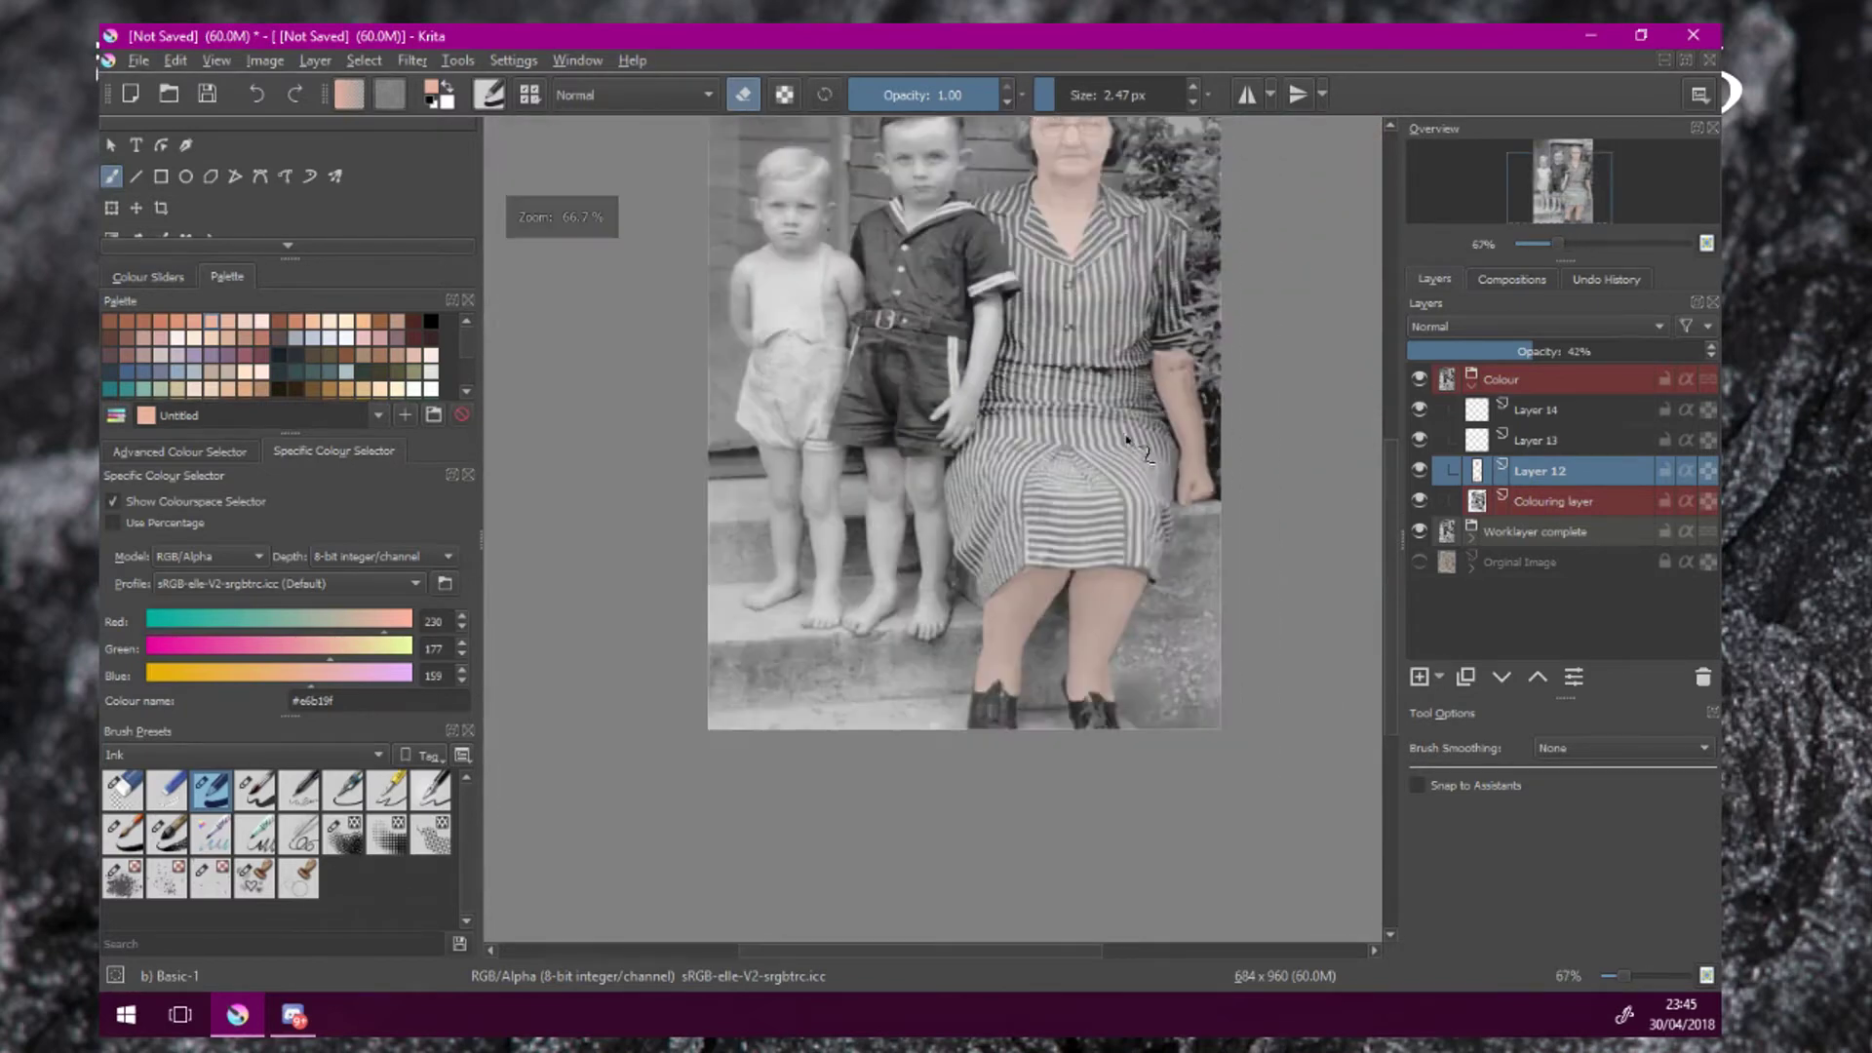
pyautogui.moveTo(1126, 441); pyautogui.dragTo(1054, 589)
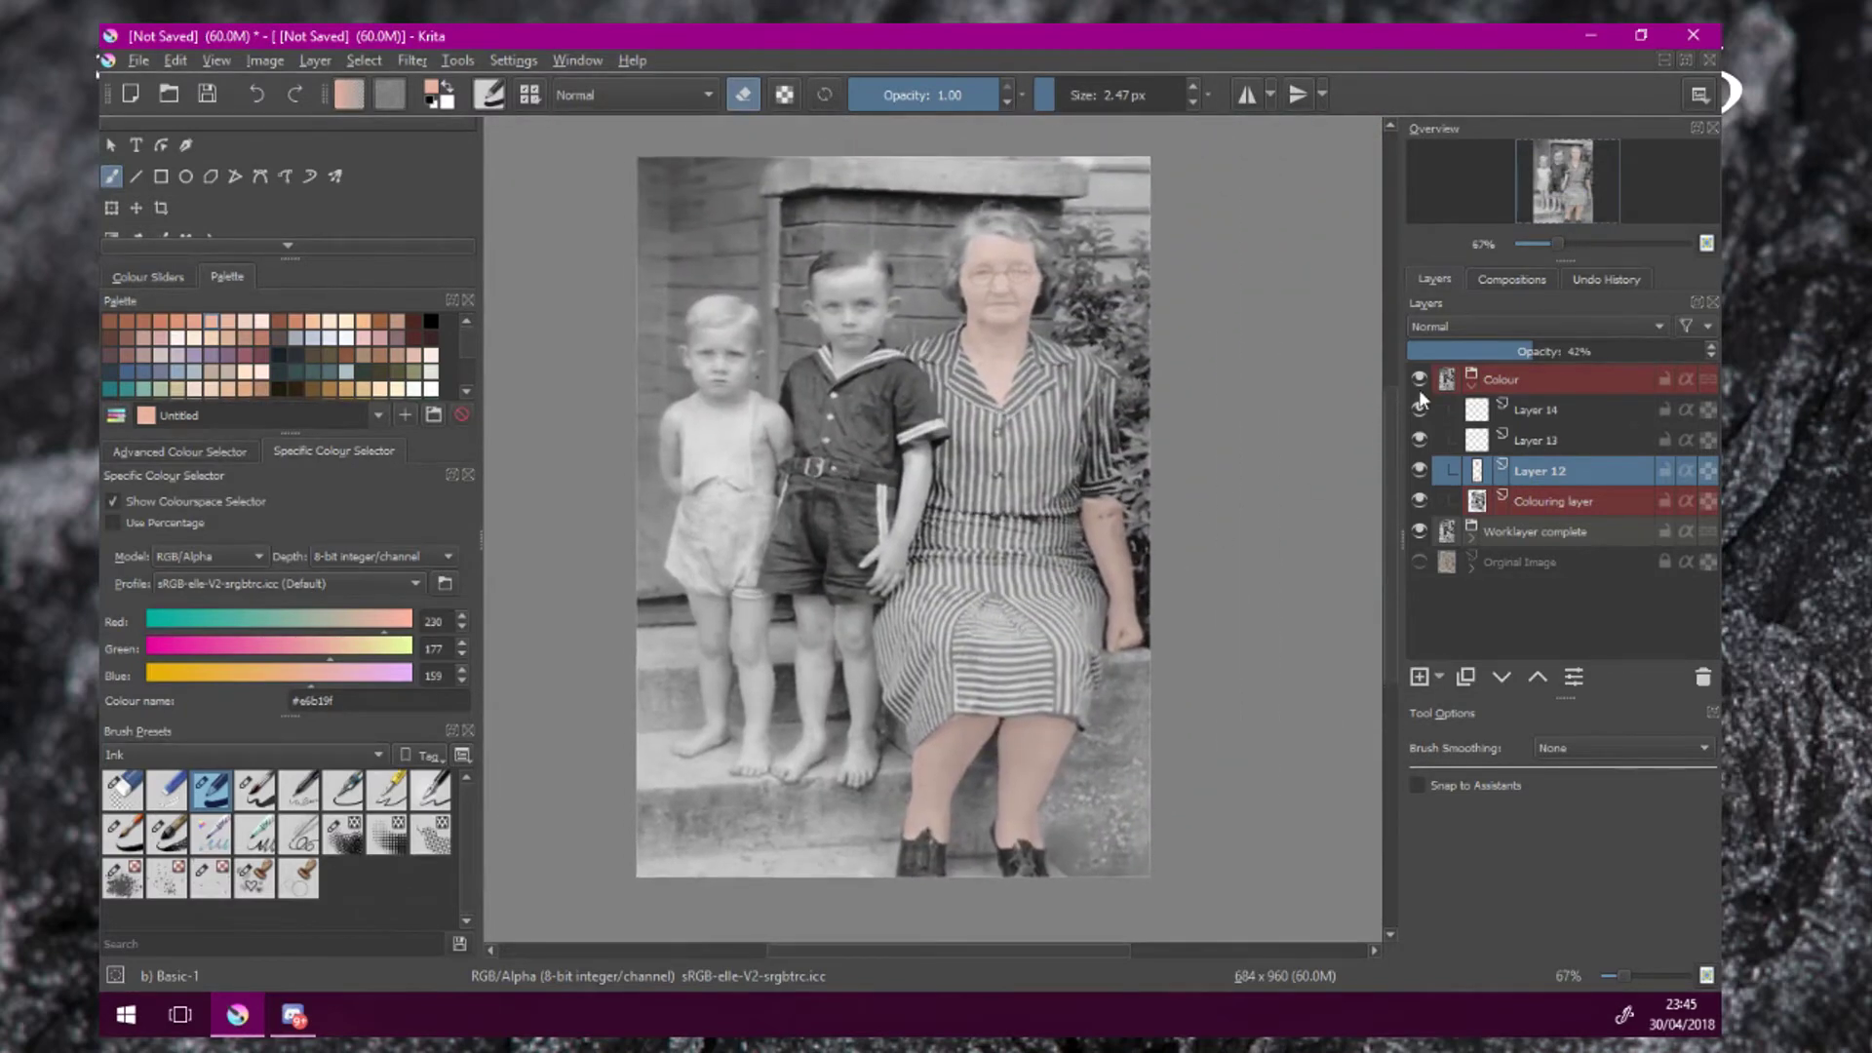
pyautogui.click(1483, 330)
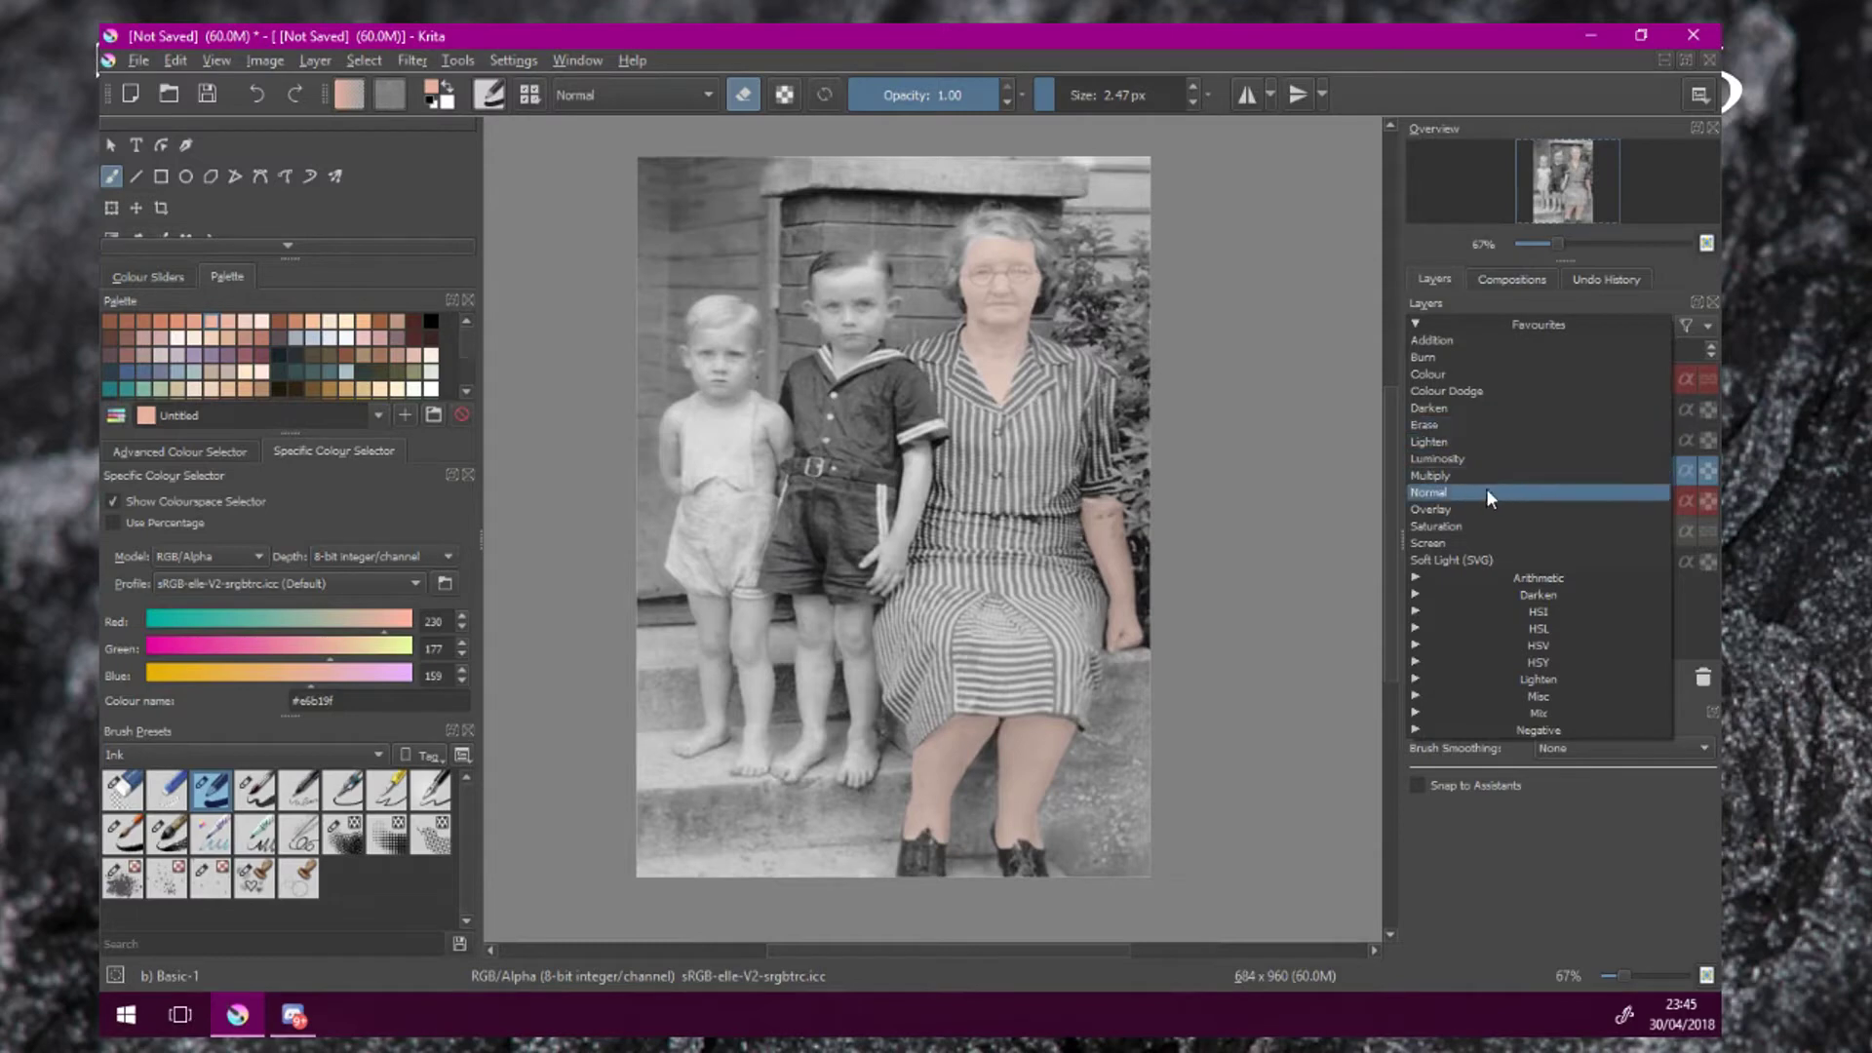
pyautogui.click(1489, 377)
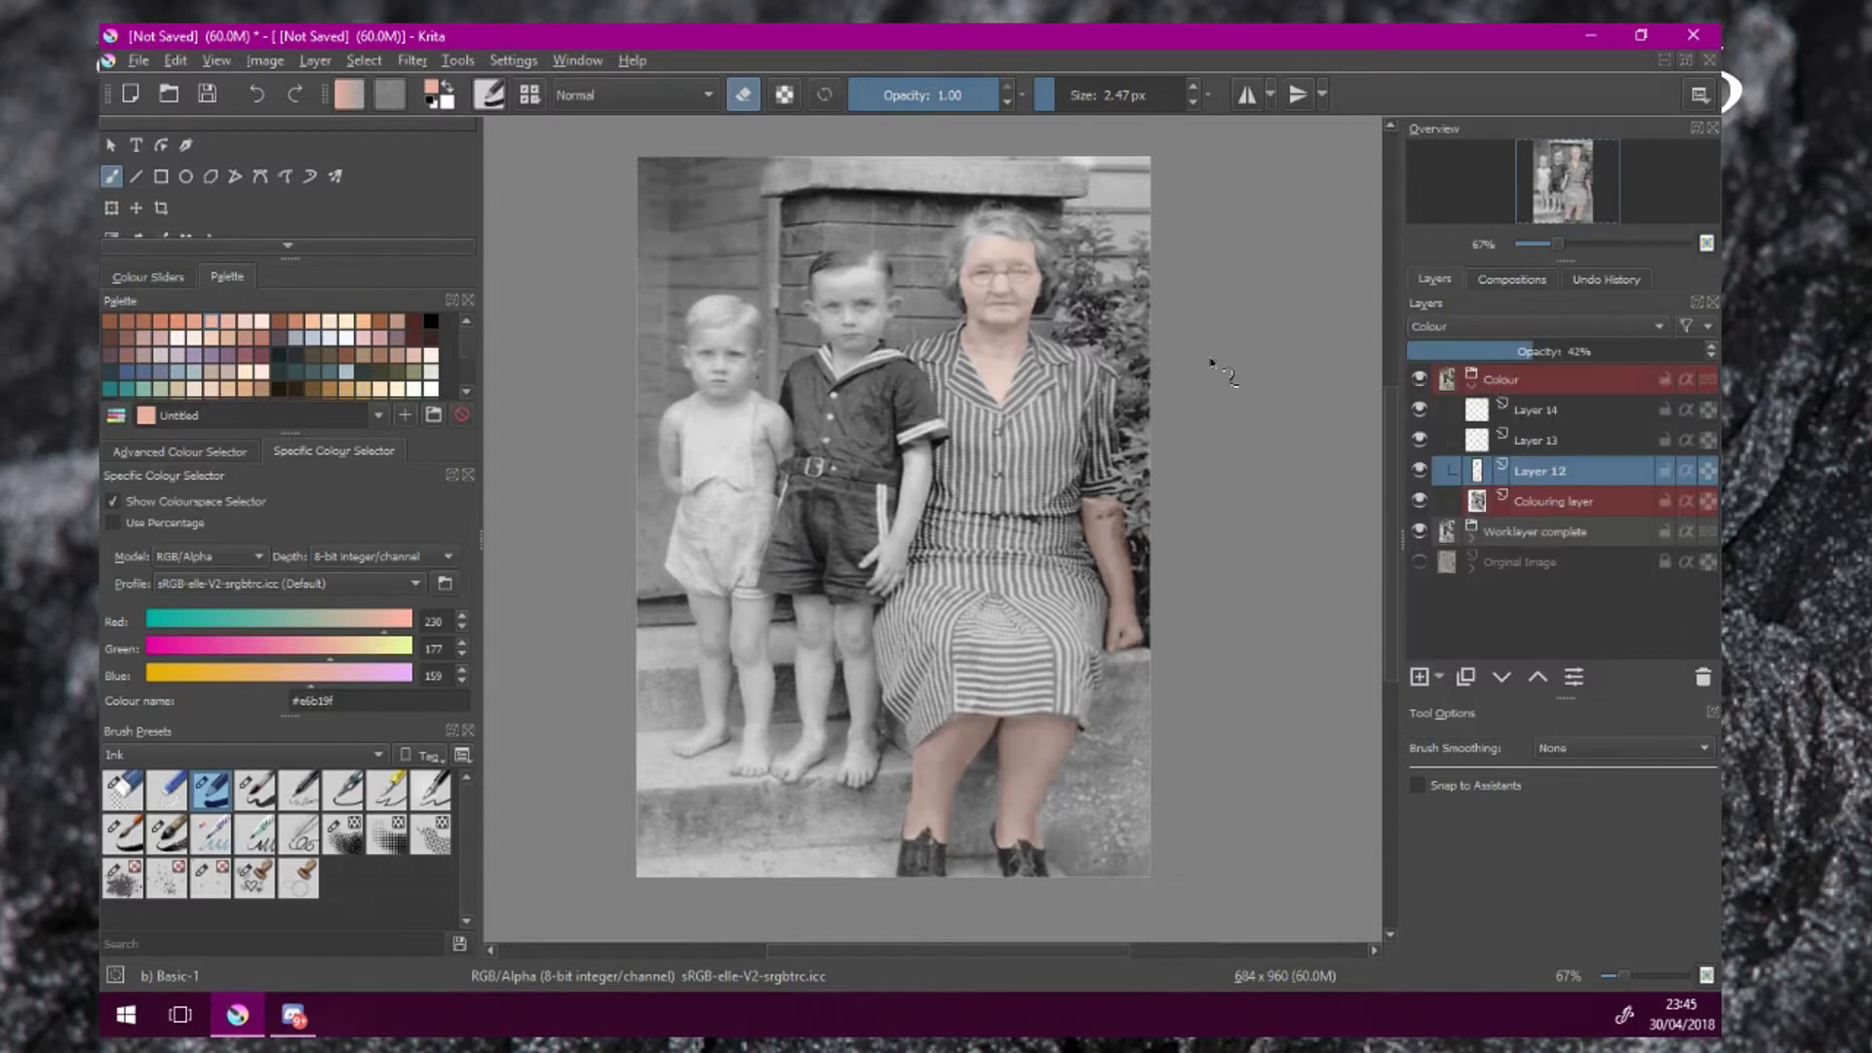
# Return to painting with the brush at 12.66 px and fill the uncoloured skin along the woman's hairline and sides of her face.
pyautogui.moveTo(1212, 363); pyautogui.dragTo(1271, 405)
pyautogui.scroll(1, 1234, 379)
pyautogui.moveTo(1146, 367); pyautogui.dragTo(1183, 435)
pyautogui.scroll(1, 1183, 435)
pyautogui.moveTo(947, 306); pyautogui.dragTo(1106, 444)
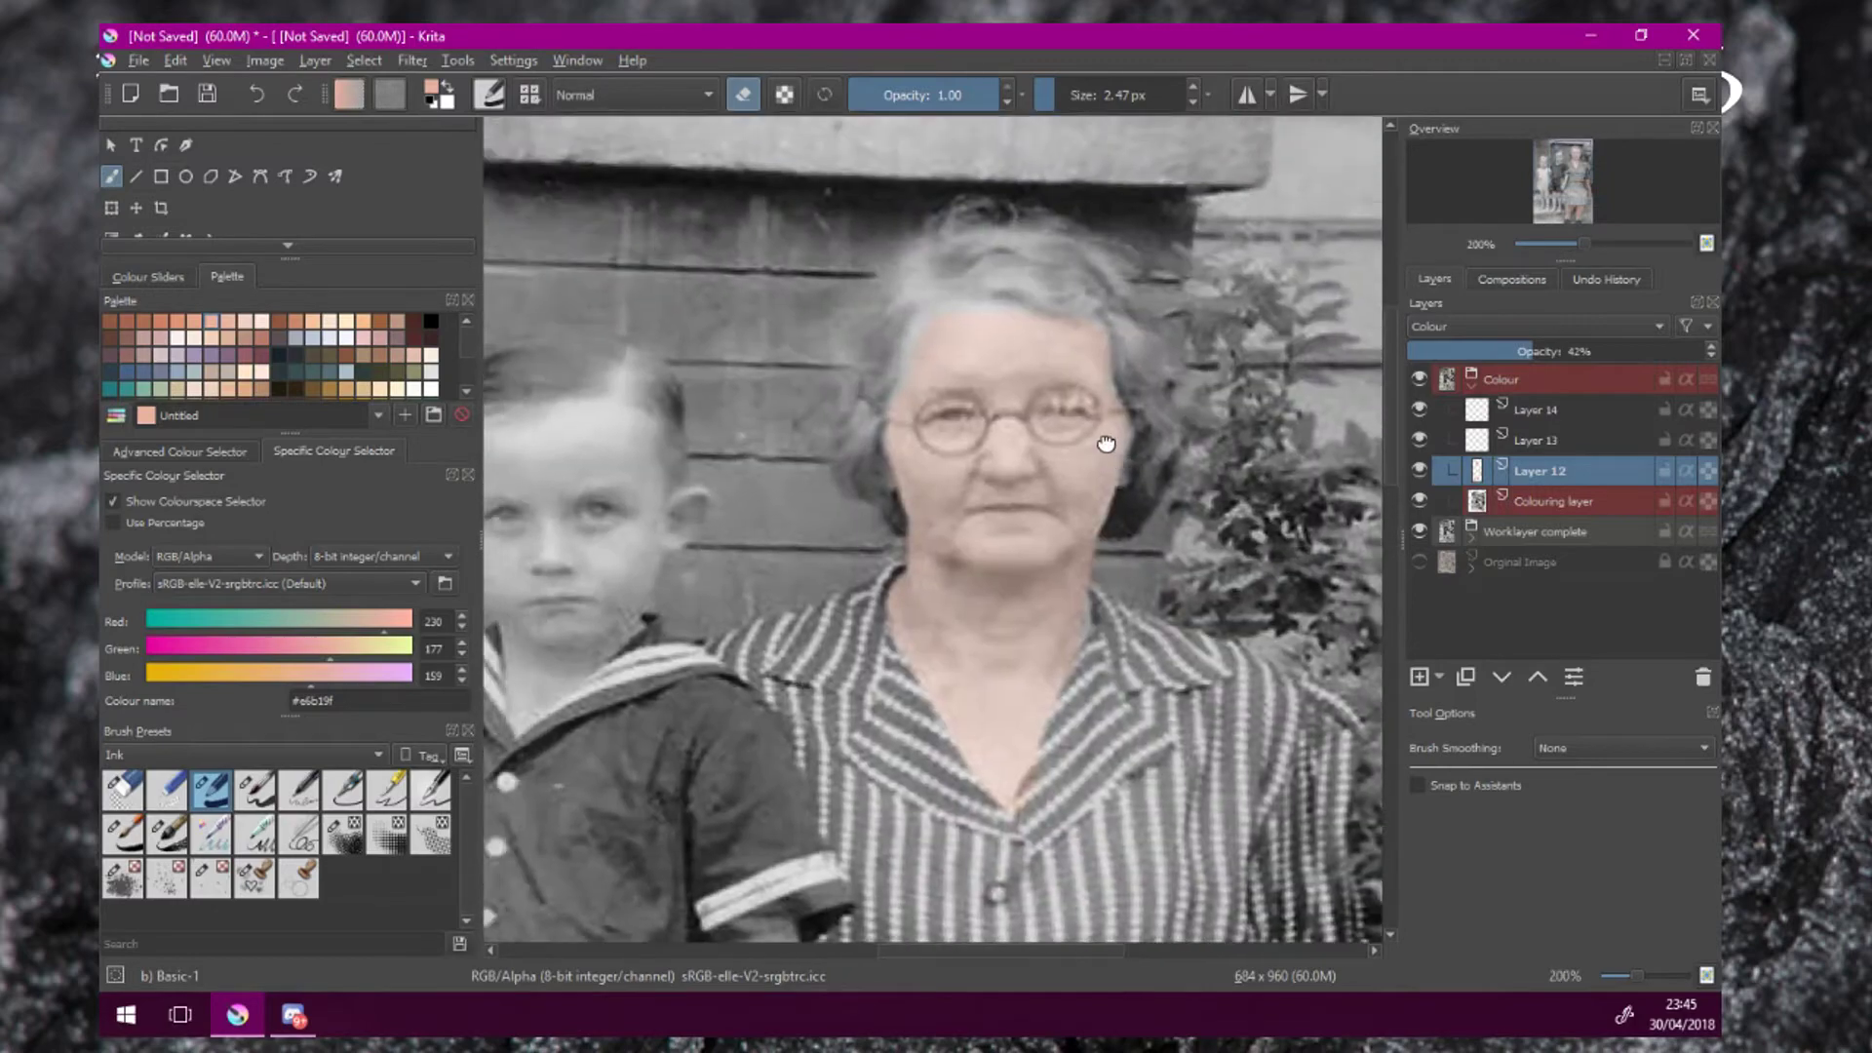
pyautogui.scroll(1, 978, 351)
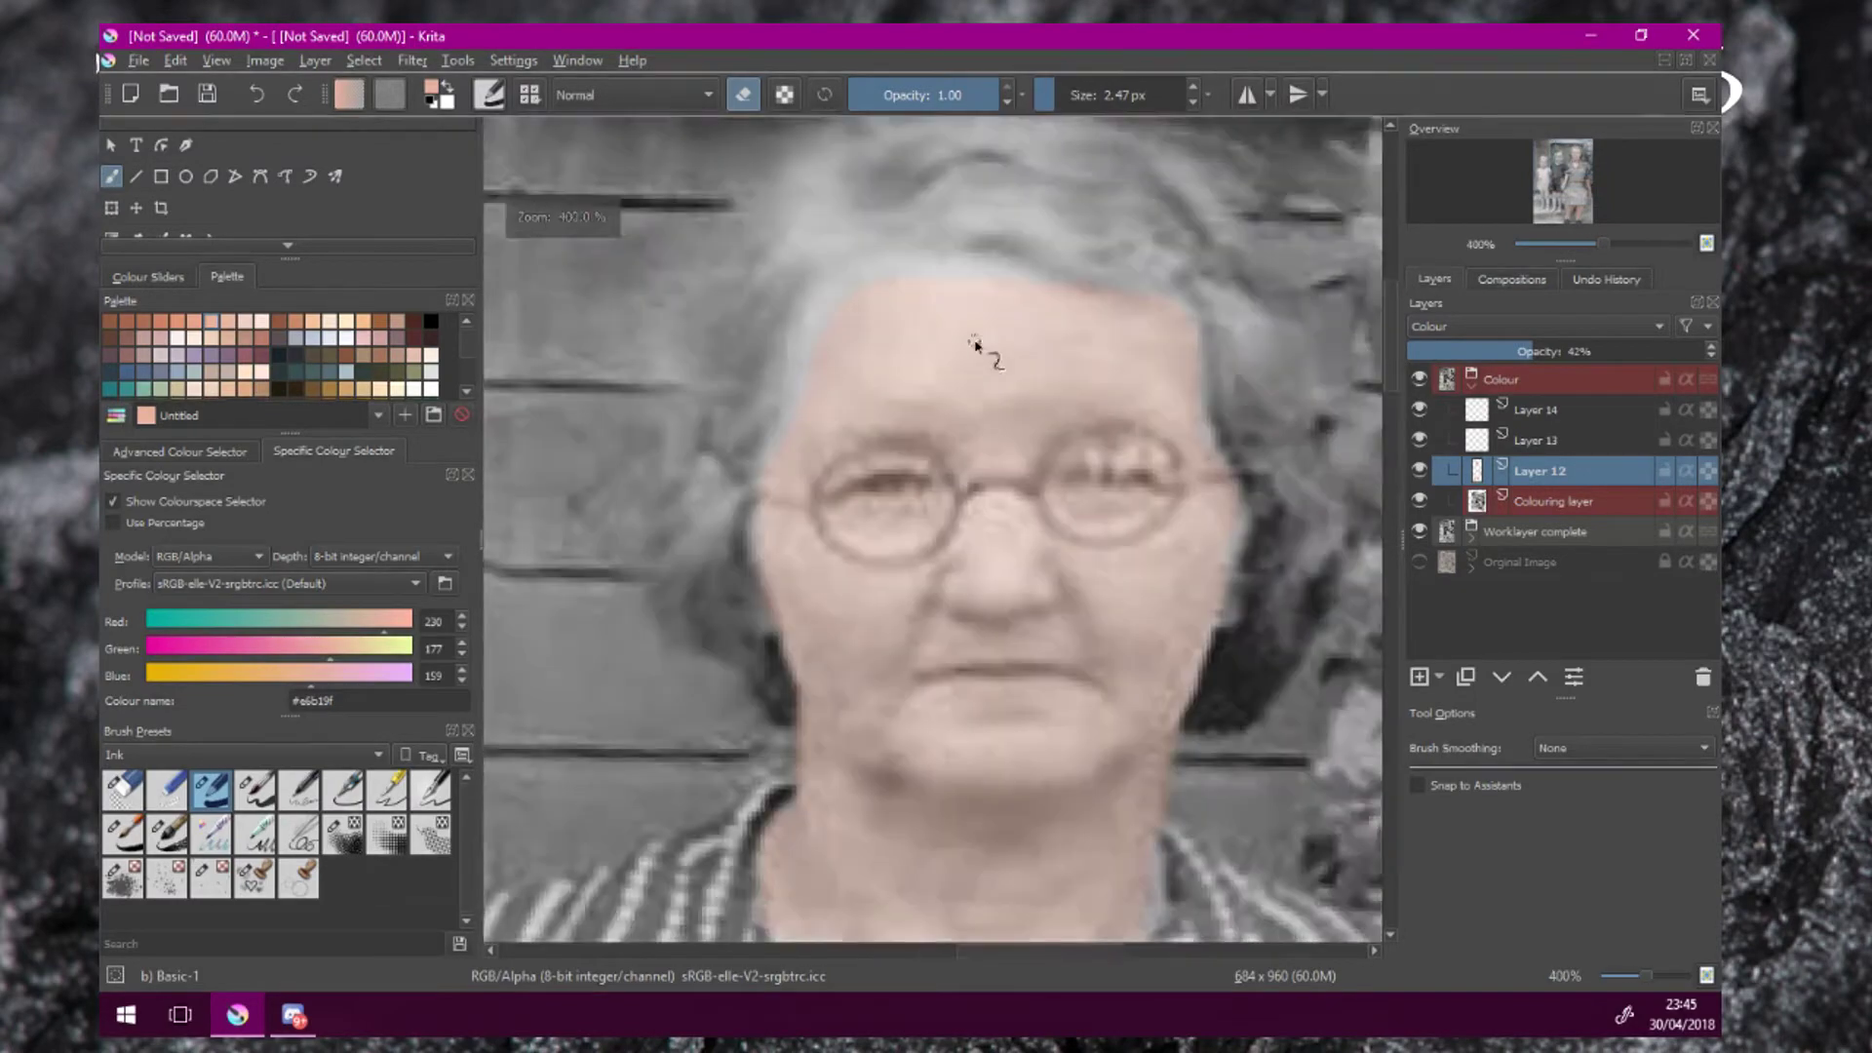
pyautogui.moveTo(978, 352); pyautogui.dragTo(1002, 366)
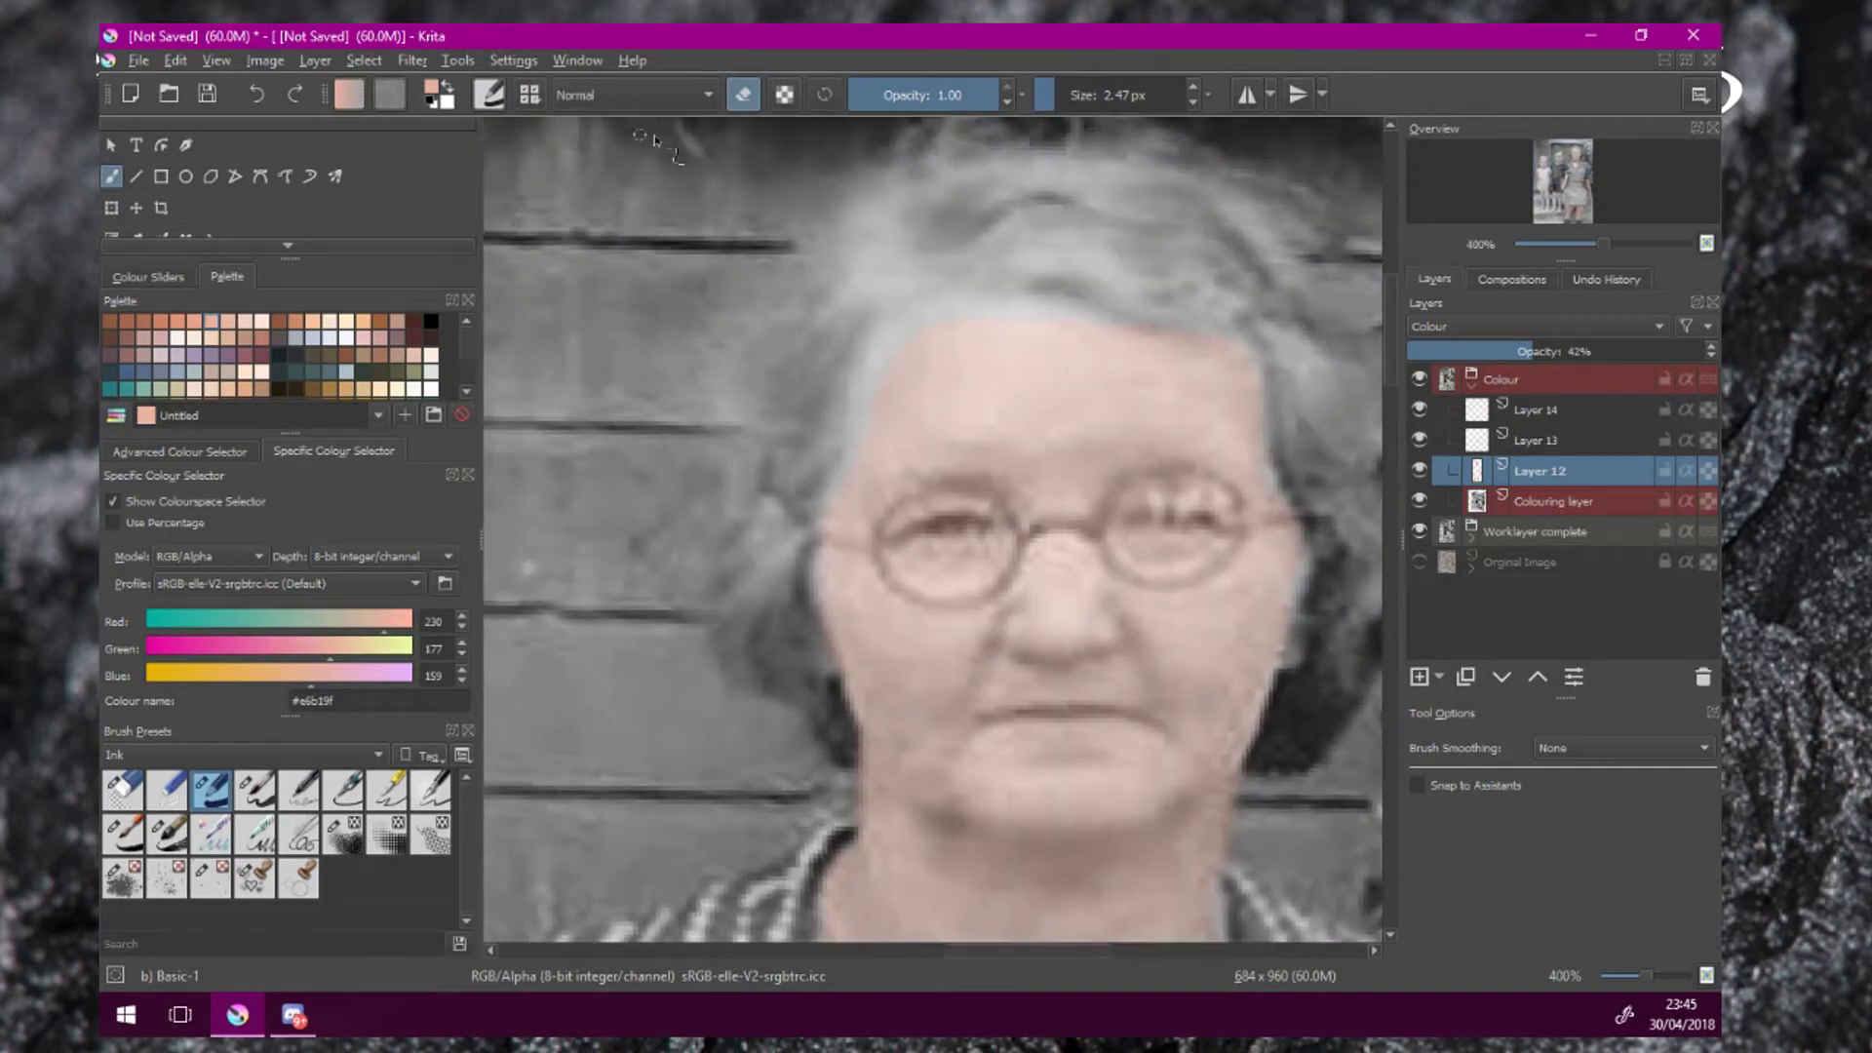
pyautogui.press('e')
pyautogui.click(1065, 94)
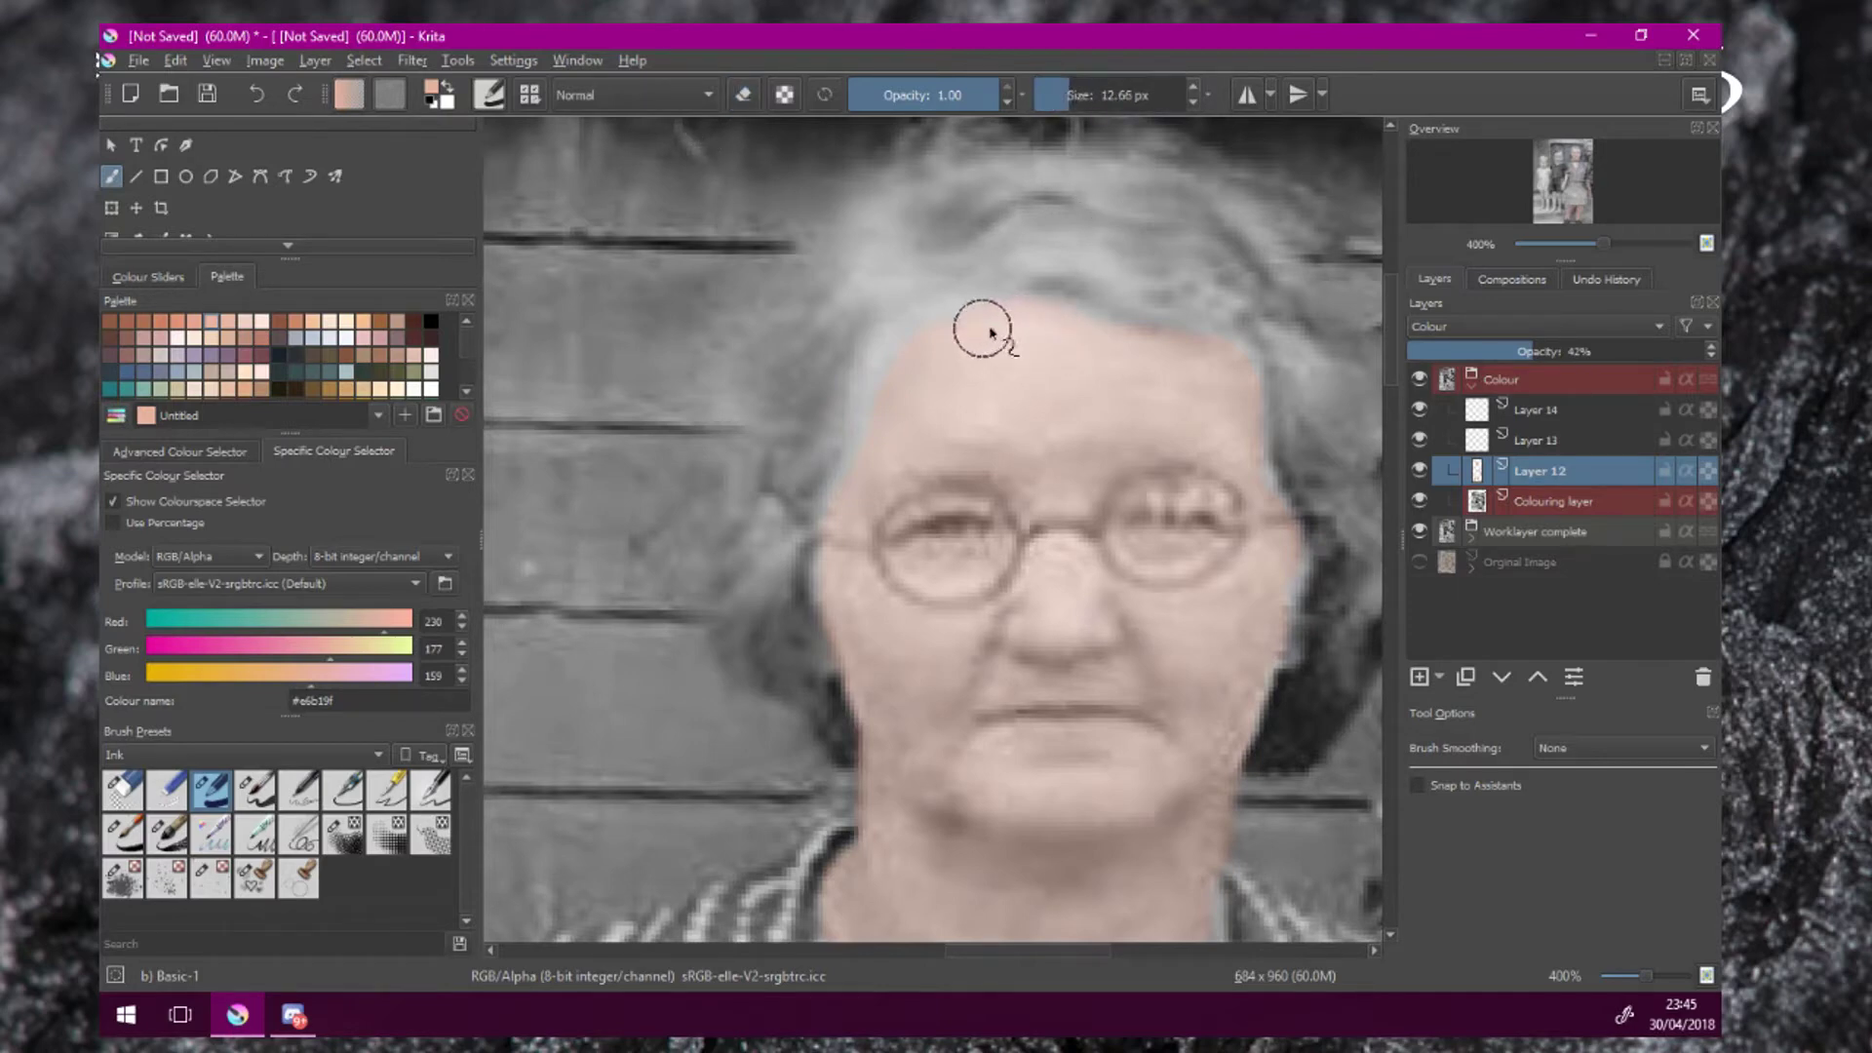
pyautogui.moveTo(1197, 364)
pyautogui.mouseDown()
pyautogui.moveTo(1285, 572)
pyautogui.moveTo(1239, 689)
pyautogui.moveTo(1280, 641)
pyautogui.moveTo(1269, 652)
pyautogui.moveTo(1284, 605)
pyautogui.mouseUp()
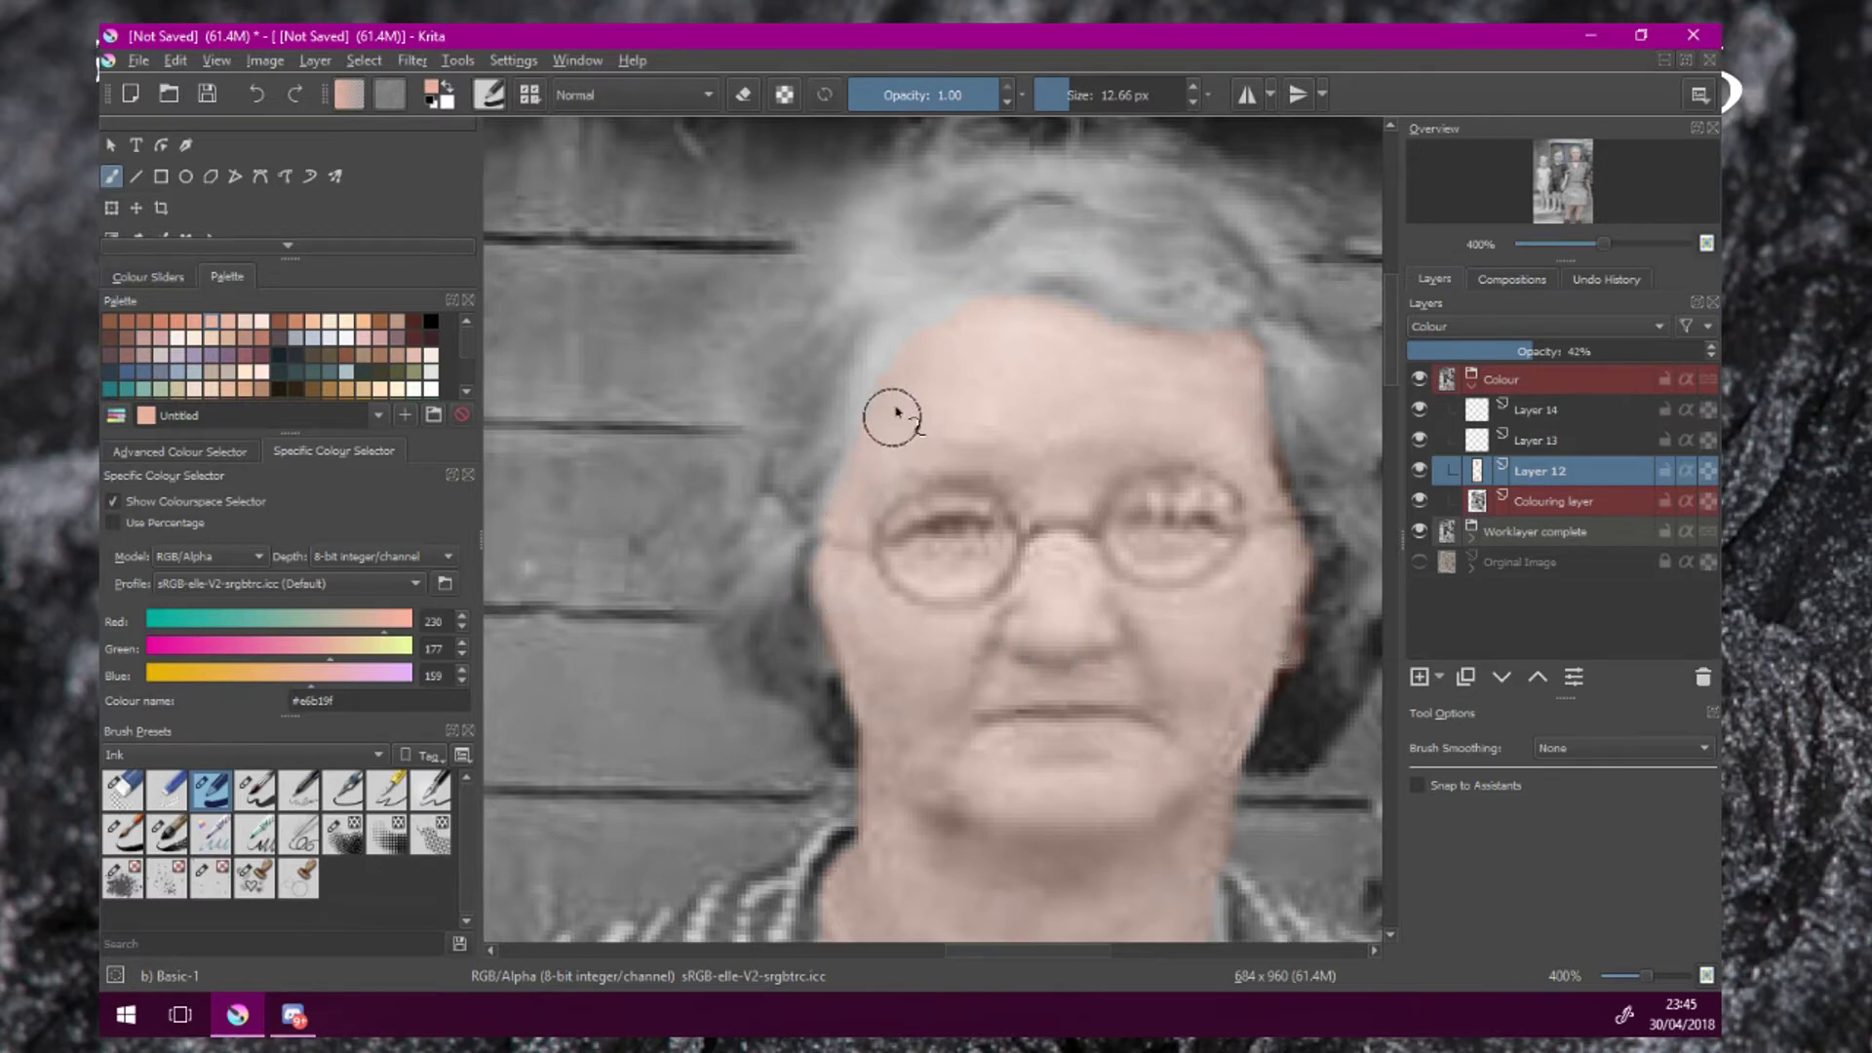
pyautogui.moveTo(897, 414)
pyautogui.mouseDown()
pyautogui.moveTo(957, 325)
pyautogui.moveTo(915, 343)
pyautogui.moveTo(878, 397)
pyautogui.moveTo(864, 504)
pyautogui.mouseUp()
# Touch up the skin tone along the woman's arm at 12.66 px and erase the overspill at its upper edge below the sleeve.
pyautogui.scroll(-5, 887, 736)
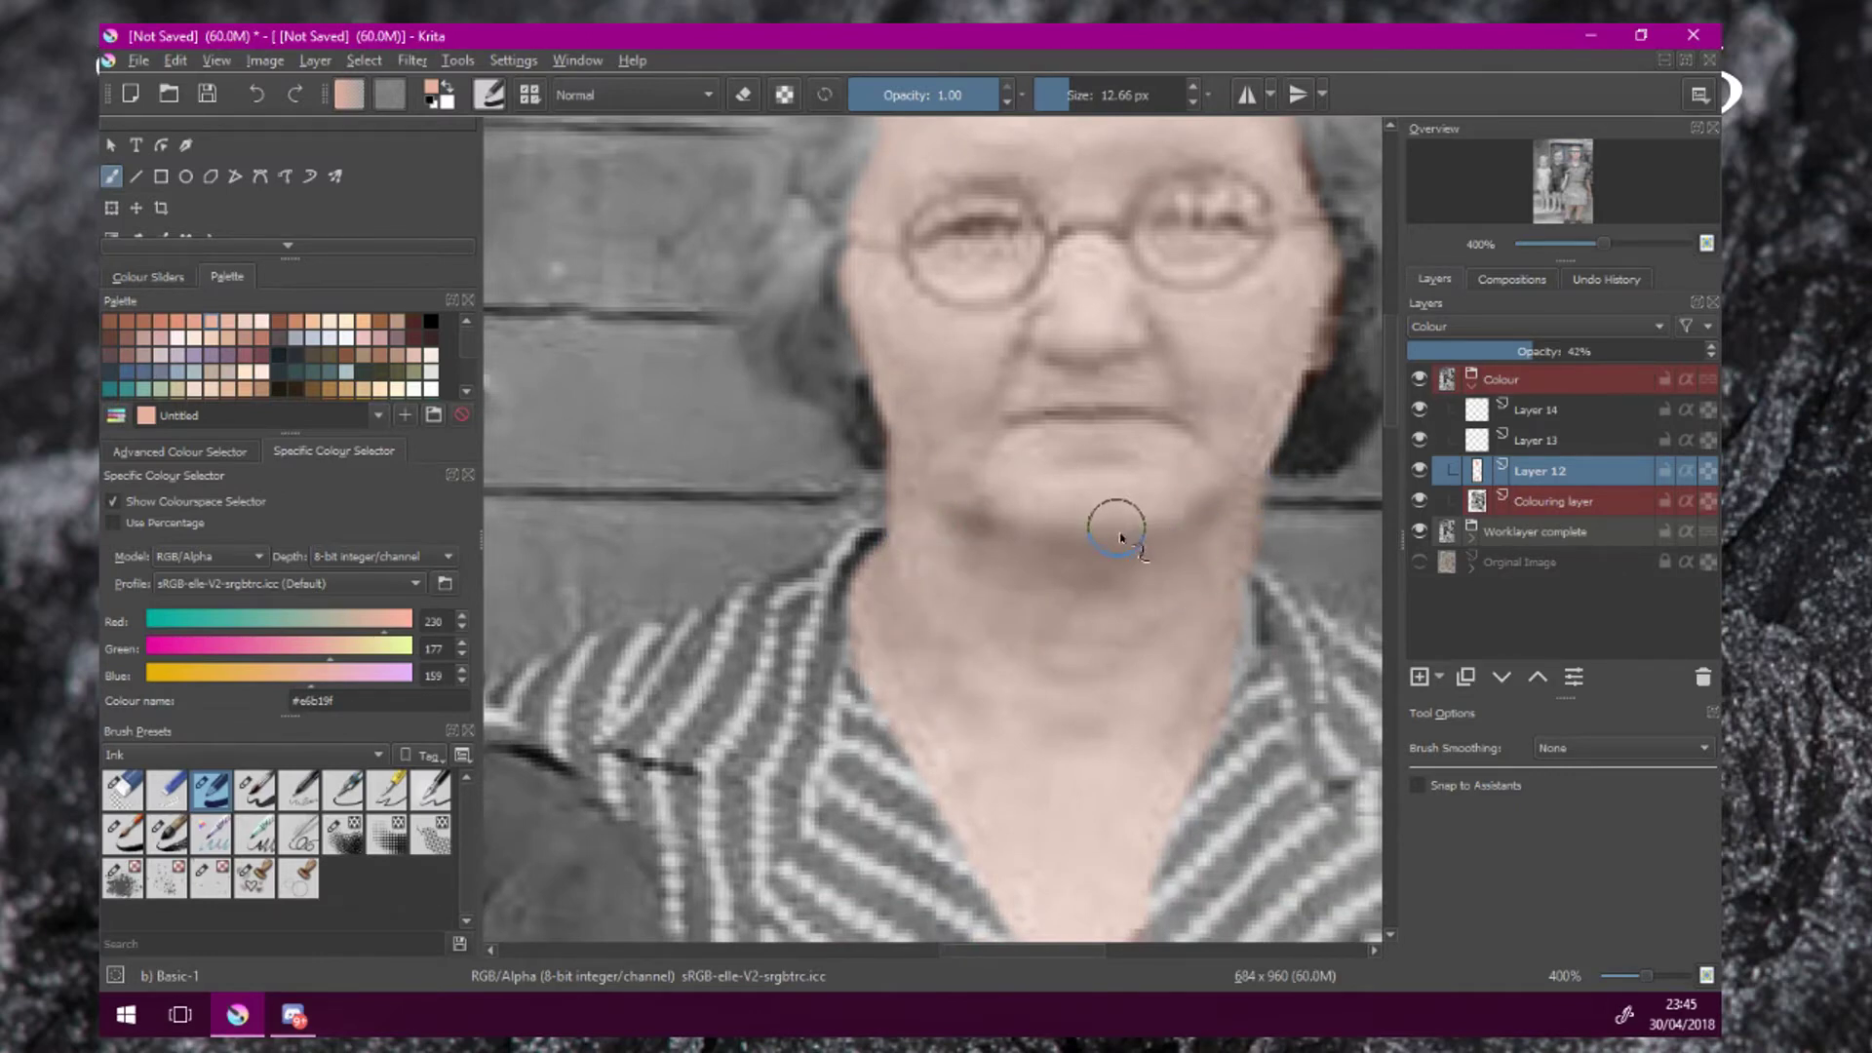
pyautogui.scroll(-6, 1121, 539)
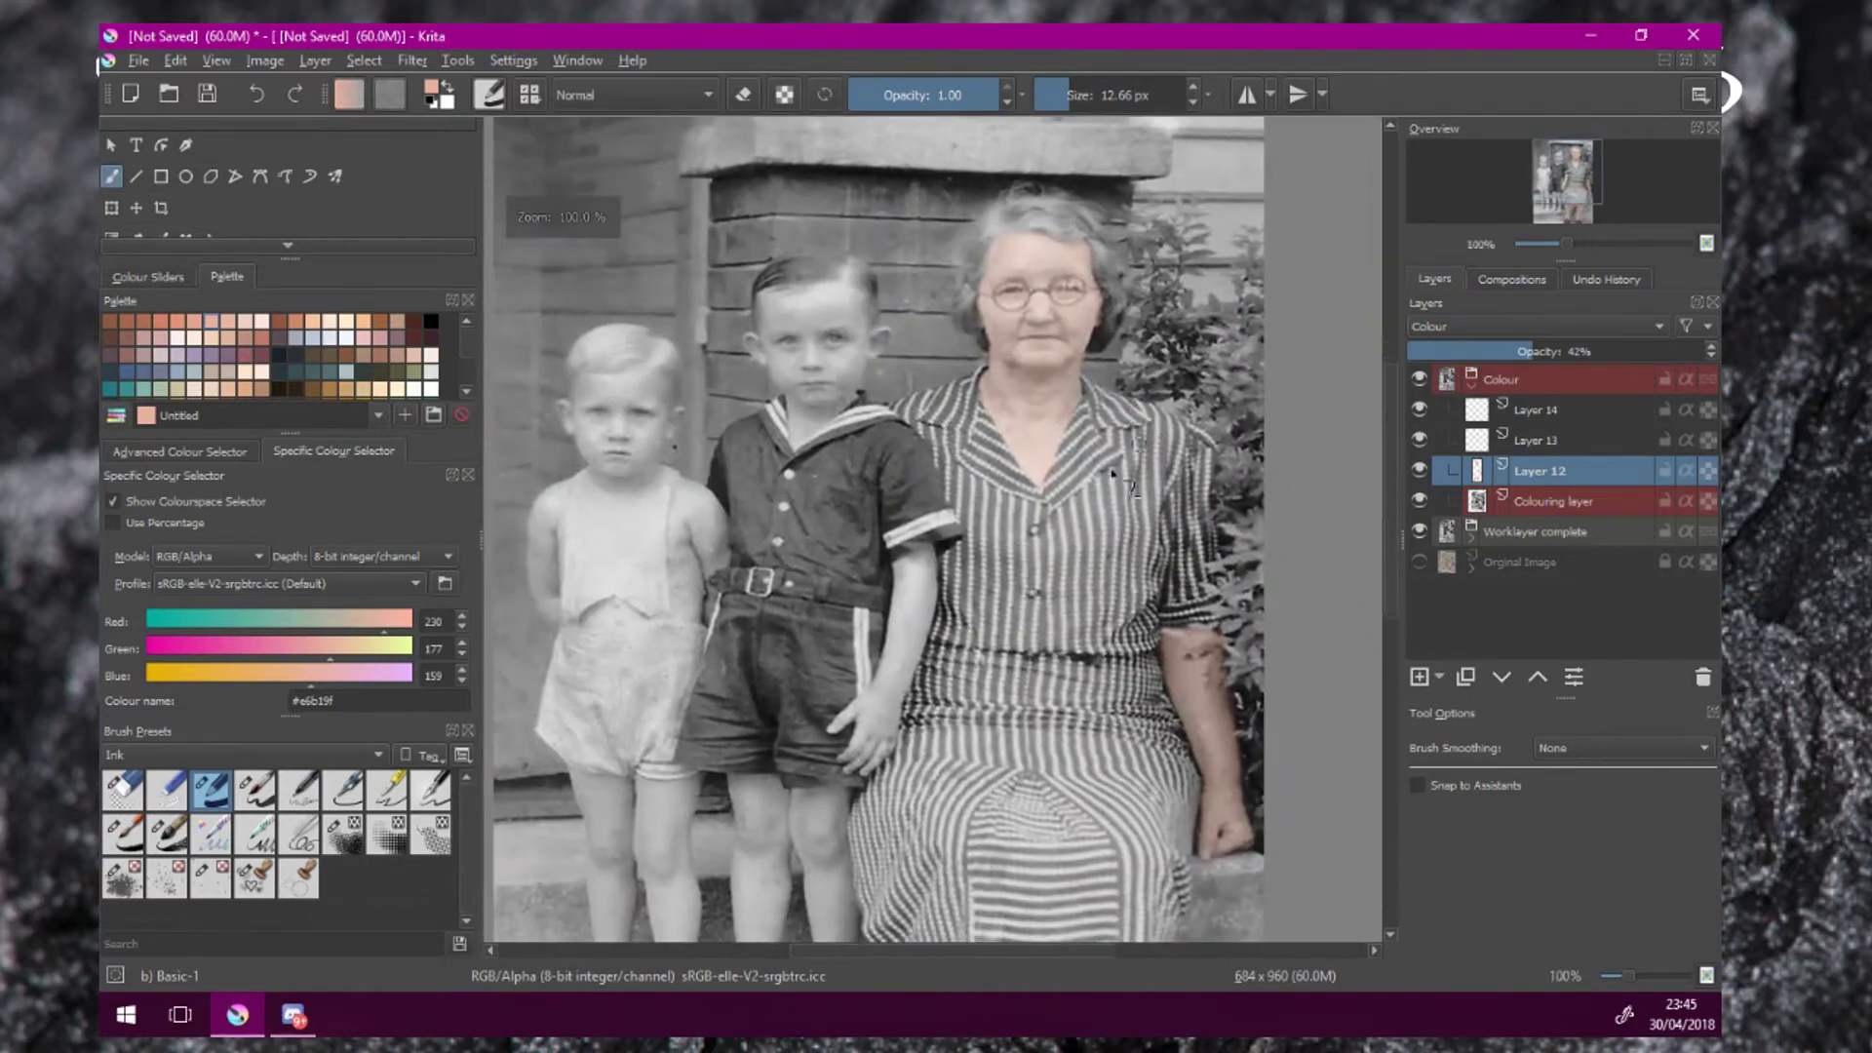
pyautogui.scroll(-2, 1141, 561)
pyautogui.scroll(2, 1160, 605)
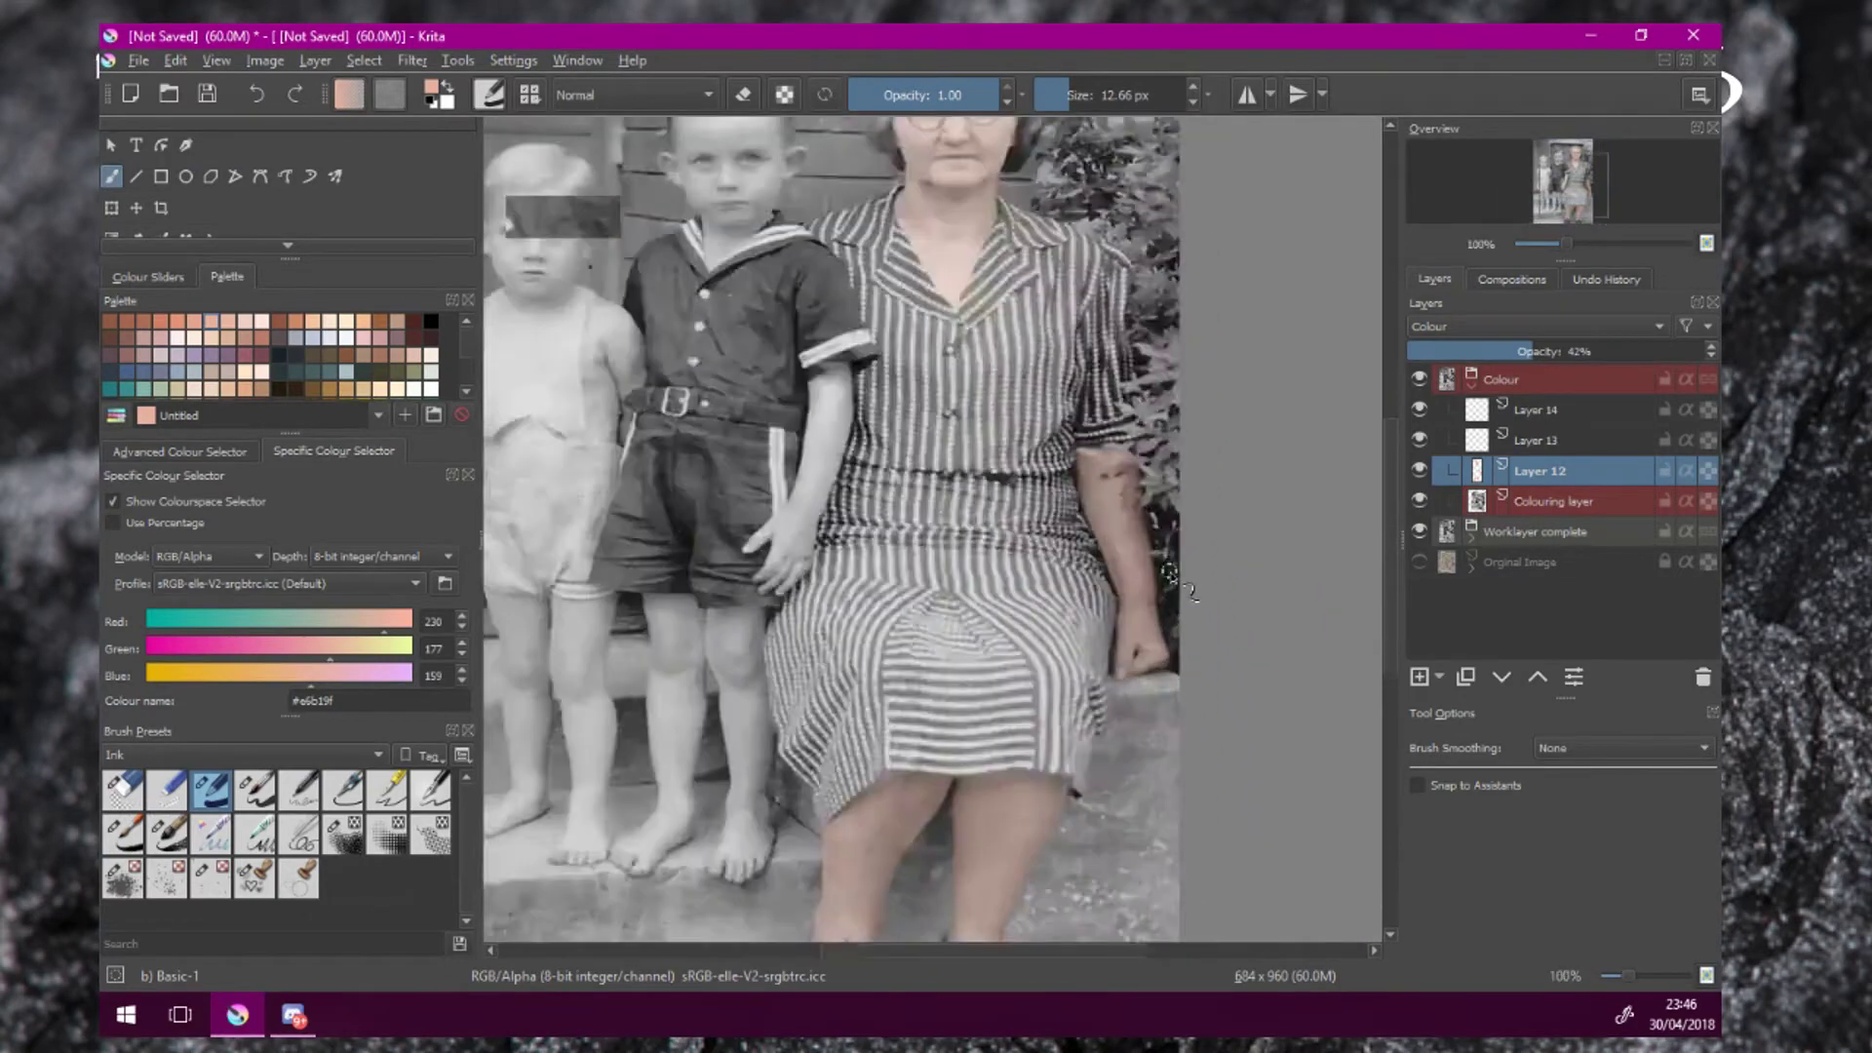
pyautogui.scroll(5, 1170, 575)
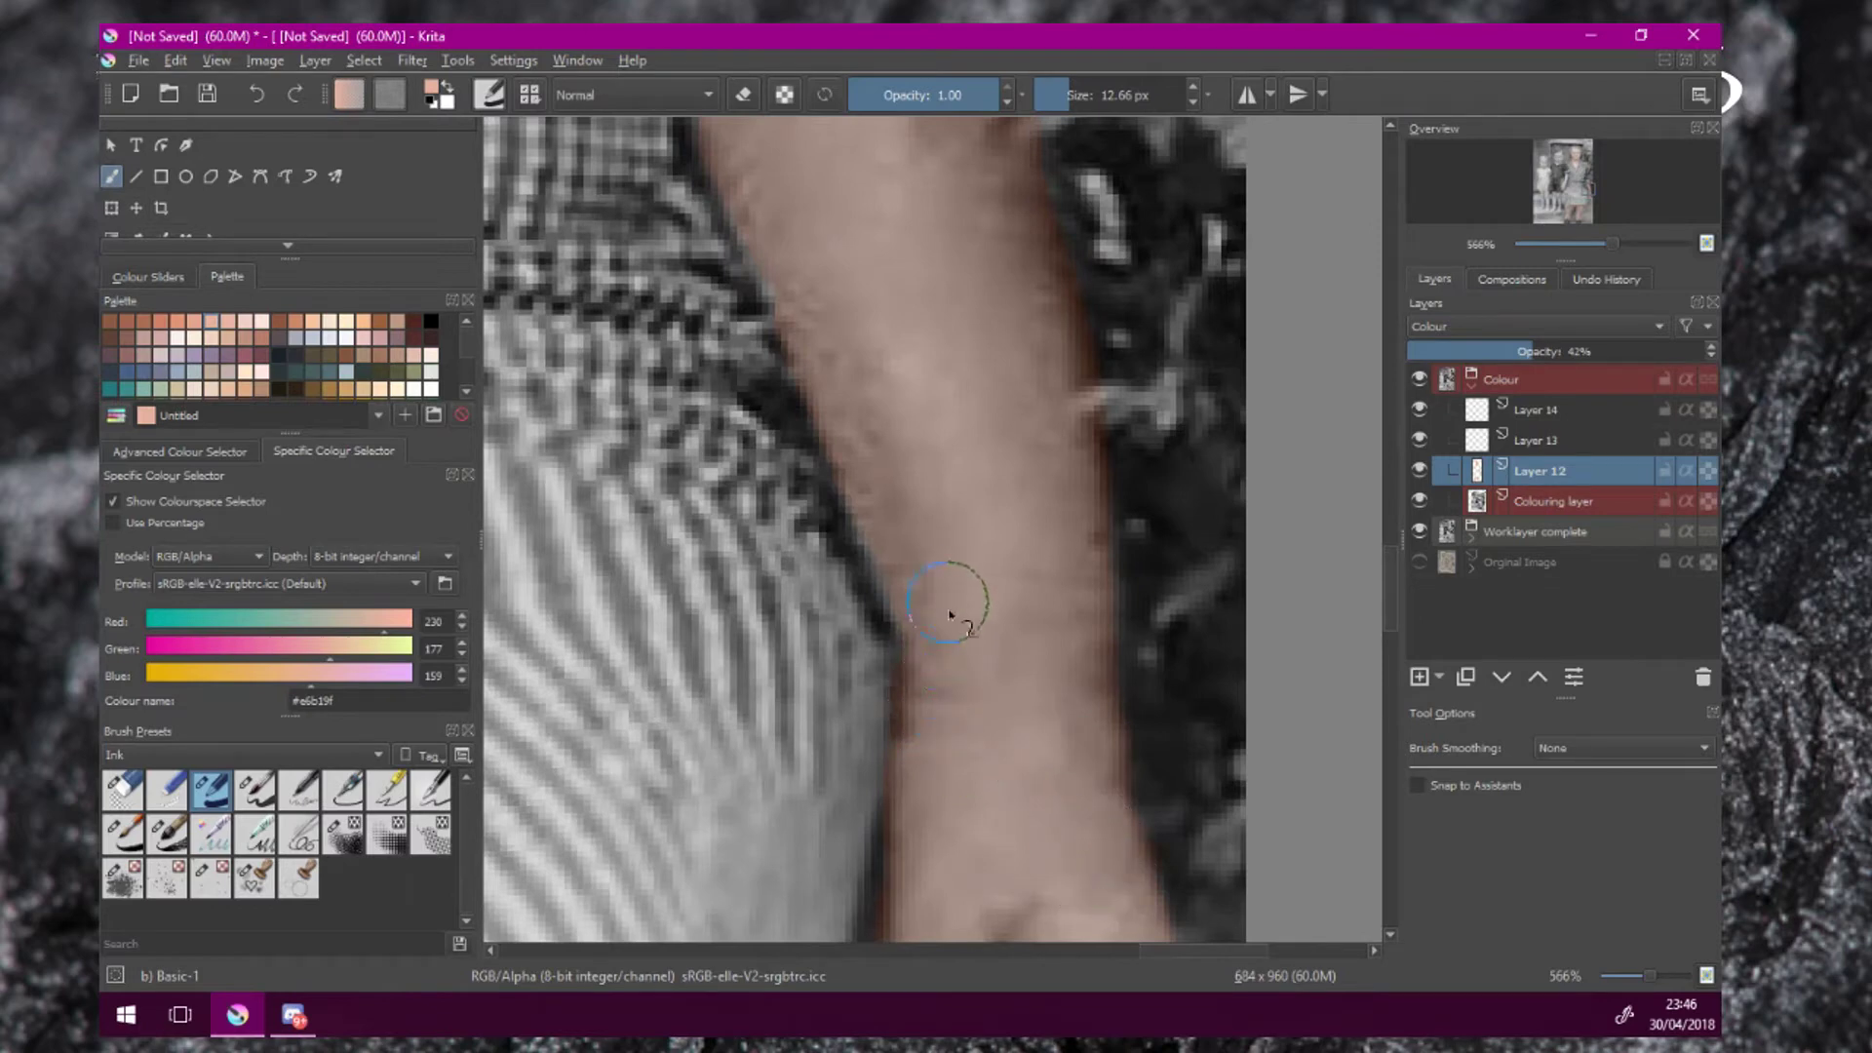
pyautogui.moveTo(933, 609); pyautogui.dragTo(898, 534)
pyautogui.moveTo(895, 351); pyautogui.dragTo(1005, 532)
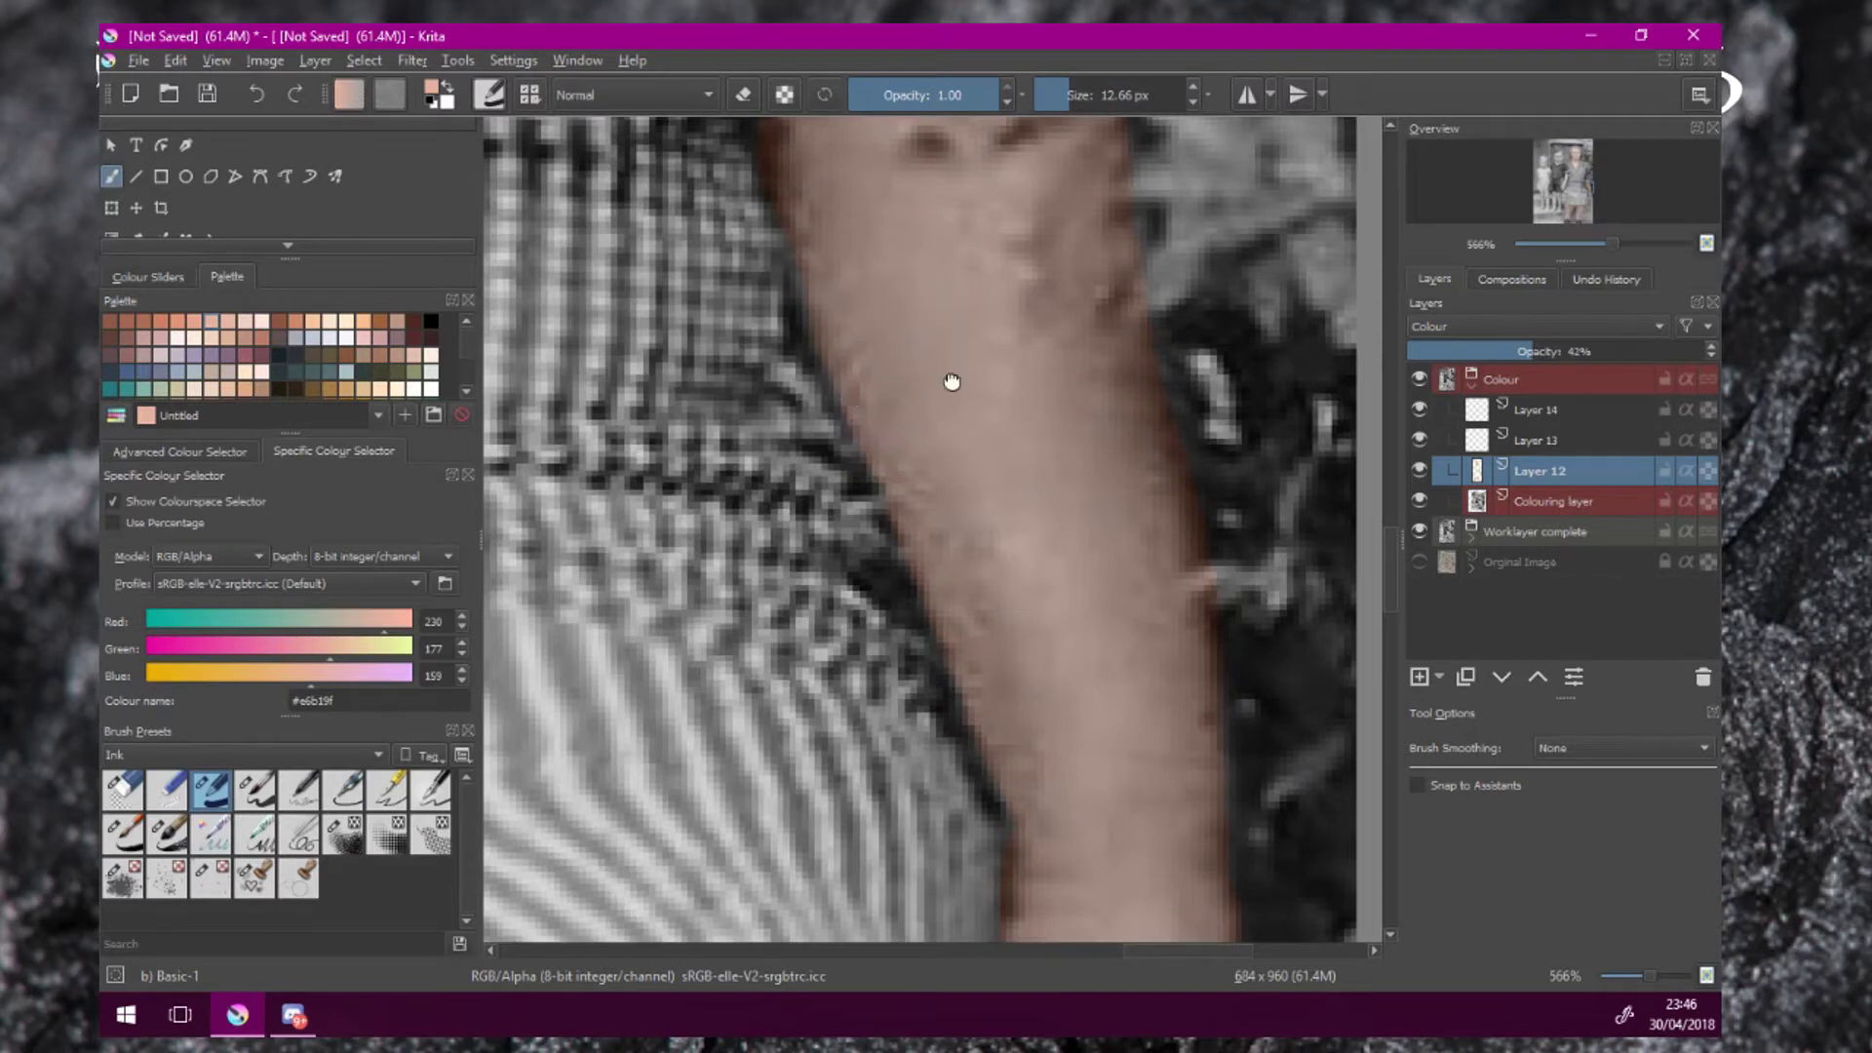
pyautogui.moveTo(952, 381); pyautogui.dragTo(980, 481)
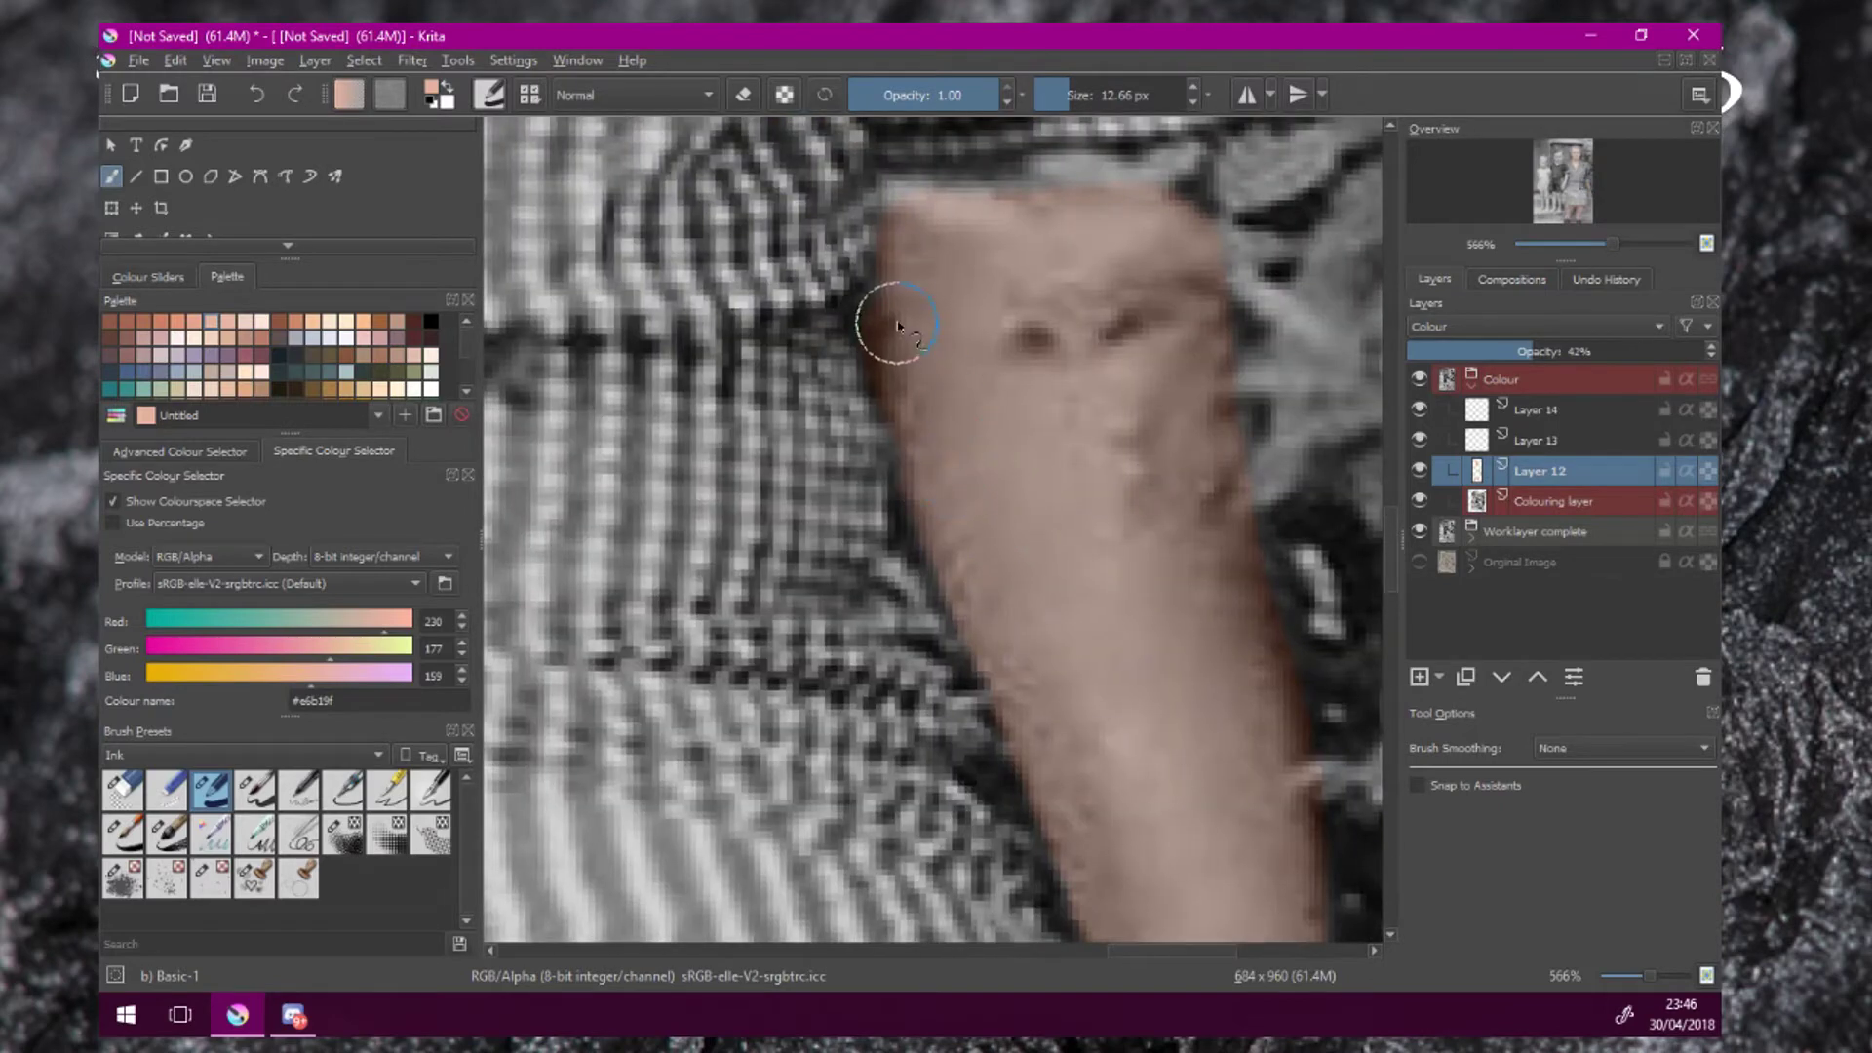
pyautogui.moveTo(1079, 250)
pyautogui.mouseDown()
pyautogui.moveTo(1121, 506)
pyautogui.moveTo(1138, 431)
pyautogui.mouseUp()
pyautogui.press('e')
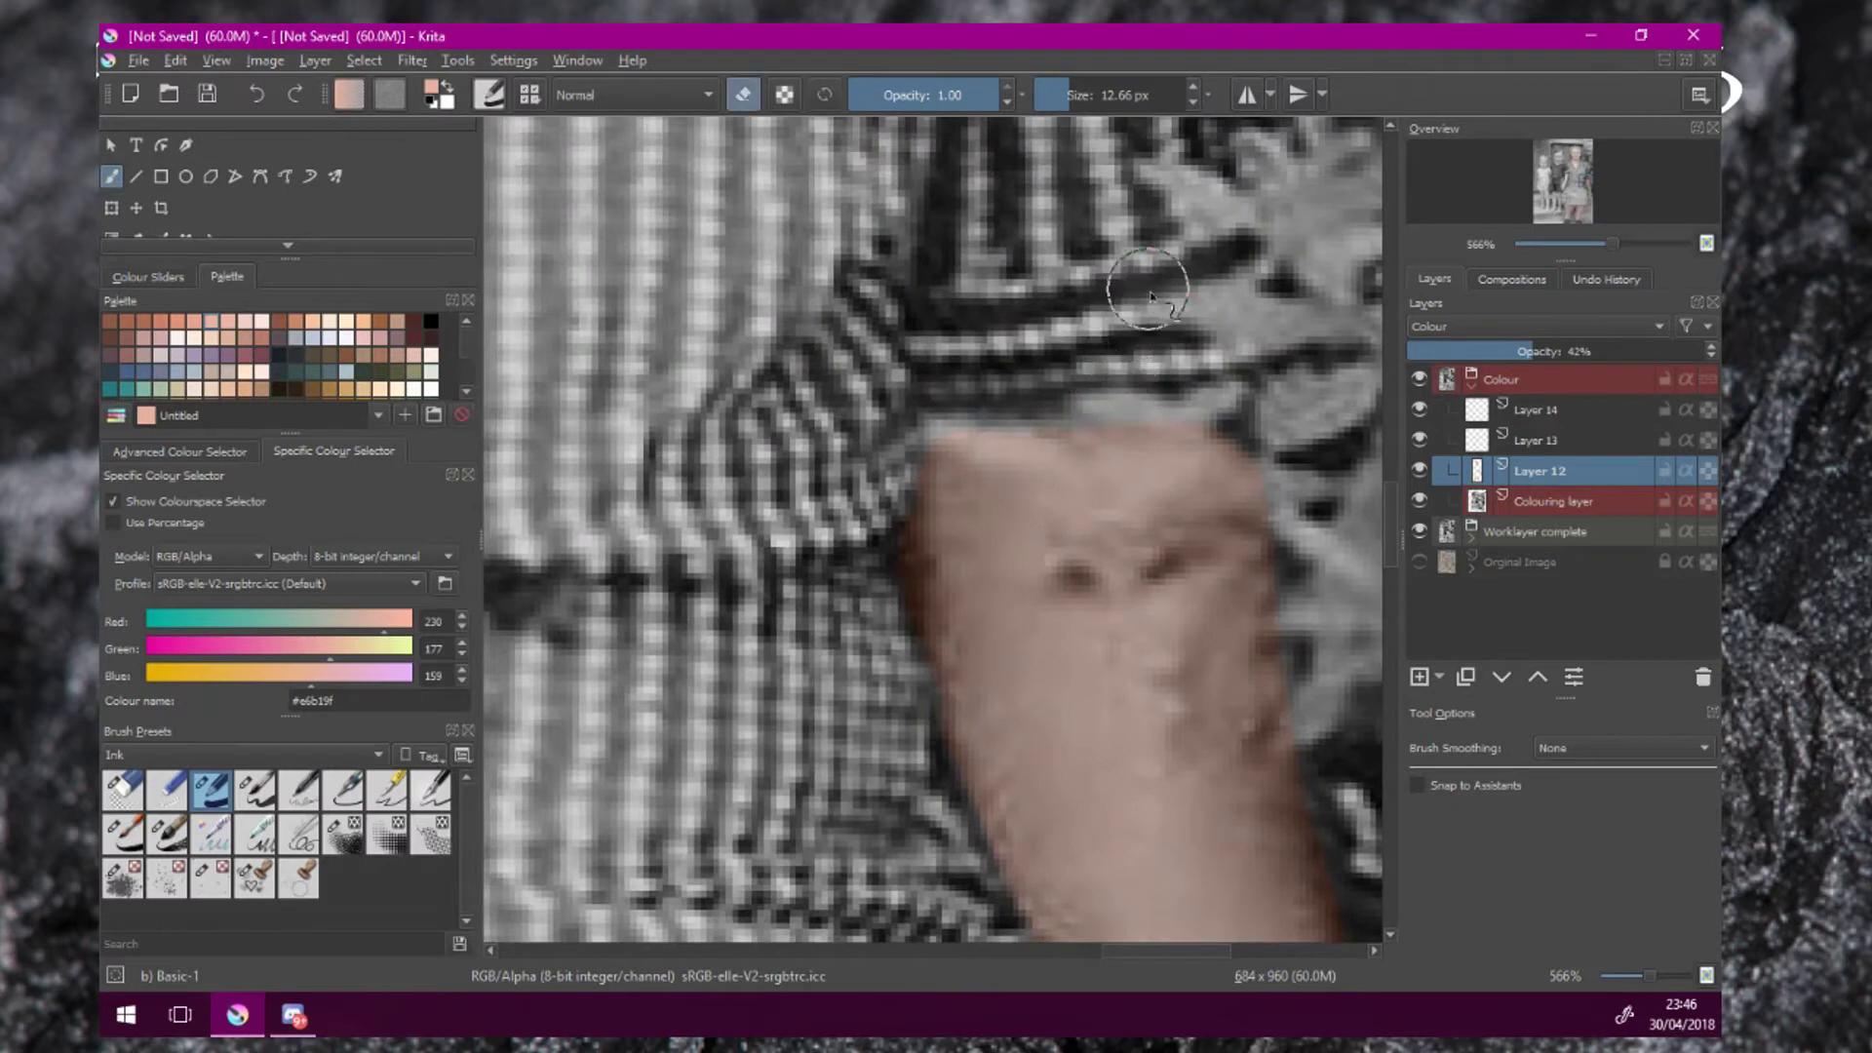
pyautogui.moveTo(1164, 391)
pyautogui.mouseDown()
pyautogui.moveTo(1231, 401)
pyautogui.moveTo(1136, 404)
pyautogui.moveTo(1257, 422)
pyautogui.moveTo(990, 396)
pyautogui.moveTo(996, 418)
pyautogui.moveTo(1137, 422)
pyautogui.moveTo(1337, 466)
pyautogui.mouseUp()
# Inspect the woman's skin colouring on her upper arm close up and across the whole photo.
pyautogui.scroll(-7, 1166, 341)
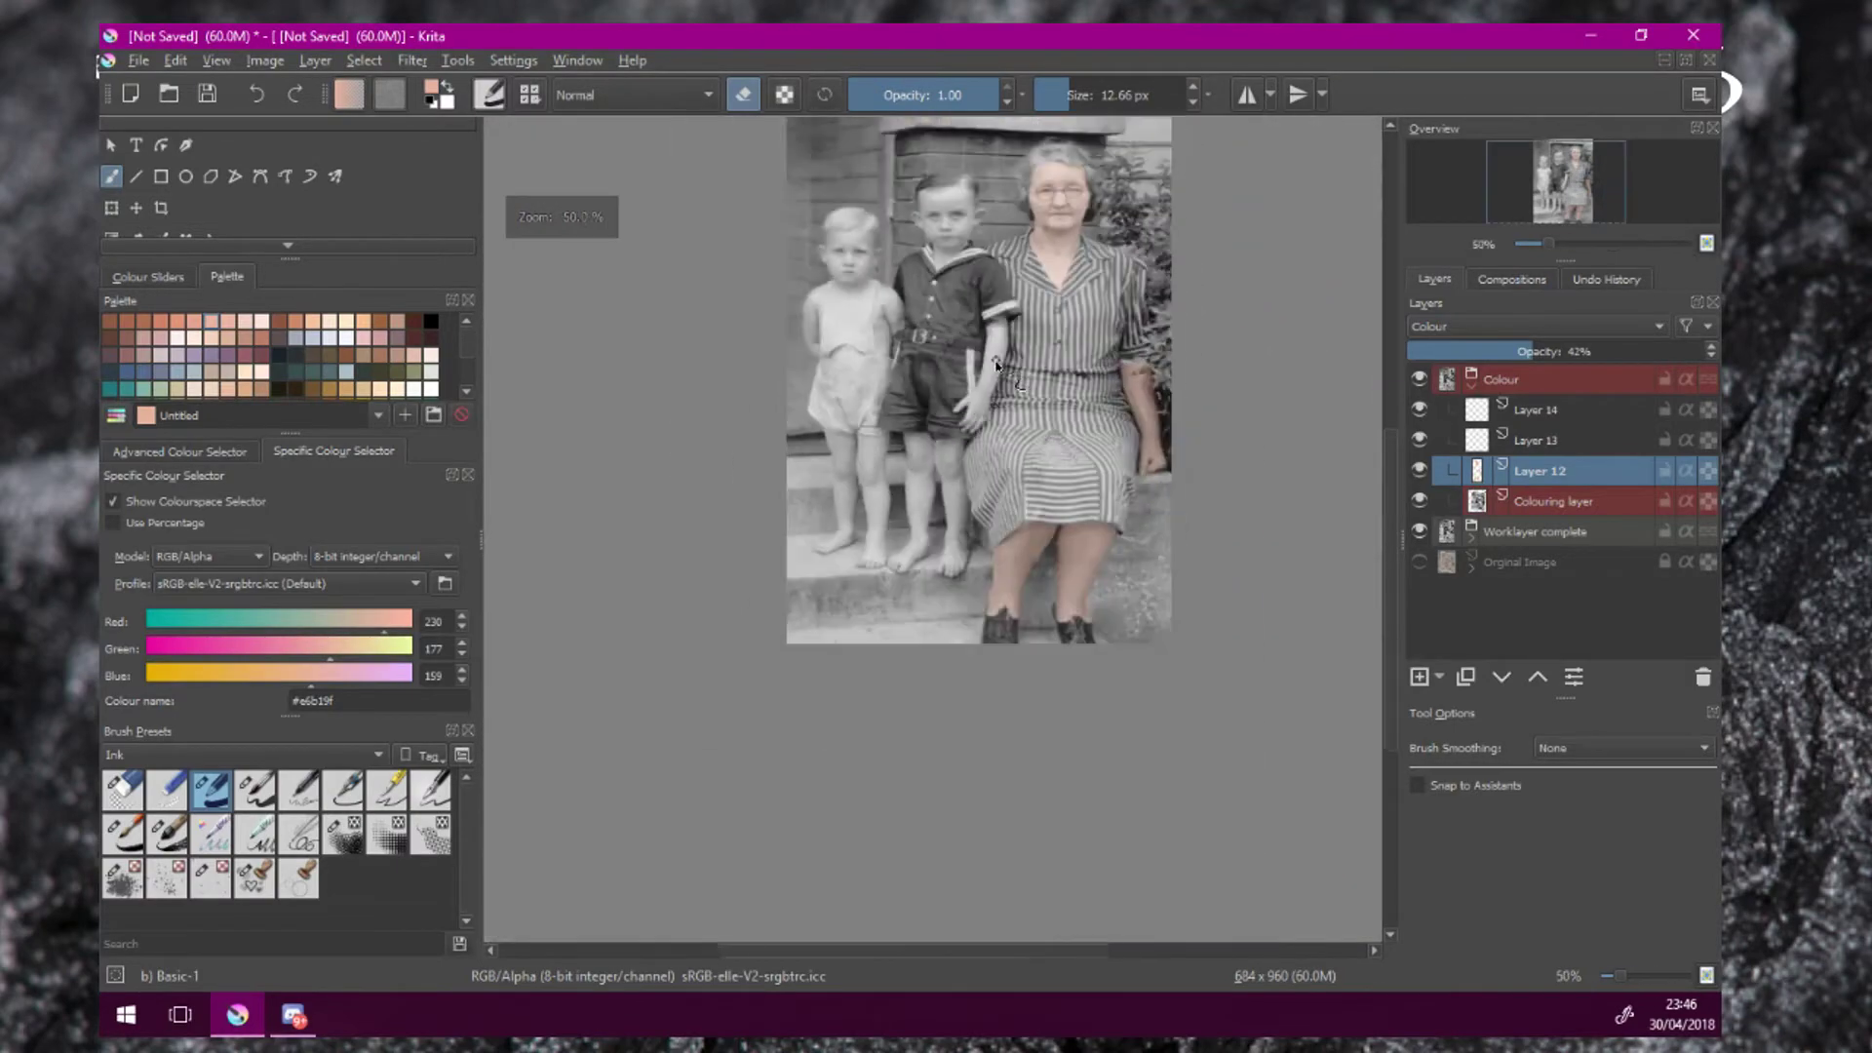
pyautogui.moveTo(998, 385); pyautogui.dragTo(956, 550)
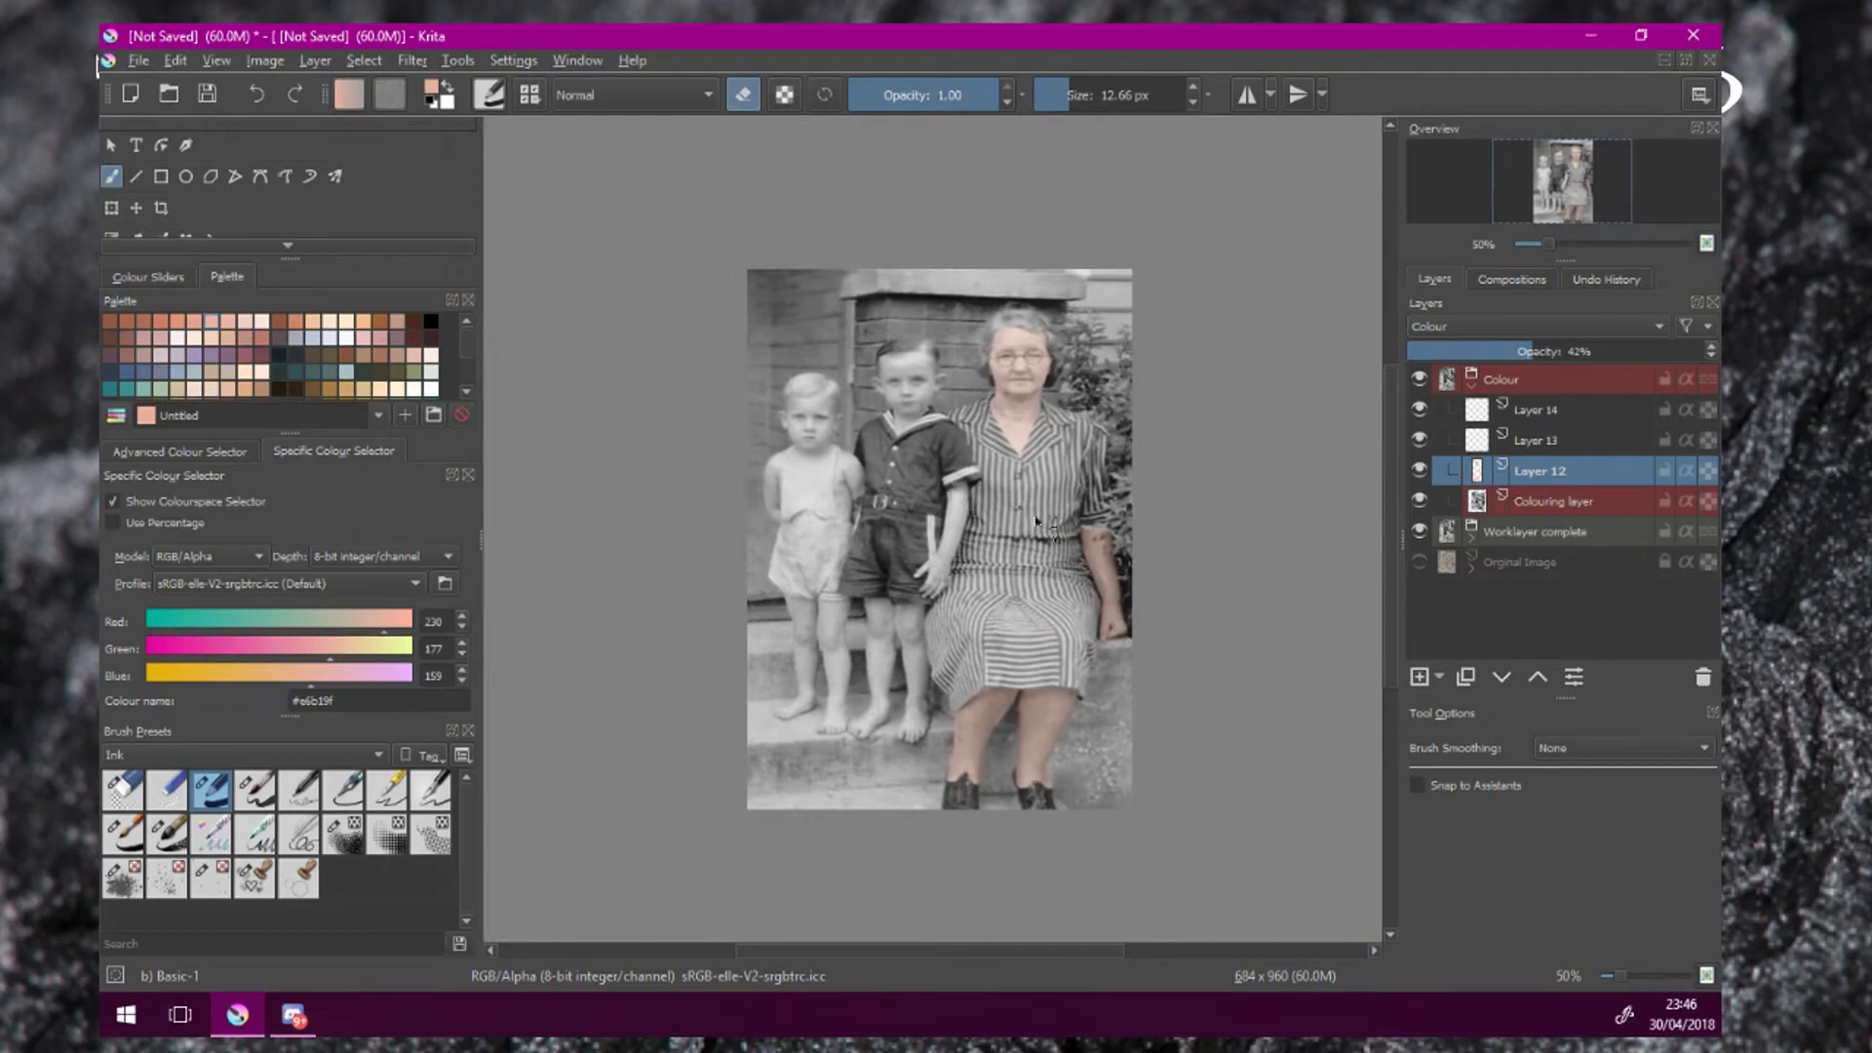
pyautogui.scroll(7, 1120, 553)
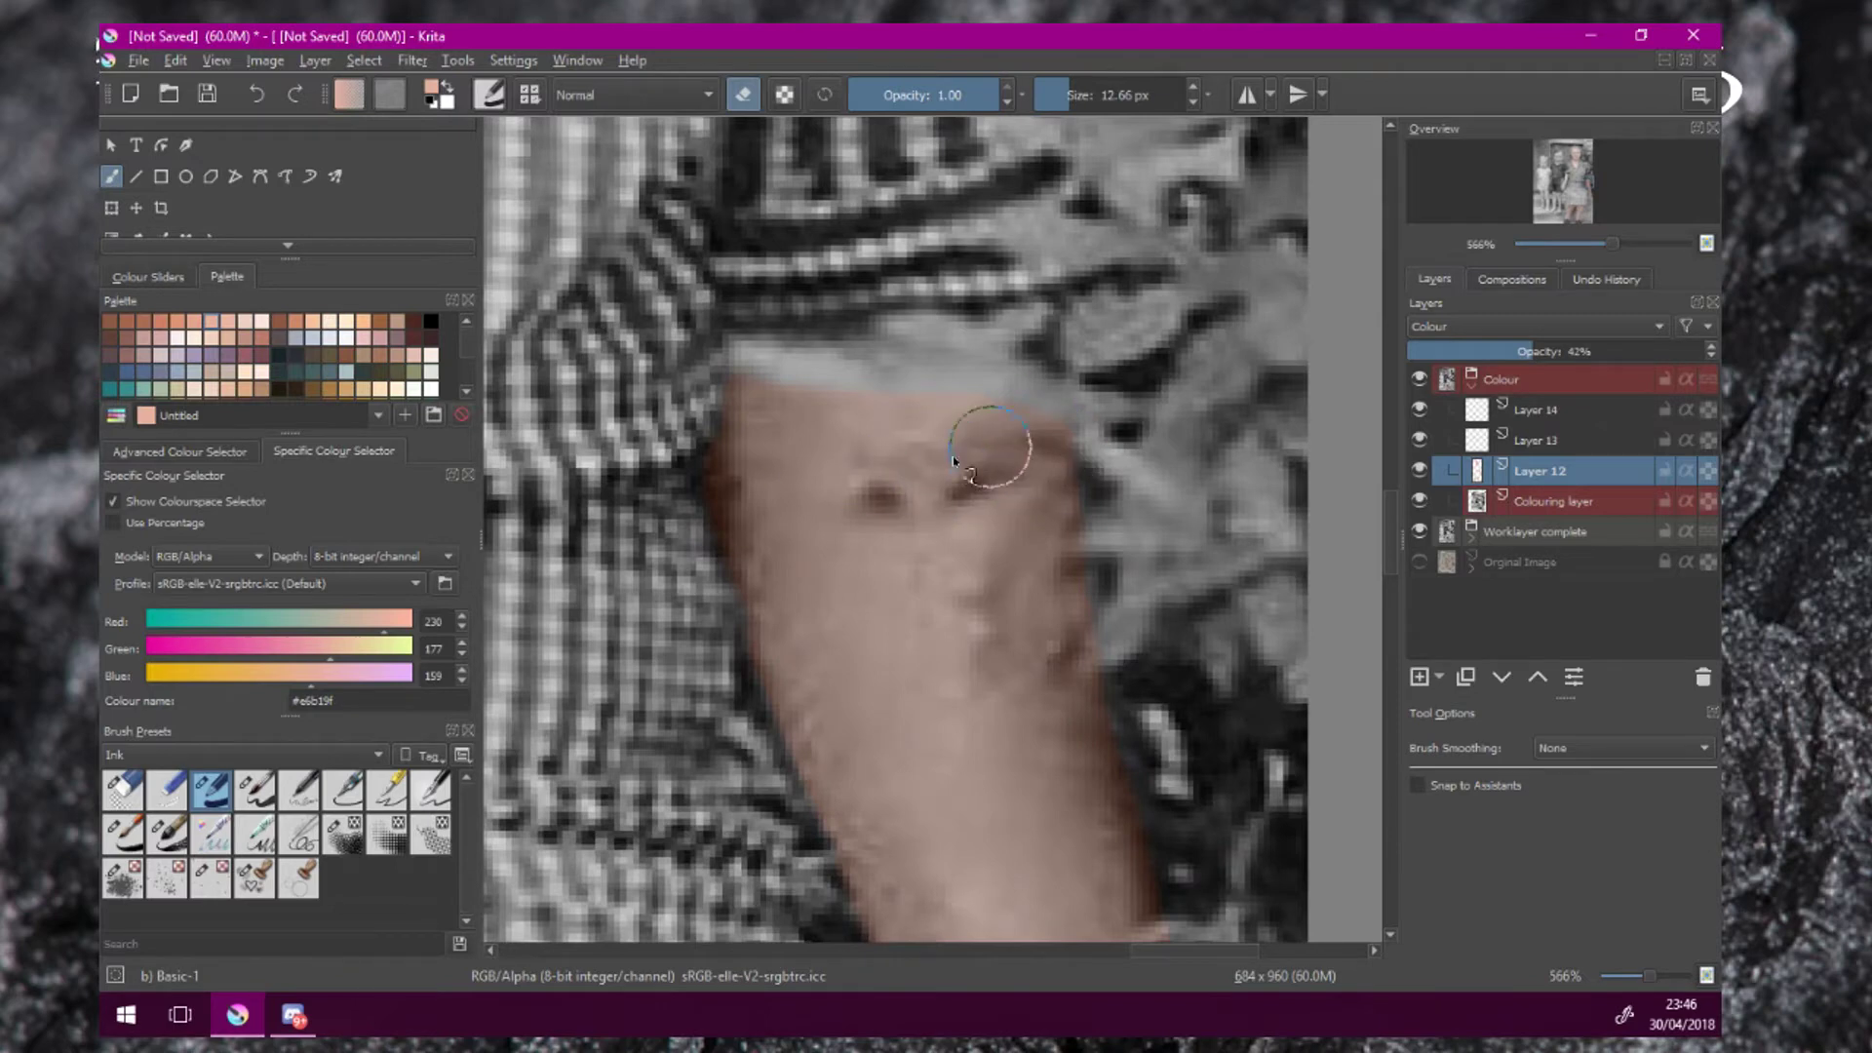
pyautogui.scroll(-3, 991, 510)
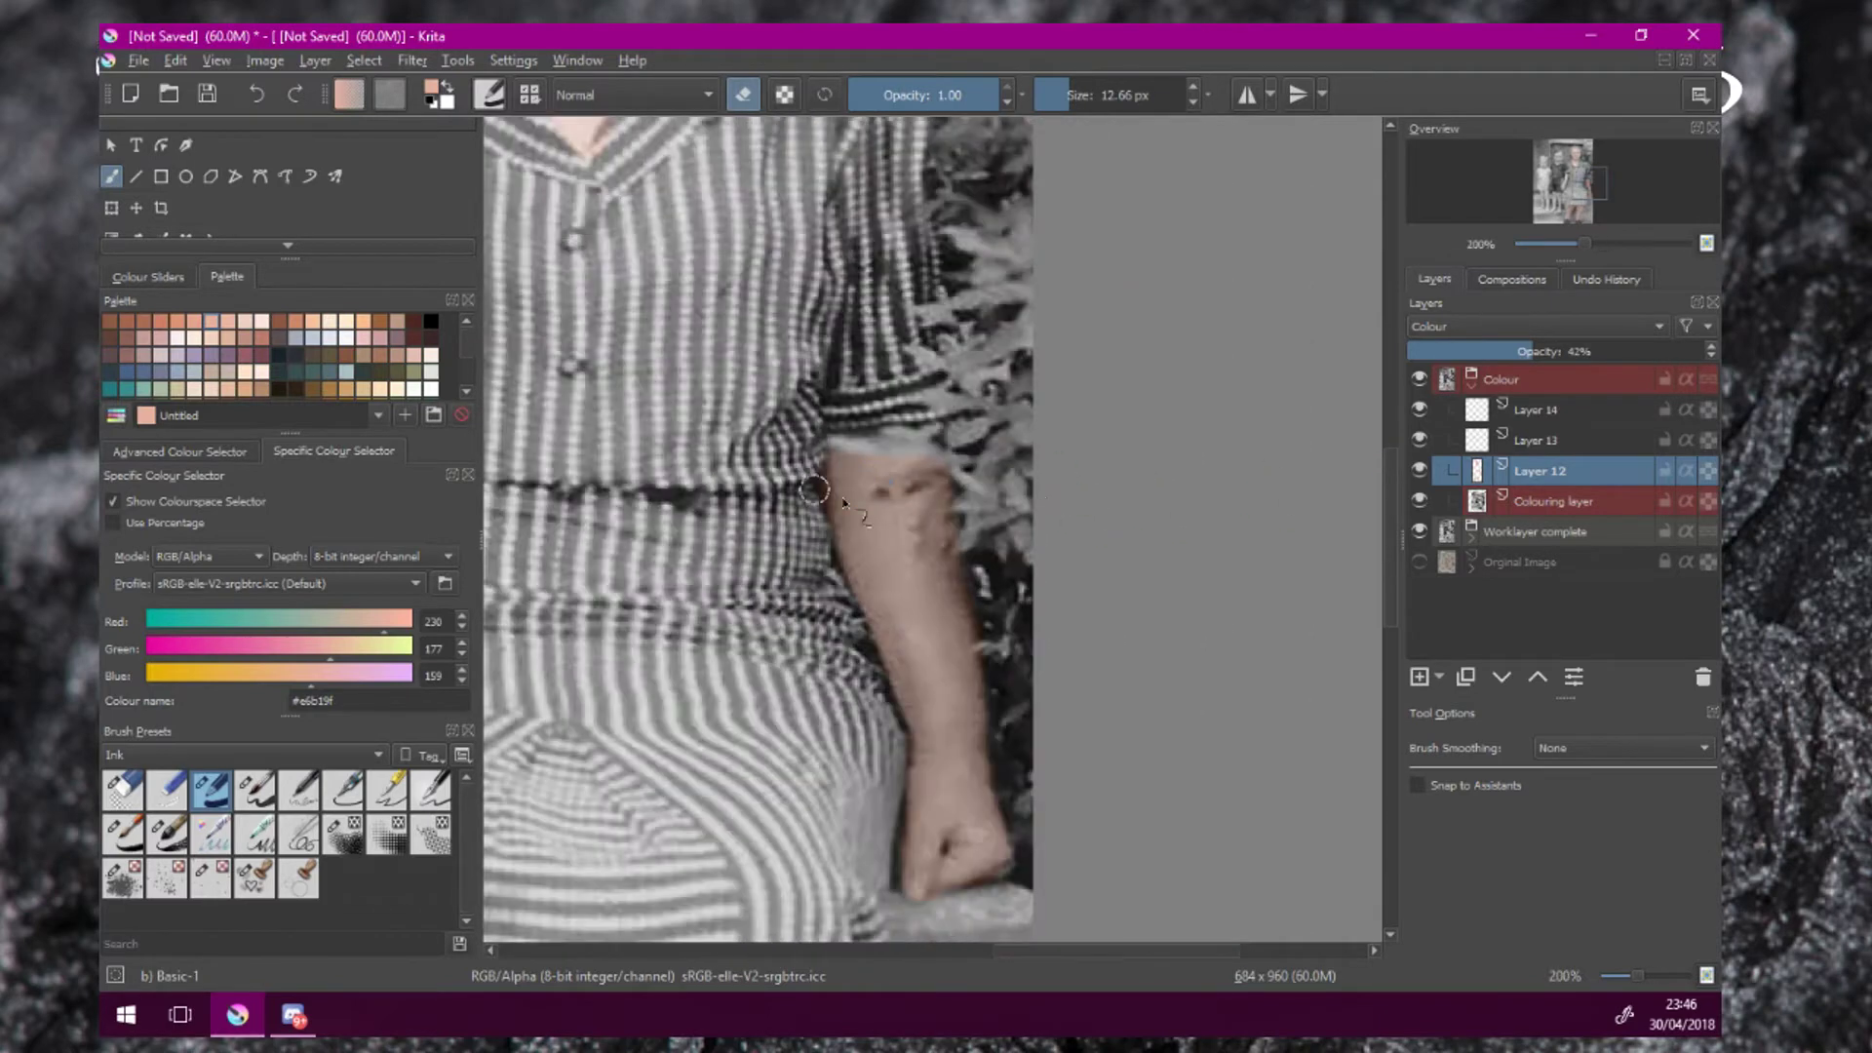
pyautogui.scroll(-2, 905, 456)
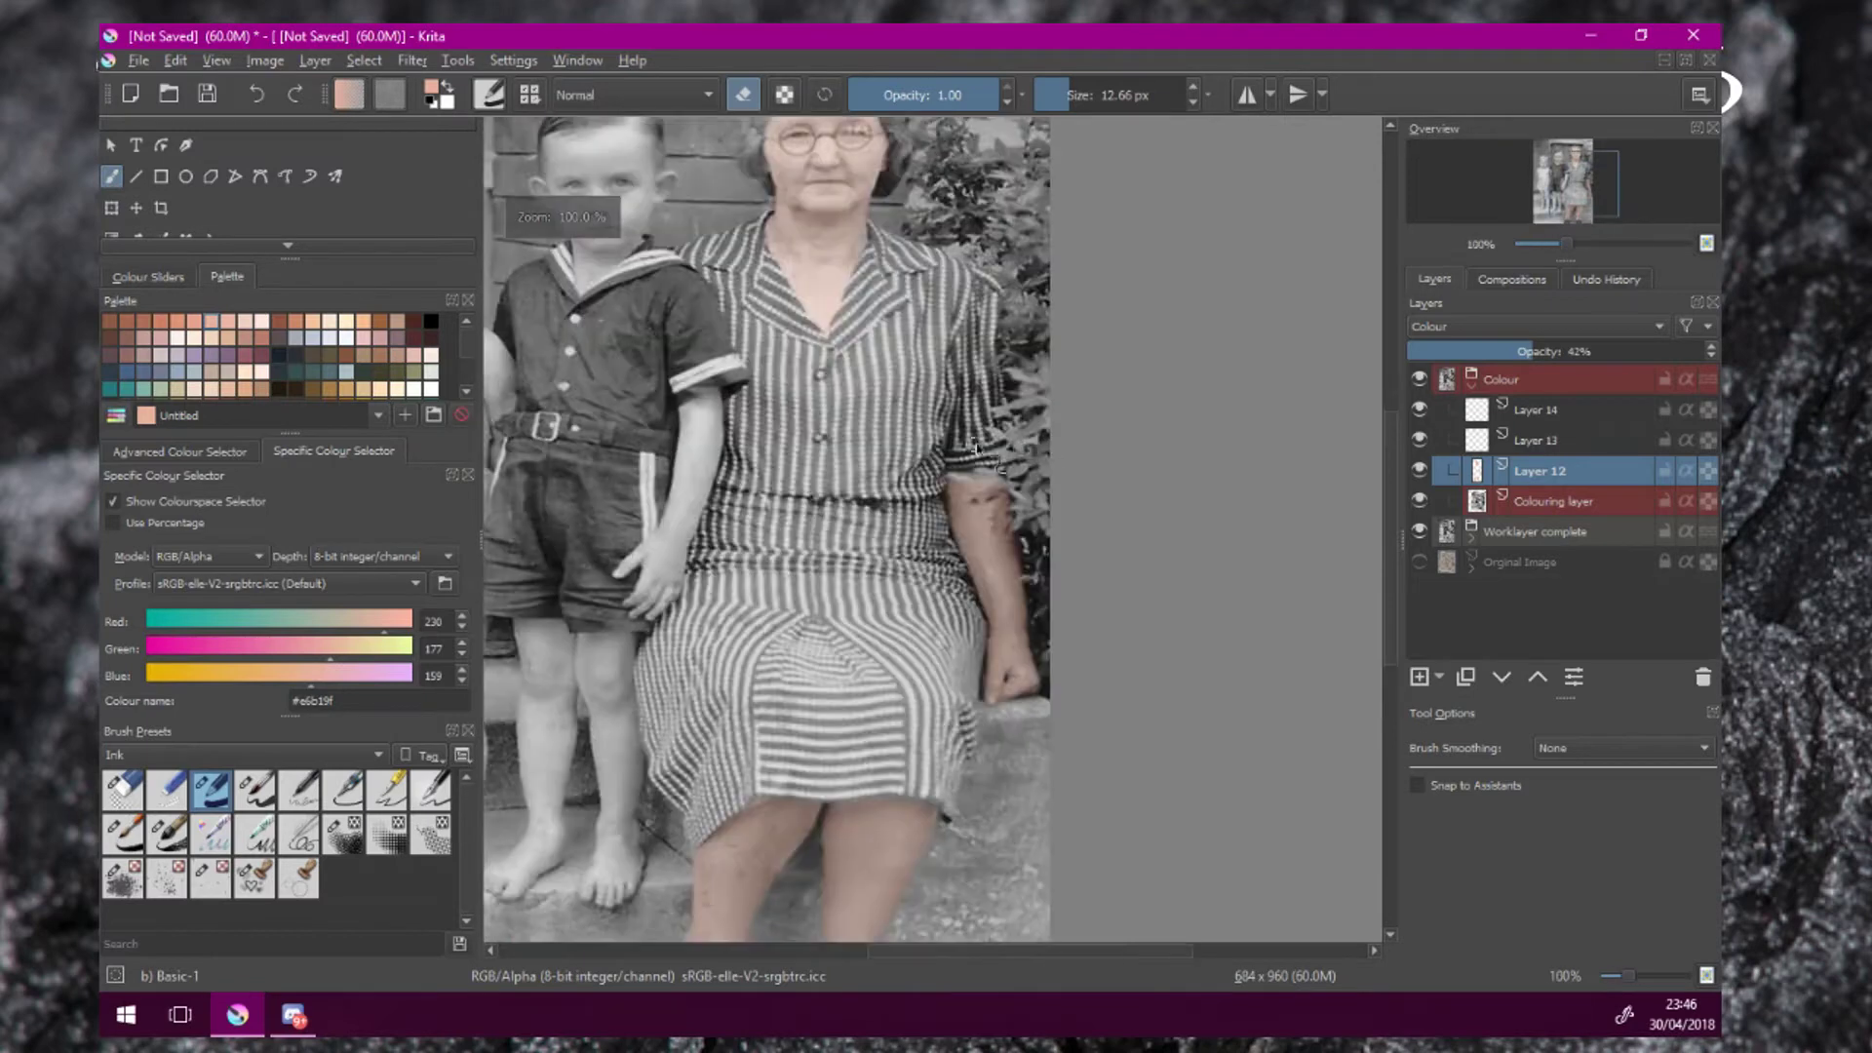
pyautogui.scroll(-1, 878, 458)
pyautogui.moveTo(862, 435); pyautogui.dragTo(978, 514)
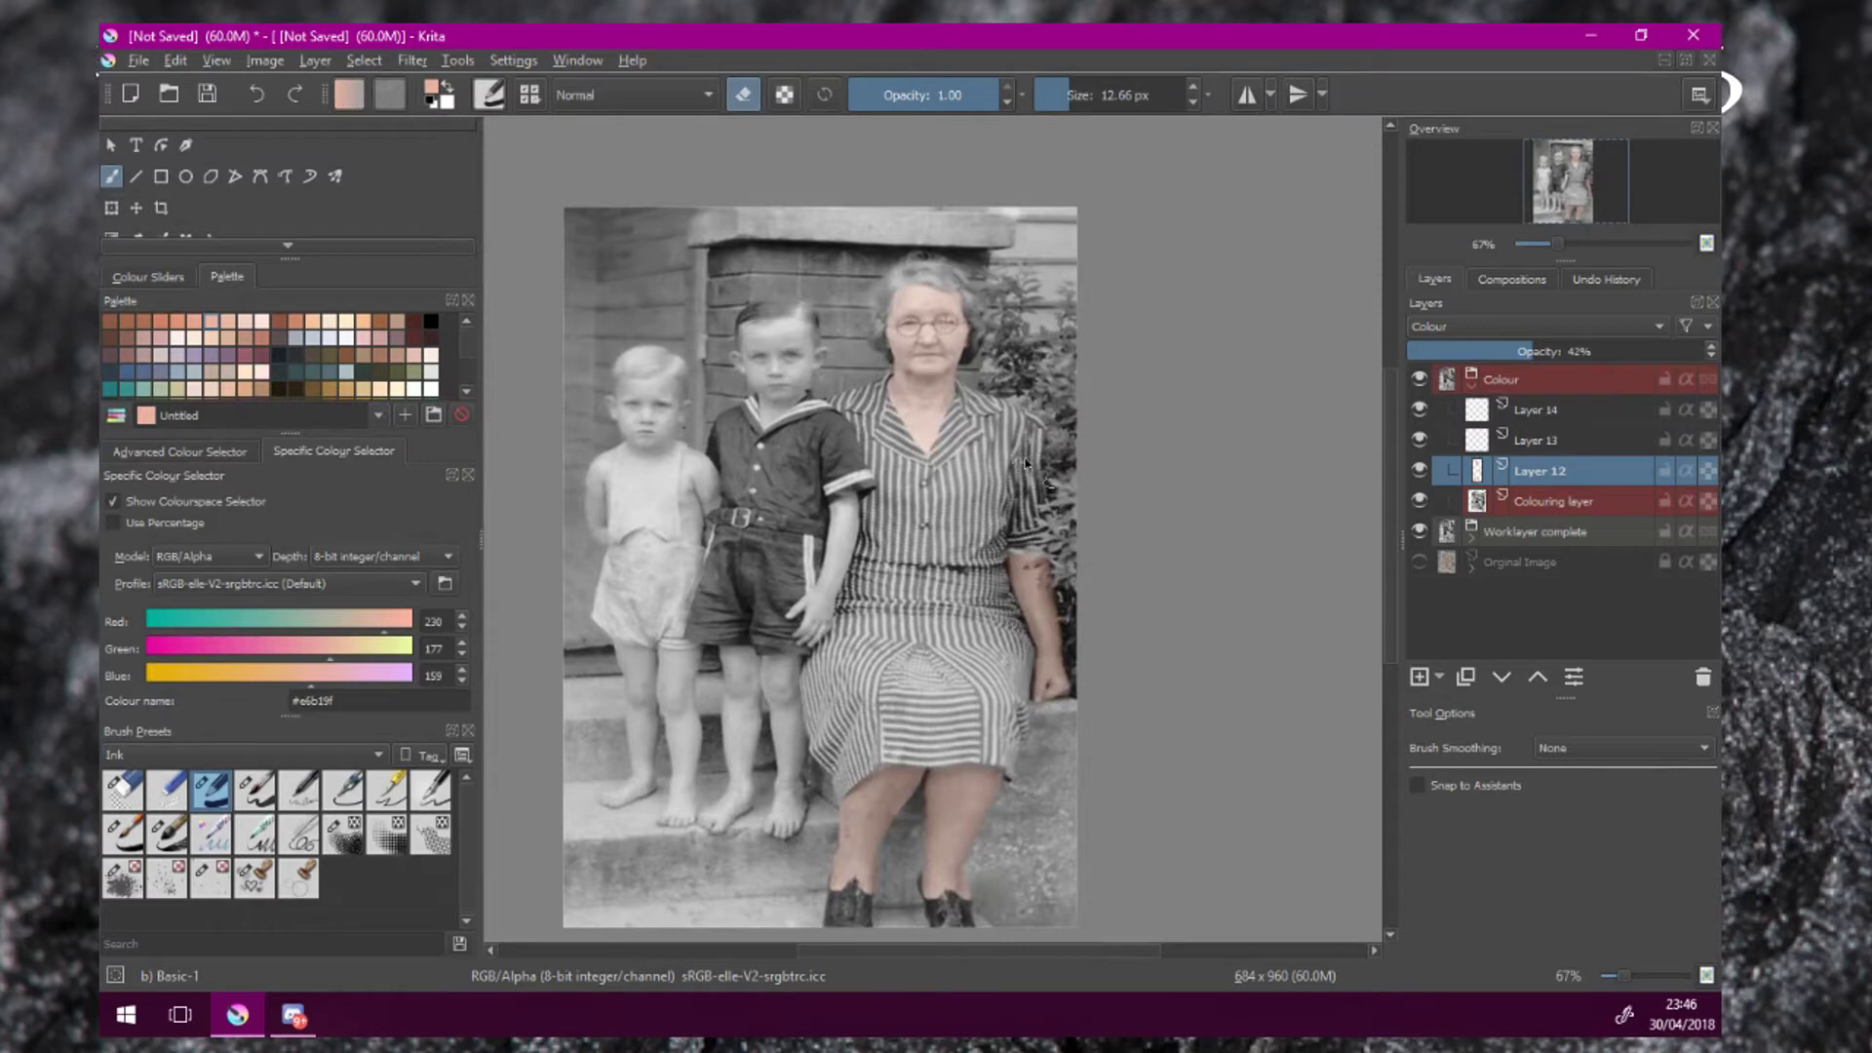
pyautogui.moveTo(984, 475)
pyautogui.mouseDown()
pyautogui.moveTo(983, 514)
pyautogui.moveTo(1031, 381)
pyautogui.moveTo(1037, 400)
pyautogui.mouseUp()
pyautogui.scroll(1, 983, 514)
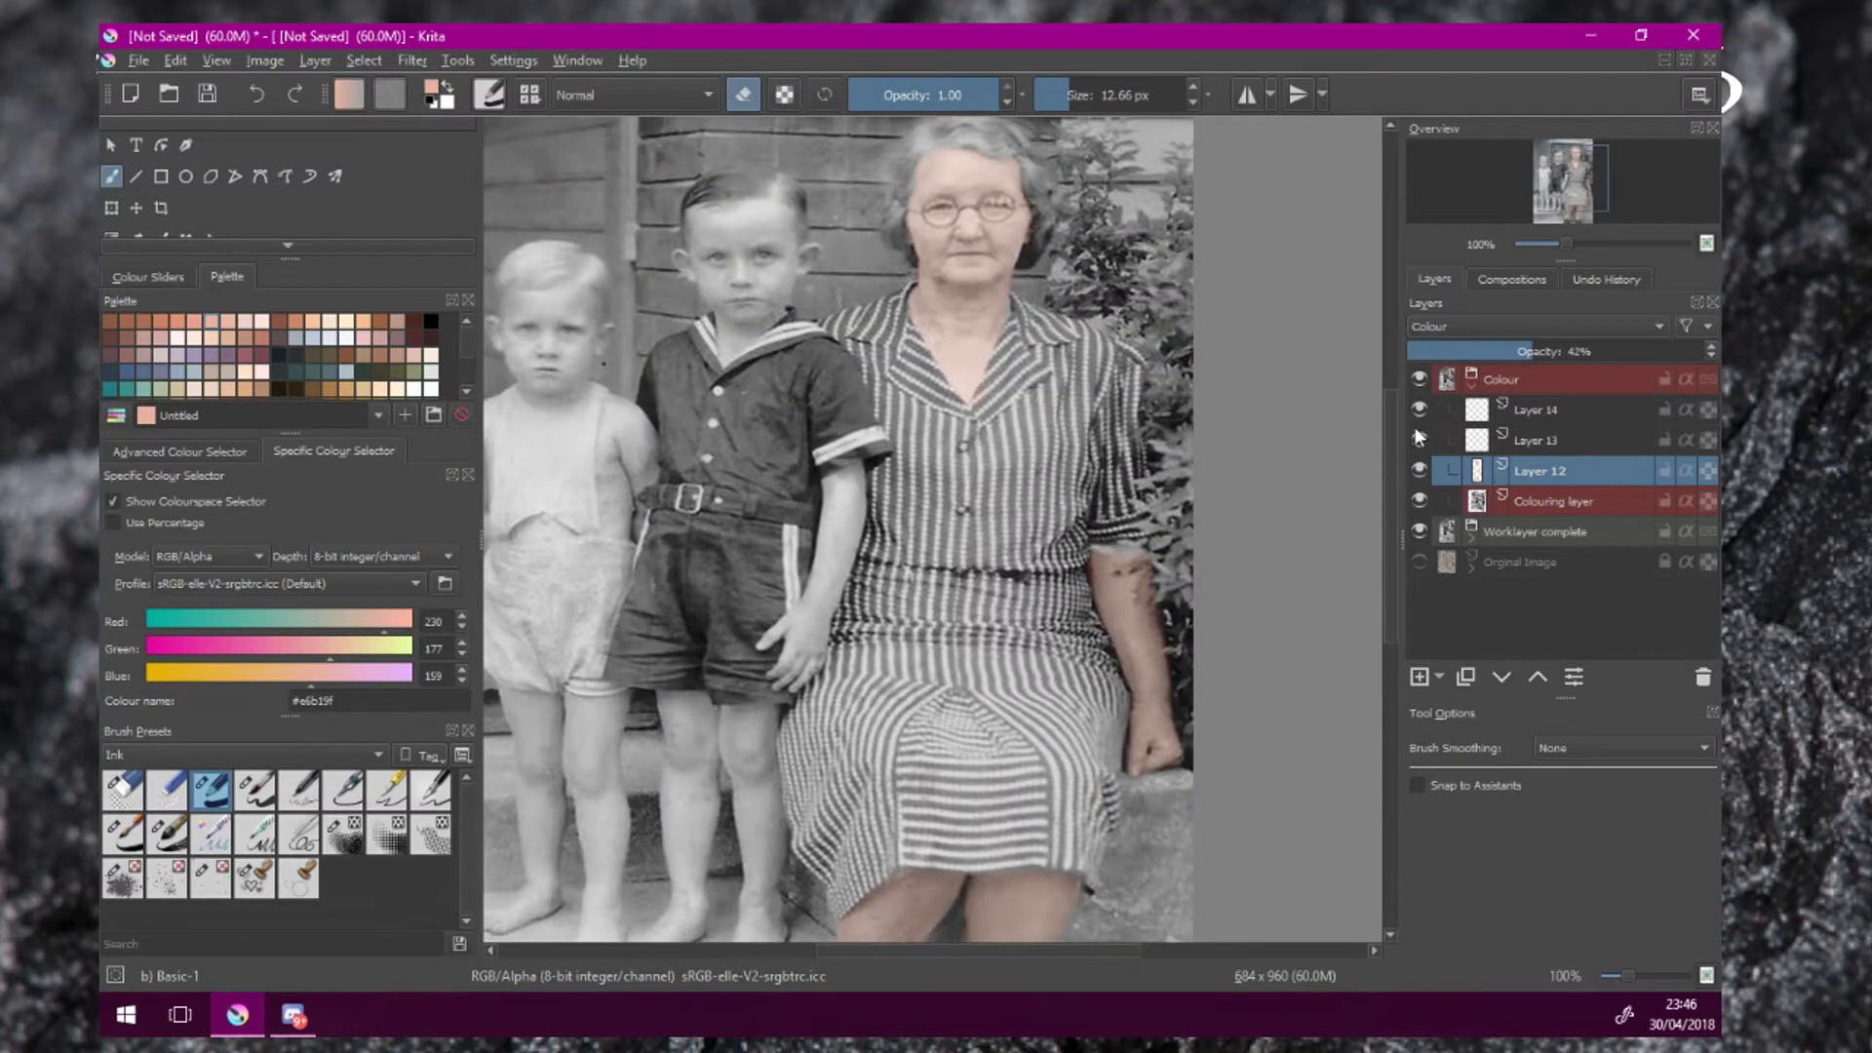
pyautogui.moveTo(1021, 394); pyautogui.dragTo(1094, 435)
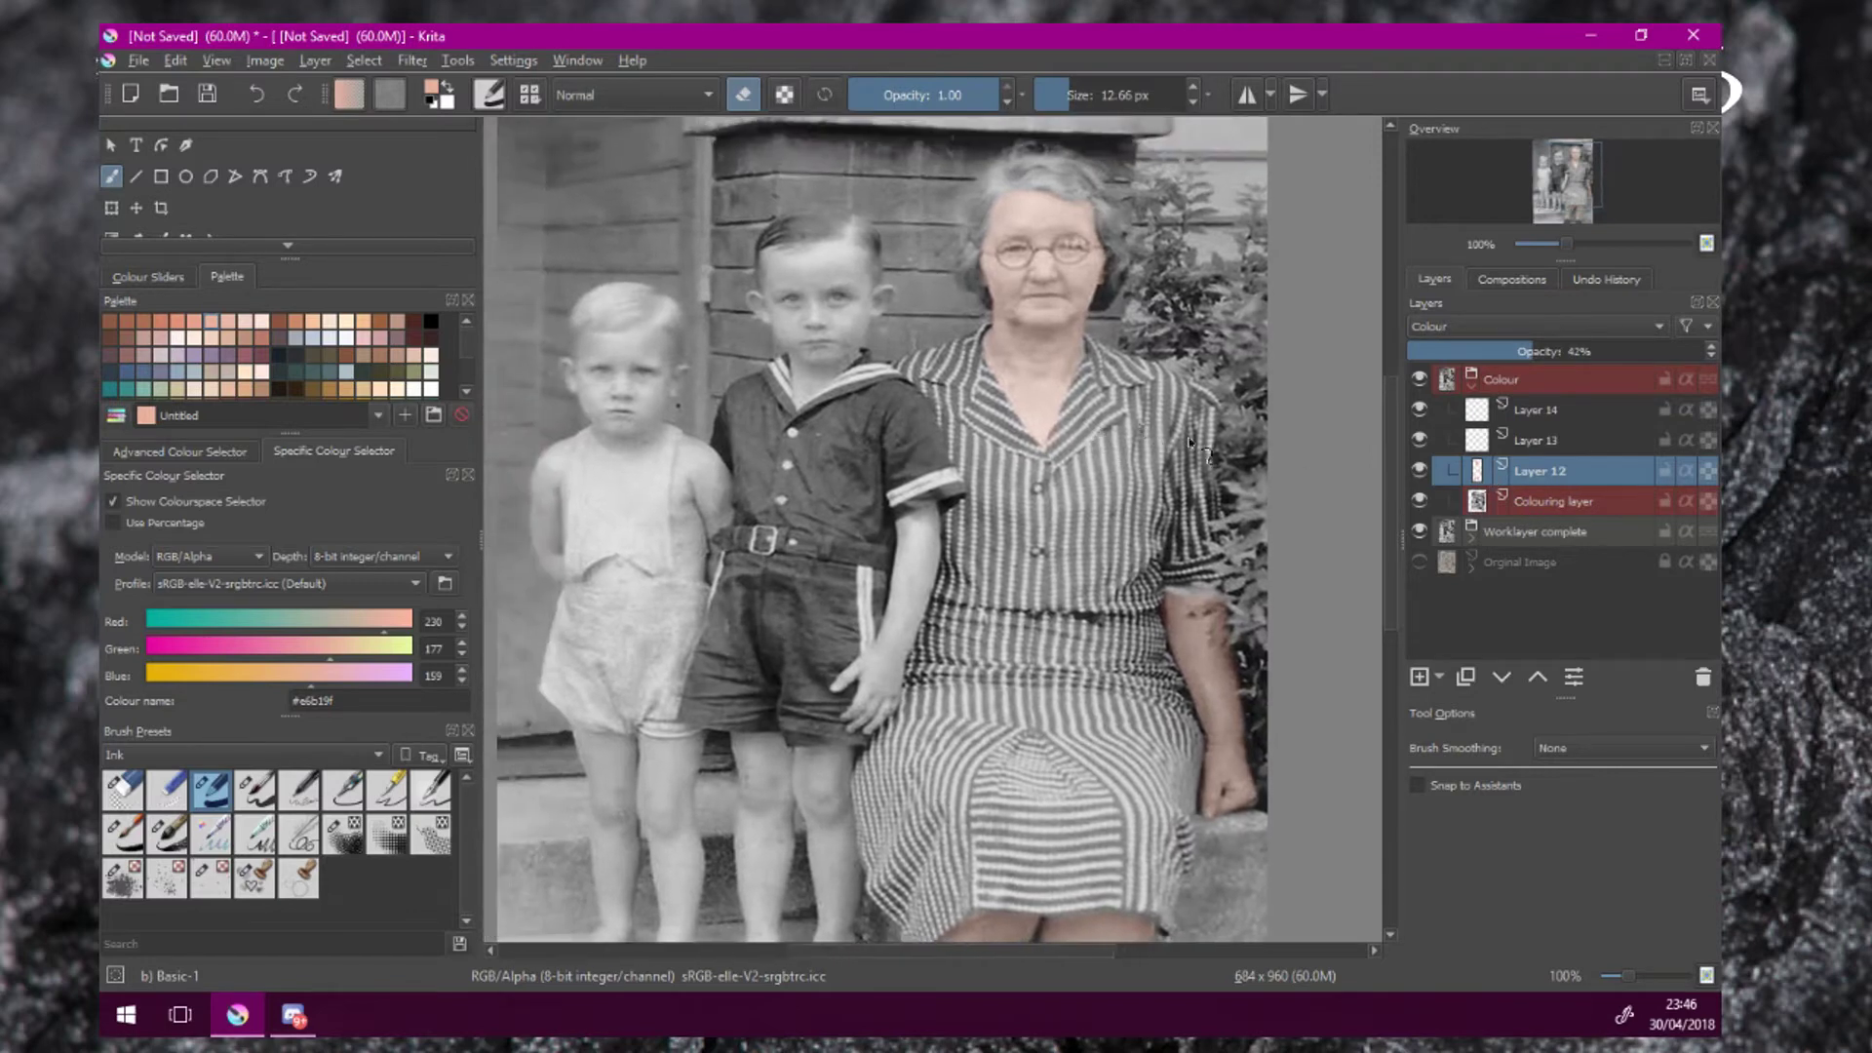
# Rename Layer 12 as "Right person".
pyautogui.doubleClick(1547, 470)
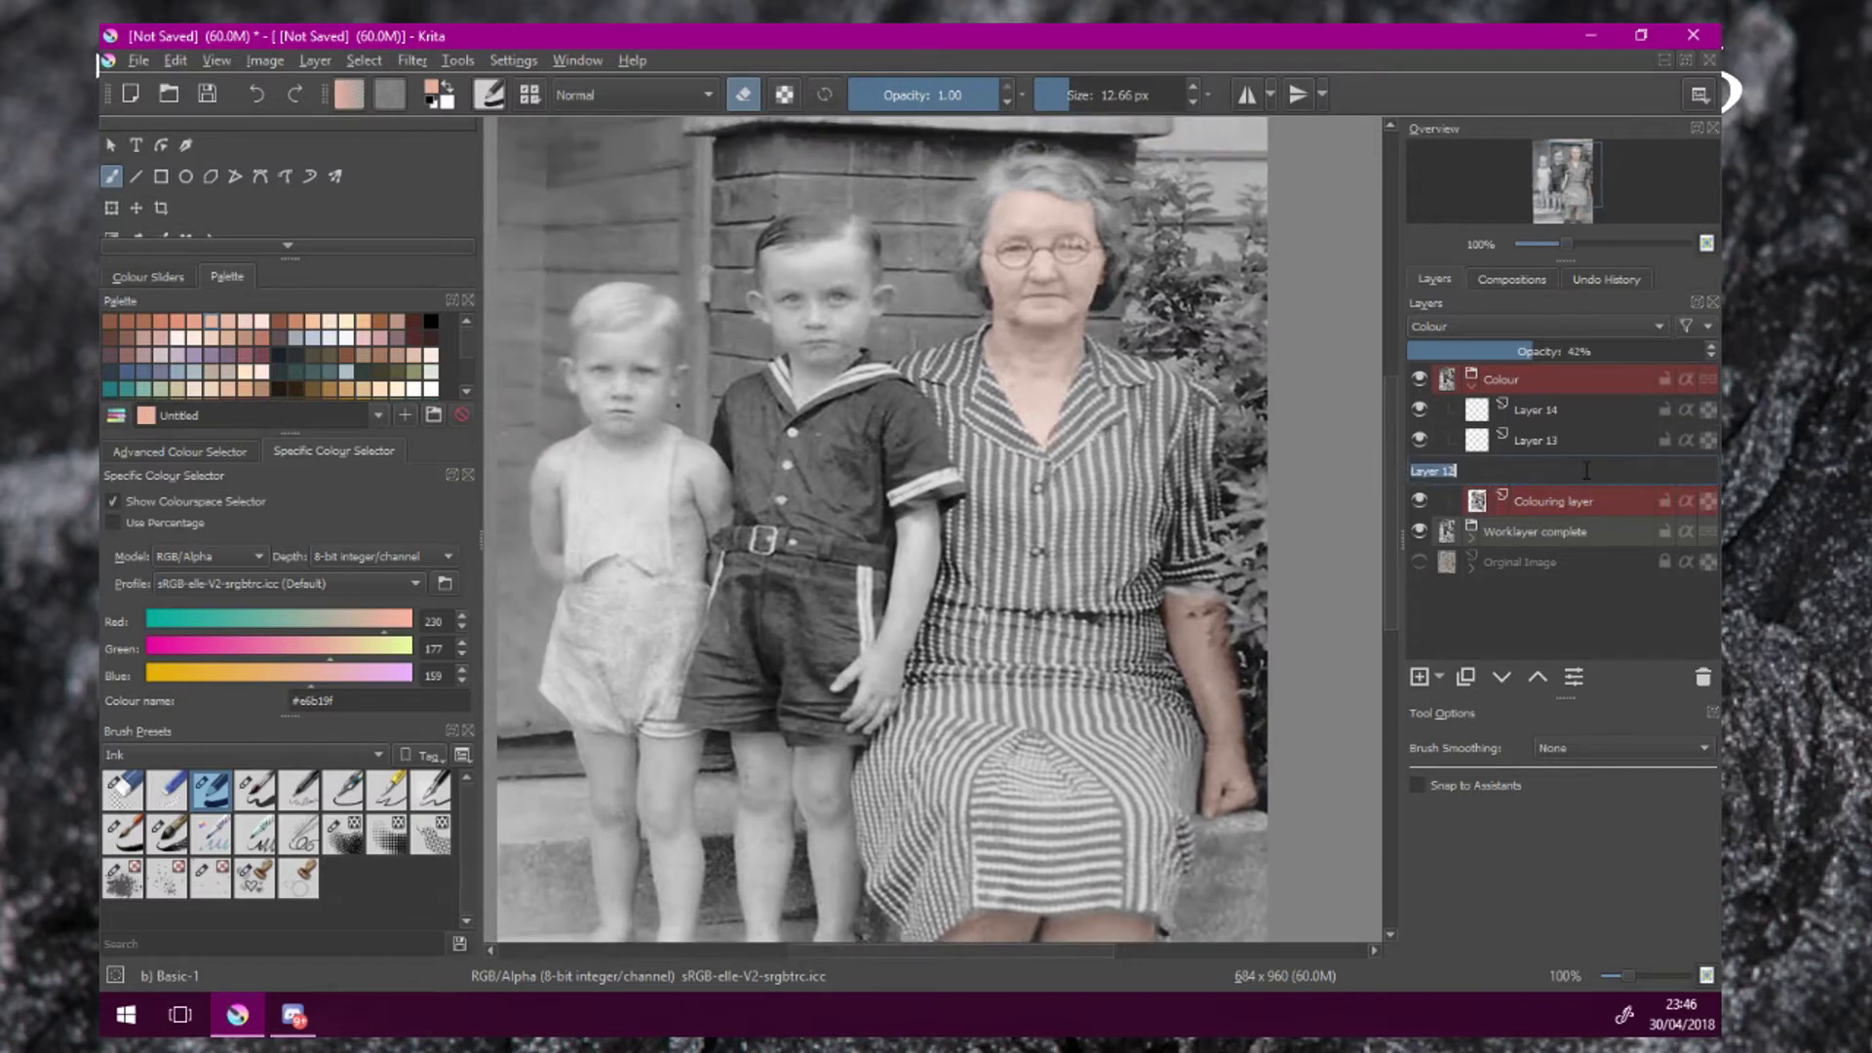
pyautogui.press('BackSpace')
pyautogui.write('Right person')
pyautogui.press('Return')
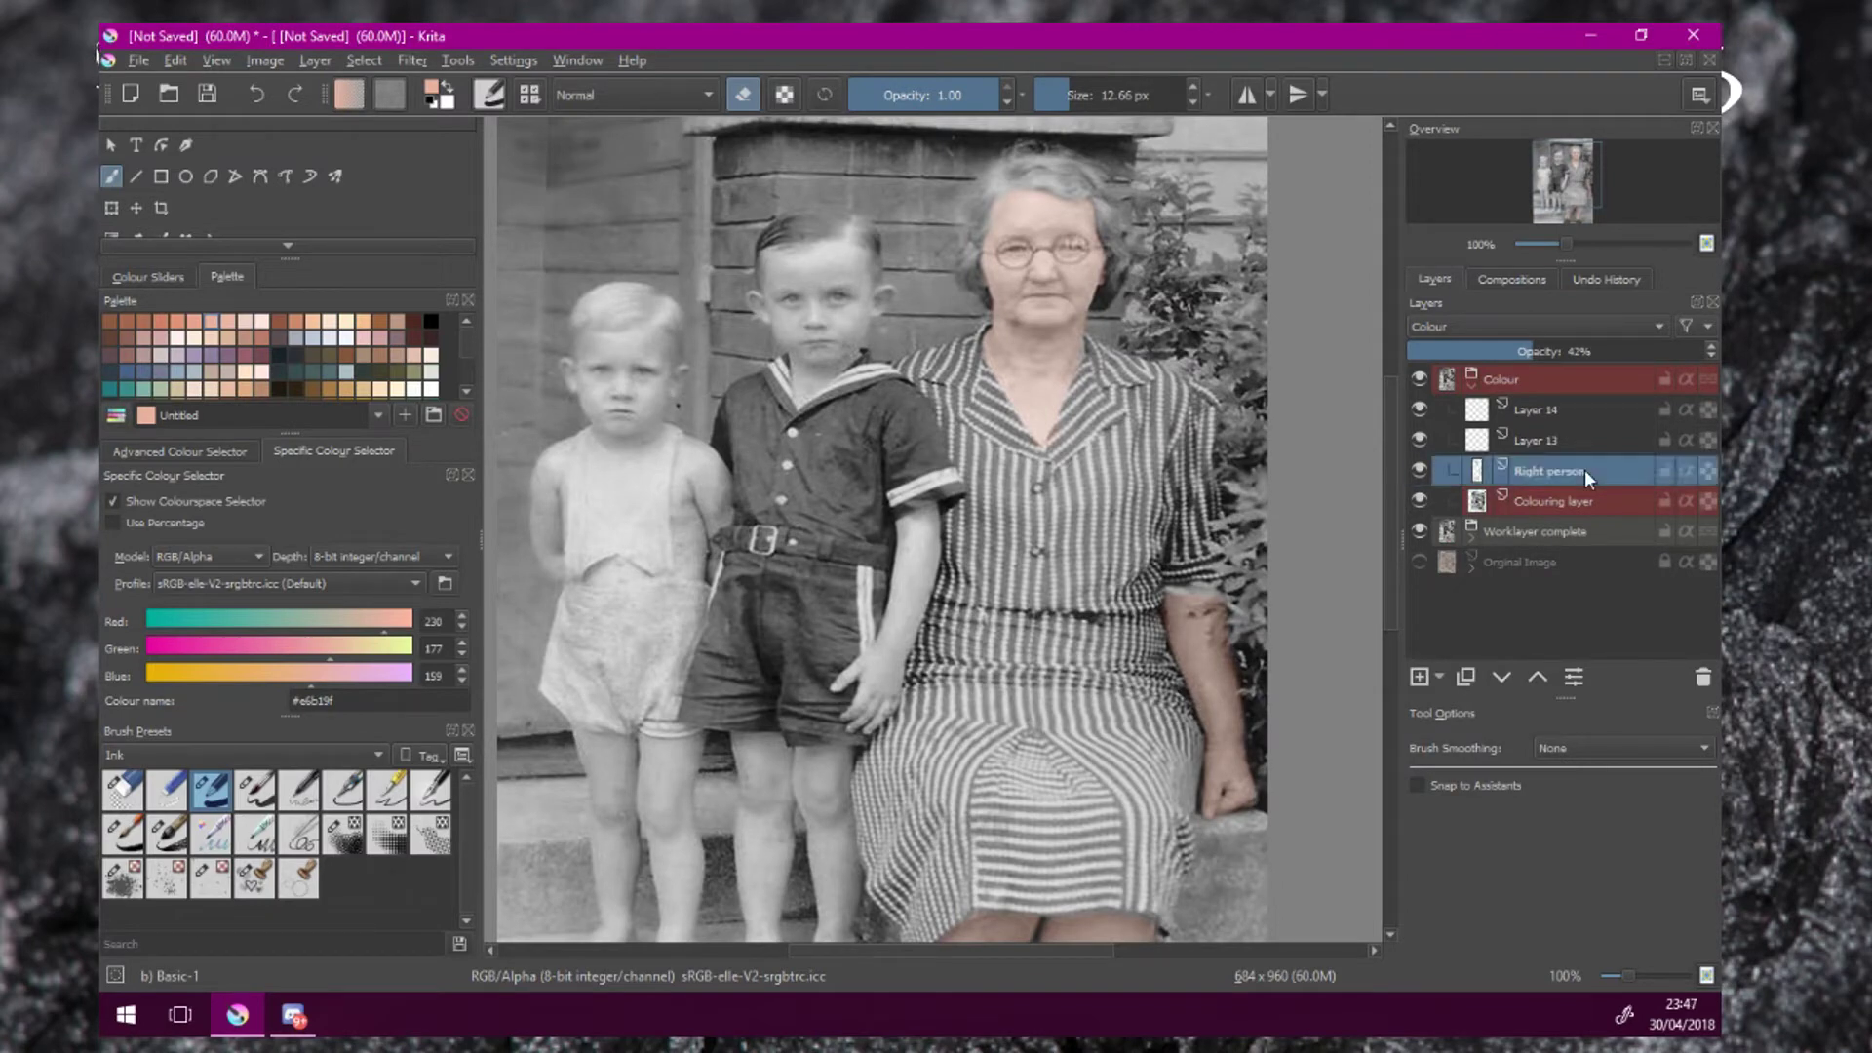
# On Layer 13, paint the middle boy's forehead, ears, jawline and neck edges with skin tone #e8b5a2 at 12.66 px.
pyautogui.click(1543, 440)
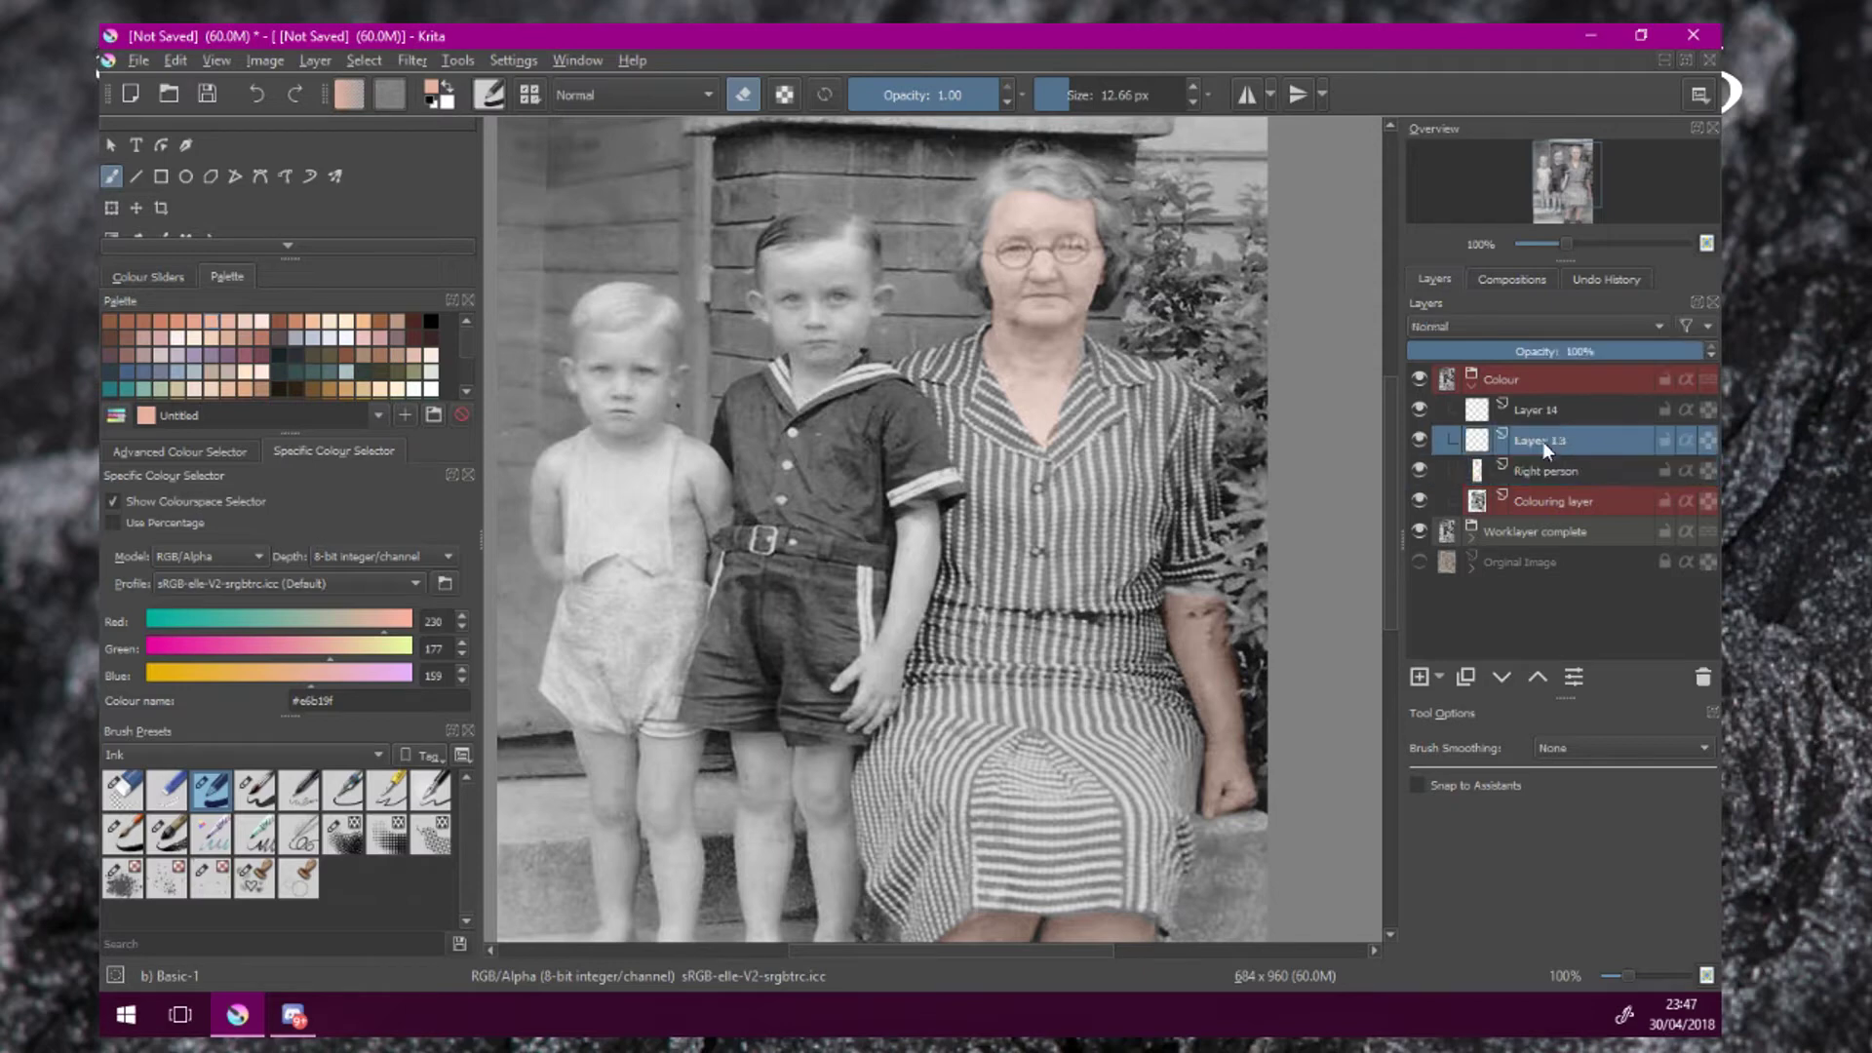
pyautogui.click(231, 331)
pyautogui.press('e')
pyautogui.scroll(1, 839, 280)
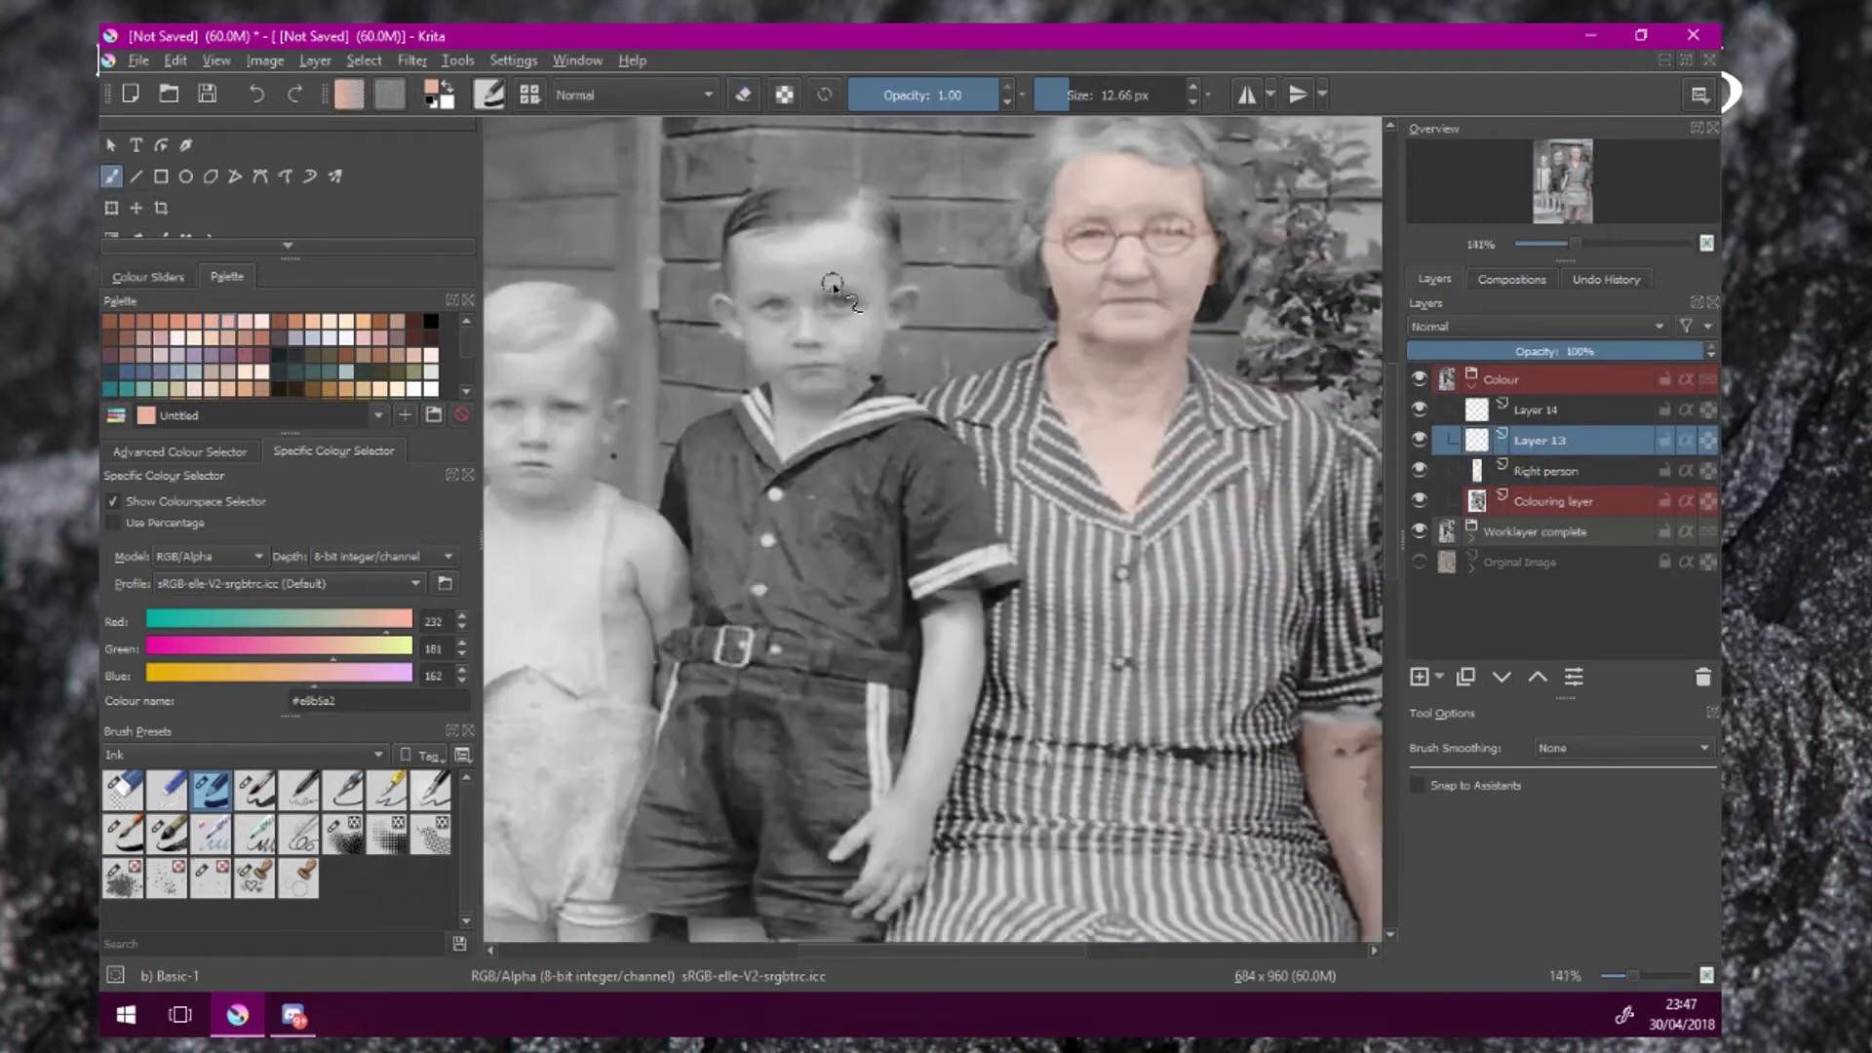
pyautogui.moveTo(842, 291); pyautogui.dragTo(894, 370)
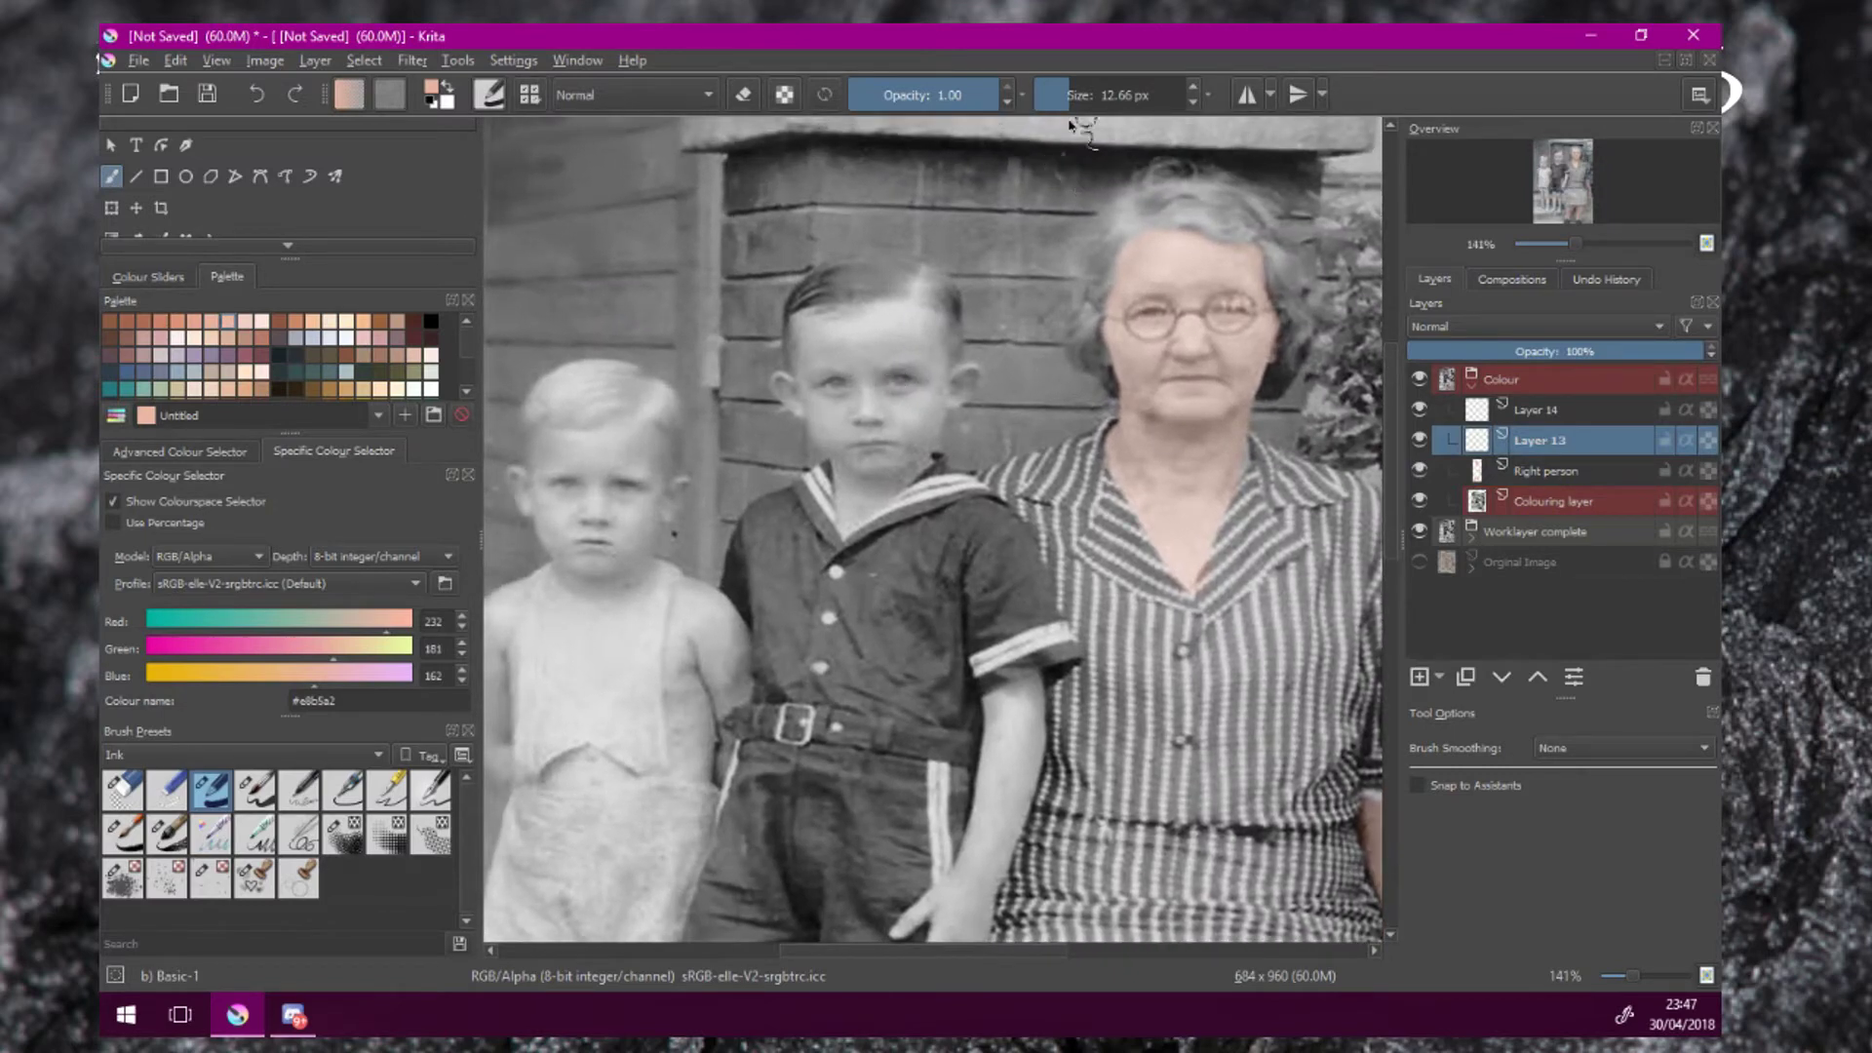
pyautogui.moveTo(888, 342)
pyautogui.mouseDown()
pyautogui.moveTo(830, 339)
pyautogui.moveTo(796, 386)
pyautogui.moveTo(822, 335)
pyautogui.moveTo(897, 317)
pyautogui.mouseUp()
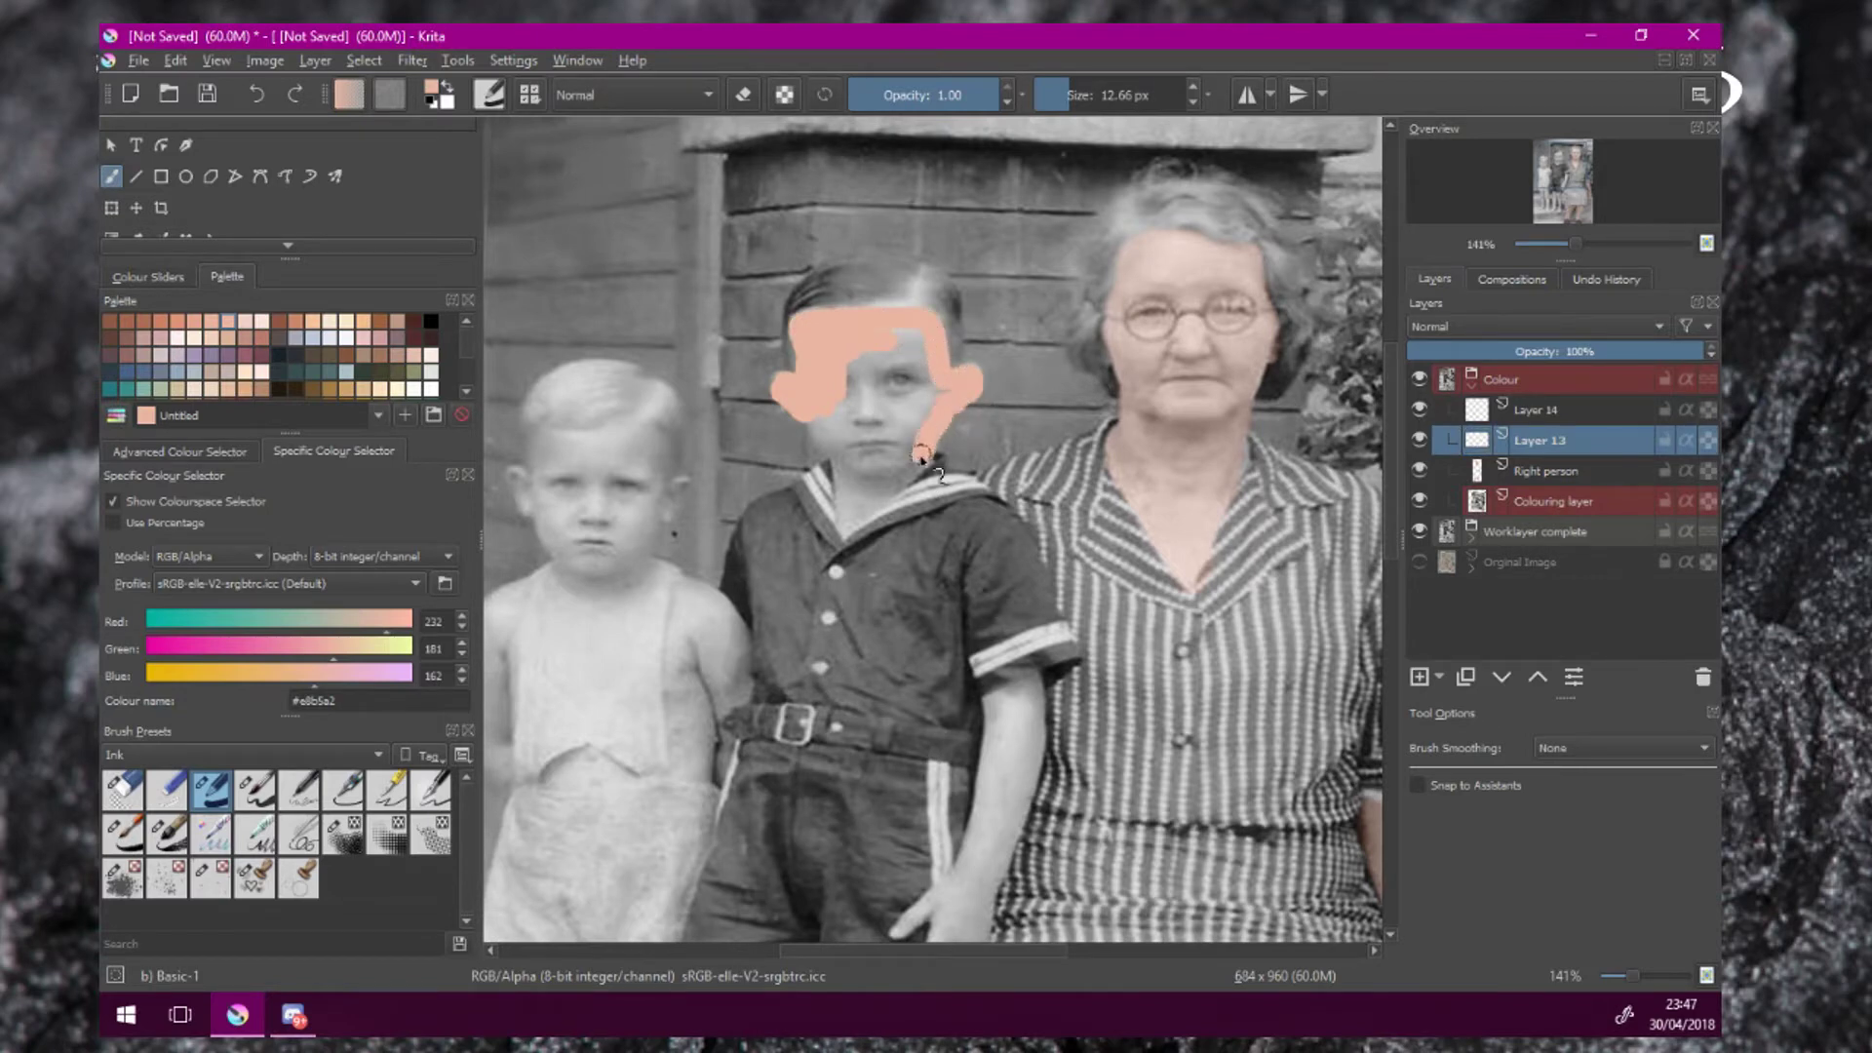
pyautogui.moveTo(922, 455); pyautogui.dragTo(878, 500)
pyautogui.moveTo(809, 416); pyautogui.dragTo(849, 433)
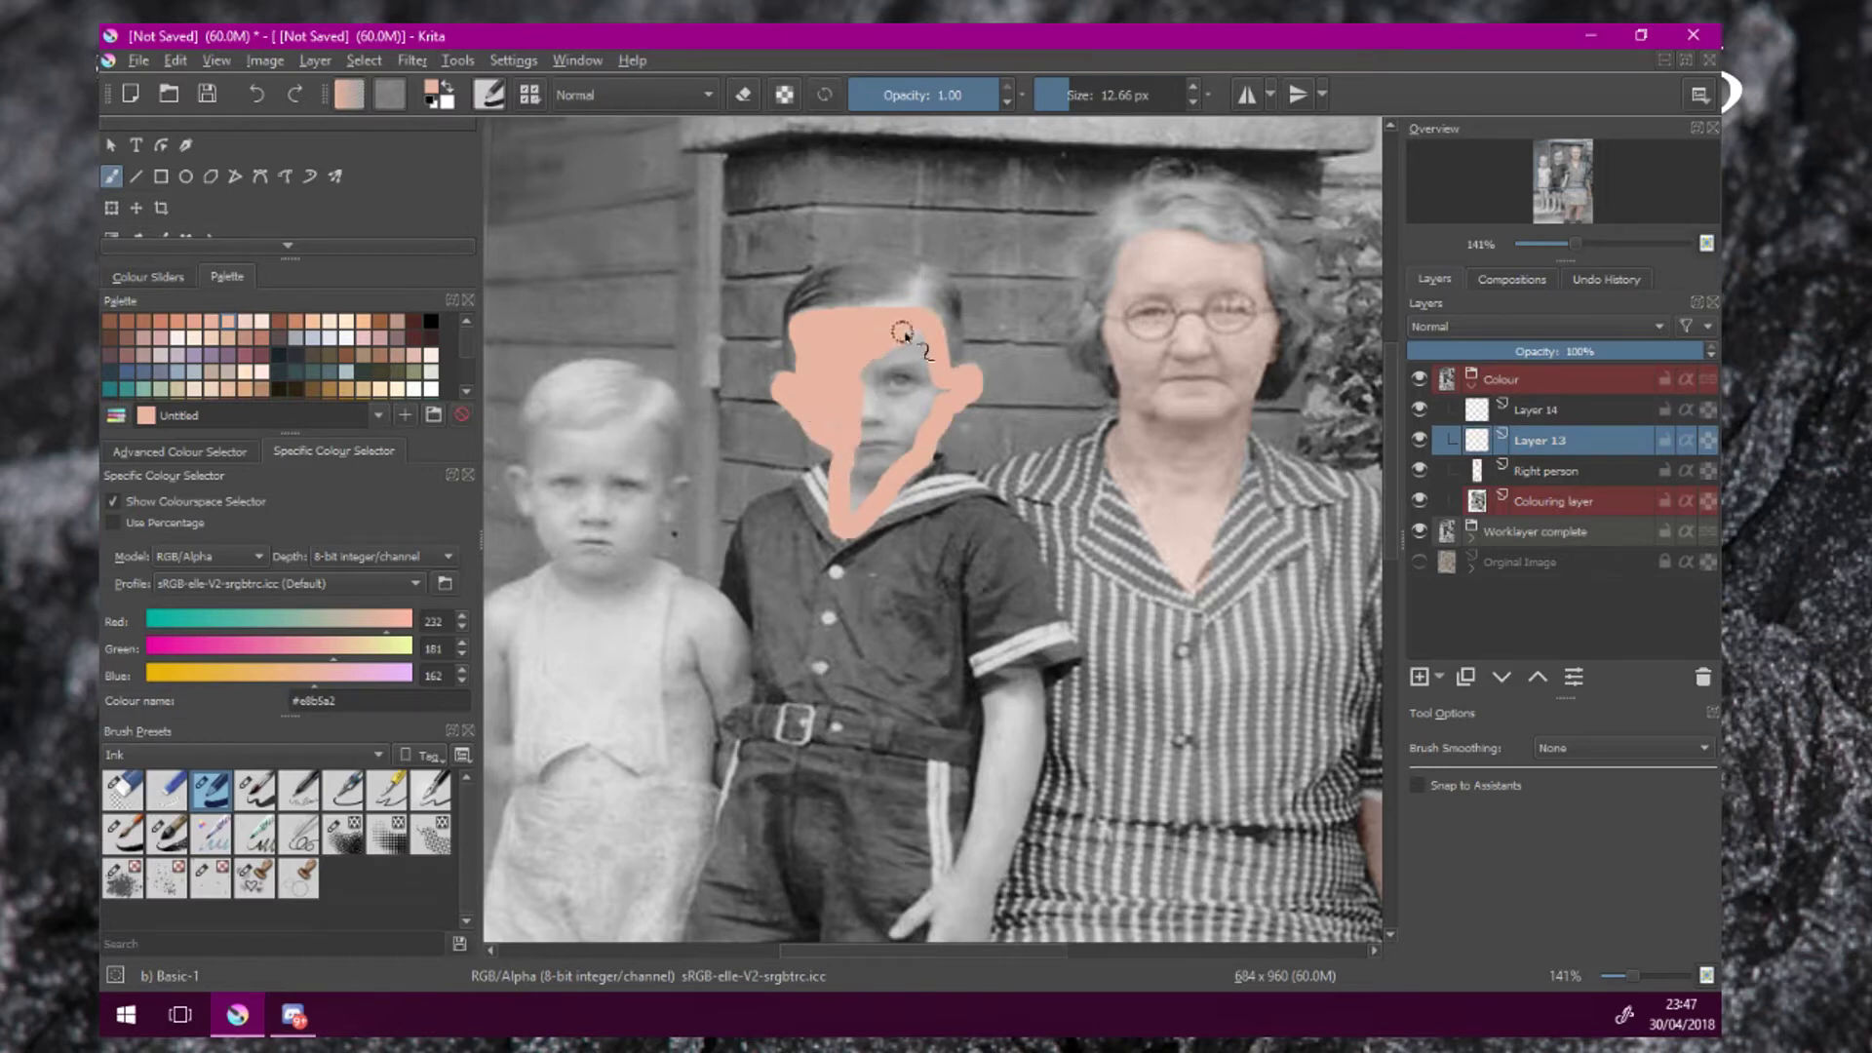
# Fill the rest of the middle boy's face with skin tone and extend it up along the parting in his hair.
pyautogui.moveTo(902, 333)
pyautogui.mouseDown()
pyautogui.moveTo(866, 381)
pyautogui.moveTo(881, 358)
pyautogui.moveTo(860, 502)
pyautogui.moveTo(849, 424)
pyautogui.moveTo(855, 499)
pyautogui.moveTo(913, 417)
pyautogui.moveTo(903, 449)
pyautogui.moveTo(877, 474)
pyautogui.moveTo(909, 421)
pyautogui.mouseUp()
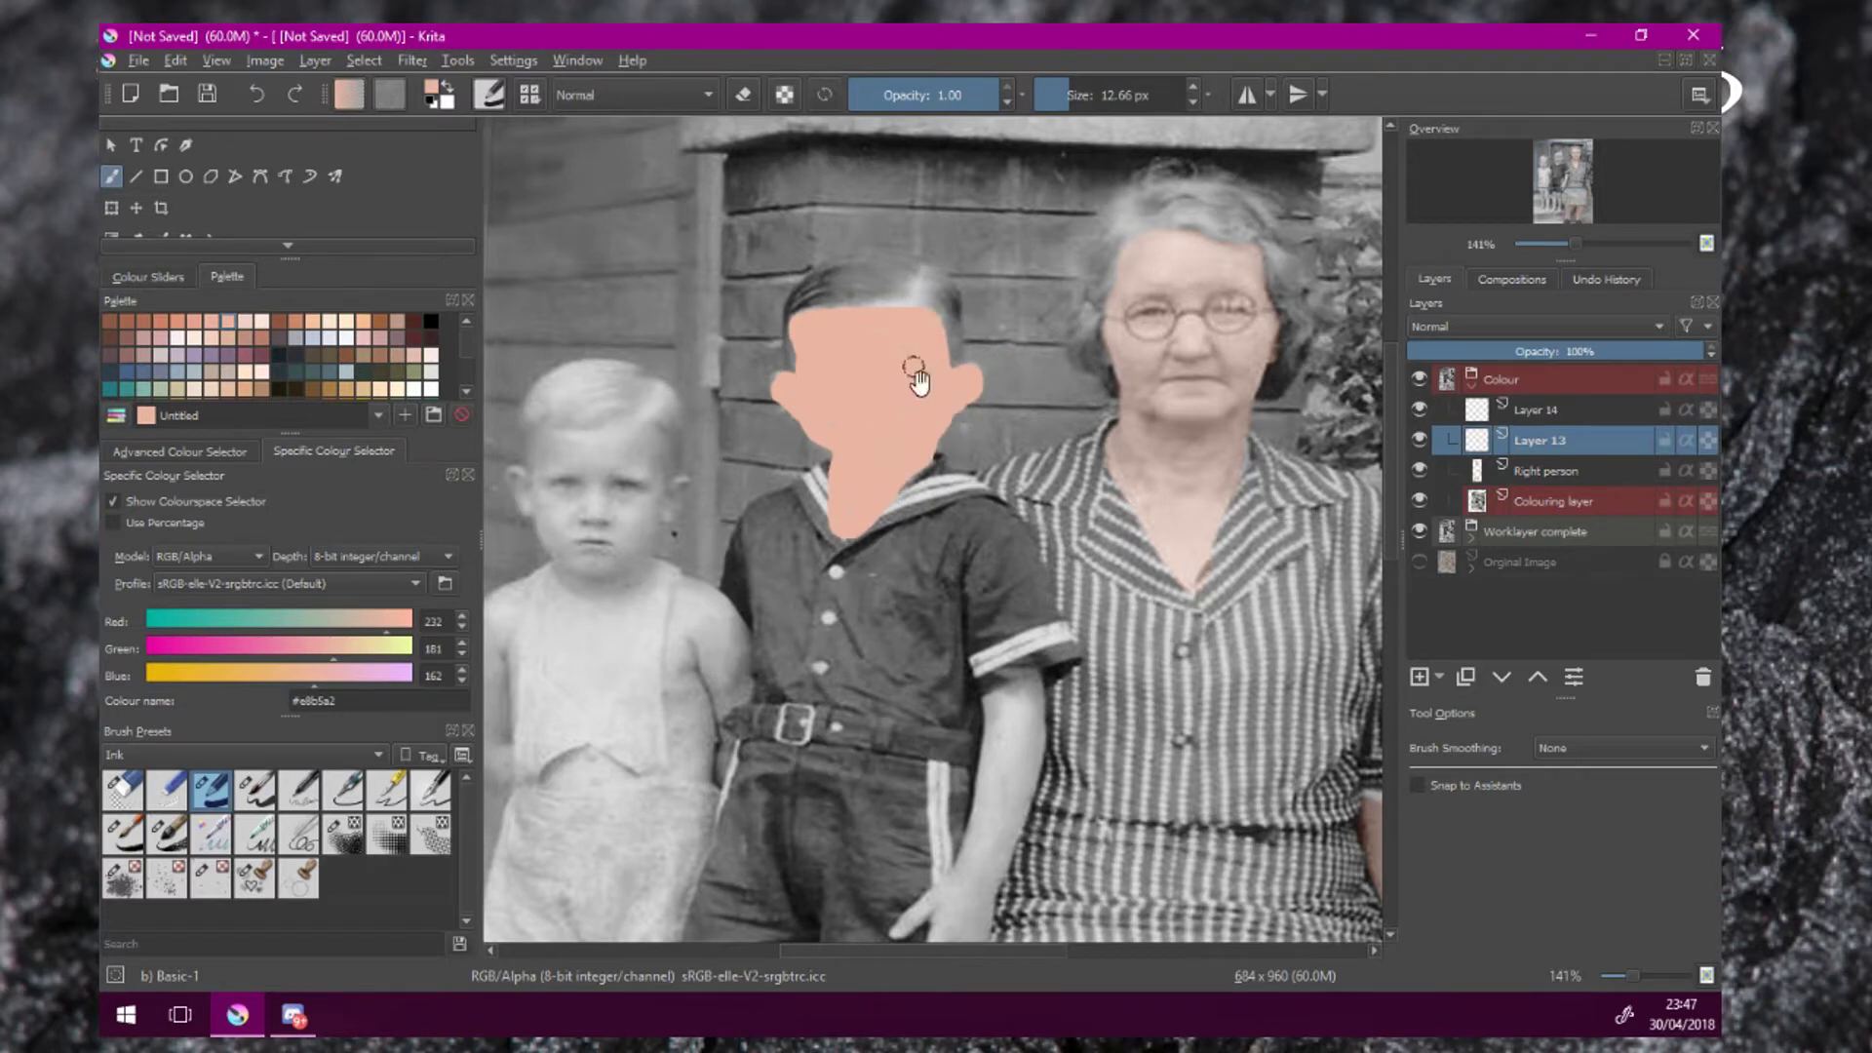
pyautogui.scroll(2, 922, 365)
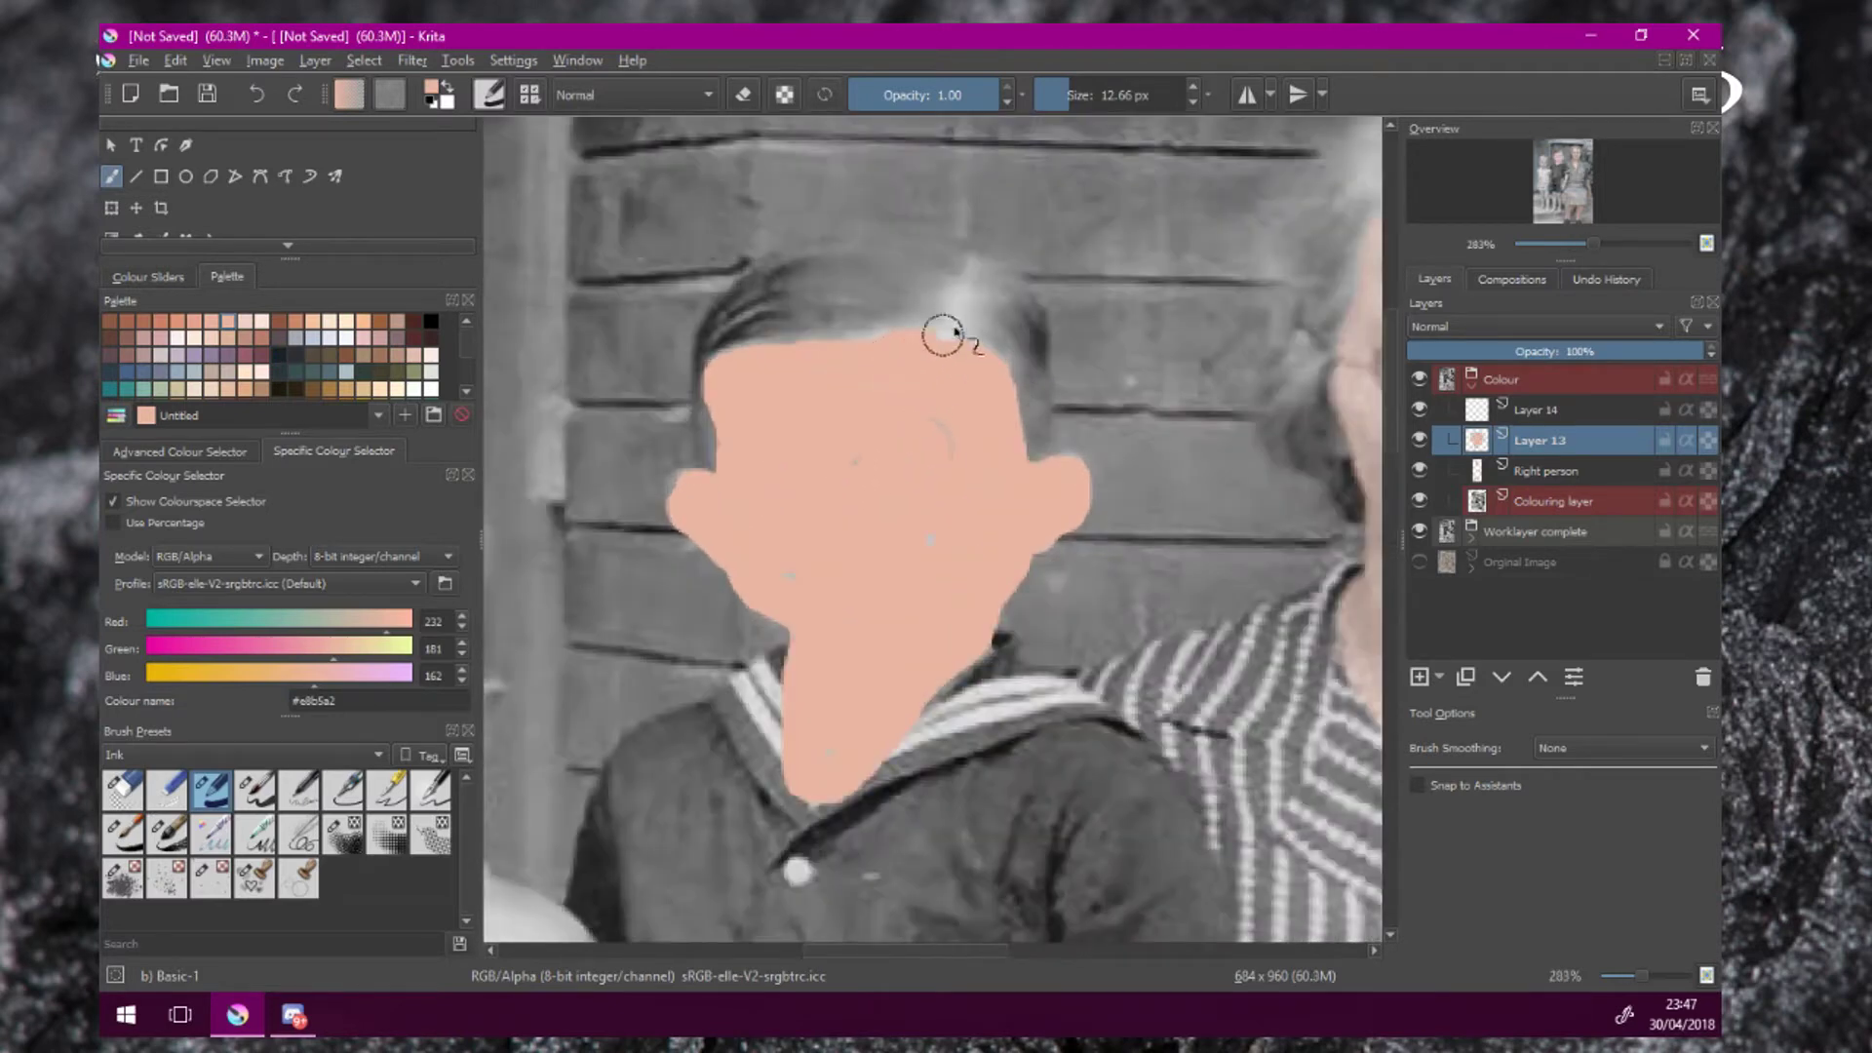
pyautogui.moveTo(942, 335)
pyautogui.mouseDown()
pyautogui.moveTo(968, 278)
pyautogui.moveTo(928, 342)
pyautogui.moveTo(762, 359)
pyautogui.moveTo(764, 389)
pyautogui.moveTo(882, 393)
pyautogui.moveTo(984, 427)
pyautogui.moveTo(958, 427)
pyautogui.moveTo(926, 556)
pyautogui.moveTo(859, 466)
pyautogui.moveTo(907, 511)
pyautogui.mouseUp()
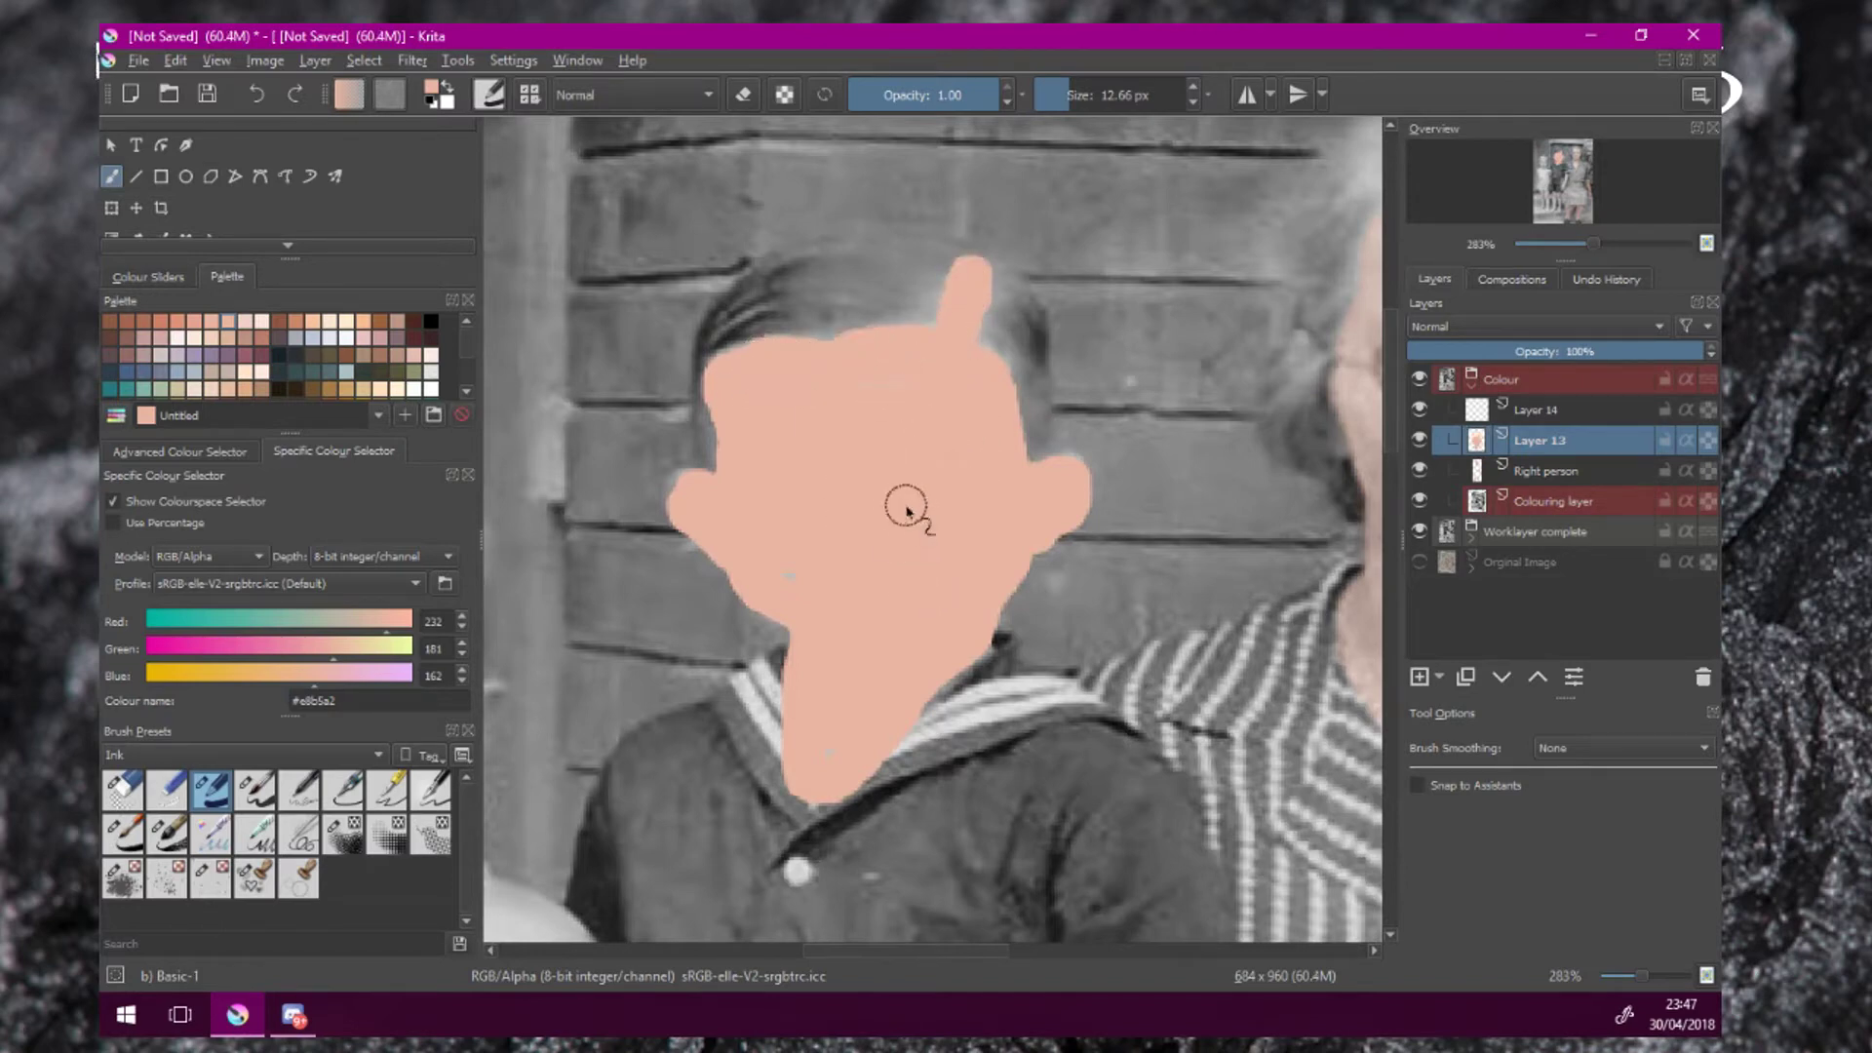
# Lower Layer 13's opacity to 23% to check the skin tone's coverage on the boy's face, and restore it to 100%.
pyautogui.scroll(-1, 907, 511)
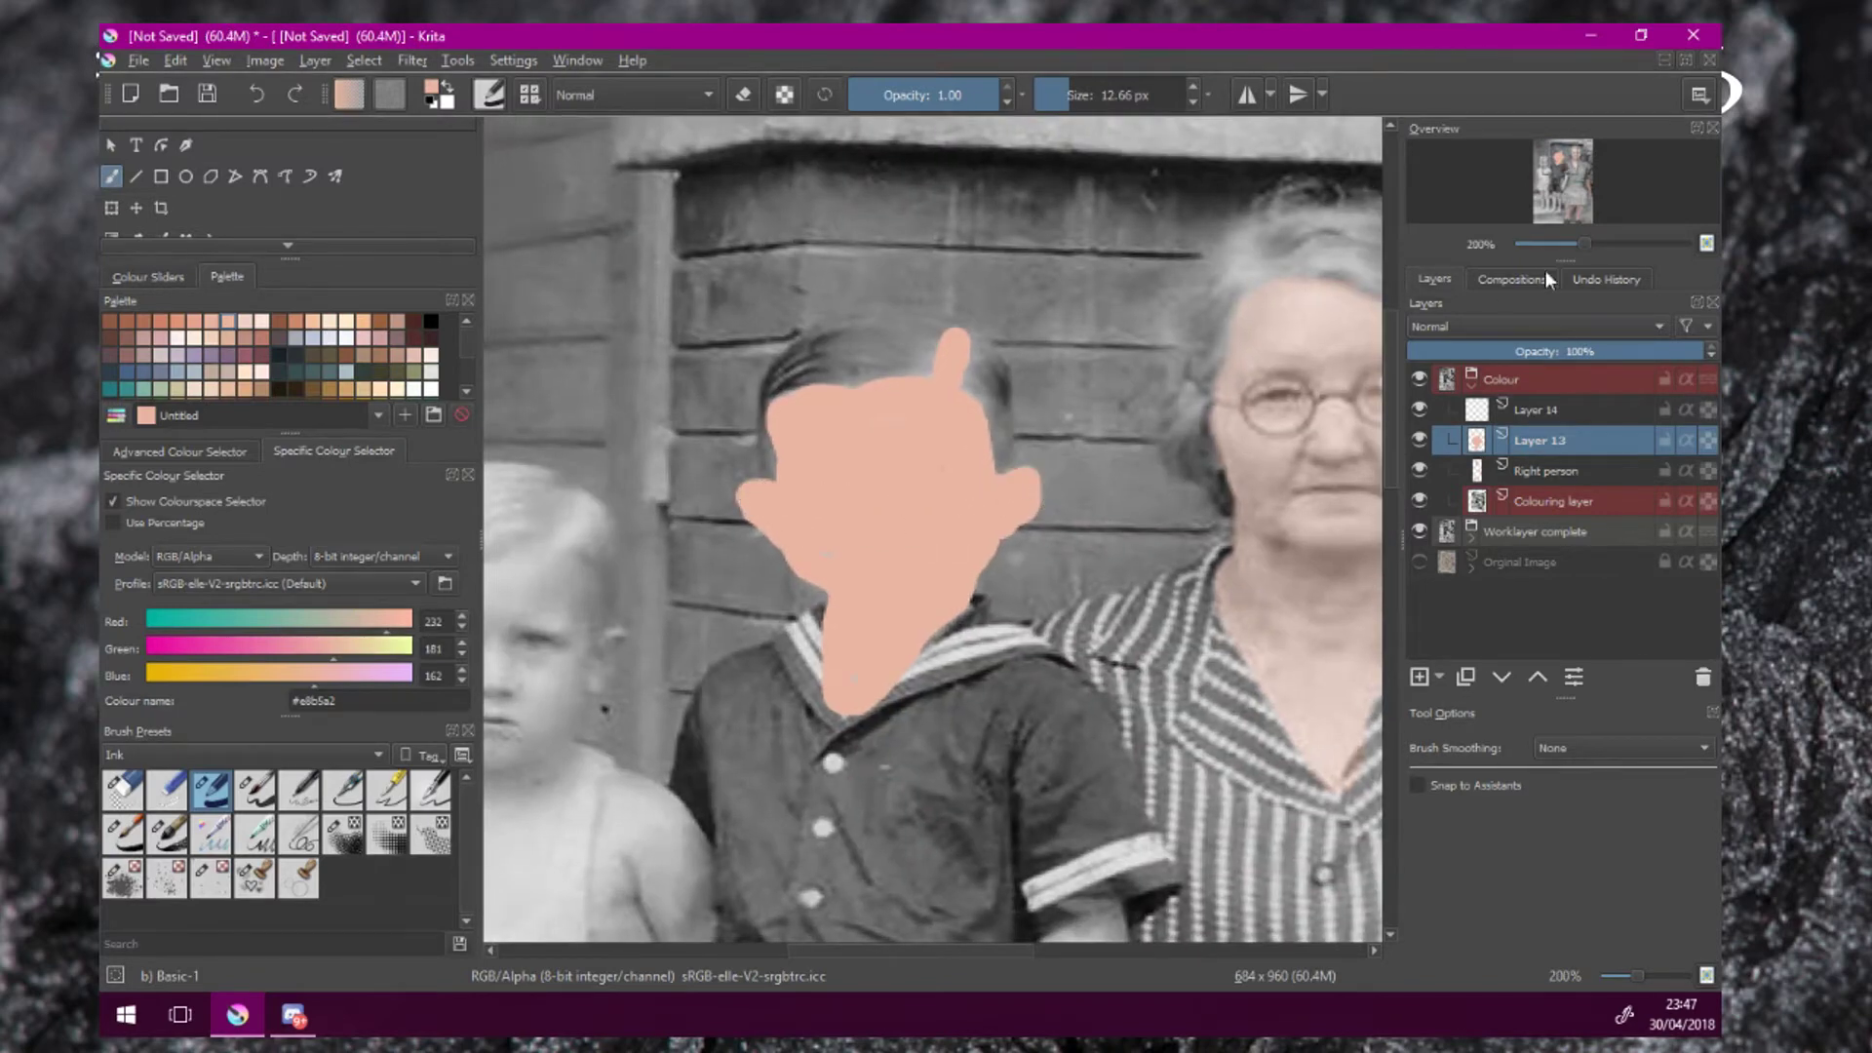
pyautogui.click(1557, 351)
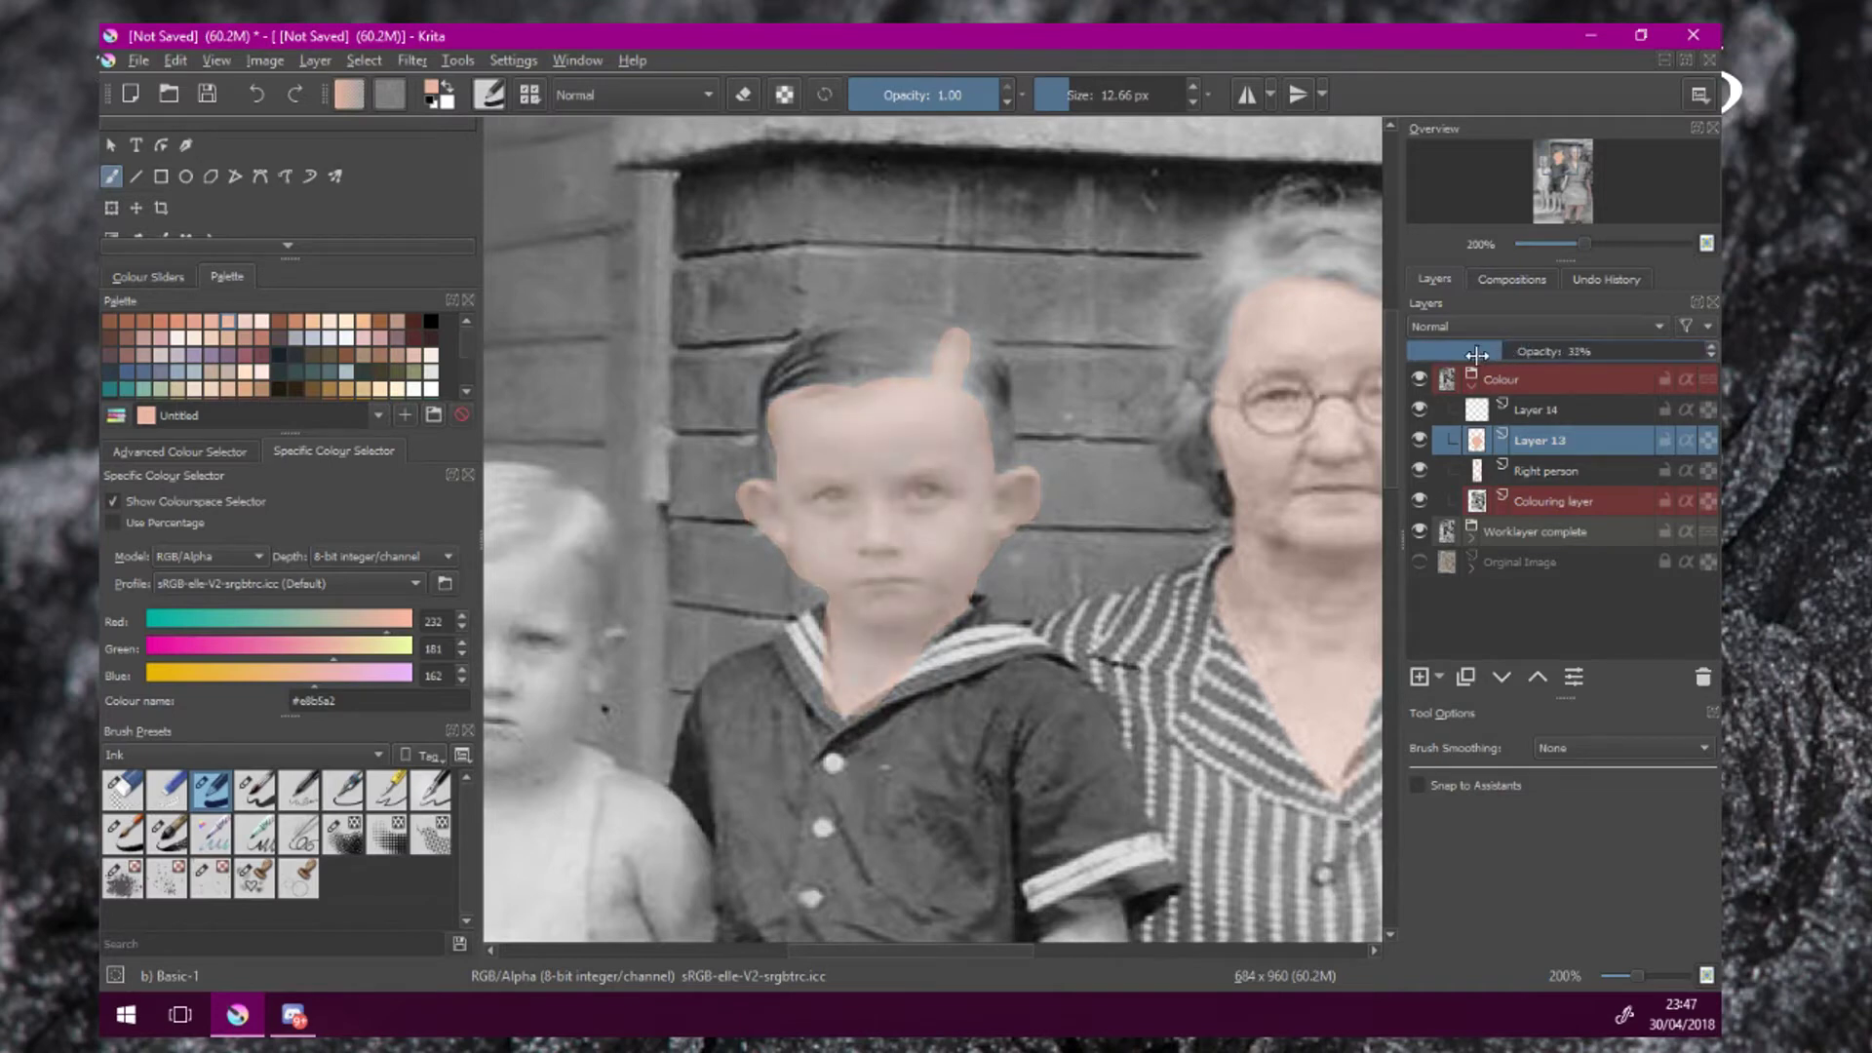
pyautogui.scroll(1, 990, 448)
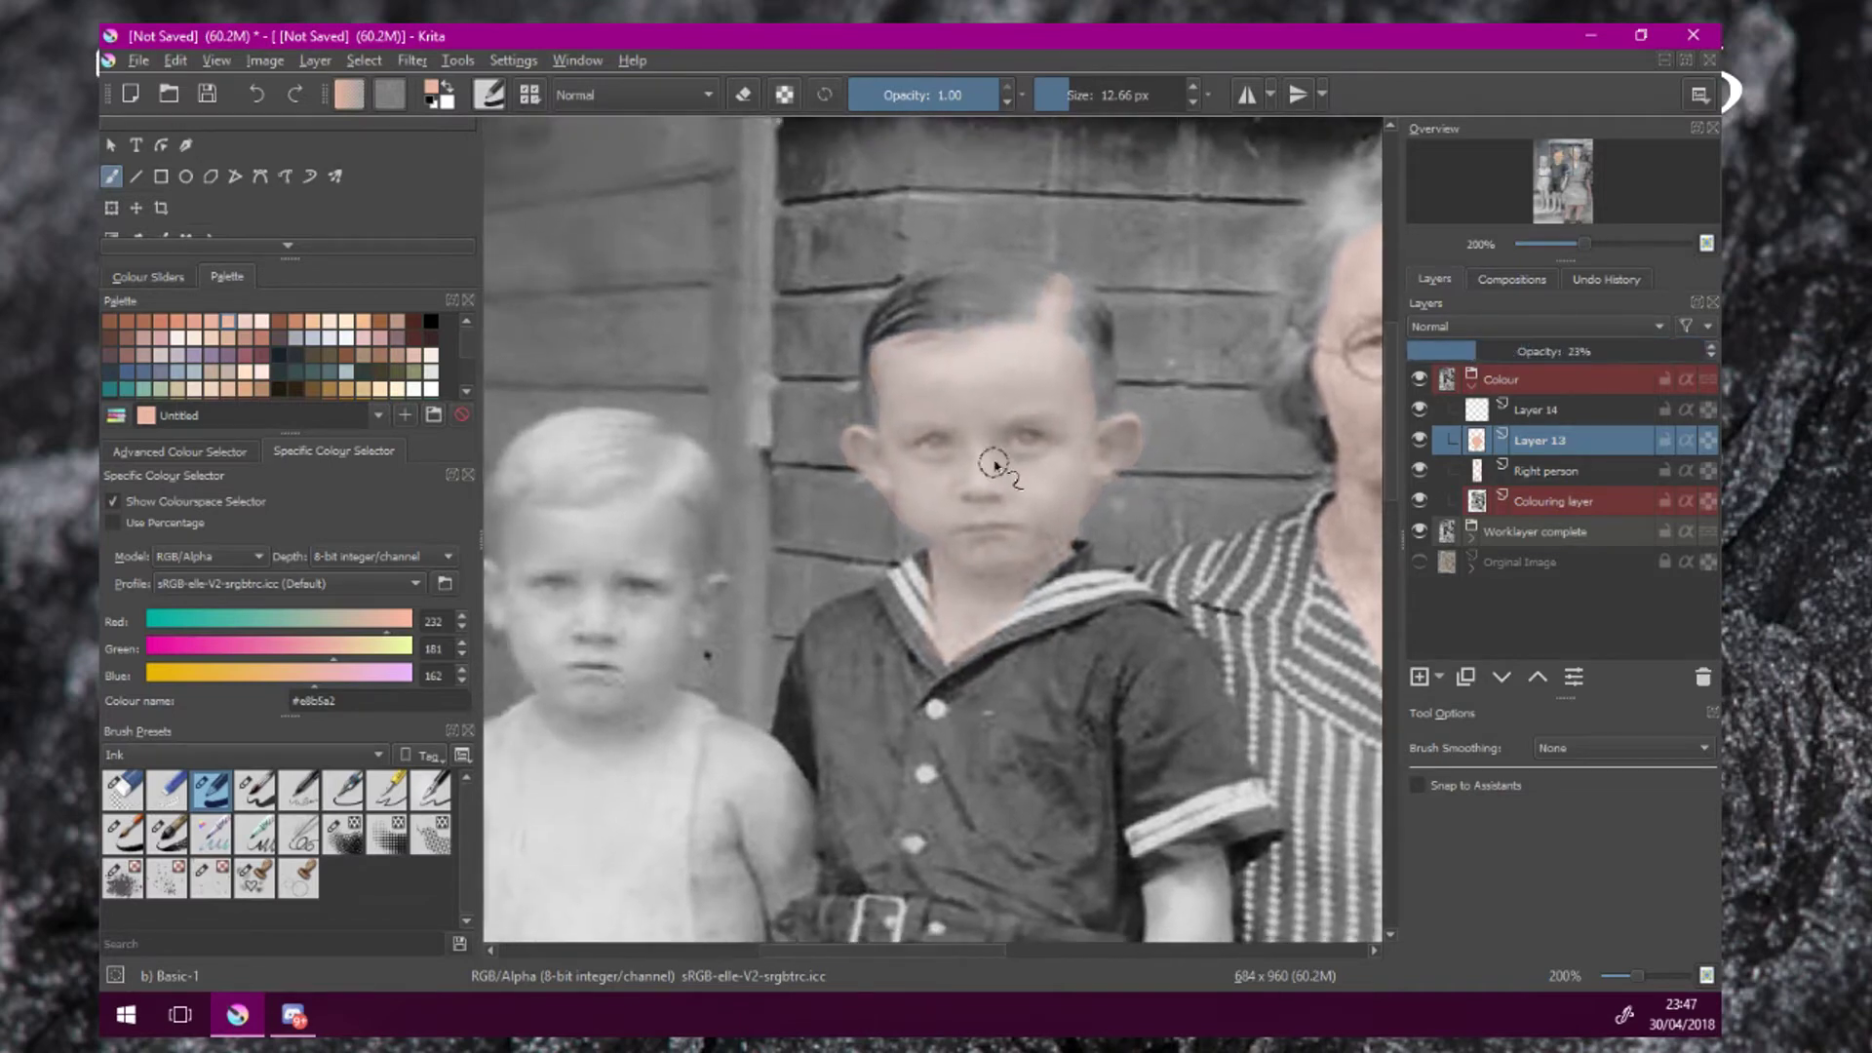
pyautogui.moveTo(1012, 513); pyautogui.dragTo(1045, 447)
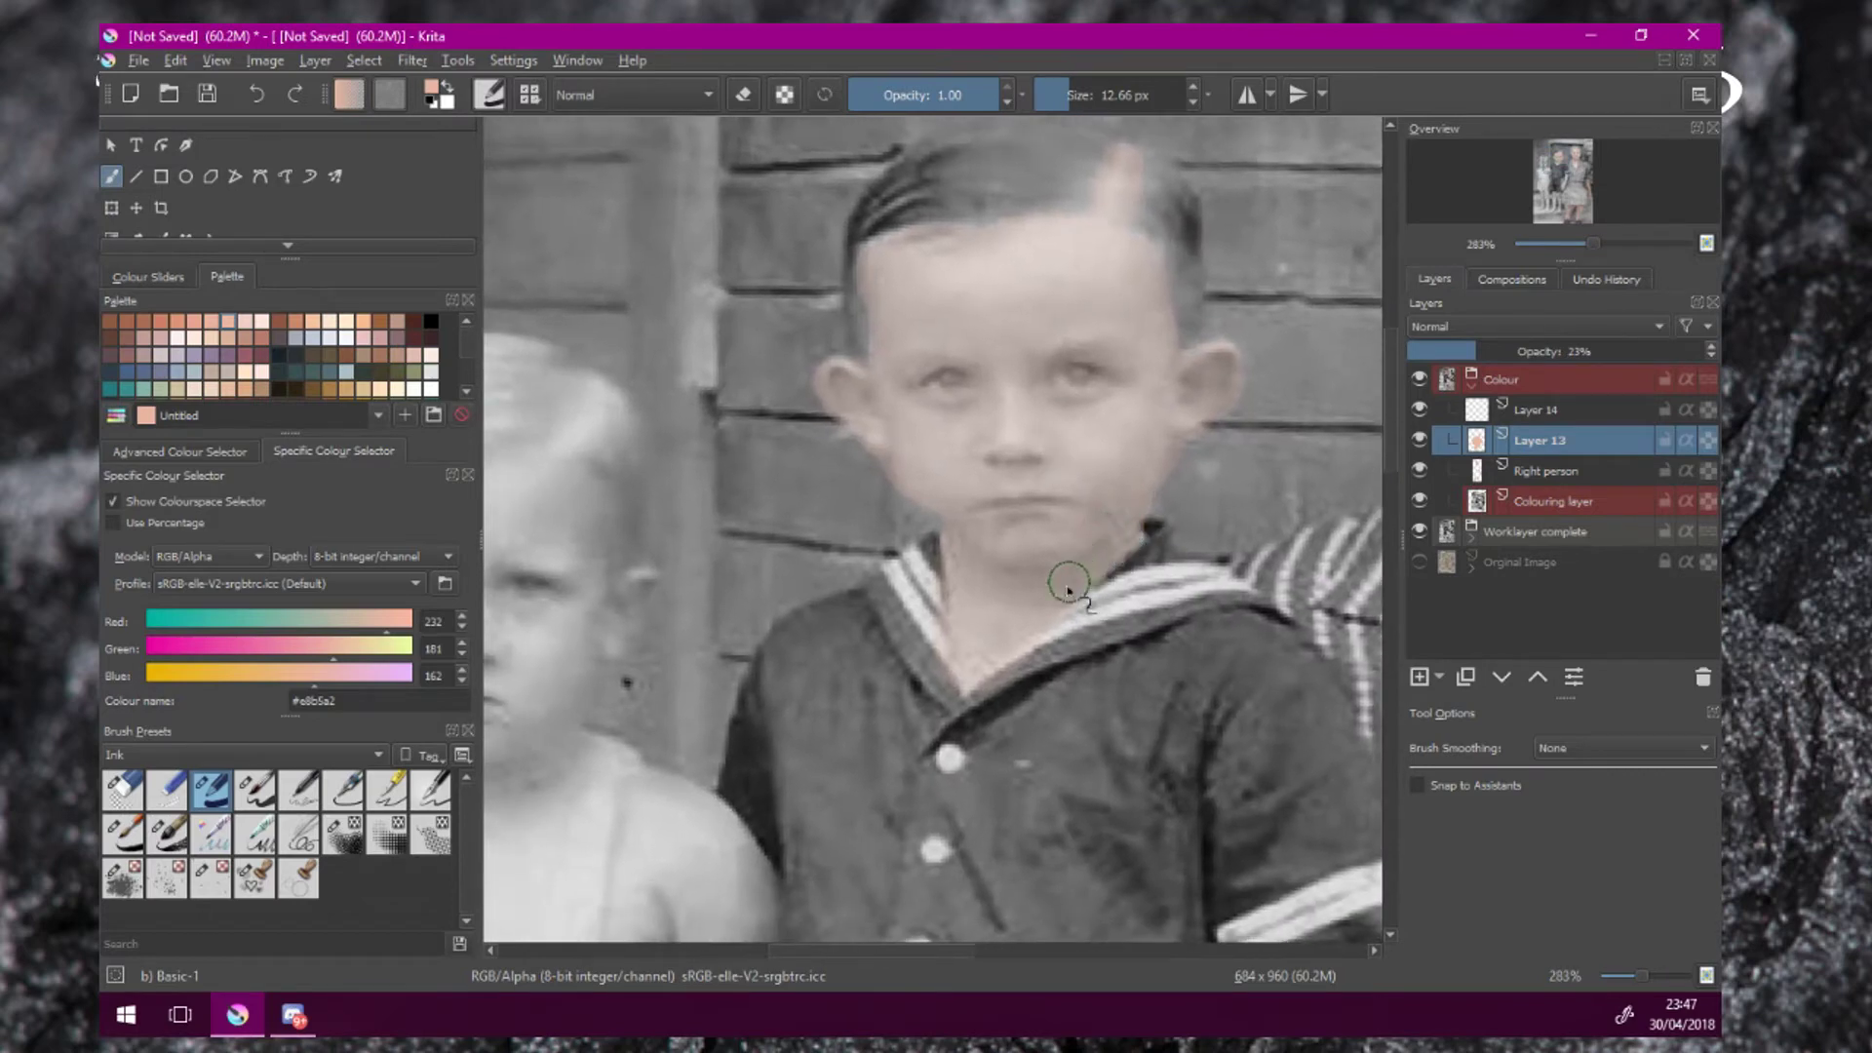
pyautogui.scroll(-1, 1102, 527)
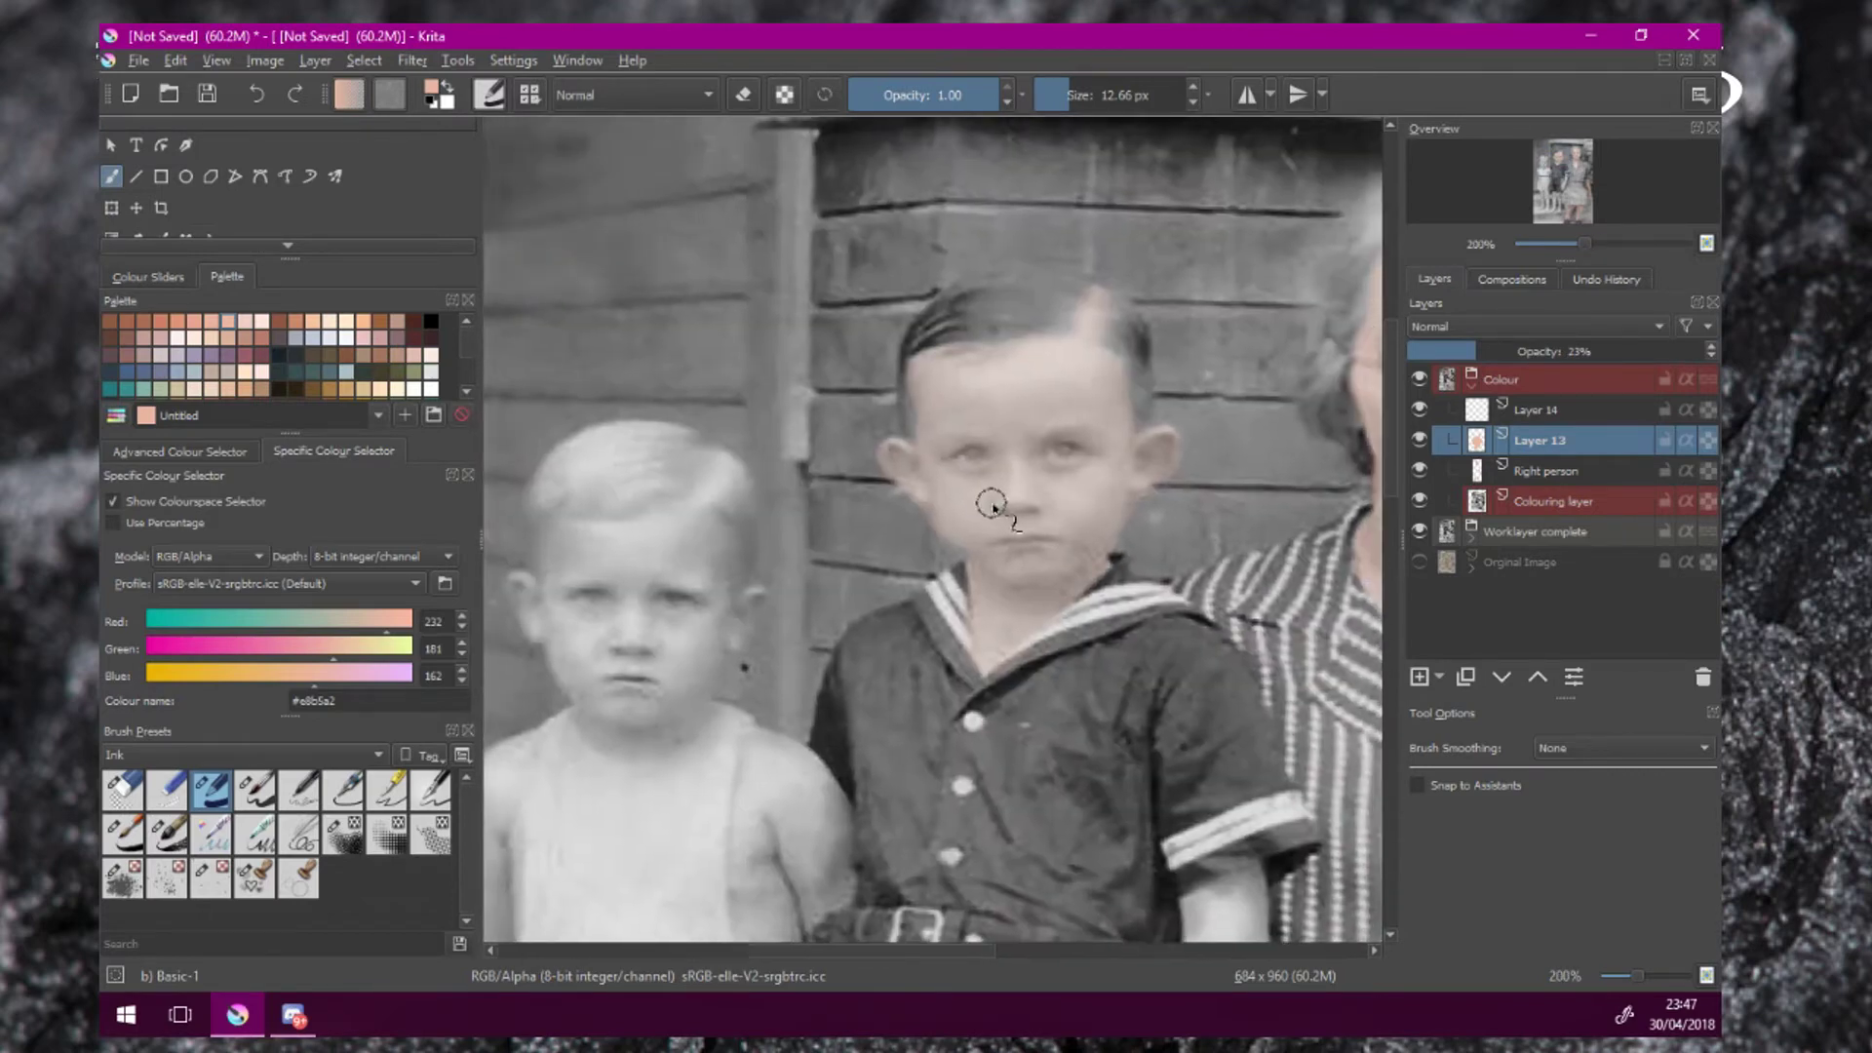
pyautogui.scroll(1, 1039, 494)
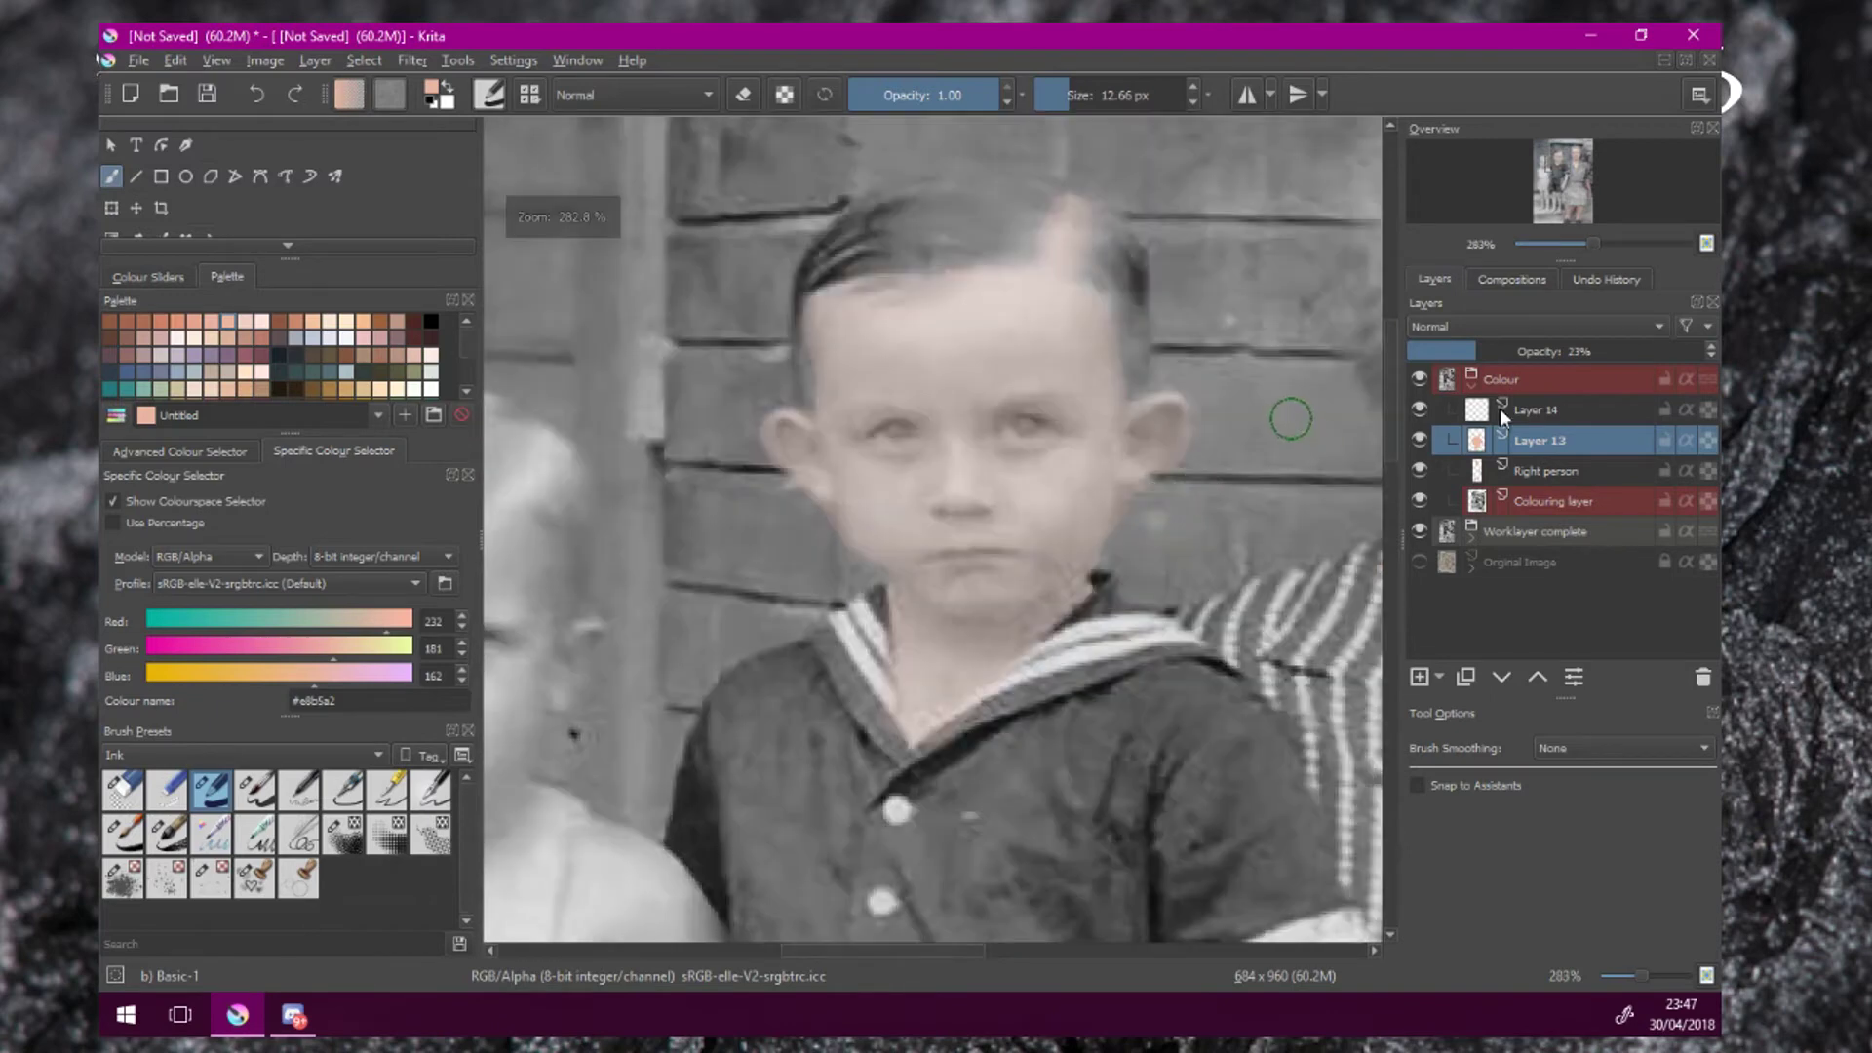
pyautogui.moveTo(1560, 351); pyautogui.dragTo(1707, 353)
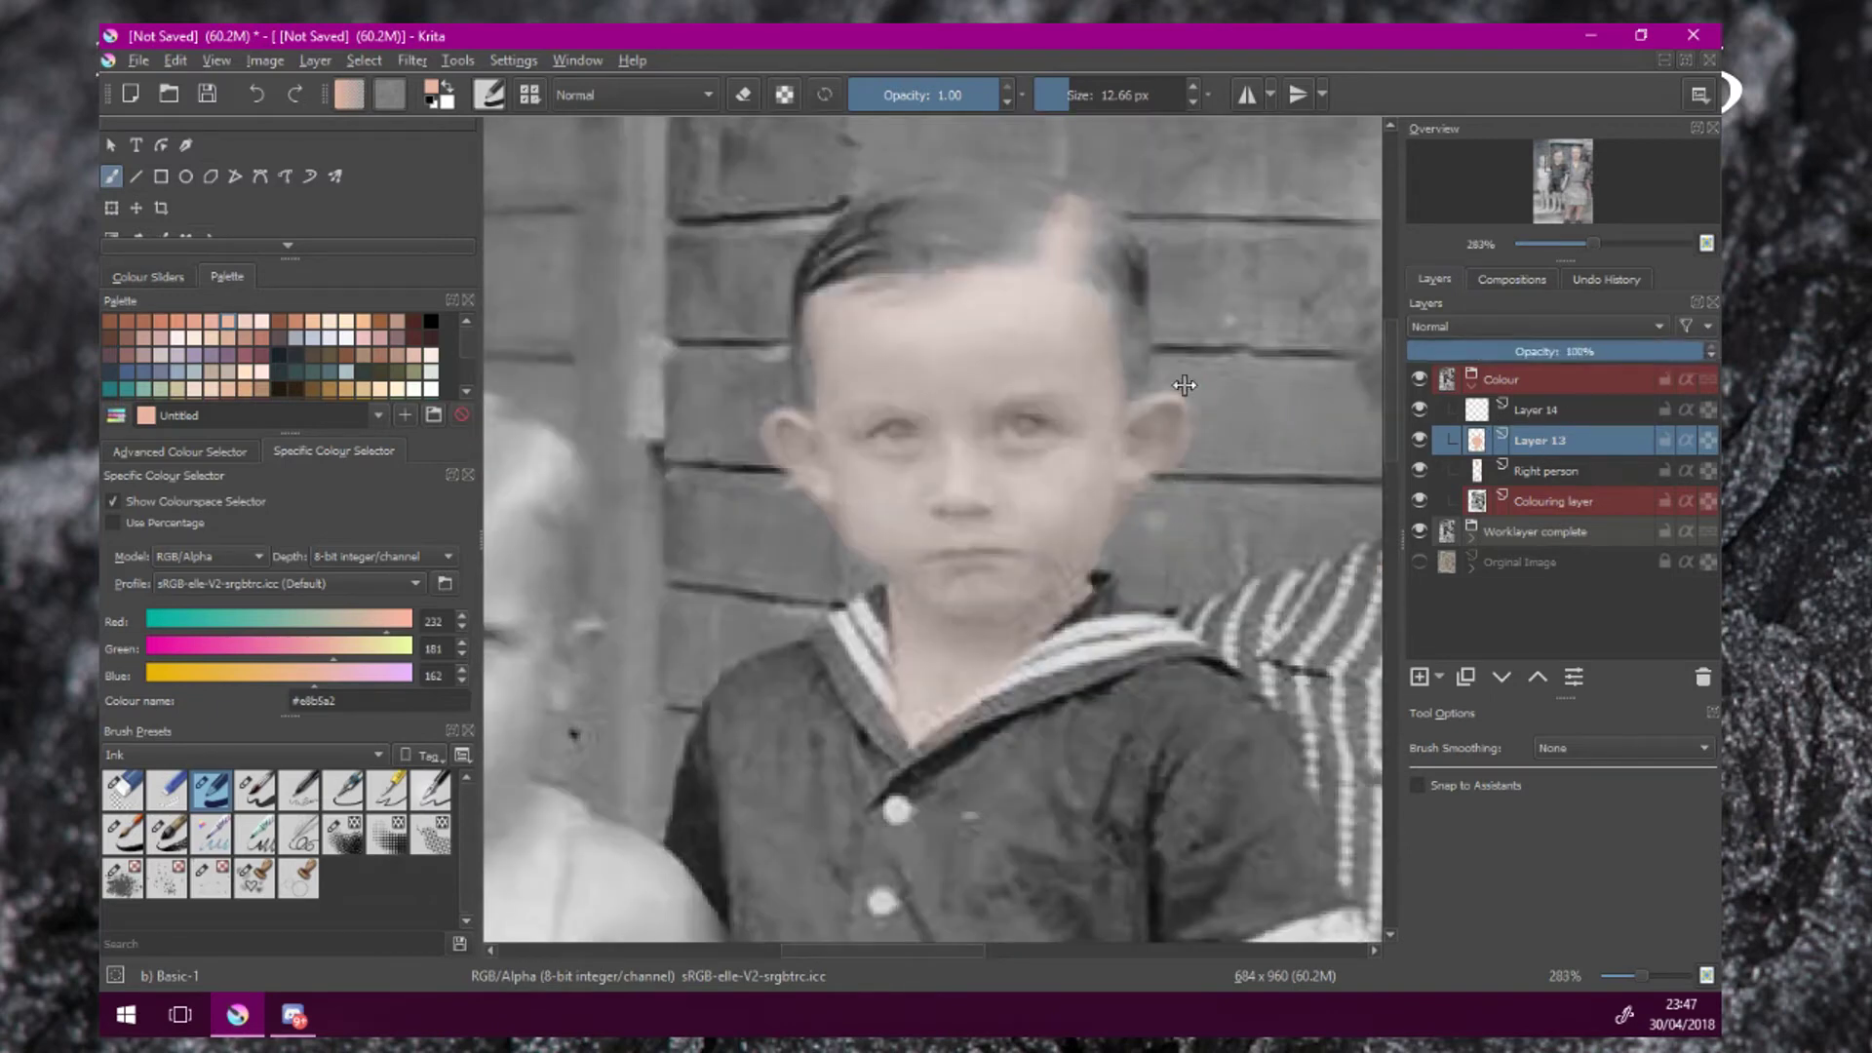
# Paint the middle boy's bare arm from the sleeve cuff to the wrist and his hand with the same skin tone.
pyautogui.moveTo(1182, 604); pyautogui.dragTo(1123, 182)
pyautogui.moveTo(1140, 548); pyautogui.dragTo(1107, 384)
pyautogui.scroll(-2, 1093, 327)
pyautogui.moveTo(1078, 454); pyautogui.dragTo(961, 562)
pyautogui.scroll(1, 962, 562)
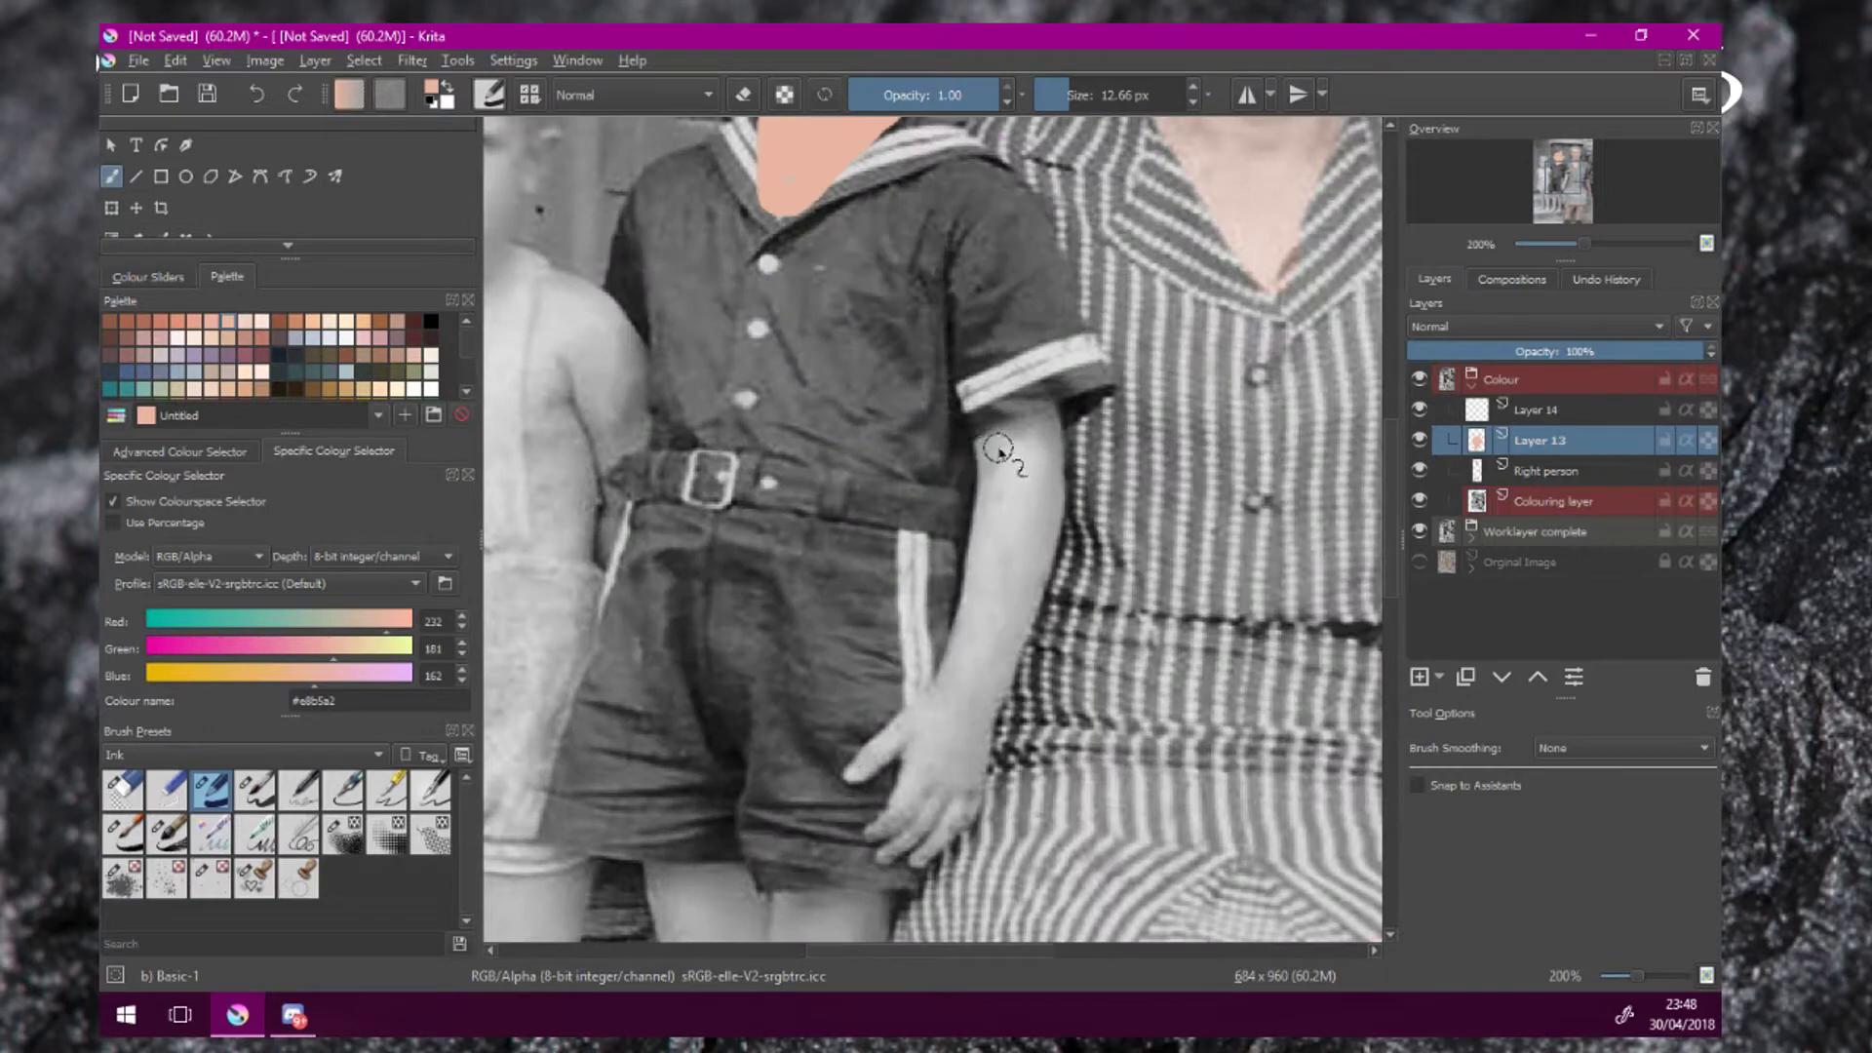
pyautogui.moveTo(1037, 424)
pyautogui.mouseDown()
pyautogui.moveTo(1061, 497)
pyautogui.moveTo(1055, 571)
pyautogui.moveTo(993, 695)
pyautogui.mouseUp()
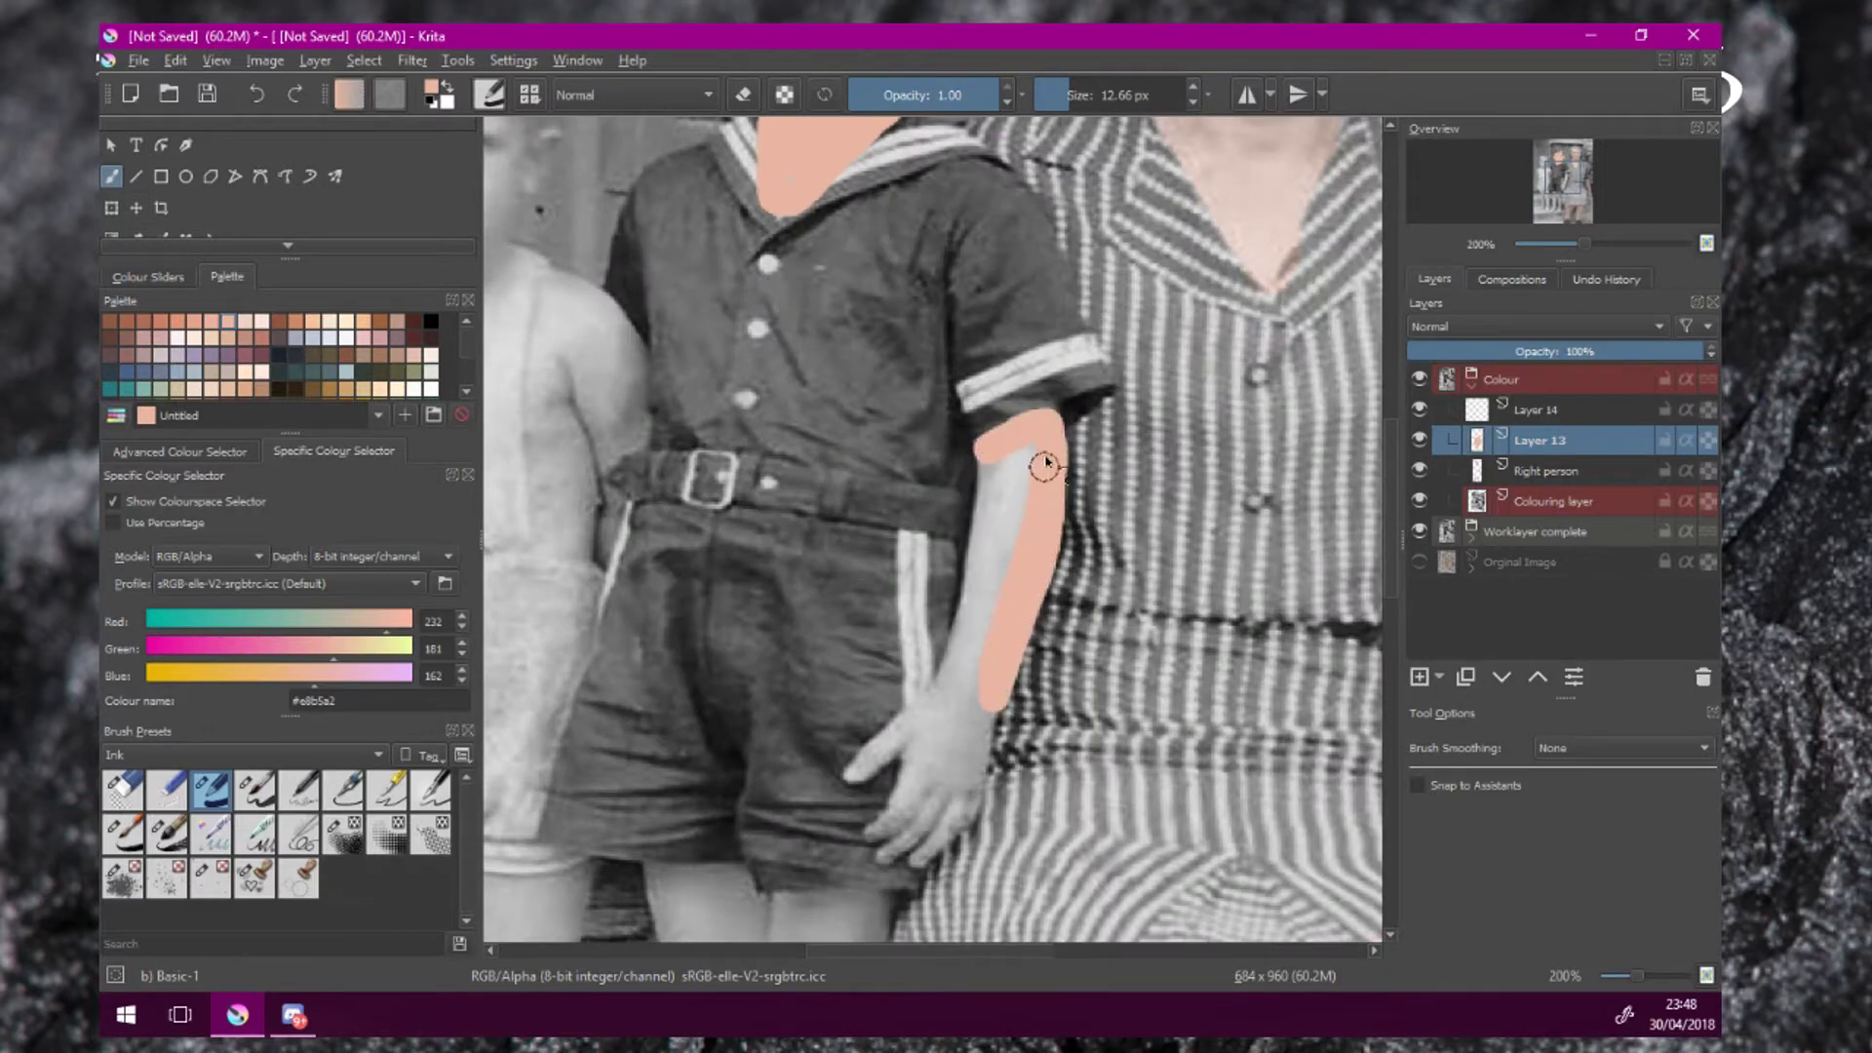
pyautogui.moveTo(1045, 464)
pyautogui.mouseDown()
pyautogui.moveTo(994, 484)
pyautogui.moveTo(965, 637)
pyautogui.moveTo(1021, 475)
pyautogui.moveTo(1012, 578)
pyautogui.moveTo(1016, 455)
pyautogui.moveTo(985, 575)
pyautogui.moveTo(989, 474)
pyautogui.moveTo(983, 600)
pyautogui.moveTo(945, 738)
pyautogui.moveTo(978, 691)
pyautogui.moveTo(960, 819)
pyautogui.moveTo(930, 852)
pyautogui.moveTo(945, 771)
pyautogui.moveTo(902, 847)
pyautogui.moveTo(900, 824)
pyautogui.moveTo(881, 830)
pyautogui.moveTo(931, 705)
pyautogui.moveTo(858, 767)
pyautogui.moveTo(956, 687)
pyautogui.mouseUp()
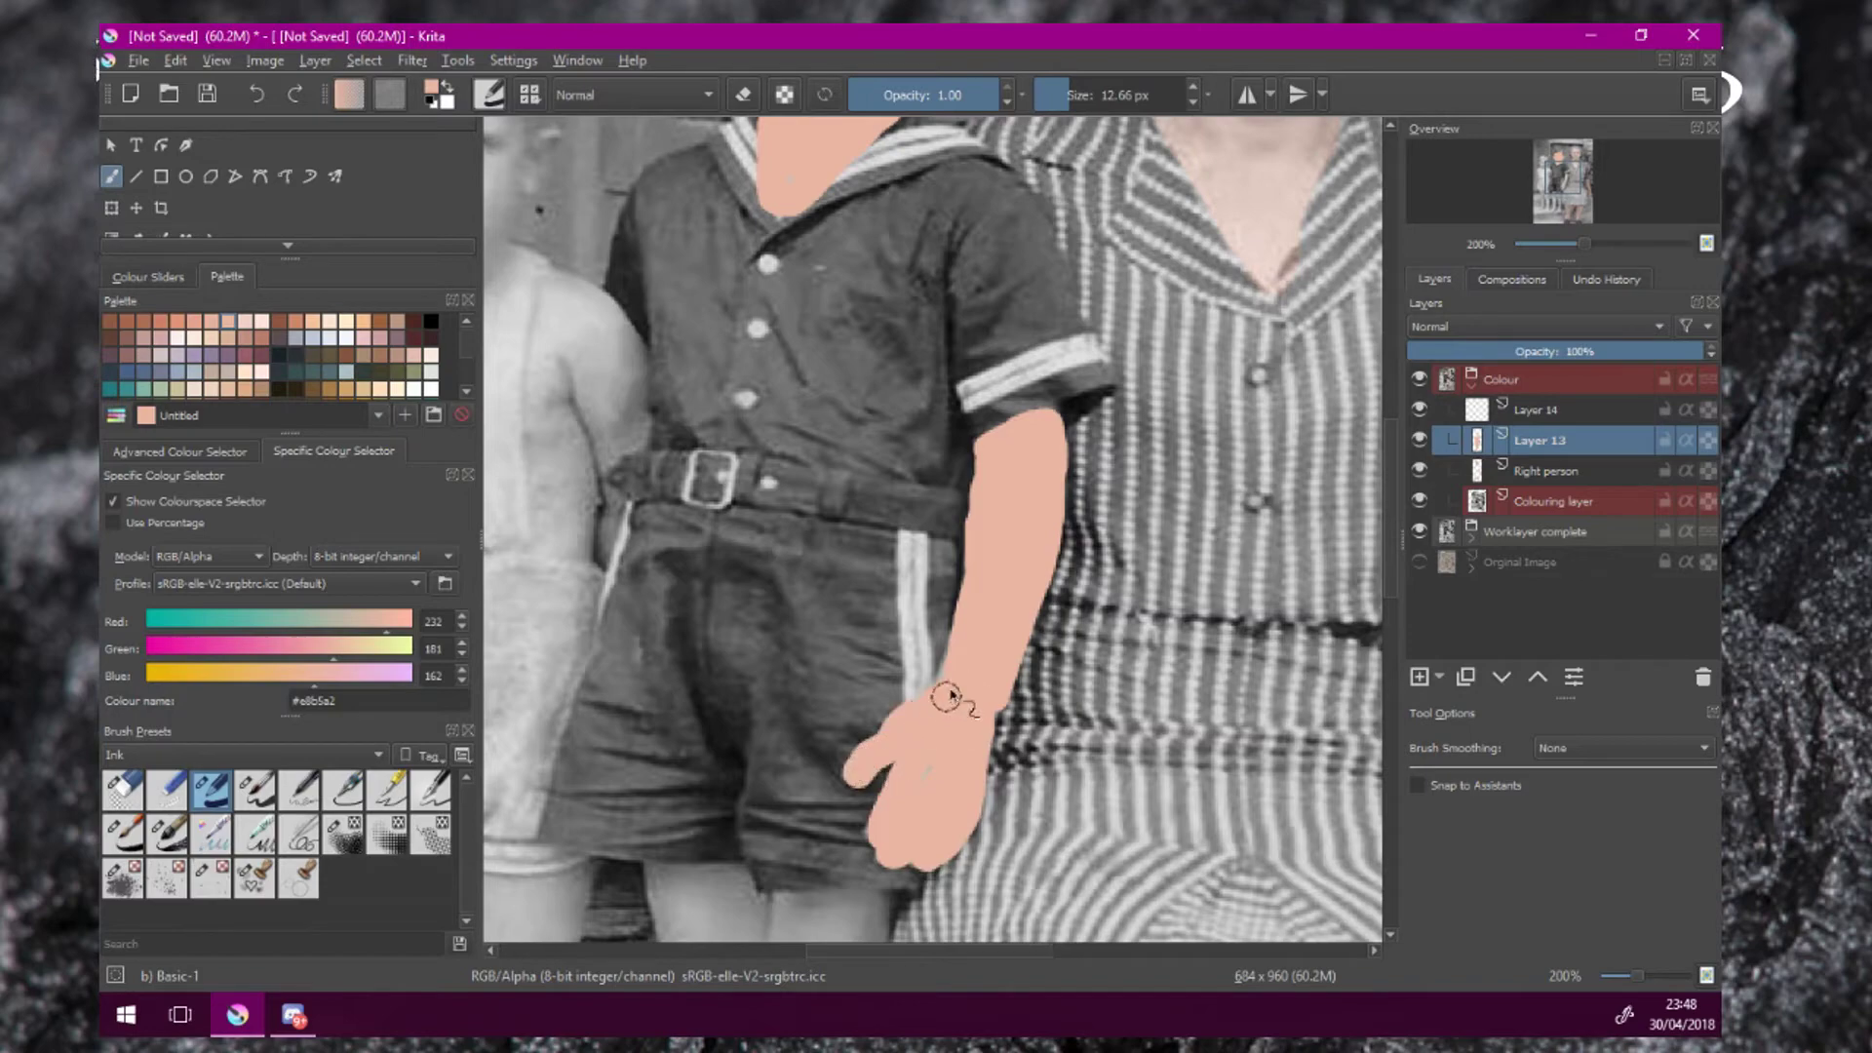
# Paint the middle boy's leg nearest the smaller boy with the same skin tone, from the shorts' hem down to the foot.
pyautogui.moveTo(959, 588); pyautogui.dragTo(1158, 686)
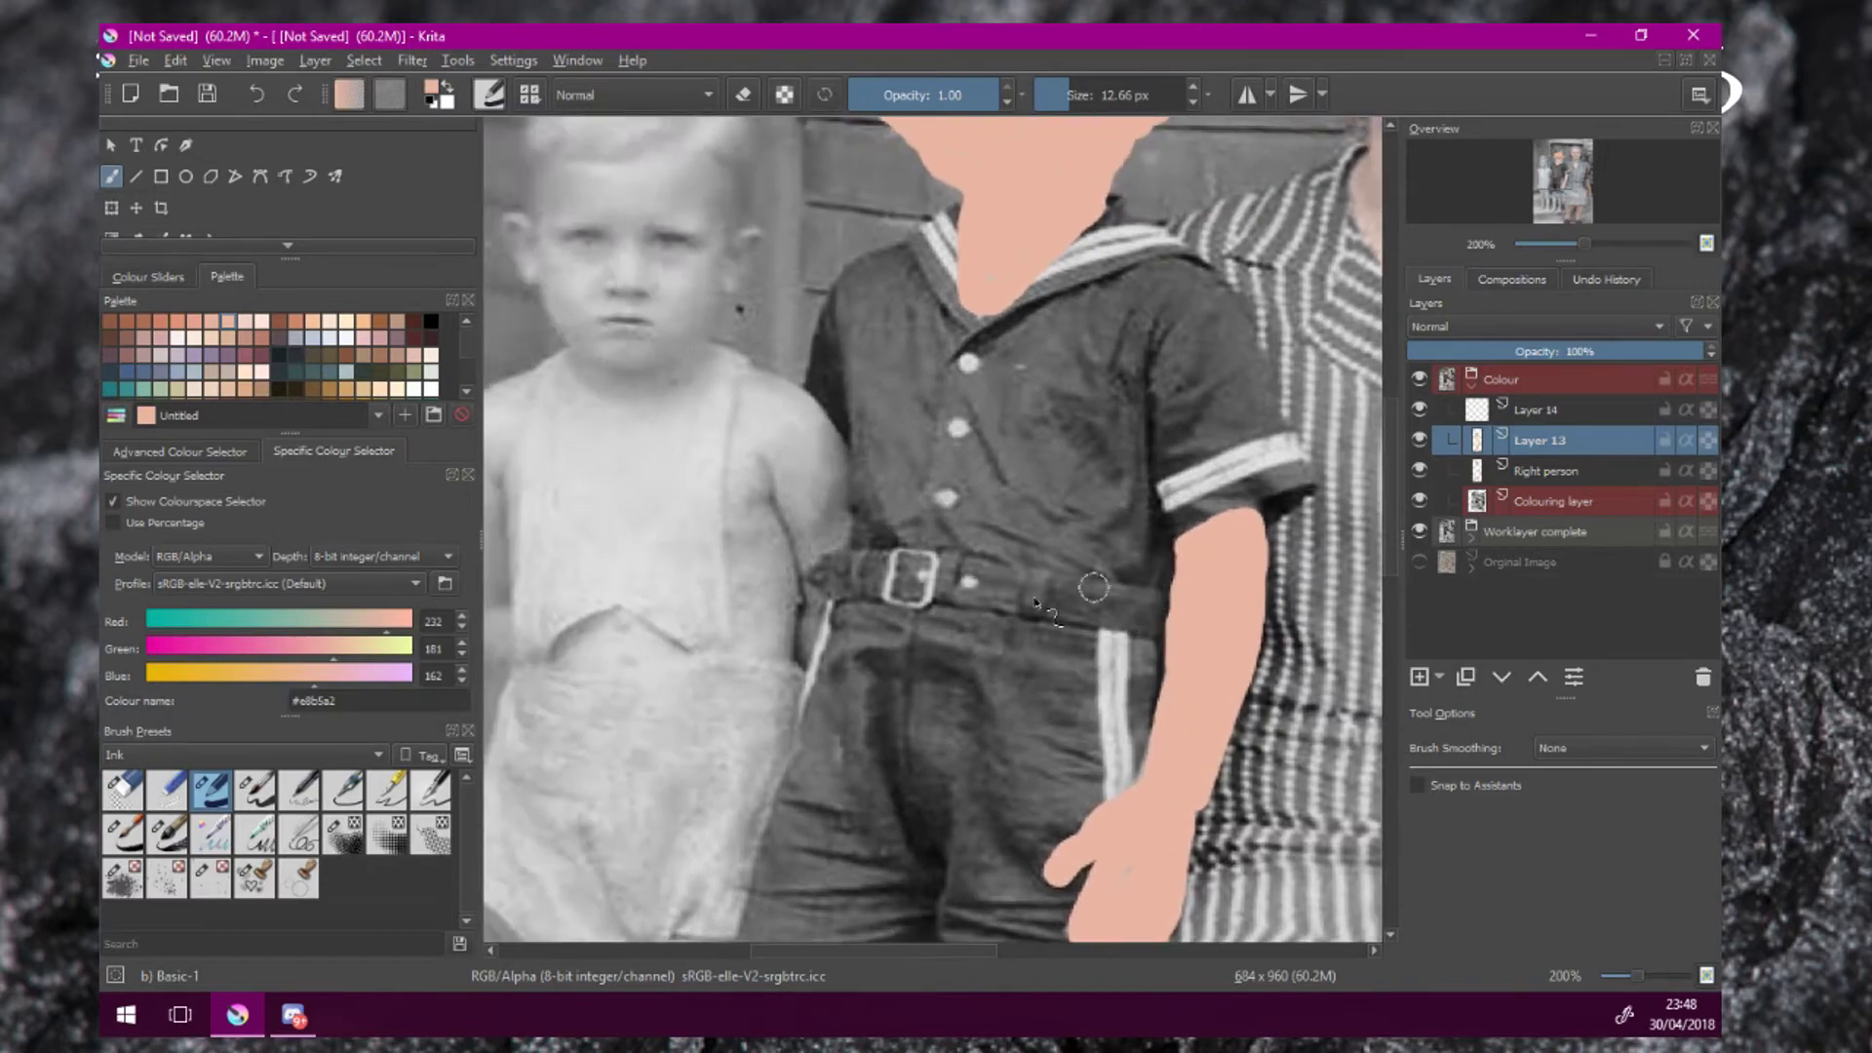
pyautogui.moveTo(938, 540); pyautogui.dragTo(1084, 329)
pyautogui.moveTo(1007, 519)
pyautogui.mouseDown()
pyautogui.moveTo(954, 243)
pyautogui.moveTo(991, 430)
pyautogui.moveTo(869, 293)
pyautogui.moveTo(882, 377)
pyautogui.moveTo(865, 292)
pyautogui.moveTo(953, 305)
pyautogui.moveTo(942, 579)
pyautogui.mouseUp()
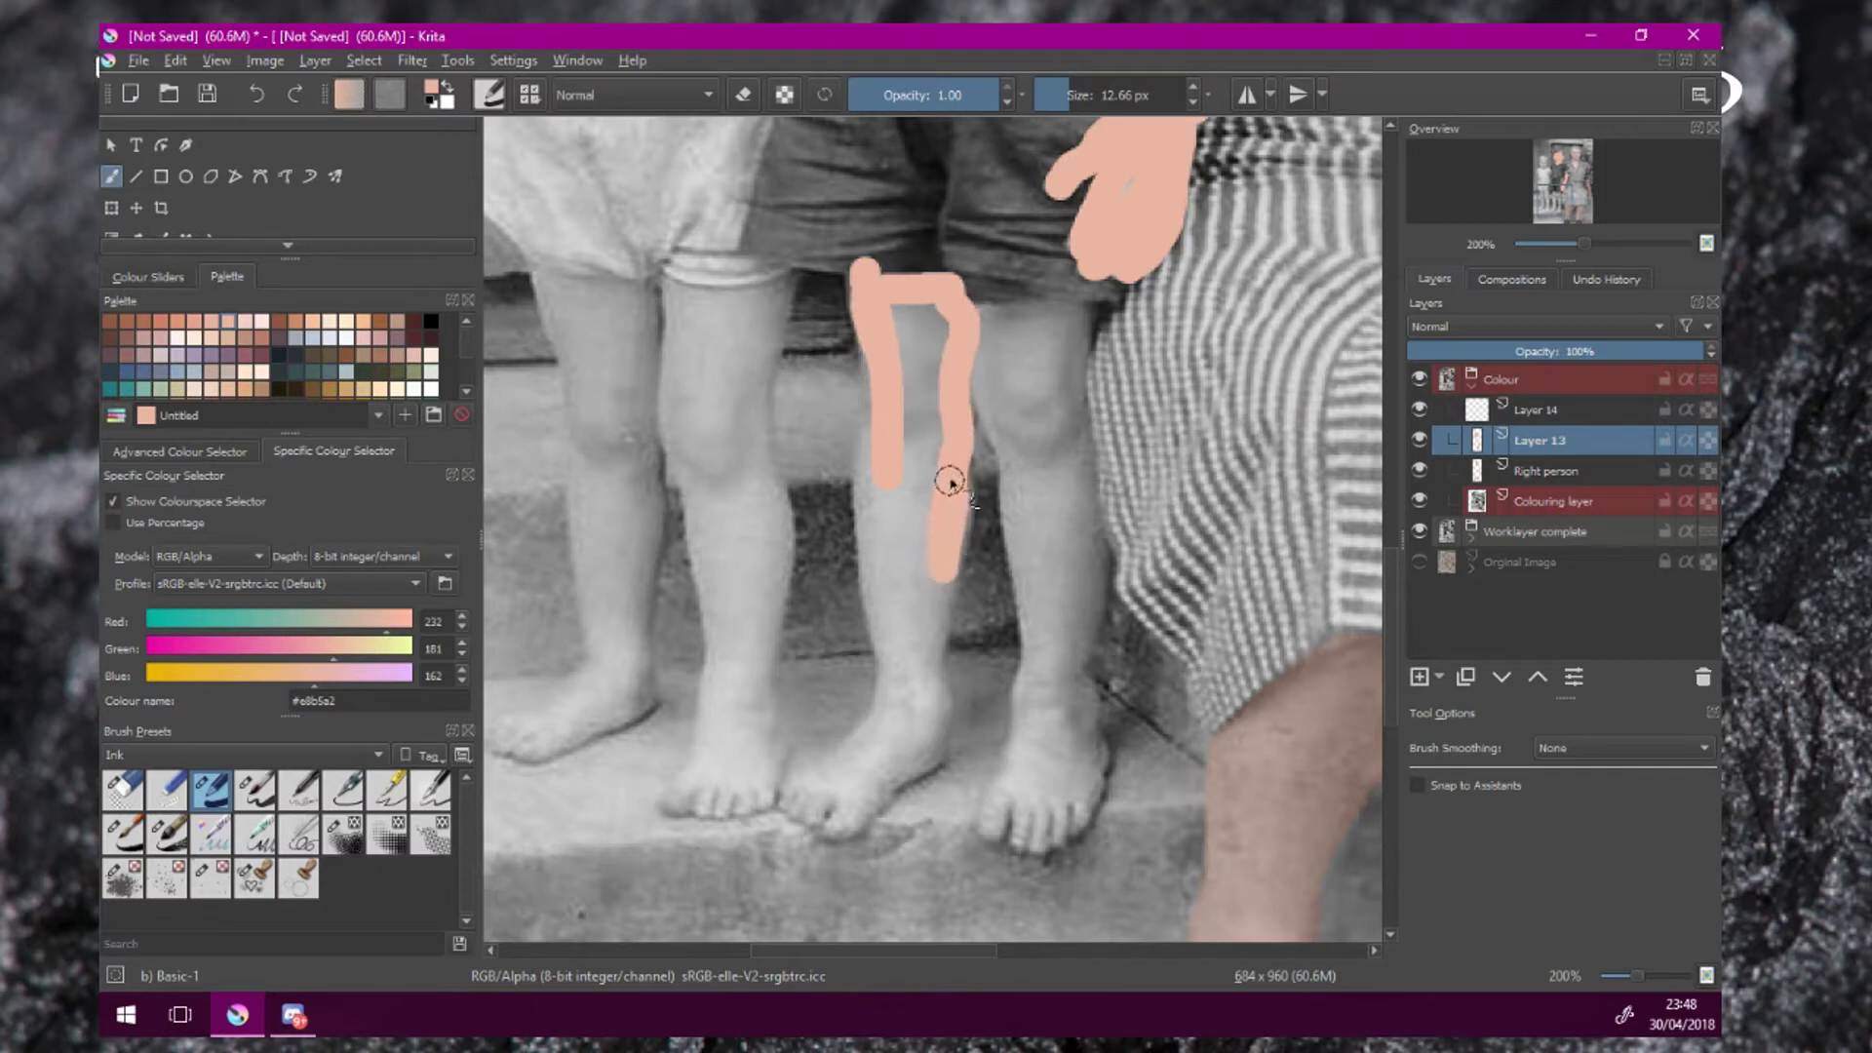
pyautogui.moveTo(950, 483)
pyautogui.mouseDown()
pyautogui.moveTo(924, 751)
pyautogui.moveTo(842, 825)
pyautogui.moveTo(839, 798)
pyautogui.moveTo(798, 787)
pyautogui.moveTo(879, 746)
pyautogui.moveTo(836, 785)
pyautogui.moveTo(890, 725)
pyautogui.moveTo(910, 739)
pyautogui.moveTo(888, 694)
pyautogui.moveTo(929, 413)
pyautogui.moveTo(926, 329)
pyautogui.moveTo(903, 307)
pyautogui.moveTo(906, 601)
pyautogui.moveTo(872, 394)
pyautogui.moveTo(879, 596)
pyautogui.mouseUp()
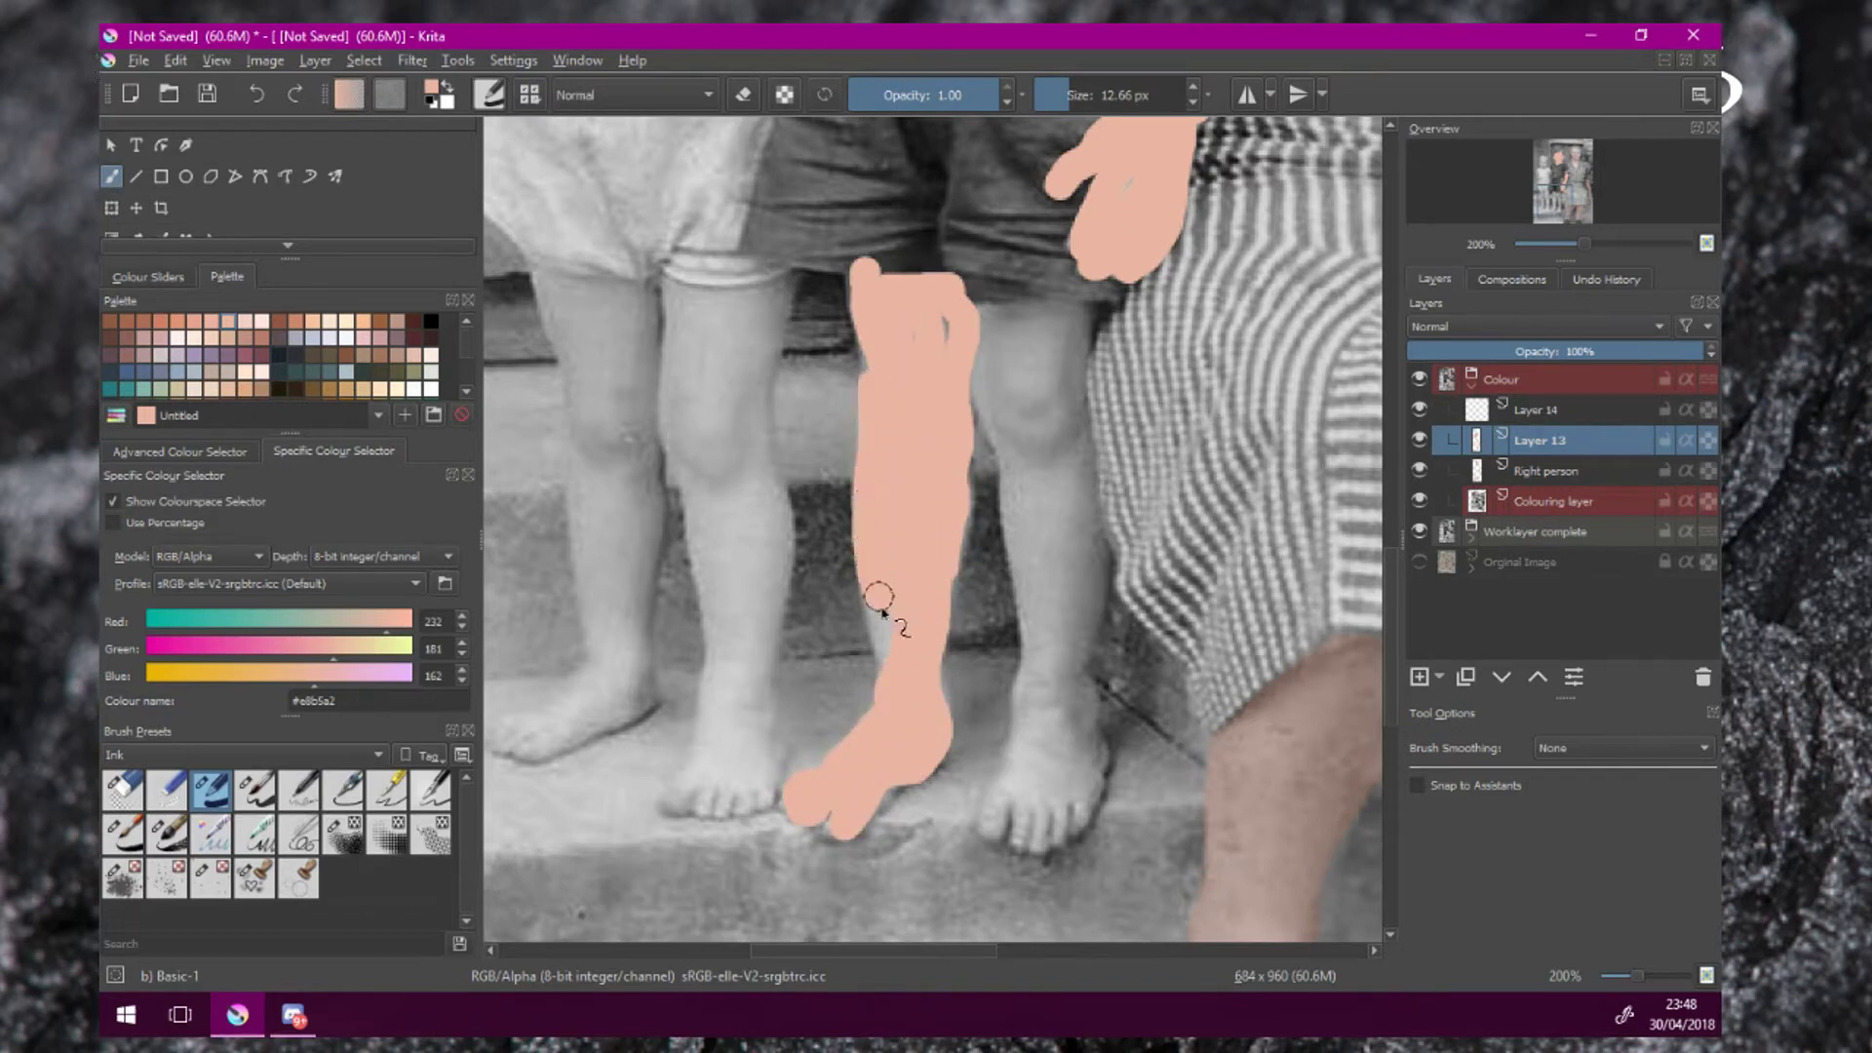
# Paint the middle boy's other leg, nearest the woman, with skin tone and fill in the toes of both his feet.
pyautogui.moveTo(989, 313)
pyautogui.mouseDown()
pyautogui.moveTo(1077, 314)
pyautogui.moveTo(1088, 564)
pyautogui.moveTo(1068, 647)
pyautogui.moveTo(1087, 783)
pyautogui.moveTo(1066, 827)
pyautogui.moveTo(1038, 833)
pyautogui.moveTo(1004, 829)
pyautogui.moveTo(998, 802)
pyautogui.moveTo(1051, 658)
pyautogui.moveTo(1027, 812)
pyautogui.moveTo(1068, 771)
pyautogui.moveTo(1044, 806)
pyautogui.moveTo(1047, 655)
pyautogui.moveTo(980, 367)
pyautogui.moveTo(1022, 338)
pyautogui.moveTo(1023, 442)
pyautogui.moveTo(1008, 365)
pyautogui.moveTo(1048, 392)
pyautogui.moveTo(1066, 567)
pyautogui.moveTo(1053, 536)
pyautogui.moveTo(1042, 676)
pyautogui.moveTo(1015, 511)
pyautogui.moveTo(1055, 468)
pyautogui.moveTo(1057, 331)
pyautogui.moveTo(911, 338)
pyautogui.moveTo(875, 383)
pyautogui.moveTo(869, 326)
pyautogui.moveTo(874, 351)
pyautogui.moveTo(979, 380)
pyautogui.moveTo(1015, 443)
pyautogui.moveTo(986, 405)
pyautogui.moveTo(1015, 495)
pyautogui.mouseUp()
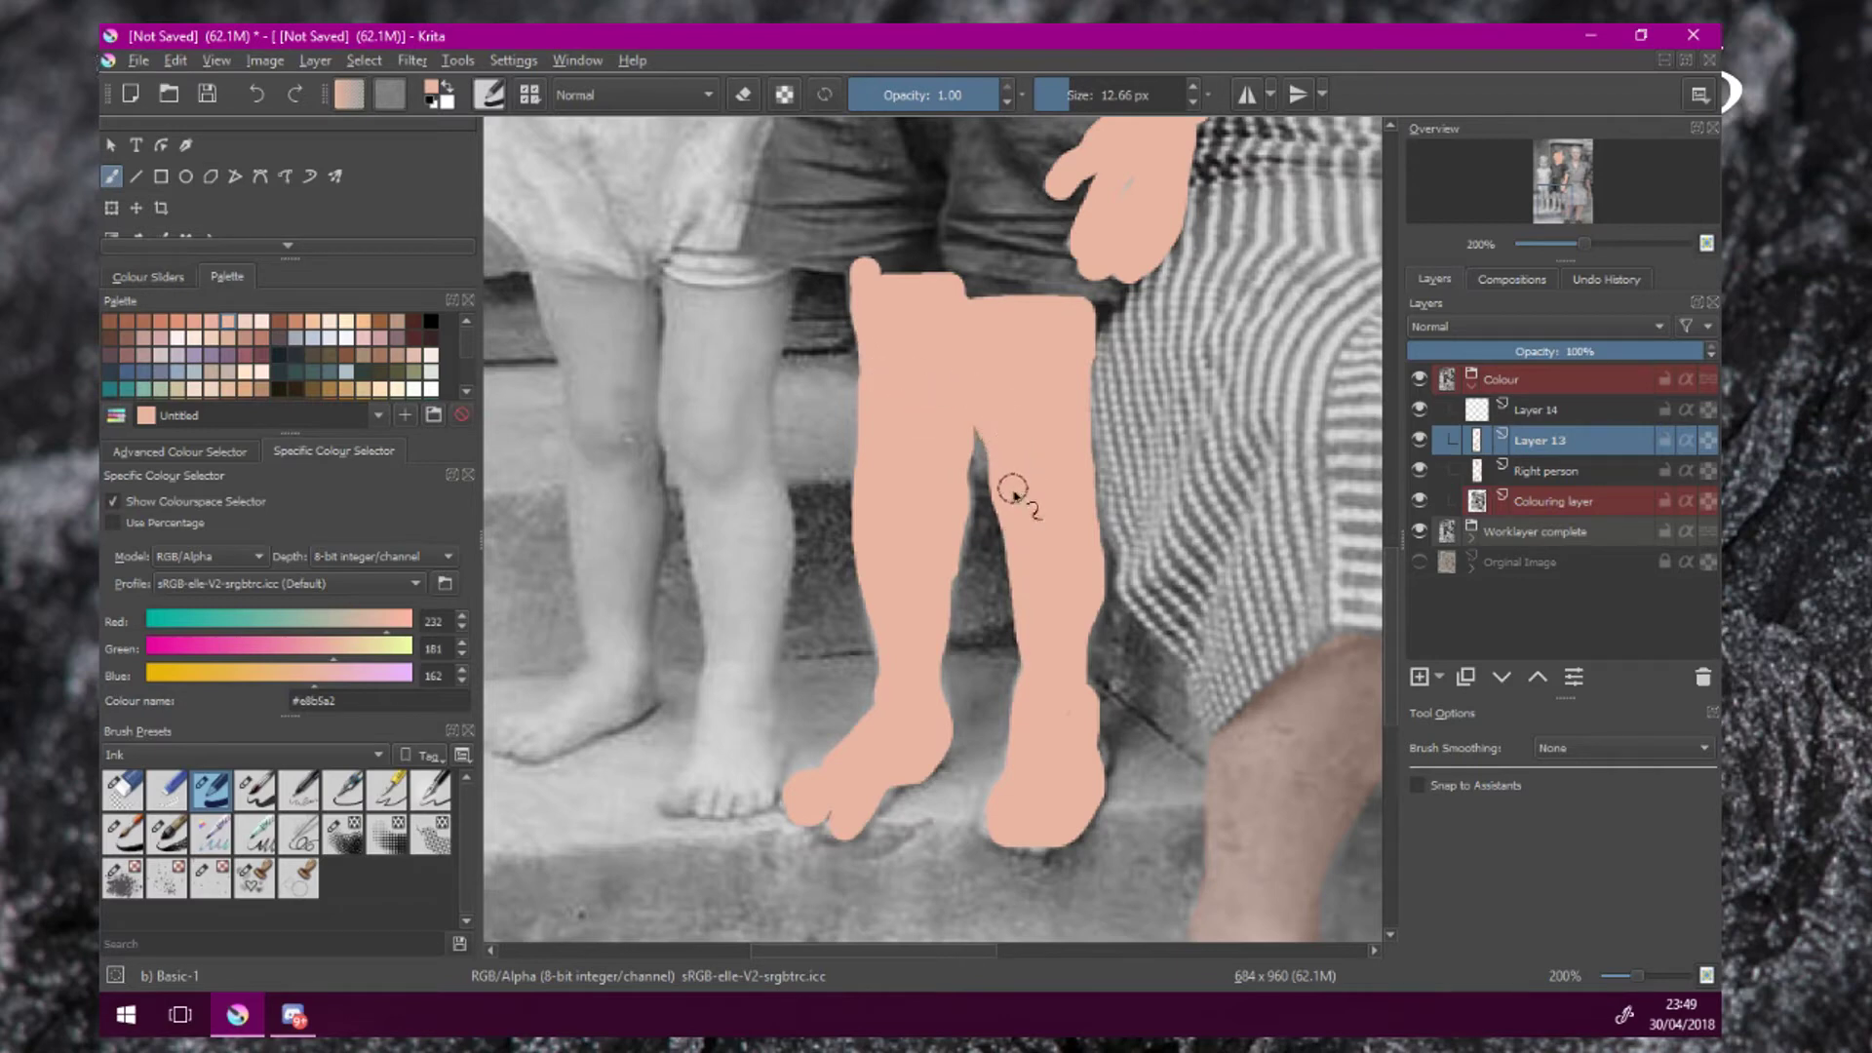
pyautogui.scroll(1, 1074, 765)
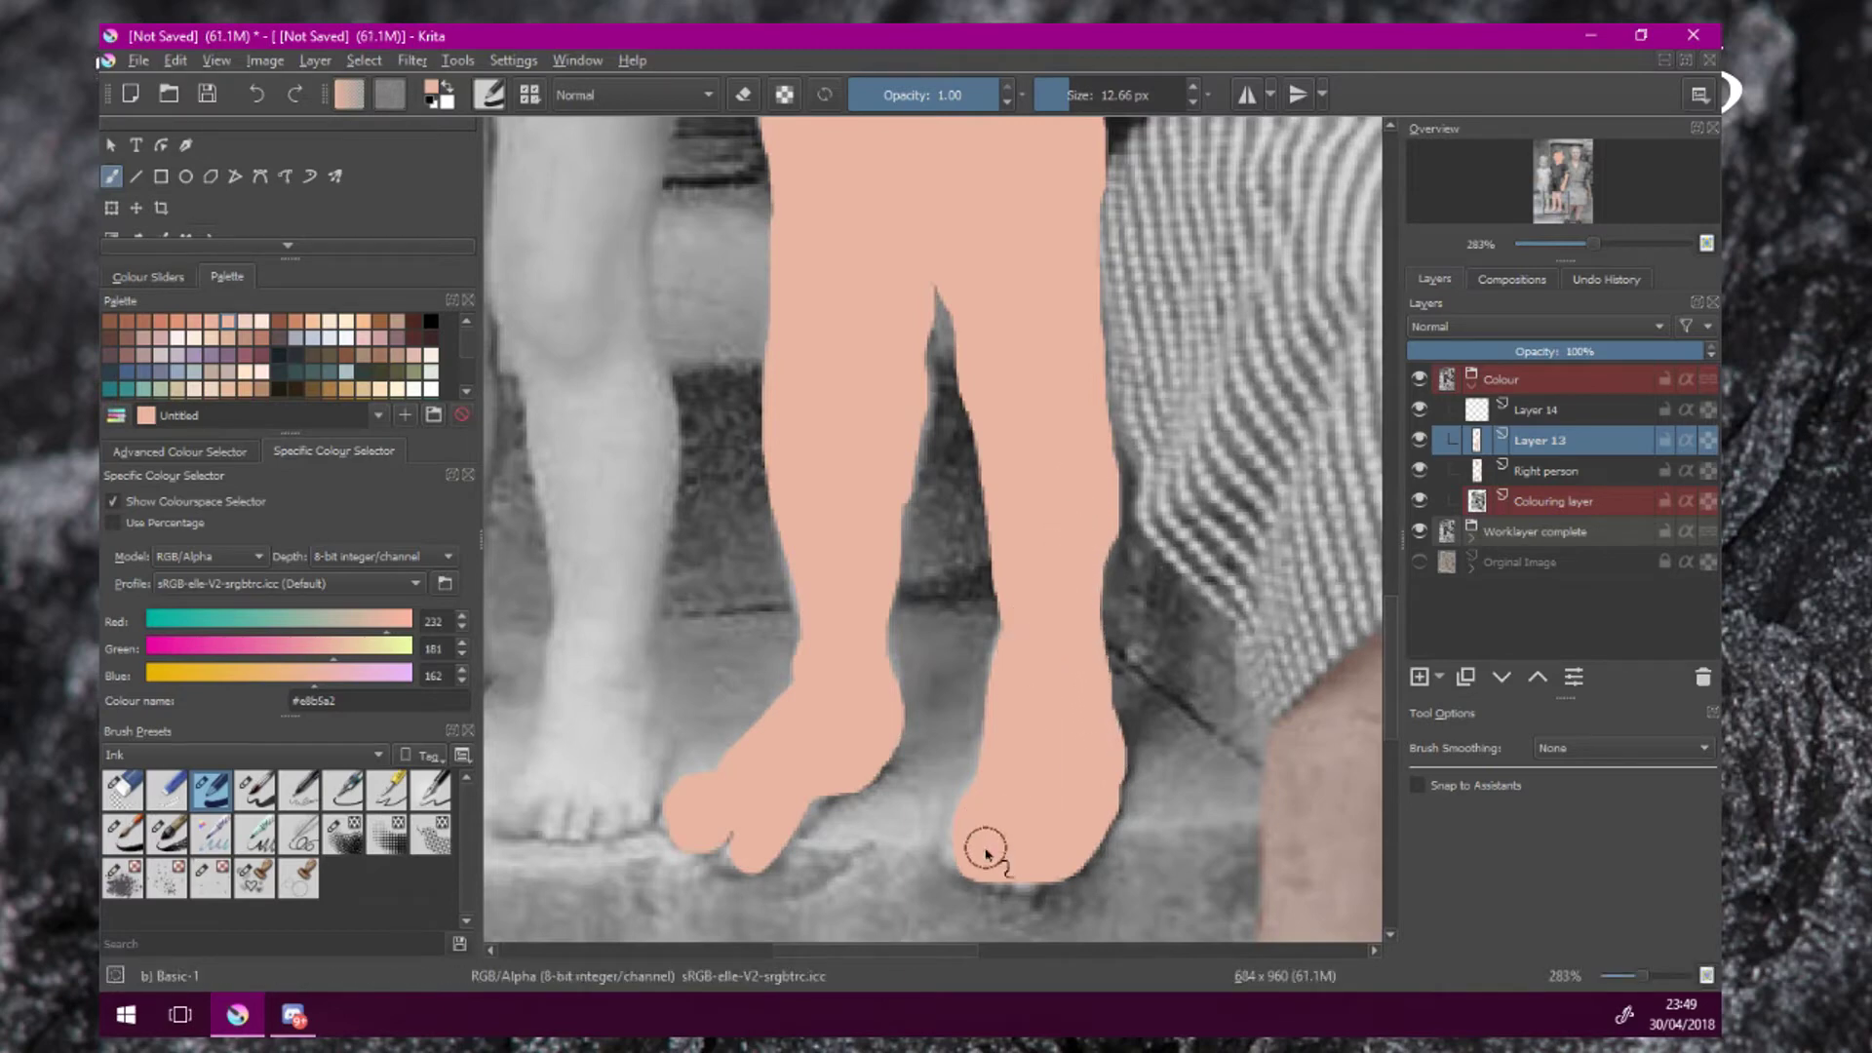
pyautogui.moveTo(985, 854)
pyautogui.mouseDown()
pyautogui.moveTo(961, 861)
pyautogui.moveTo(1033, 878)
pyautogui.moveTo(1003, 877)
pyautogui.mouseUp()
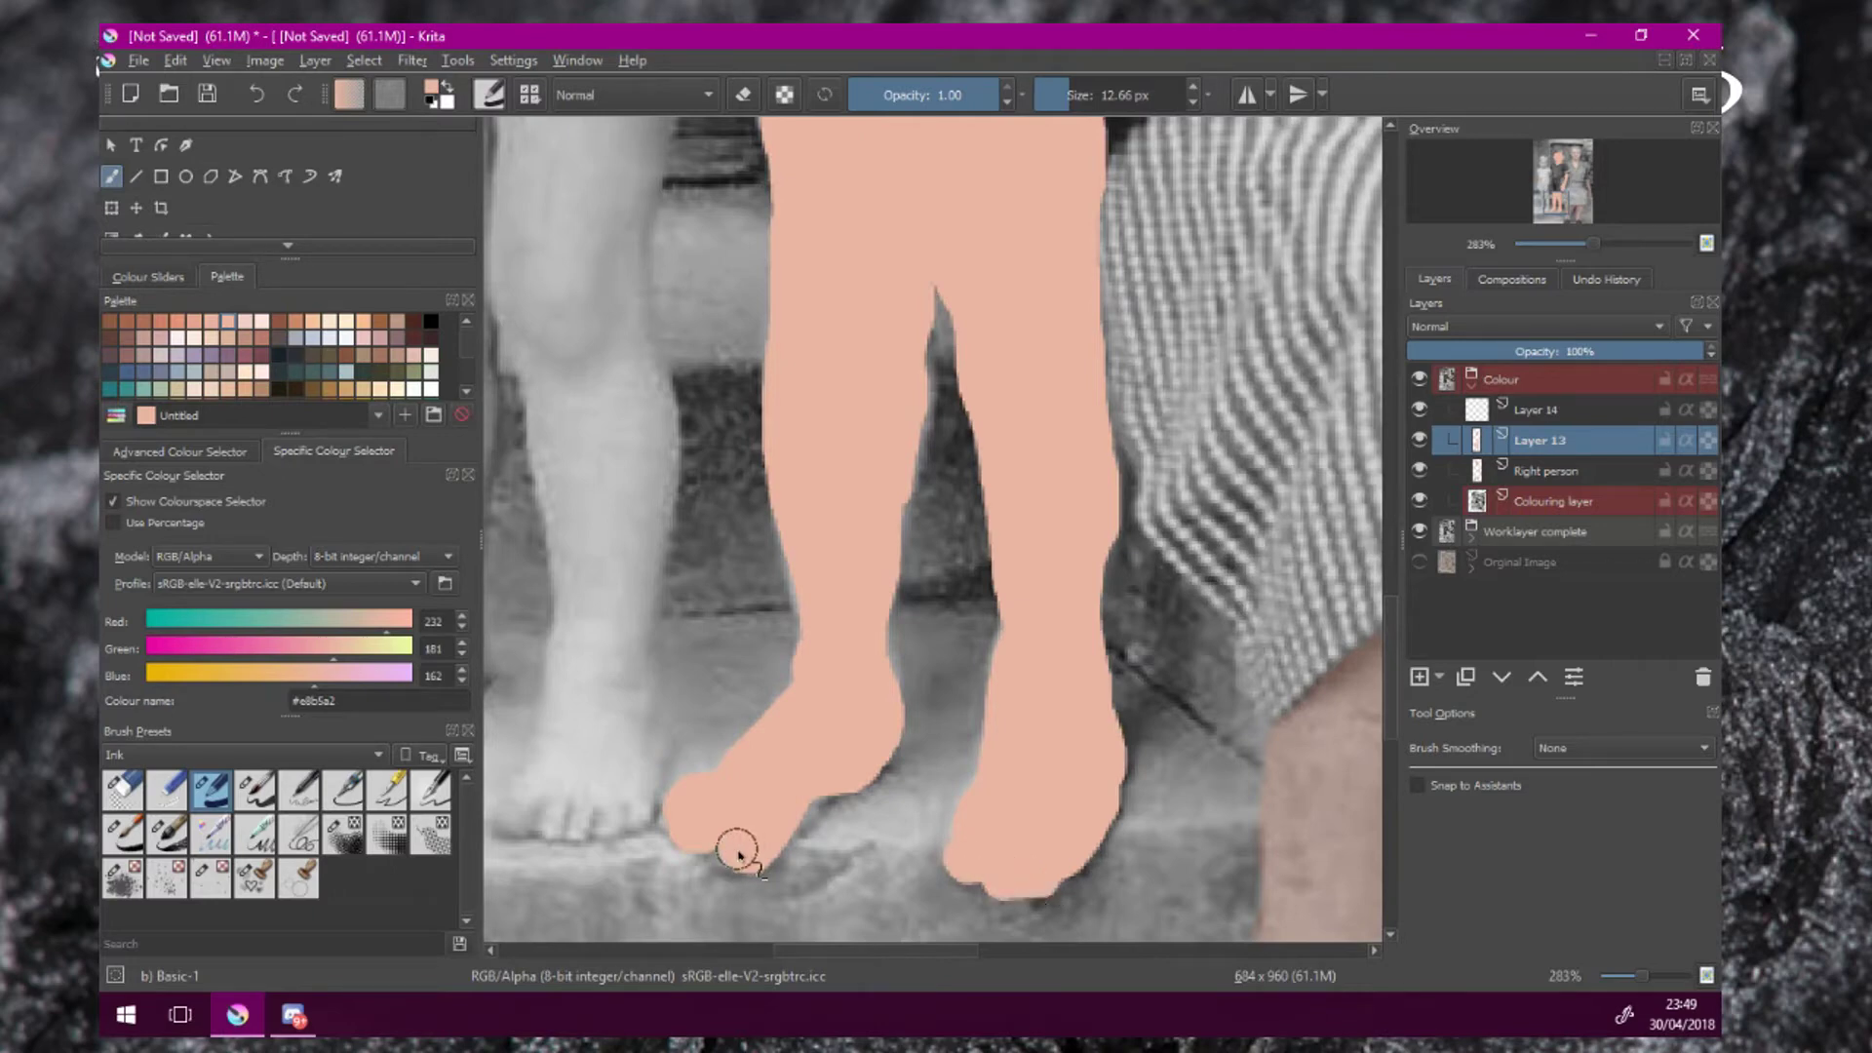
pyautogui.moveTo(738, 856)
pyautogui.mouseDown()
pyautogui.moveTo(830, 757)
pyautogui.moveTo(793, 743)
pyautogui.moveTo(721, 798)
pyautogui.mouseUp()
# Set Layer 13's blending mode to Colour so the photo's shading shows through the middle boy's skin tone.
pyautogui.scroll(-3, 794, 737)
pyautogui.moveTo(893, 663); pyautogui.dragTo(1060, 824)
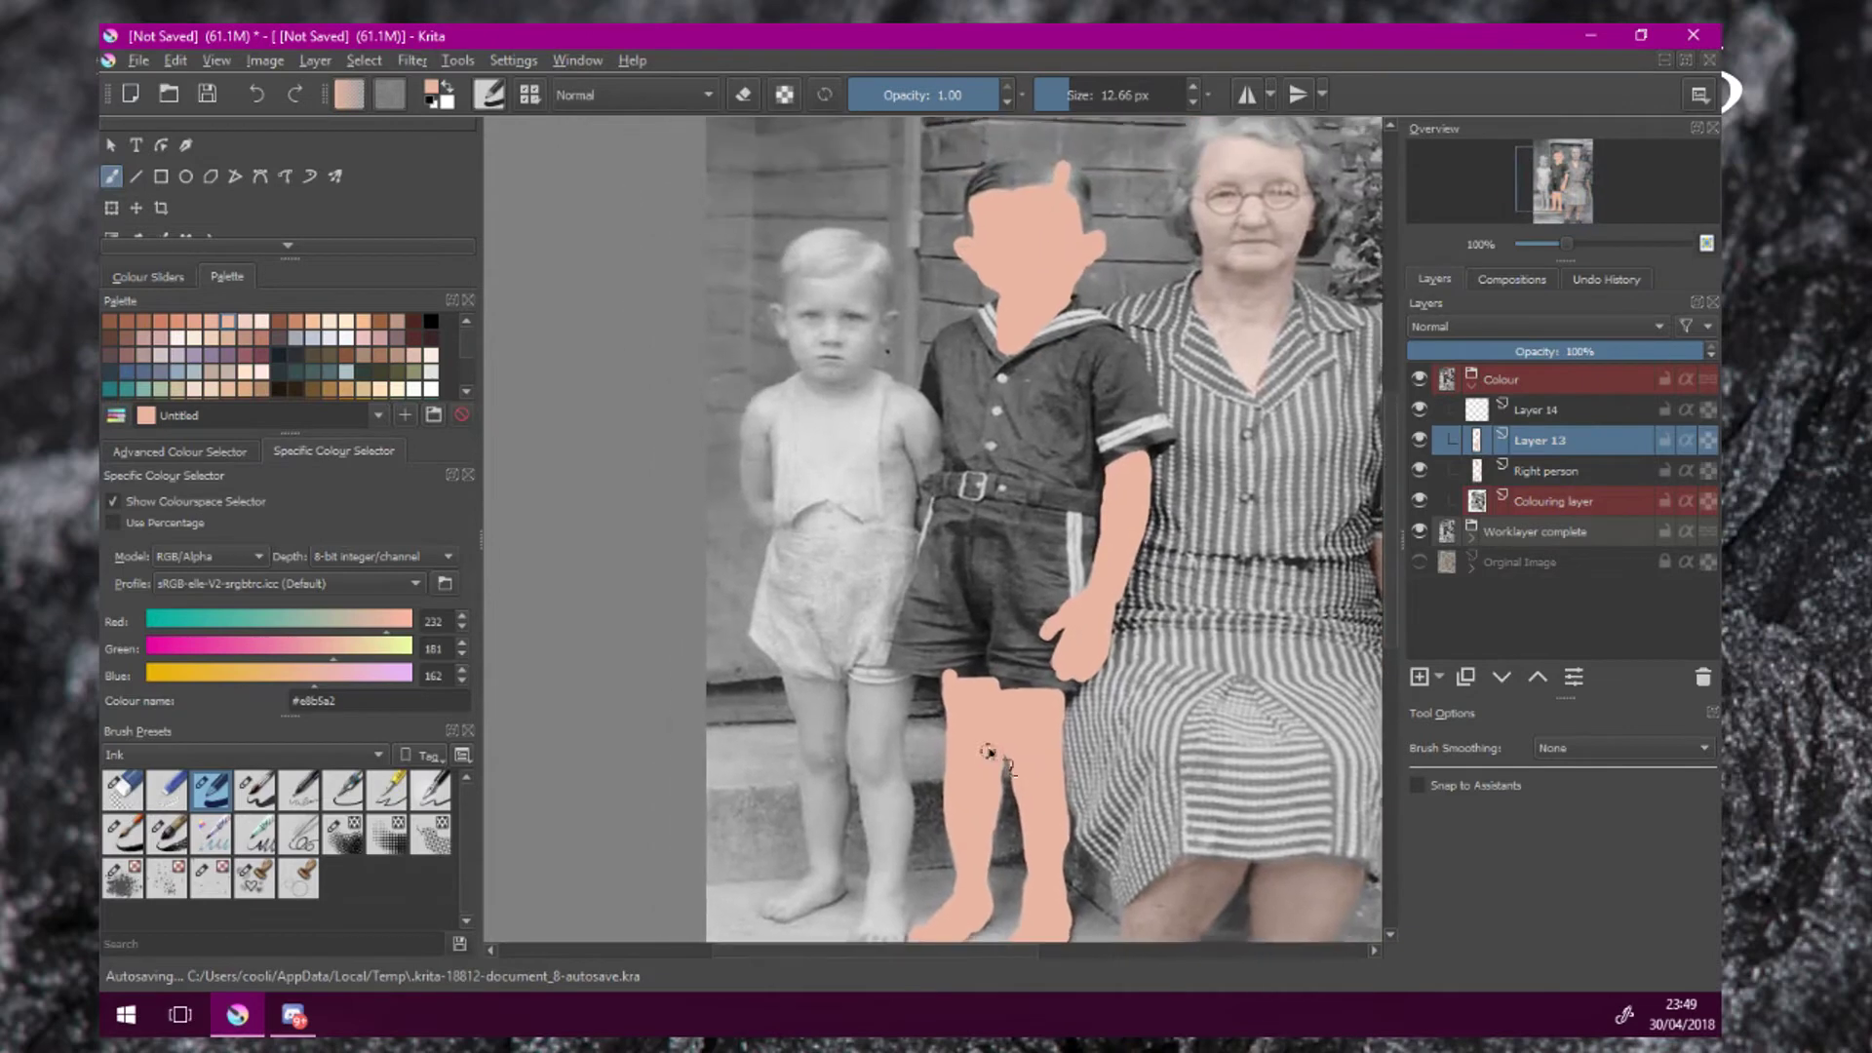
pyautogui.click(1526, 329)
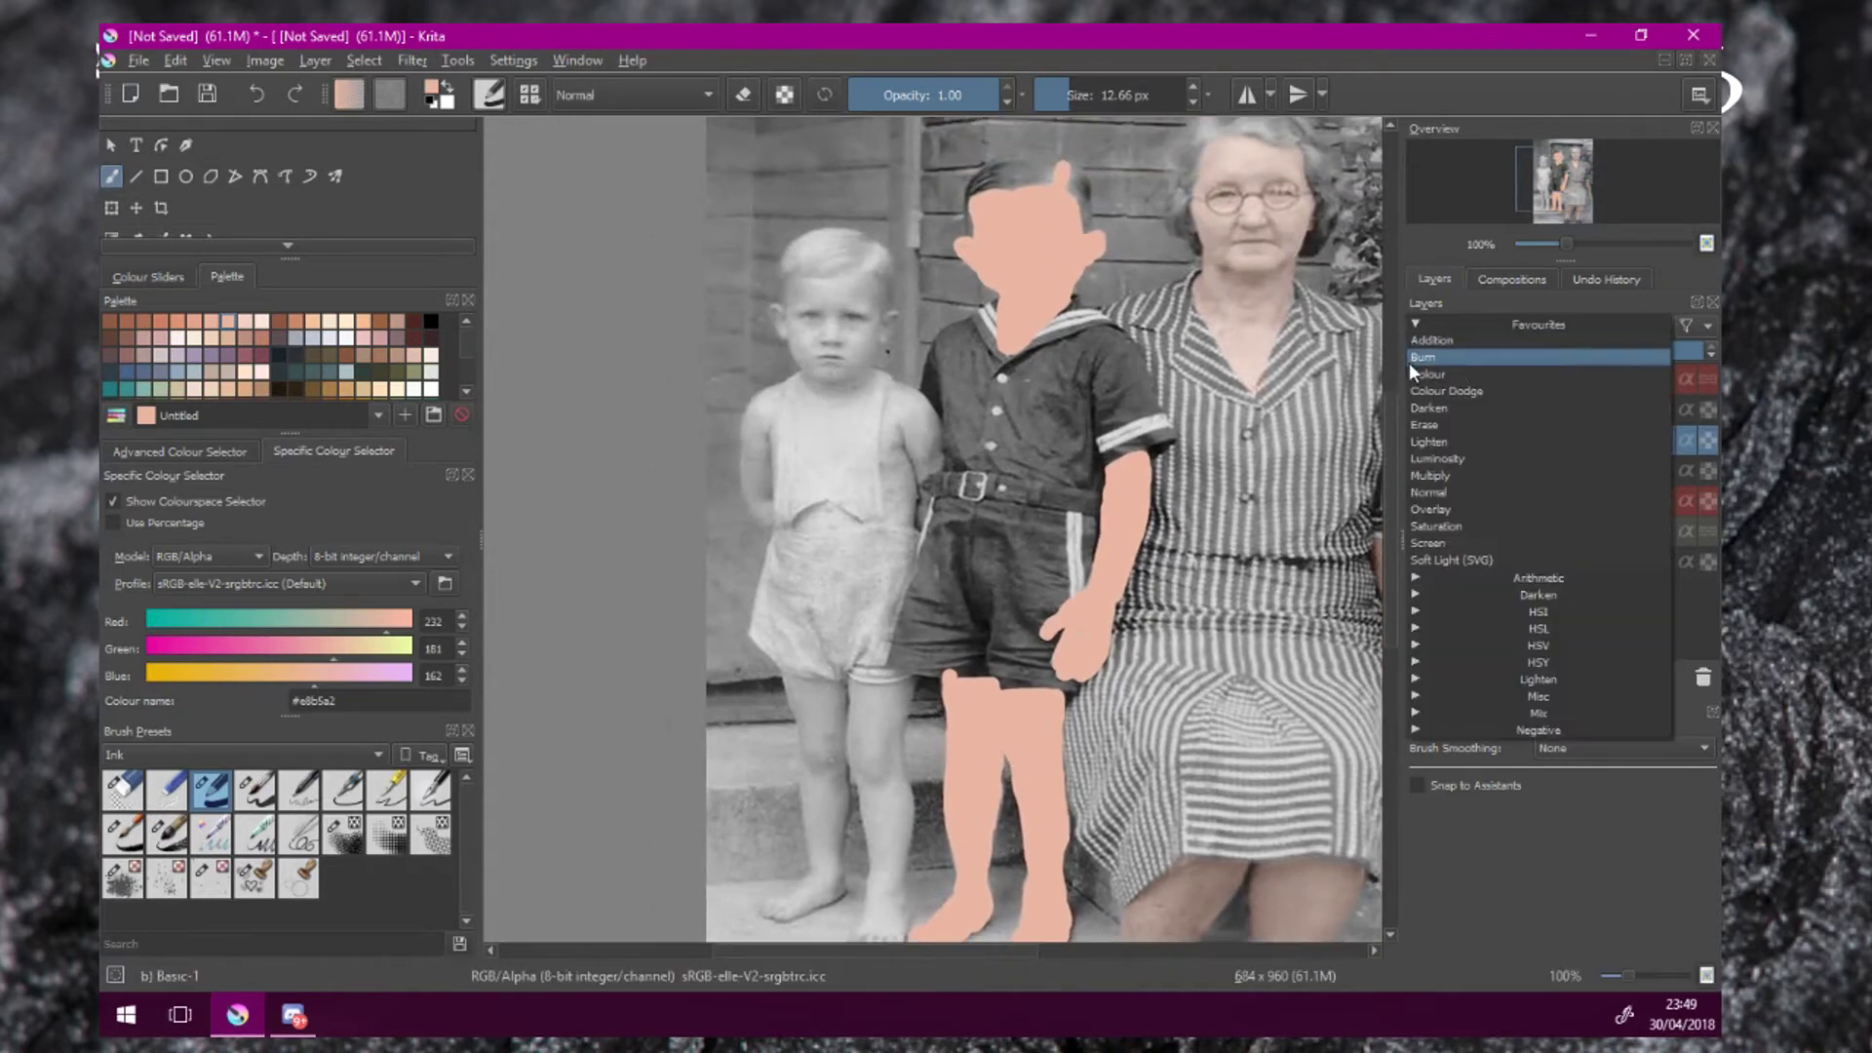
pyautogui.click(1505, 382)
pyautogui.scroll(-2, 1173, 379)
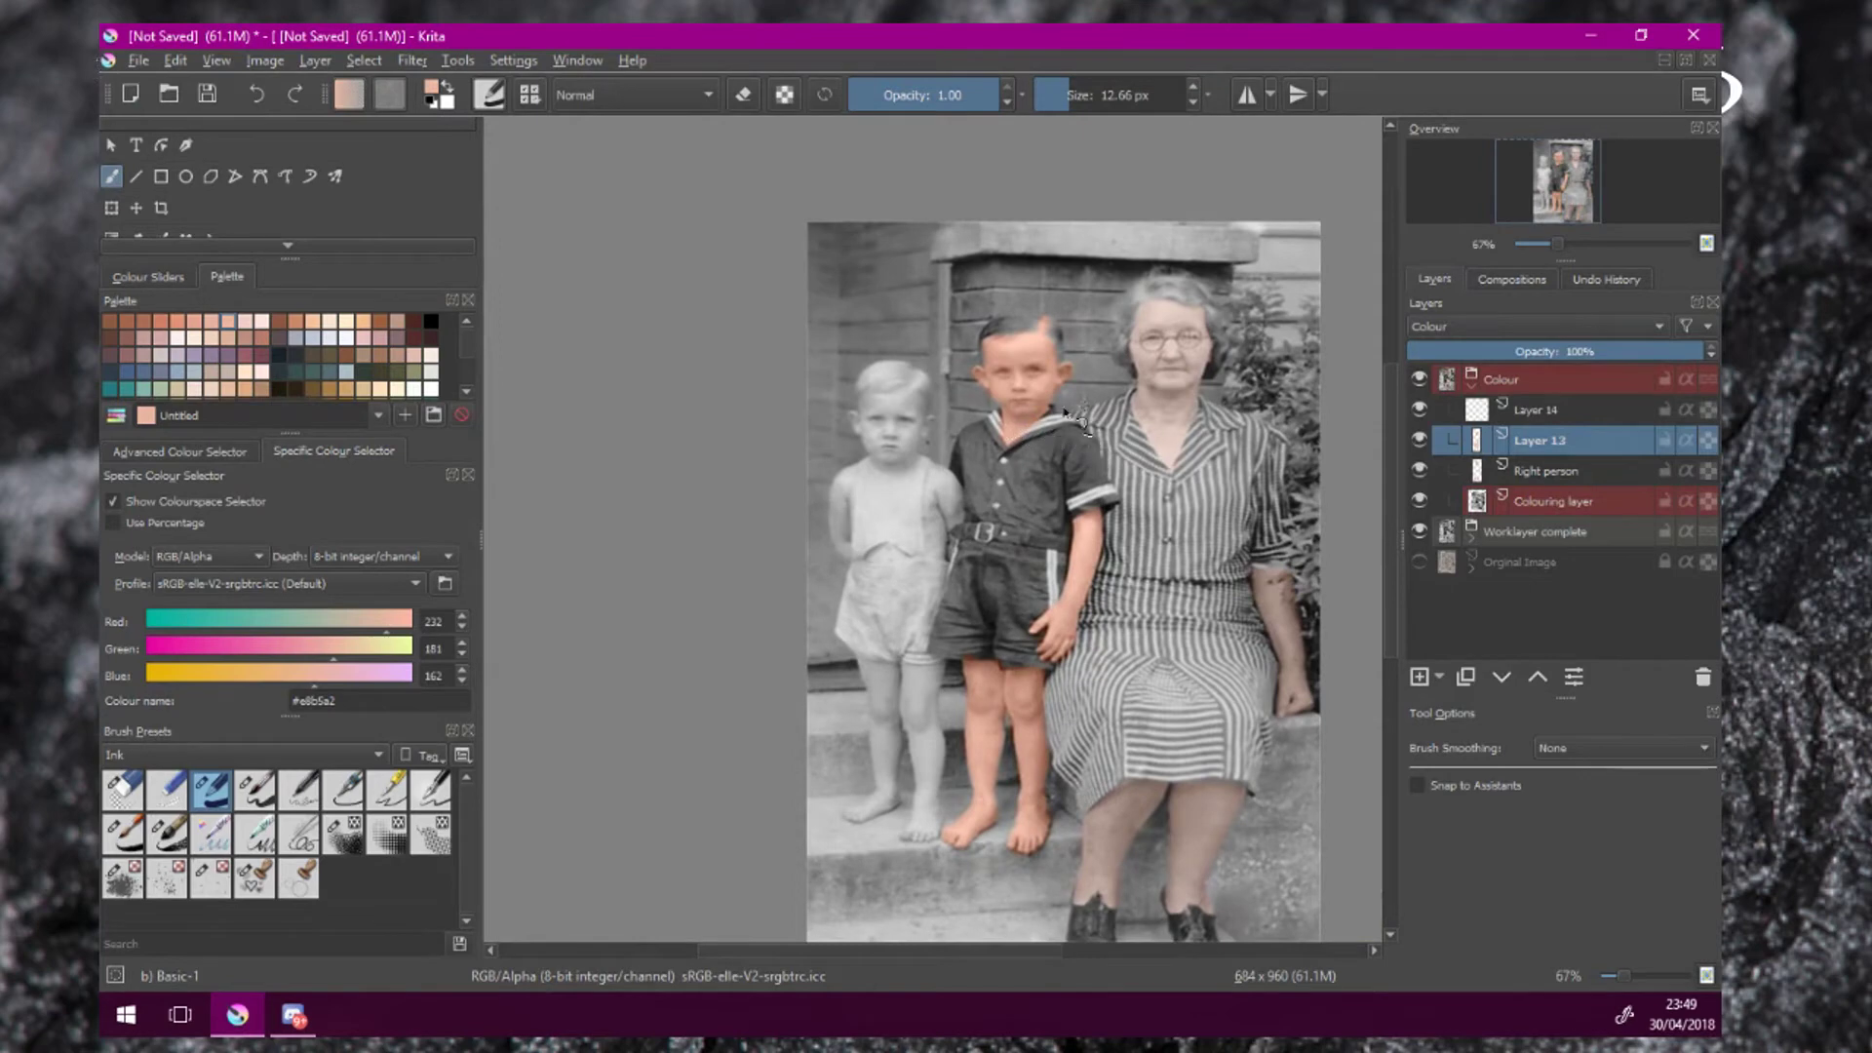
pyautogui.scroll(2, 1054, 414)
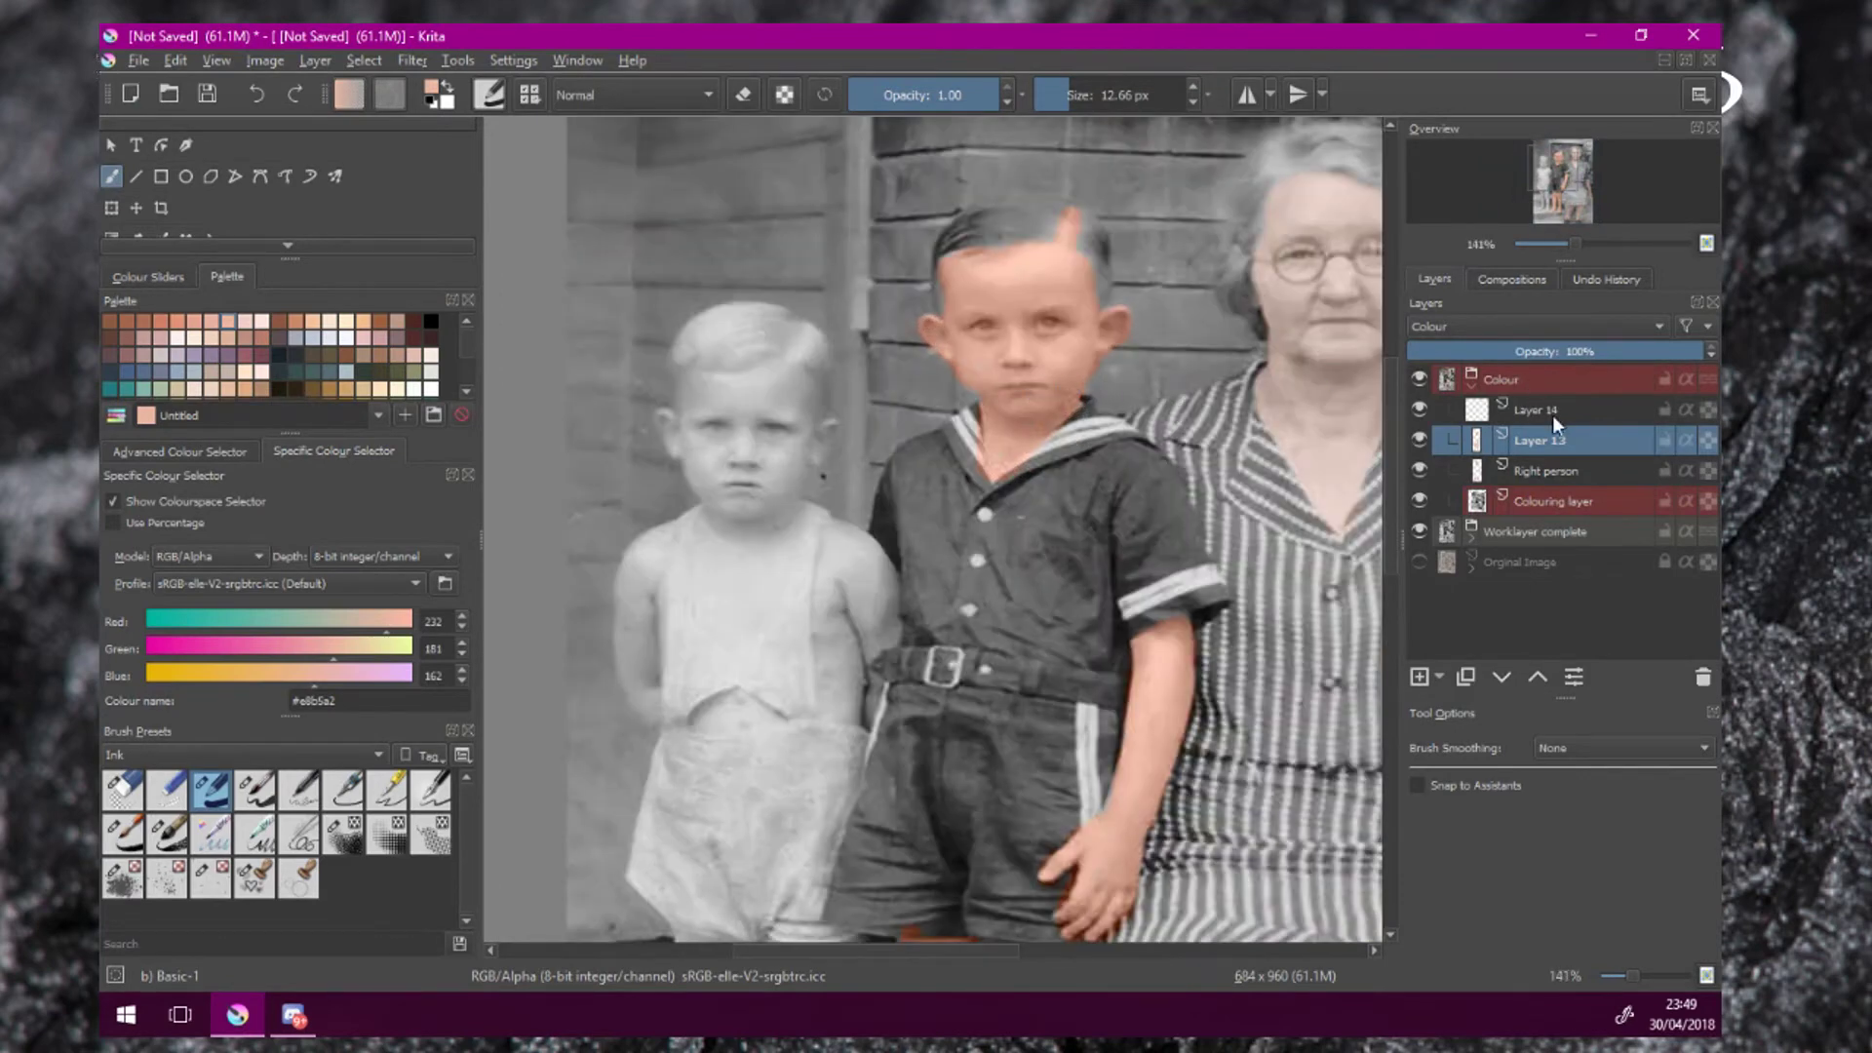
# Reduce Layer 13's opacity to 43% and compare the middle boy's skin tone with the woman's.
pyautogui.click(1542, 472)
pyautogui.click(1544, 445)
pyautogui.moveTo(1600, 349); pyautogui.dragTo(1531, 357)
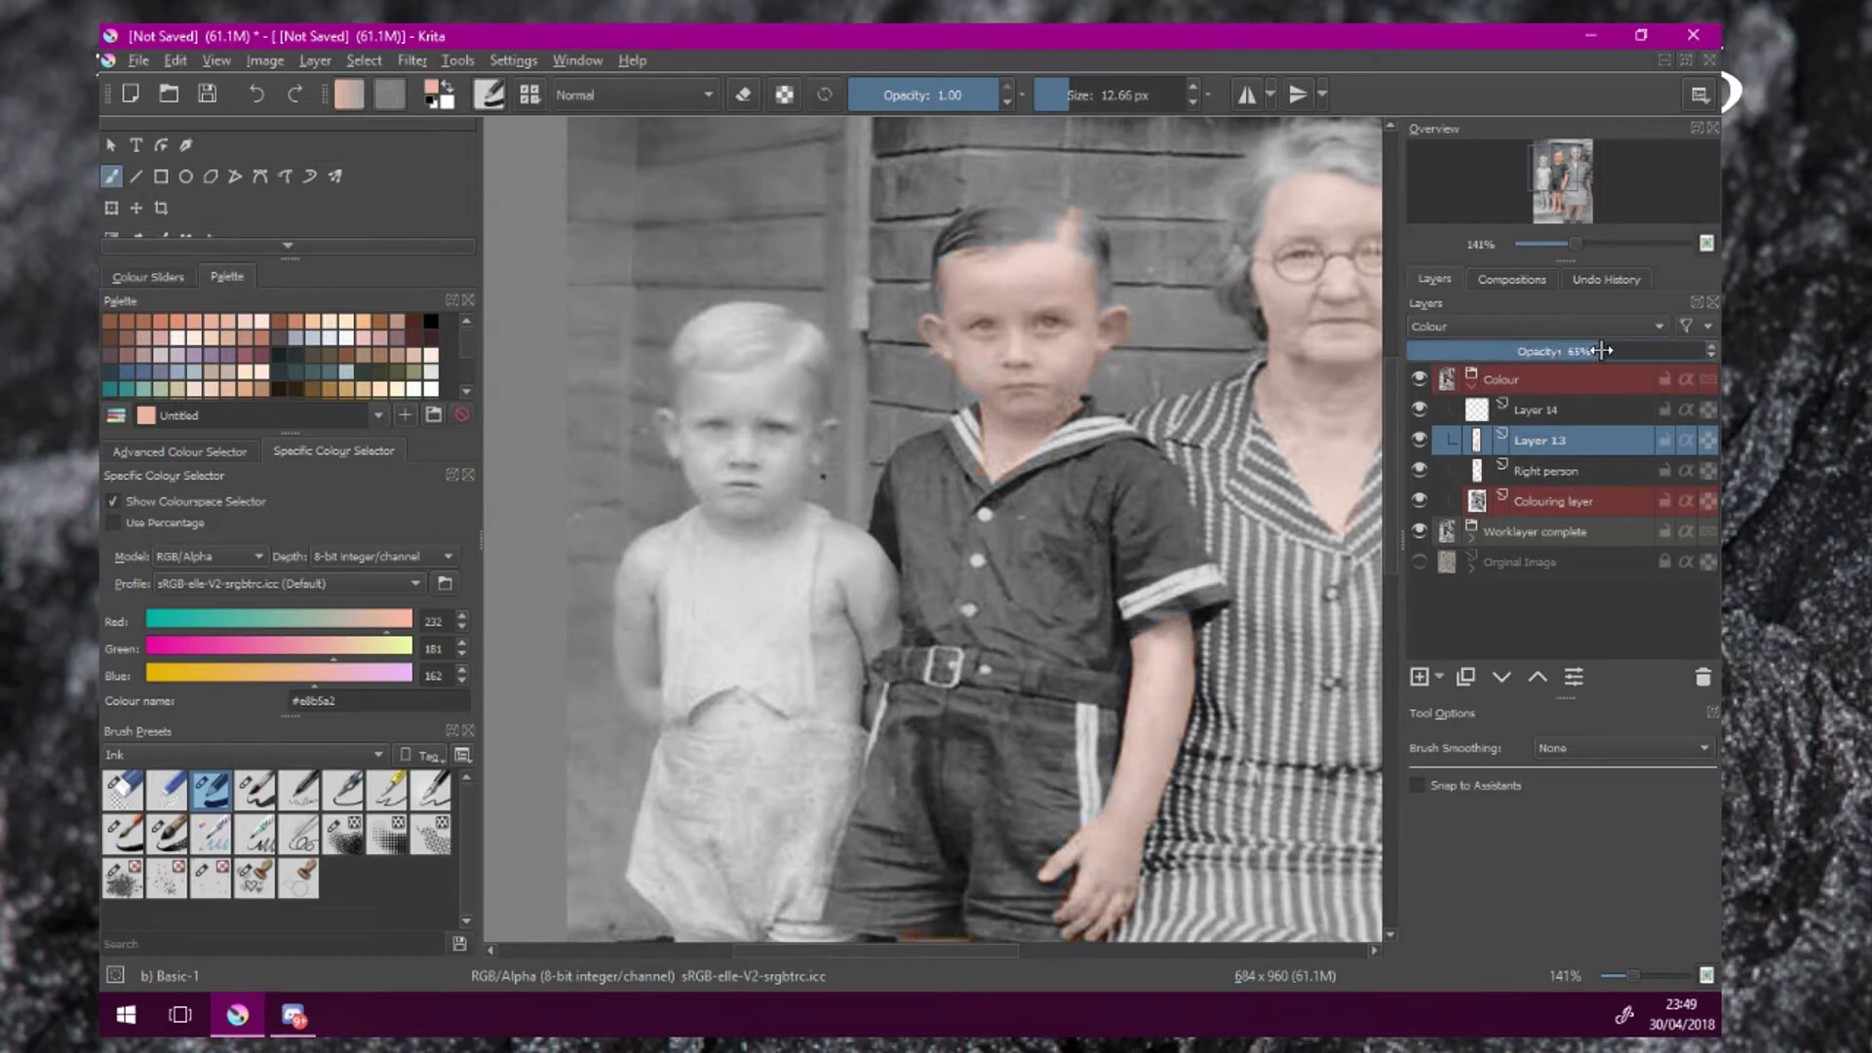
pyautogui.moveTo(1604, 352); pyautogui.dragTo(1508, 348)
pyautogui.scroll(-3, 1164, 408)
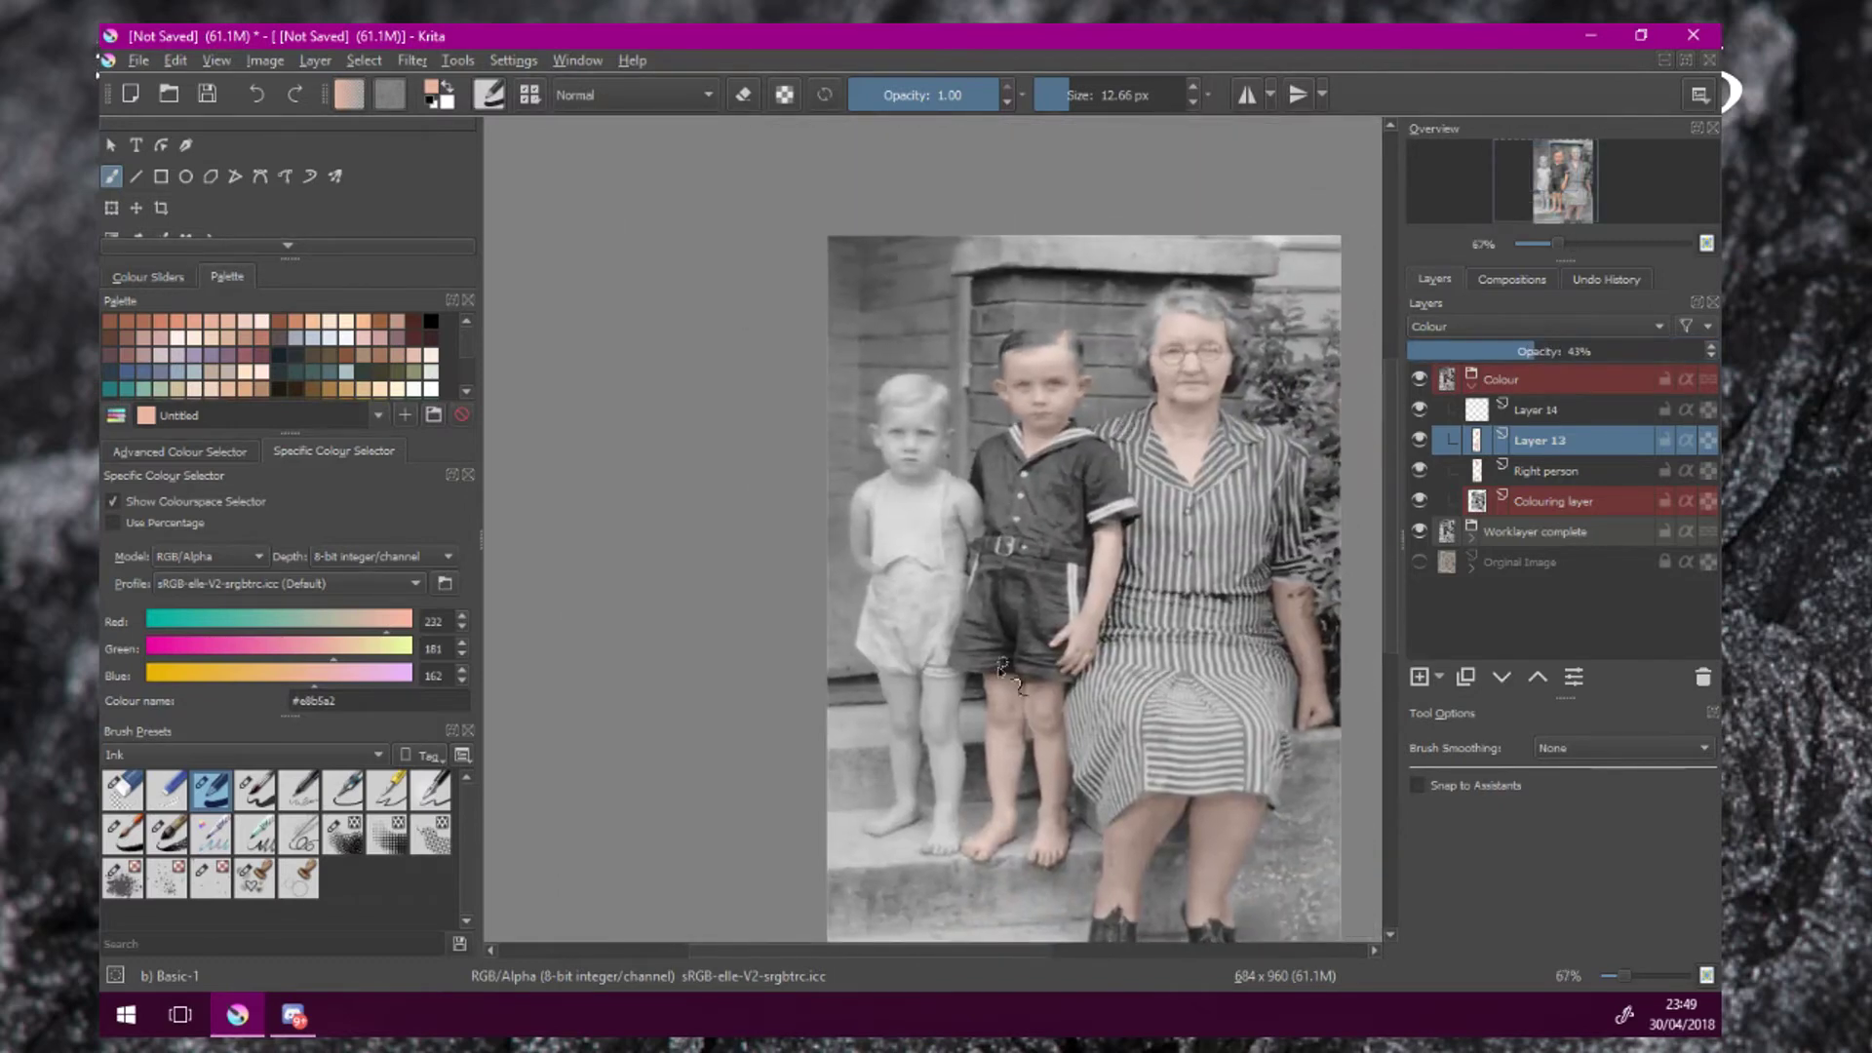
pyautogui.scroll(2, 1023, 432)
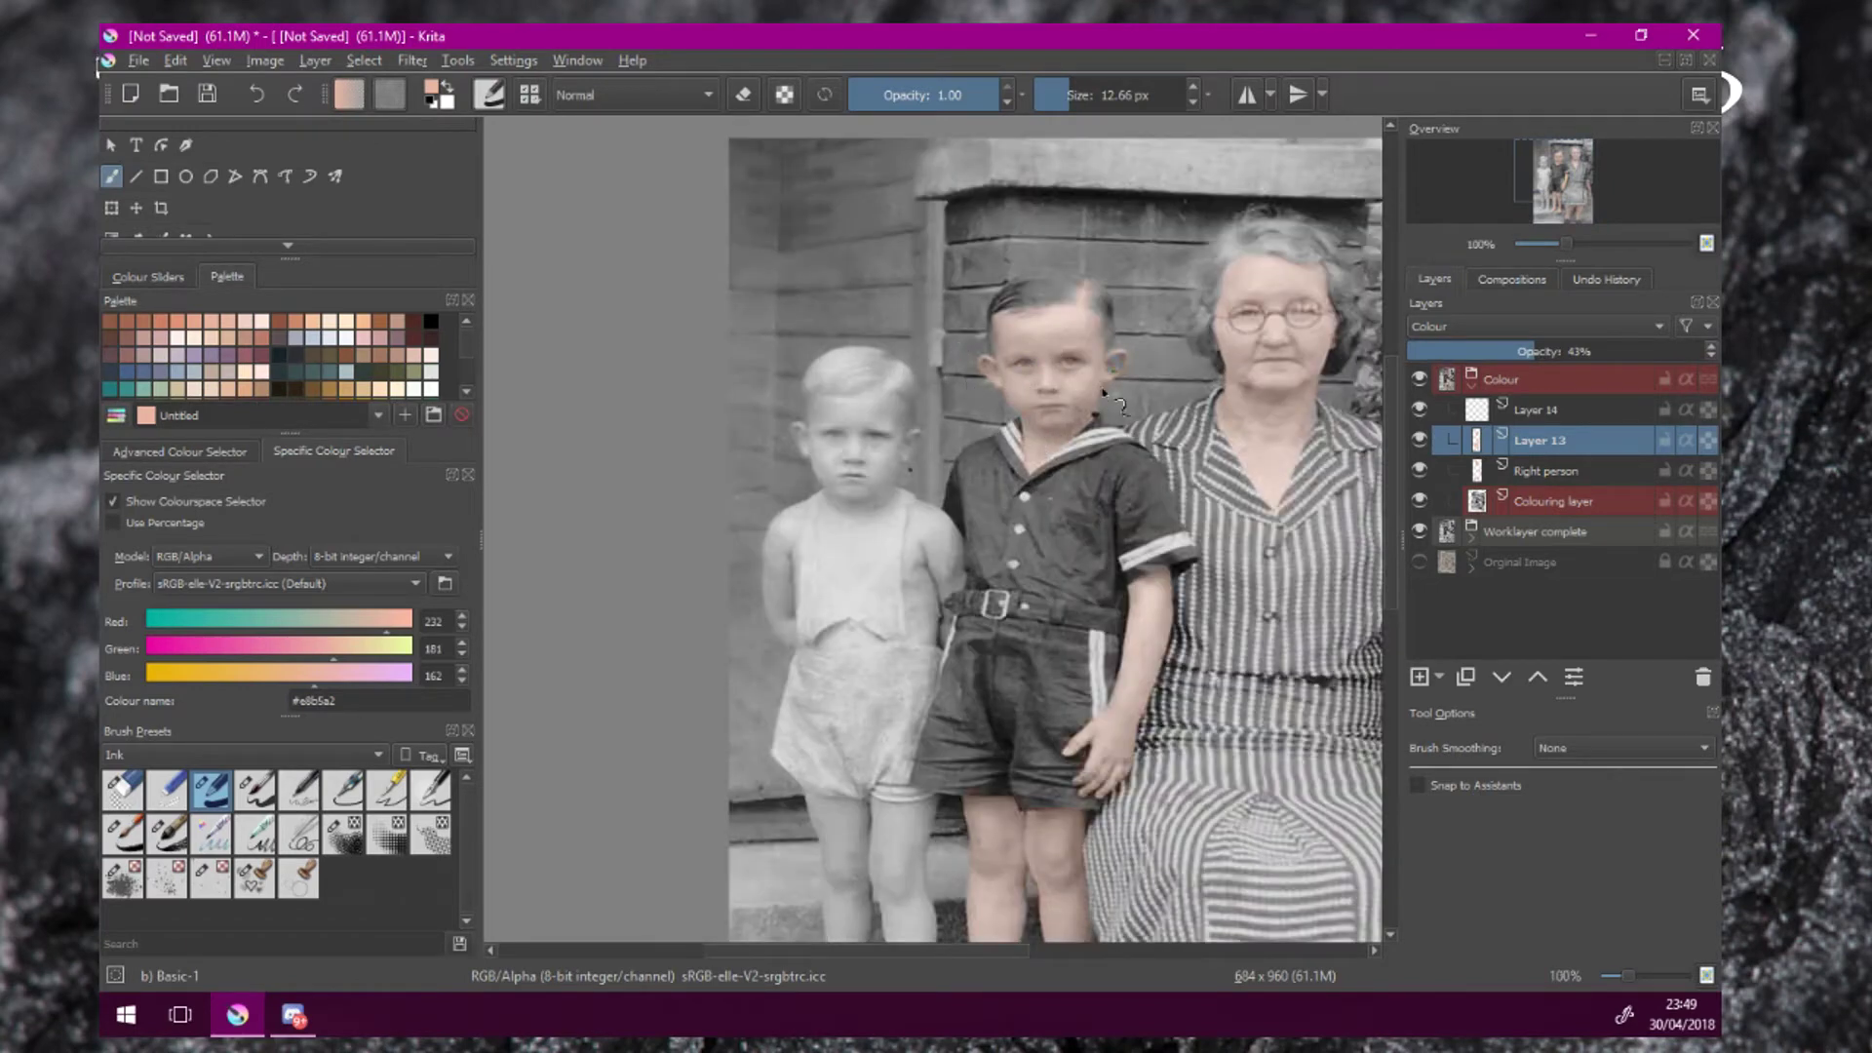
pyautogui.scroll(-2, 948, 478)
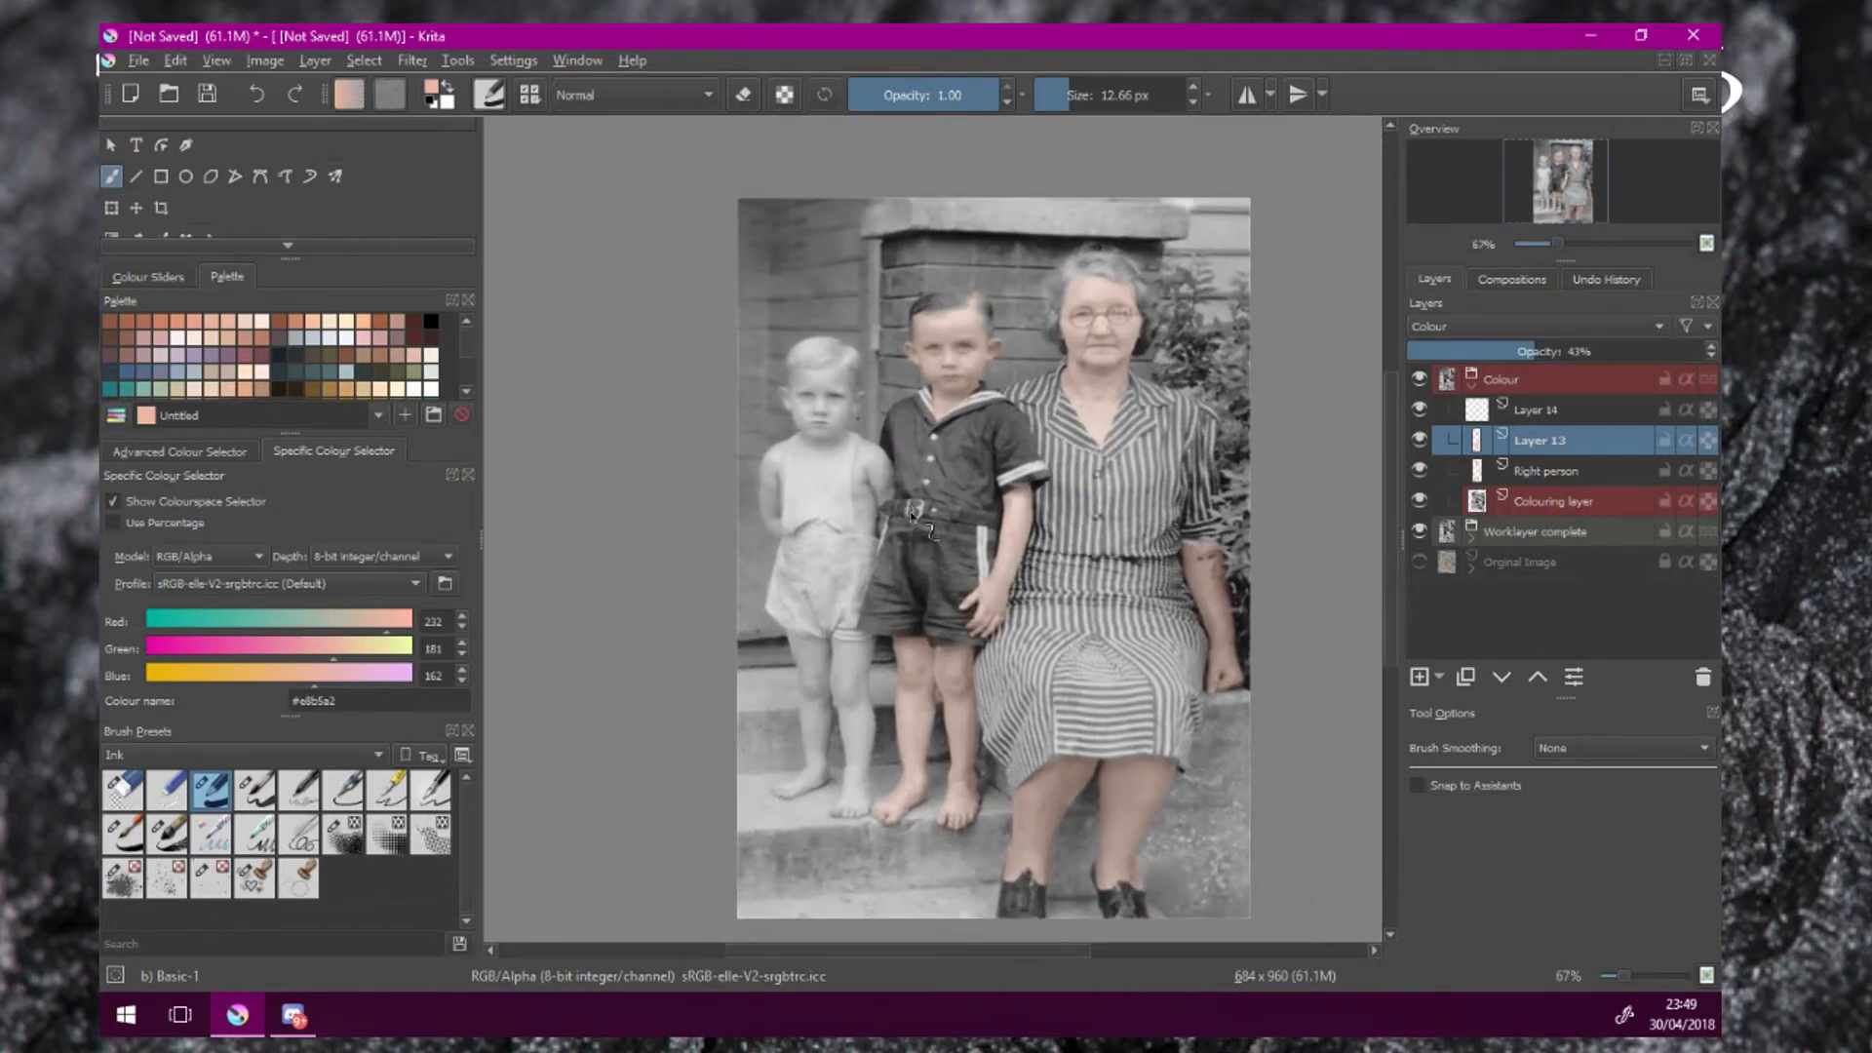
pyautogui.moveTo(914, 514); pyautogui.dragTo(1015, 510)
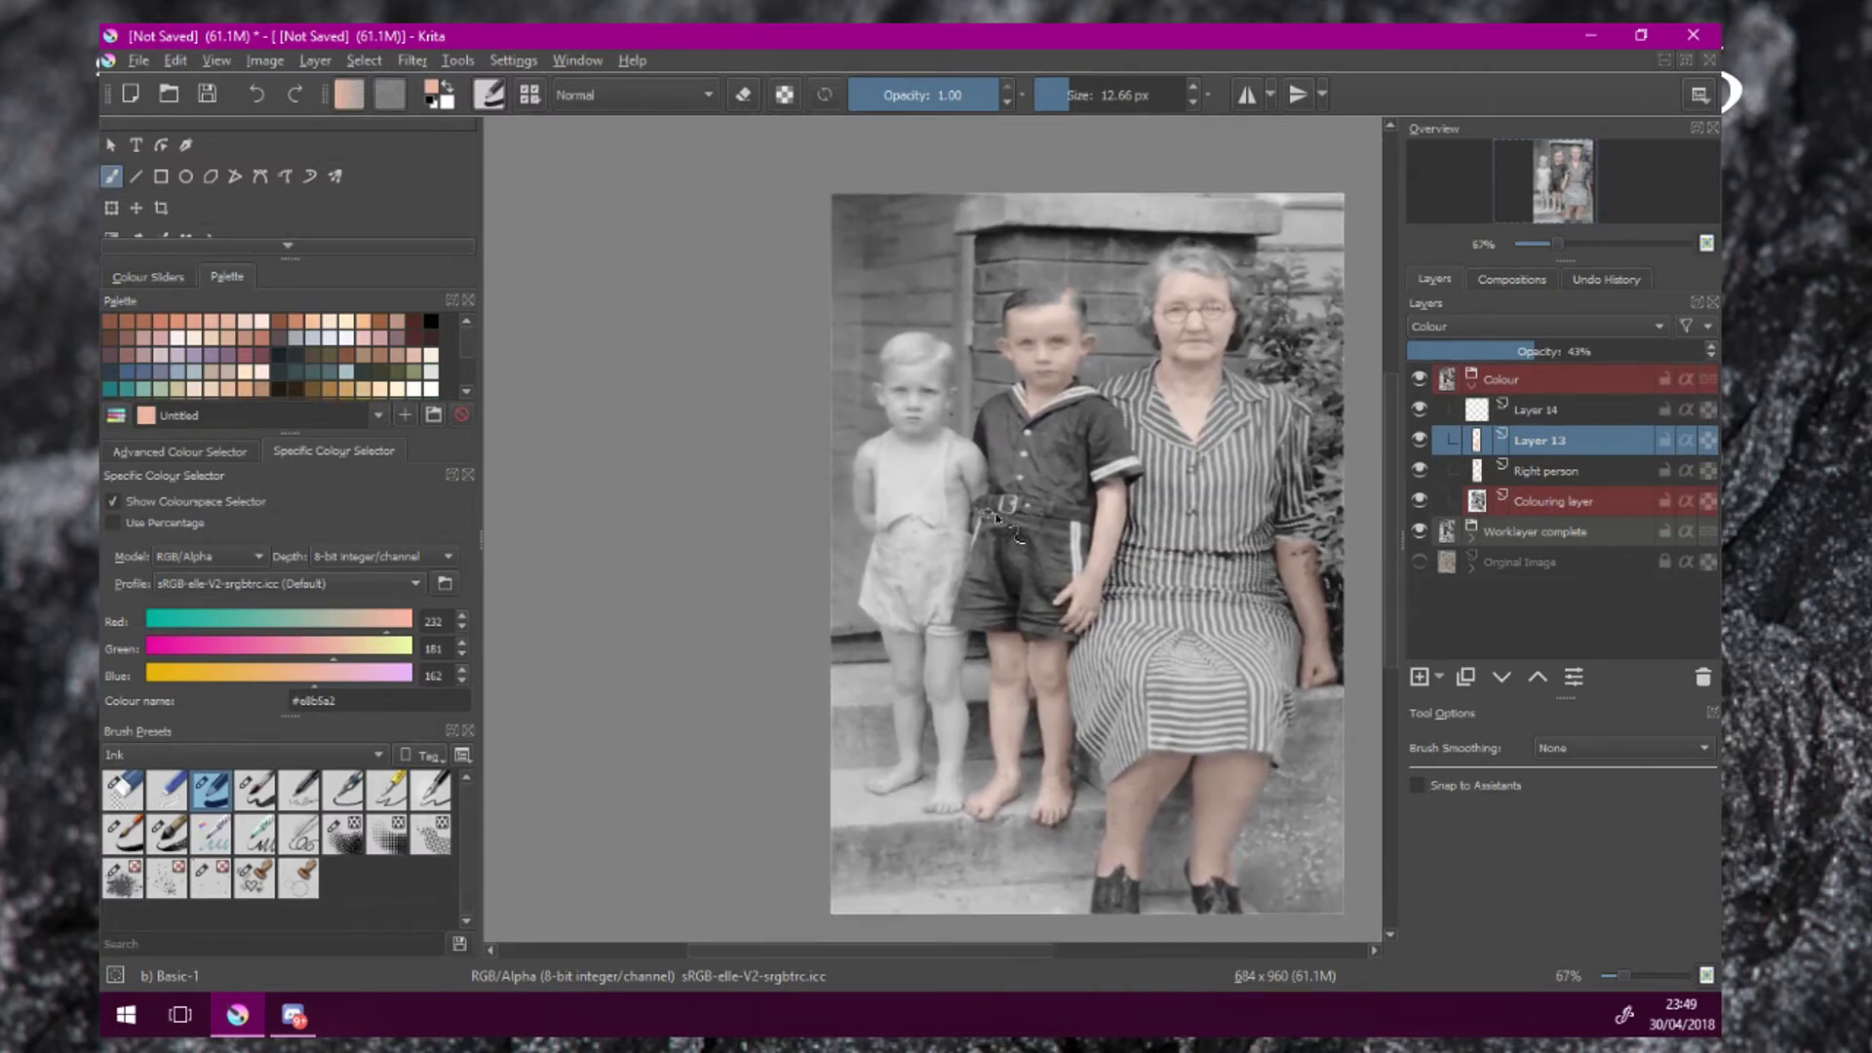
# Rename Layer 13 as Cent Person.
pyautogui.doubleClick(1537, 438)
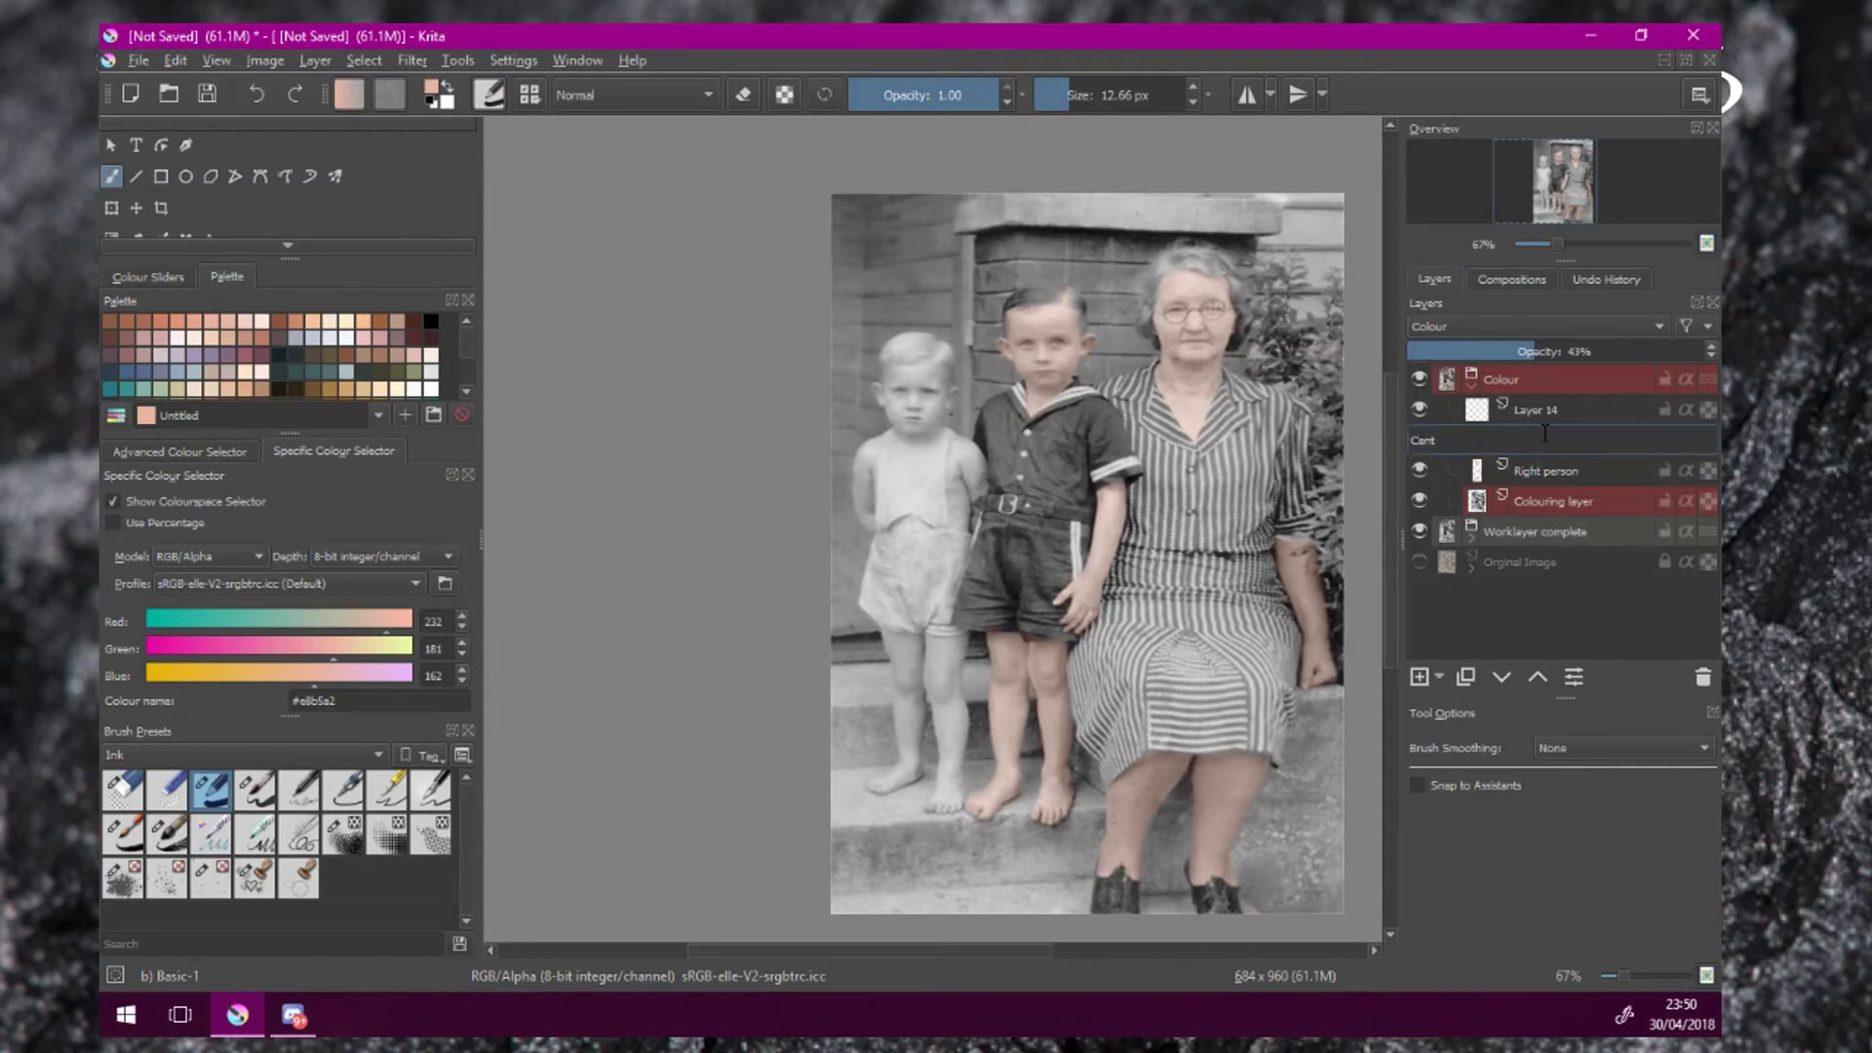
pyautogui.write('Cent Person')
pyautogui.press('Return')
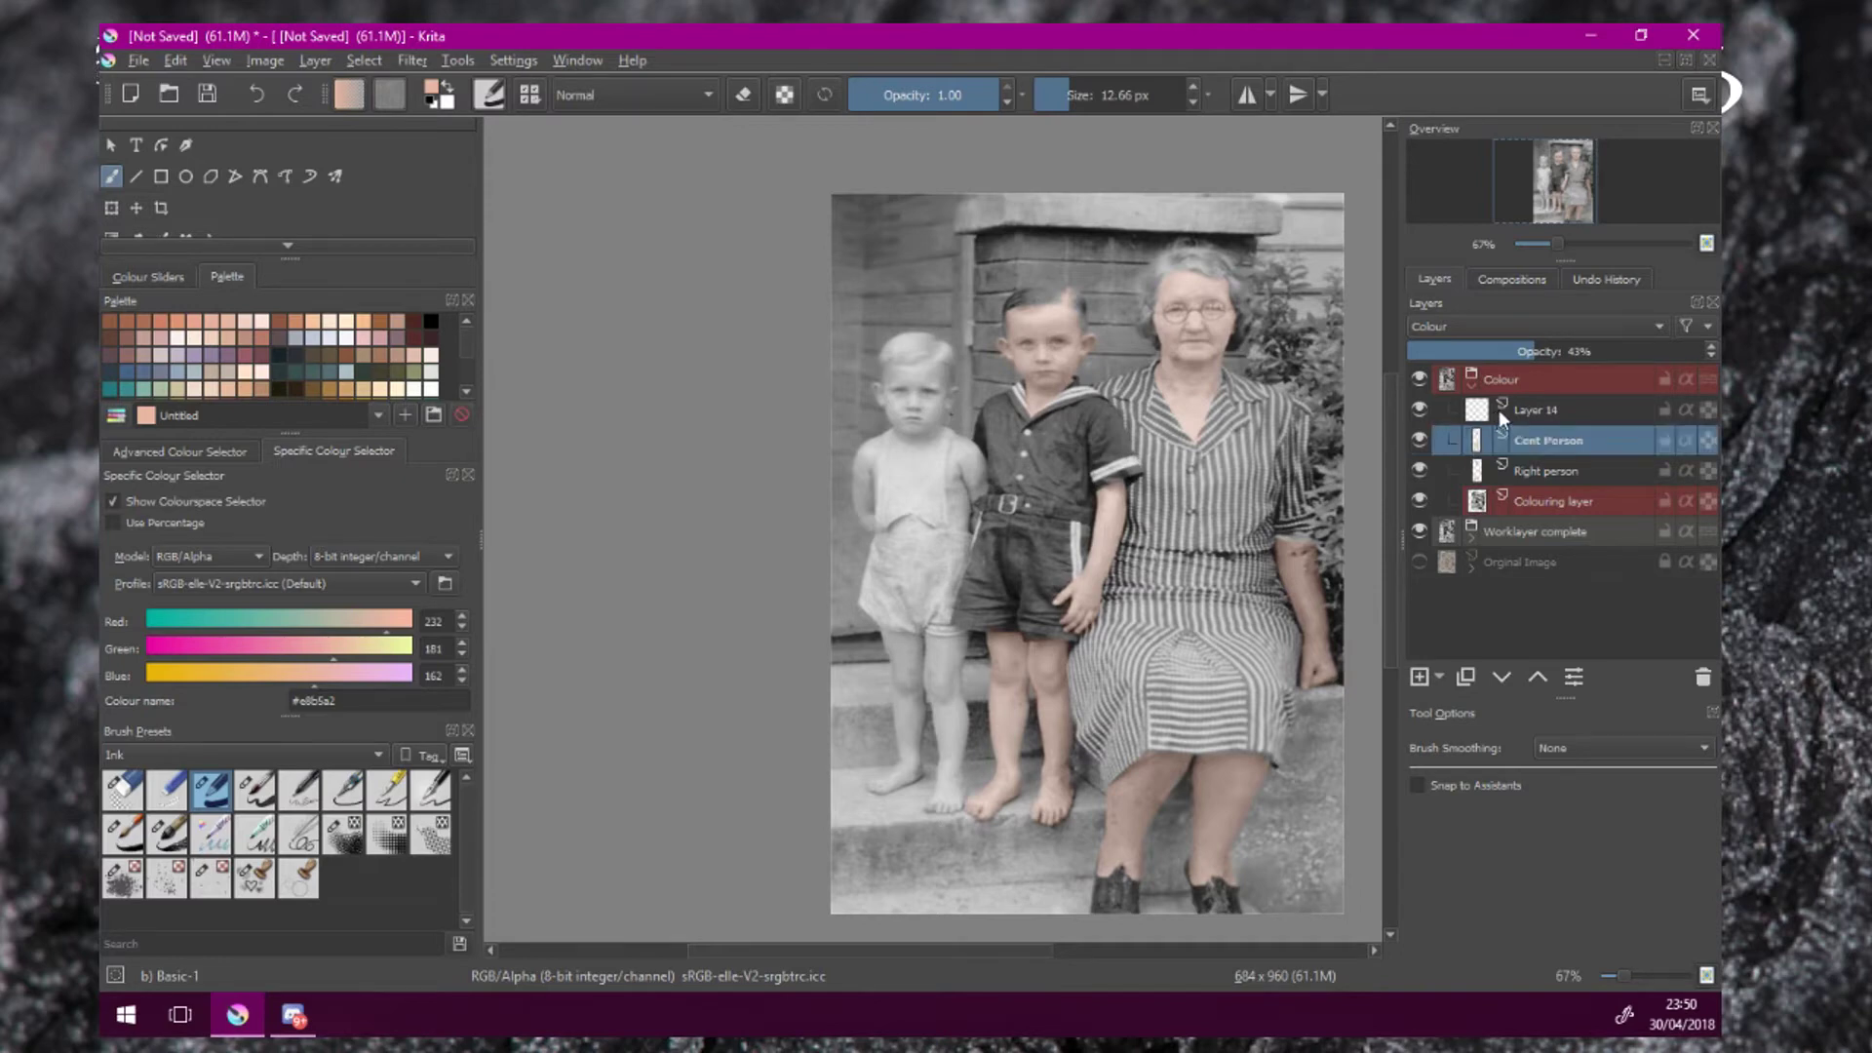
# On Layer 14, paint the smallest boy's face, ears, neck and upper chest with skin tone #e8b5a2 at 12.66 px.
pyautogui.click(1500, 409)
pyautogui.scroll(1, 985, 447)
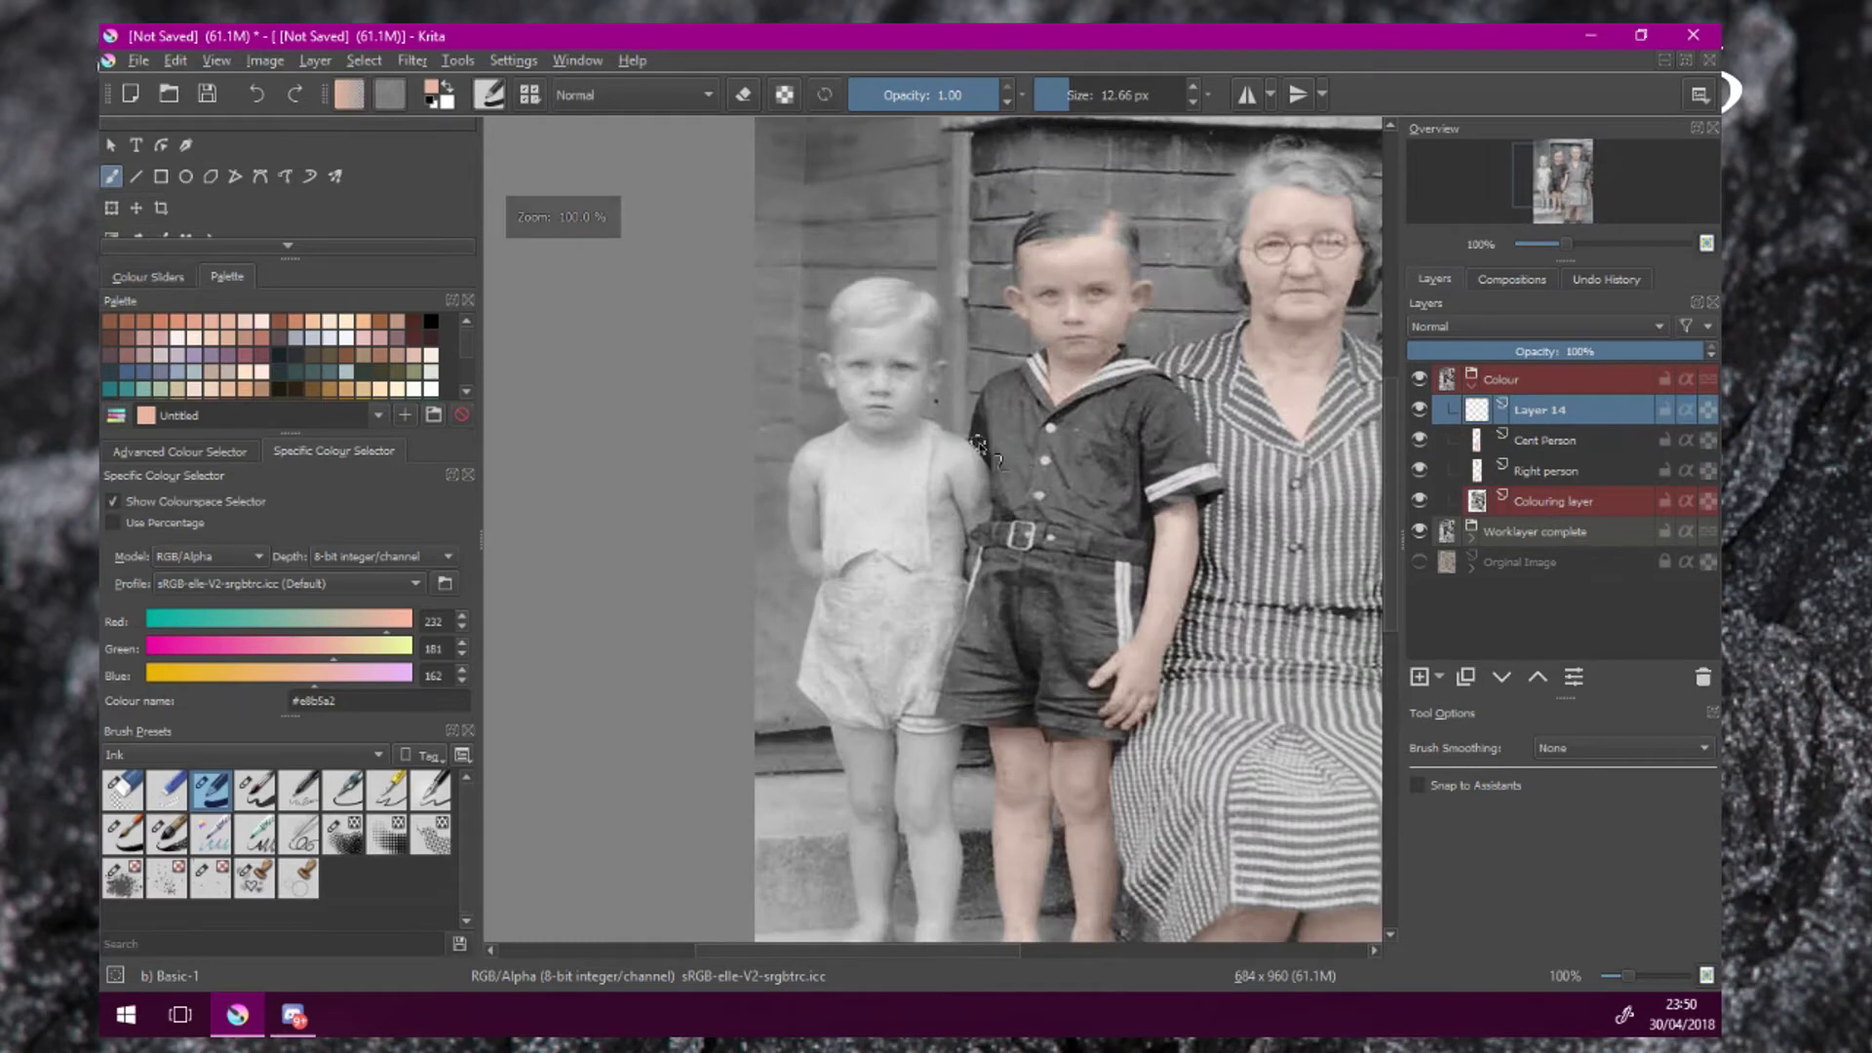
pyautogui.scroll(2, 980, 447)
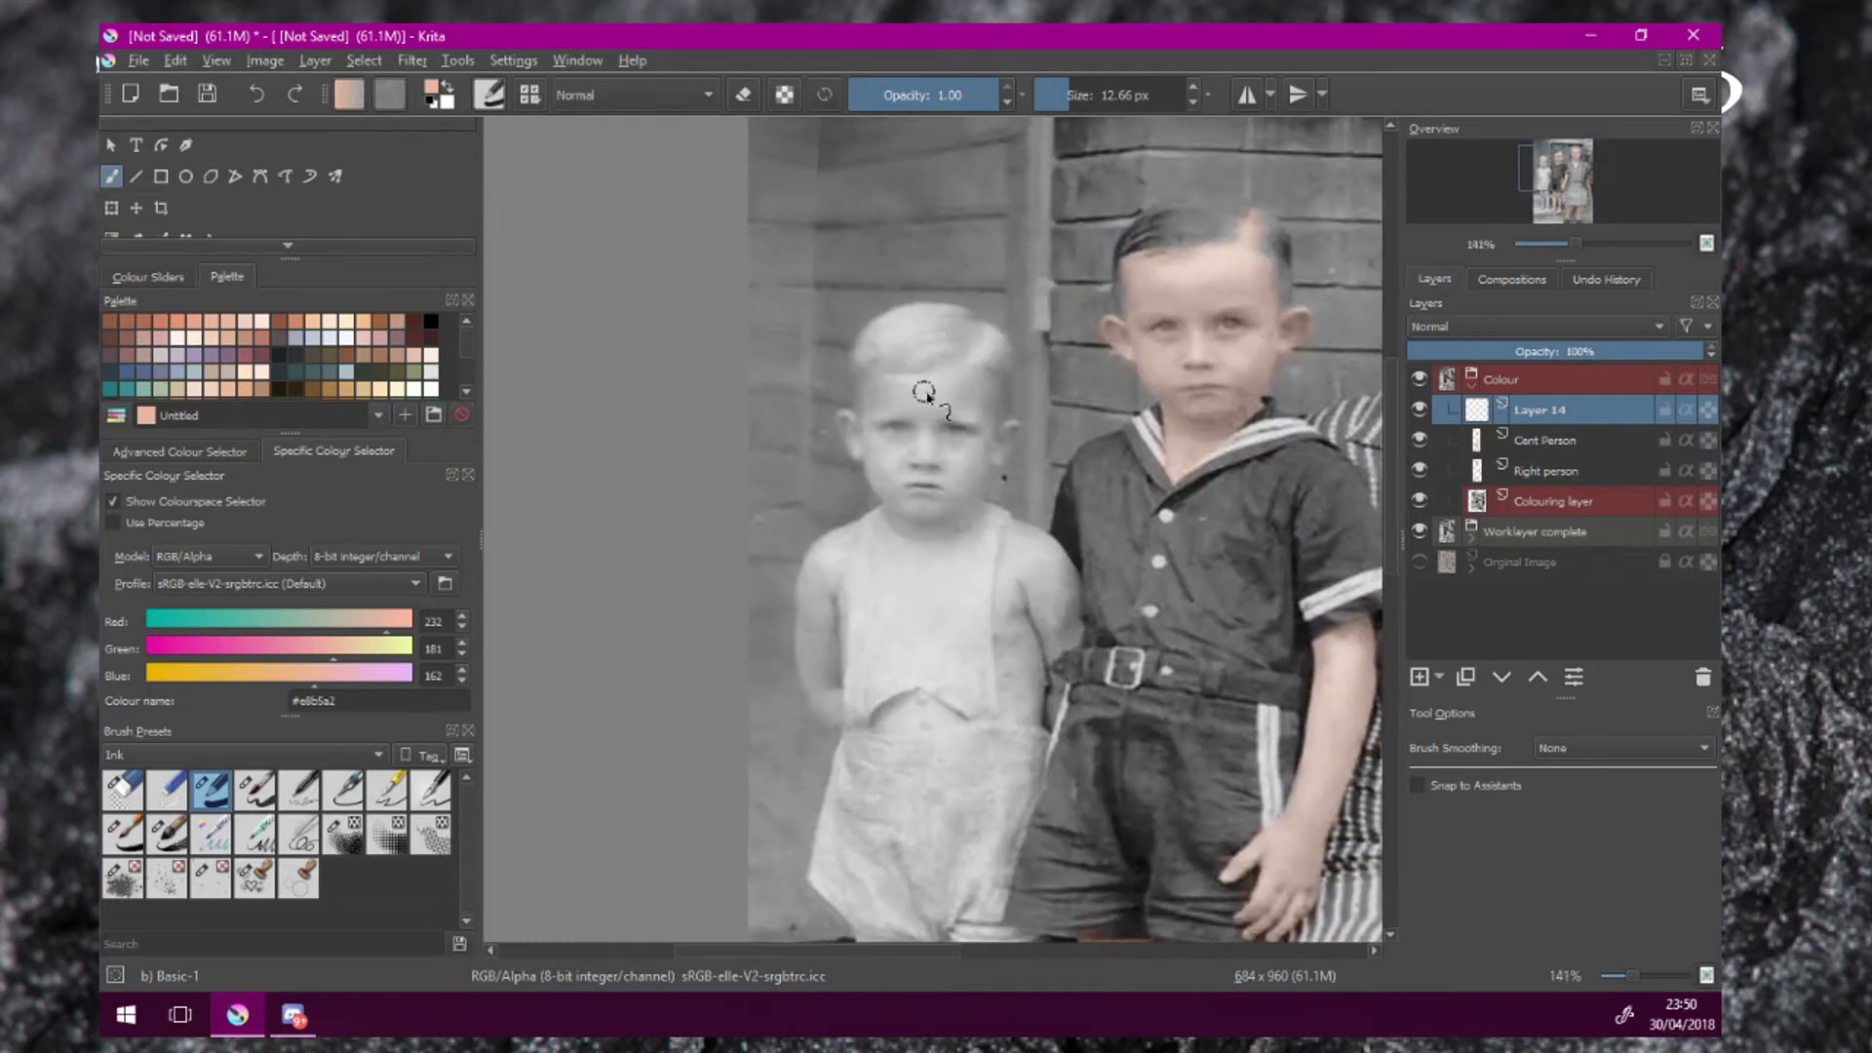
pyautogui.moveTo(883, 400)
pyautogui.mouseDown()
pyautogui.moveTo(972, 378)
pyautogui.moveTo(982, 418)
pyautogui.moveTo(963, 398)
pyautogui.moveTo(886, 427)
pyautogui.moveTo(876, 440)
pyautogui.moveTo(909, 463)
pyautogui.moveTo(927, 451)
pyautogui.moveTo(926, 473)
pyautogui.moveTo(942, 458)
pyautogui.moveTo(890, 433)
pyautogui.moveTo(933, 403)
pyautogui.moveTo(894, 385)
pyautogui.moveTo(949, 375)
pyautogui.moveTo(973, 345)
pyautogui.moveTo(941, 376)
pyautogui.moveTo(965, 395)
pyautogui.moveTo(946, 452)
pyautogui.moveTo(1009, 430)
pyautogui.moveTo(1001, 457)
pyautogui.moveTo(962, 470)
pyautogui.moveTo(982, 492)
pyautogui.moveTo(952, 527)
pyautogui.moveTo(953, 478)
pyautogui.moveTo(925, 517)
pyautogui.moveTo(905, 462)
pyautogui.moveTo(886, 570)
pyautogui.moveTo(906, 639)
pyautogui.moveTo(957, 601)
pyautogui.moveTo(976, 524)
pyautogui.moveTo(917, 618)
pyautogui.moveTo(941, 595)
pyautogui.moveTo(914, 584)
pyautogui.moveTo(902, 620)
pyautogui.moveTo(933, 527)
pyautogui.mouseUp()
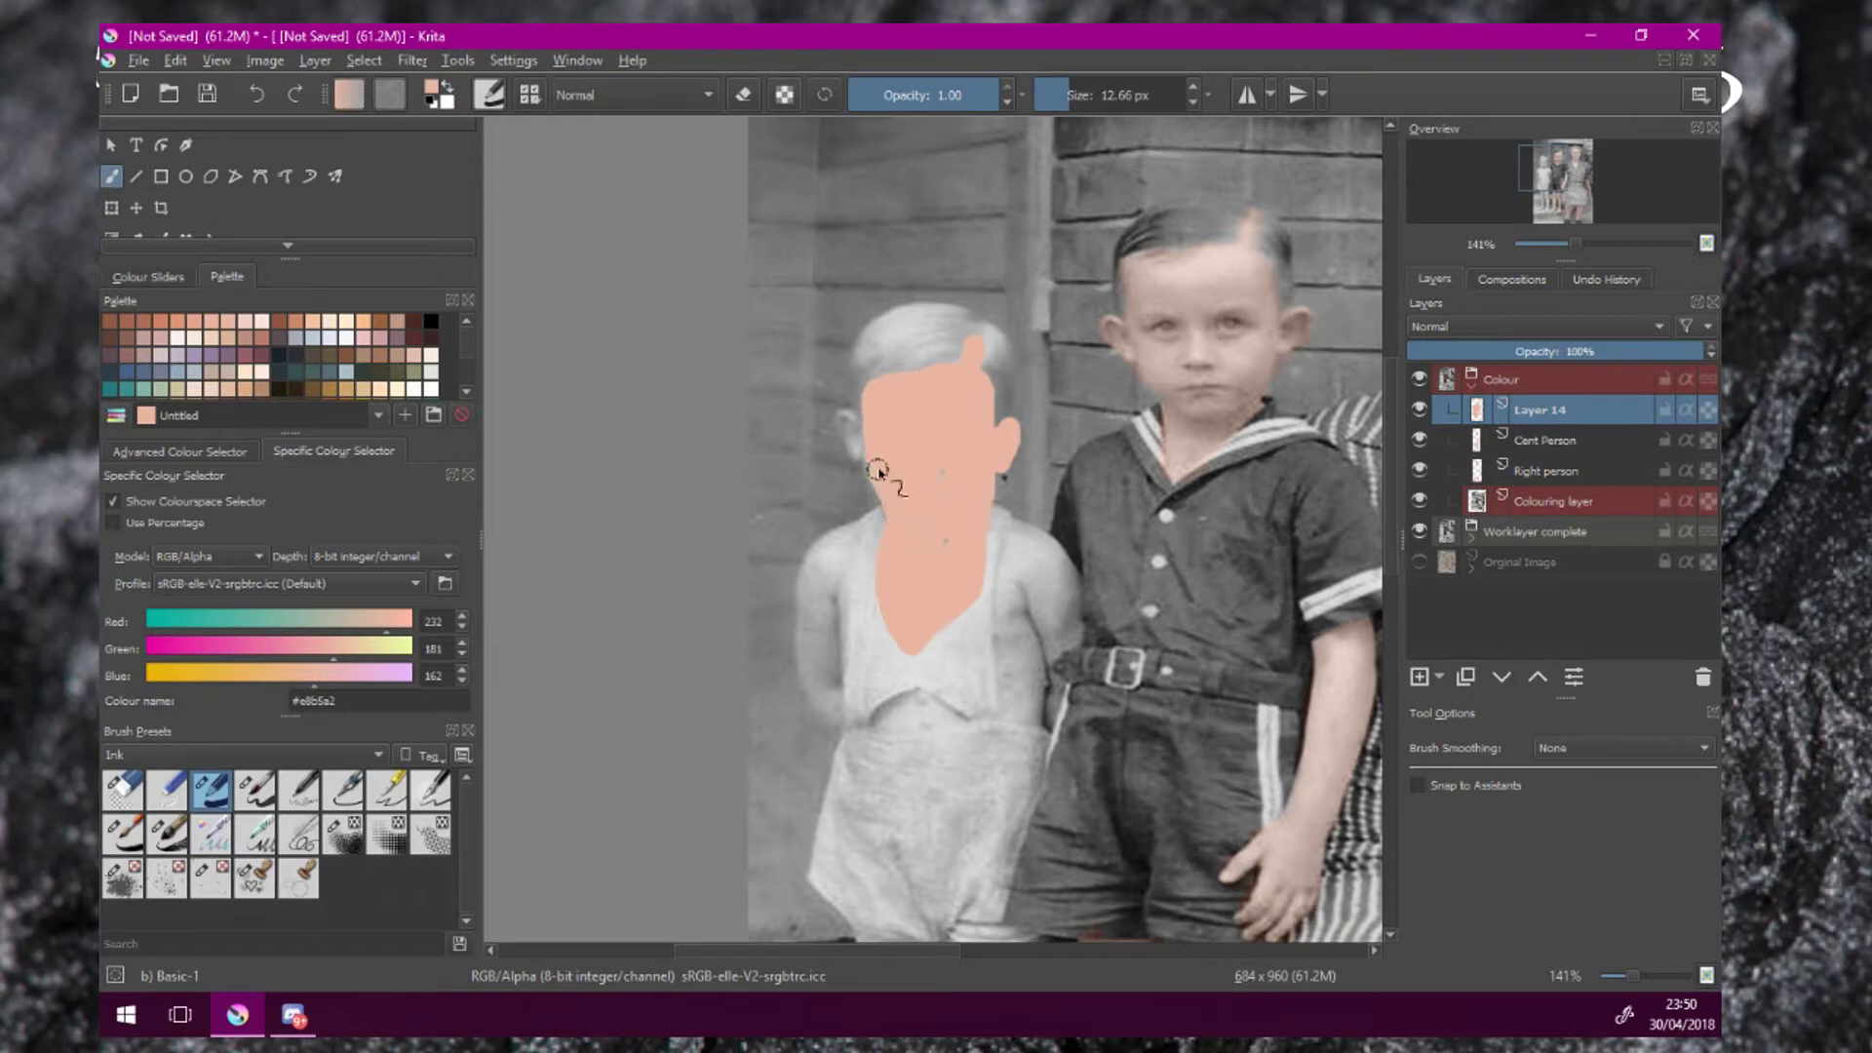
pyautogui.moveTo(870, 451); pyautogui.dragTo(852, 426)
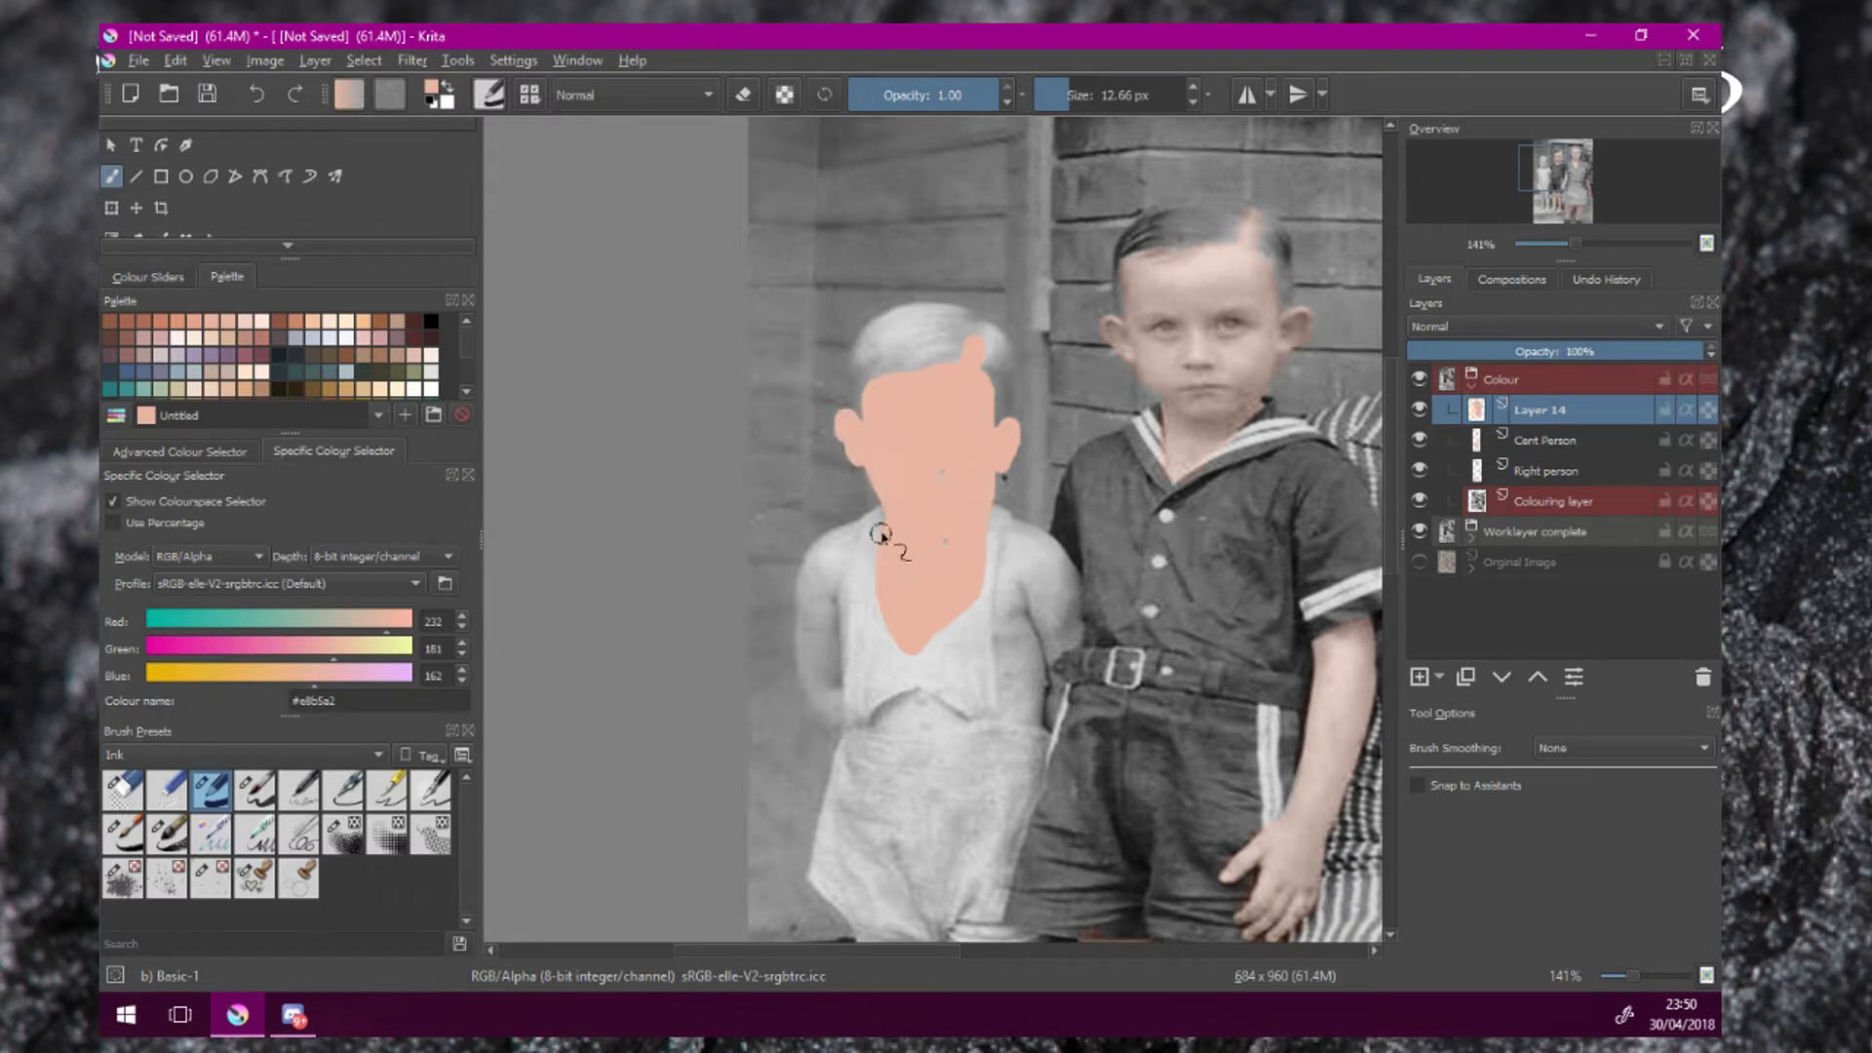
# Paint the smallest boy's shoulders, both arms and the bare midriff between his top and shorts with the same skin tone.
pyautogui.moveTo(837, 531)
pyautogui.mouseDown()
pyautogui.moveTo(836, 665)
pyautogui.moveTo(839, 548)
pyautogui.moveTo(820, 595)
pyautogui.moveTo(834, 542)
pyautogui.moveTo(804, 611)
pyautogui.moveTo(818, 578)
pyautogui.moveTo(816, 652)
pyautogui.mouseUp()
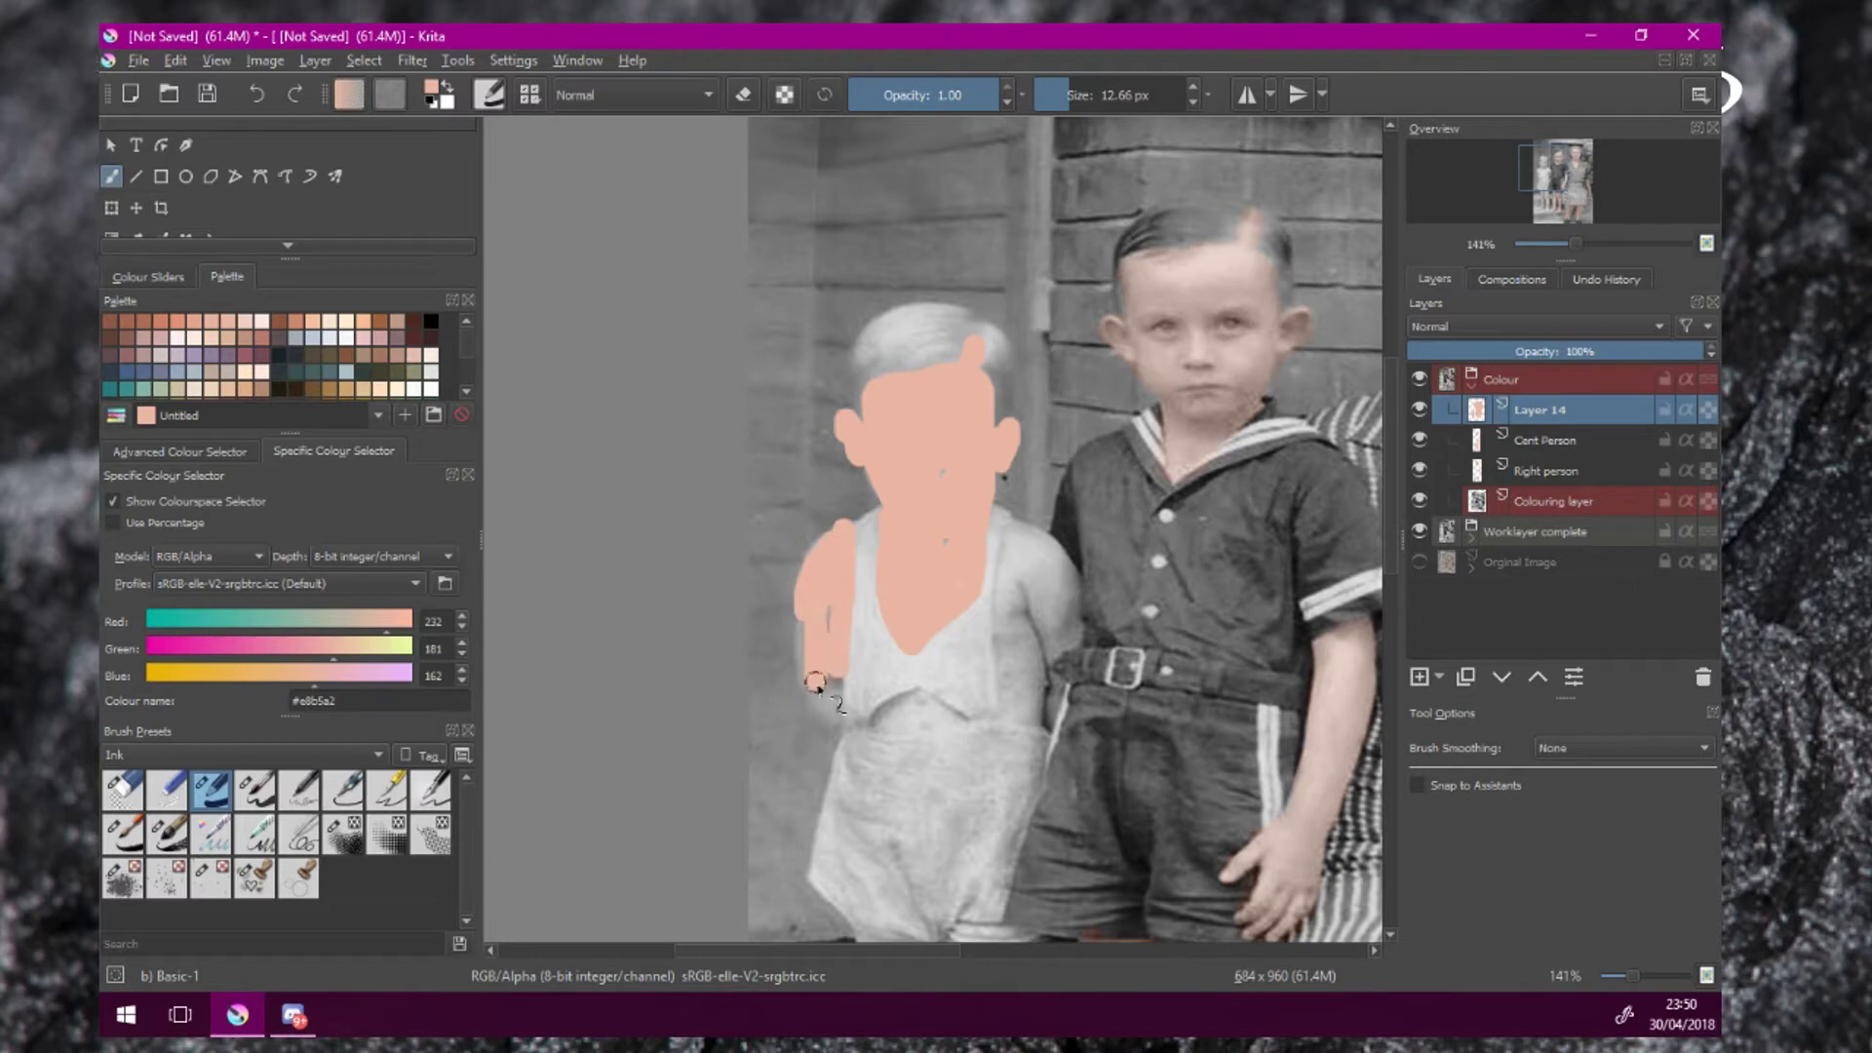
pyautogui.moveTo(833, 716)
pyautogui.mouseDown()
pyautogui.moveTo(806, 637)
pyautogui.moveTo(811, 677)
pyautogui.mouseUp()
pyautogui.moveTo(993, 621)
pyautogui.mouseDown()
pyautogui.moveTo(1006, 720)
pyautogui.moveTo(1048, 722)
pyautogui.moveTo(1034, 596)
pyautogui.moveTo(1022, 679)
pyautogui.moveTo(1007, 567)
pyautogui.mouseUp()
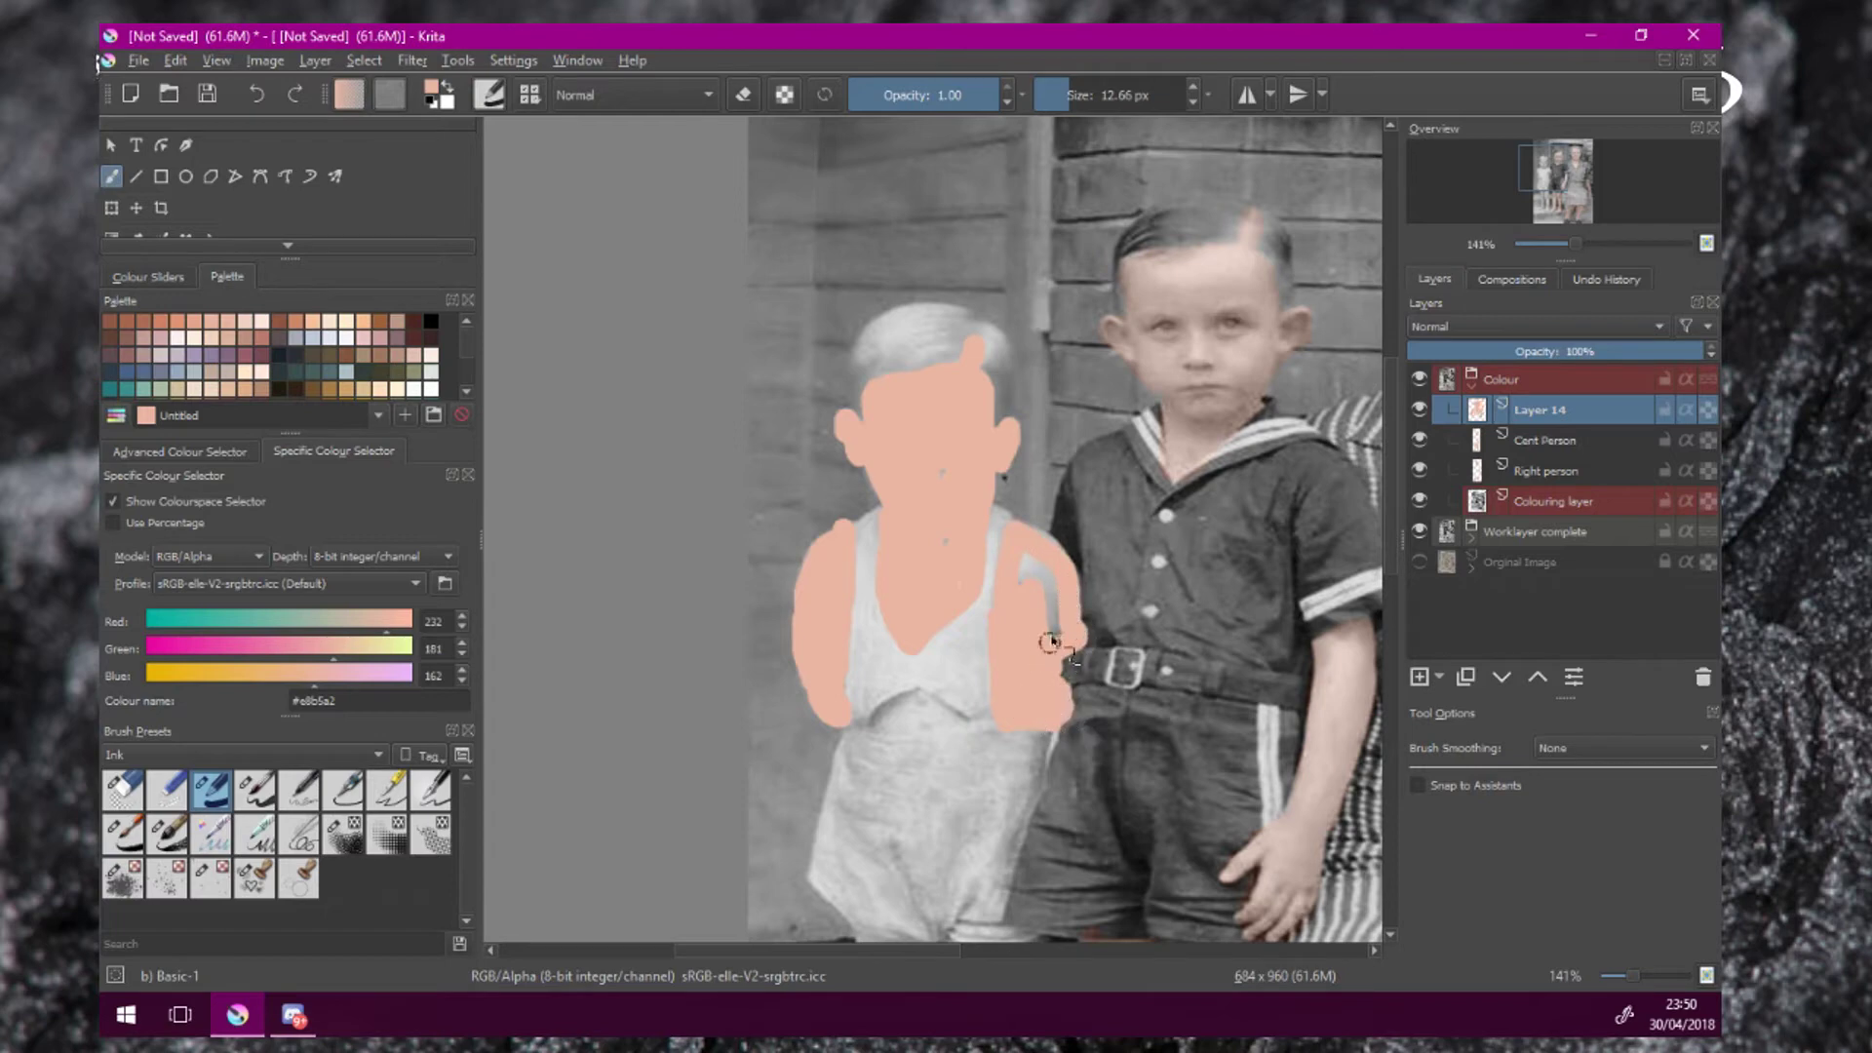
pyautogui.moveTo(1050, 642)
pyautogui.mouseDown()
pyautogui.moveTo(1039, 562)
pyautogui.moveTo(1043, 615)
pyautogui.mouseUp()
pyautogui.moveTo(909, 702)
pyautogui.mouseDown()
pyautogui.moveTo(888, 719)
pyautogui.moveTo(939, 715)
pyautogui.mouseUp()
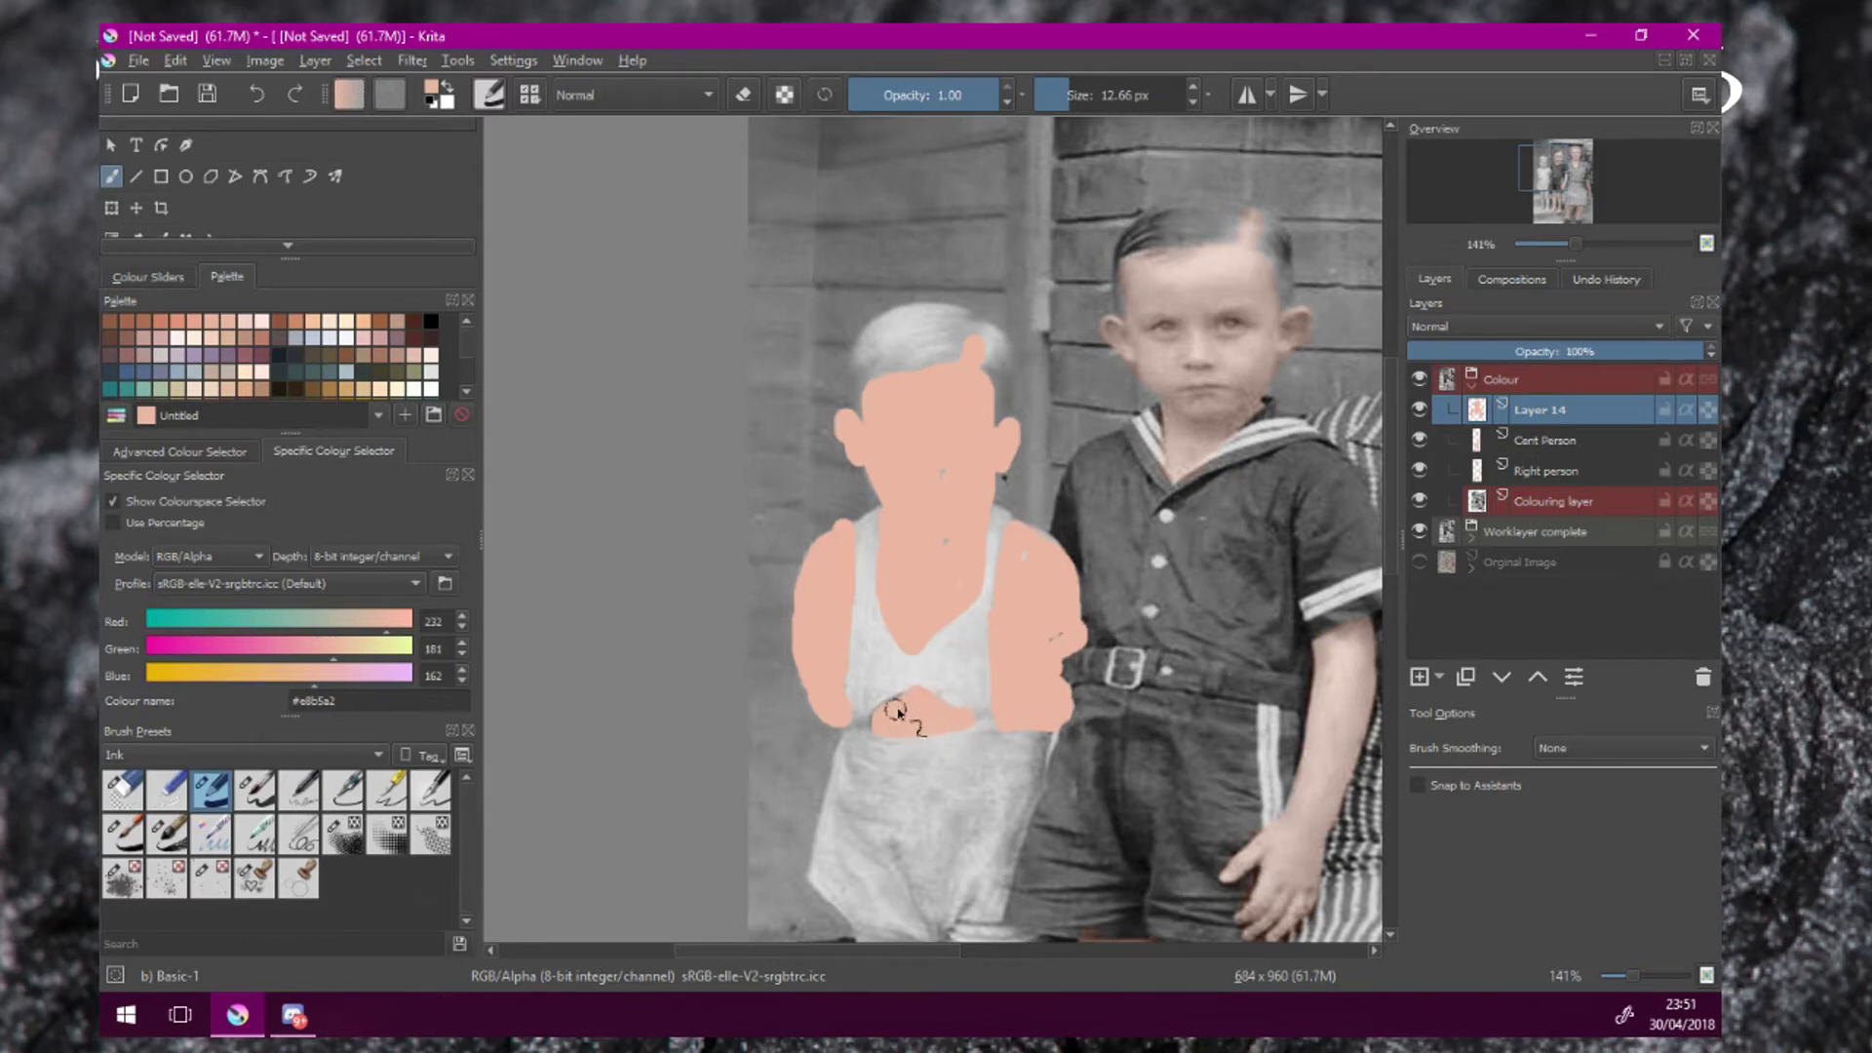
pyautogui.scroll(-1, 925, 688)
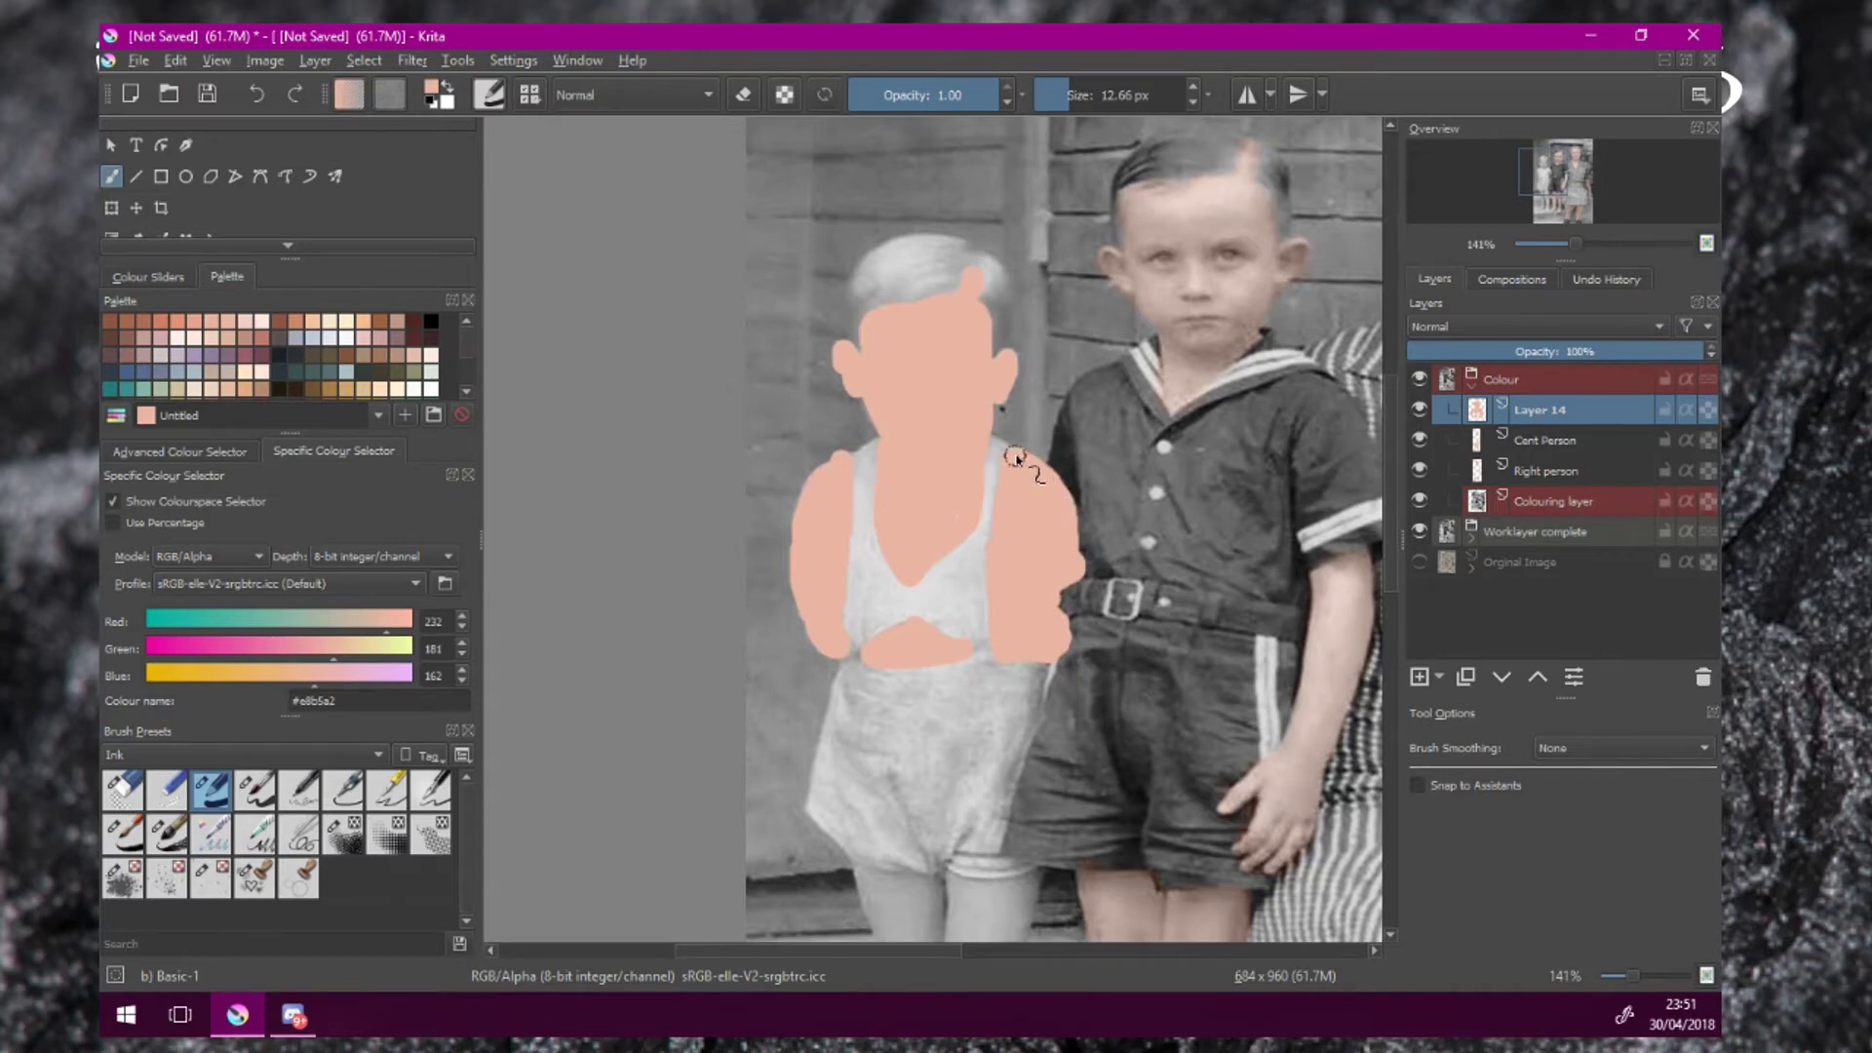
pyautogui.moveTo(1026, 512); pyautogui.dragTo(998, 357)
# Paint both of the smallest boy's legs and feet with skin tone, from the shorts' hem down to the toes.
pyautogui.moveTo(915, 804); pyautogui.dragTo(962, 525)
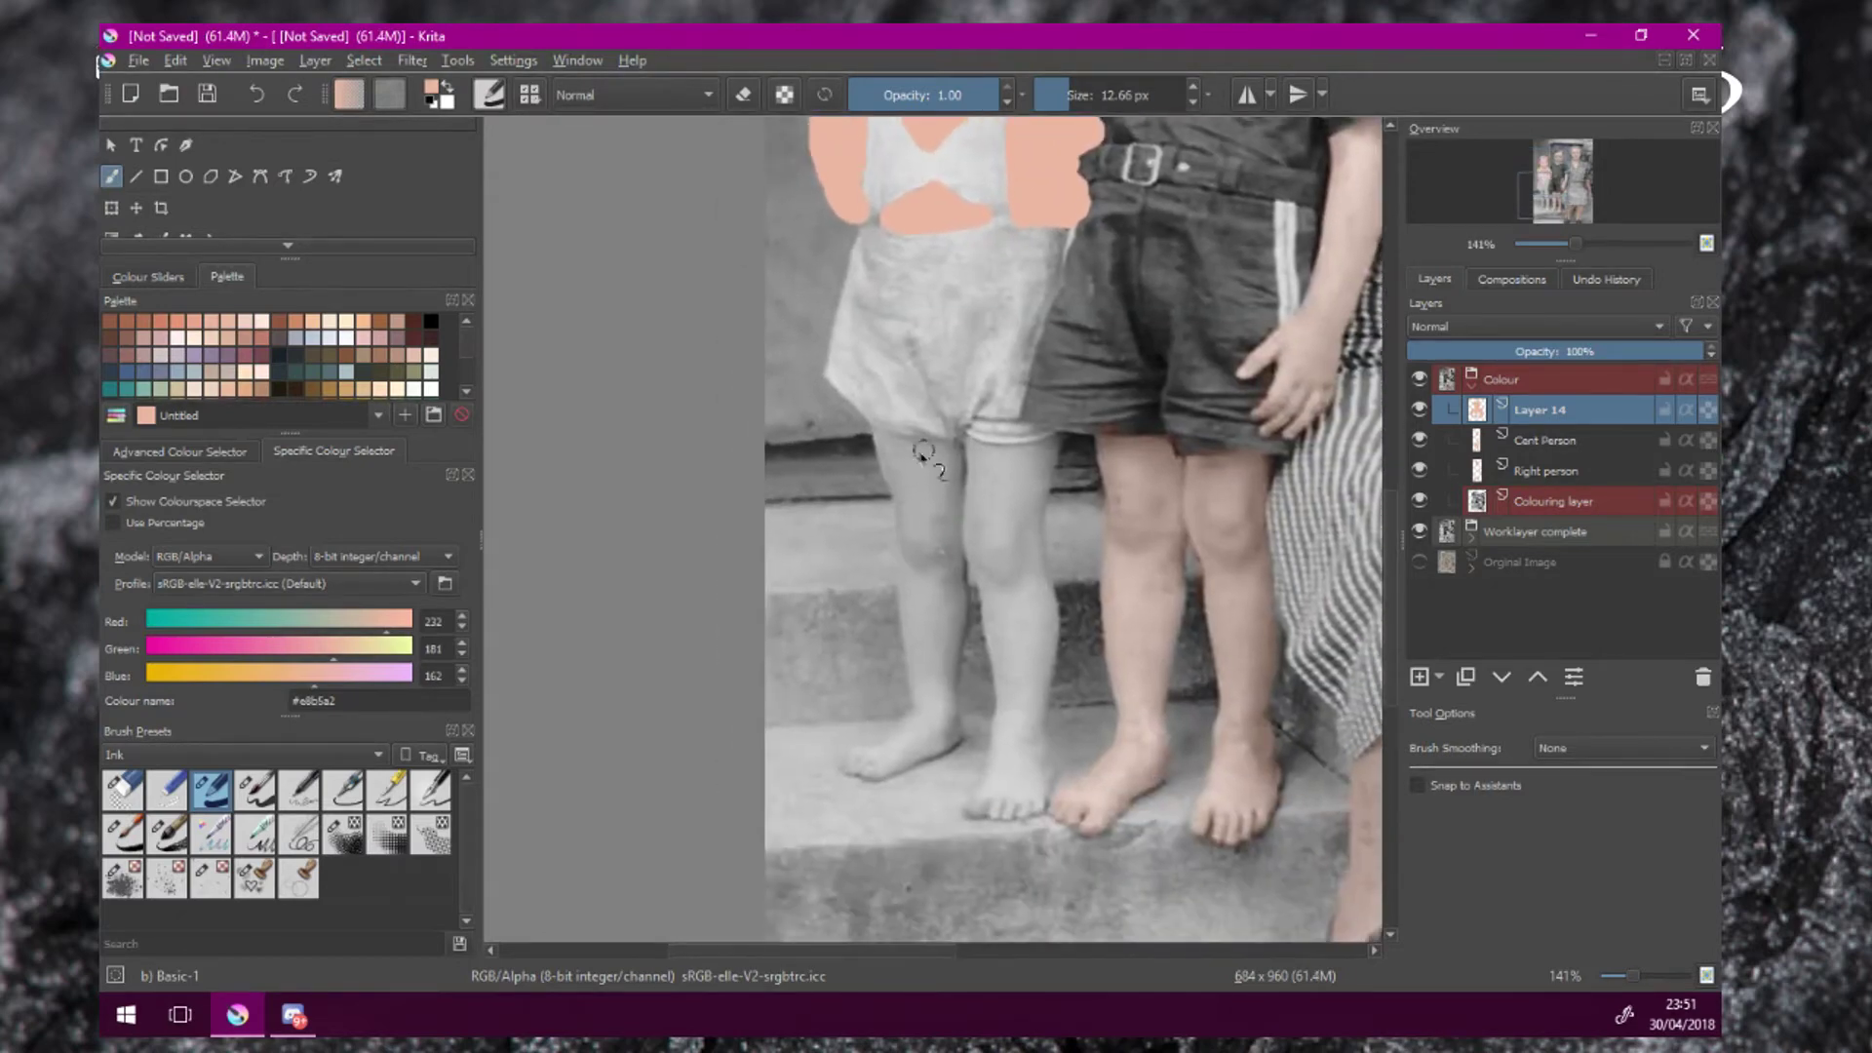
pyautogui.moveTo(883, 441)
pyautogui.mouseDown()
pyautogui.moveTo(921, 548)
pyautogui.moveTo(920, 524)
pyautogui.moveTo(915, 507)
pyautogui.moveTo(919, 630)
pyautogui.moveTo(939, 513)
pyautogui.moveTo(954, 585)
pyautogui.moveTo(959, 468)
pyautogui.moveTo(919, 477)
pyautogui.moveTo(901, 446)
pyautogui.moveTo(944, 448)
pyautogui.moveTo(924, 470)
pyautogui.moveTo(936, 525)
pyautogui.moveTo(891, 460)
pyautogui.moveTo(953, 665)
pyautogui.mouseUp()
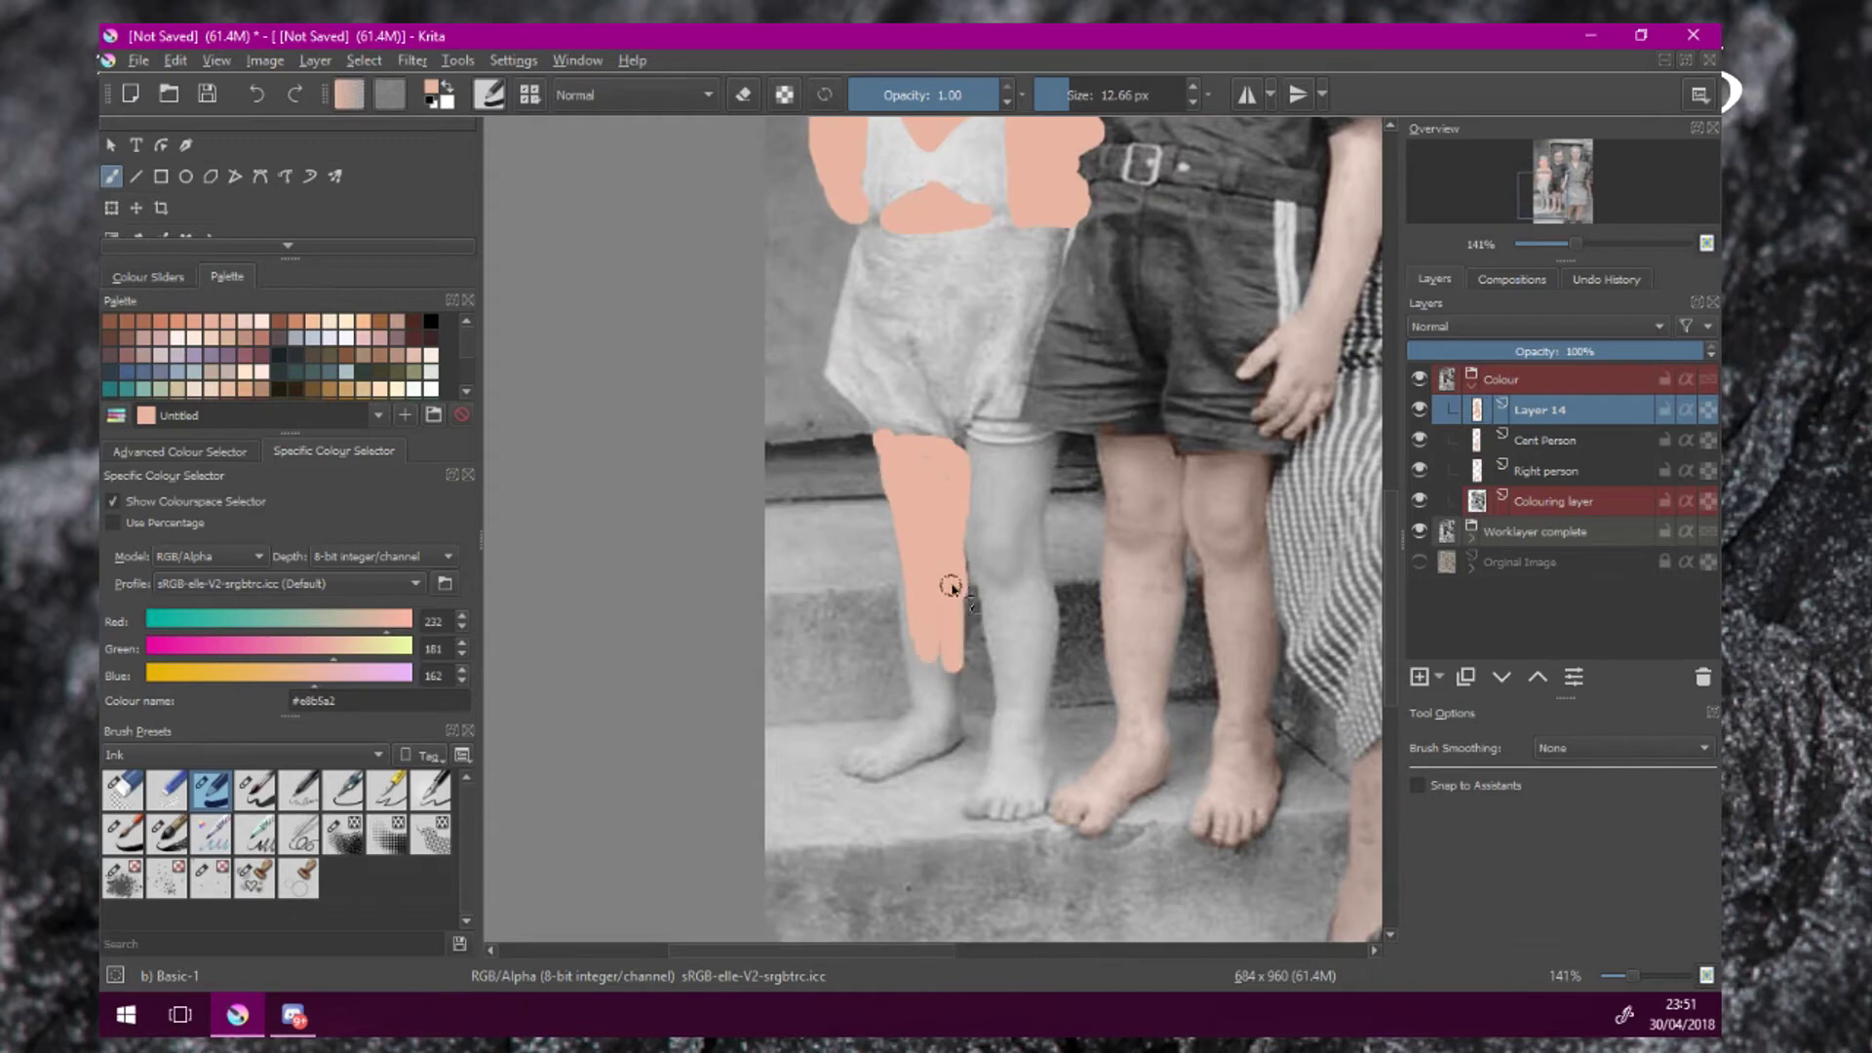
pyautogui.moveTo(951, 586)
pyautogui.mouseDown()
pyautogui.moveTo(945, 742)
pyautogui.moveTo(854, 762)
pyautogui.moveTo(913, 716)
pyautogui.moveTo(910, 554)
pyautogui.moveTo(934, 698)
pyautogui.mouseUp()
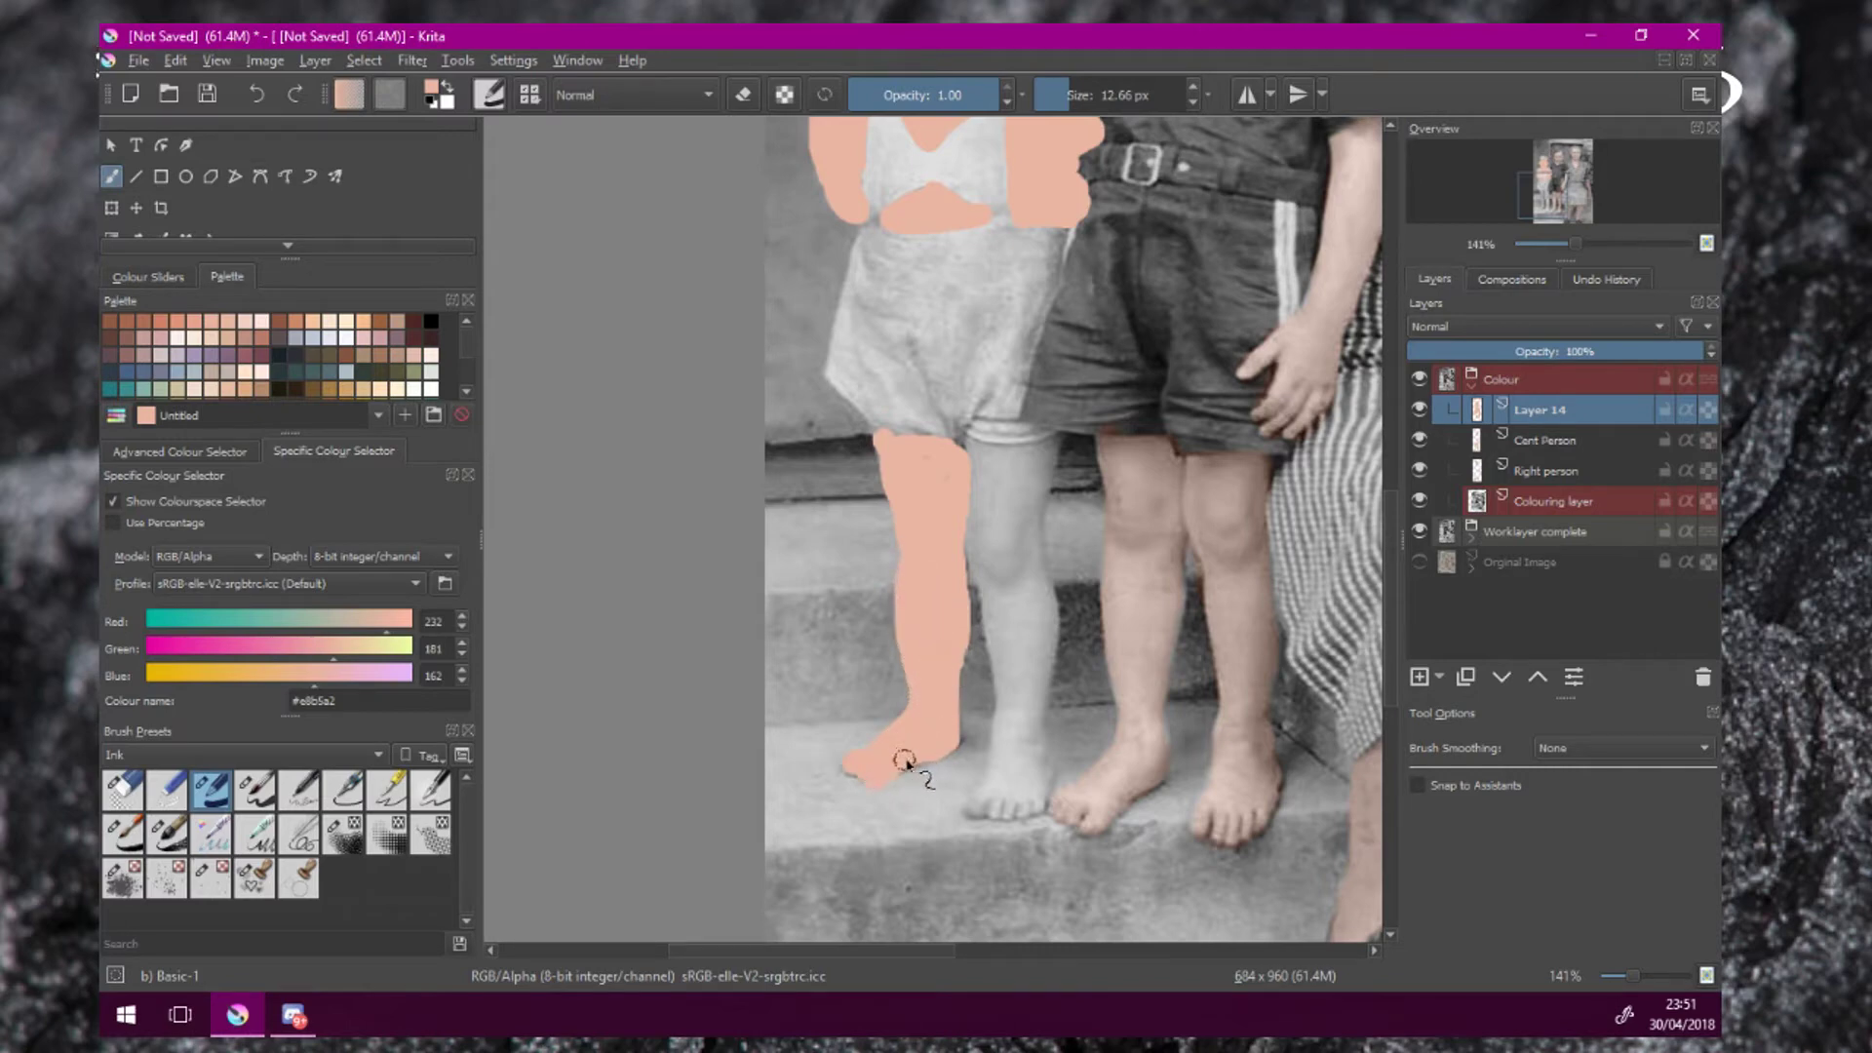
pyautogui.moveTo(1026, 778)
pyautogui.mouseDown()
pyautogui.moveTo(978, 808)
pyautogui.moveTo(1033, 805)
pyautogui.moveTo(1036, 766)
pyautogui.moveTo(992, 797)
pyautogui.moveTo(1003, 764)
pyautogui.moveTo(979, 780)
pyautogui.moveTo(1005, 687)
pyautogui.moveTo(976, 447)
pyautogui.moveTo(1050, 446)
pyautogui.moveTo(1031, 758)
pyautogui.moveTo(1014, 724)
pyautogui.moveTo(1019, 565)
pyautogui.moveTo(1006, 597)
pyautogui.moveTo(1008, 532)
pyautogui.moveTo(985, 544)
pyautogui.moveTo(997, 465)
pyautogui.moveTo(1015, 527)
pyautogui.moveTo(1027, 466)
pyautogui.moveTo(1004, 500)
pyautogui.moveTo(1033, 455)
pyautogui.moveTo(978, 497)
pyautogui.mouseUp()
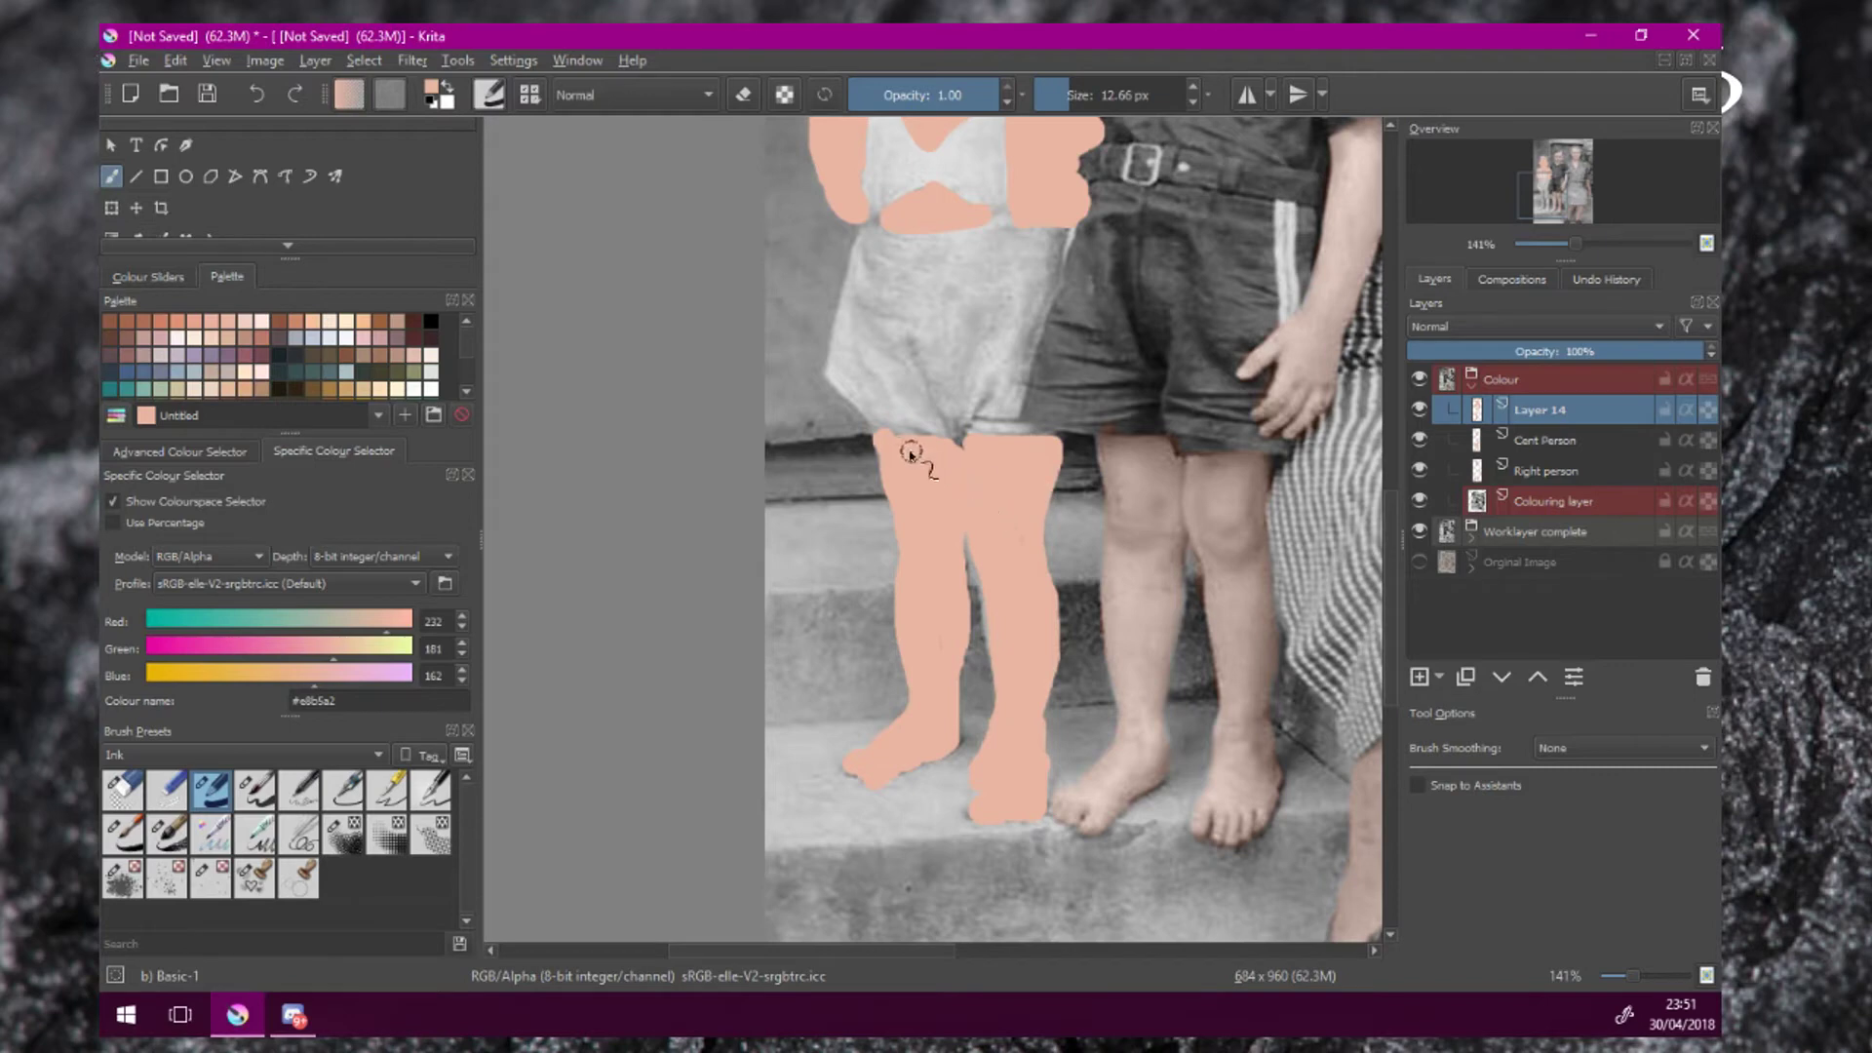
# Set Layer 14's blending mode to Colour and its opacity to 44%.
pyautogui.moveTo(957, 371); pyautogui.dragTo(935, 657)
pyautogui.click(1525, 326)
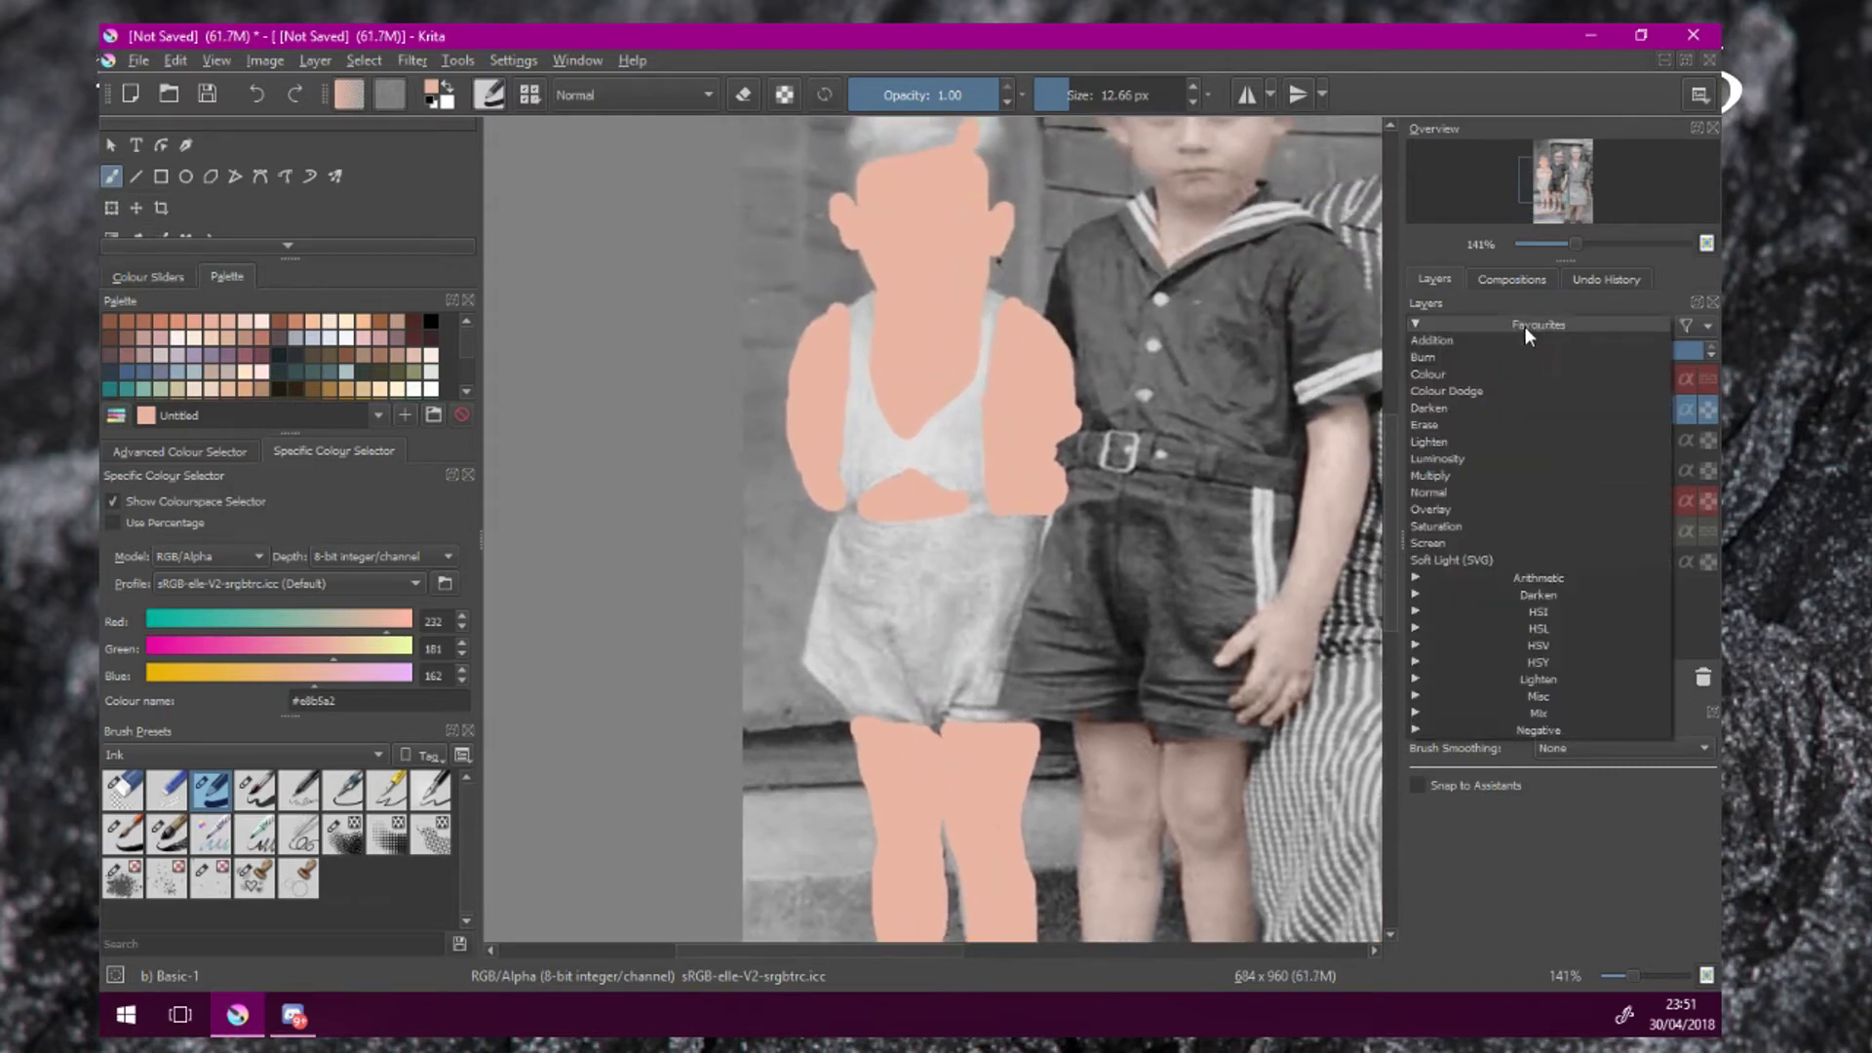
pyautogui.click(1469, 376)
pyautogui.scroll(-1, 1149, 361)
pyautogui.moveTo(1540, 351)
pyautogui.mouseDown()
pyautogui.moveTo(1505, 352)
pyautogui.moveTo(1539, 352)
pyautogui.mouseUp()
pyautogui.moveTo(1204, 346); pyautogui.dragTo(988, 400)
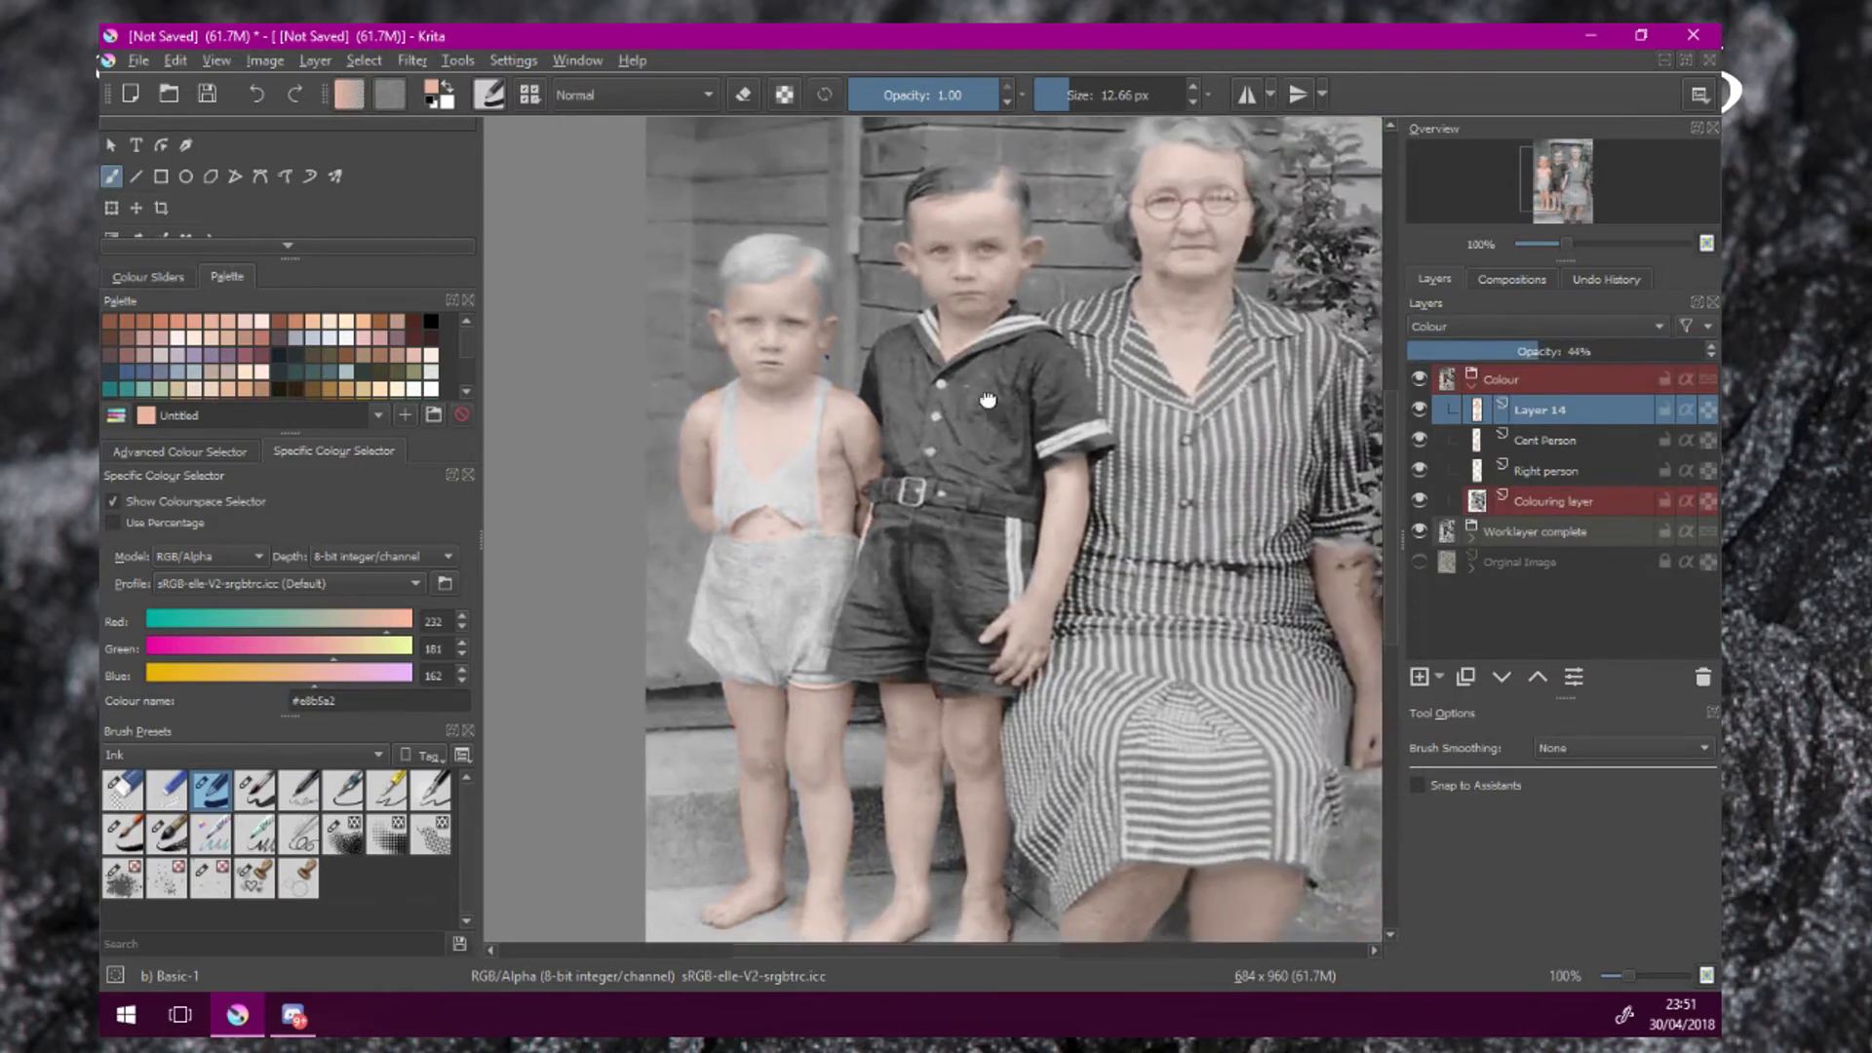
# Rename Layer 14, which holds the smallest boy's skin tone, as "Left person".
pyautogui.scroll(-2, 988, 400)
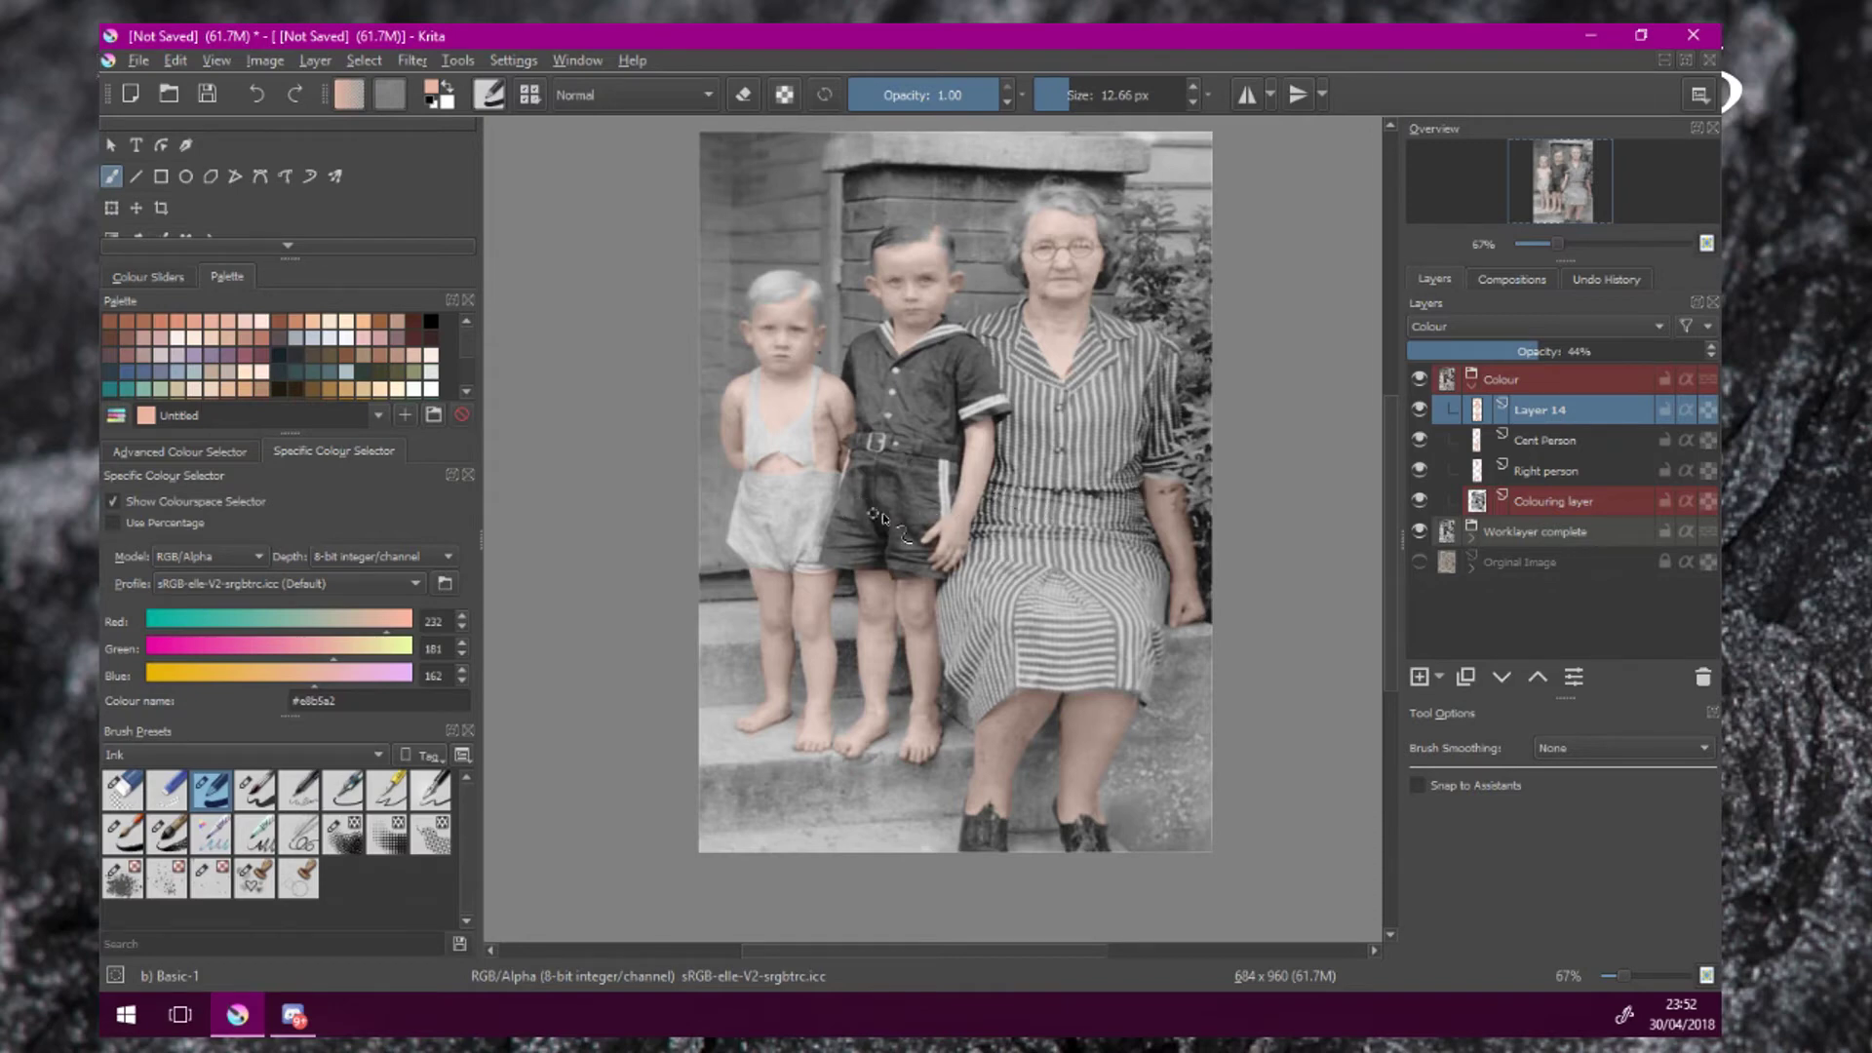
pyautogui.scroll(1, 929, 504)
pyautogui.moveTo(880, 607); pyautogui.dragTo(939, 632)
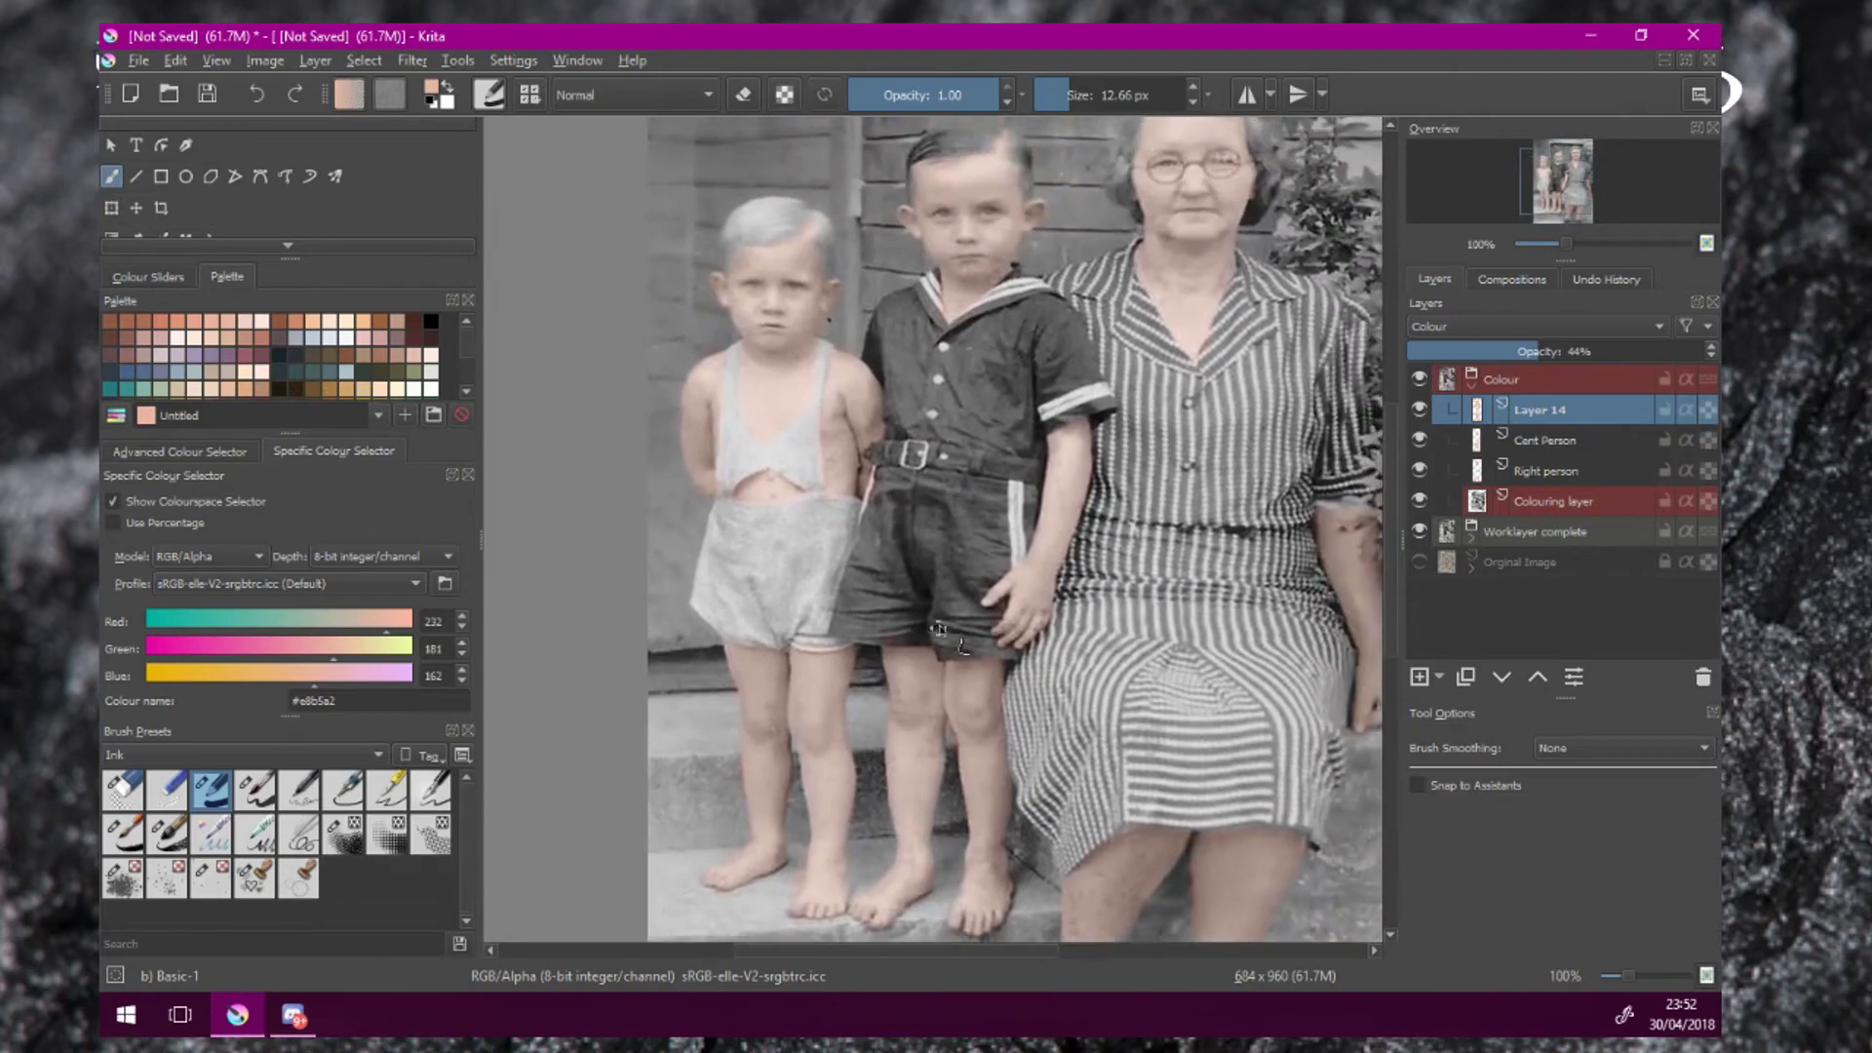
pyautogui.moveTo(946, 501); pyautogui.dragTo(951, 633)
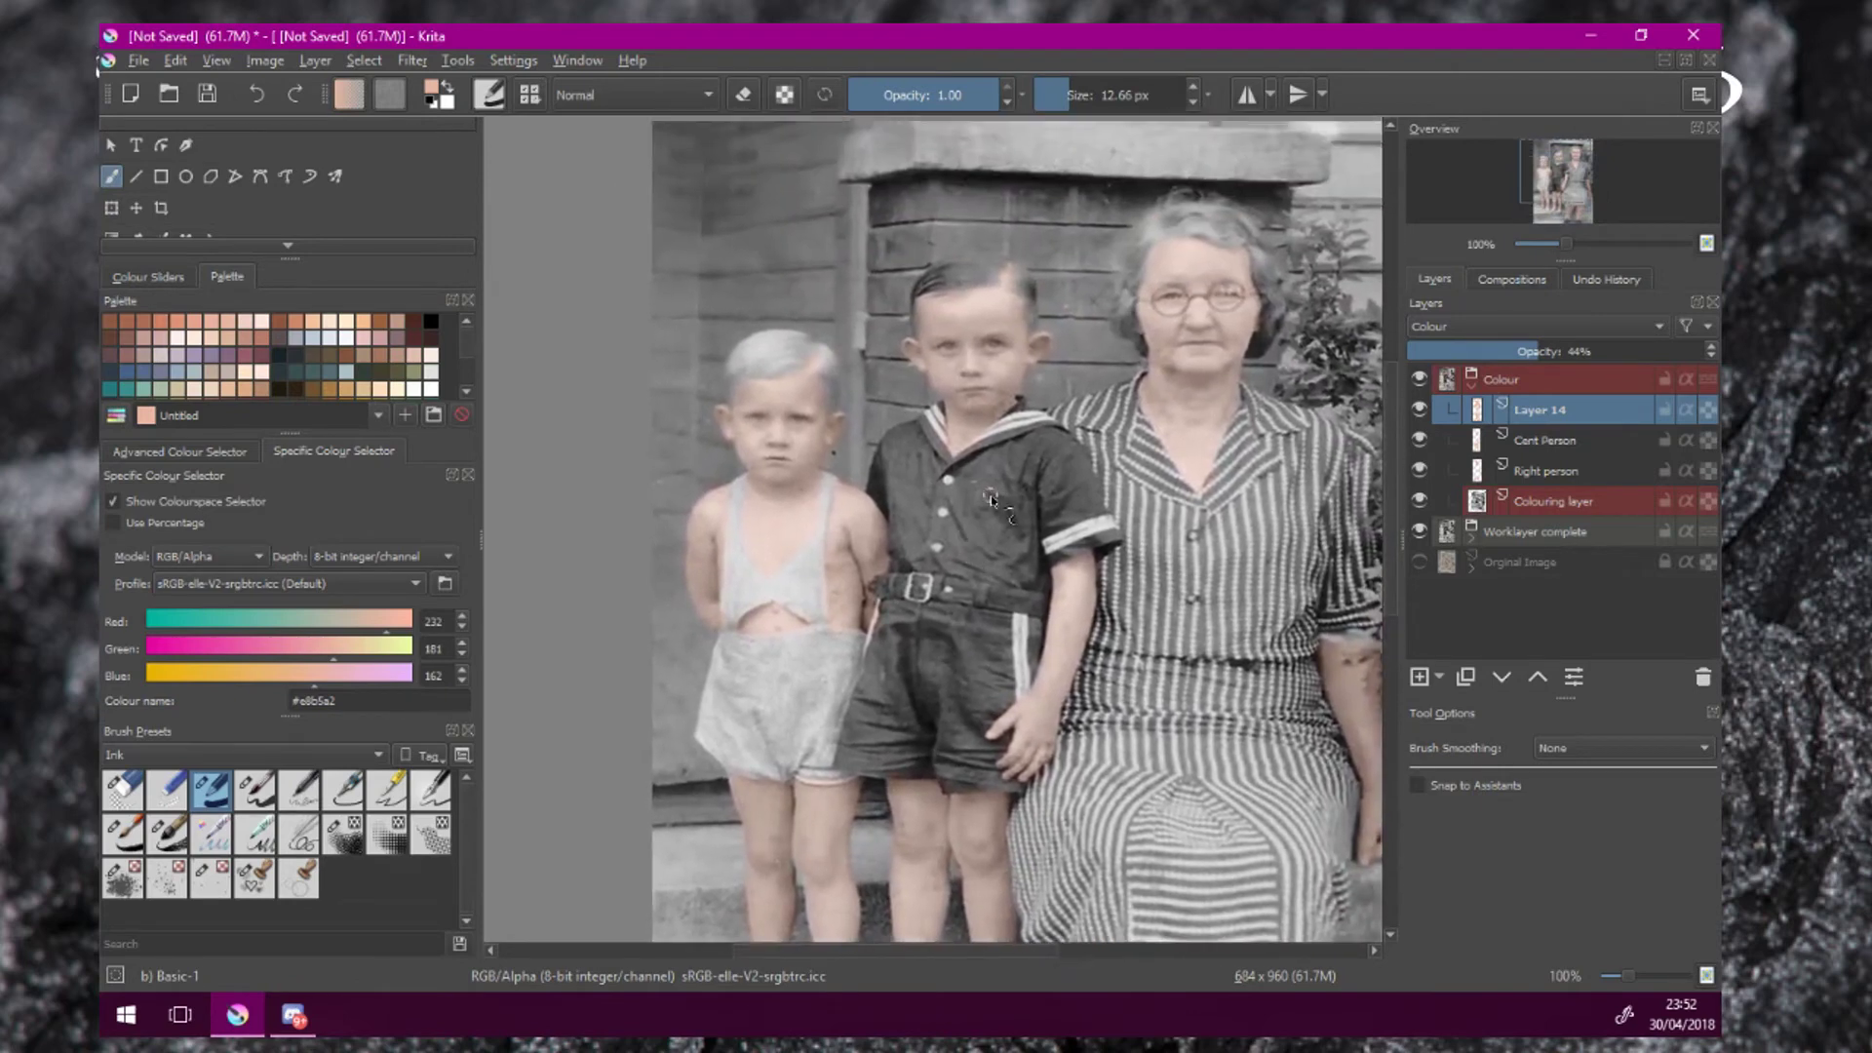
pyautogui.doubleClick(1564, 412)
pyautogui.write('Left person')
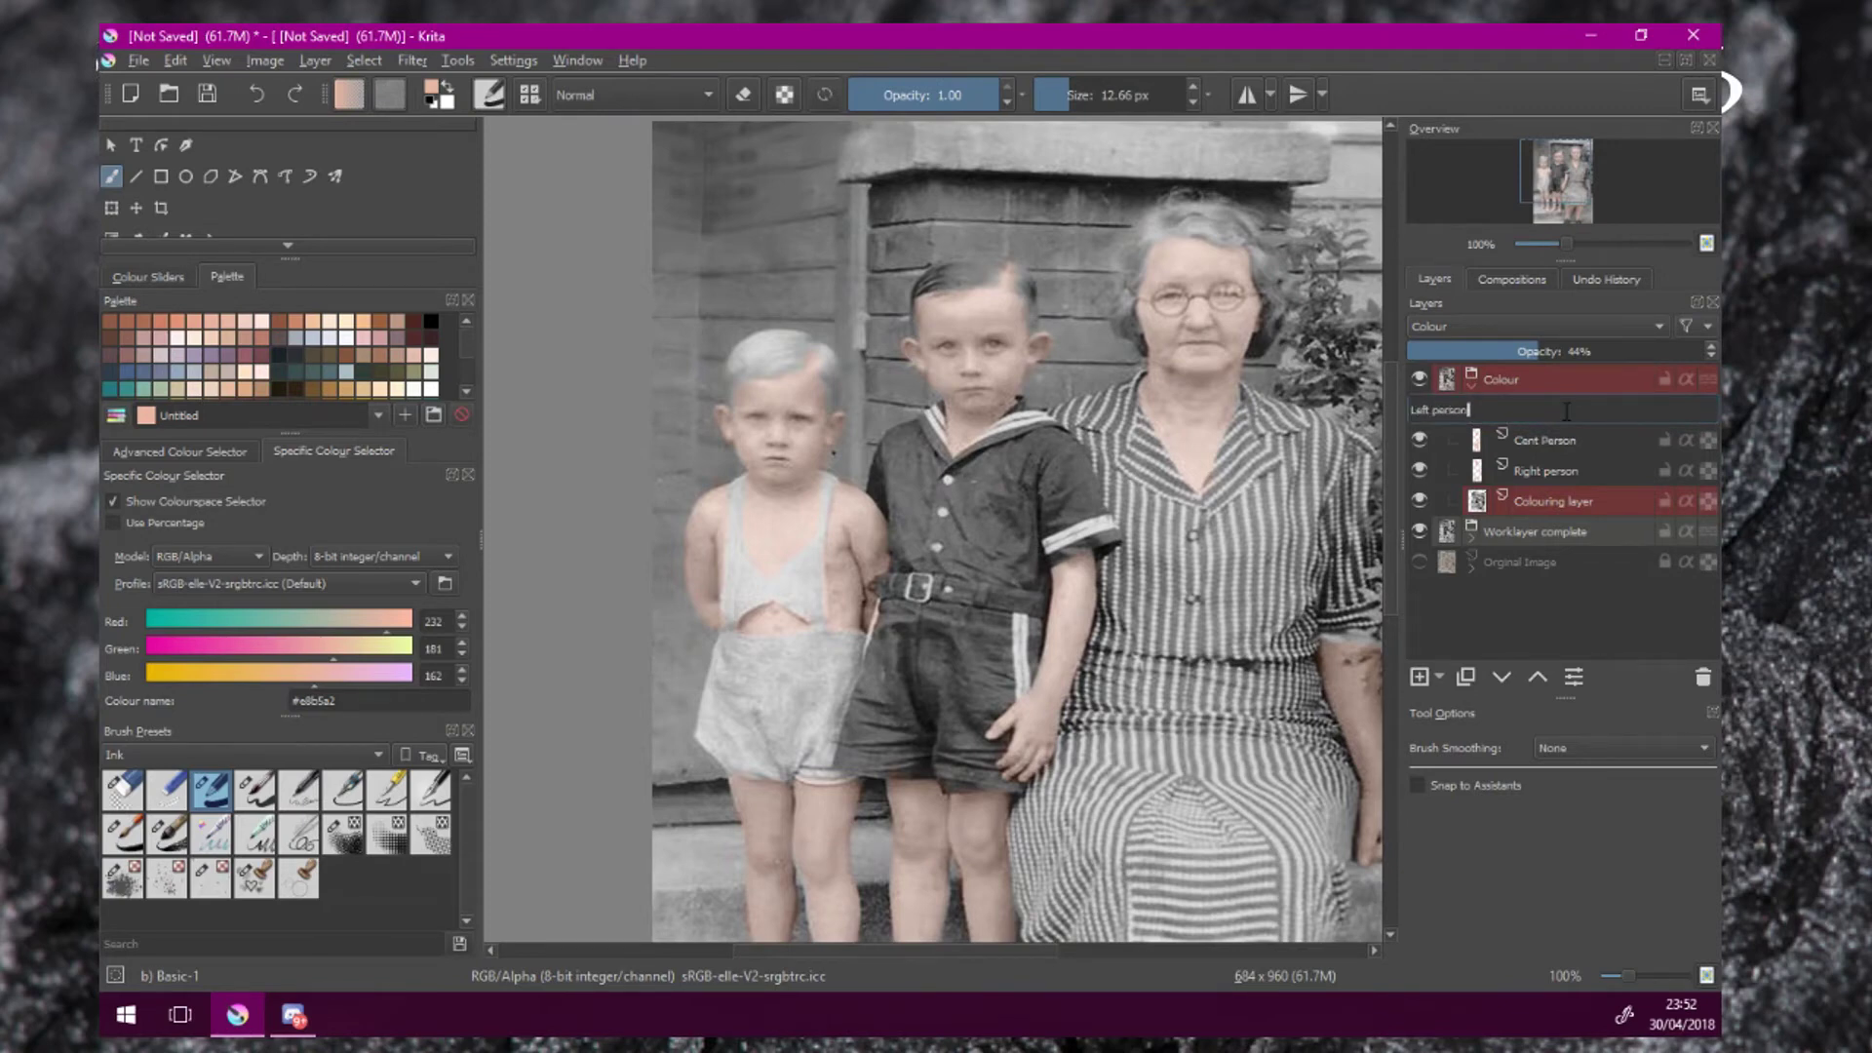
pyautogui.press('Return')
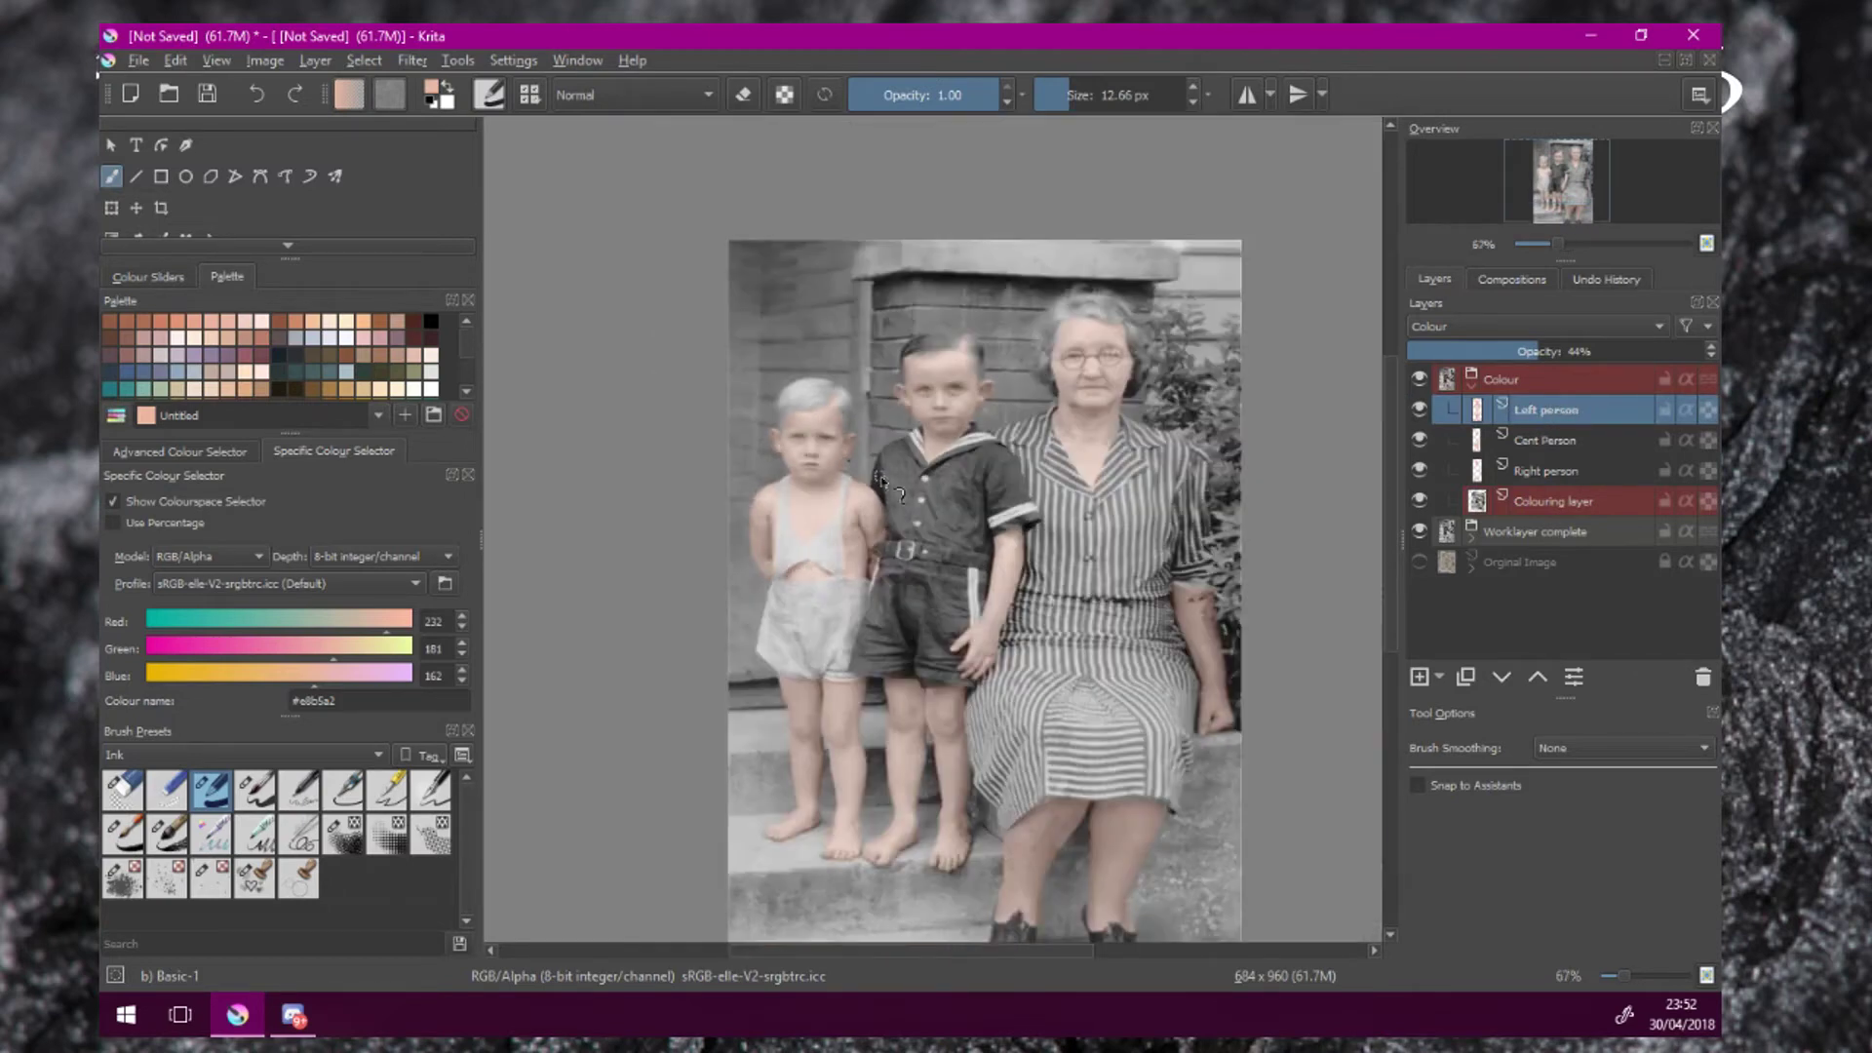
# Add a group layer named "Right person" above the existing Right person layer and move that layer into it.
pyautogui.scroll(-1, 912, 488)
pyautogui.moveTo(905, 477); pyautogui.dragTo(797, 539)
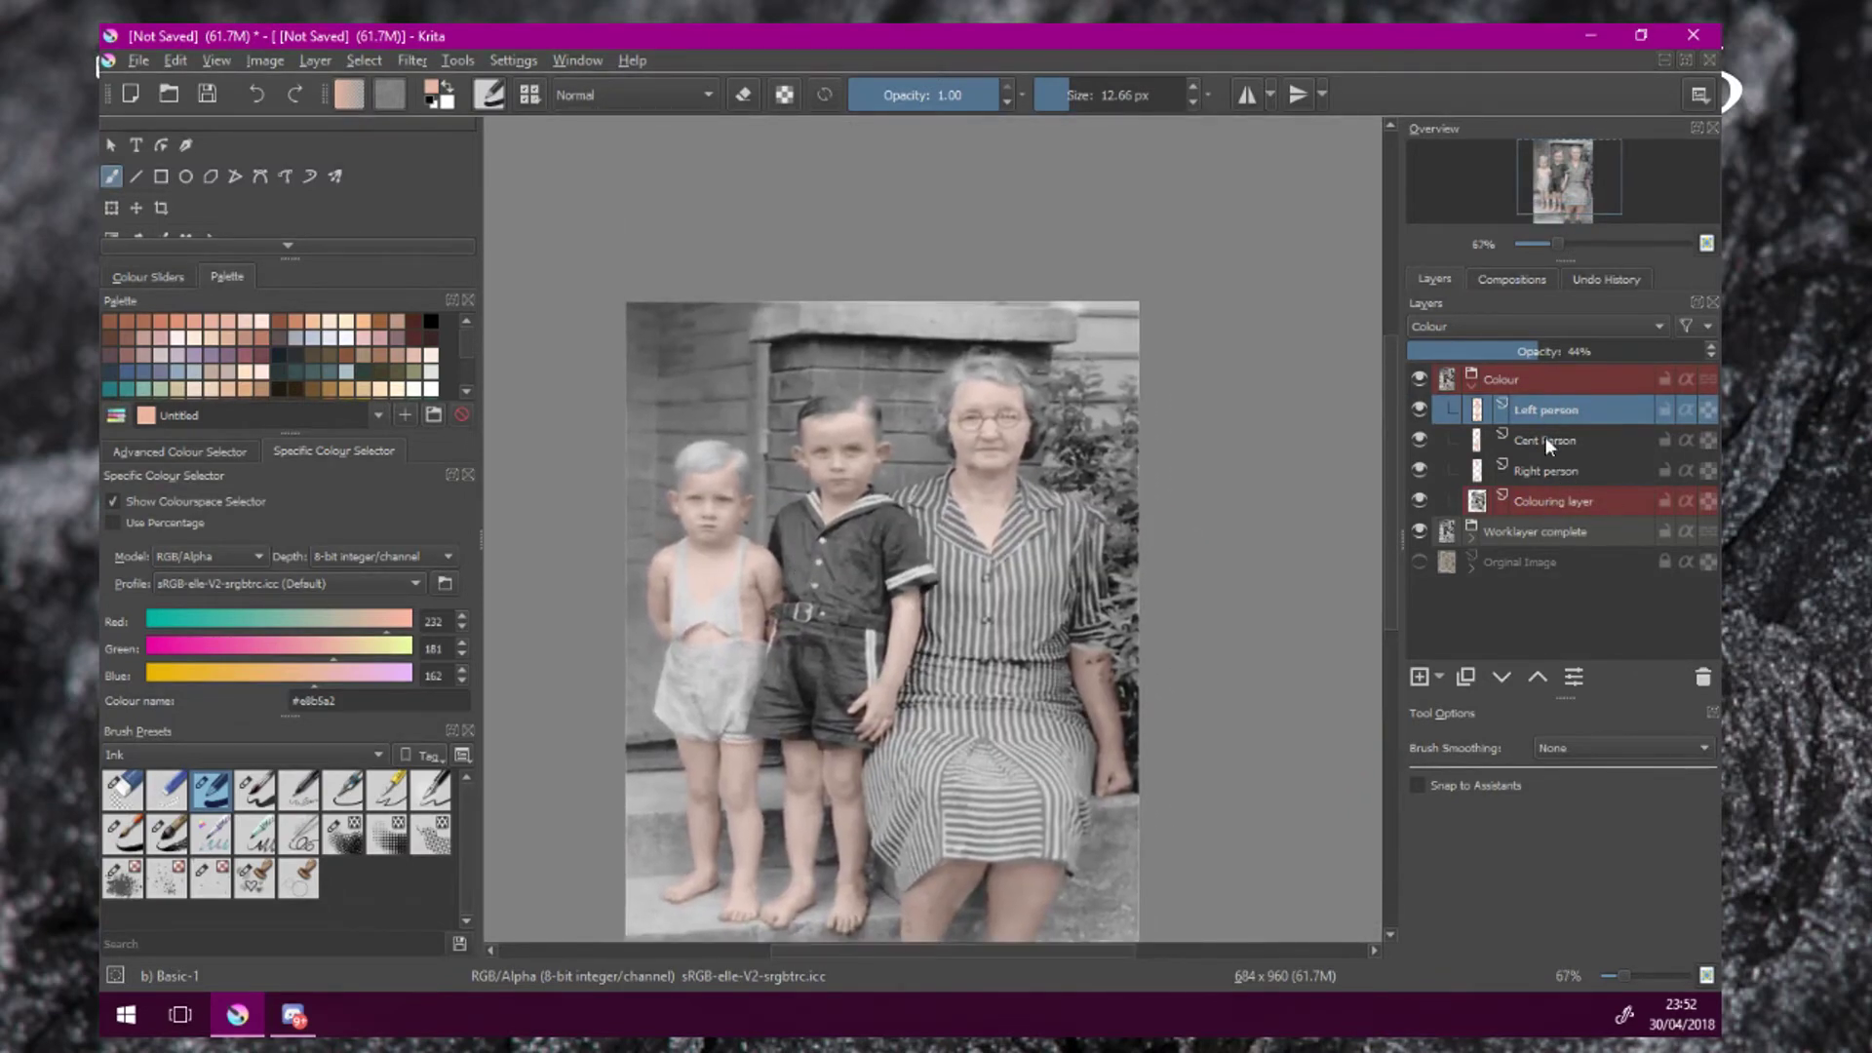
pyautogui.click(1547, 468)
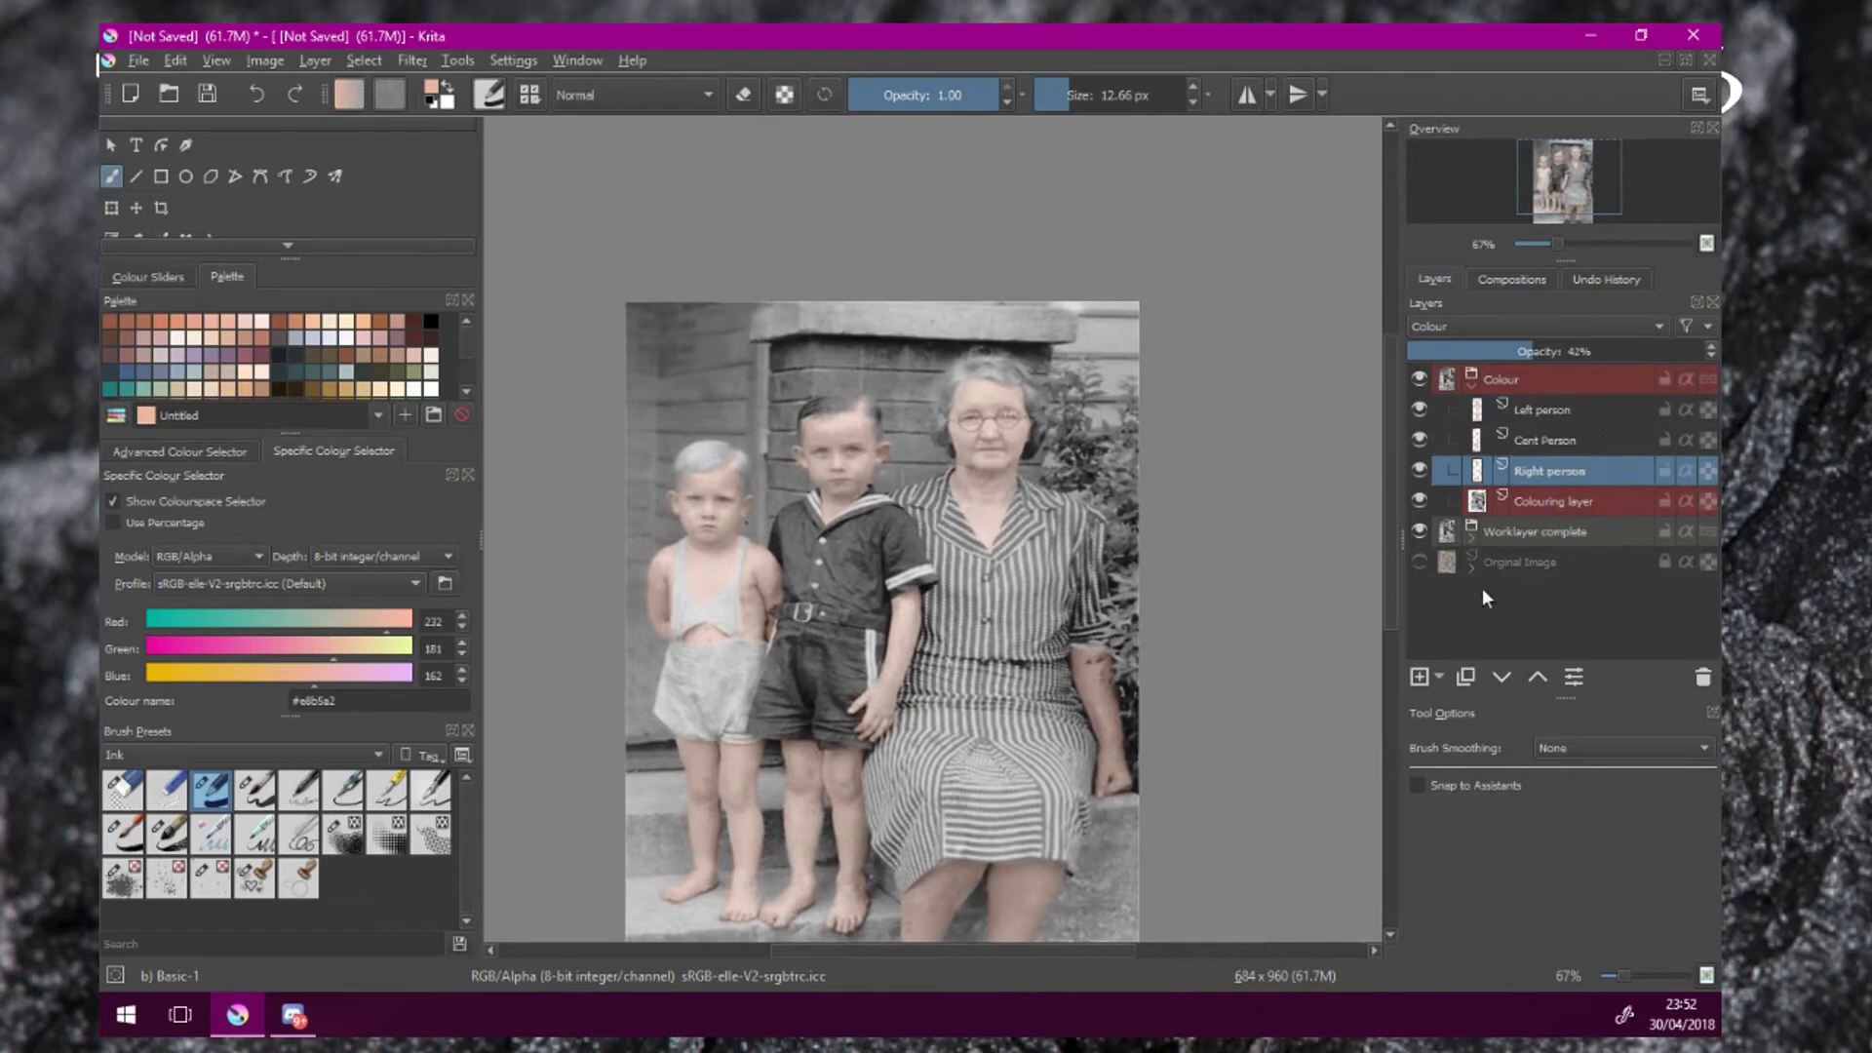
pyautogui.click(1442, 675)
pyautogui.click(1488, 728)
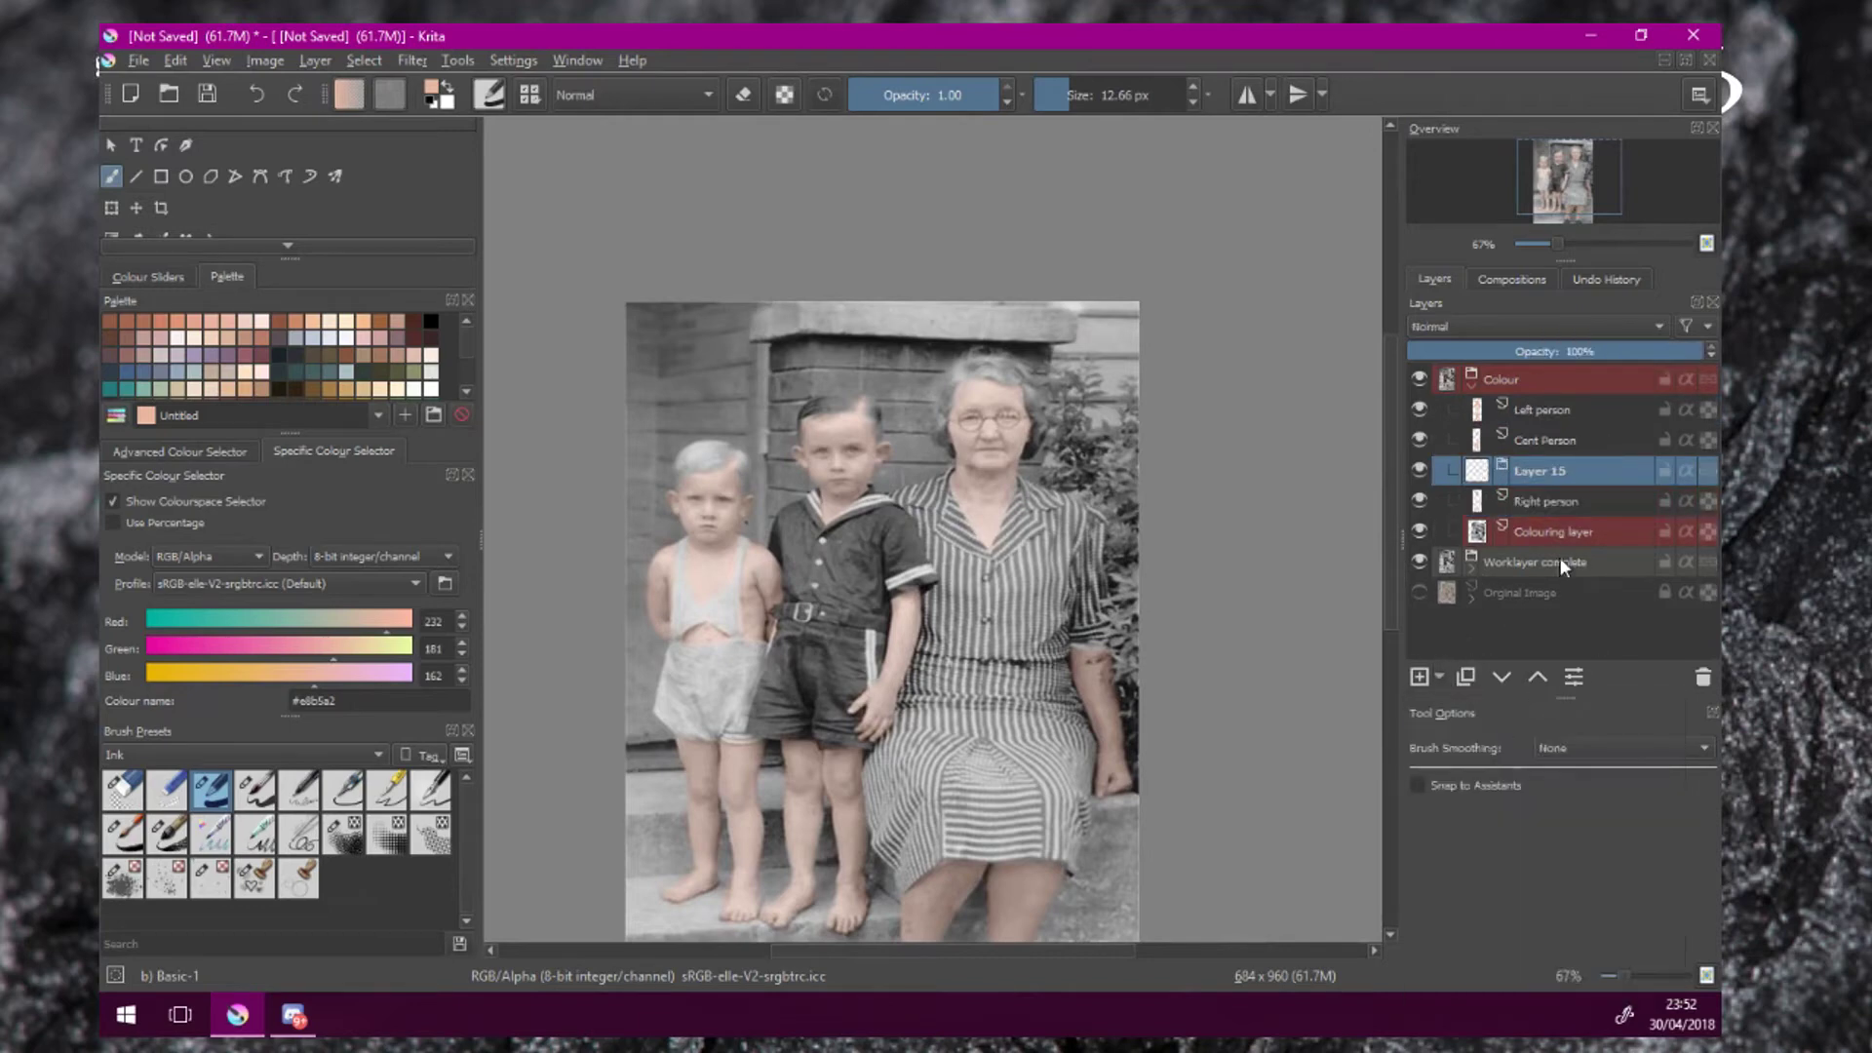
pyautogui.doubleClick(1546, 474)
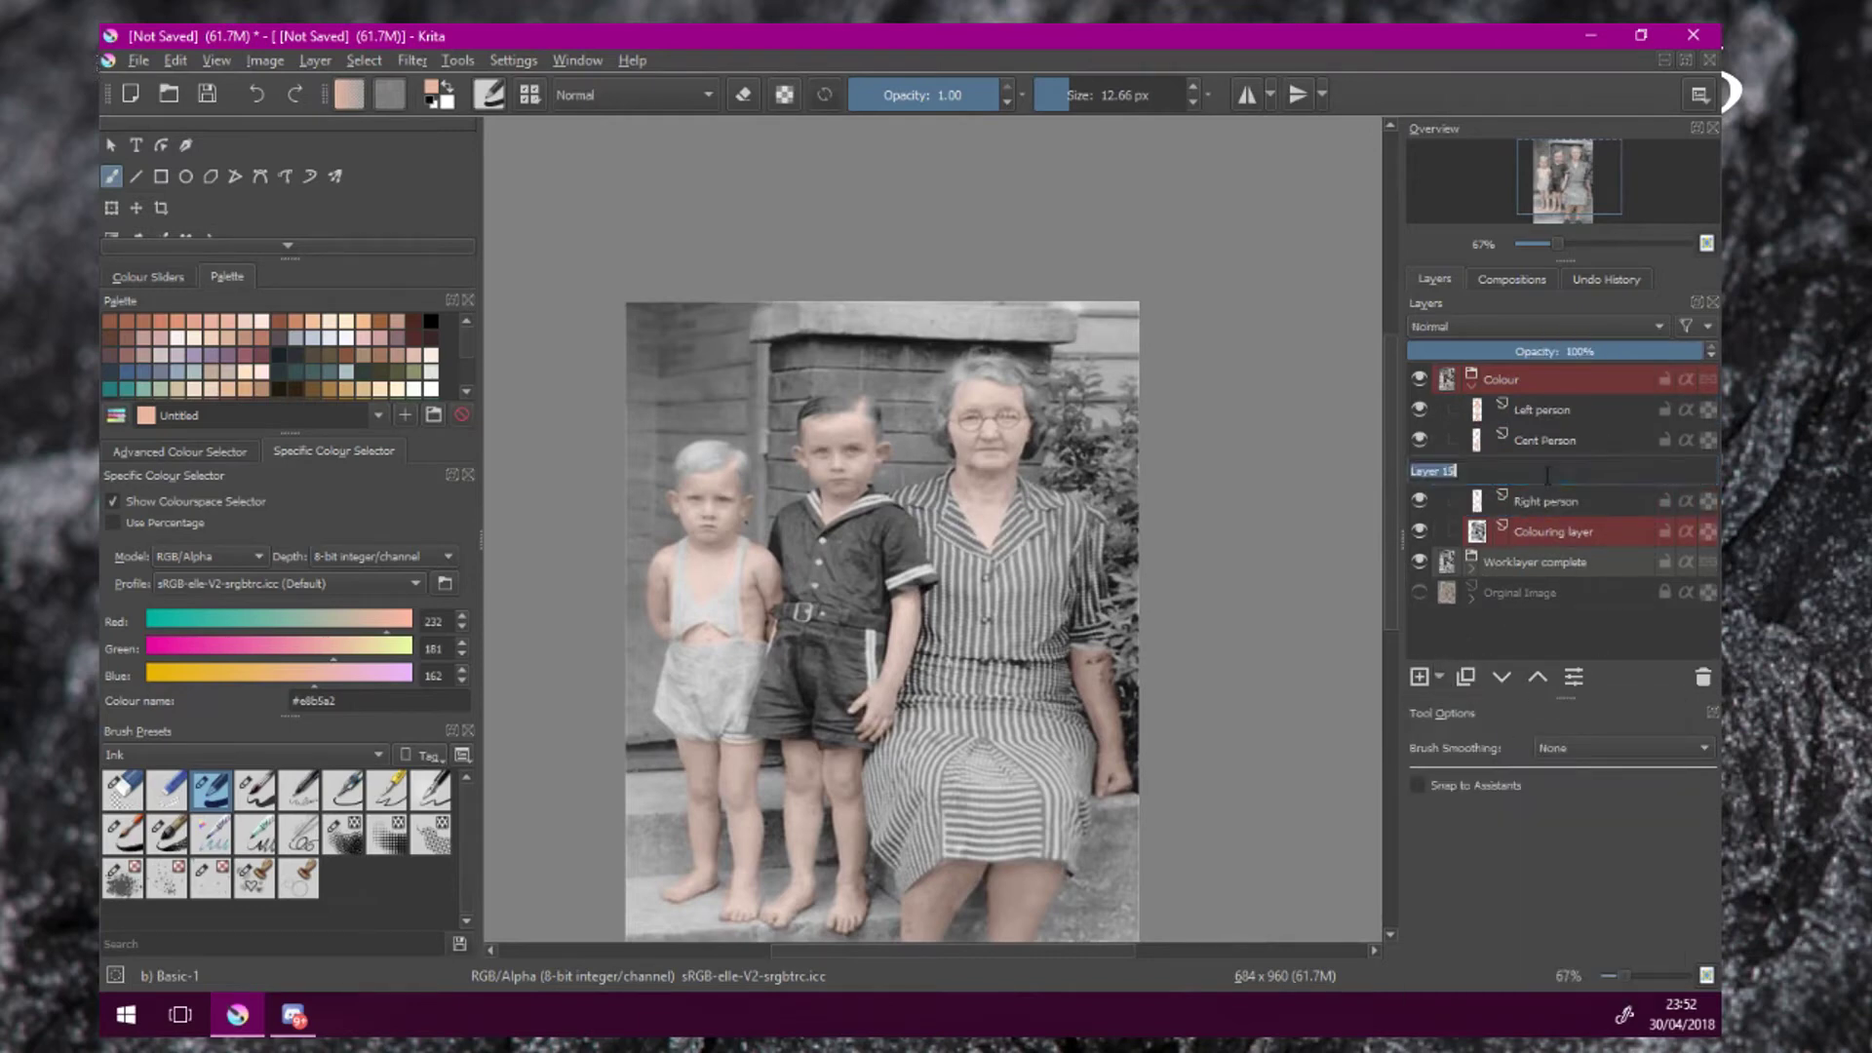
pyautogui.write('Right person')
pyautogui.press('Return')
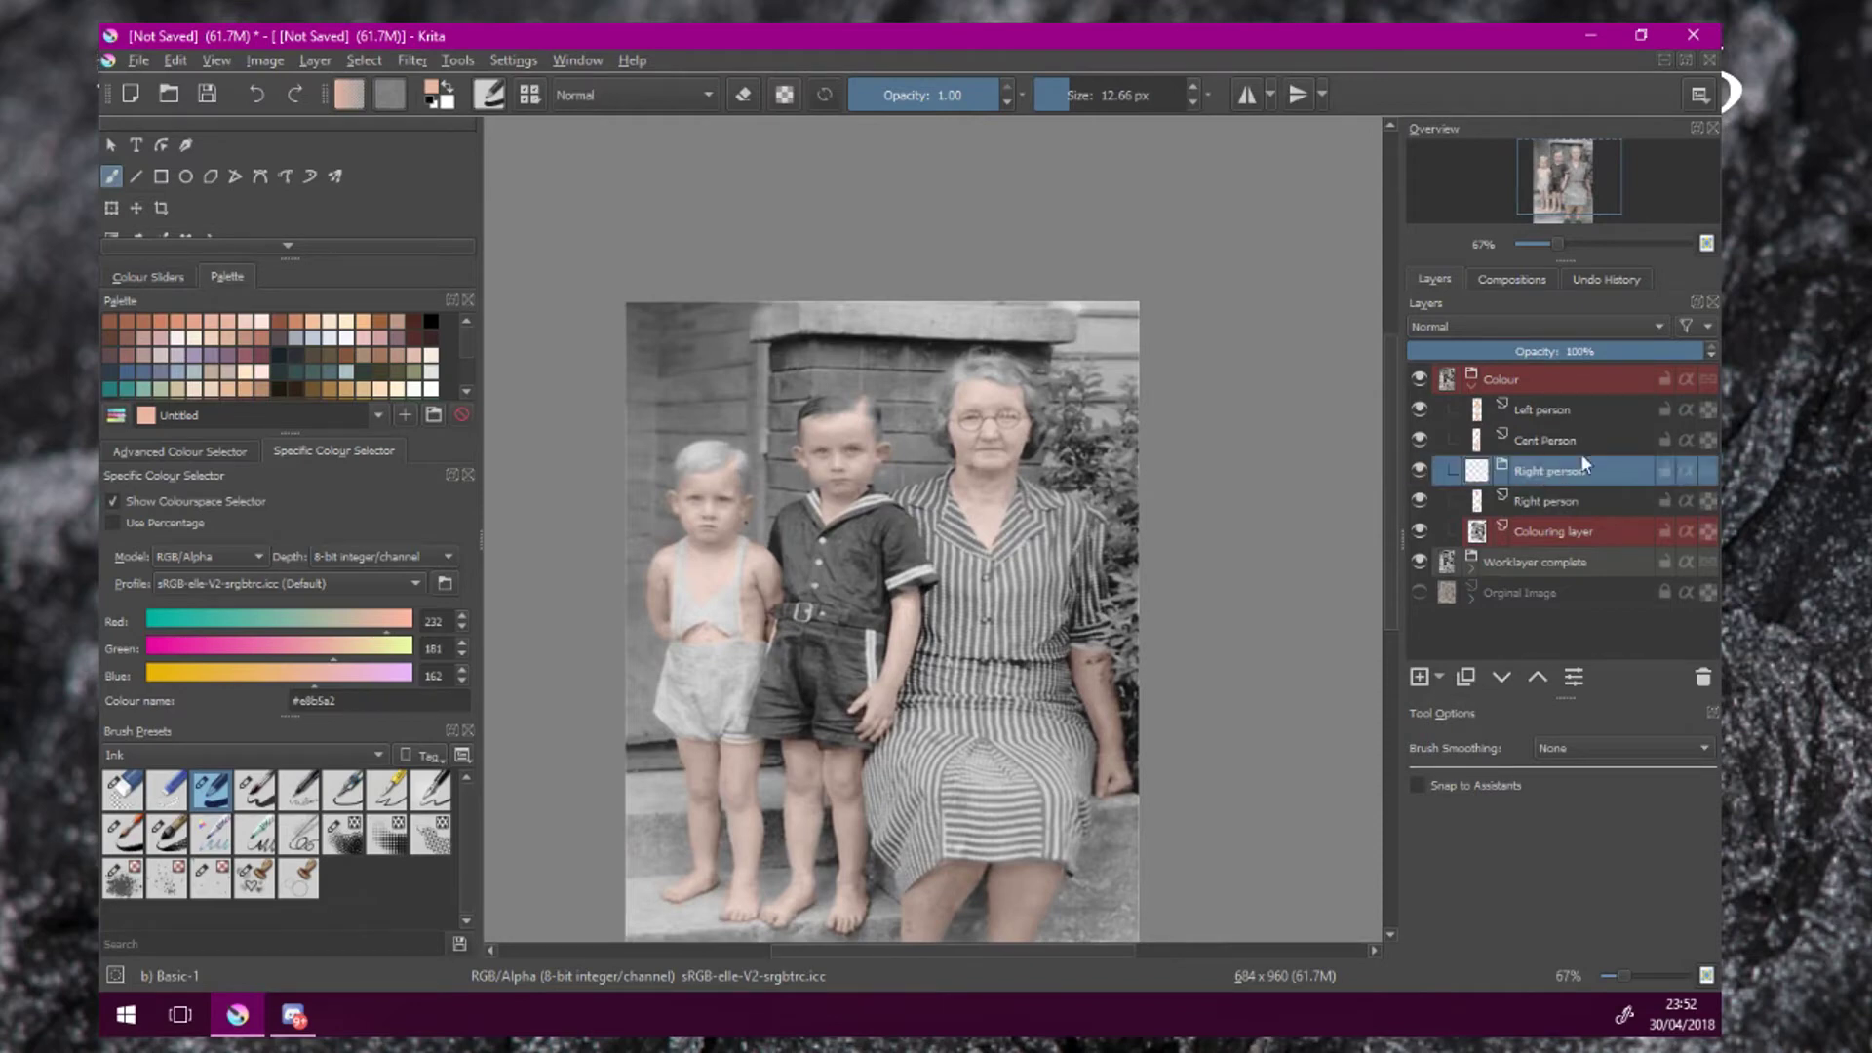
pyautogui.moveTo(1570, 506); pyautogui.dragTo(1535, 470)
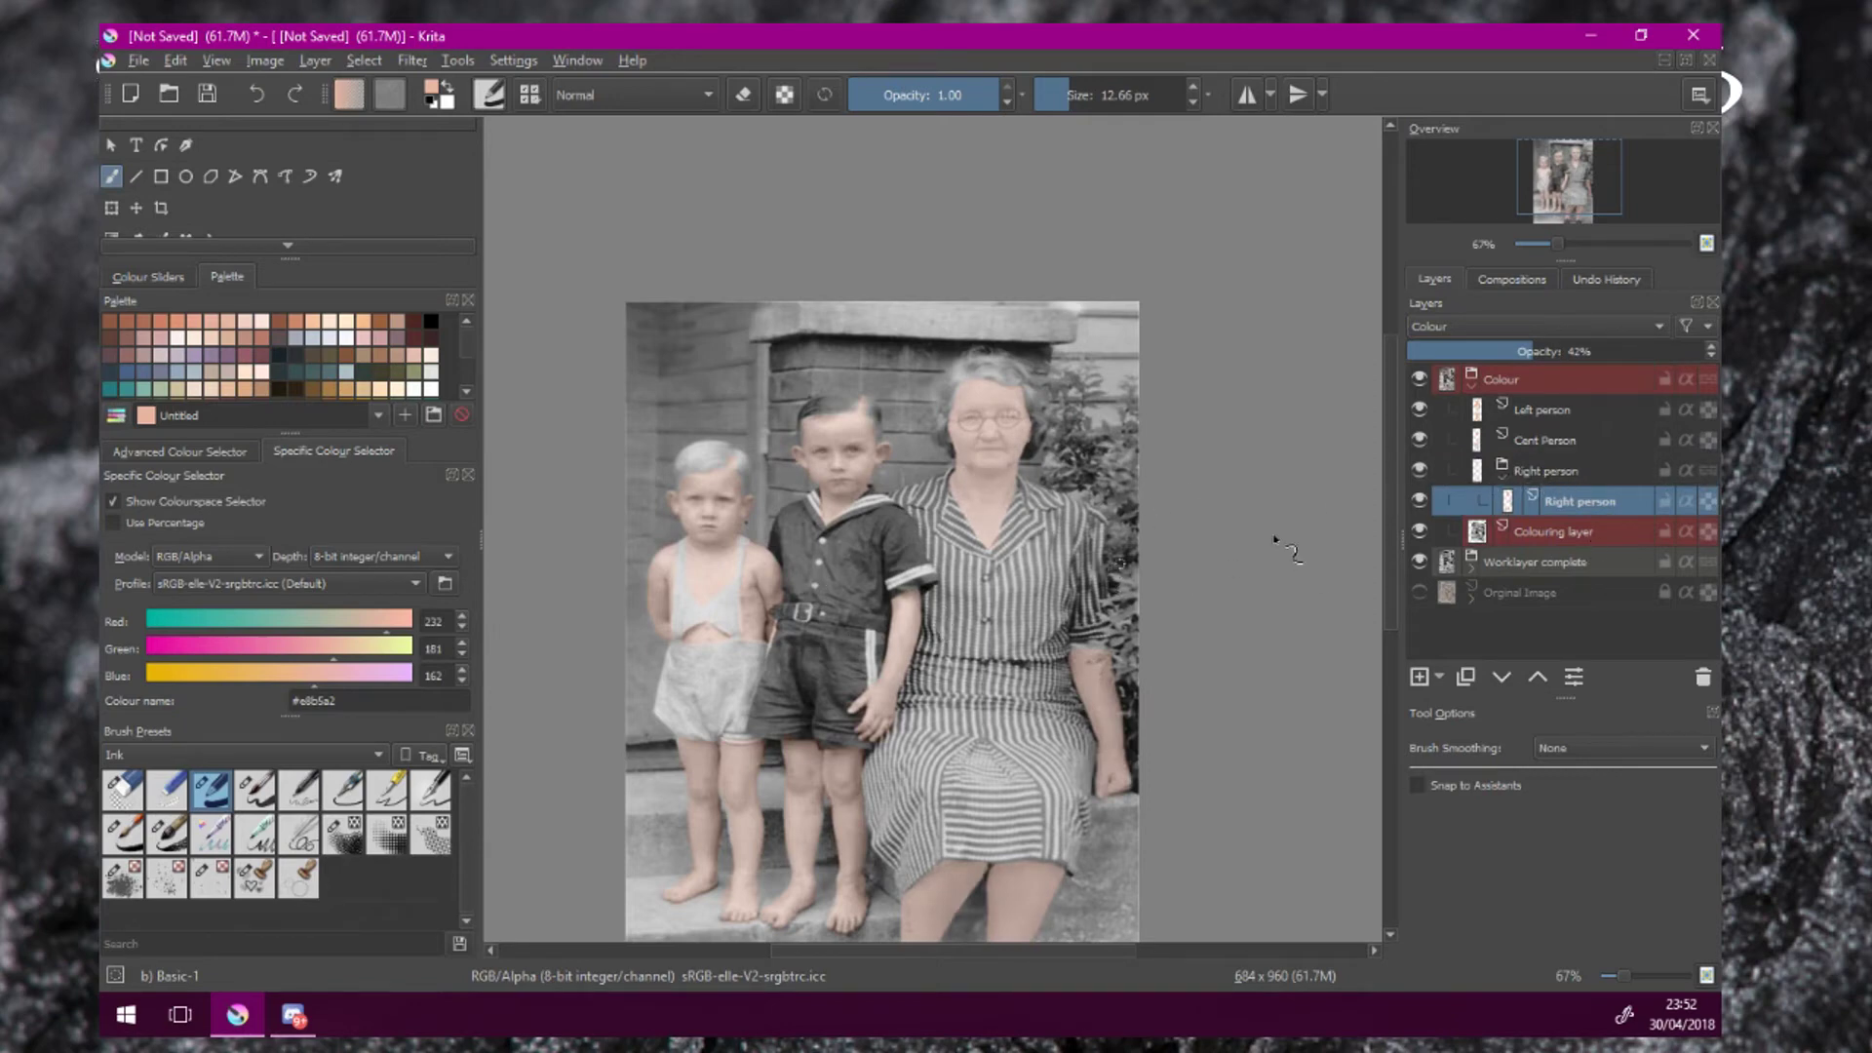
# Compare the woman's skin with and without colour by repeatedly hiding and showing the nested Right person layer and its group.
pyautogui.click(1418, 501)
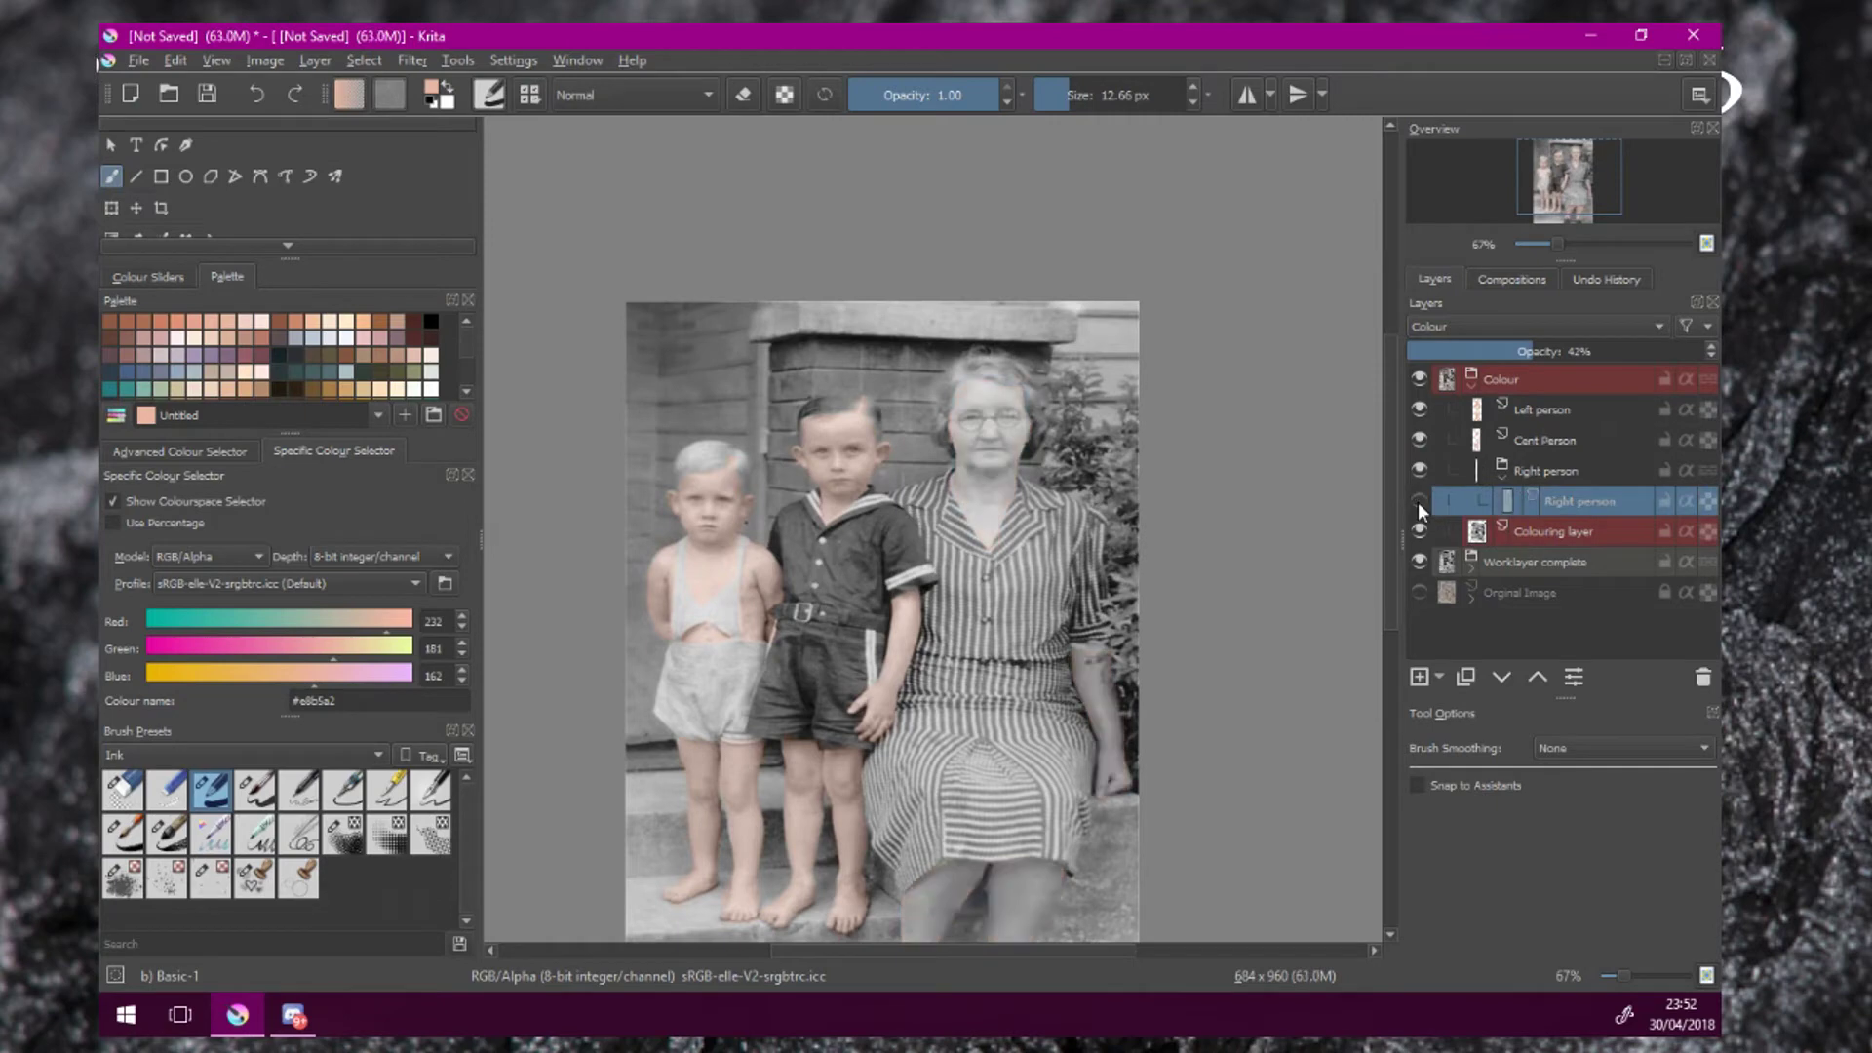
pyautogui.click(1418, 501)
pyautogui.click(1418, 501)
pyautogui.click(1418, 501)
pyautogui.click(1418, 501)
pyautogui.click(1417, 502)
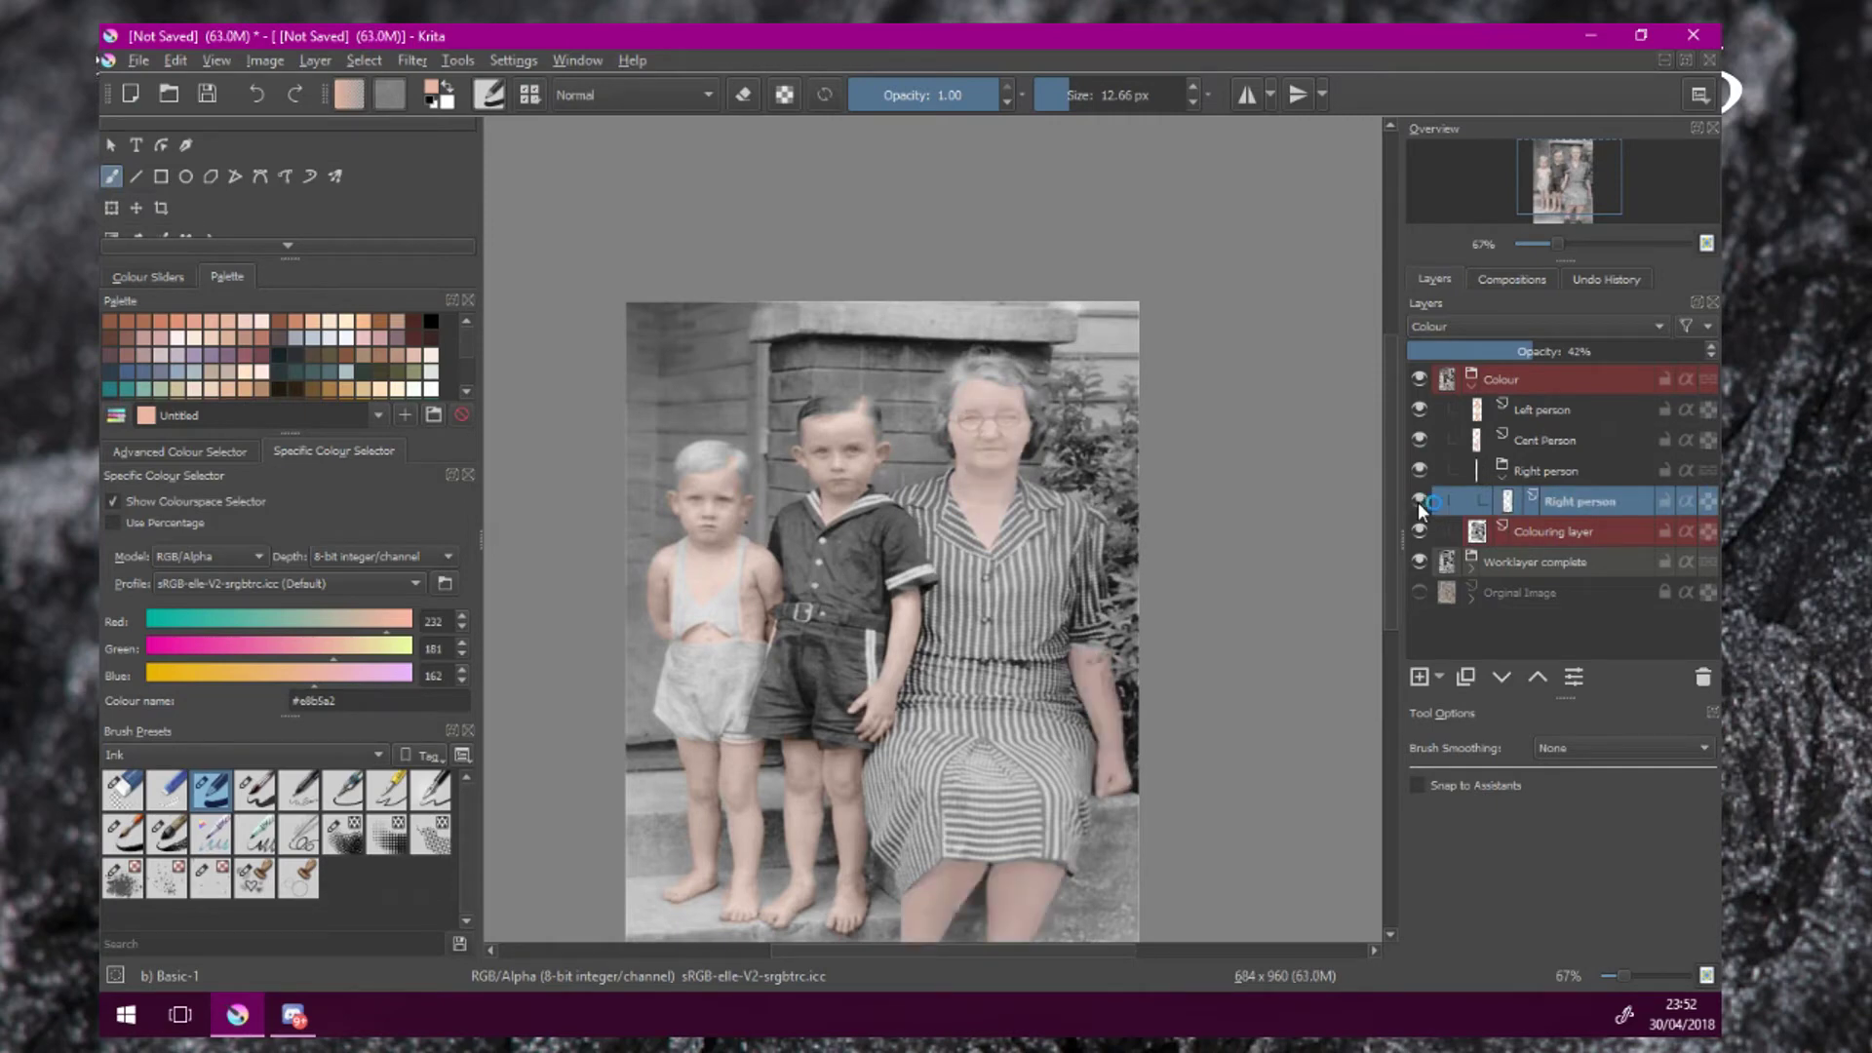
pyautogui.click(1418, 501)
pyautogui.click(1418, 501)
pyautogui.click(1418, 502)
pyautogui.click(1418, 501)
pyautogui.click(1414, 471)
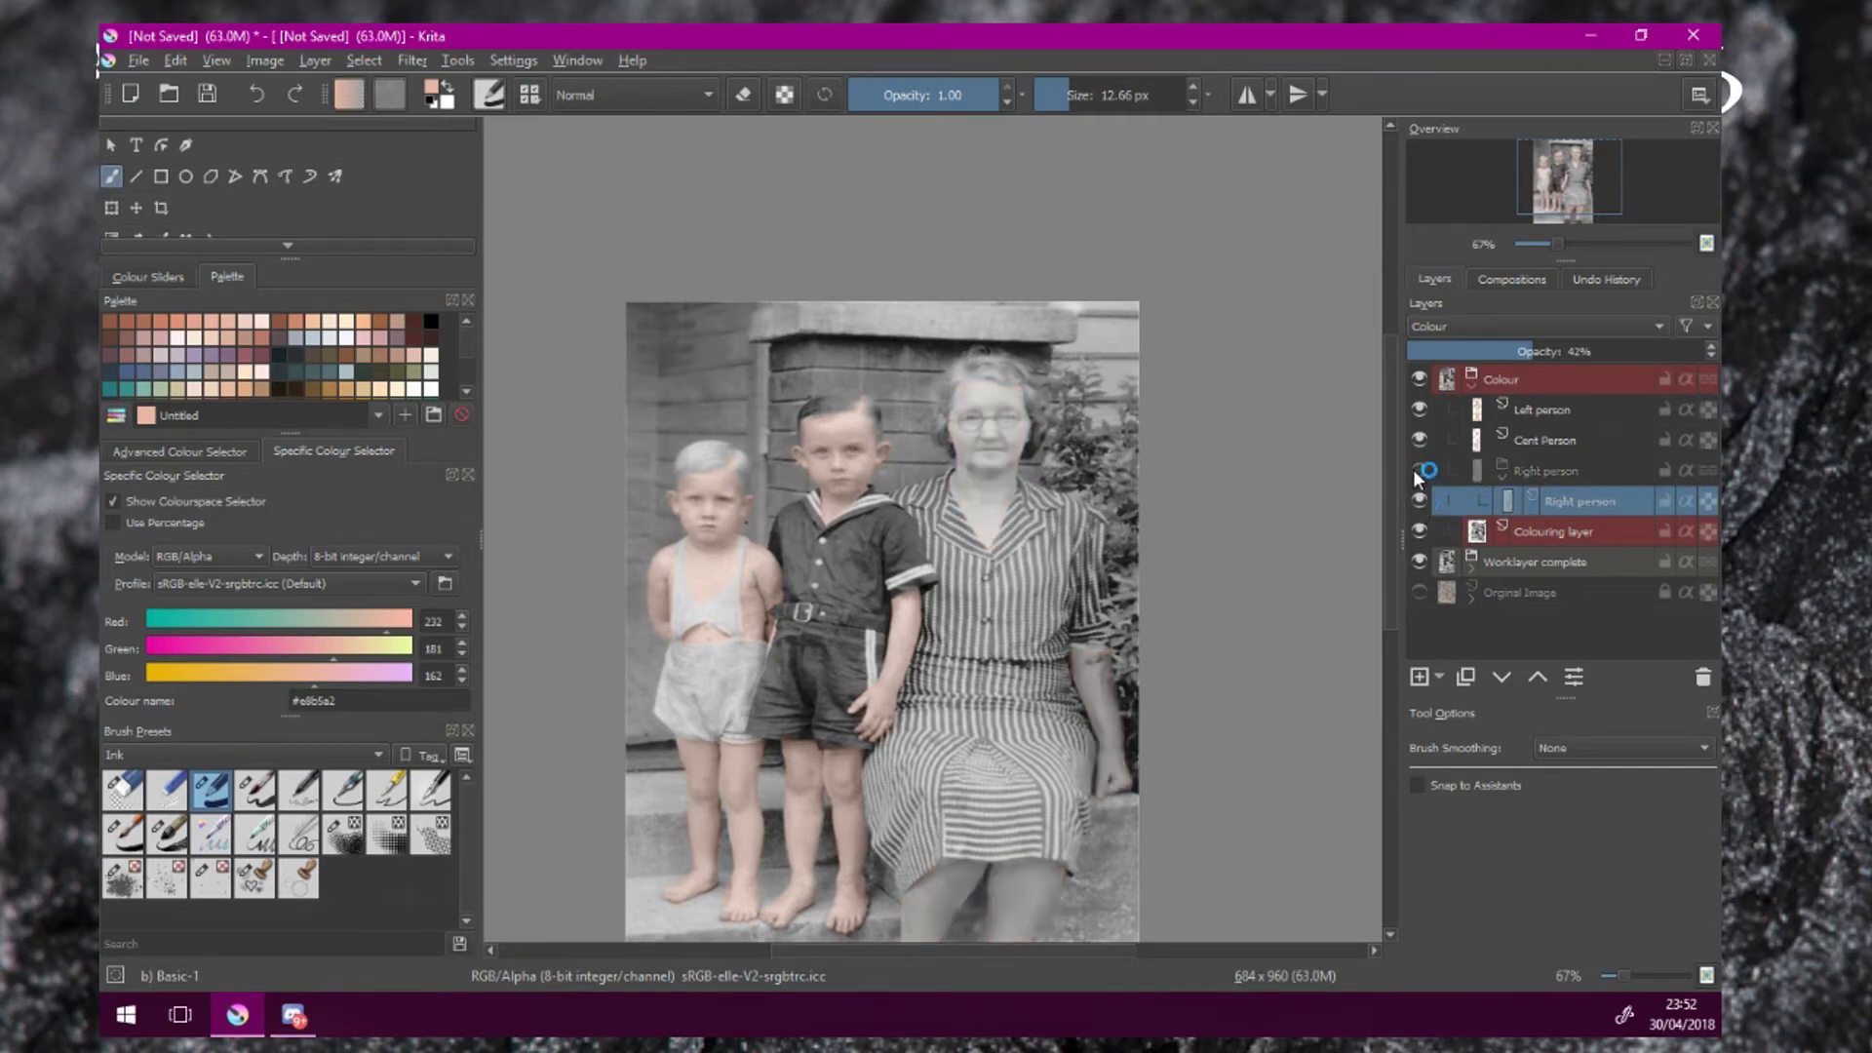
pyautogui.click(1414, 471)
pyautogui.click(1414, 471)
pyautogui.click(1414, 471)
pyautogui.click(1414, 471)
pyautogui.click(1416, 471)
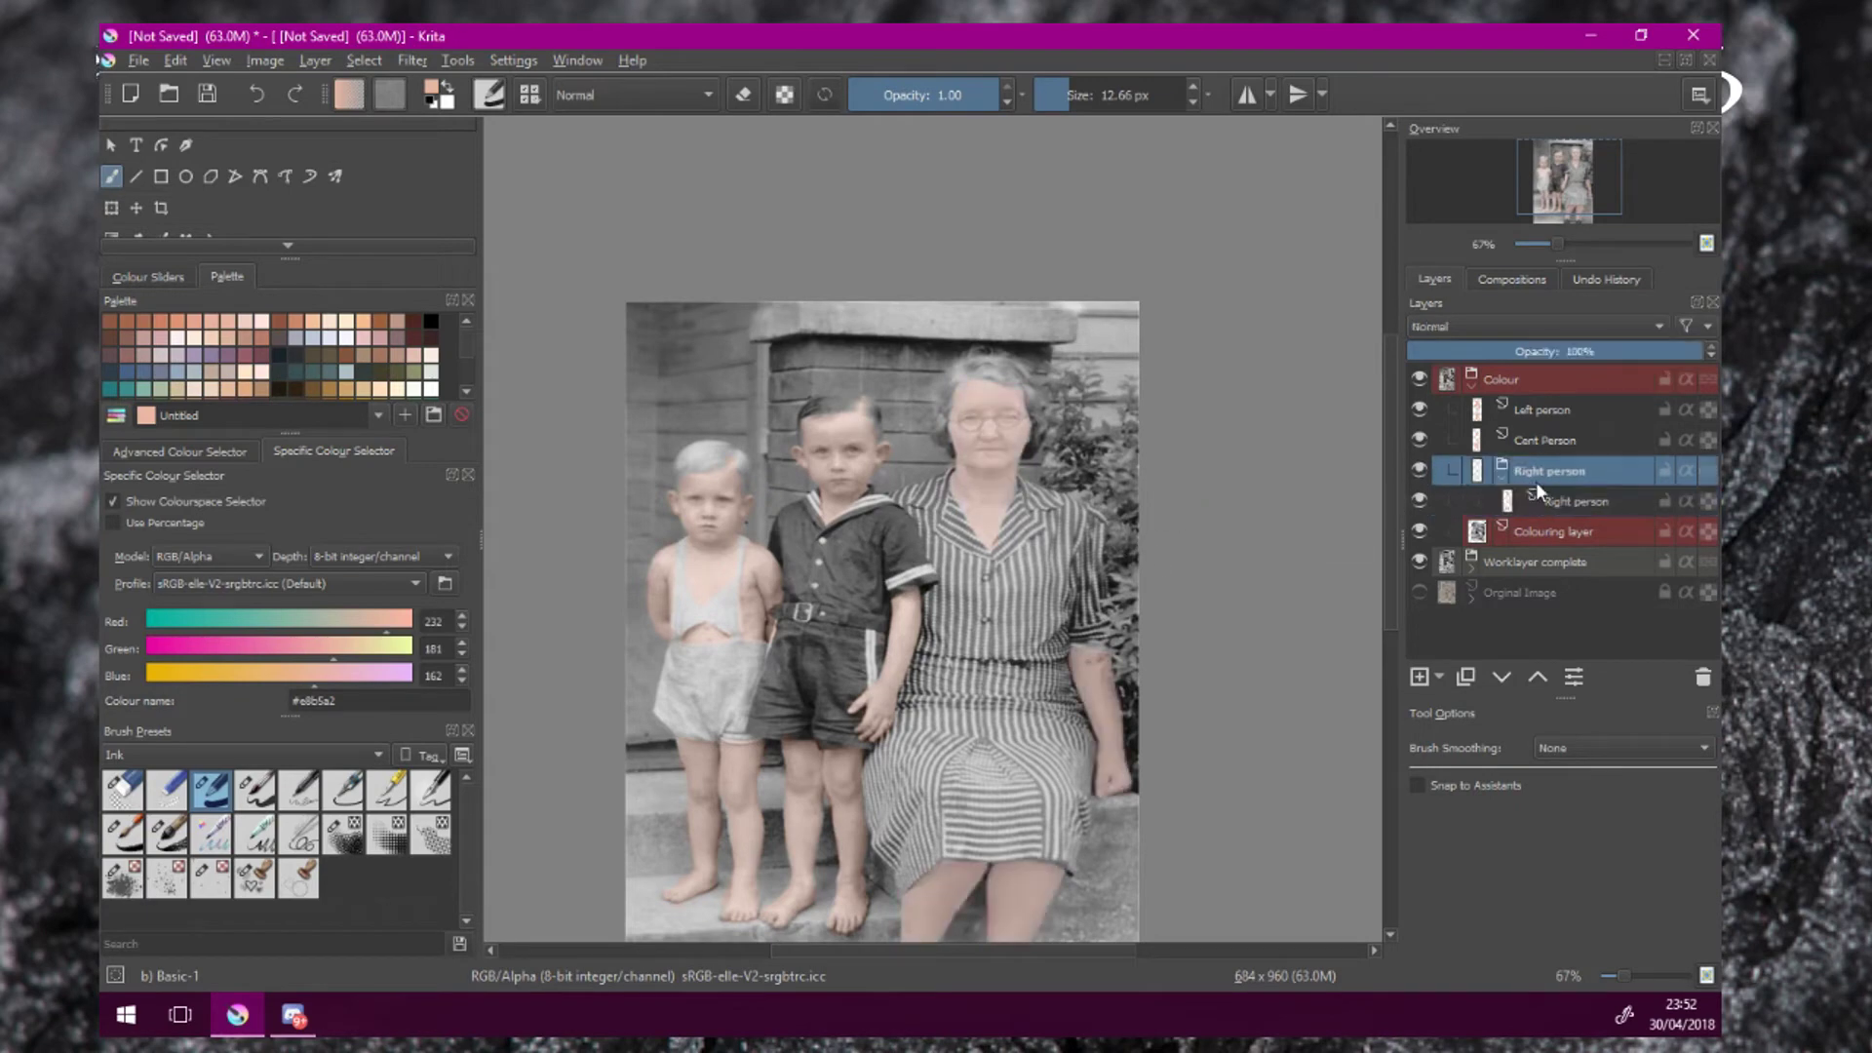
# Try the nested Right person layer at 17% and 37% opacity.
pyautogui.scroll(2, 1182, 479)
pyautogui.moveTo(1161, 493); pyautogui.dragTo(1345, 532)
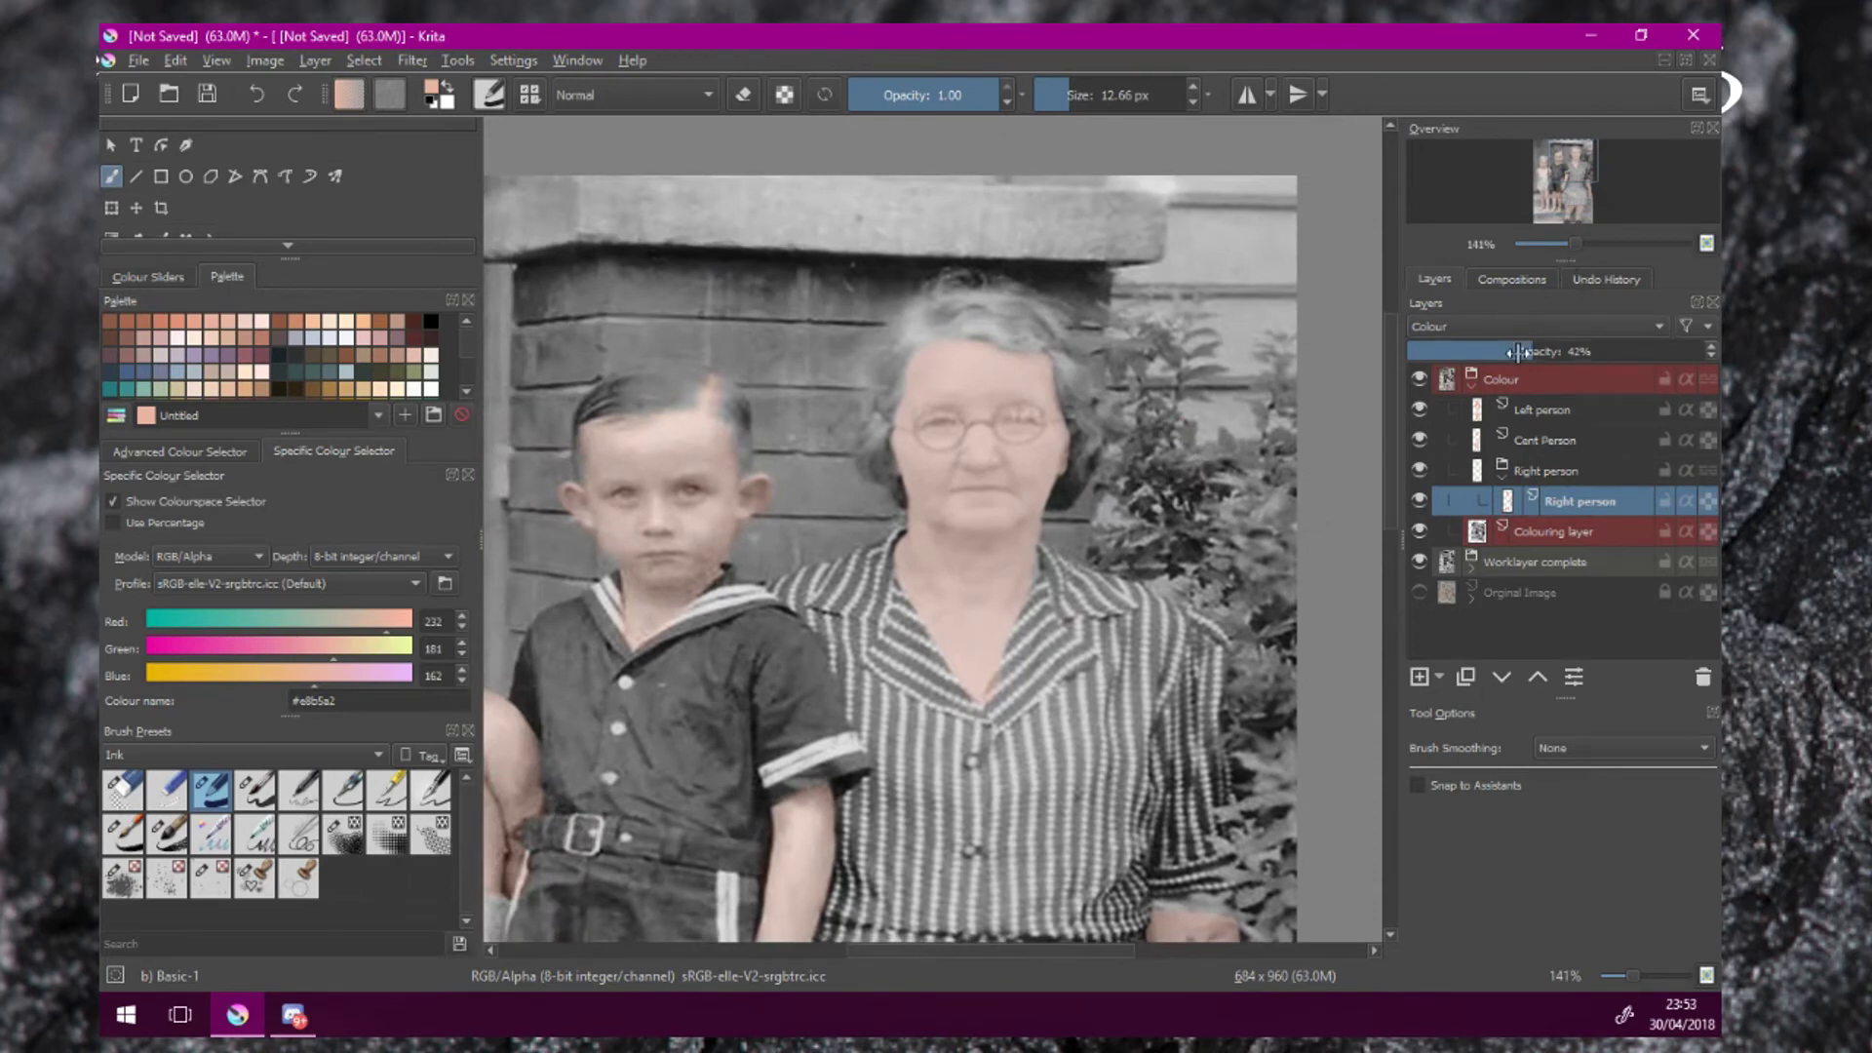
pyautogui.moveTo(1518, 352)
pyautogui.mouseDown()
pyautogui.moveTo(1460, 352)
pyautogui.moveTo(1517, 365)
pyautogui.mouseUp()
pyautogui.click(1472, 385)
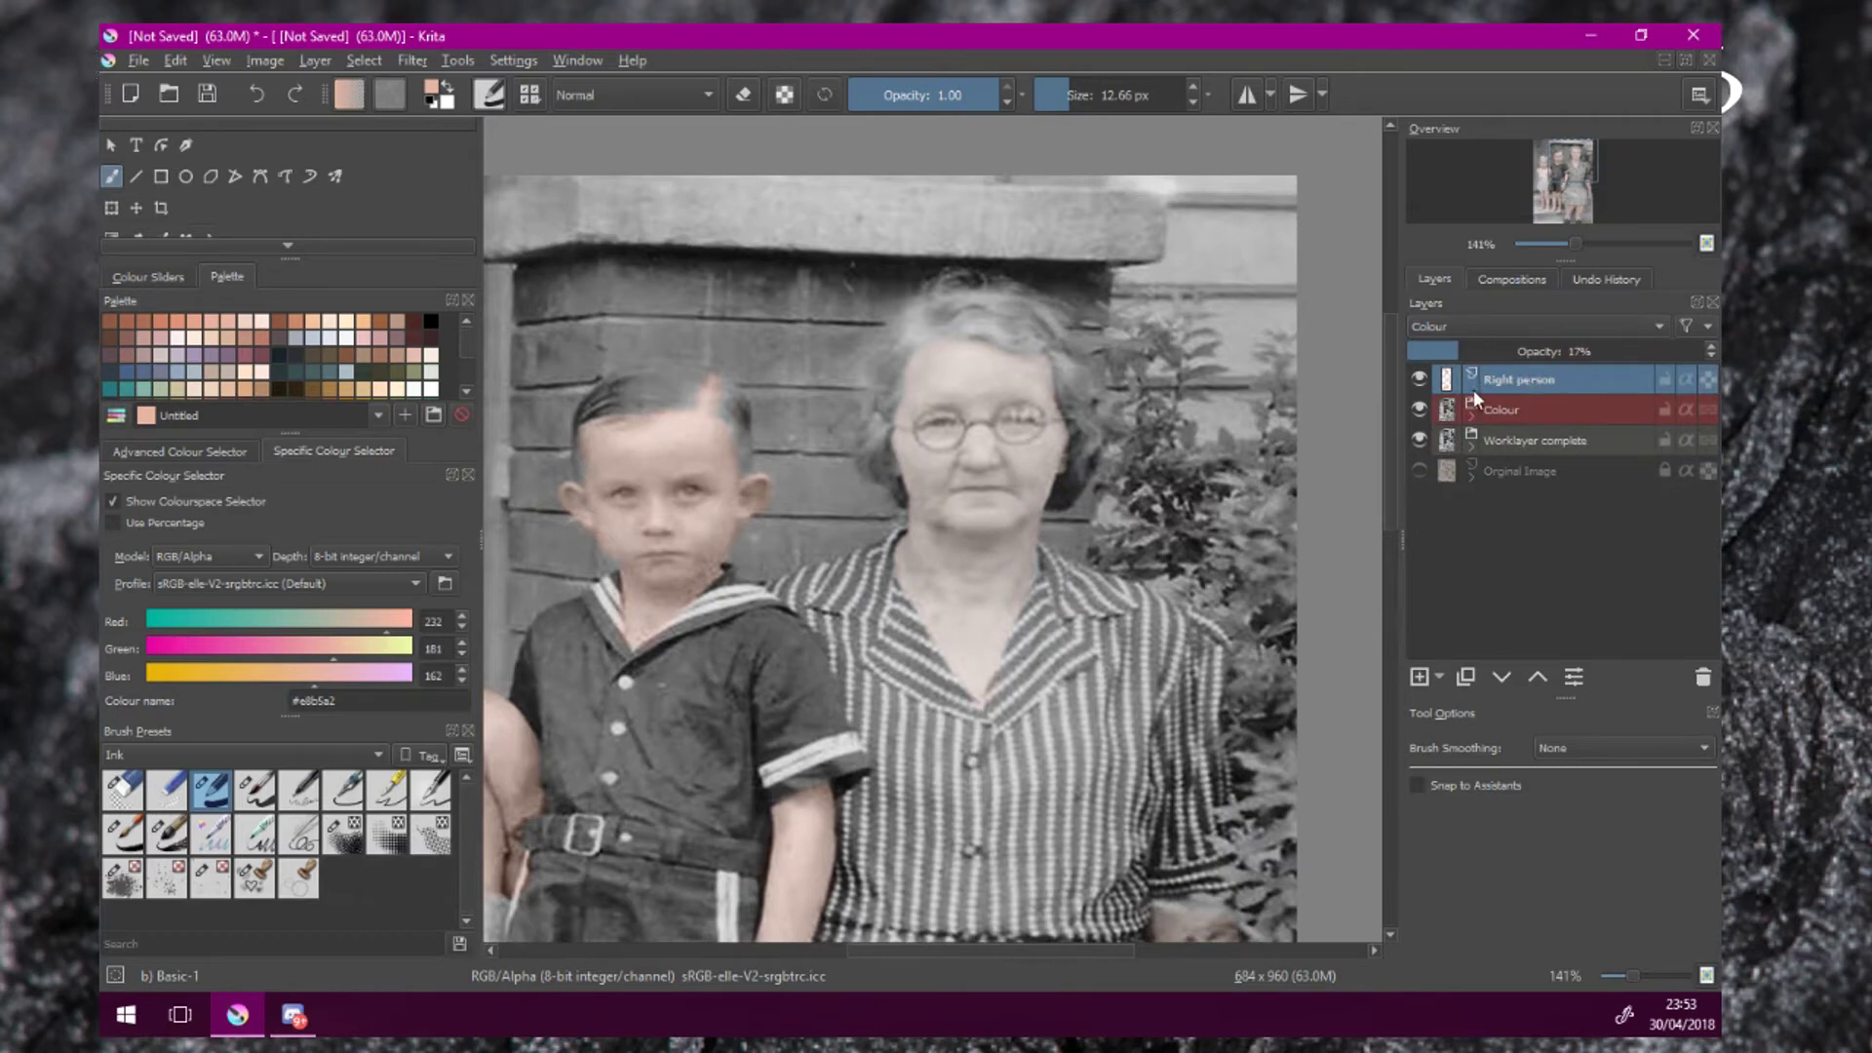
pyautogui.moveTo(1461, 384); pyautogui.dragTo(1501, 386)
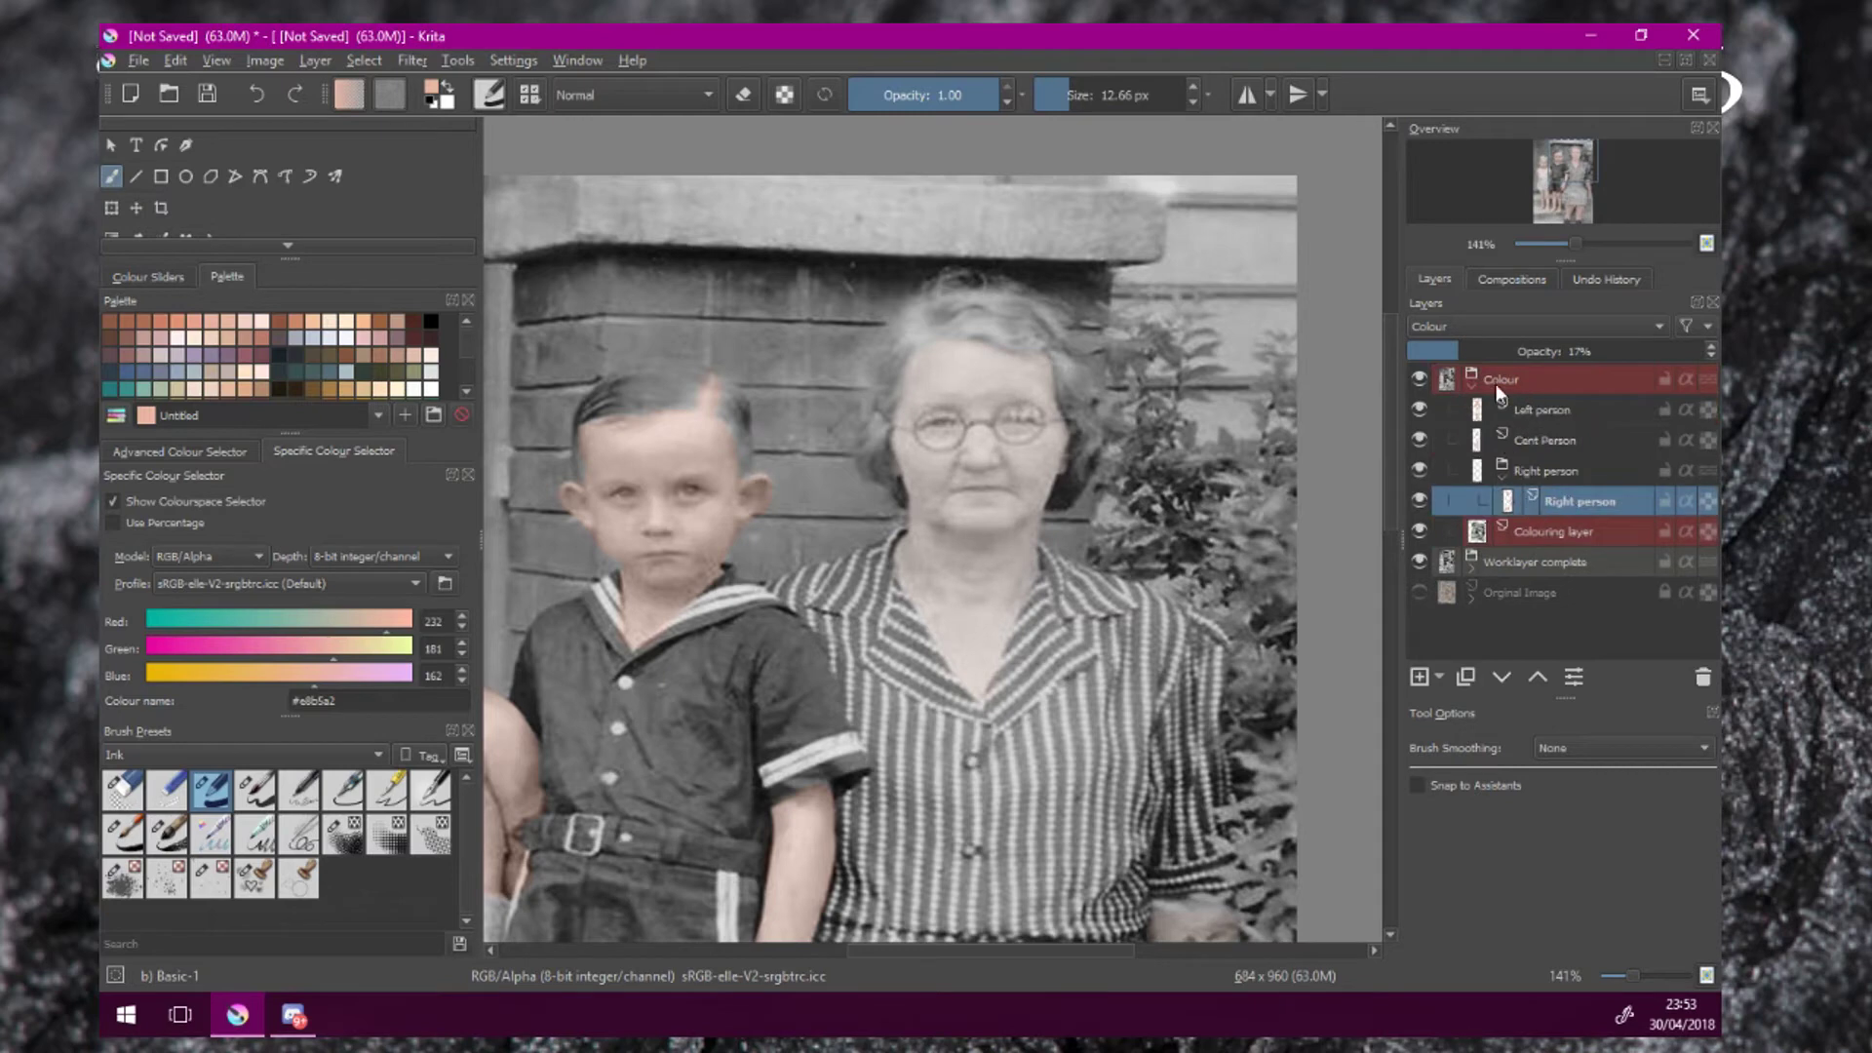
pyautogui.moveTo(1463, 351); pyautogui.dragTo(1511, 351)
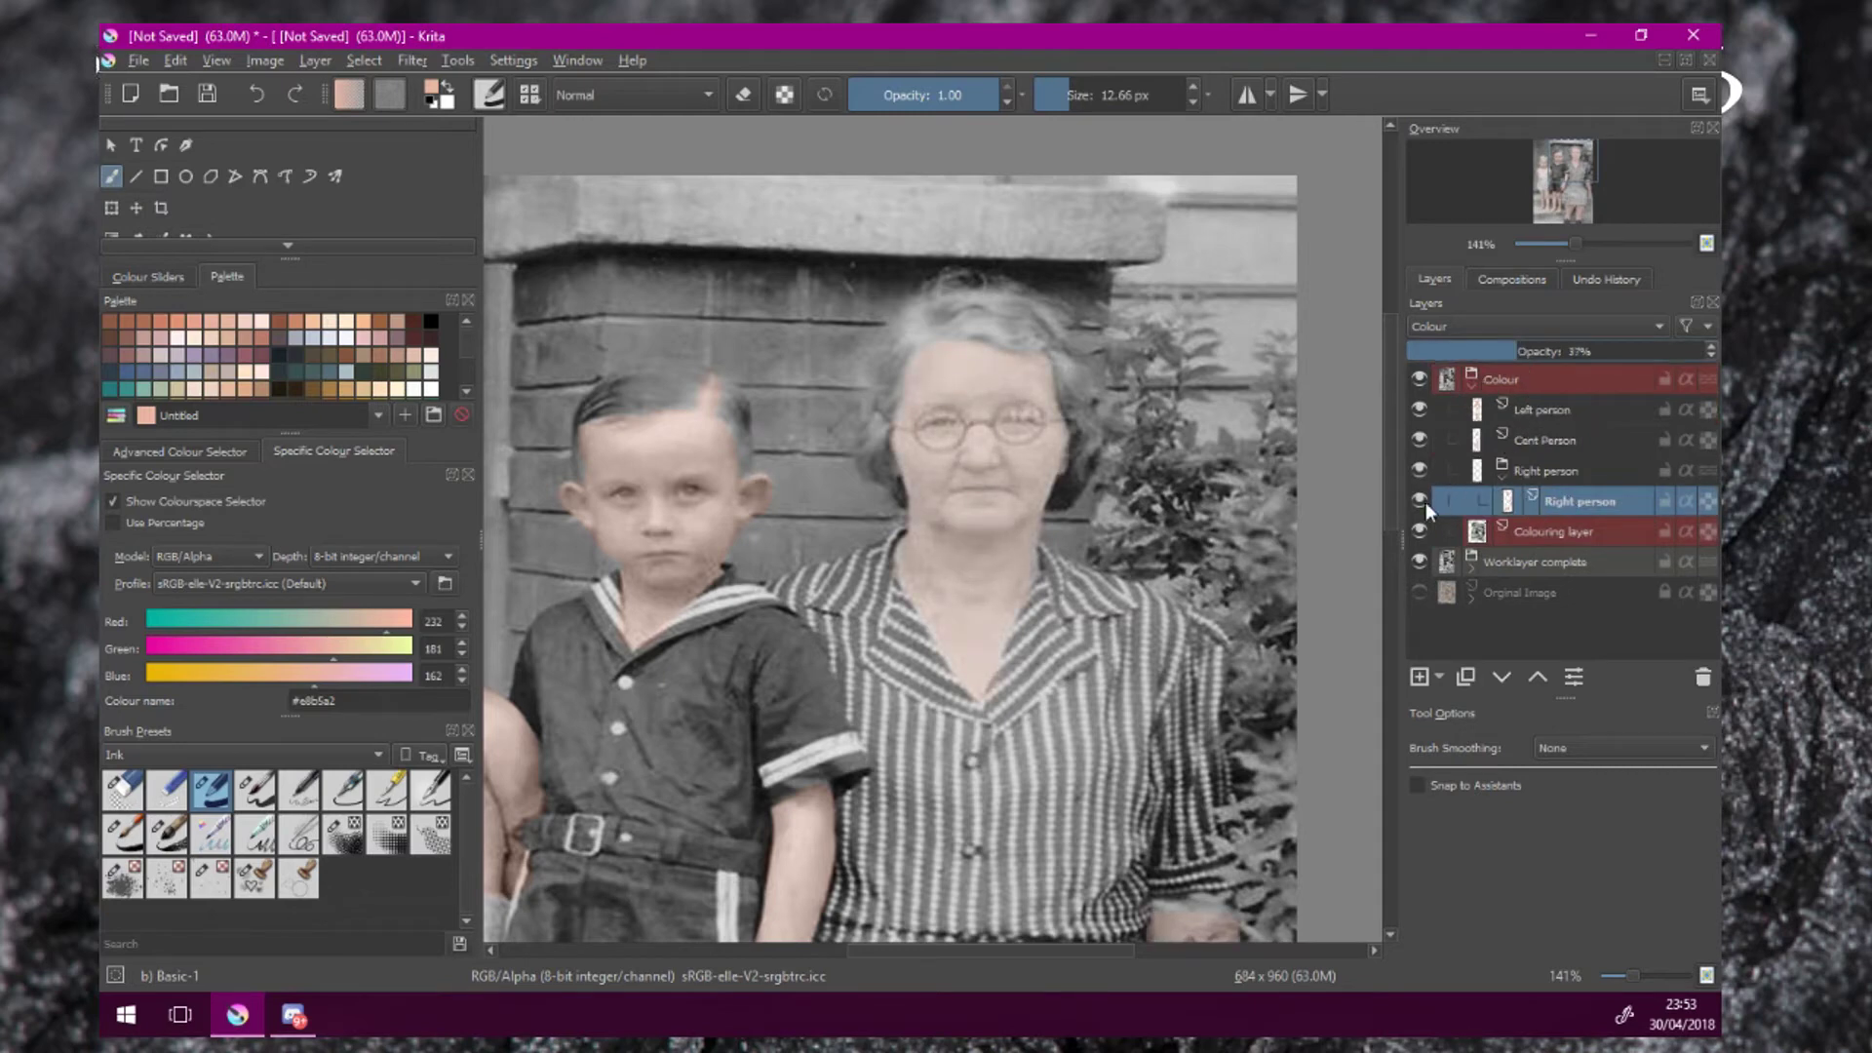
# Set the nested Right person layer's opacity to 100% and the Right person group's opacity to 39%.
pyautogui.click(1557, 474)
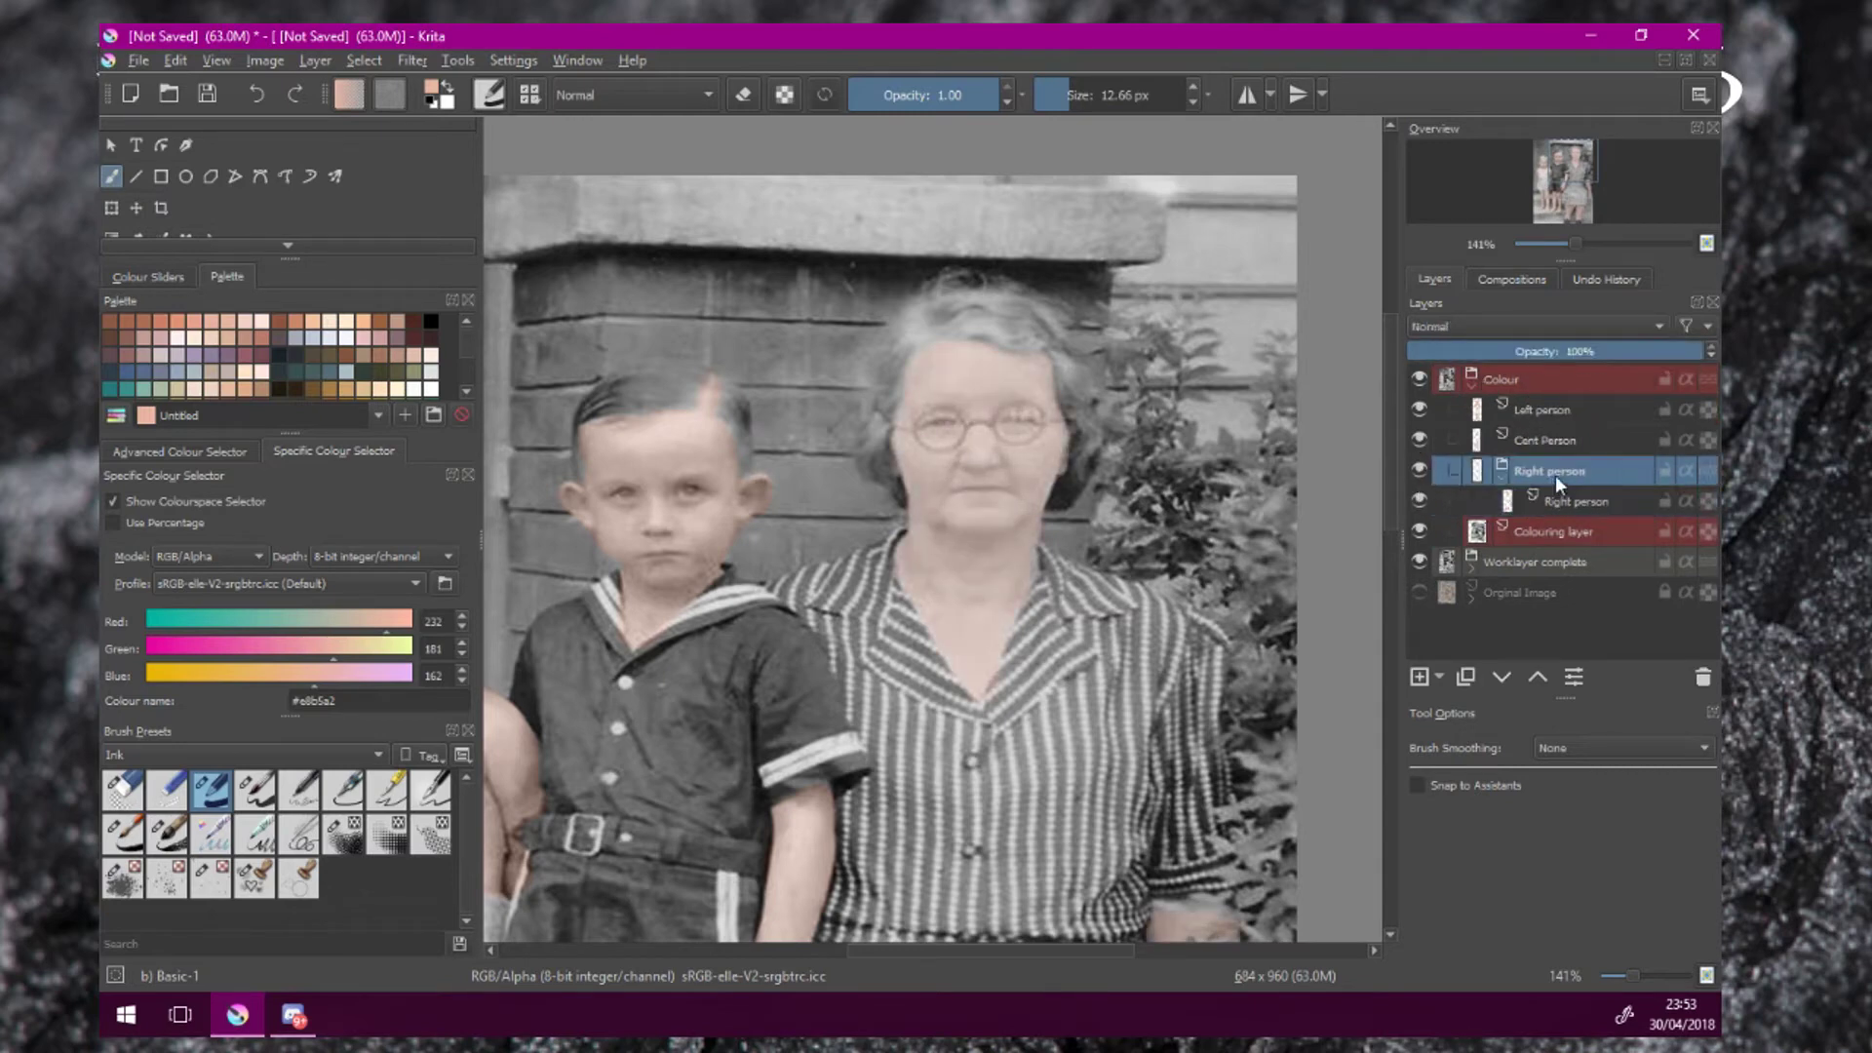
pyautogui.click(1552, 504)
pyautogui.moveTo(1541, 352); pyautogui.dragTo(1719, 348)
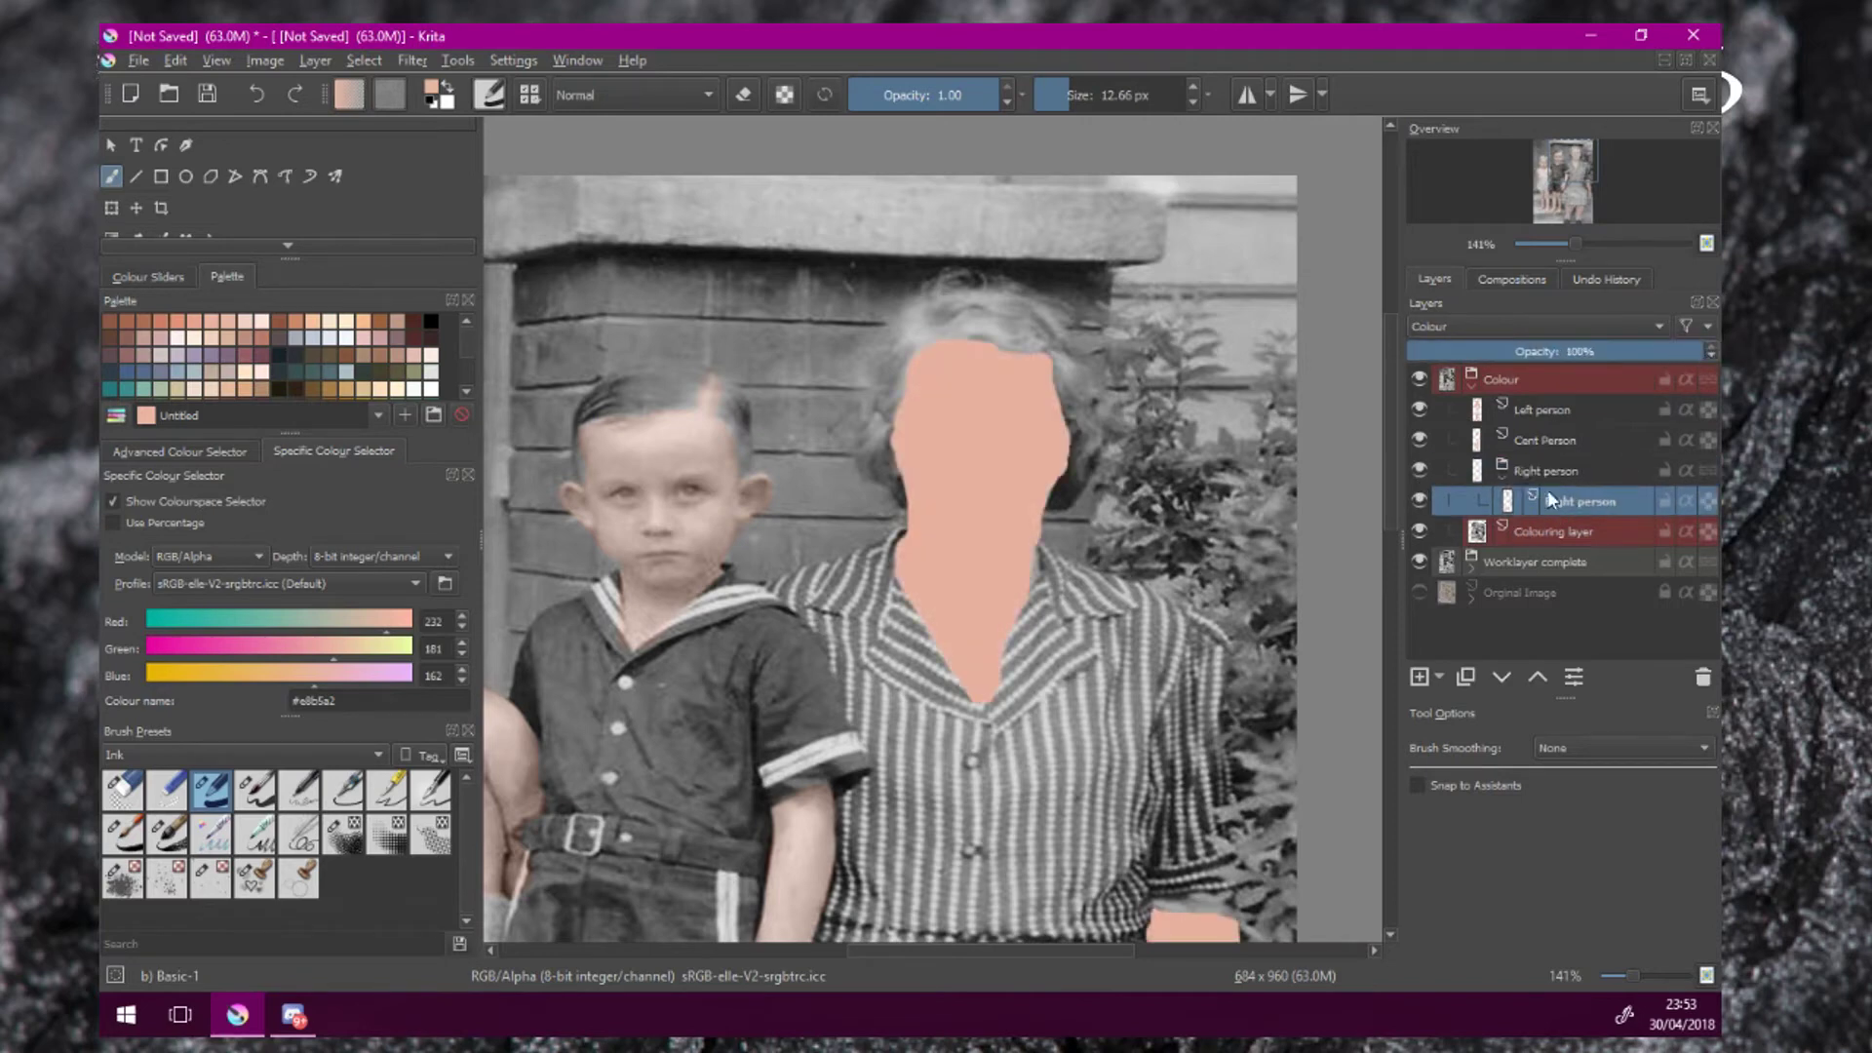
pyautogui.click(1571, 472)
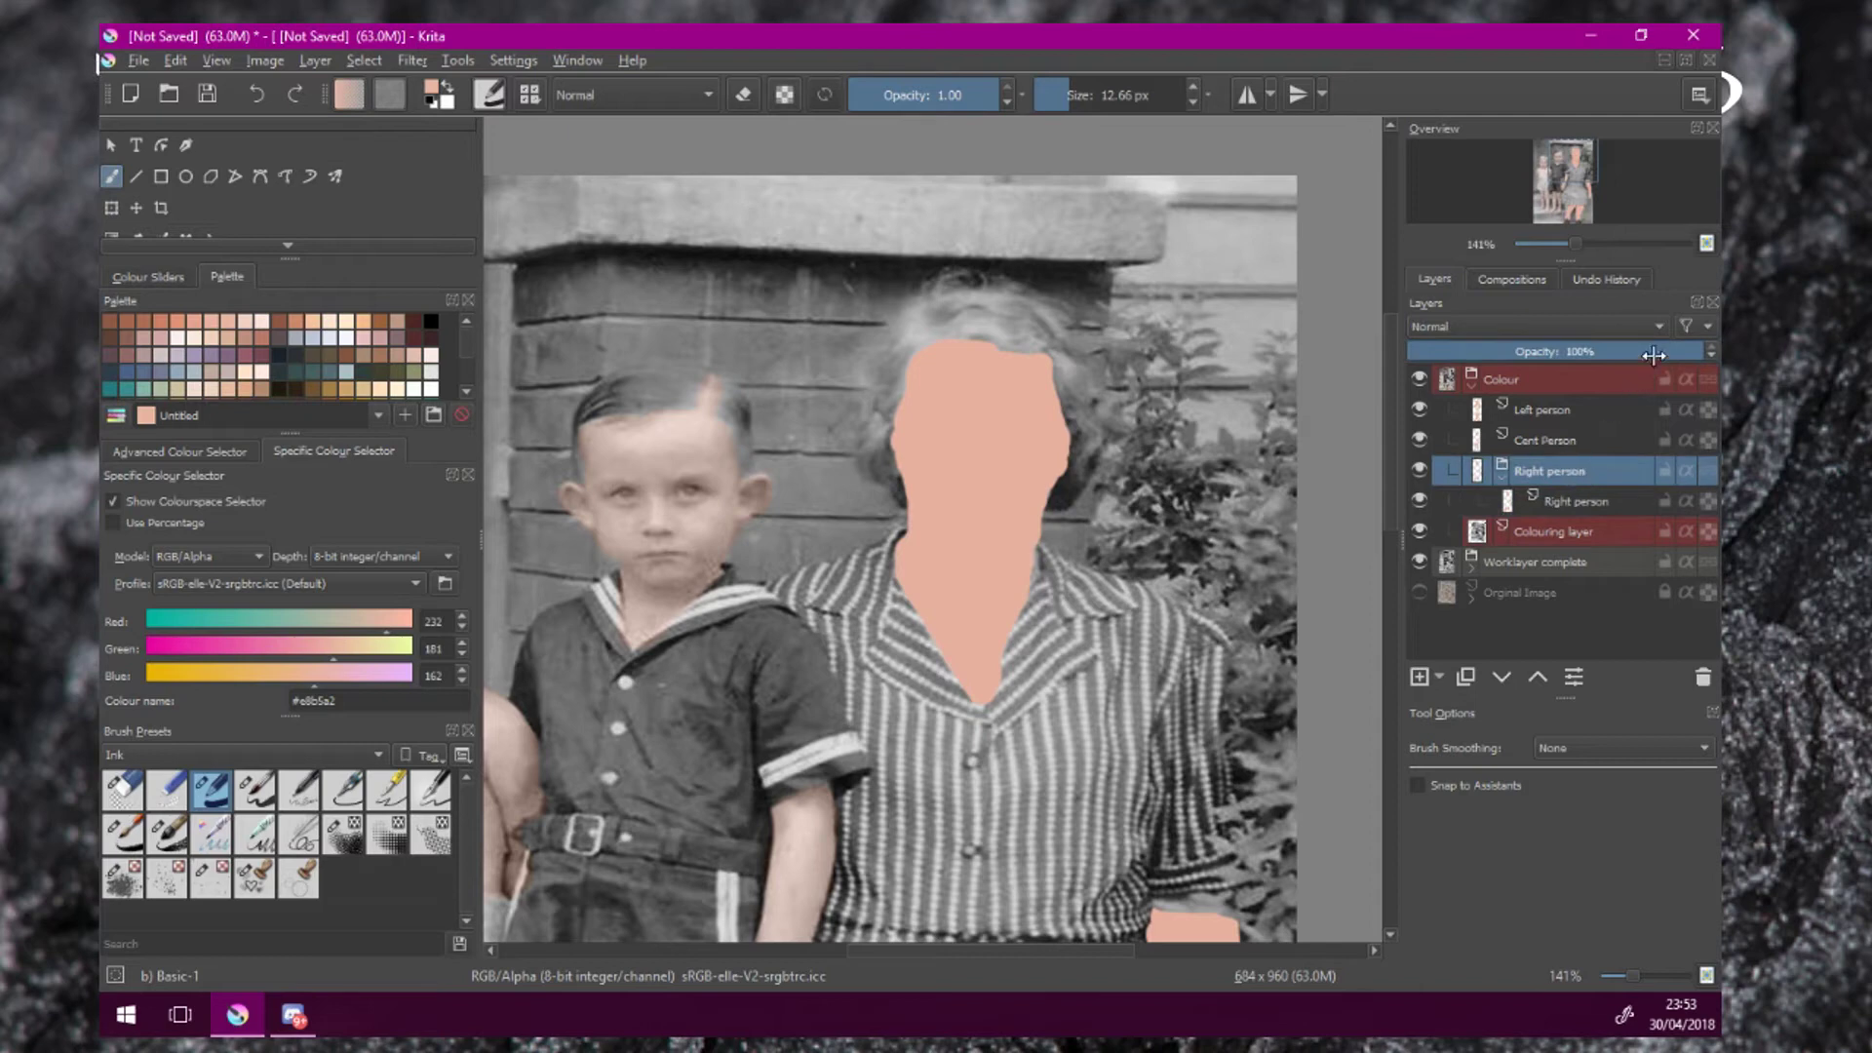
pyautogui.moveTo(1654, 355); pyautogui.dragTo(1539, 366)
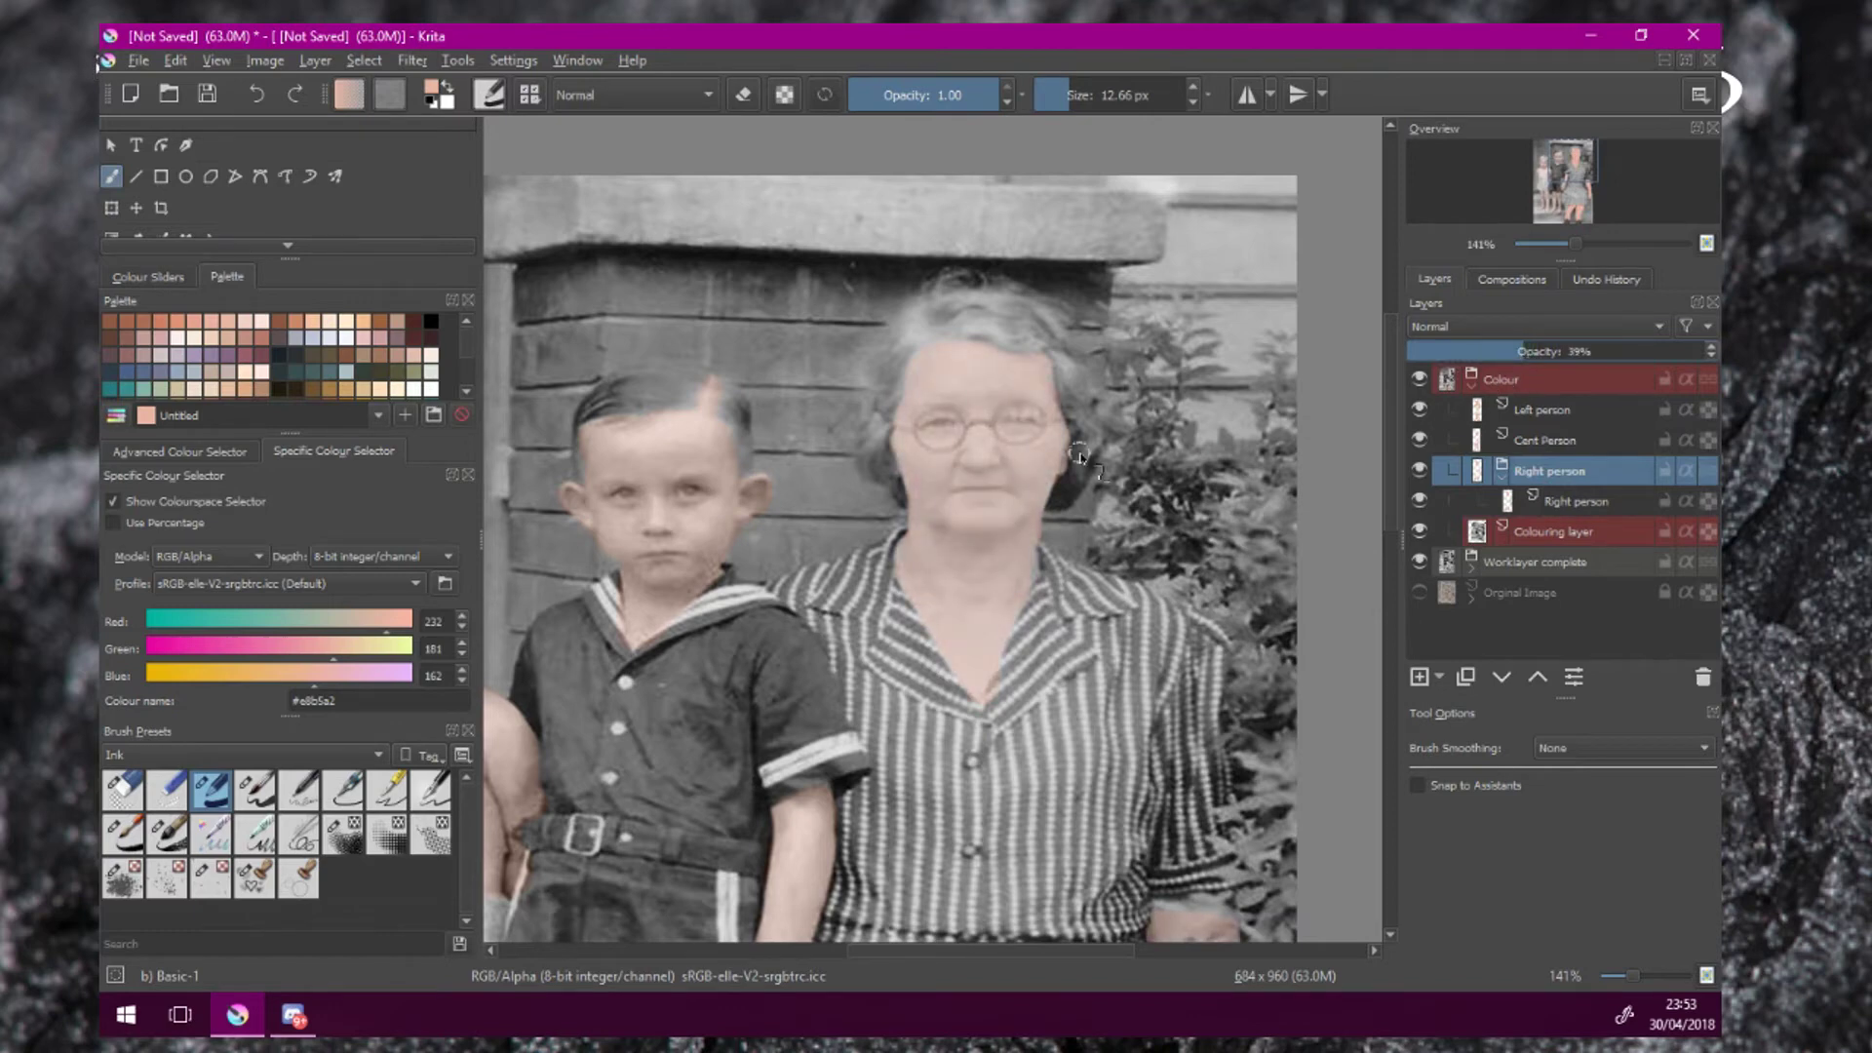
pyautogui.press('1')
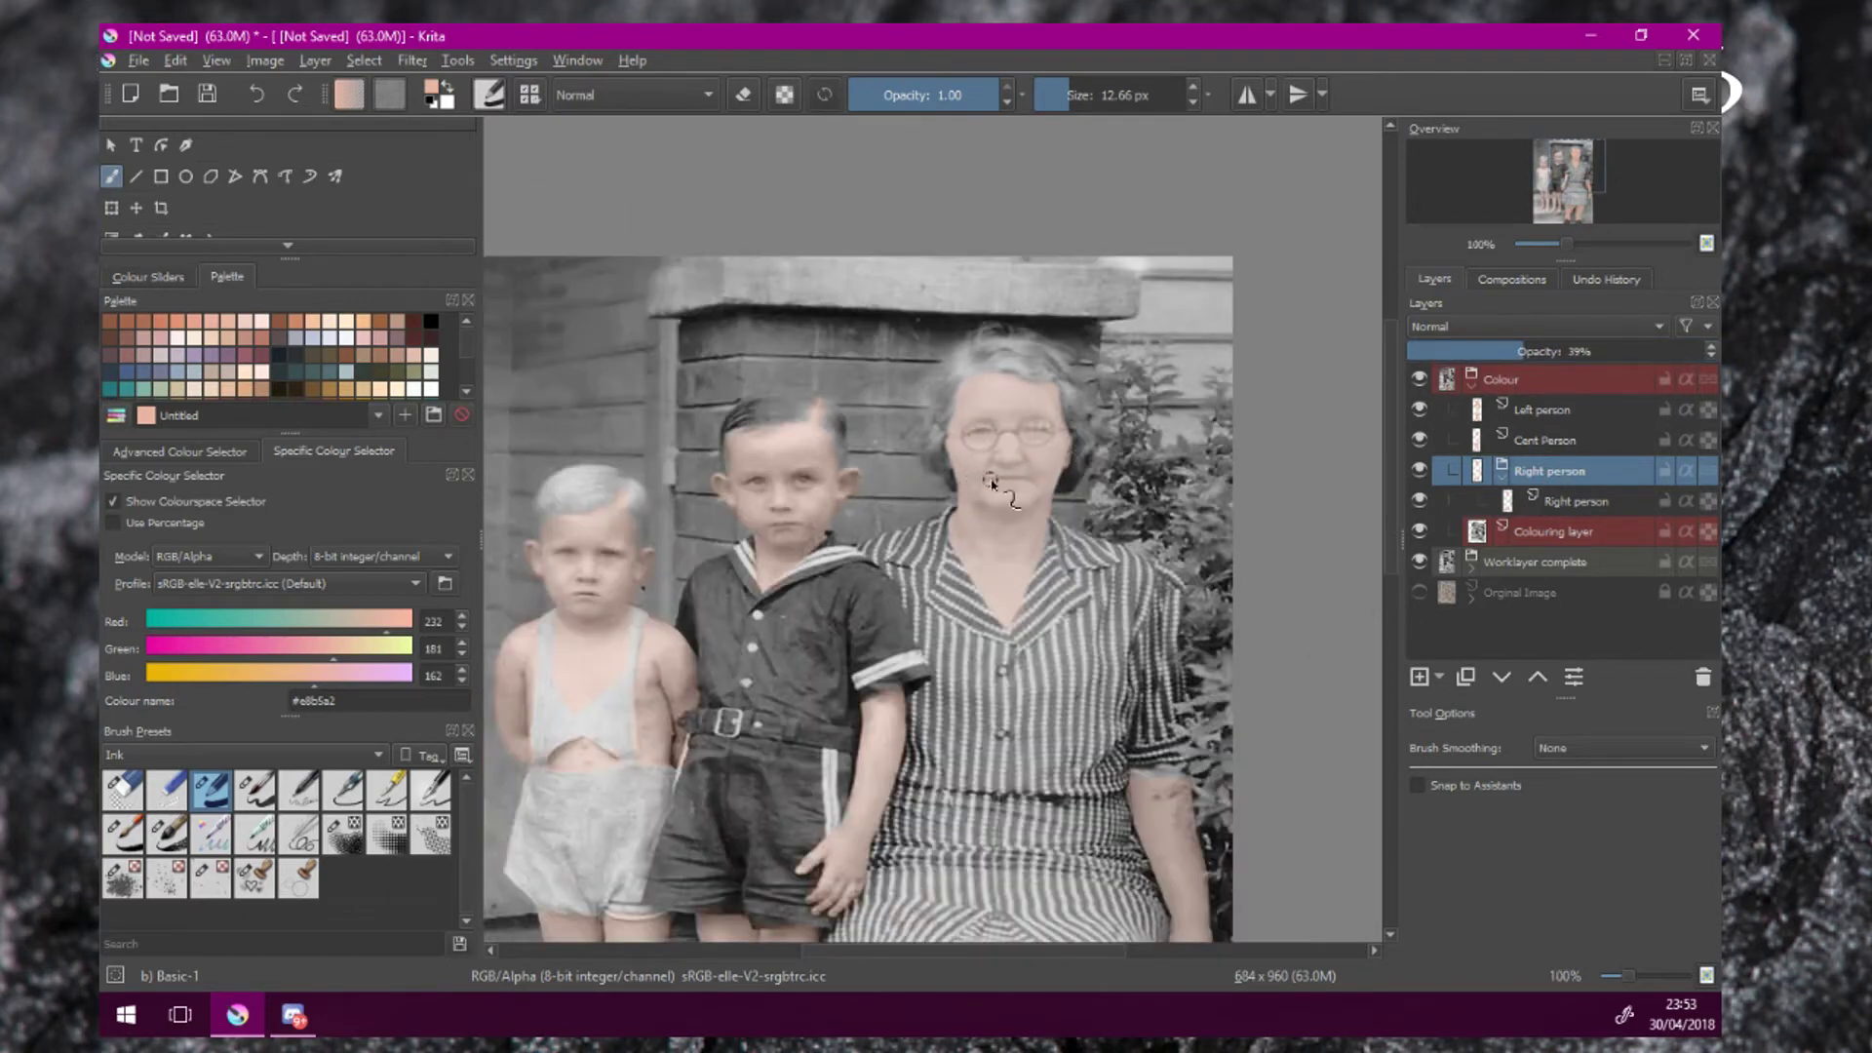
pyautogui.moveTo(991, 478); pyautogui.dragTo(1040, 456)
pyautogui.click(1501, 478)
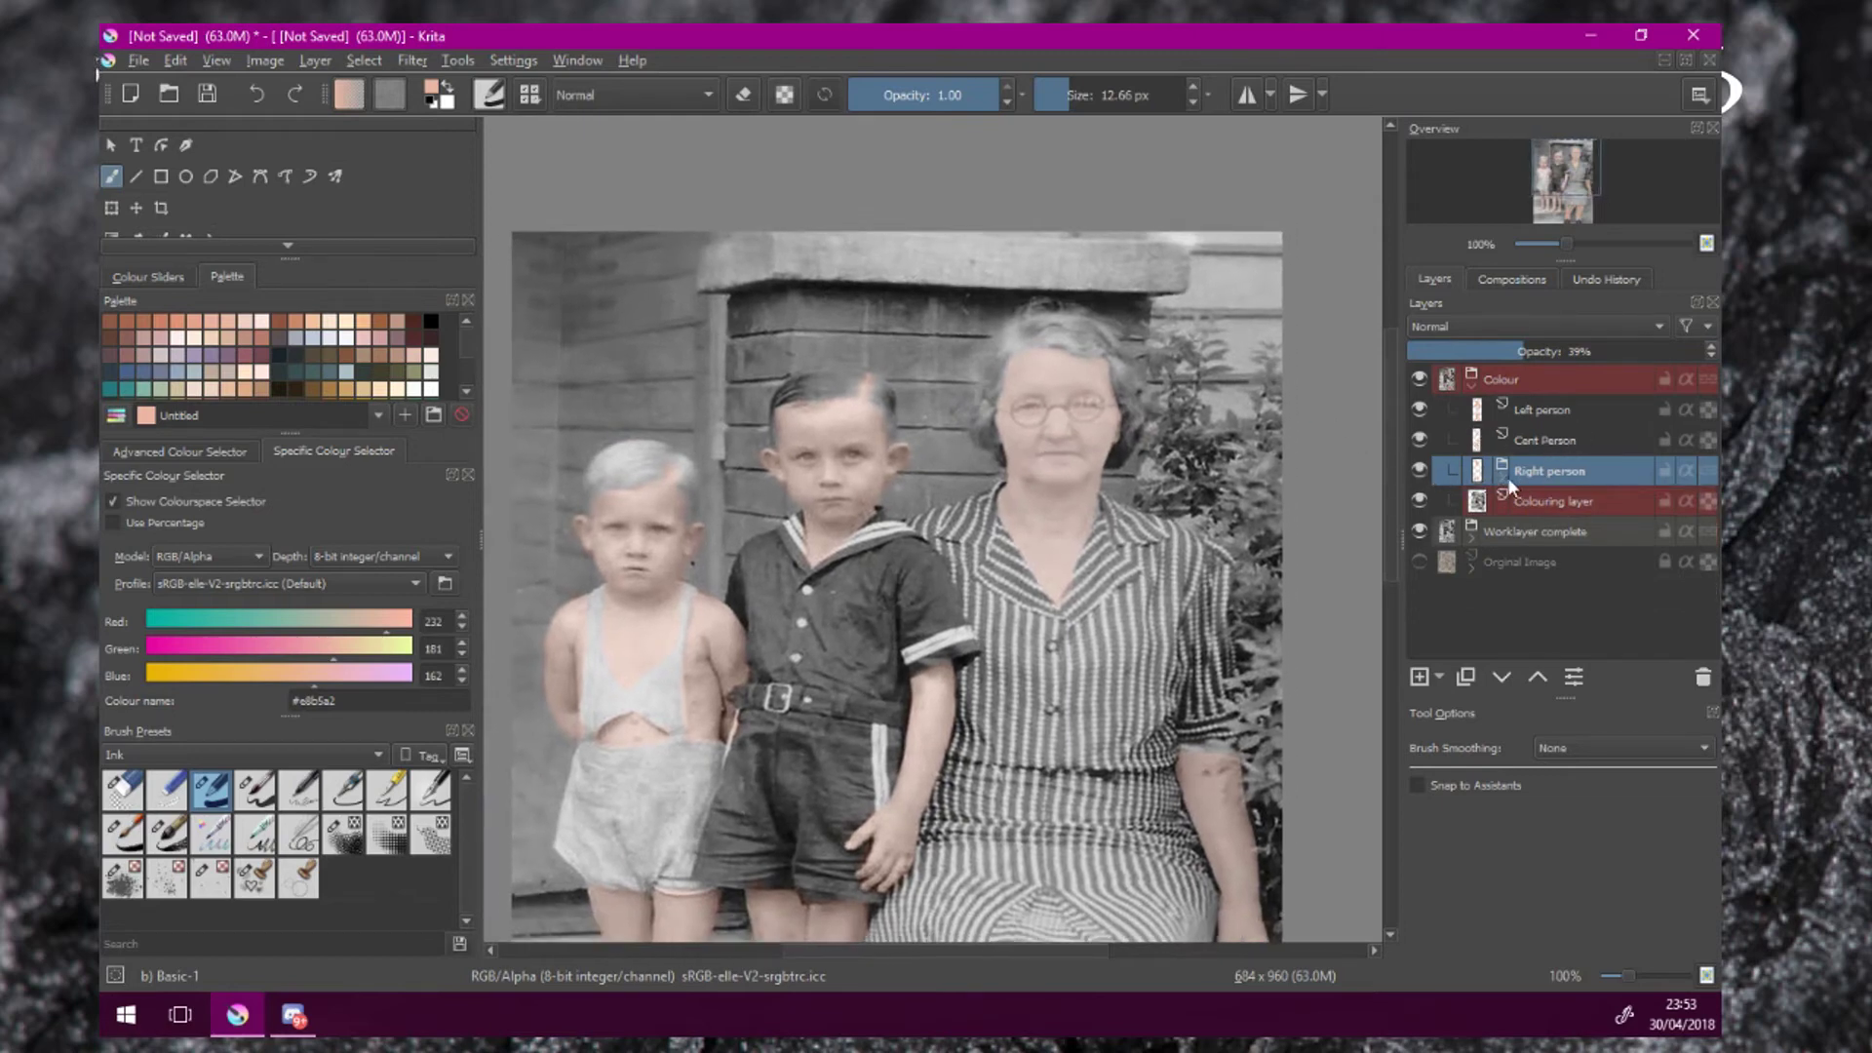
pyautogui.click(1502, 478)
pyautogui.moveTo(1228, 520); pyautogui.dragTo(1210, 366)
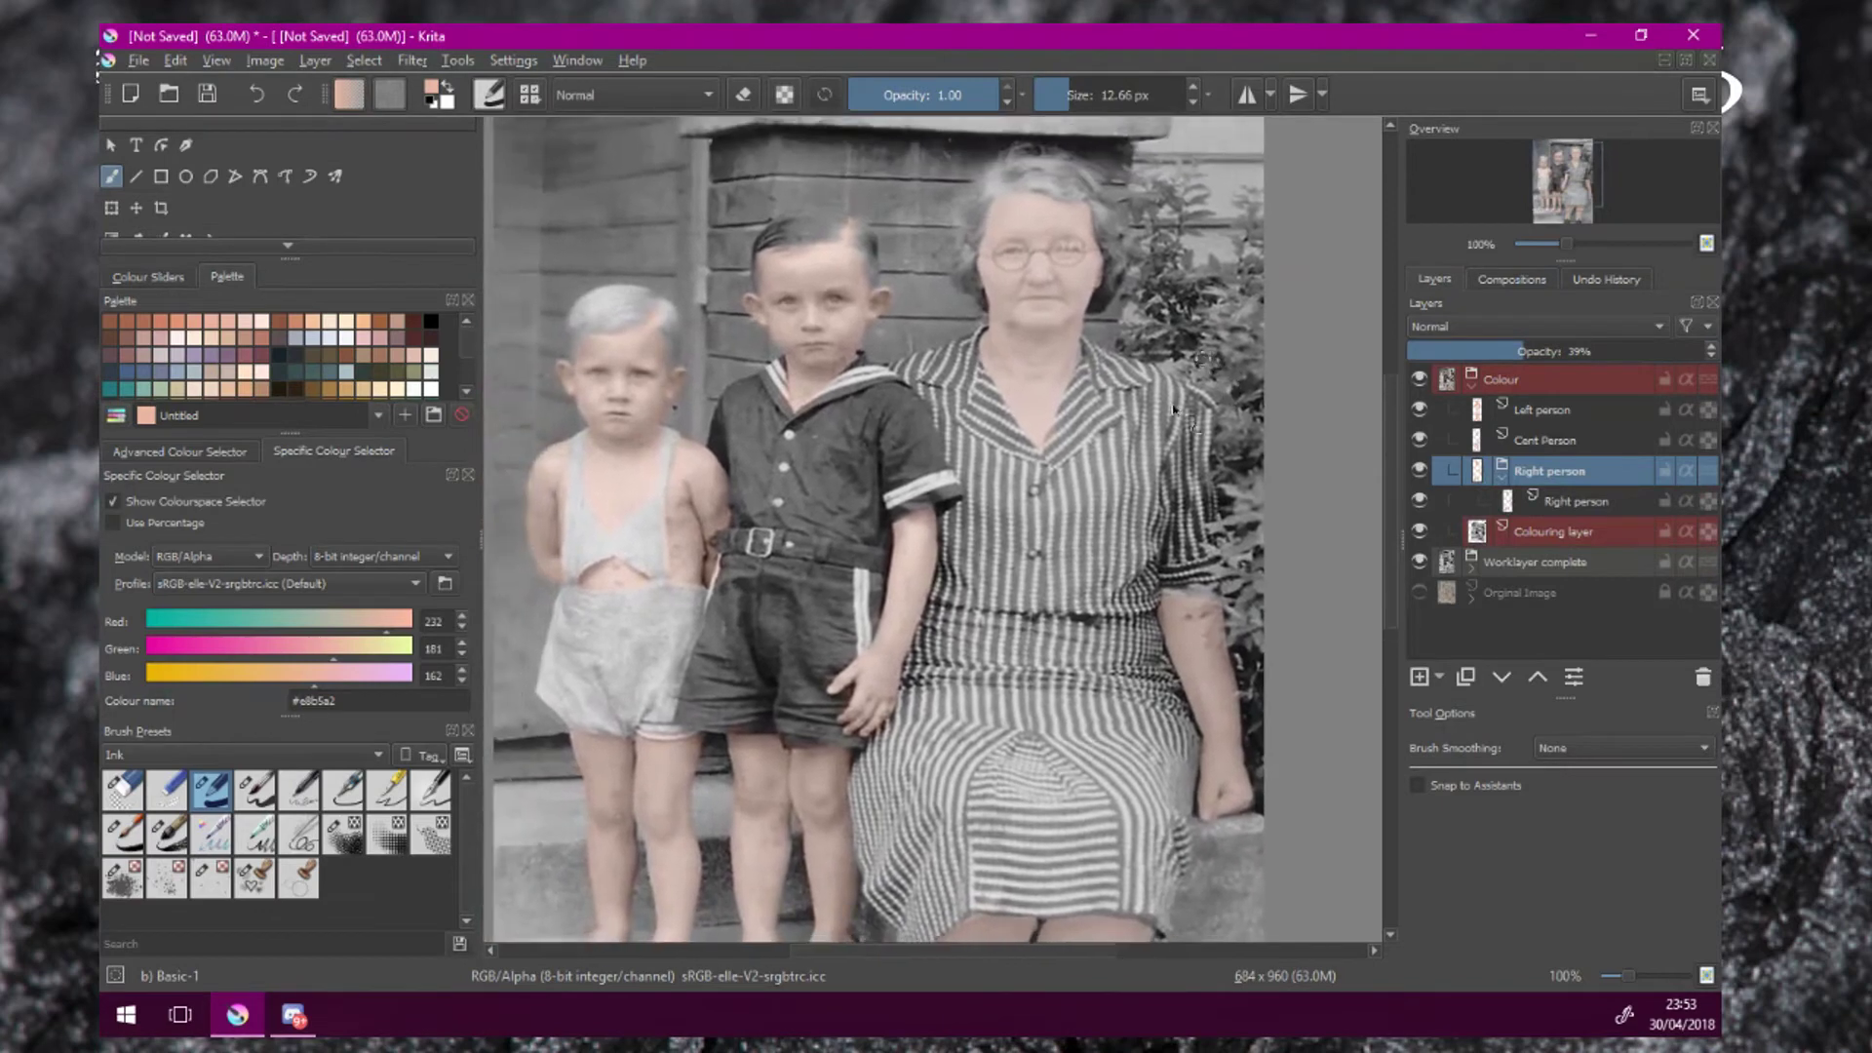
pyautogui.scroll(-1, 1043, 445)
pyautogui.scroll(1, 1043, 446)
# Add a group layer named "Center person" above the Cent Person layer and move that layer into it.
pyautogui.click(1550, 442)
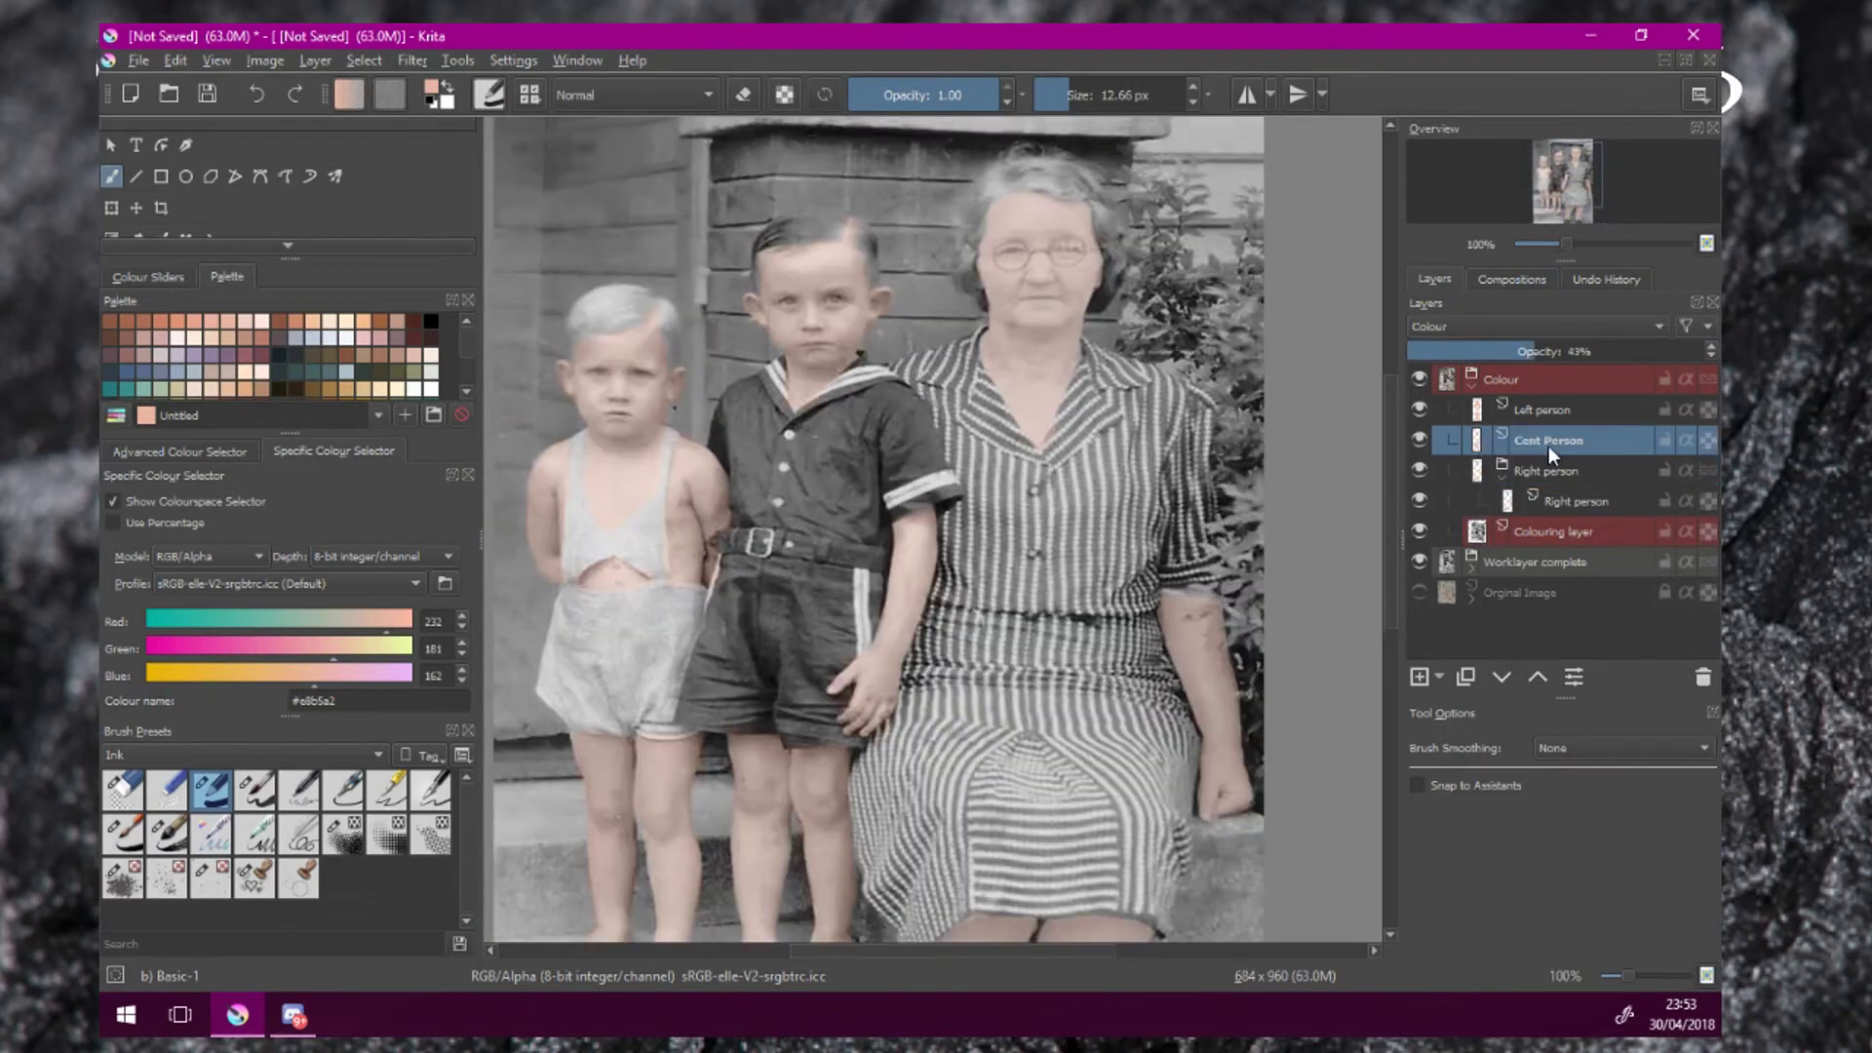
pyautogui.click(1441, 677)
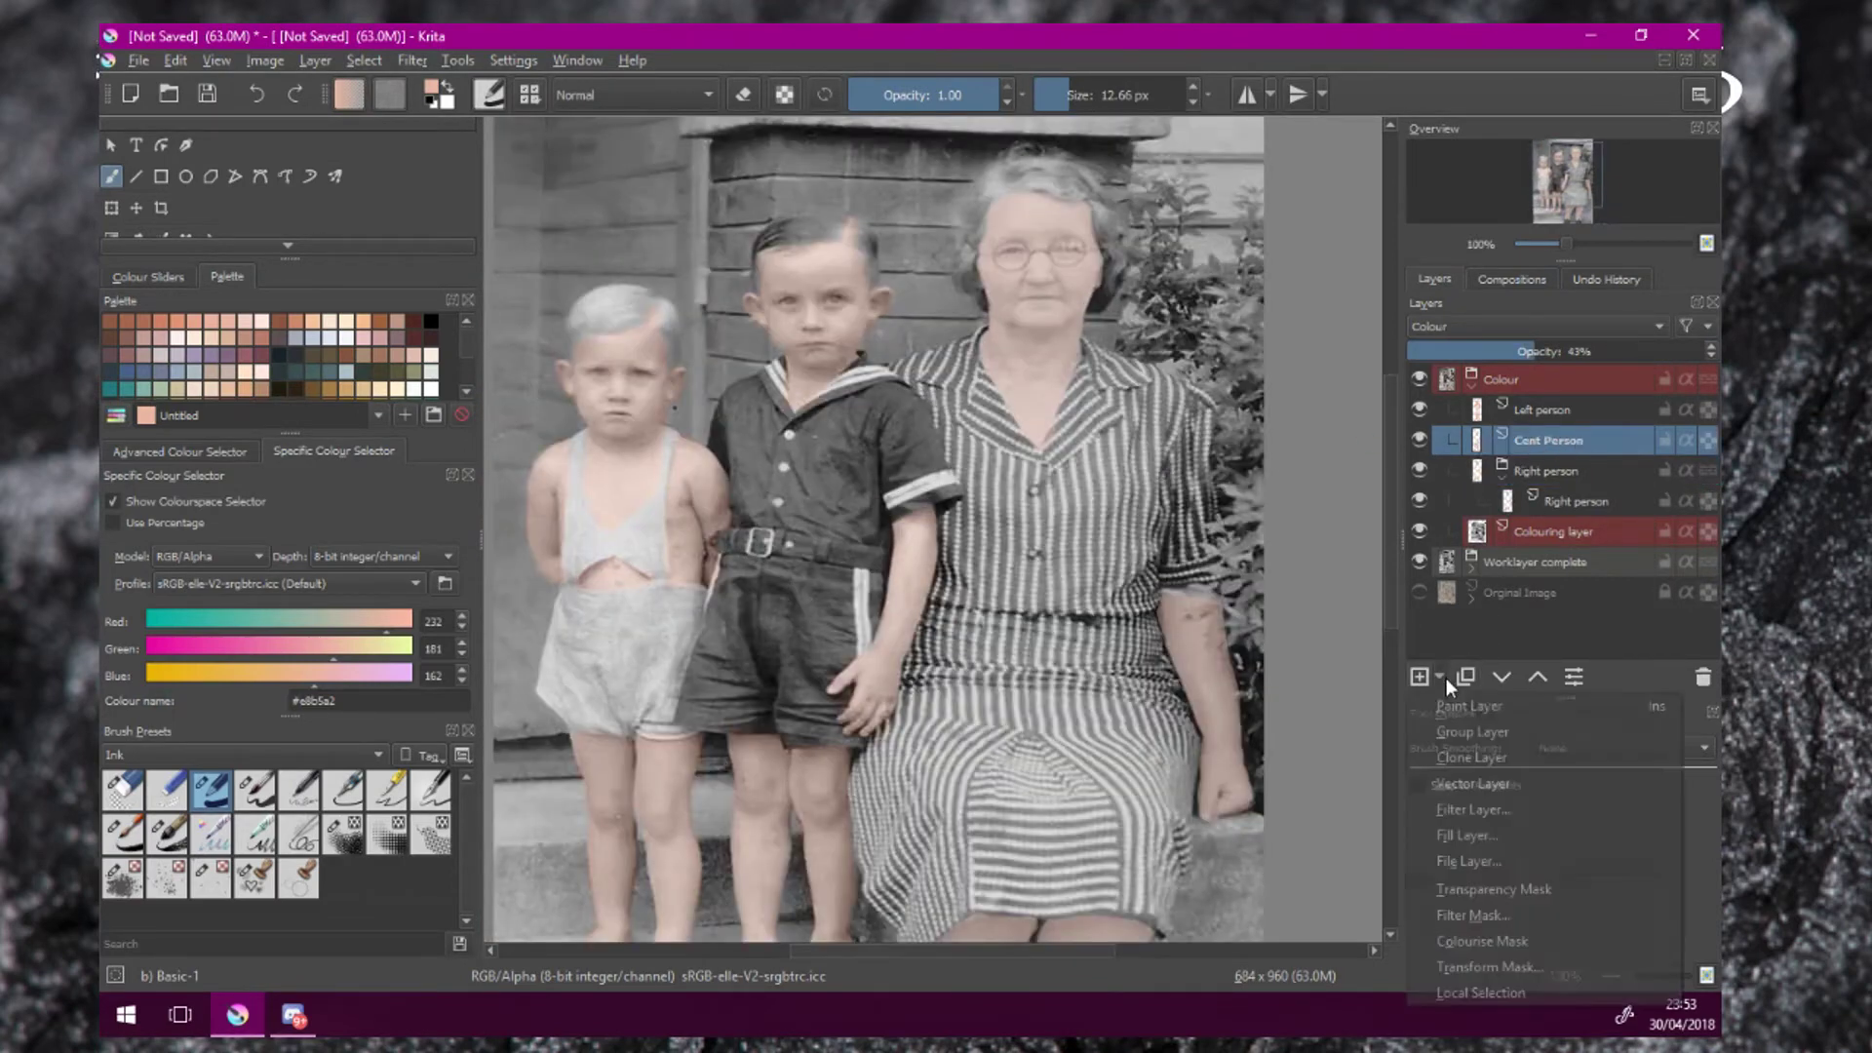
pyautogui.click(1443, 733)
pyautogui.doubleClick(1527, 441)
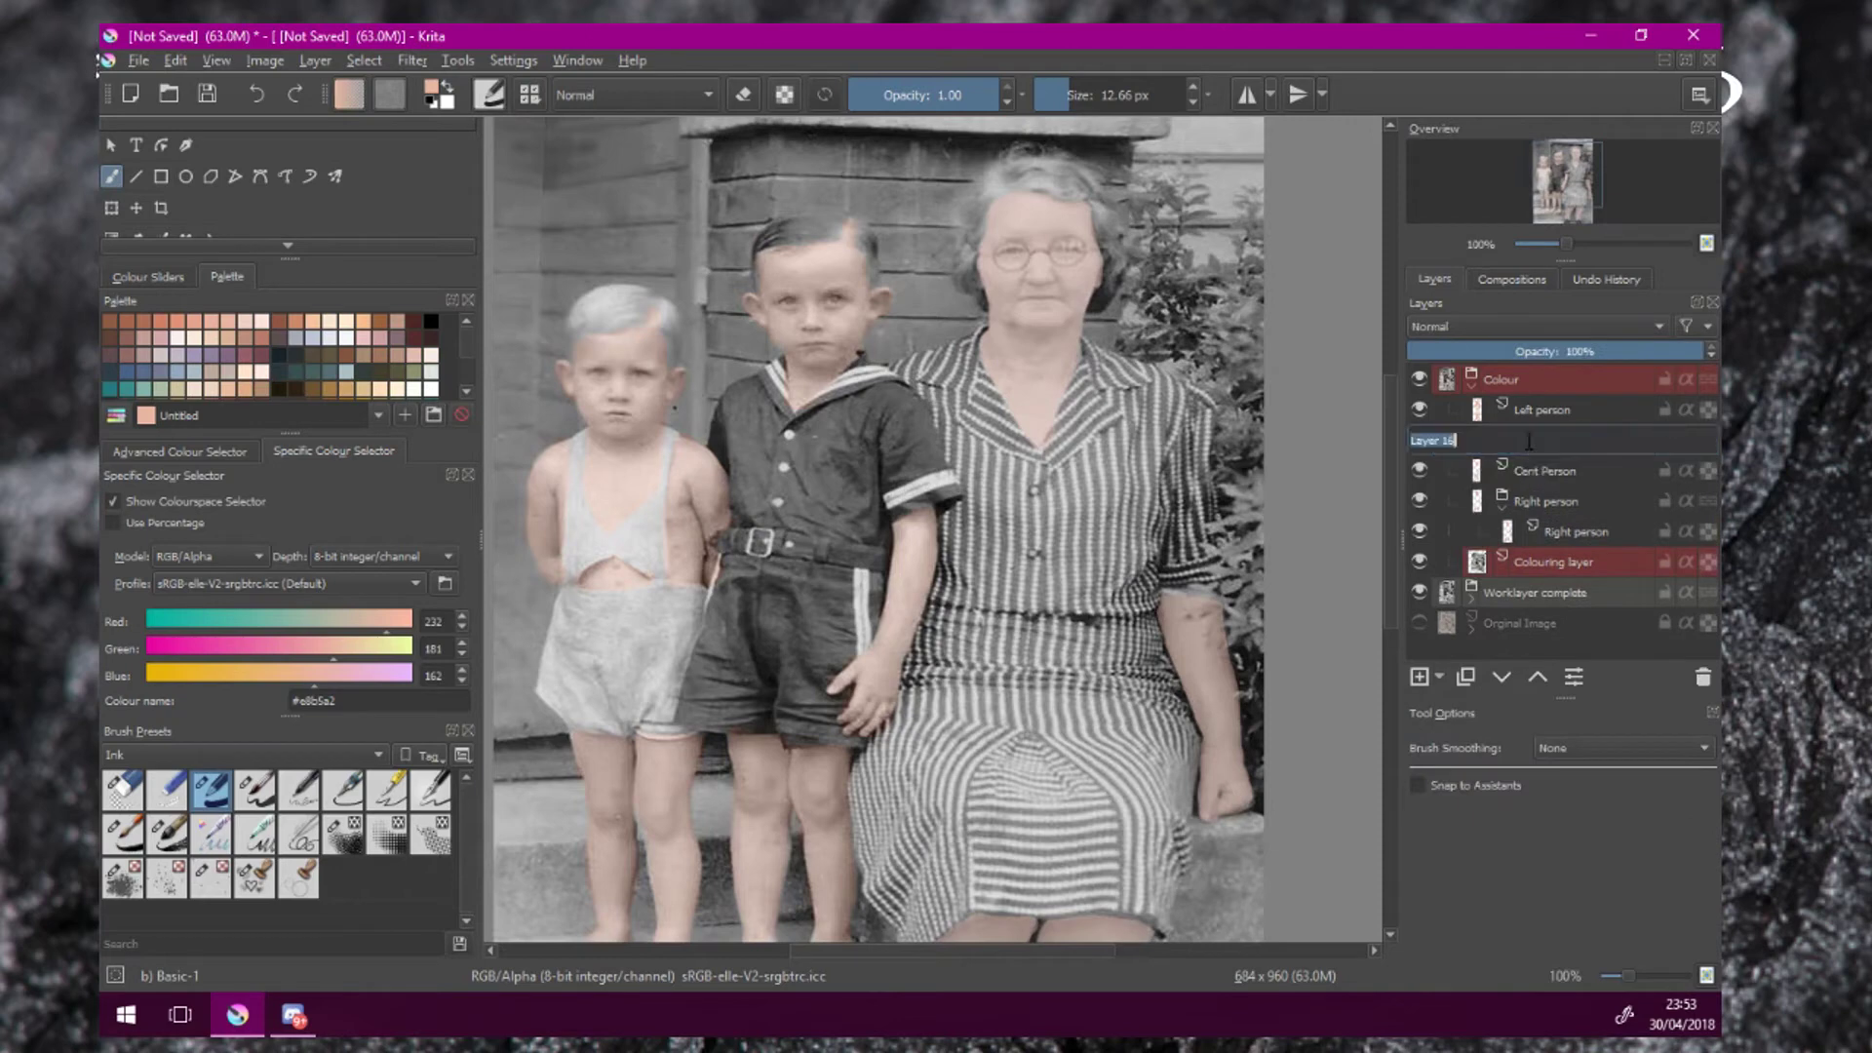
pyautogui.write('c')
pyautogui.press('Return')
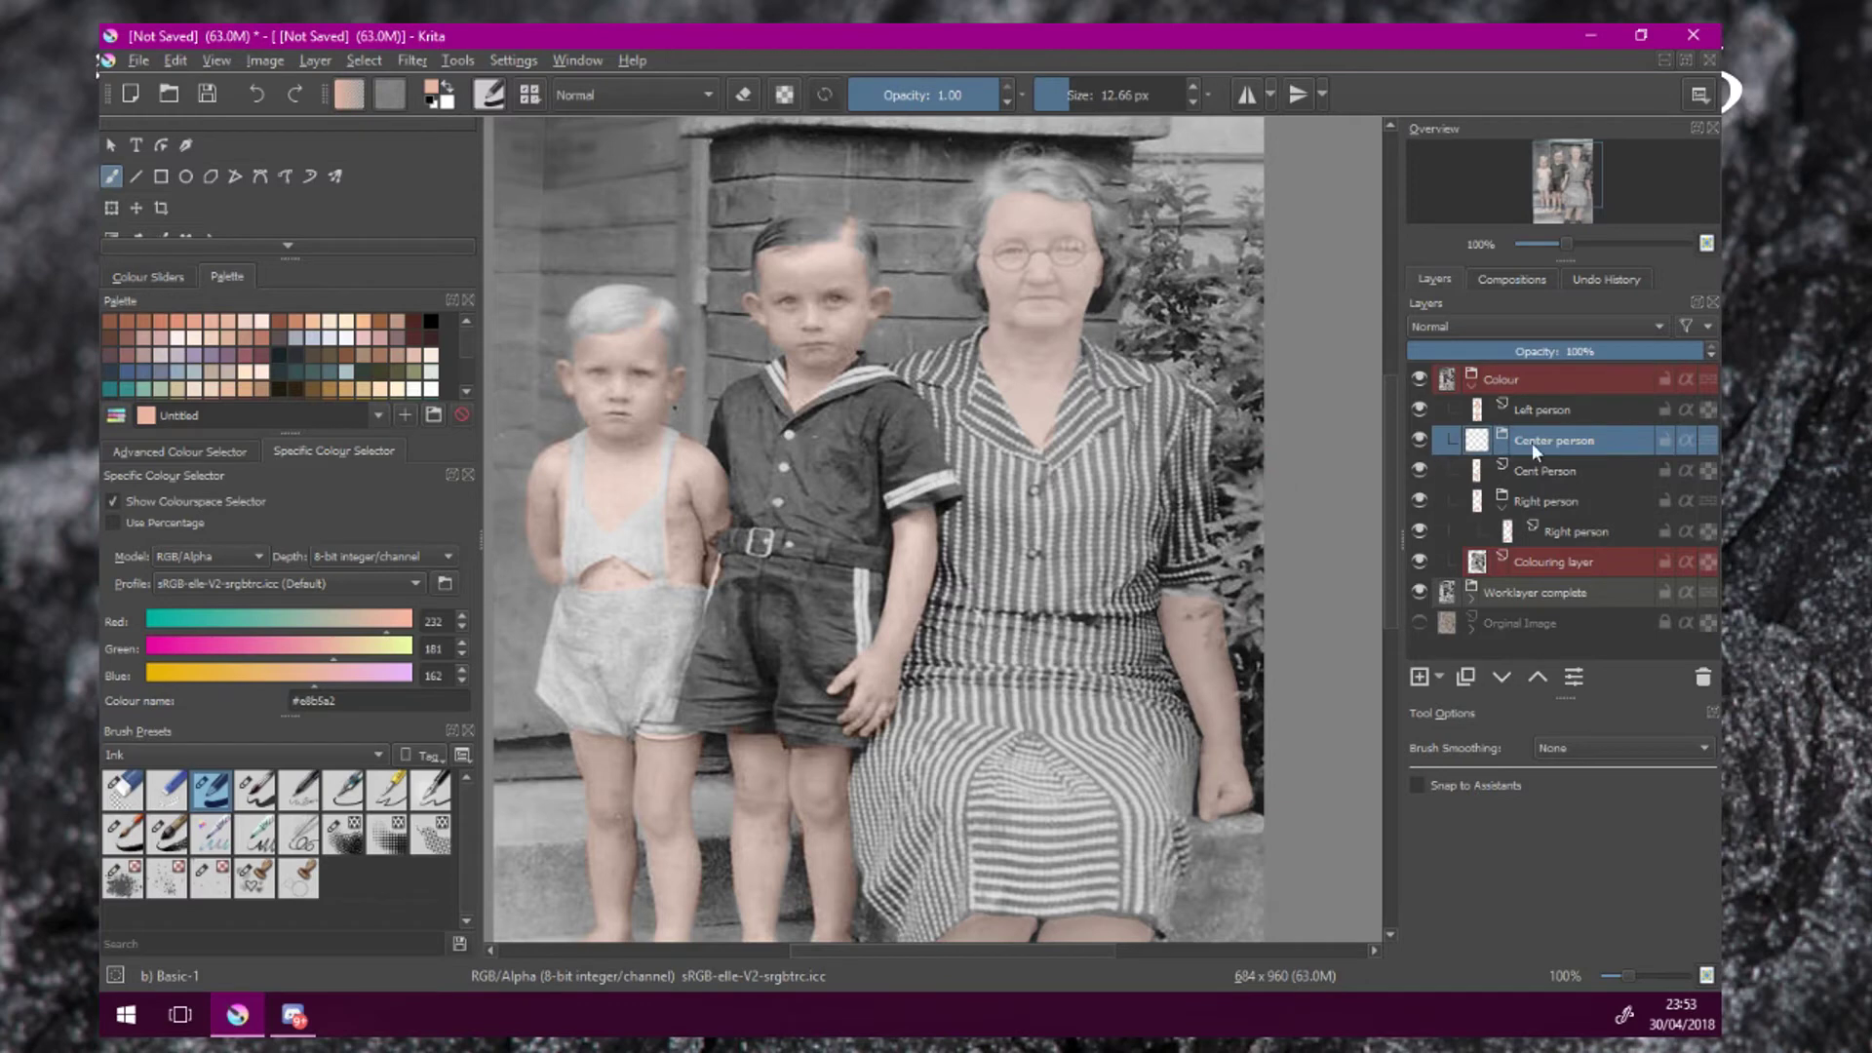
pyautogui.moveTo(1540, 466); pyautogui.dragTo(1577, 443)
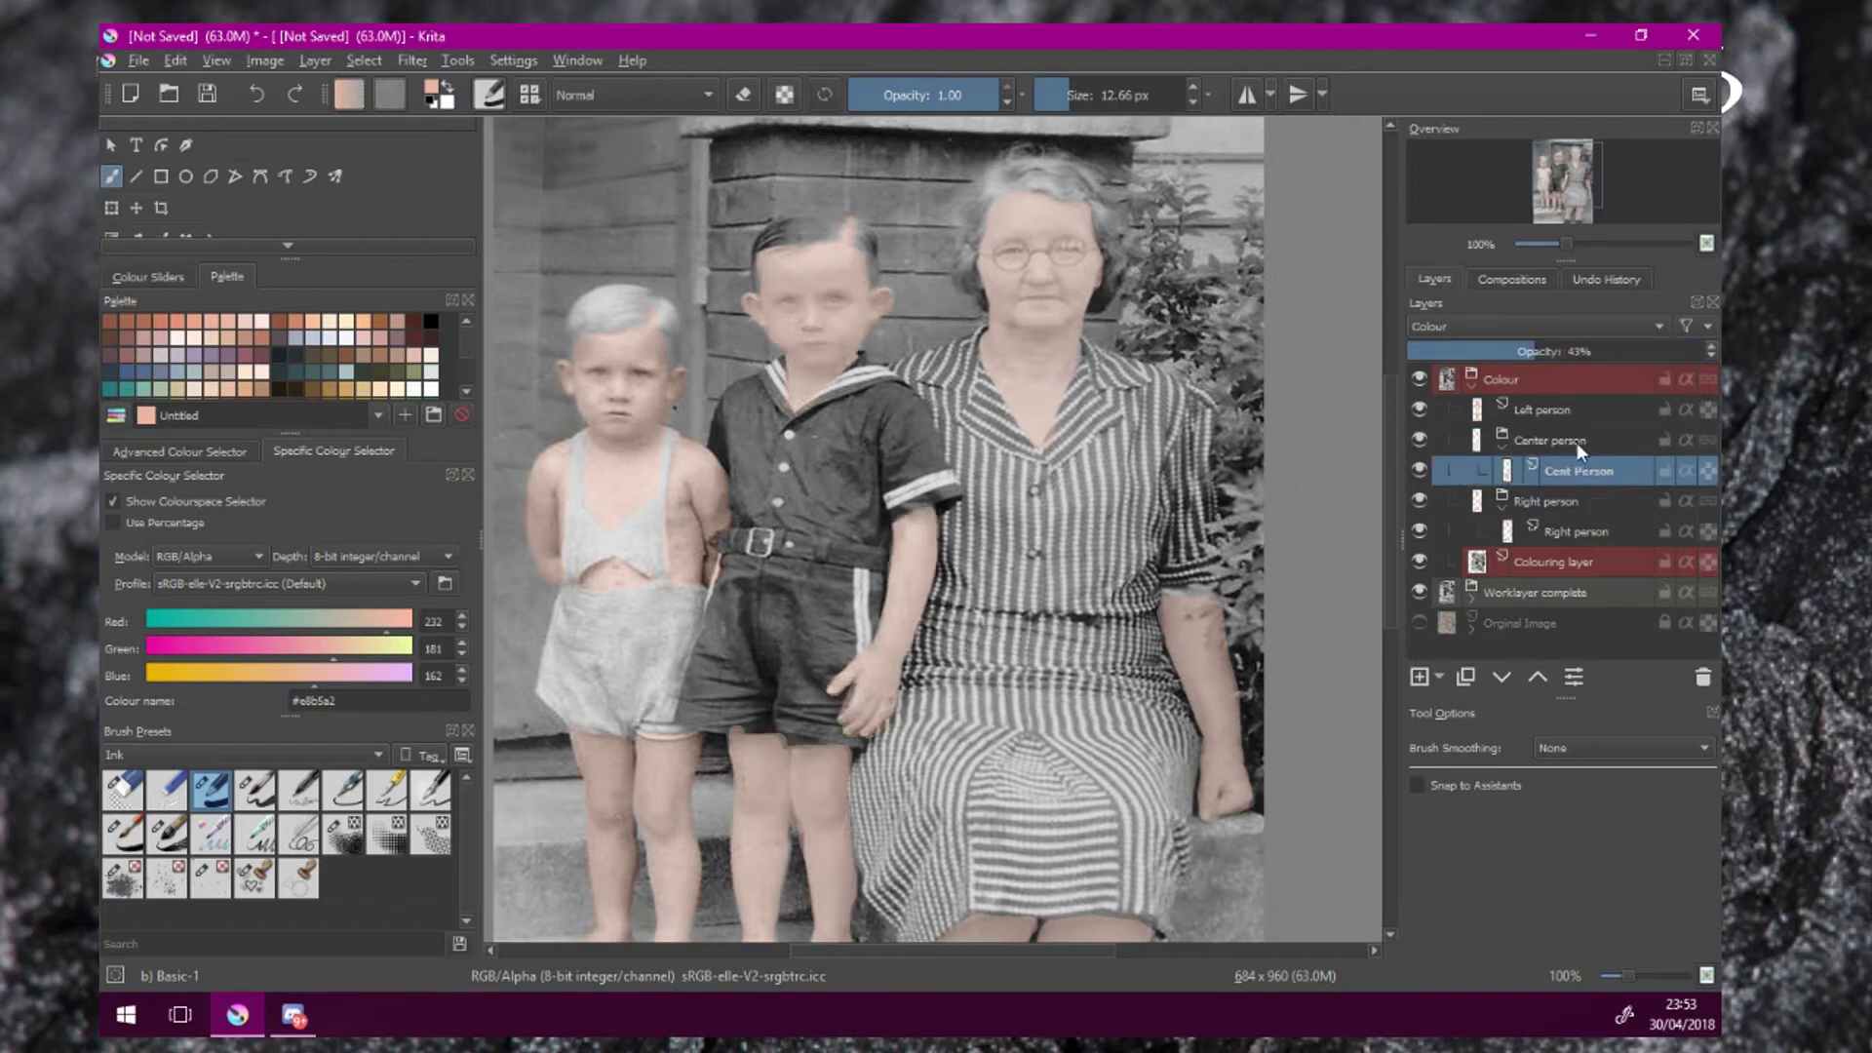
pyautogui.click(1504, 447)
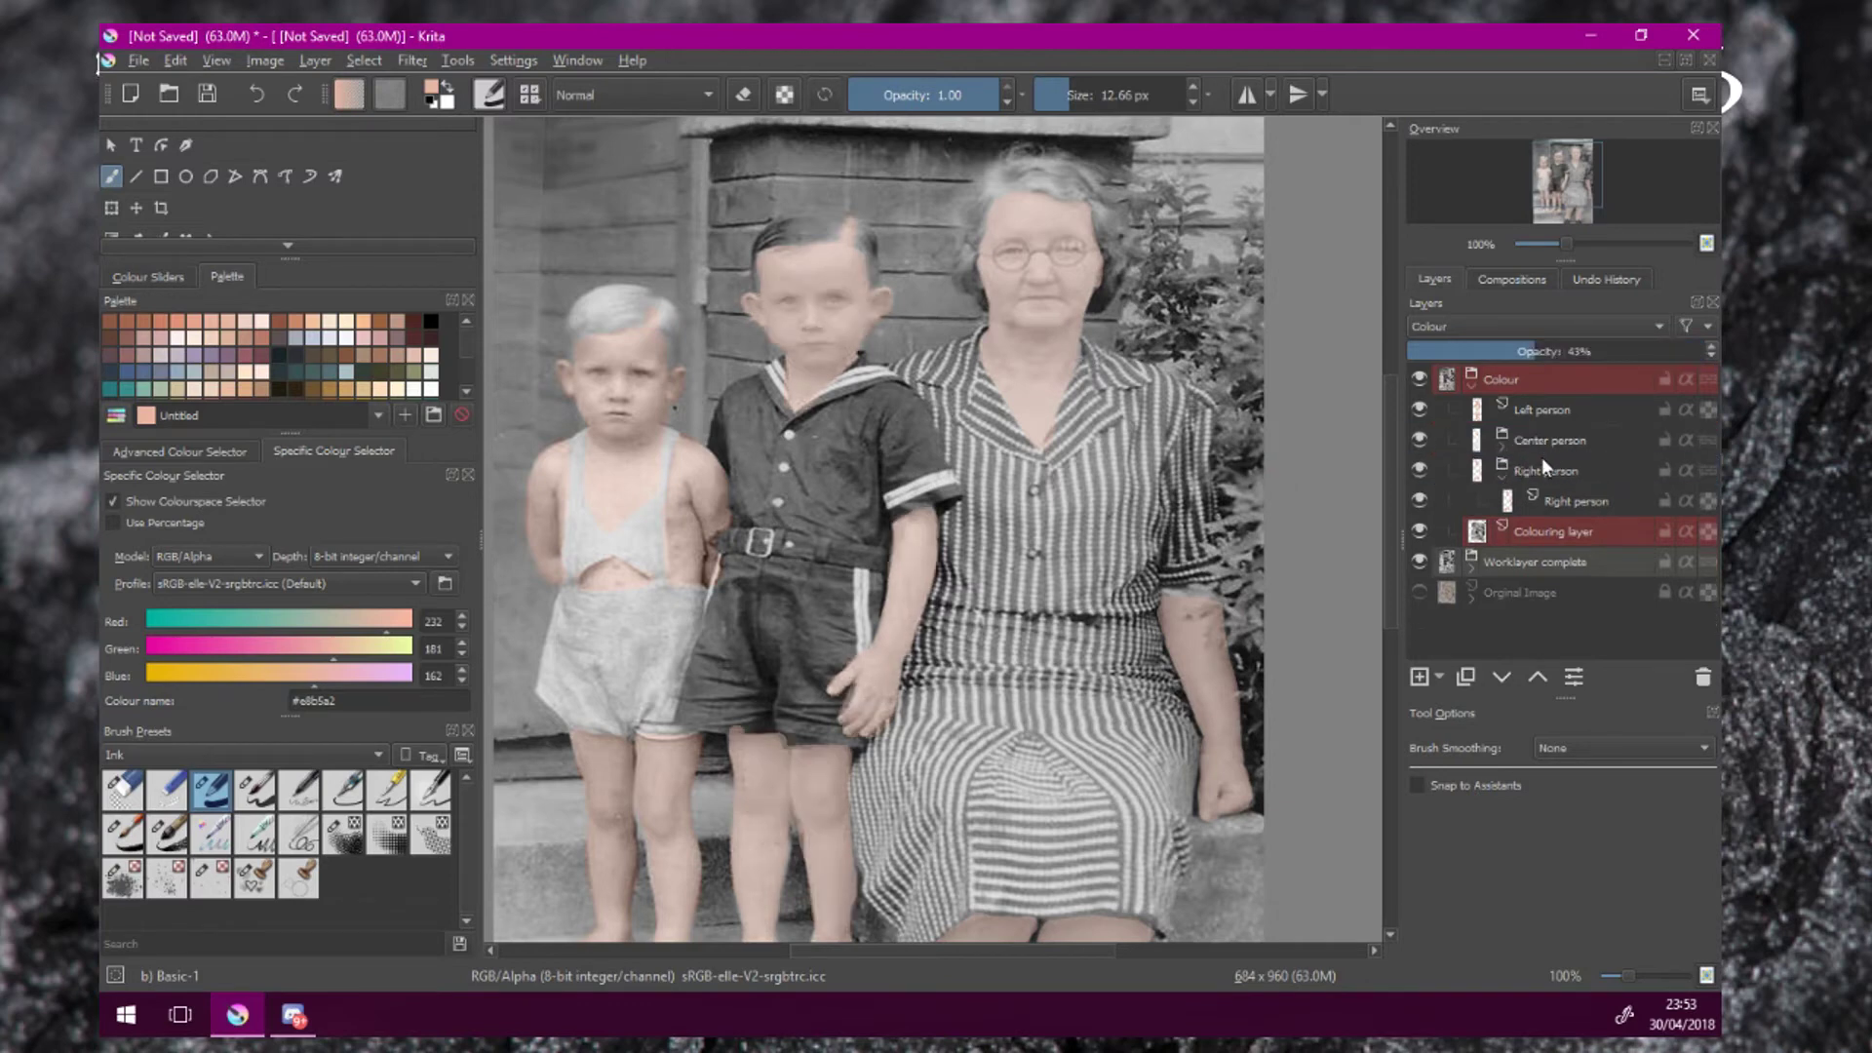
pyautogui.click(1508, 449)
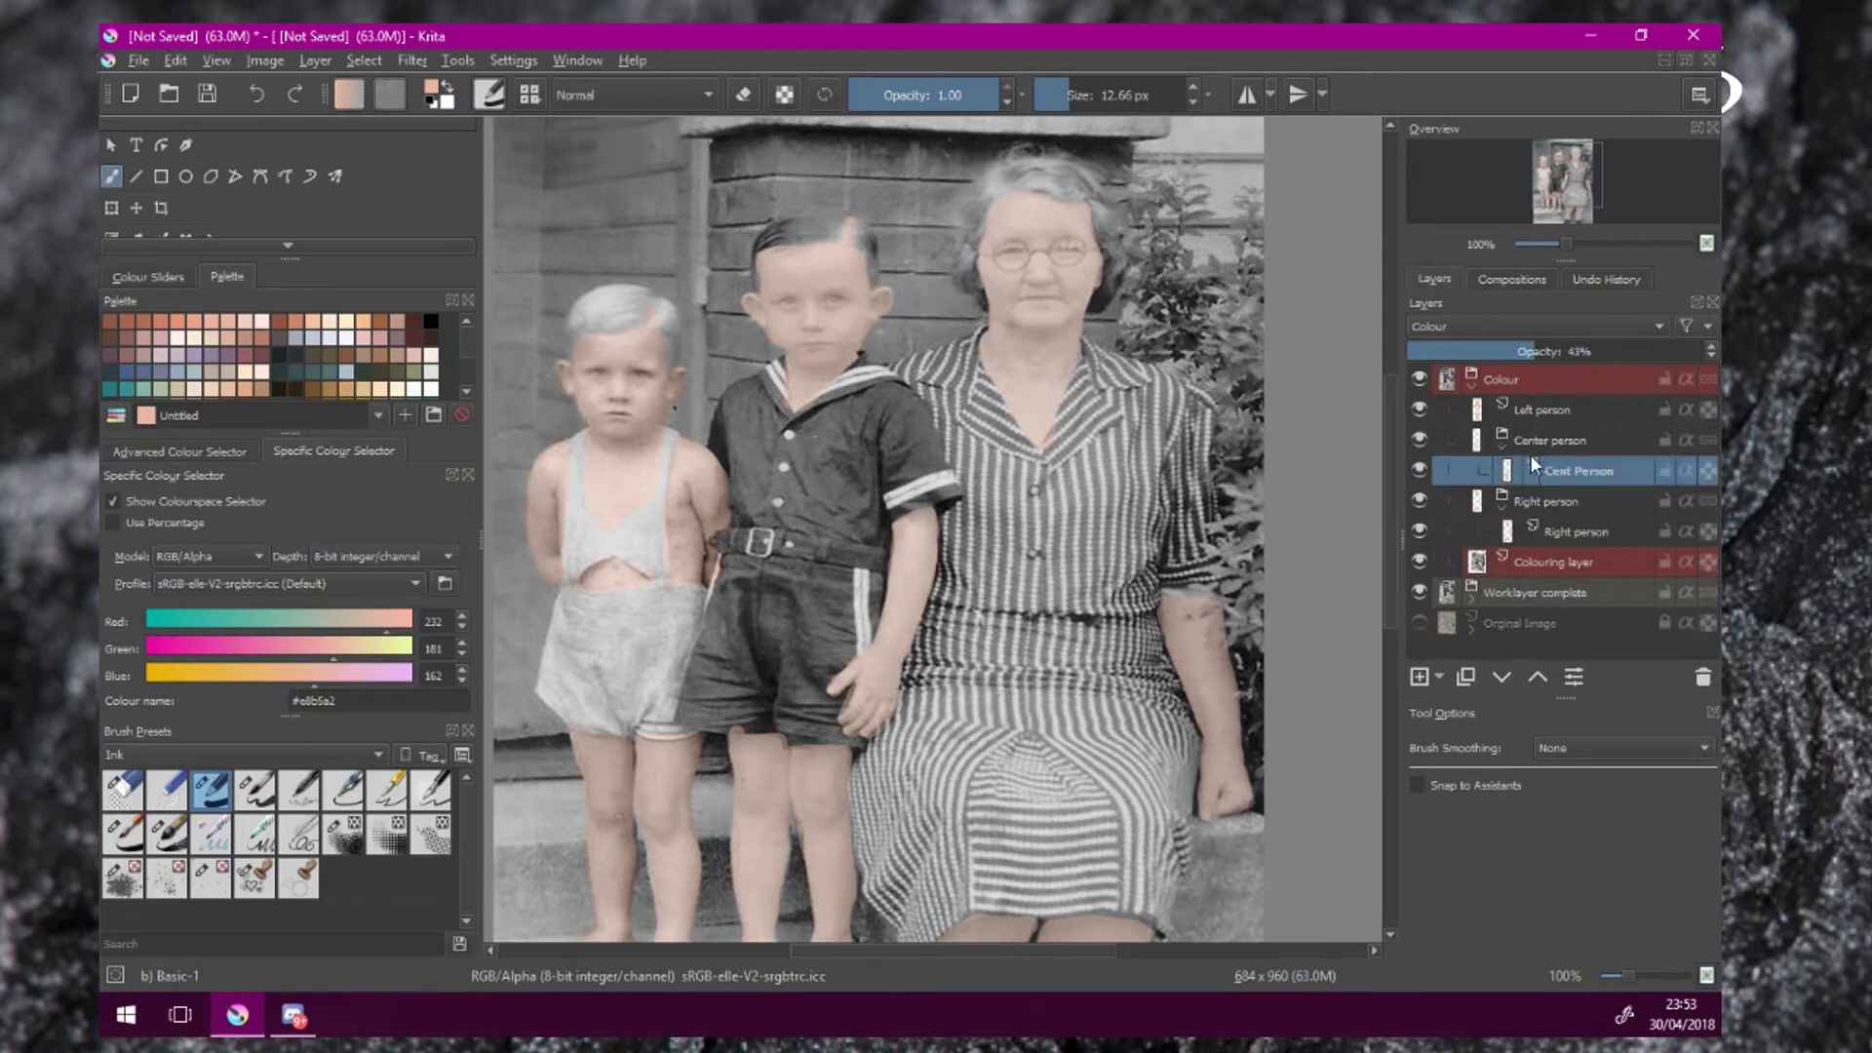
# Try the Cent Person layer at 100% opacity, keeping the Center person group at 100%.
pyautogui.moveTo(1158, 421); pyautogui.dragTo(1260, 481)
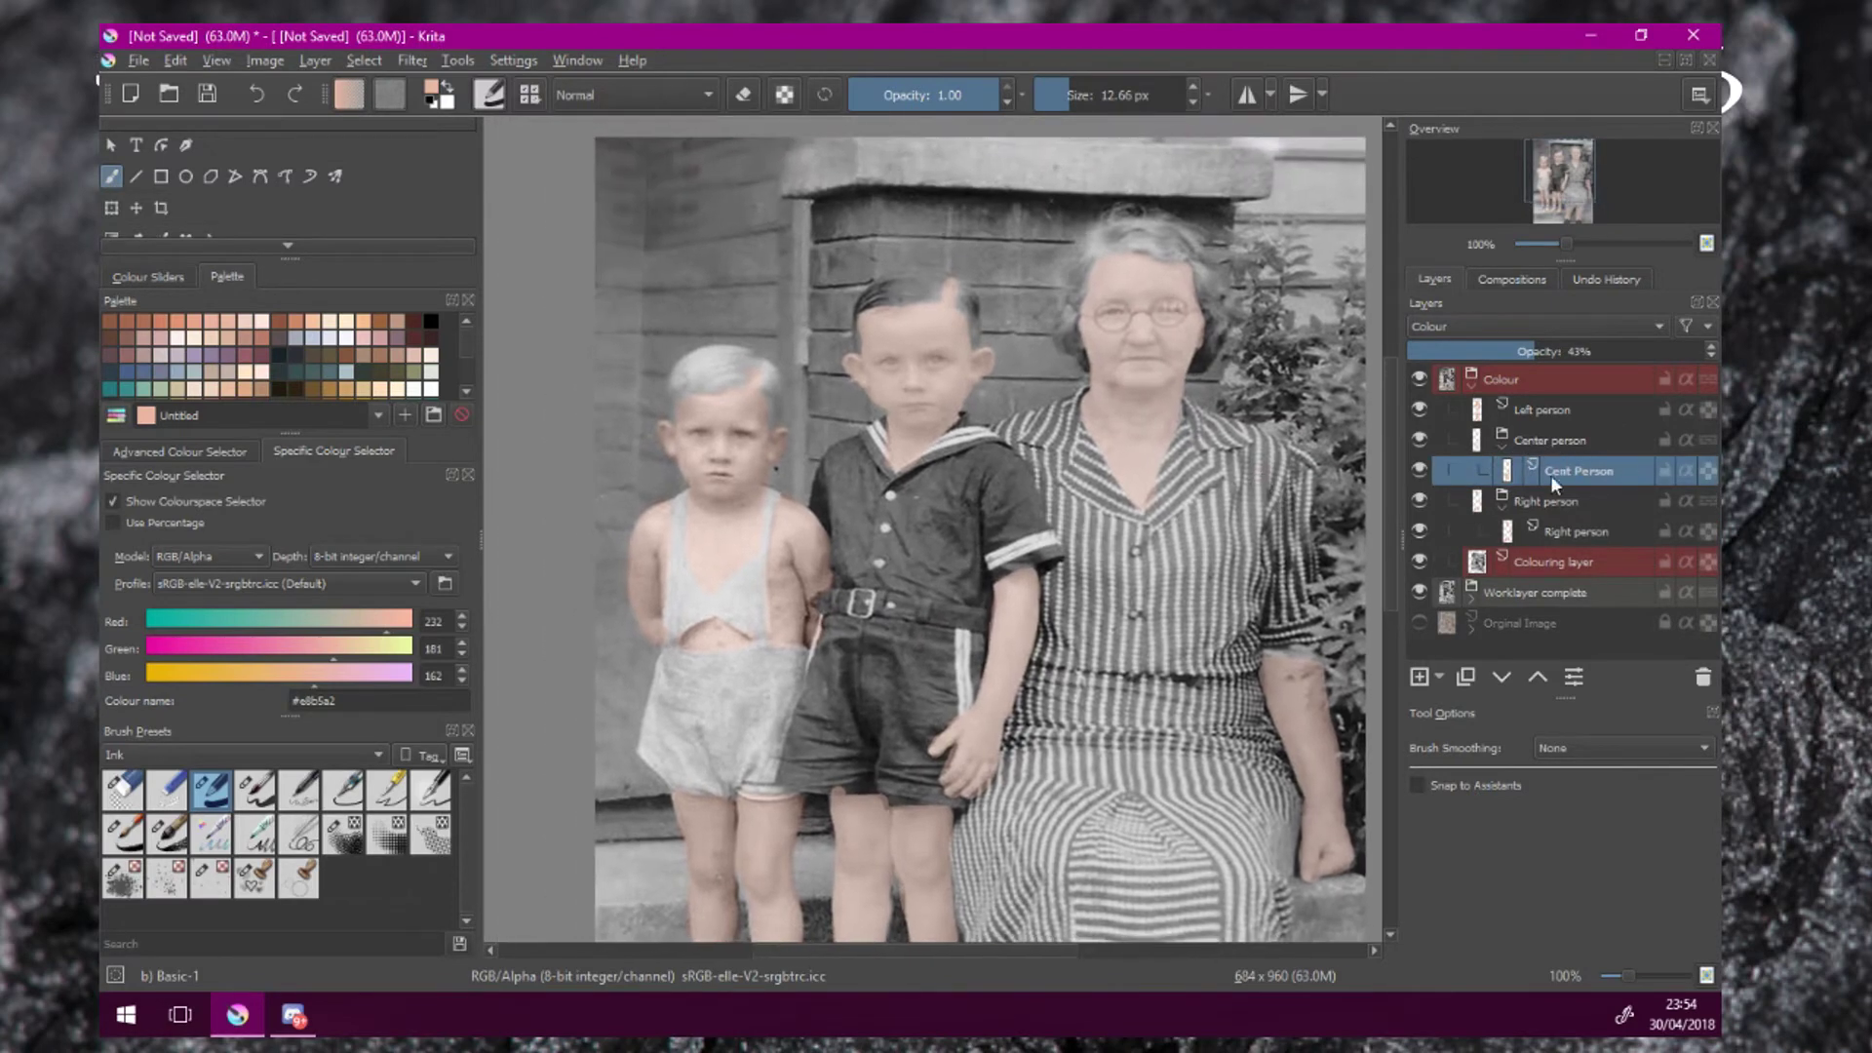
pyautogui.moveTo(1536, 351); pyautogui.dragTo(1701, 351)
pyautogui.click(1588, 443)
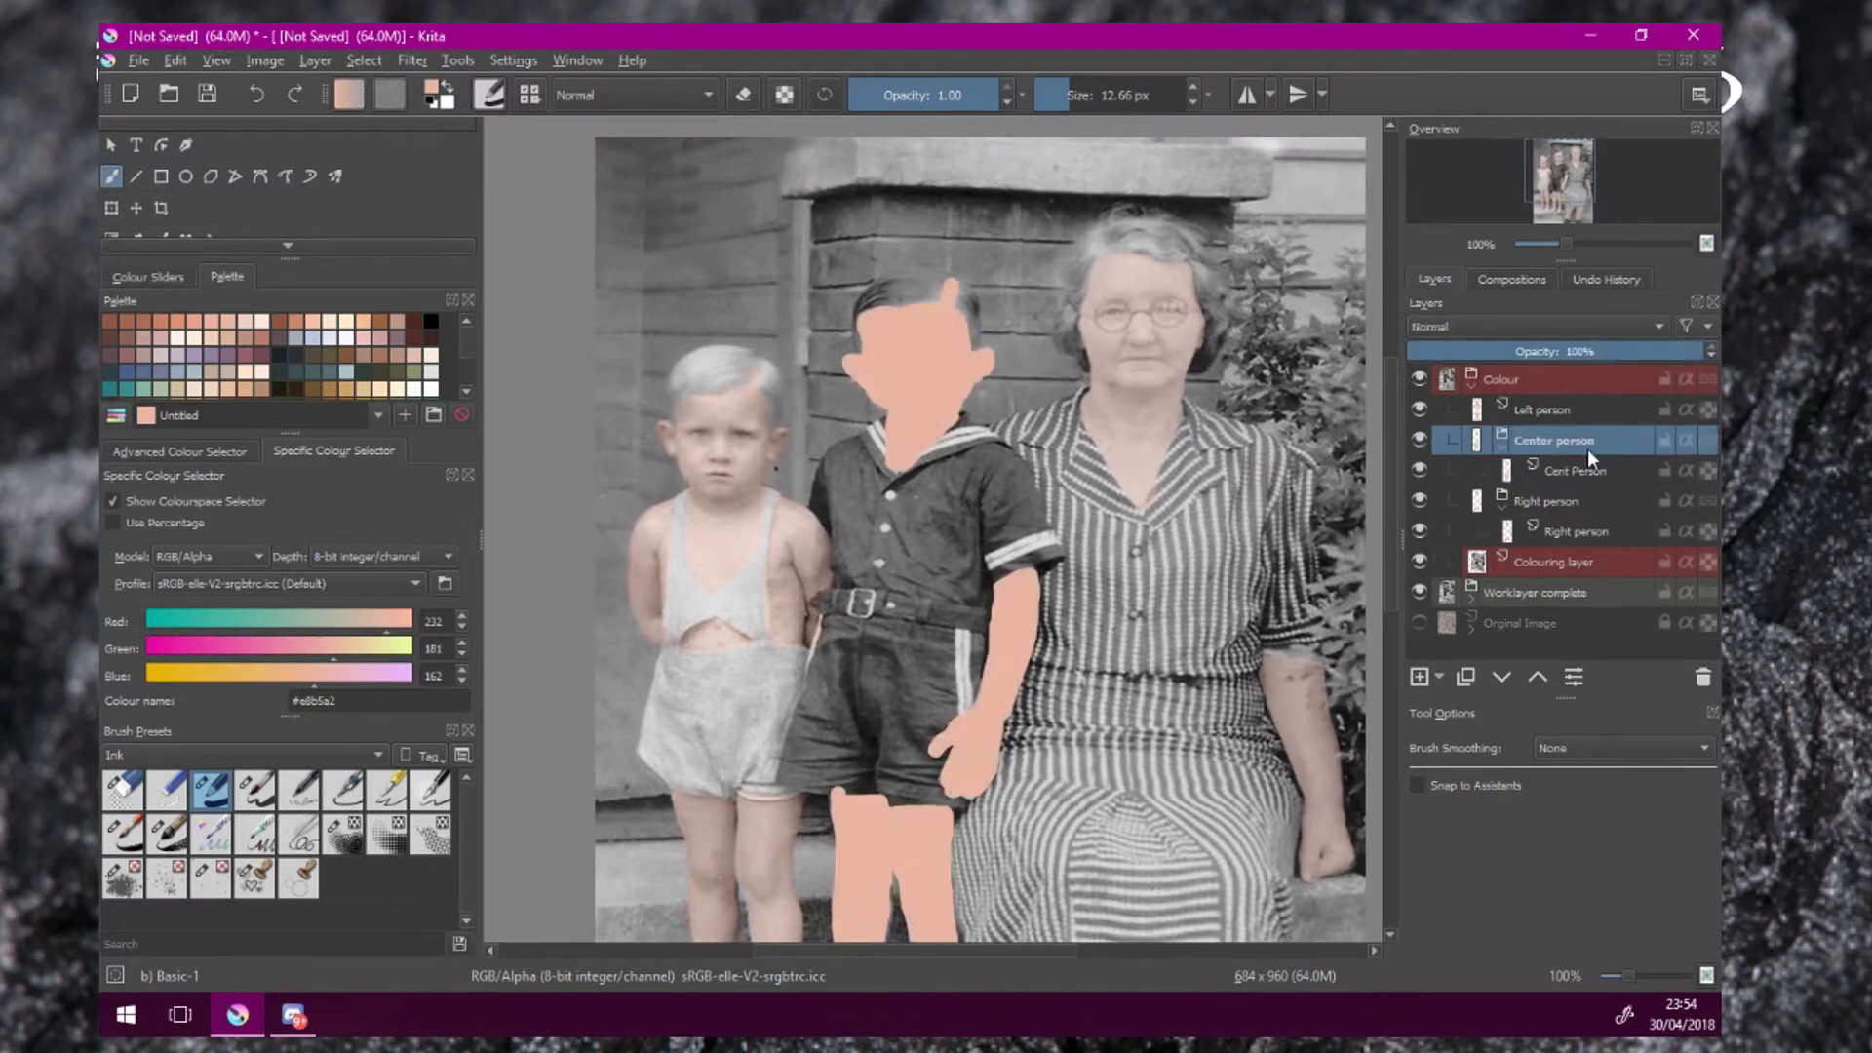
pyautogui.moveTo(1580, 351); pyautogui.dragTo(1704, 353)
pyautogui.moveTo(1165, 468); pyautogui.dragTo(1269, 433)
pyautogui.scroll(1, 1173, 477)
pyautogui.moveTo(1173, 478); pyautogui.dragTo(1245, 507)
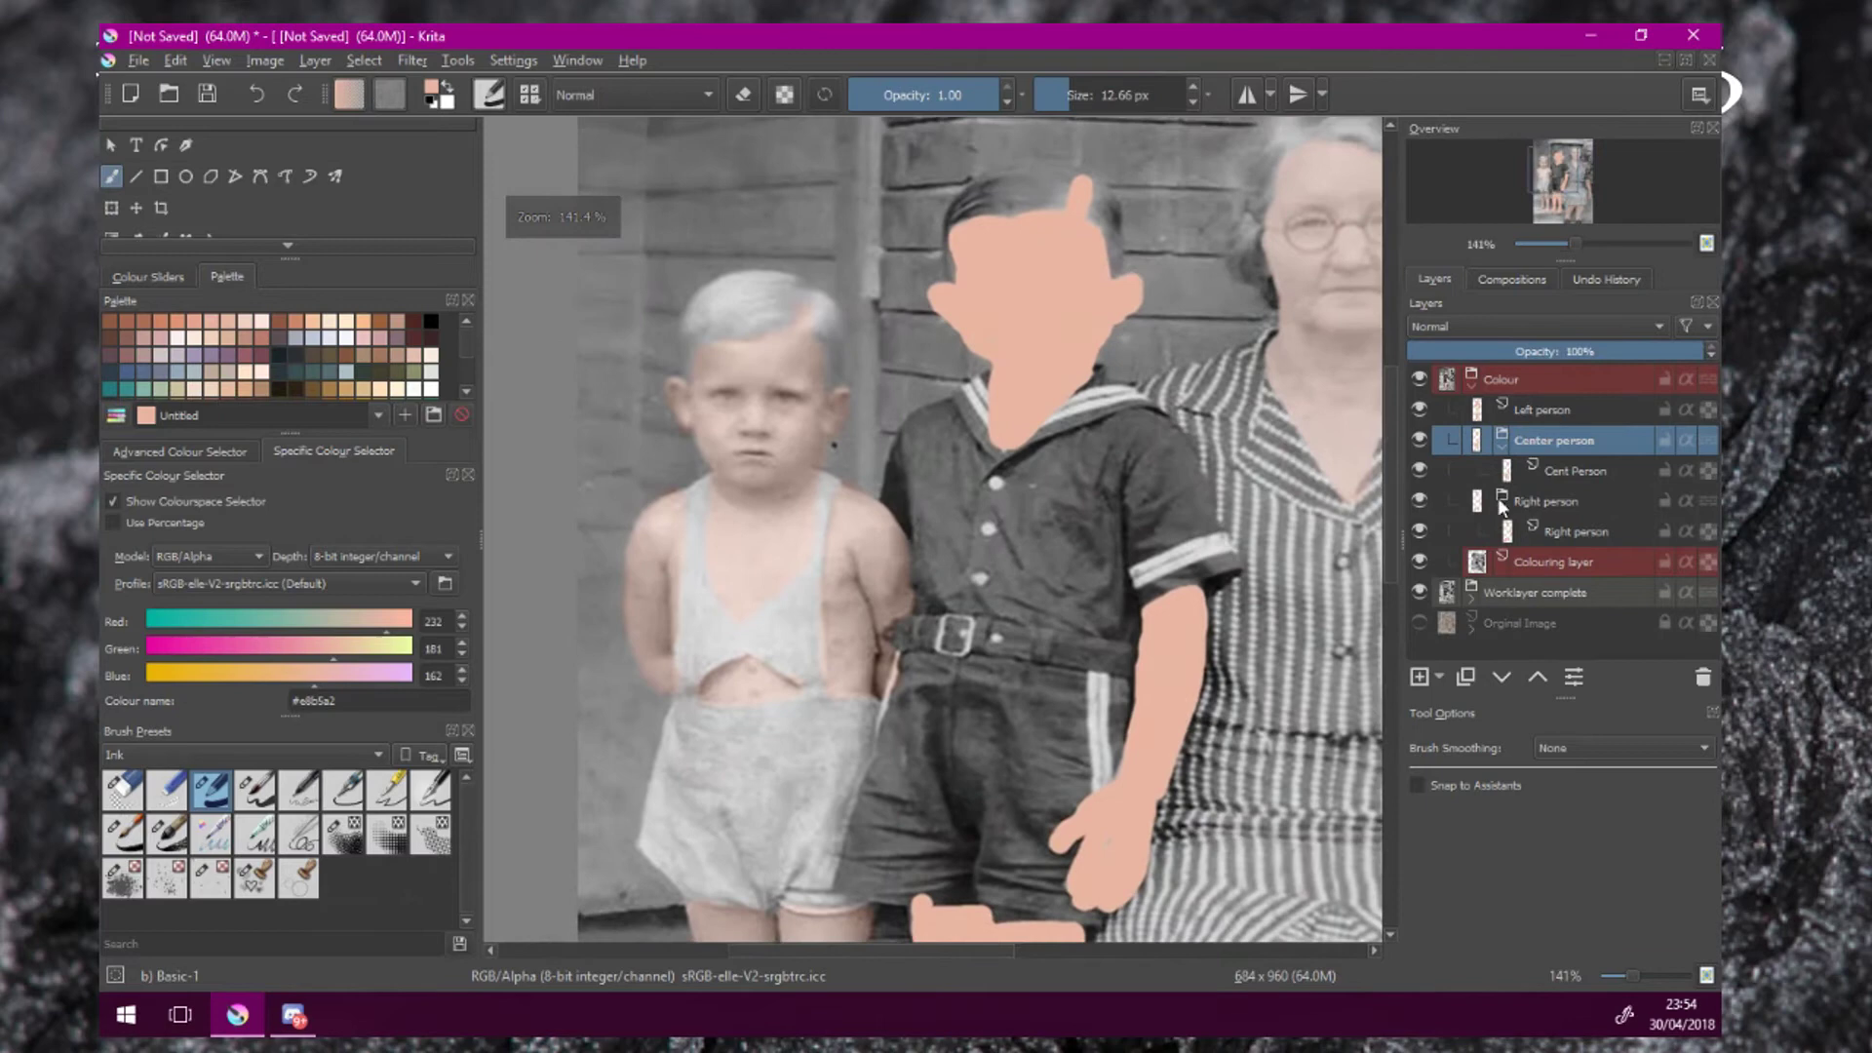
# Add a paint layer above the Cent Person layer inside the Center person group and pick dark navy (#08204c) as the brush colour.
pyautogui.click(1549, 476)
pyautogui.click(1429, 677)
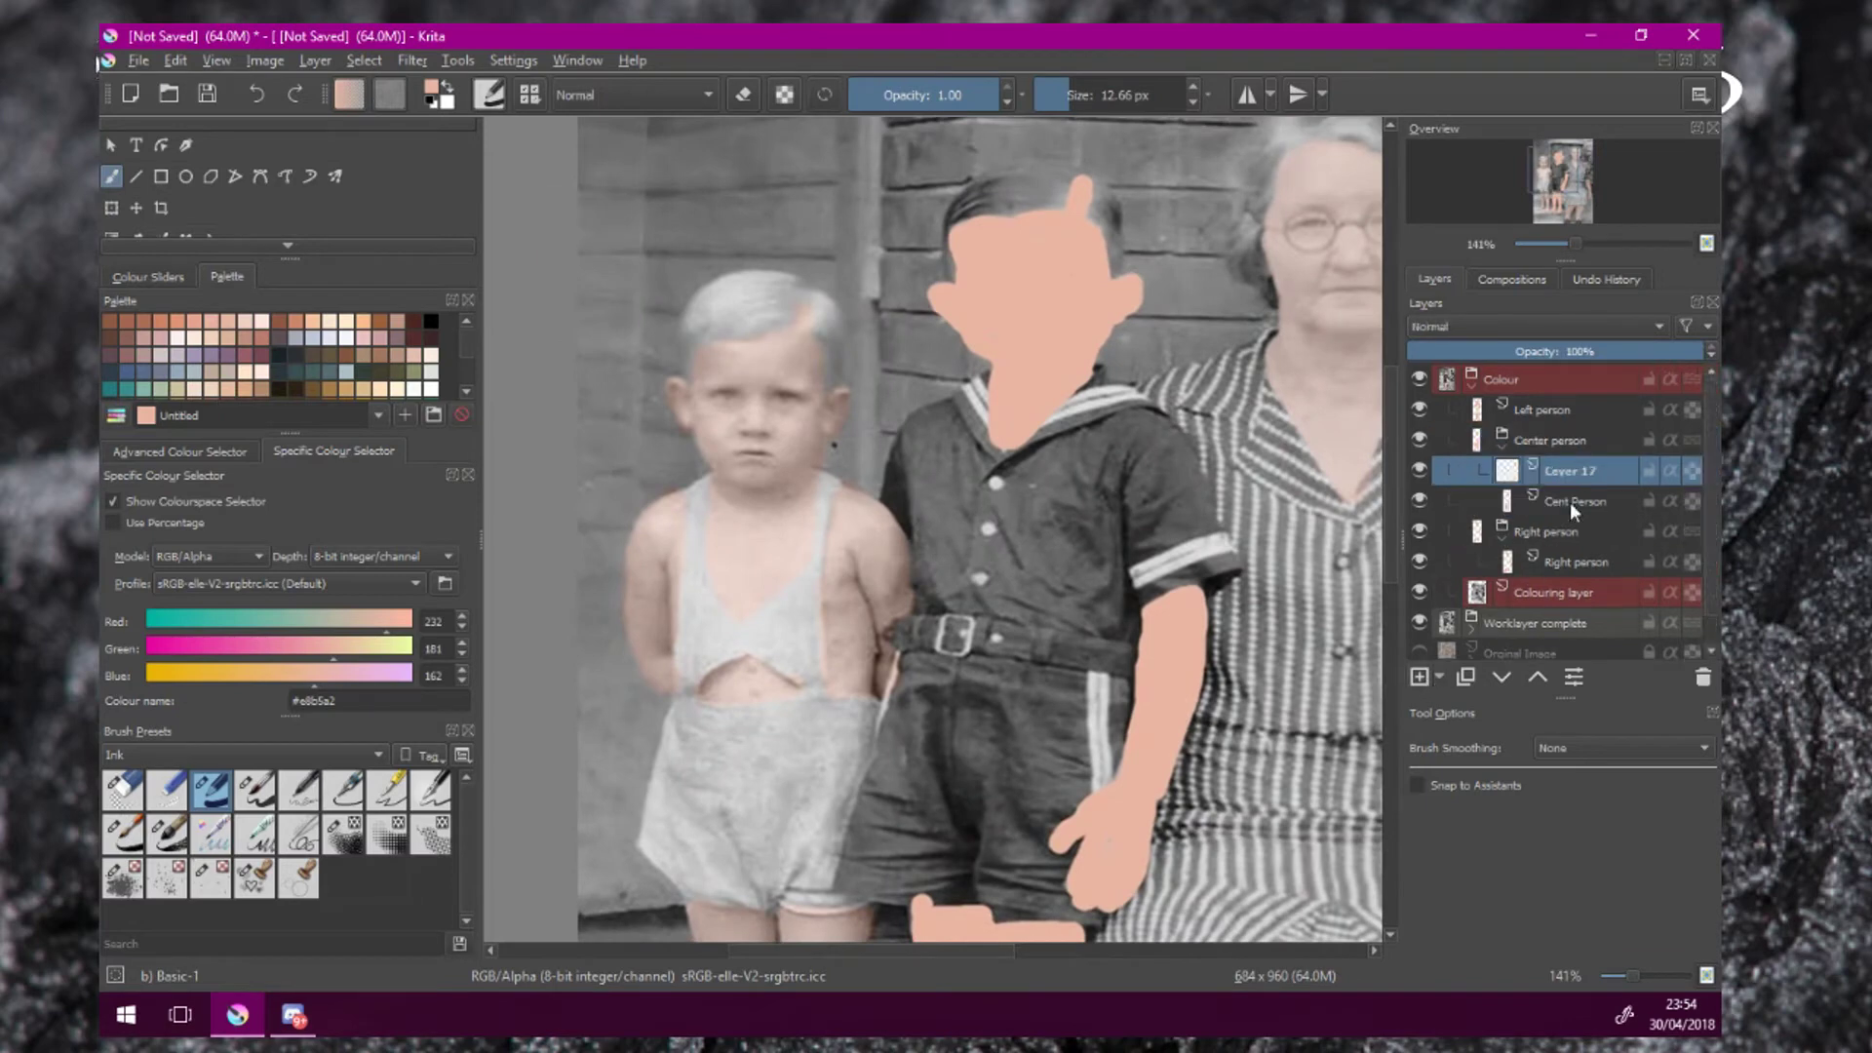
pyautogui.scroll(1, 1100, 524)
pyautogui.moveTo(1095, 523); pyautogui.dragTo(974, 470)
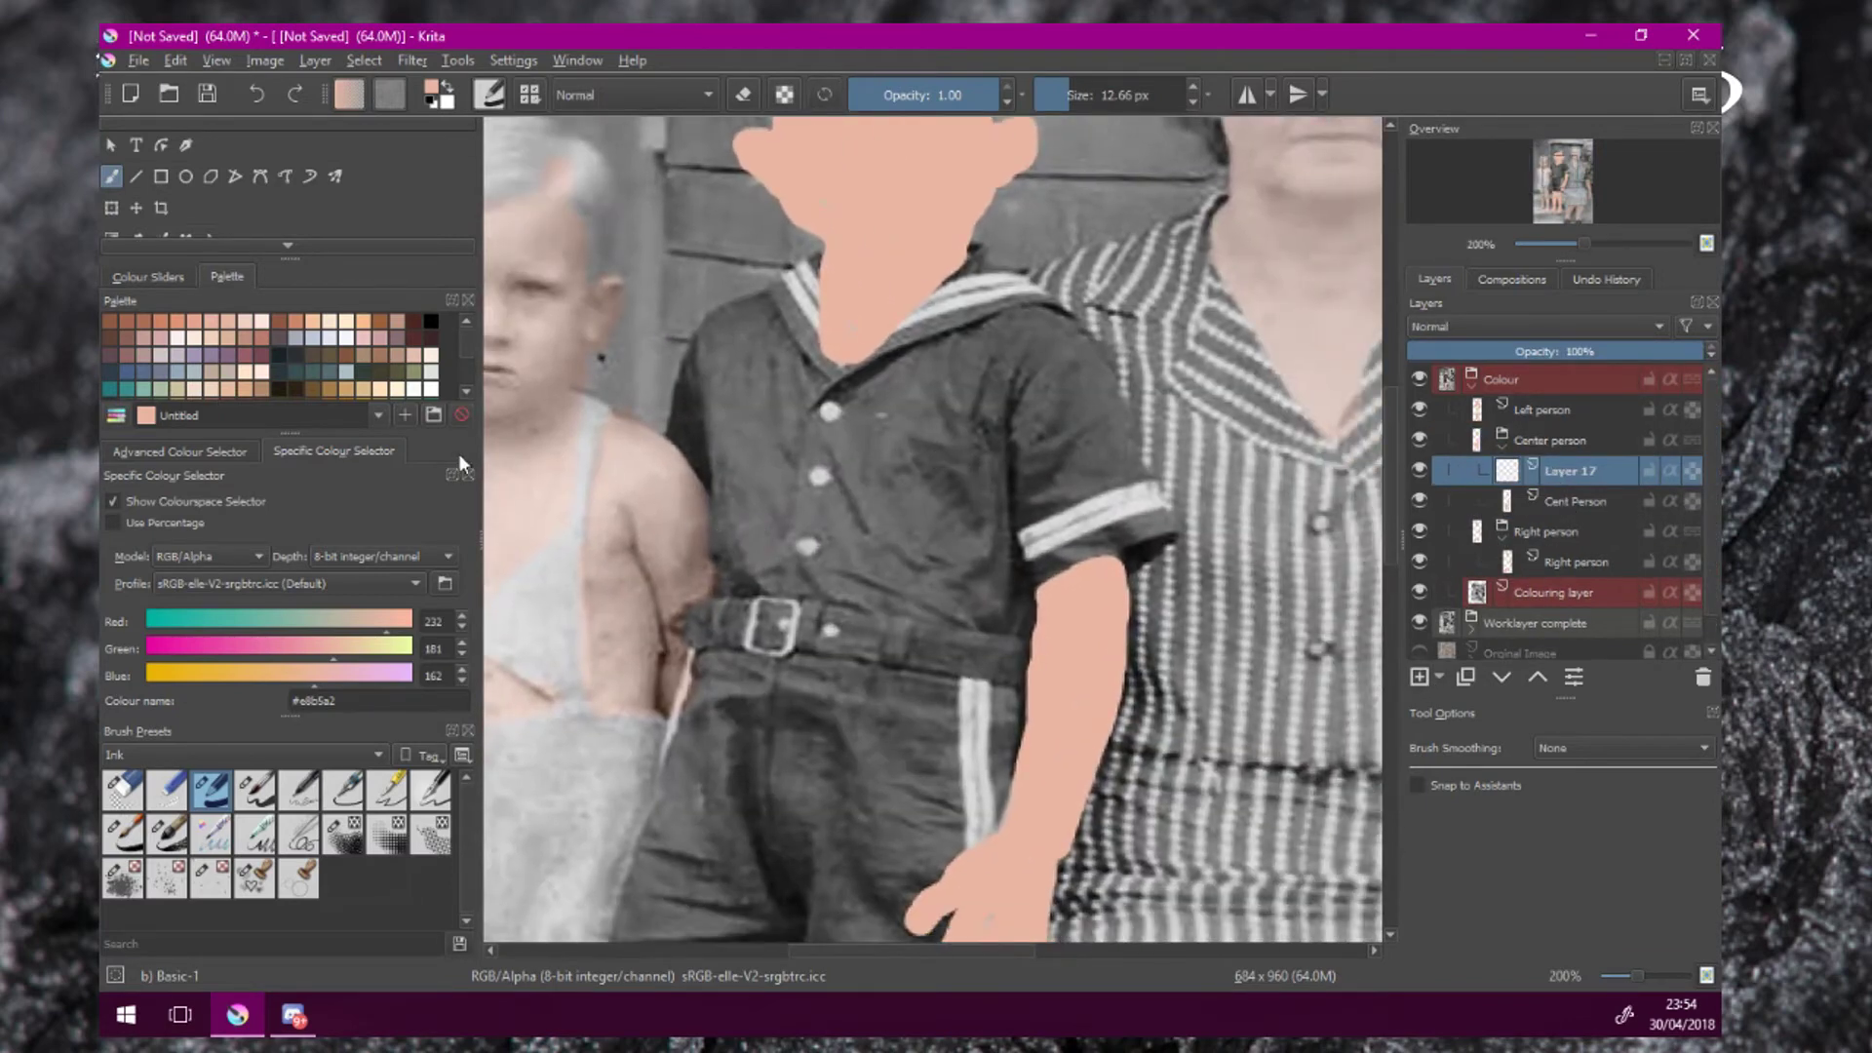
pyautogui.scroll(-3, 246, 388)
pyautogui.scroll(-3, 218, 389)
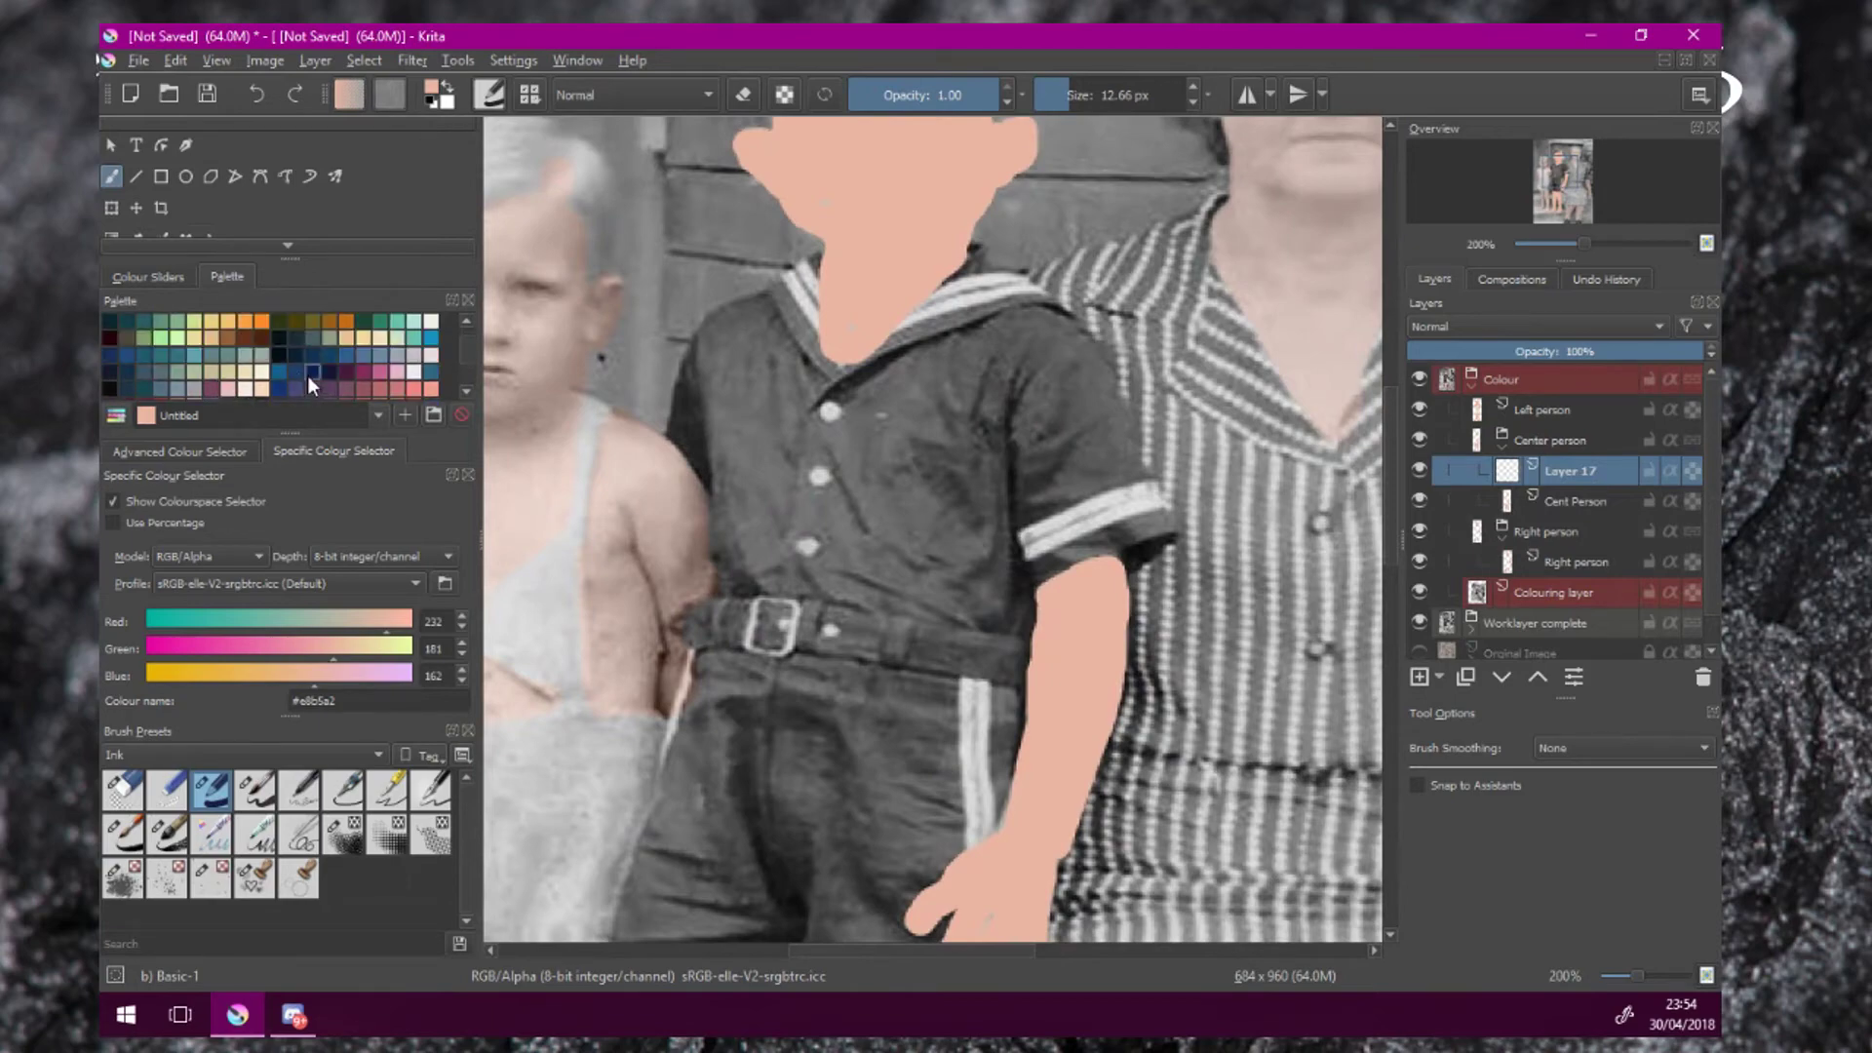
pyautogui.click(307, 377)
pyautogui.scroll(-1, 844, 436)
pyautogui.moveTo(845, 436); pyautogui.dragTo(847, 471)
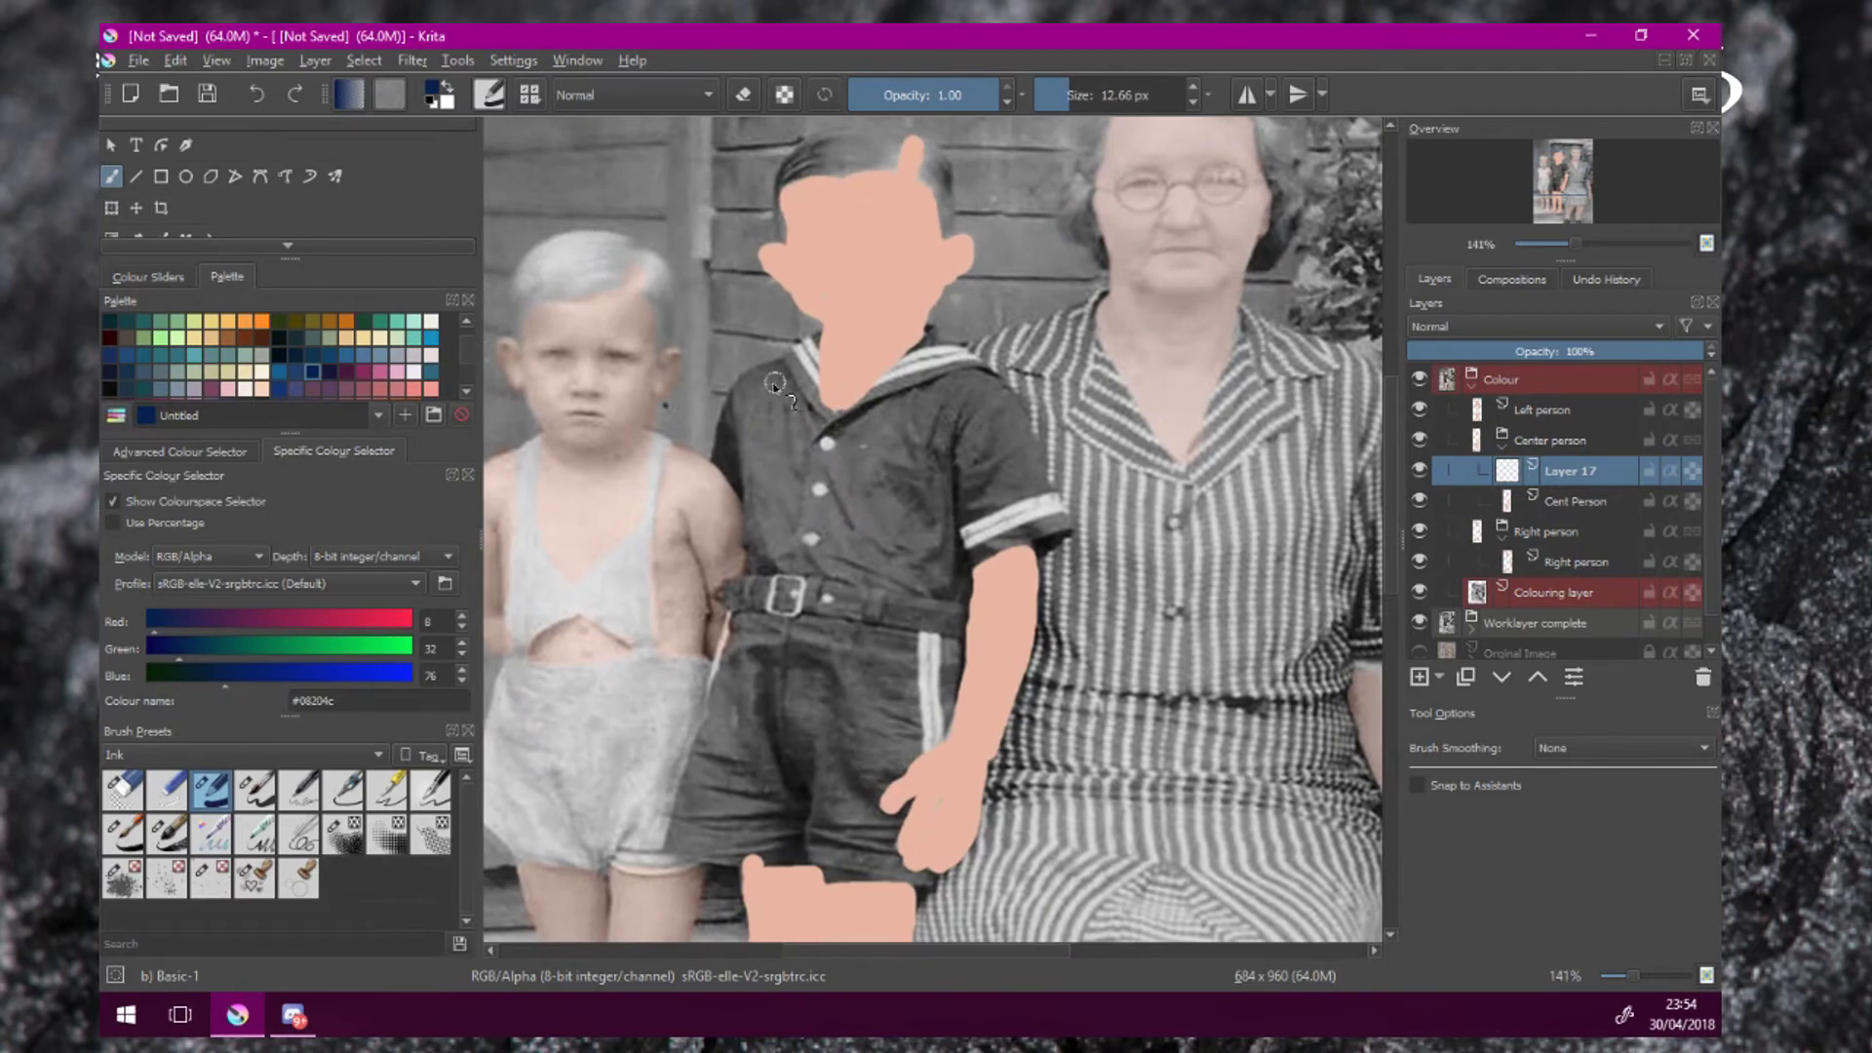
# Paint the centre boy's shirt navy, outlining collar and sleeve at 12.66 px, filling at 74.64 px and finishing the shoulder at 6.64 px.
pyautogui.moveTo(790, 373)
pyautogui.mouseDown()
pyautogui.moveTo(761, 401)
pyautogui.moveTo(798, 400)
pyautogui.moveTo(789, 366)
pyautogui.moveTo(803, 385)
pyautogui.moveTo(810, 347)
pyautogui.moveTo(818, 420)
pyautogui.moveTo(842, 429)
pyautogui.moveTo(931, 338)
pyautogui.moveTo(1034, 456)
pyautogui.moveTo(1026, 438)
pyautogui.moveTo(1044, 532)
pyautogui.moveTo(972, 552)
pyautogui.moveTo(1015, 507)
pyautogui.mouseUp()
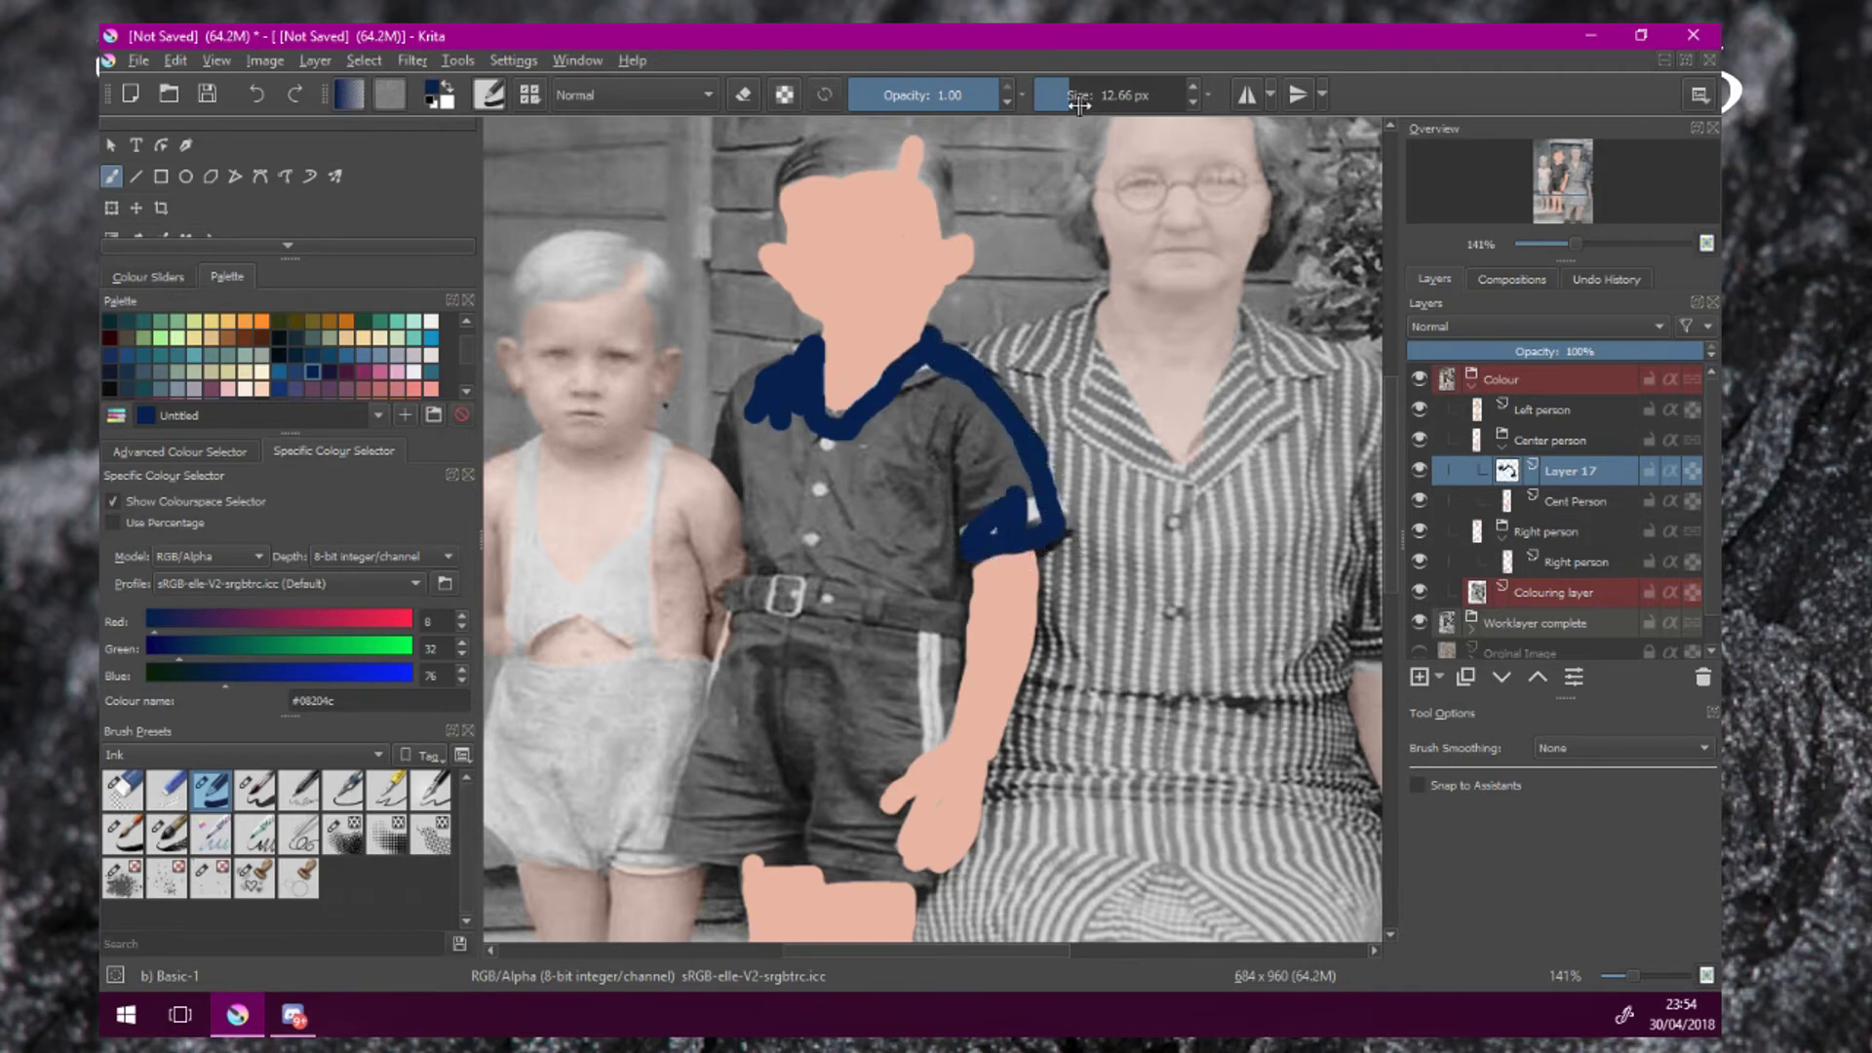
pyautogui.moveTo(1073, 95); pyautogui.dragTo(1100, 94)
pyautogui.moveTo(883, 478)
pyautogui.mouseDown()
pyautogui.moveTo(917, 444)
pyautogui.moveTo(955, 444)
pyautogui.moveTo(978, 501)
pyautogui.moveTo(885, 616)
pyautogui.moveTo(890, 573)
pyautogui.moveTo(896, 697)
pyautogui.moveTo(757, 769)
pyautogui.moveTo(808, 604)
pyautogui.moveTo(819, 632)
pyautogui.moveTo(827, 498)
pyautogui.moveTo(878, 459)
pyautogui.mouseUp()
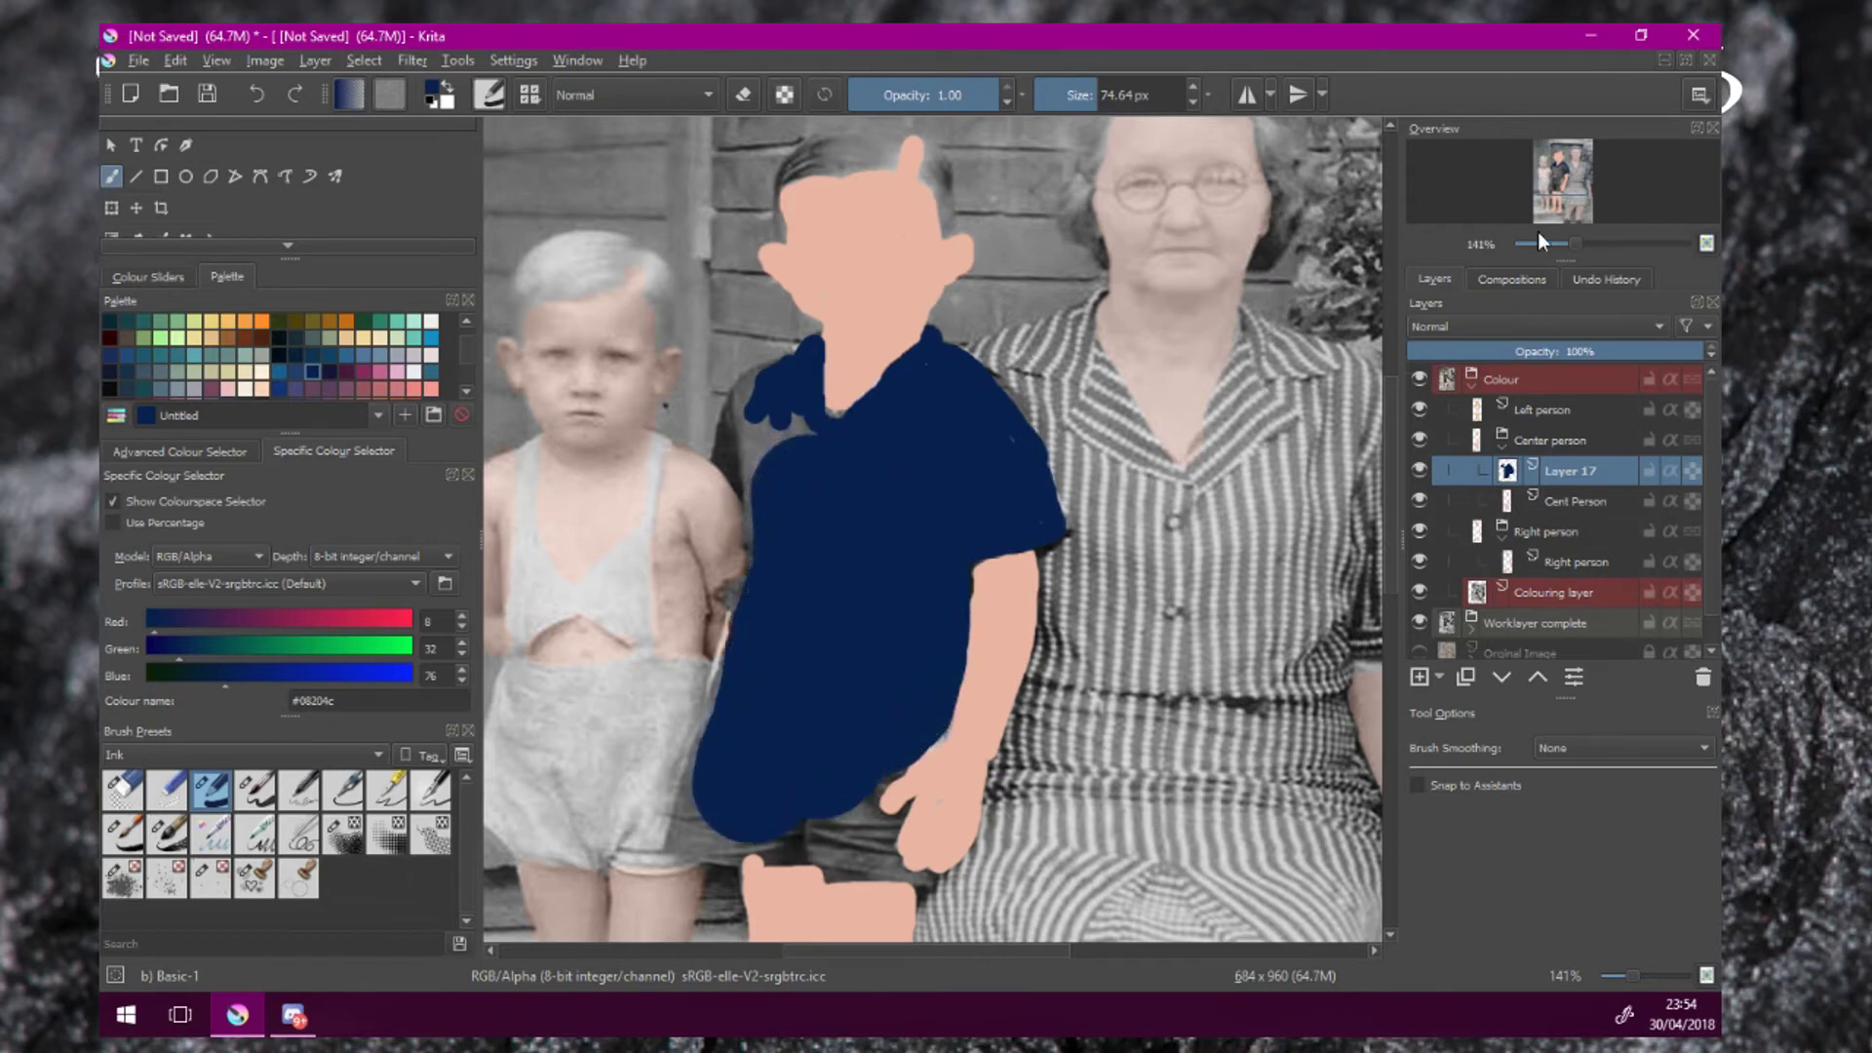
pyautogui.moveTo(1062, 95); pyautogui.dragTo(1060, 96)
pyautogui.moveTo(804, 415)
pyautogui.mouseDown()
pyautogui.moveTo(765, 408)
pyautogui.moveTo(755, 563)
pyautogui.moveTo(720, 456)
pyautogui.moveTo(733, 405)
pyautogui.moveTo(780, 369)
pyautogui.moveTo(728, 406)
pyautogui.moveTo(741, 443)
pyautogui.moveTo(797, 421)
pyautogui.moveTo(799, 473)
pyautogui.moveTo(826, 415)
pyautogui.moveTo(846, 418)
pyautogui.moveTo(744, 422)
pyautogui.moveTo(734, 458)
pyautogui.moveTo(740, 439)
pyautogui.moveTo(756, 497)
pyautogui.moveTo(737, 418)
pyautogui.mouseUp()
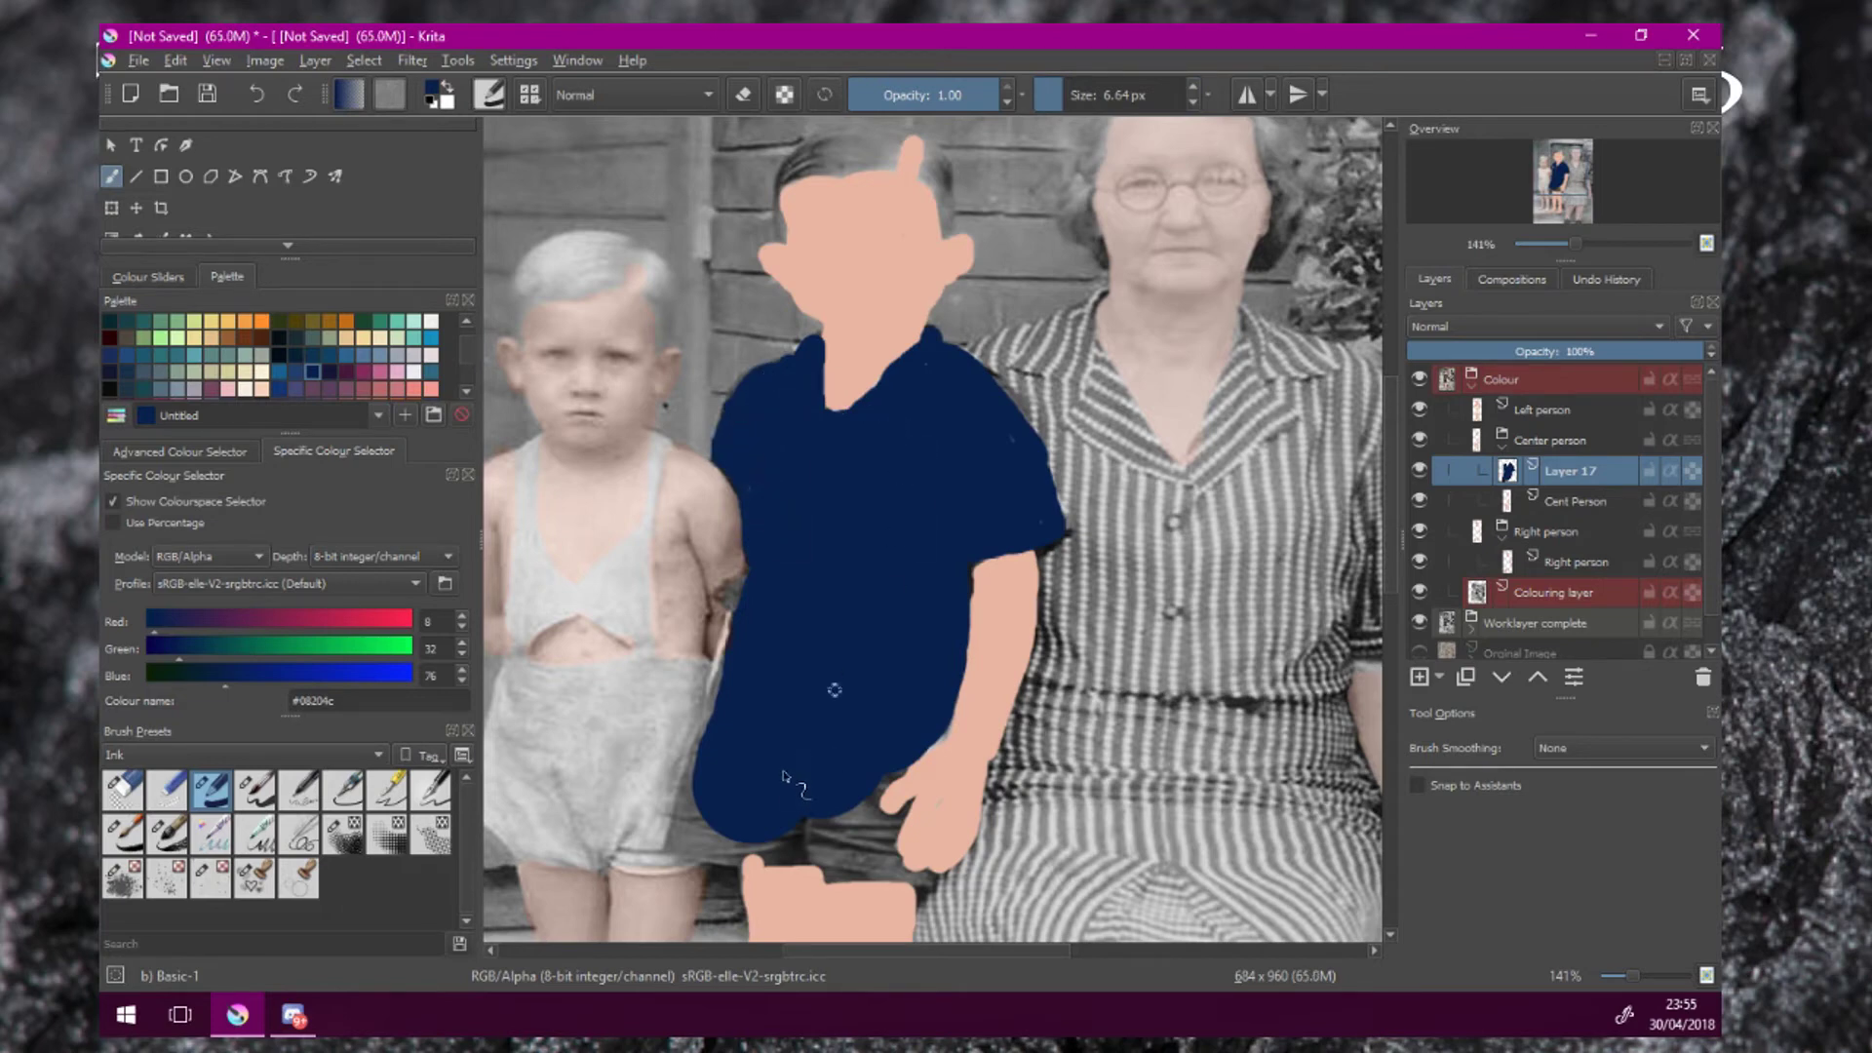
# Extend the navy fill over the centre boy's shorts down to the legs and hand with a 31.49 px brush.
pyautogui.moveTo(797, 747); pyautogui.dragTo(901, 615)
pyautogui.scroll(1, 900, 613)
pyautogui.click(1080, 95)
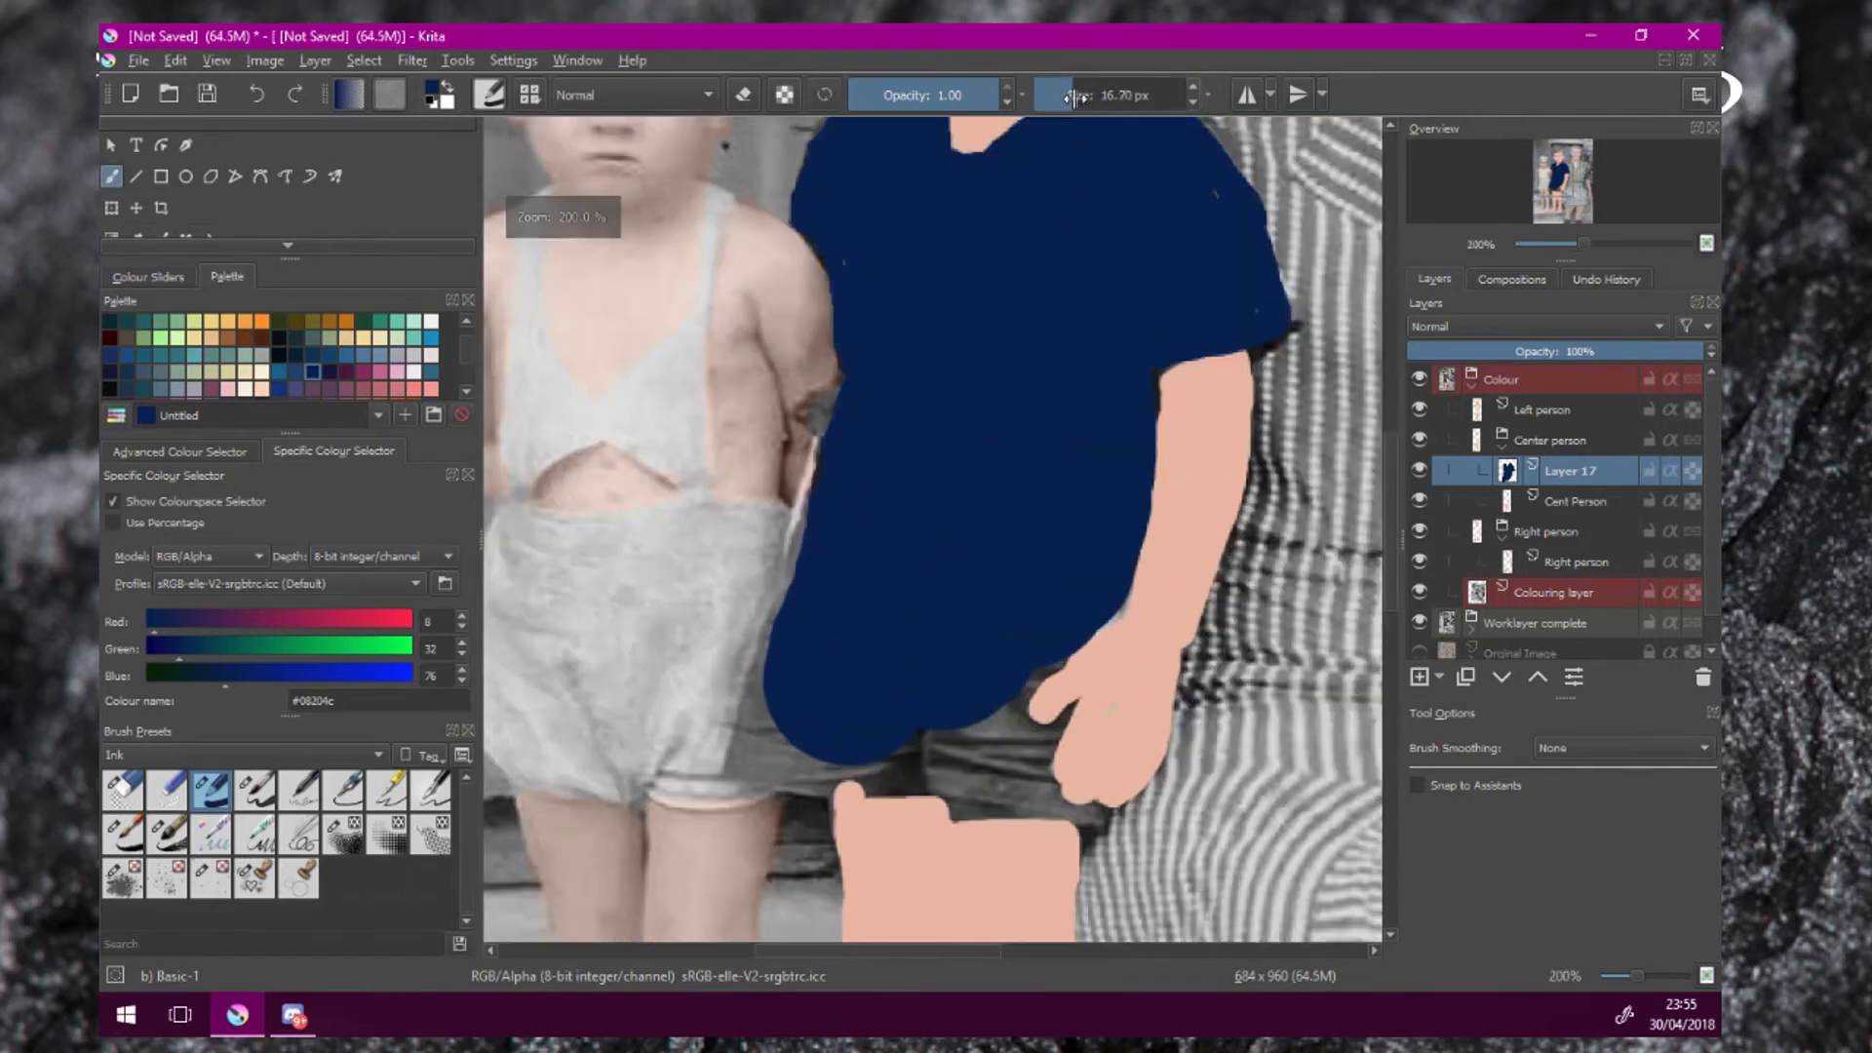
pyautogui.moveTo(847, 543)
pyautogui.mouseDown()
pyautogui.moveTo(819, 568)
pyautogui.moveTo(845, 518)
pyautogui.moveTo(757, 752)
pyautogui.moveTo(871, 770)
pyautogui.moveTo(936, 752)
pyautogui.moveTo(986, 719)
pyautogui.moveTo(1041, 627)
pyautogui.moveTo(1001, 692)
pyautogui.moveTo(849, 575)
pyautogui.mouseUp()
pyautogui.scroll(2, 858, 585)
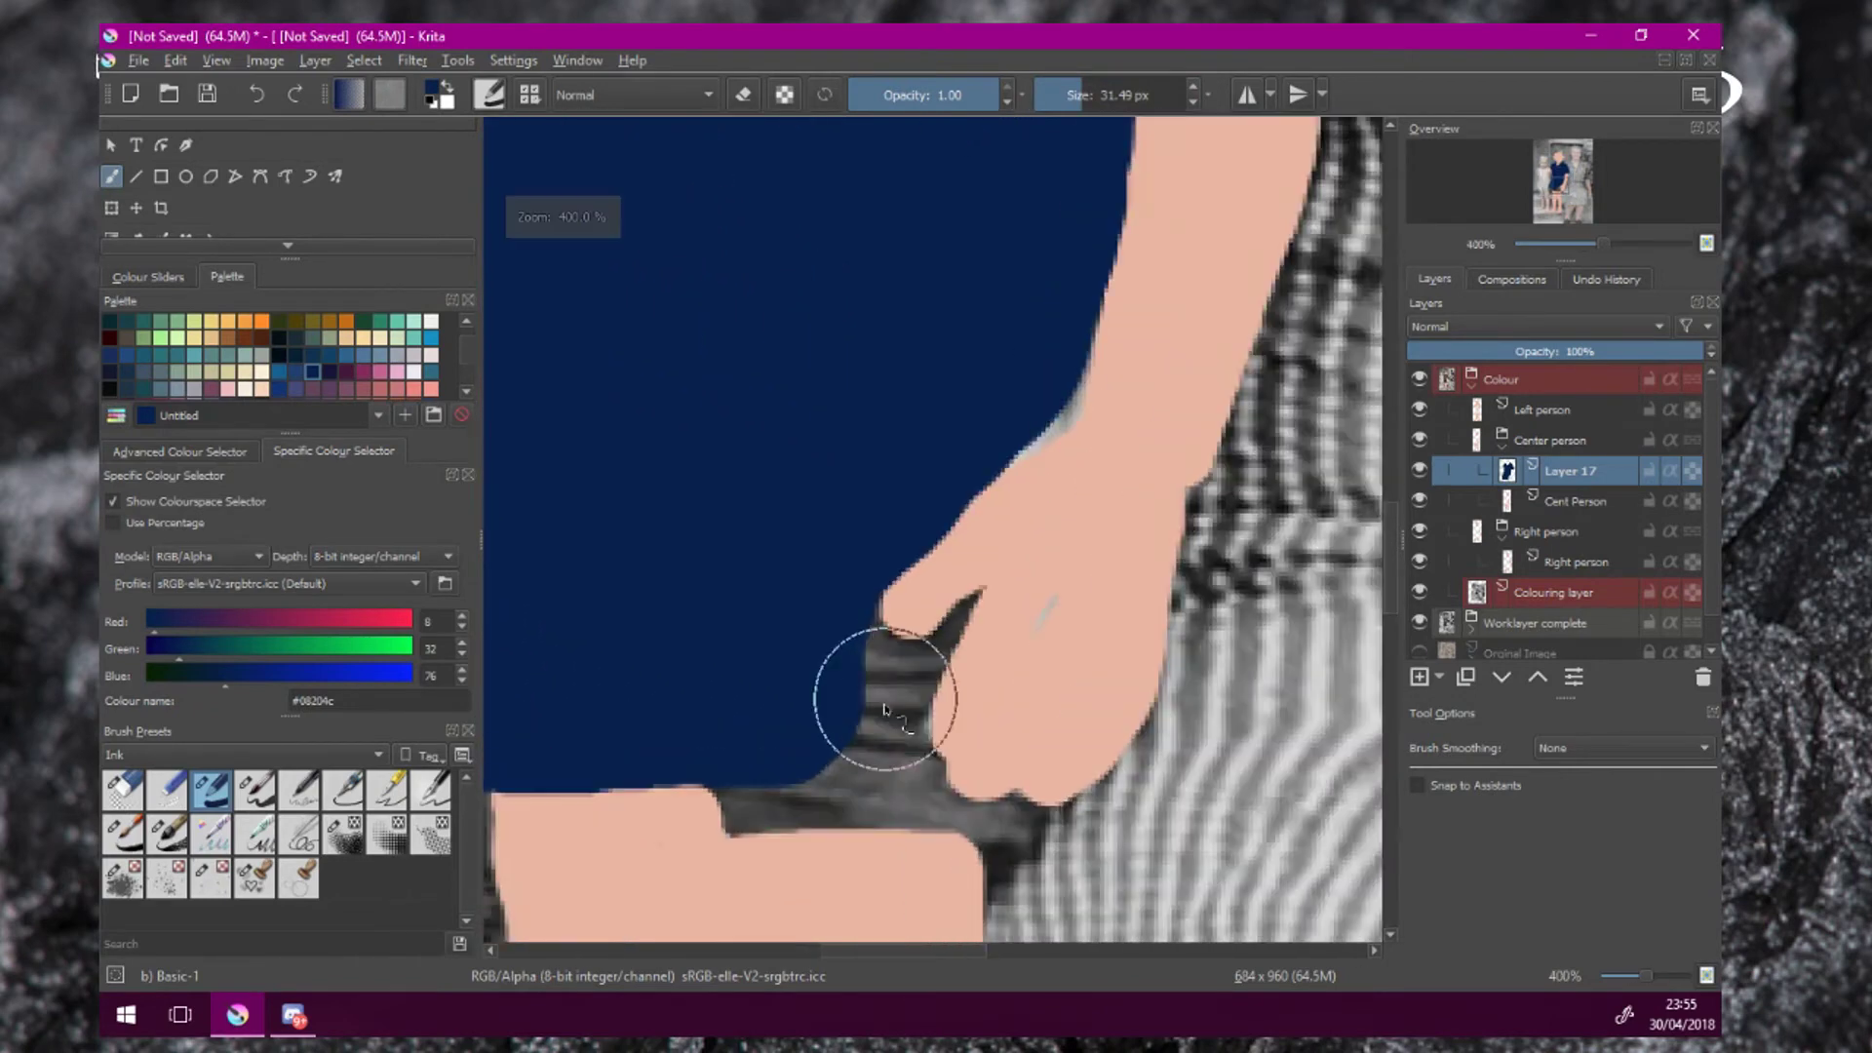
pyautogui.moveTo(882, 702); pyautogui.dragTo(860, 684)
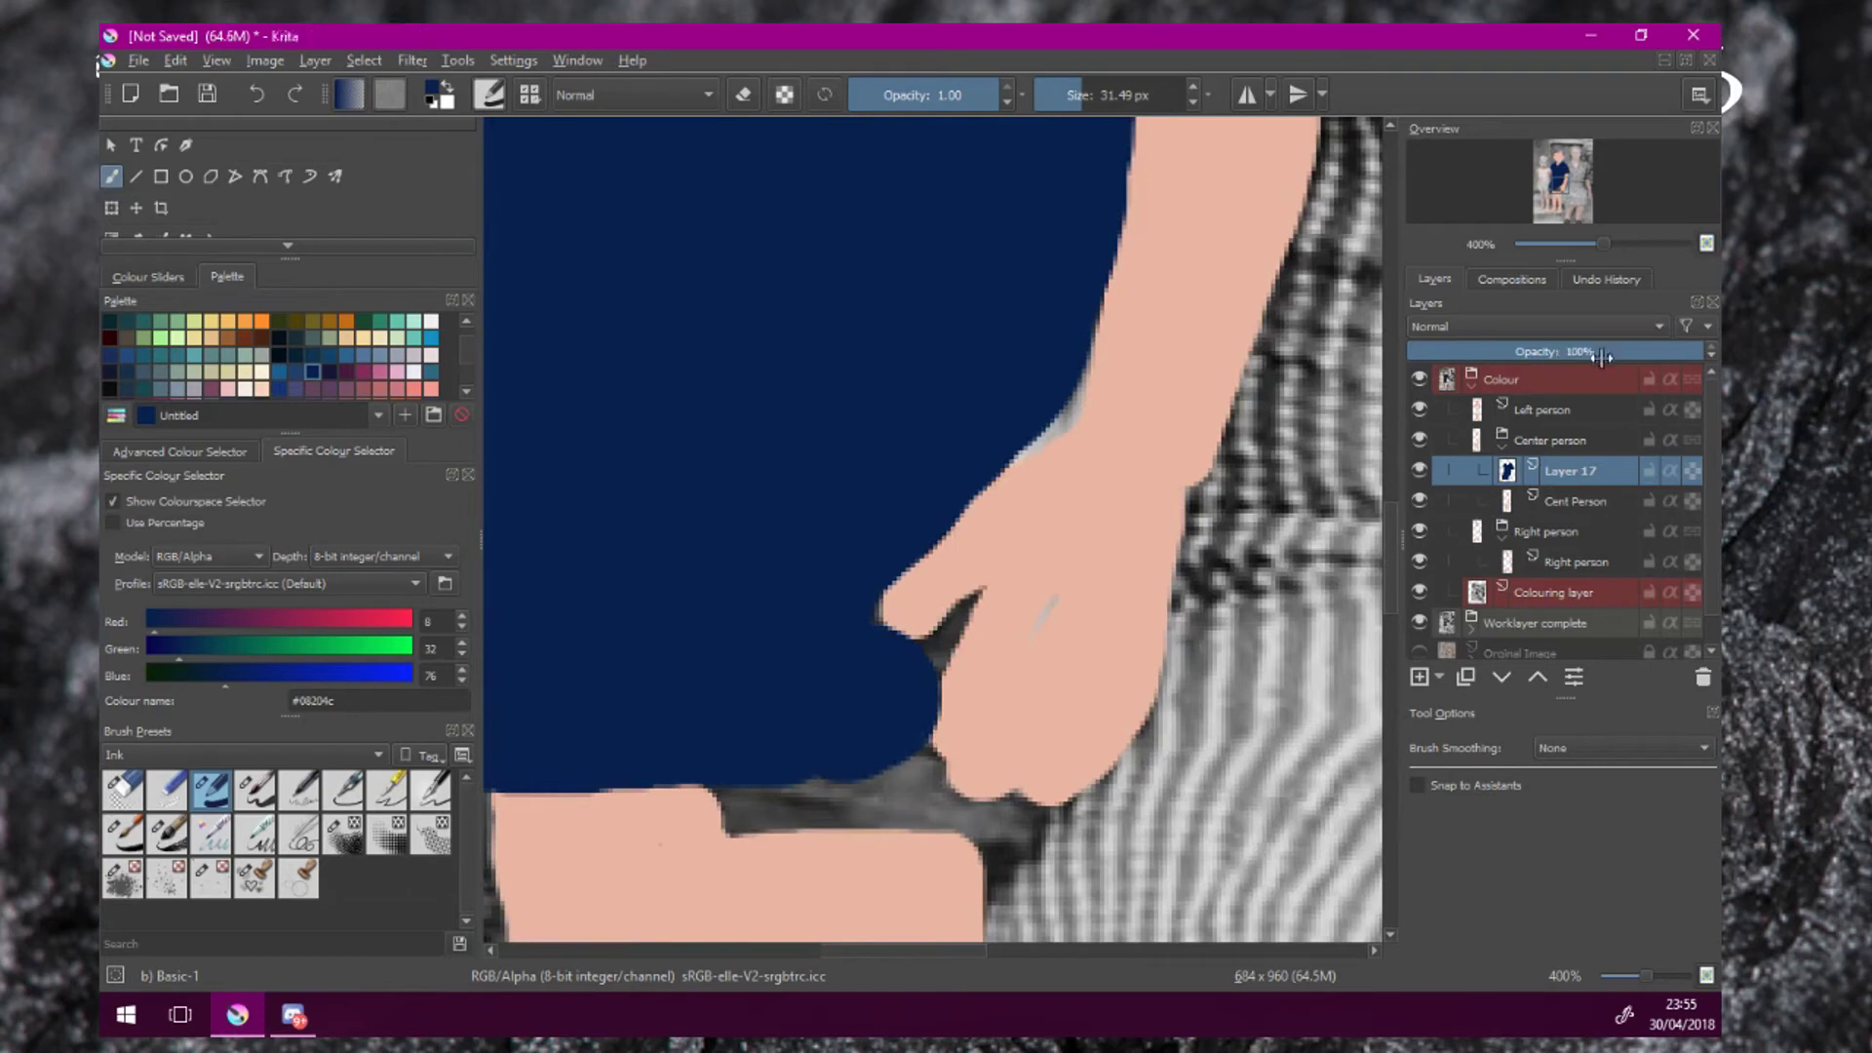
# Paint navy along the fingers and shorts hem with a 1.43 px brush, and fill the remaining gaps at 13.92 px.
pyautogui.moveTo(1072, 95); pyautogui.dragTo(1042, 95)
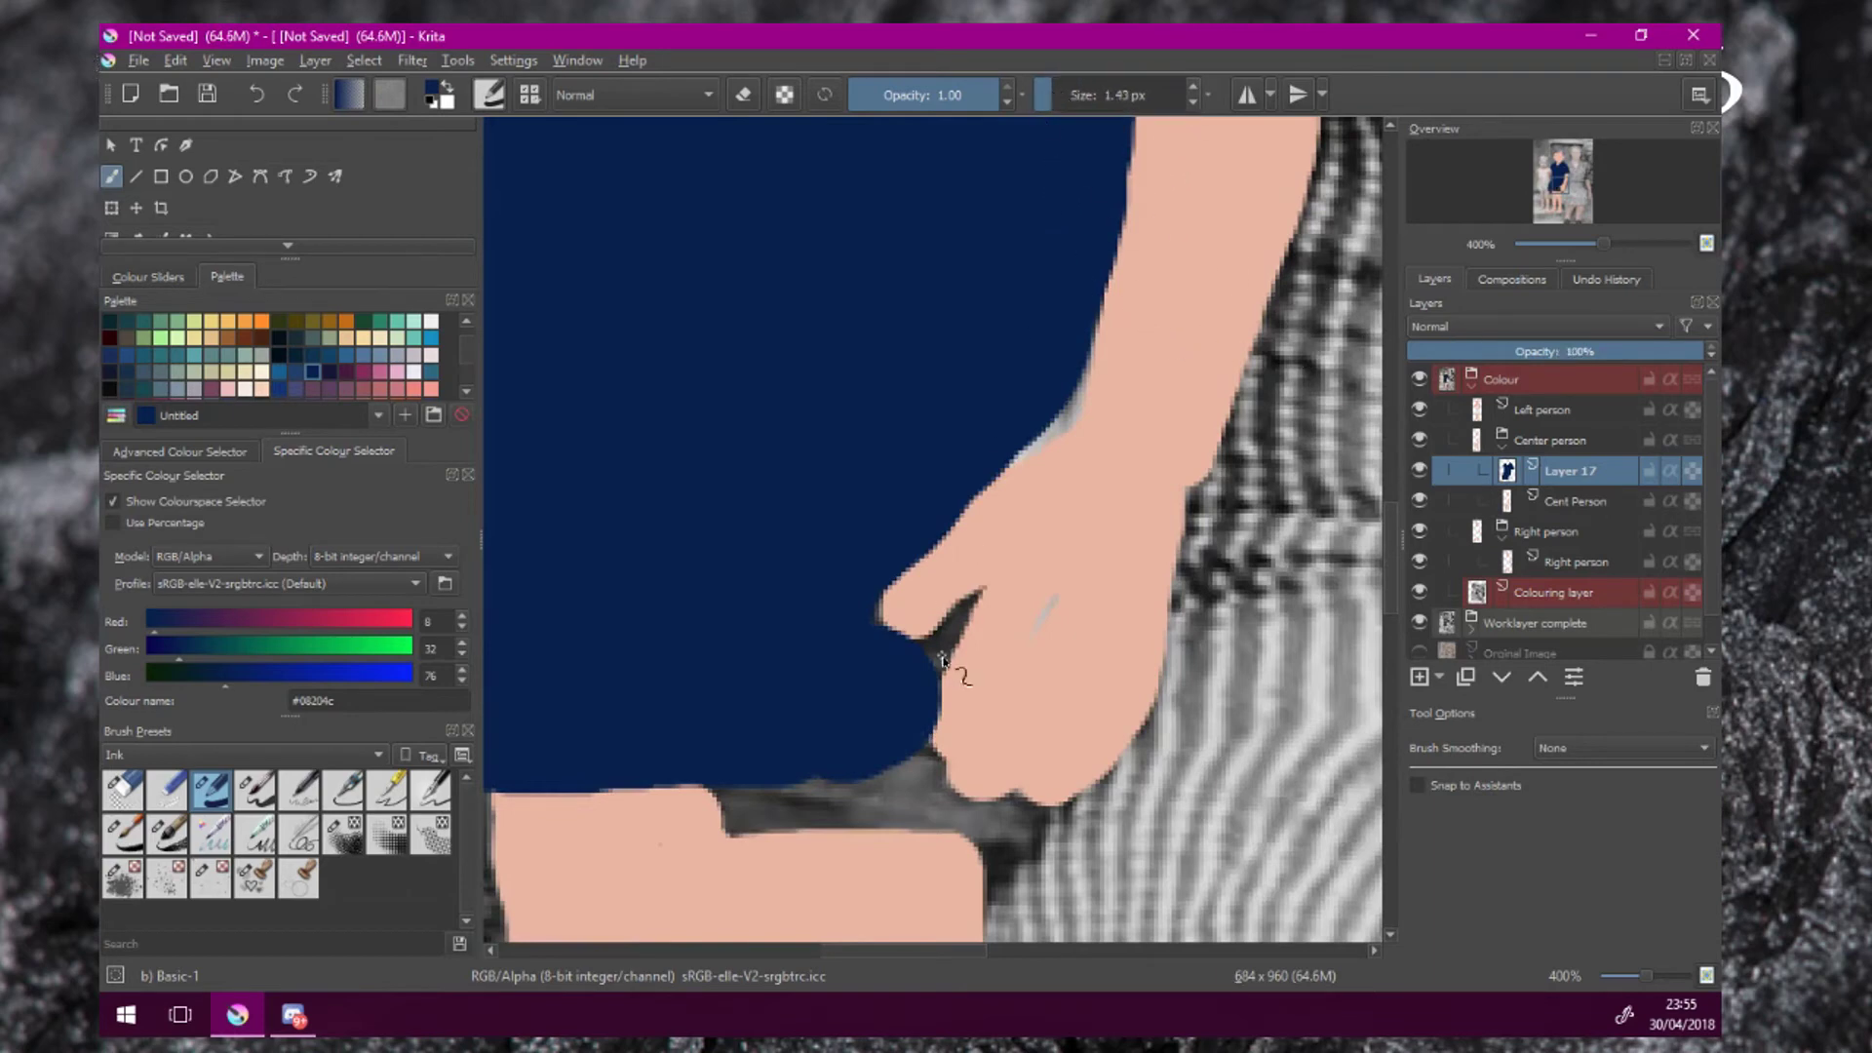
pyautogui.moveTo(944, 659)
pyautogui.mouseDown()
pyautogui.moveTo(953, 620)
pyautogui.moveTo(907, 661)
pyautogui.moveTo(976, 597)
pyautogui.moveTo(923, 688)
pyautogui.moveTo(920, 741)
pyautogui.moveTo(947, 707)
pyautogui.moveTo(940, 766)
pyautogui.moveTo(963, 741)
pyautogui.moveTo(930, 785)
pyautogui.moveTo(970, 814)
pyautogui.moveTo(1031, 817)
pyautogui.moveTo(1020, 842)
pyautogui.moveTo(701, 816)
pyautogui.moveTo(708, 797)
pyautogui.moveTo(714, 816)
pyautogui.moveTo(825, 806)
pyautogui.moveTo(715, 797)
pyautogui.moveTo(791, 794)
pyautogui.moveTo(848, 763)
pyautogui.moveTo(782, 783)
pyautogui.moveTo(863, 788)
pyautogui.moveTo(728, 815)
pyautogui.moveTo(935, 811)
pyautogui.moveTo(892, 805)
pyautogui.mouseUp()
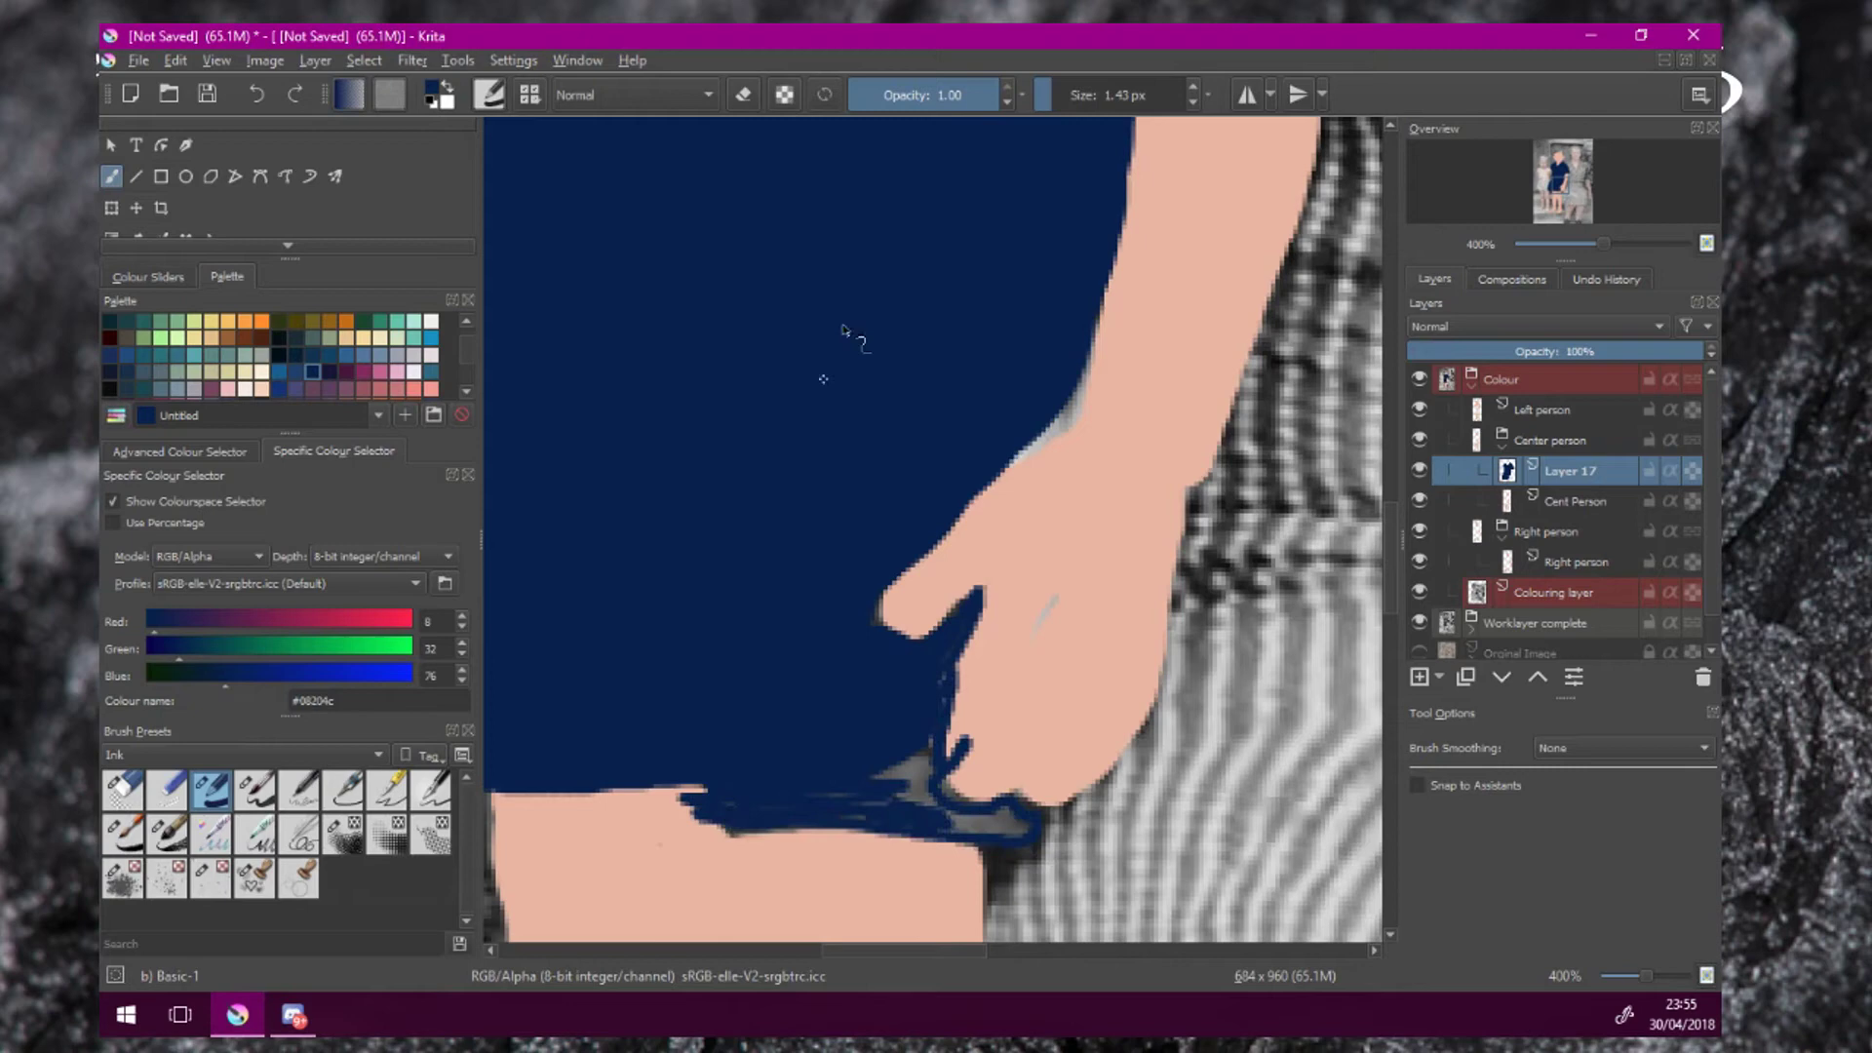
pyautogui.click(1085, 98)
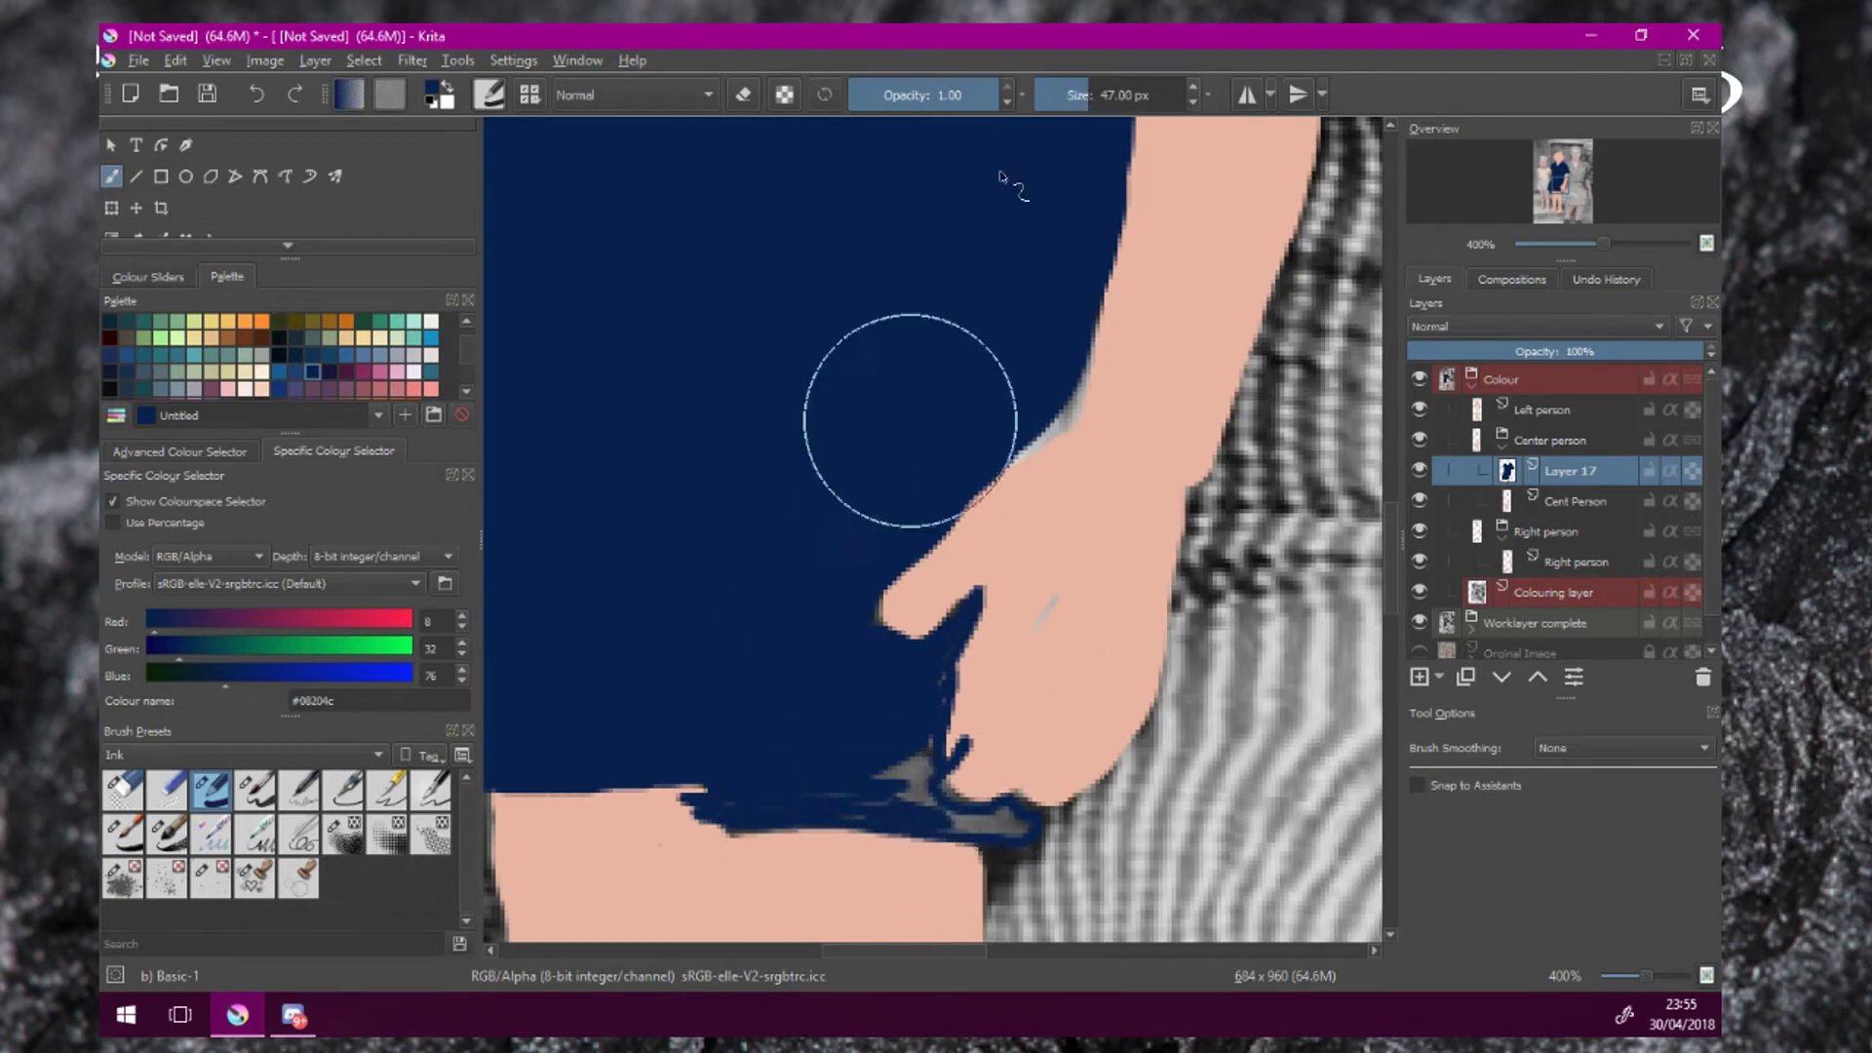
pyautogui.moveTo(1092, 95); pyautogui.dragTo(1069, 94)
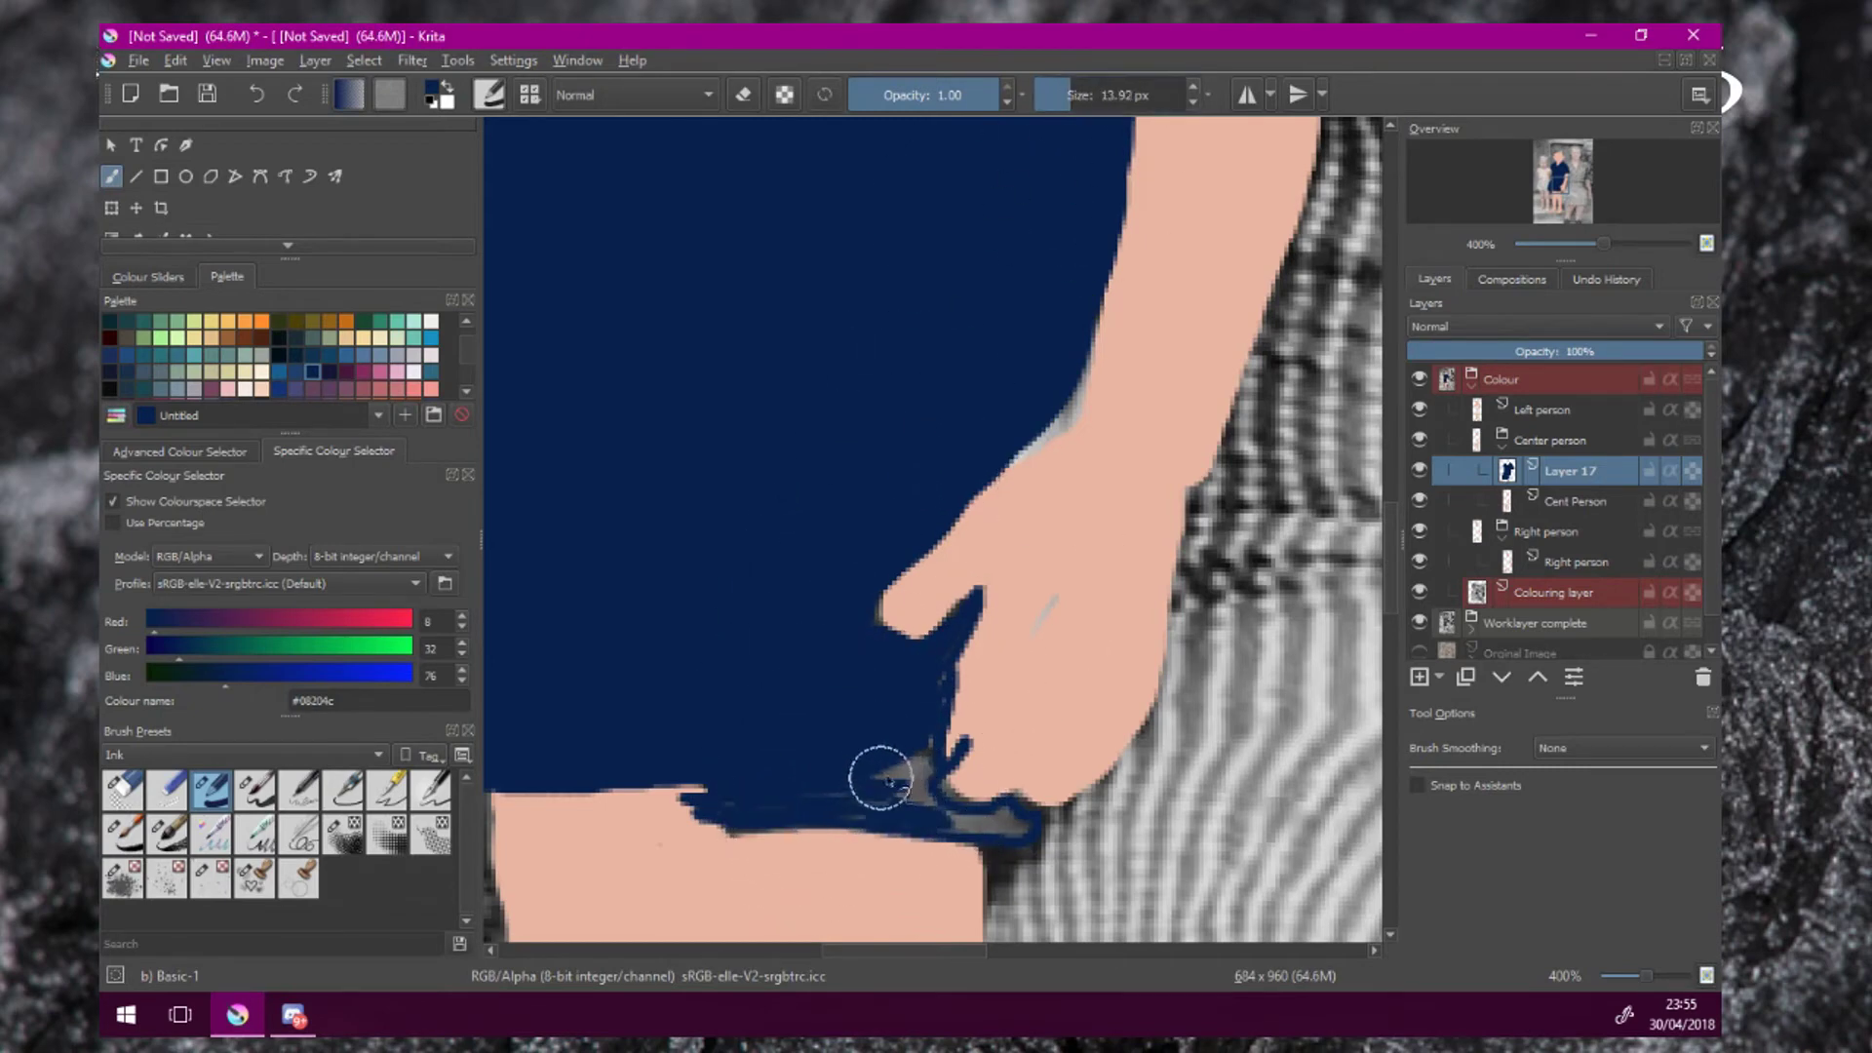
pyautogui.moveTo(887, 780)
pyautogui.mouseDown()
pyautogui.moveTo(898, 764)
pyautogui.moveTo(861, 781)
pyautogui.moveTo(999, 832)
pyautogui.moveTo(651, 780)
pyautogui.mouseUp()
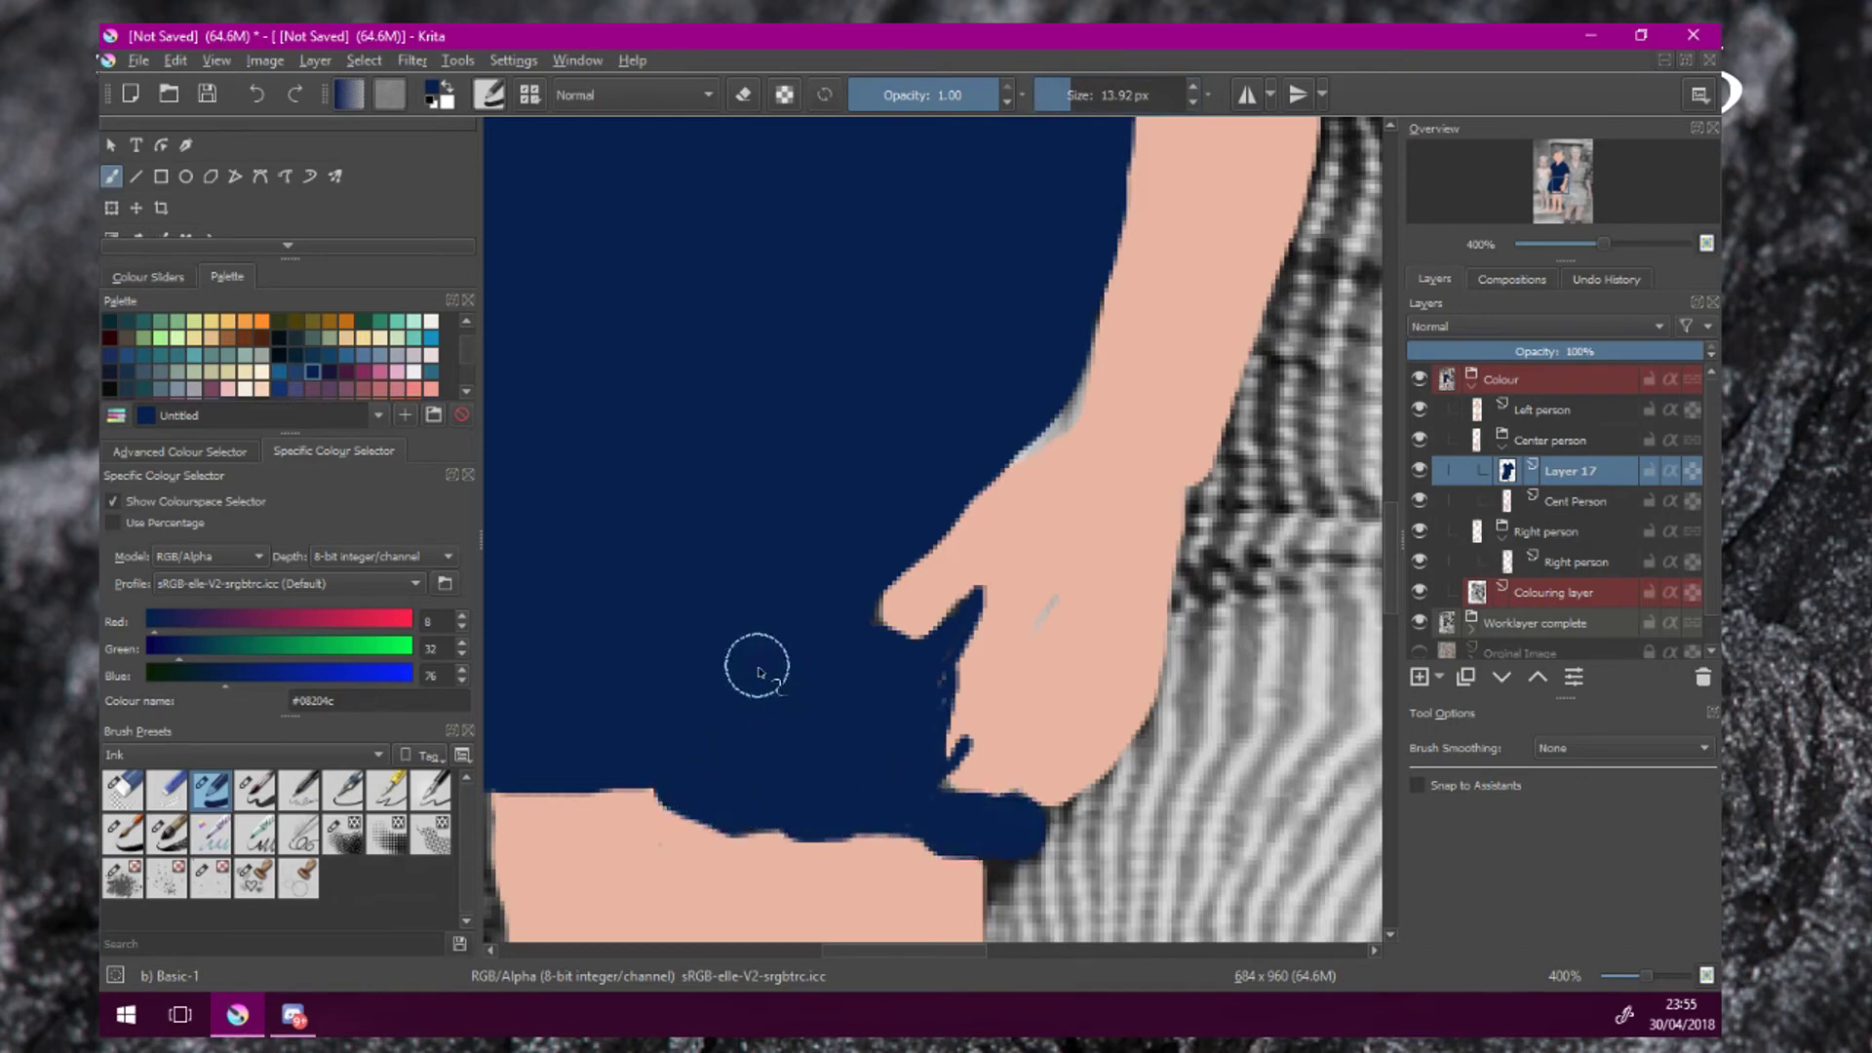
# Set the navy clothing layer's blending mode to Colour and its opacity to 40%.
pyautogui.scroll(-3, 759, 668)
pyautogui.moveTo(874, 618); pyautogui.dragTo(1093, 712)
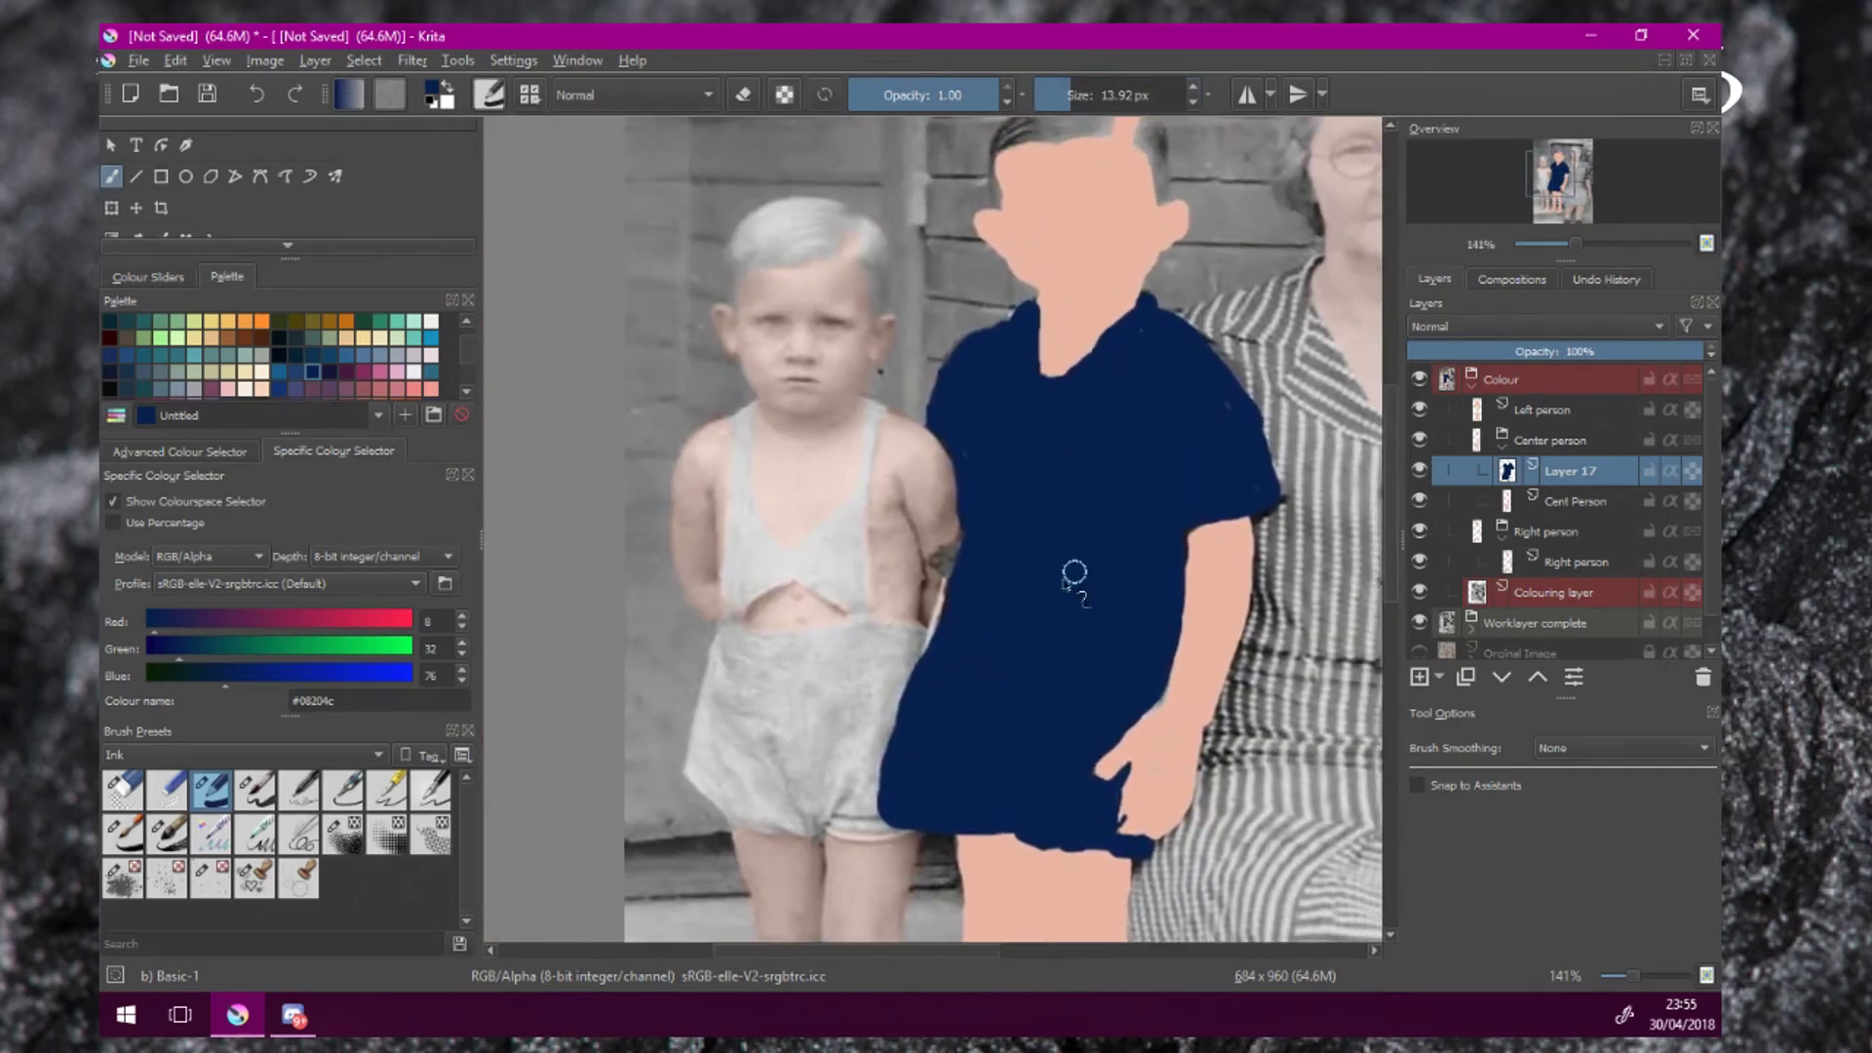
pyautogui.click(1530, 328)
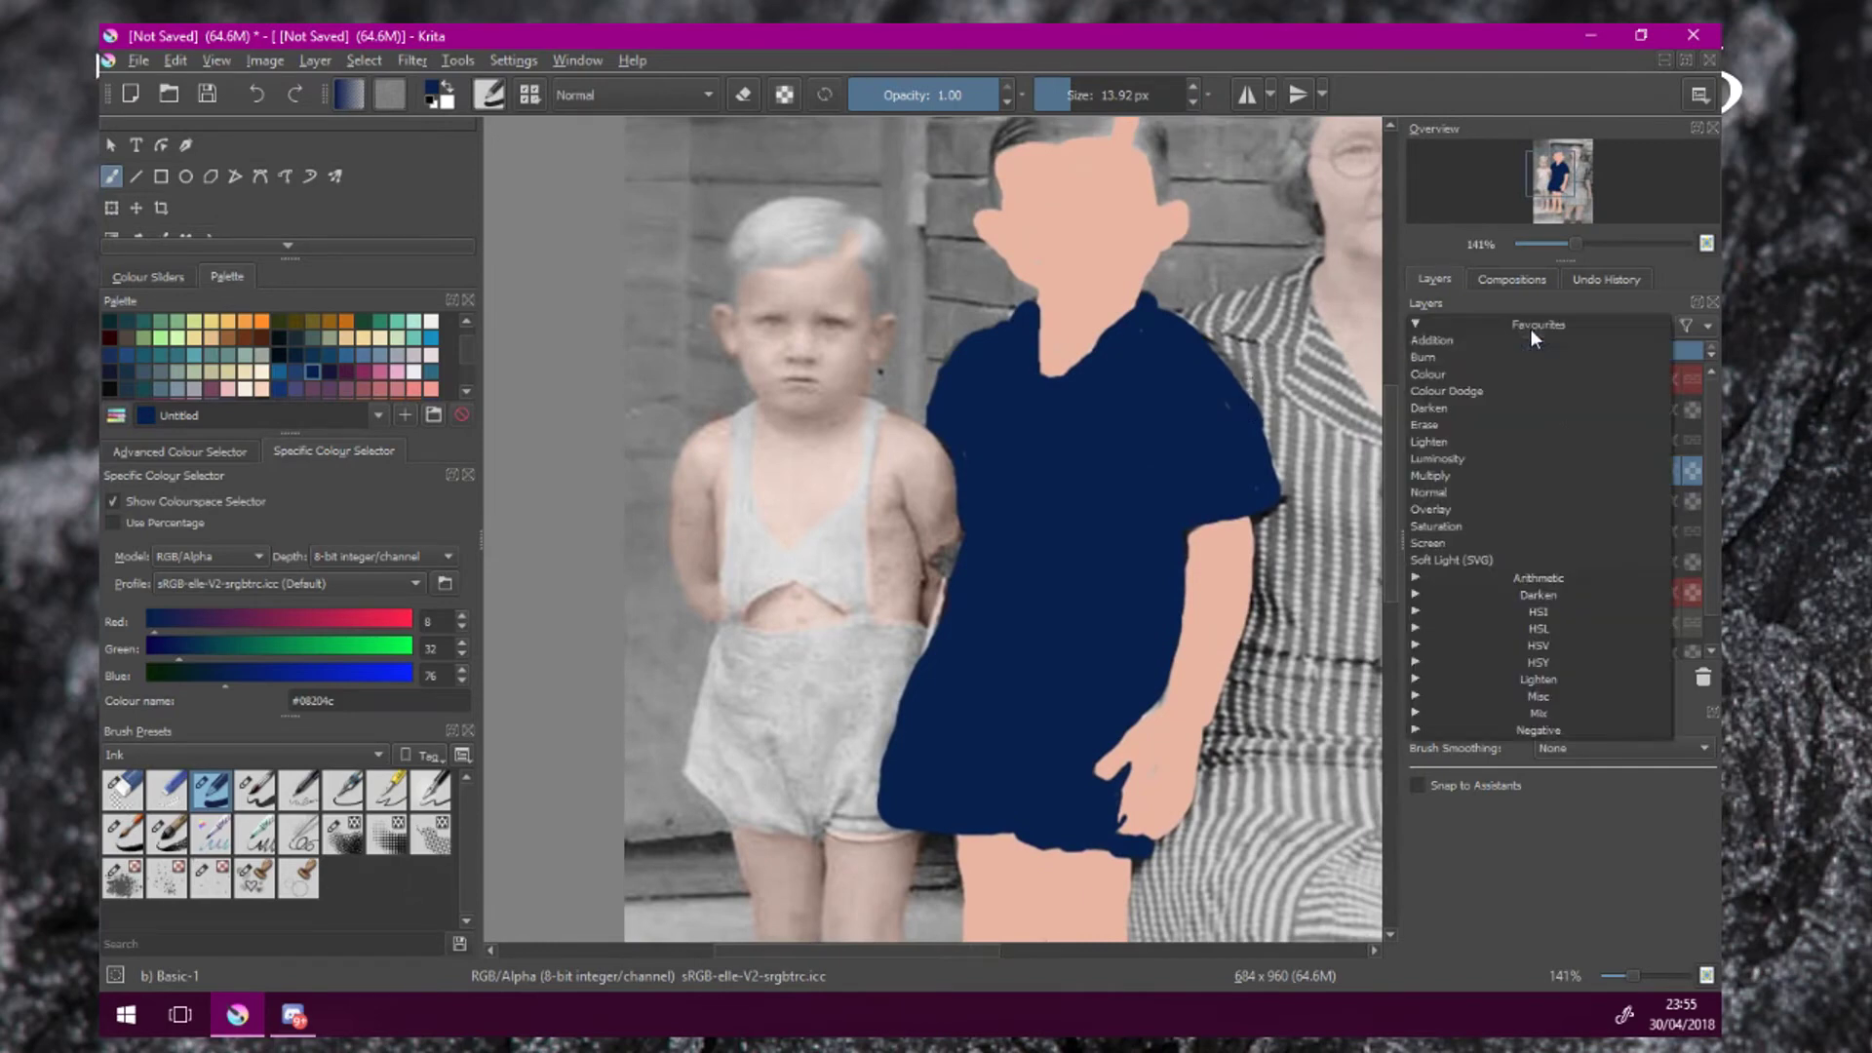
pyautogui.click(1508, 375)
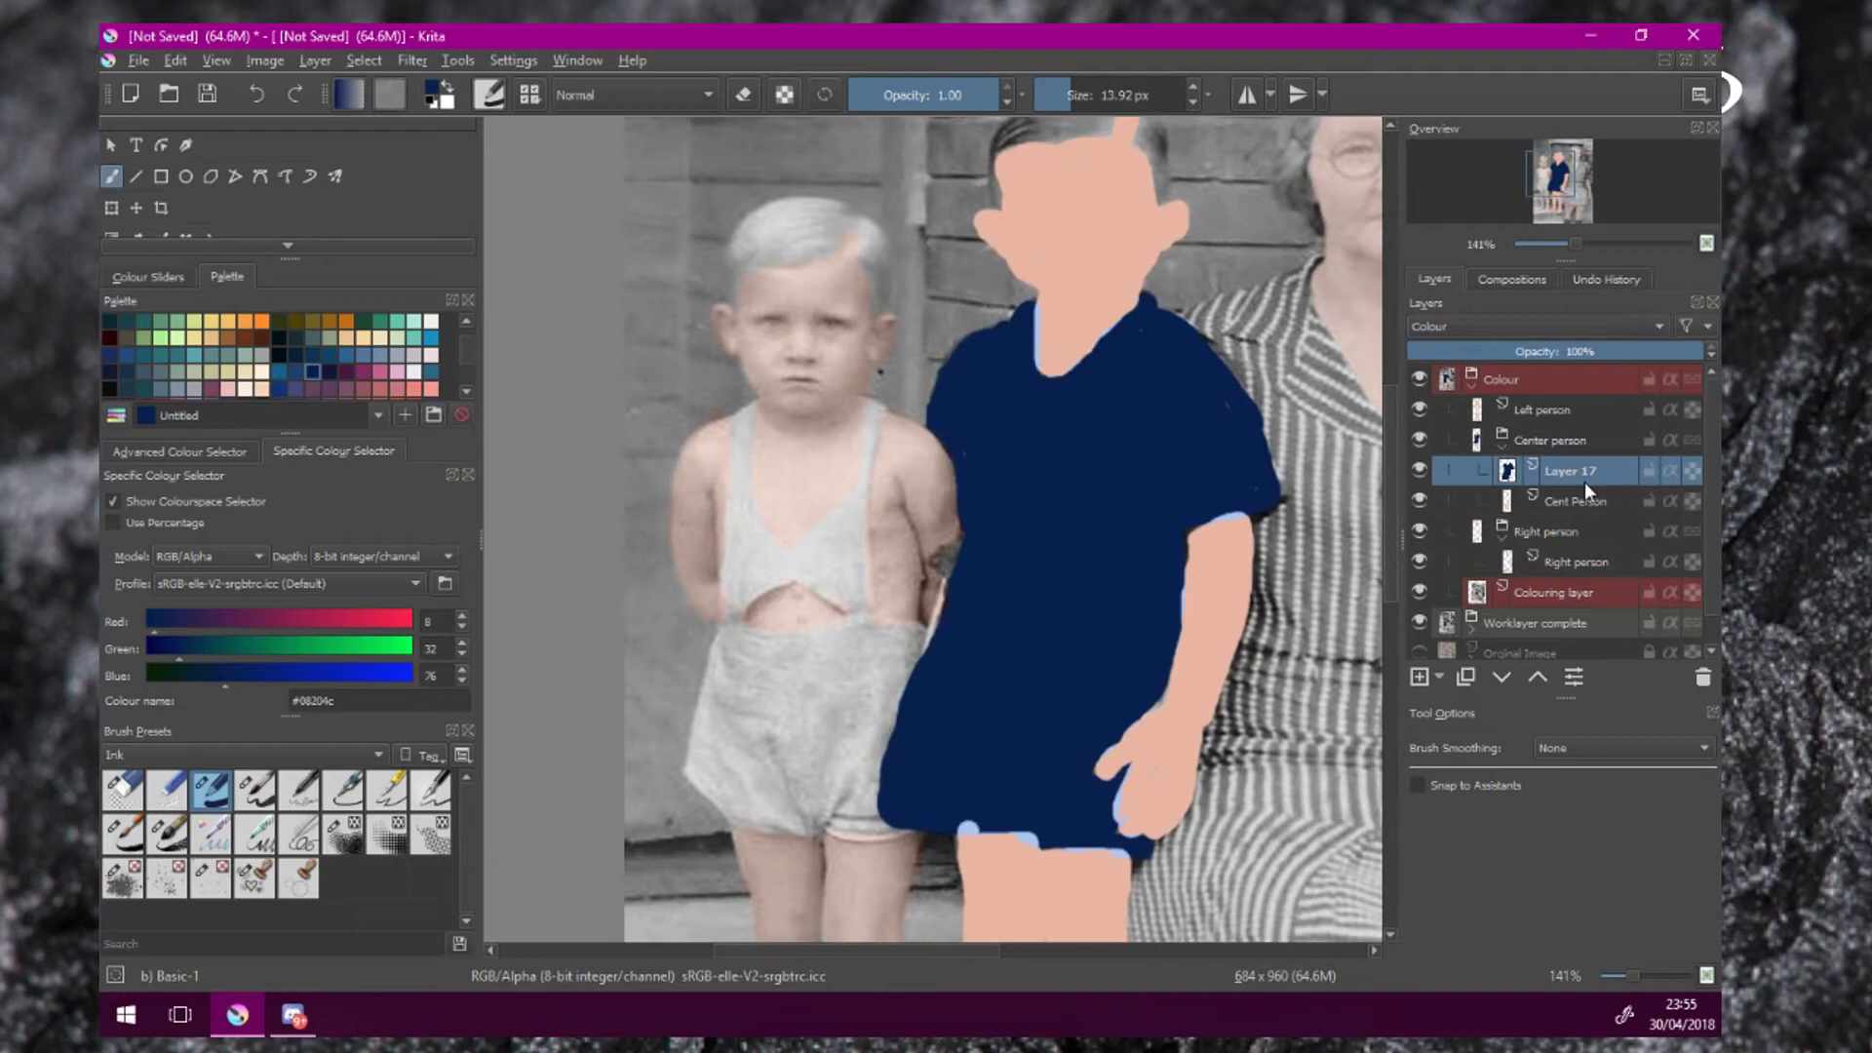
pyautogui.moveTo(1584, 480)
pyautogui.mouseDown()
pyautogui.moveTo(1432, 495)
pyautogui.moveTo(1607, 480)
pyautogui.mouseUp()
pyautogui.moveTo(1573, 352); pyautogui.dragTo(1551, 351)
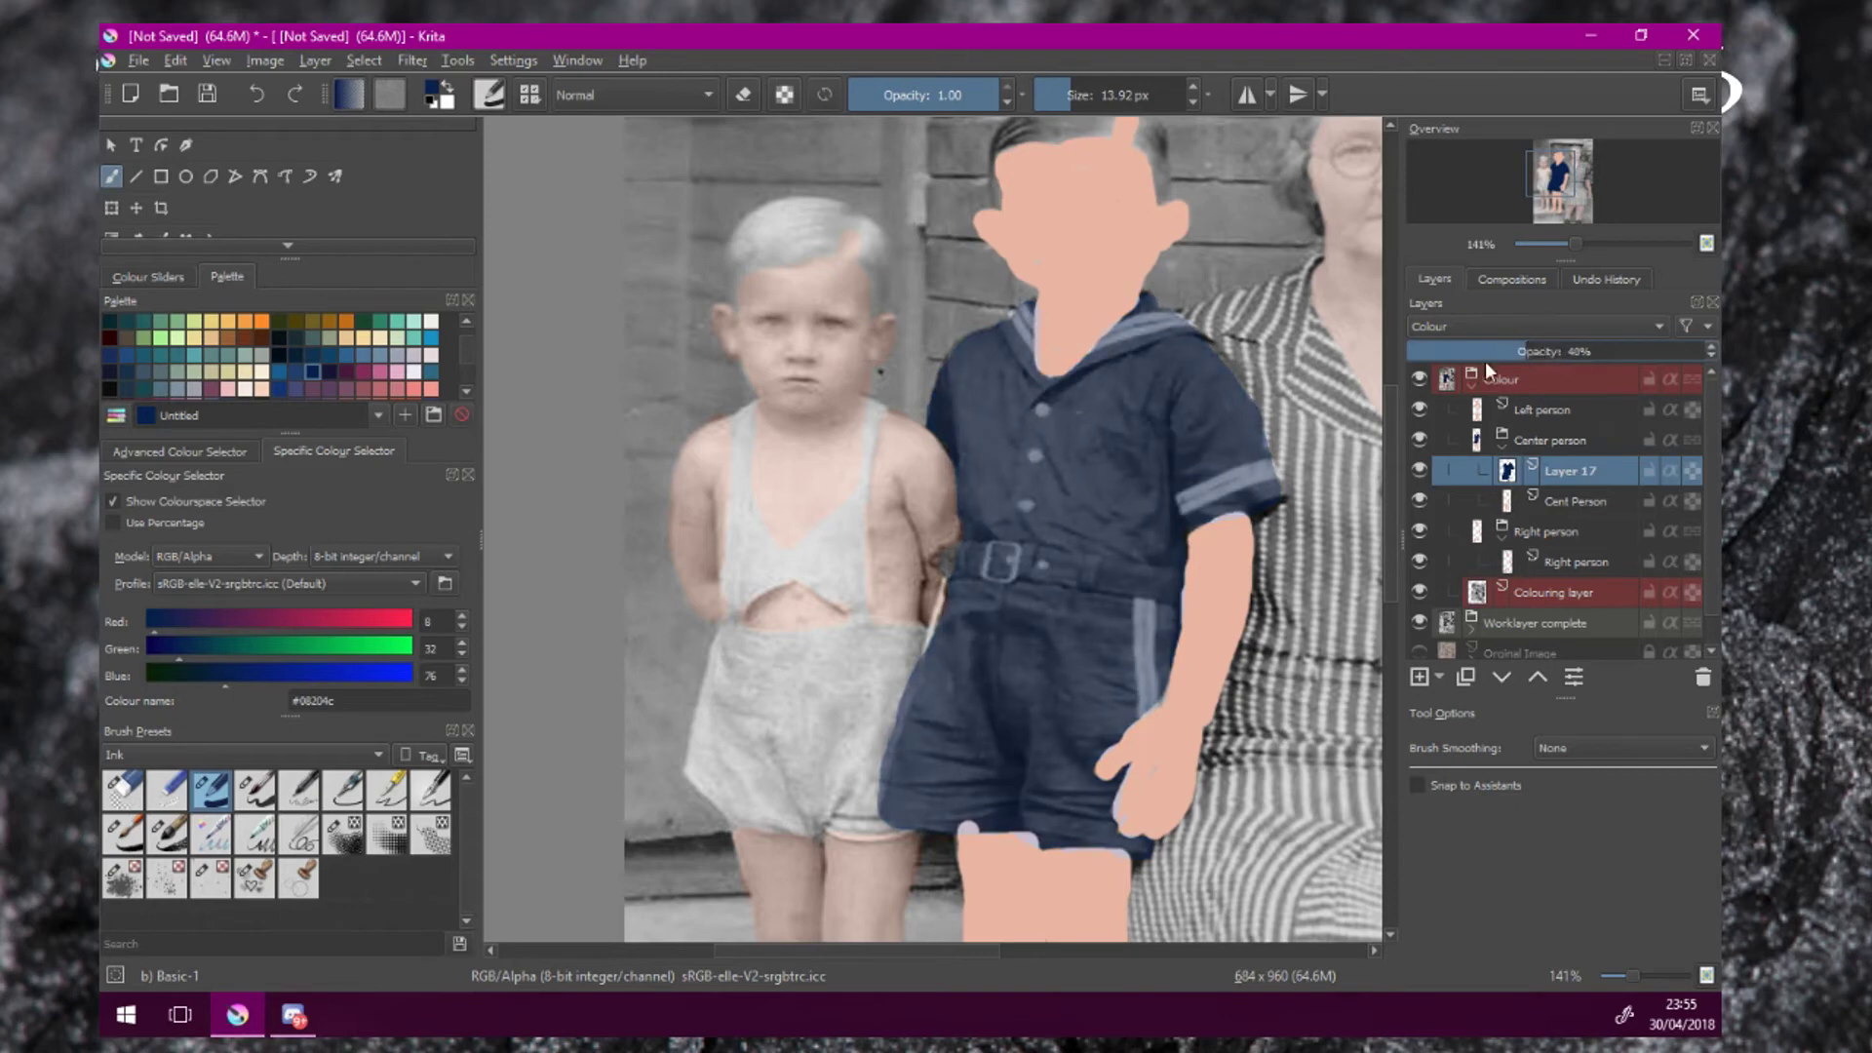
# Set the opacity of the centre boy's Cent Person skin layer to 43%.
pyautogui.scroll(-4, 1221, 551)
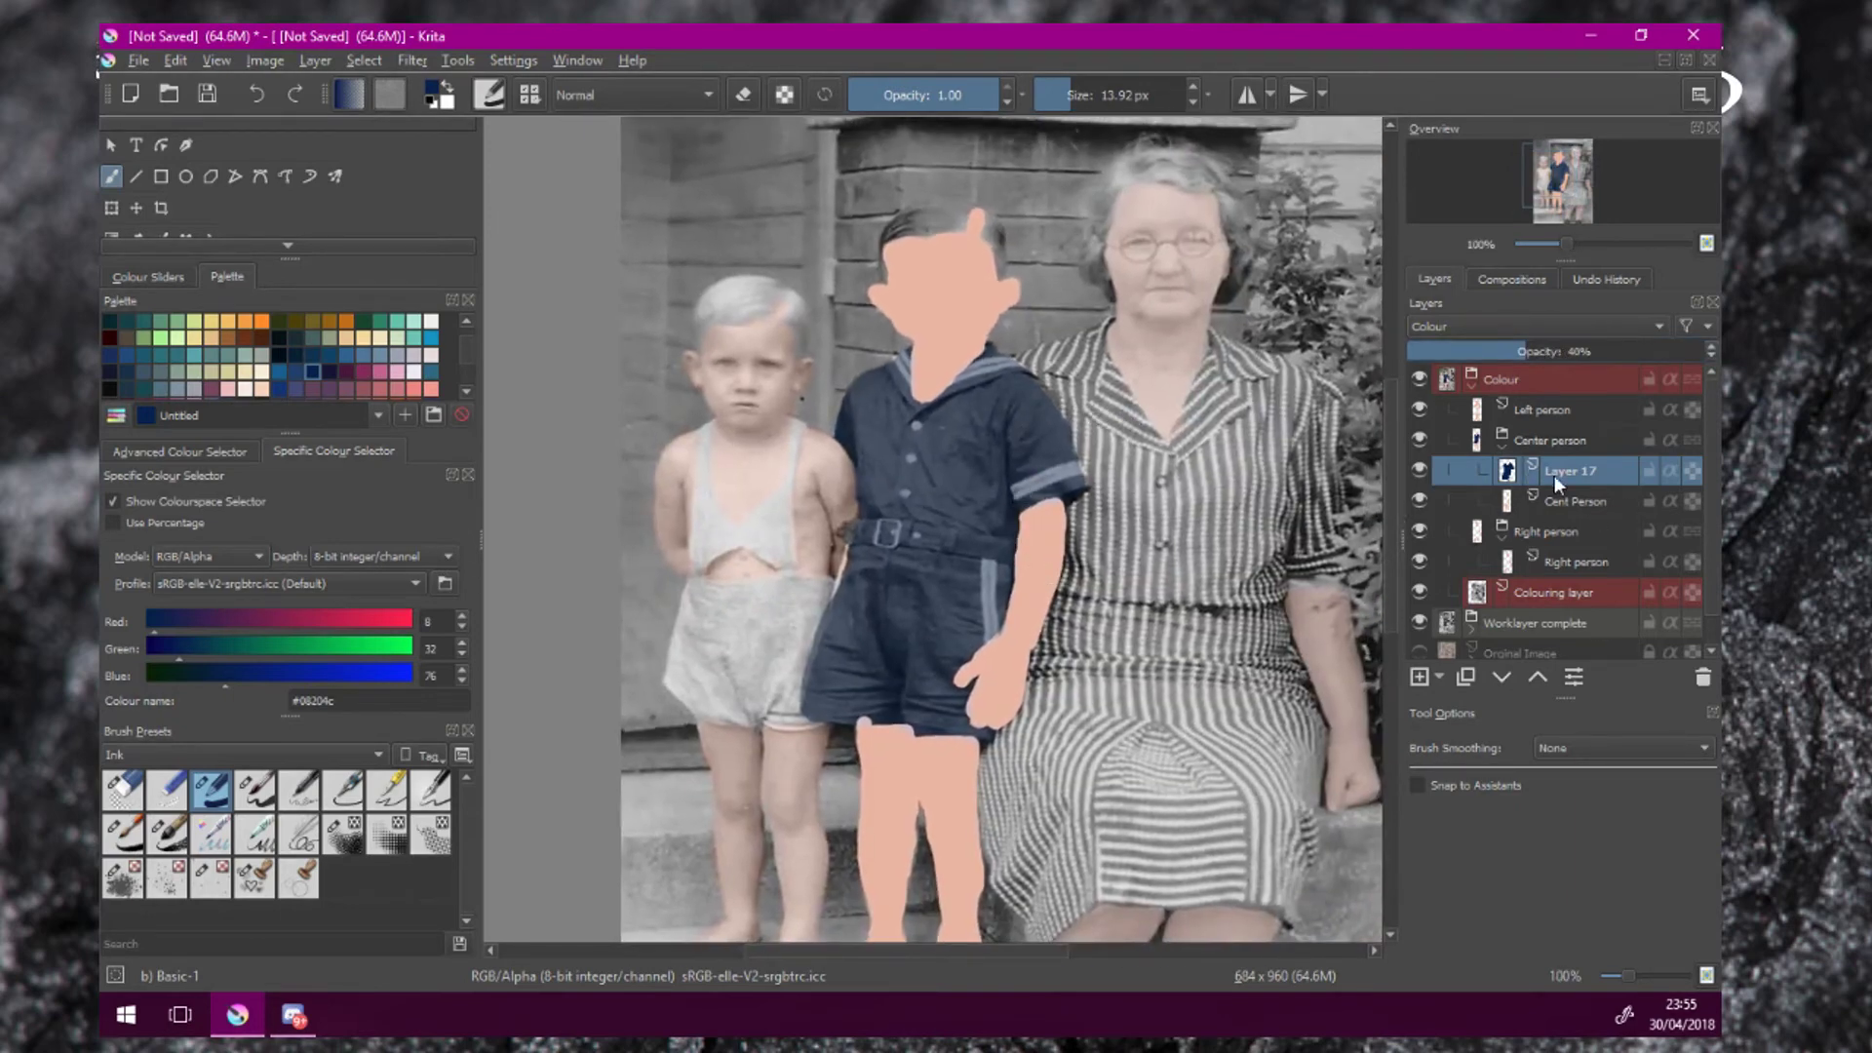
pyautogui.scroll(-1, 1599, 507)
pyautogui.scroll(1, 1599, 507)
pyautogui.click(1502, 448)
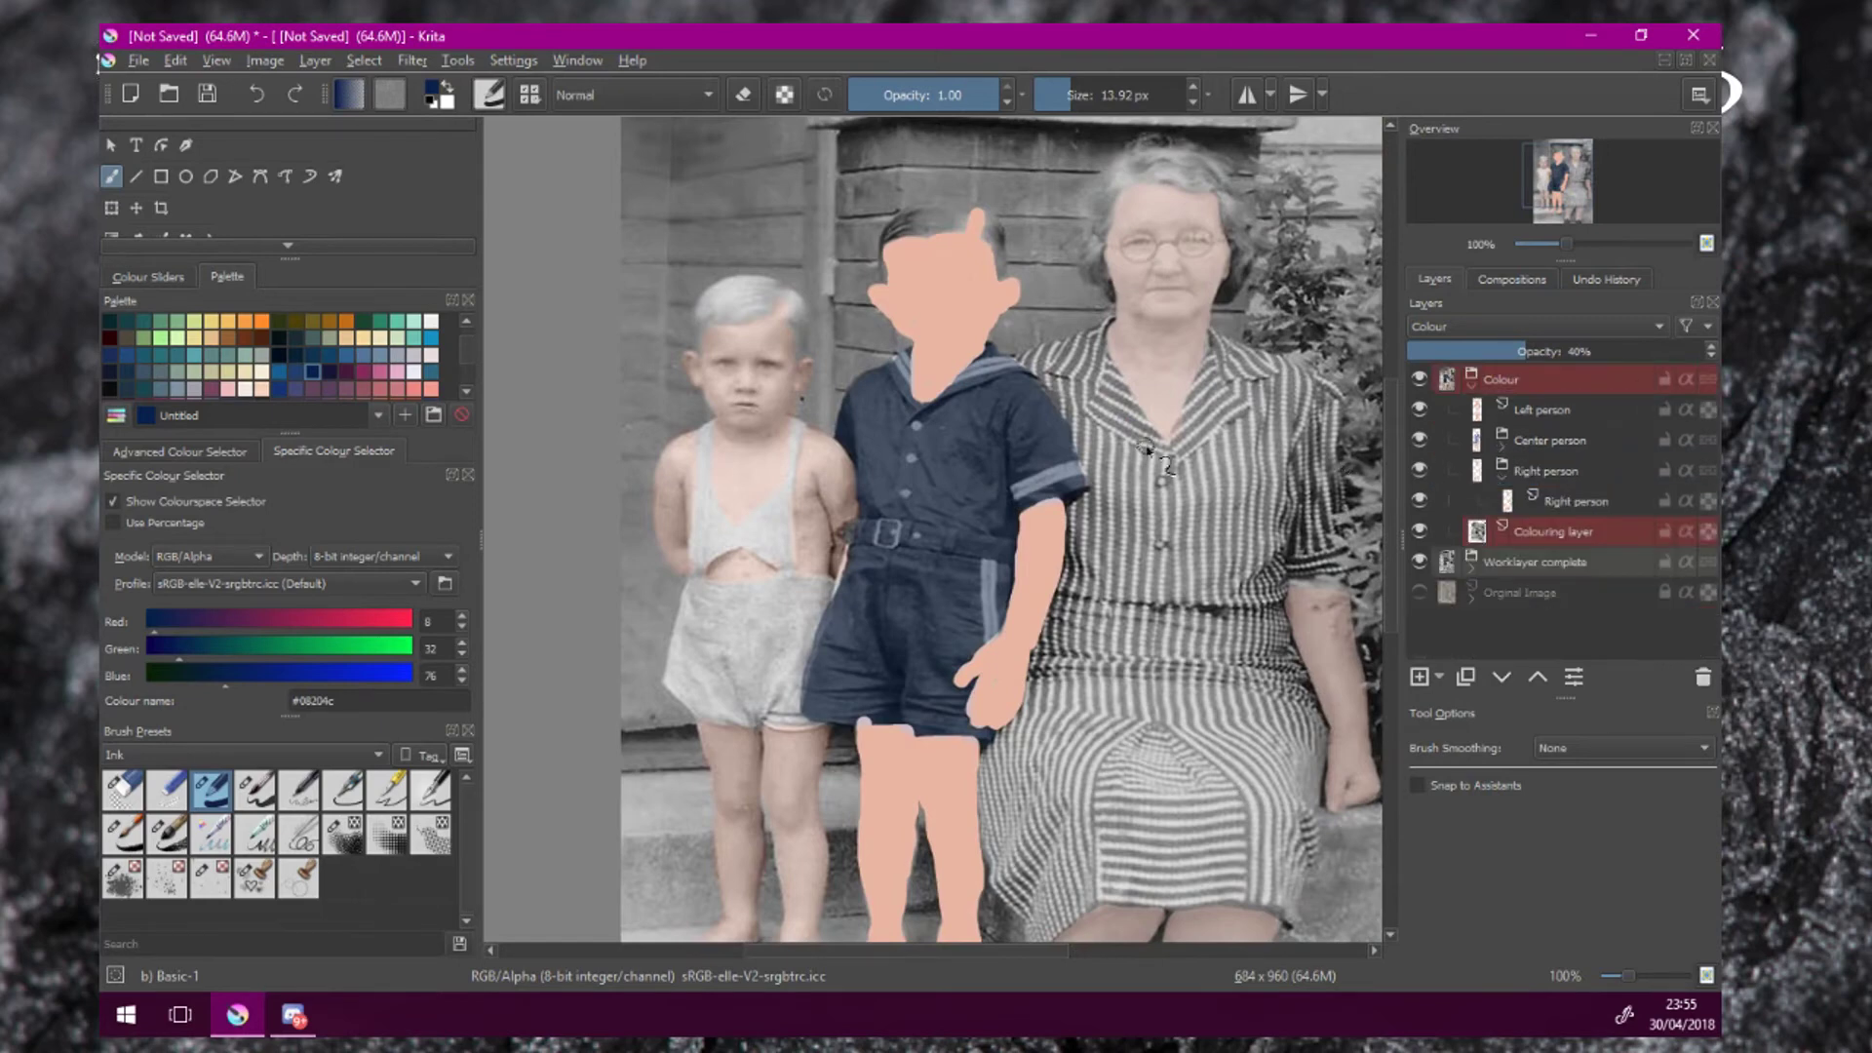
pyautogui.scroll(-1, 1149, 449)
pyautogui.click(1502, 448)
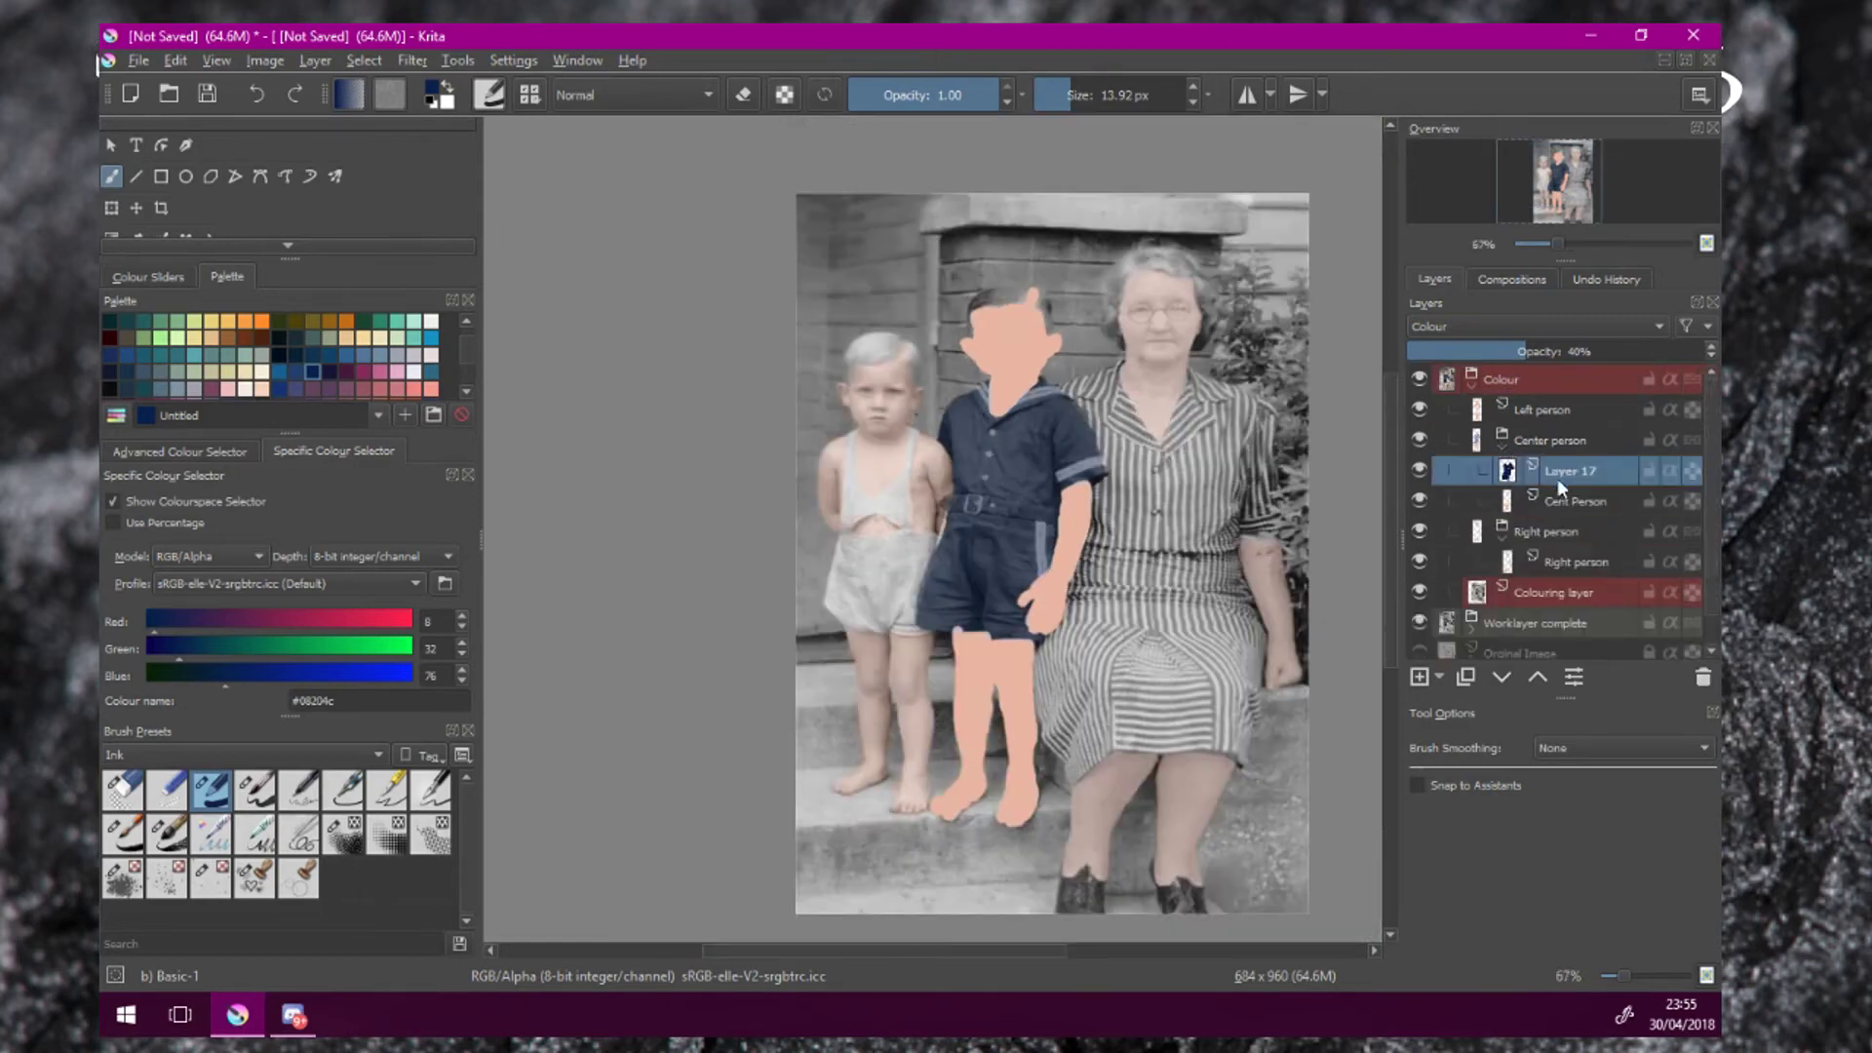
pyautogui.click(1594, 498)
pyautogui.moveTo(1580, 352); pyautogui.dragTo(1539, 352)
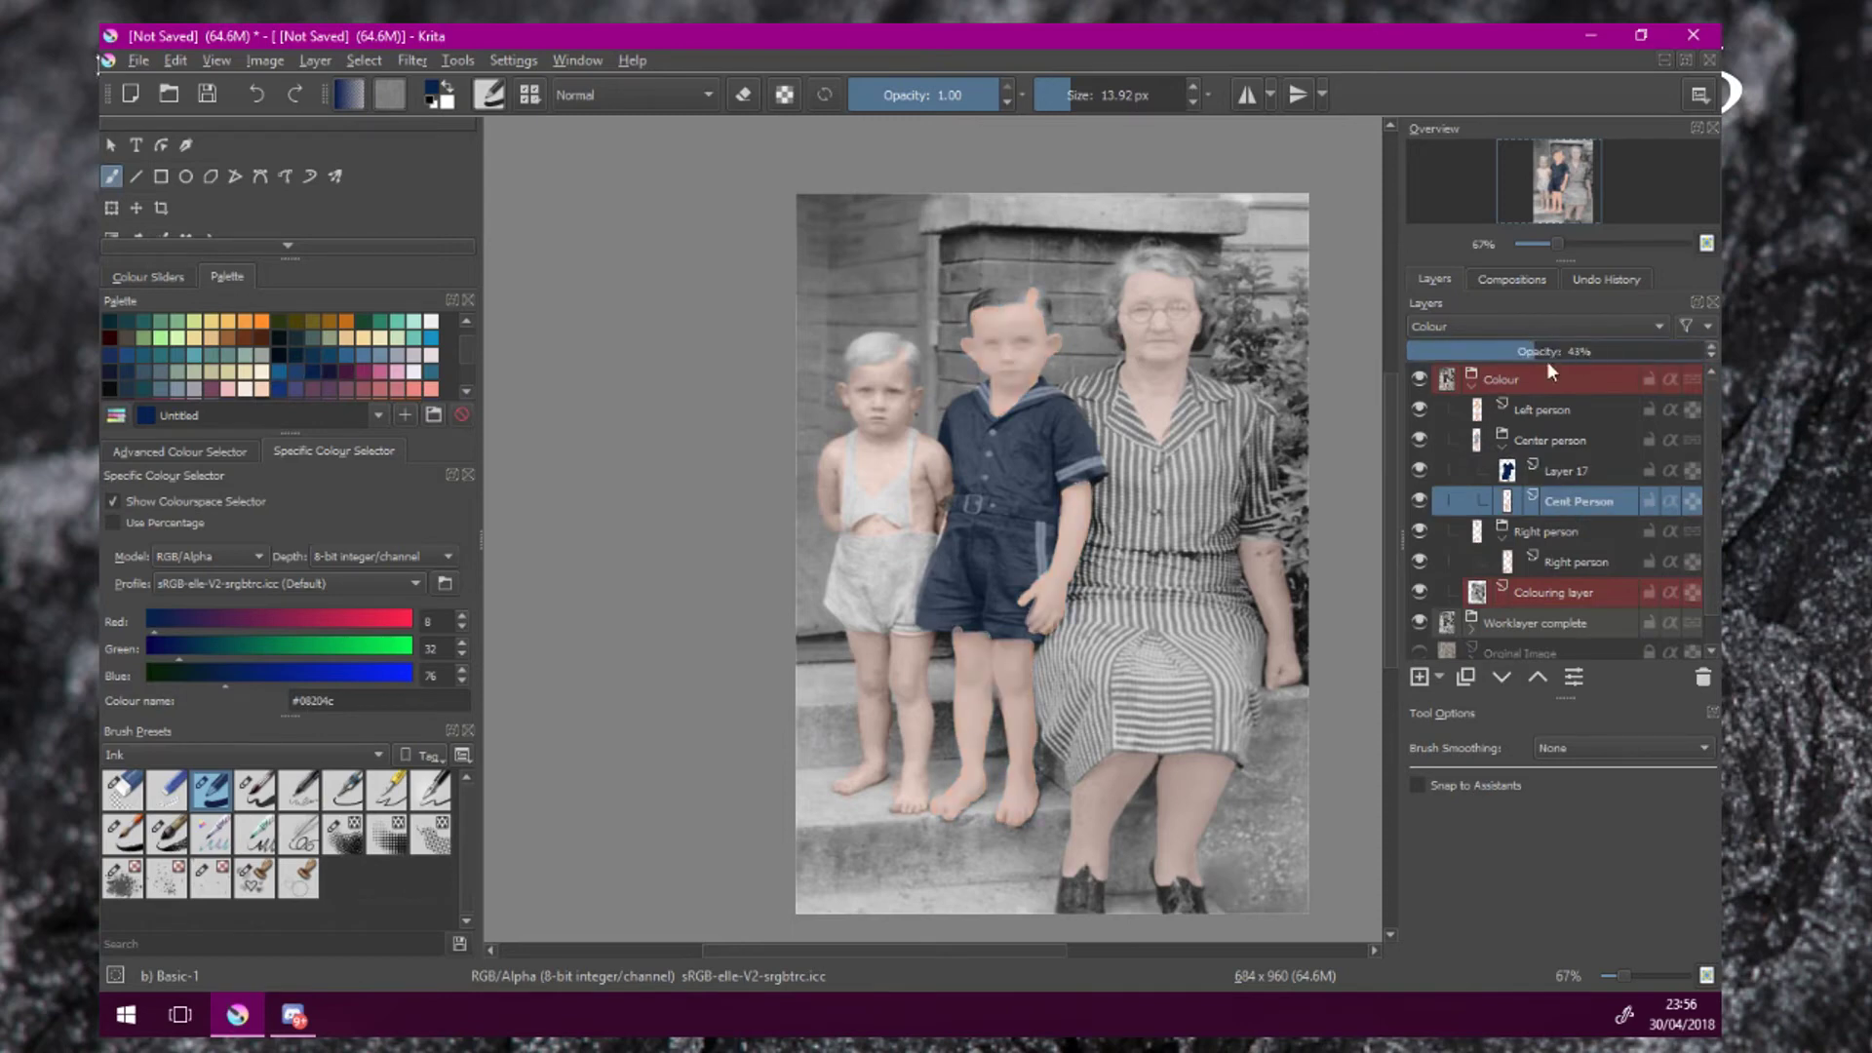
pyautogui.click(1503, 450)
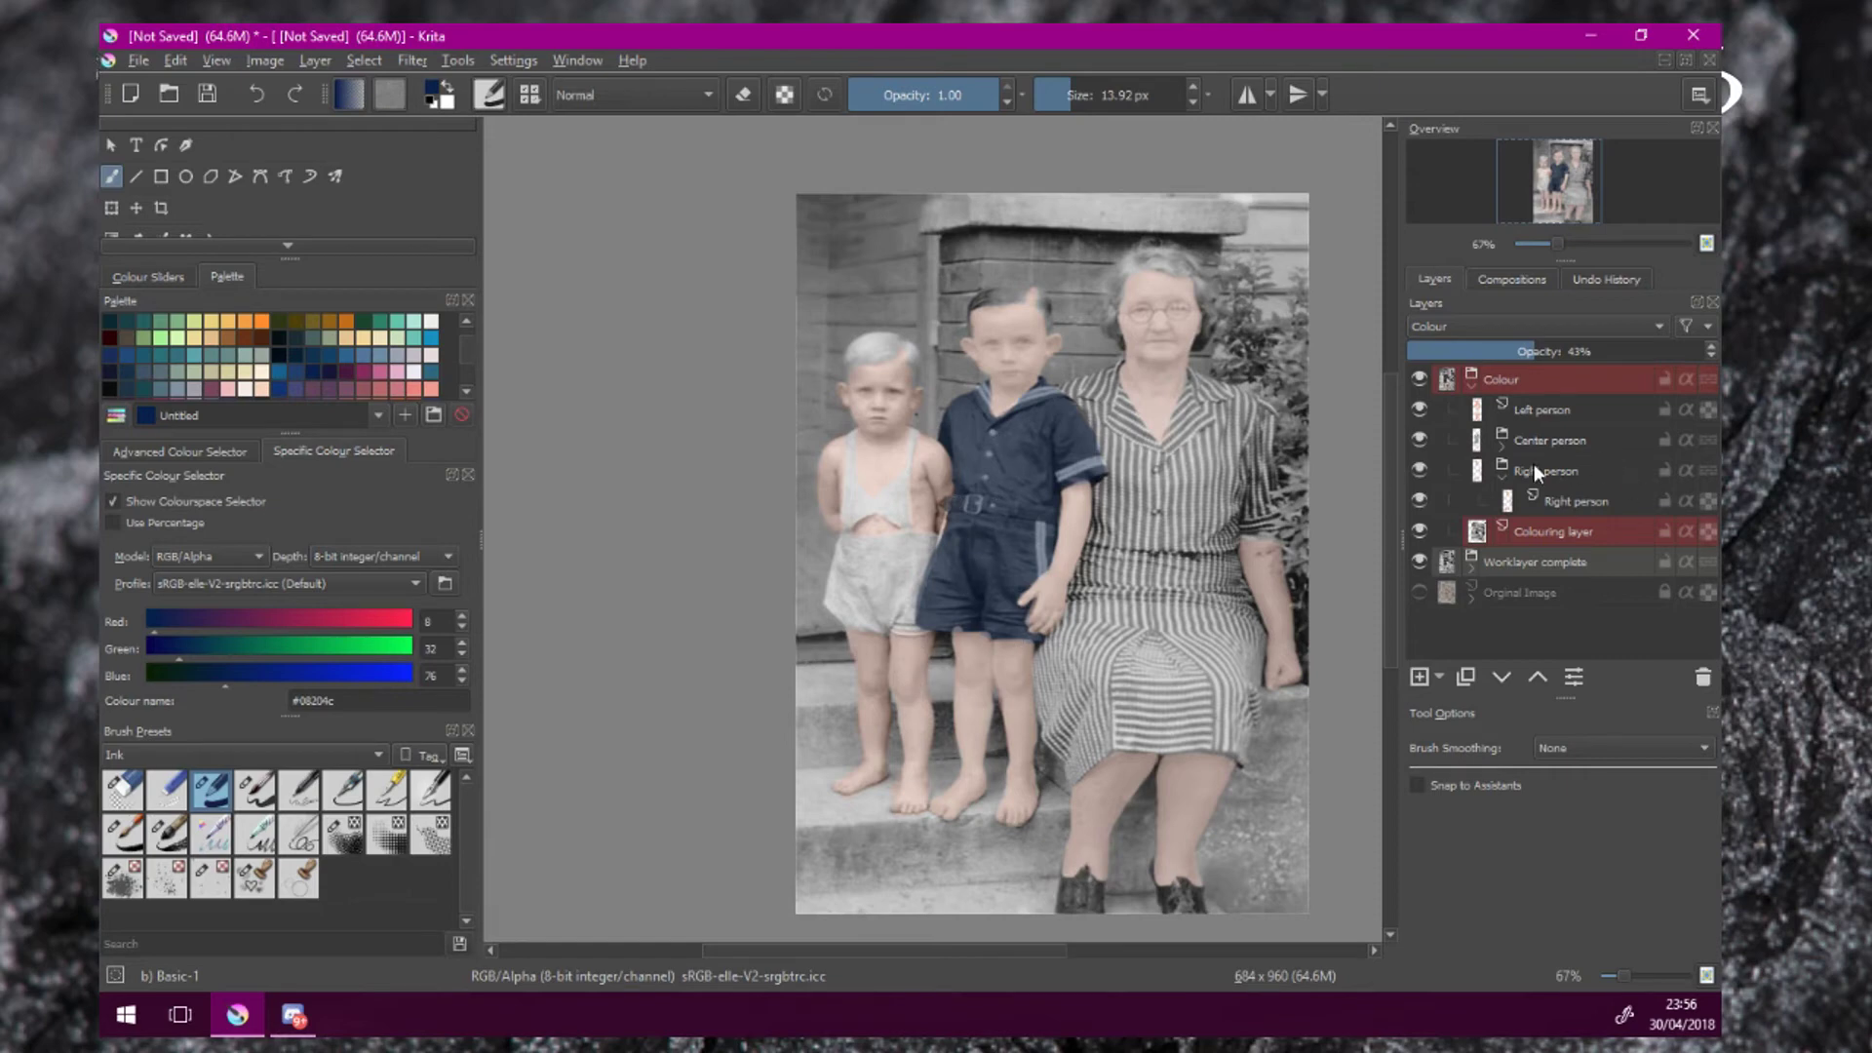
pyautogui.click(1503, 447)
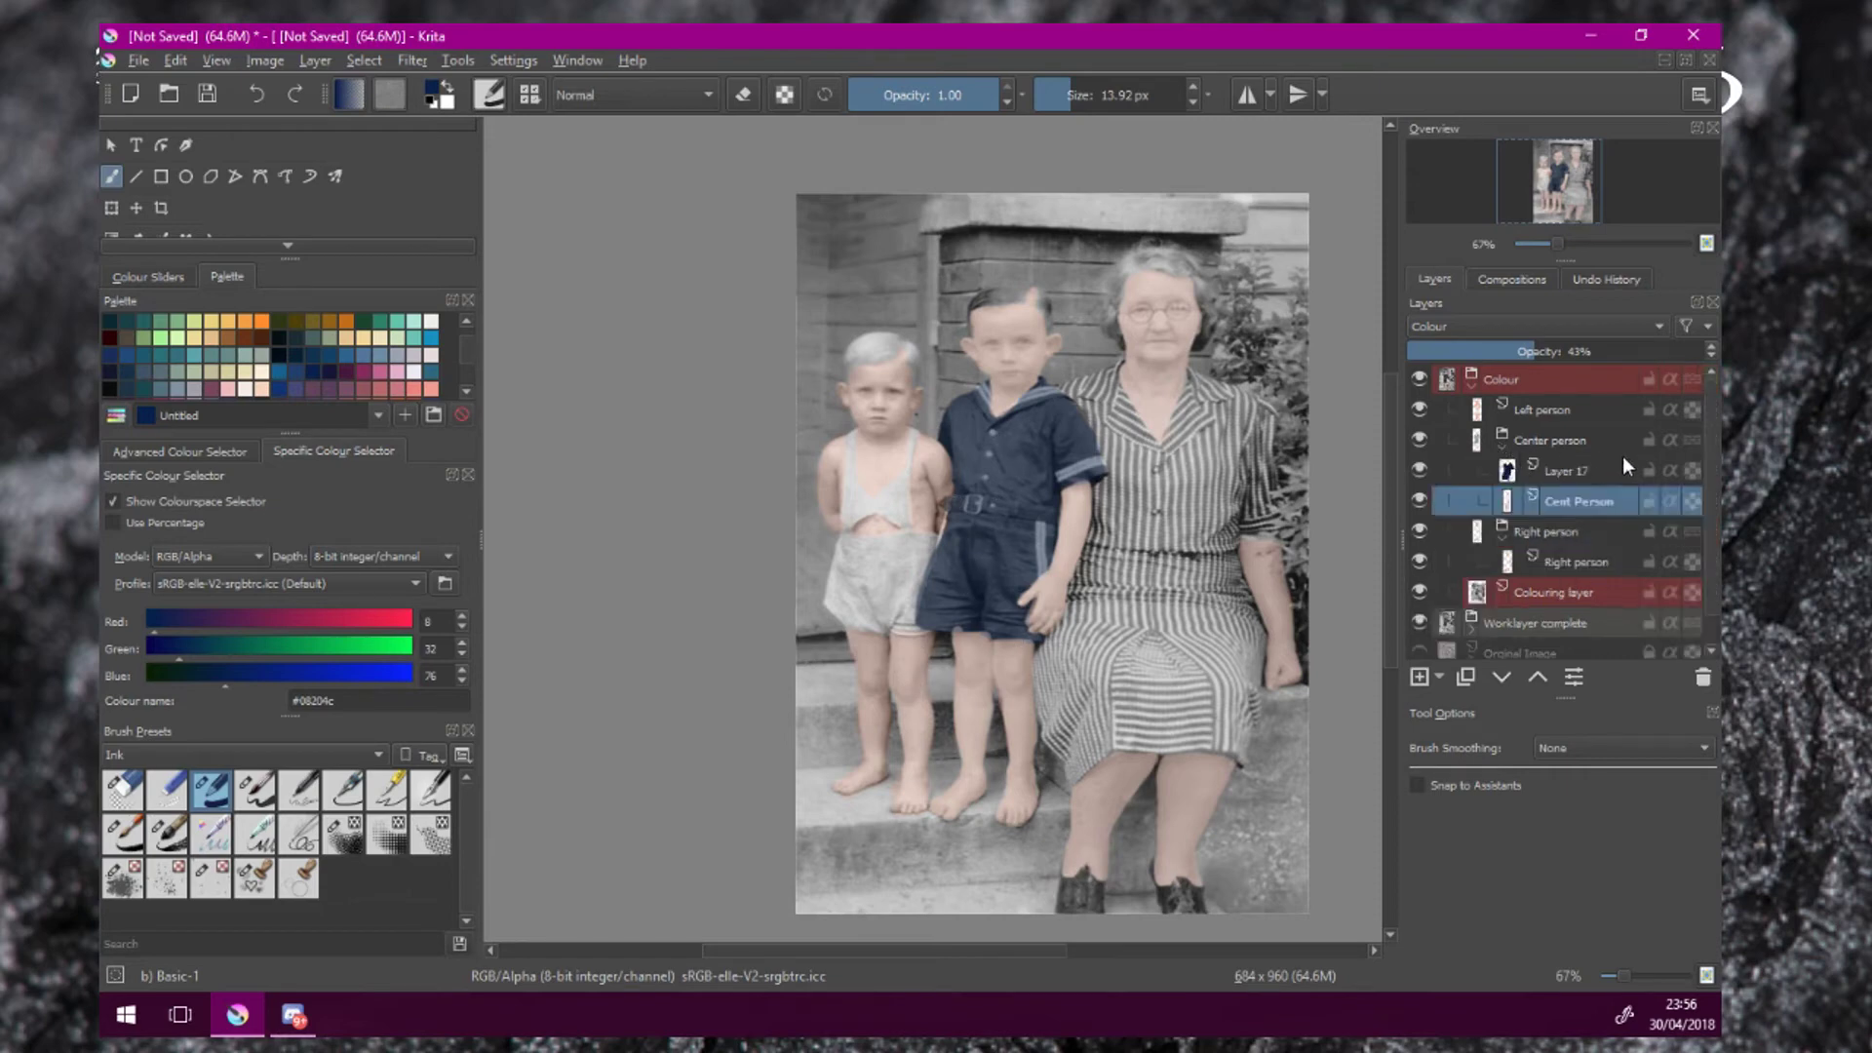
pyautogui.click(1501, 450)
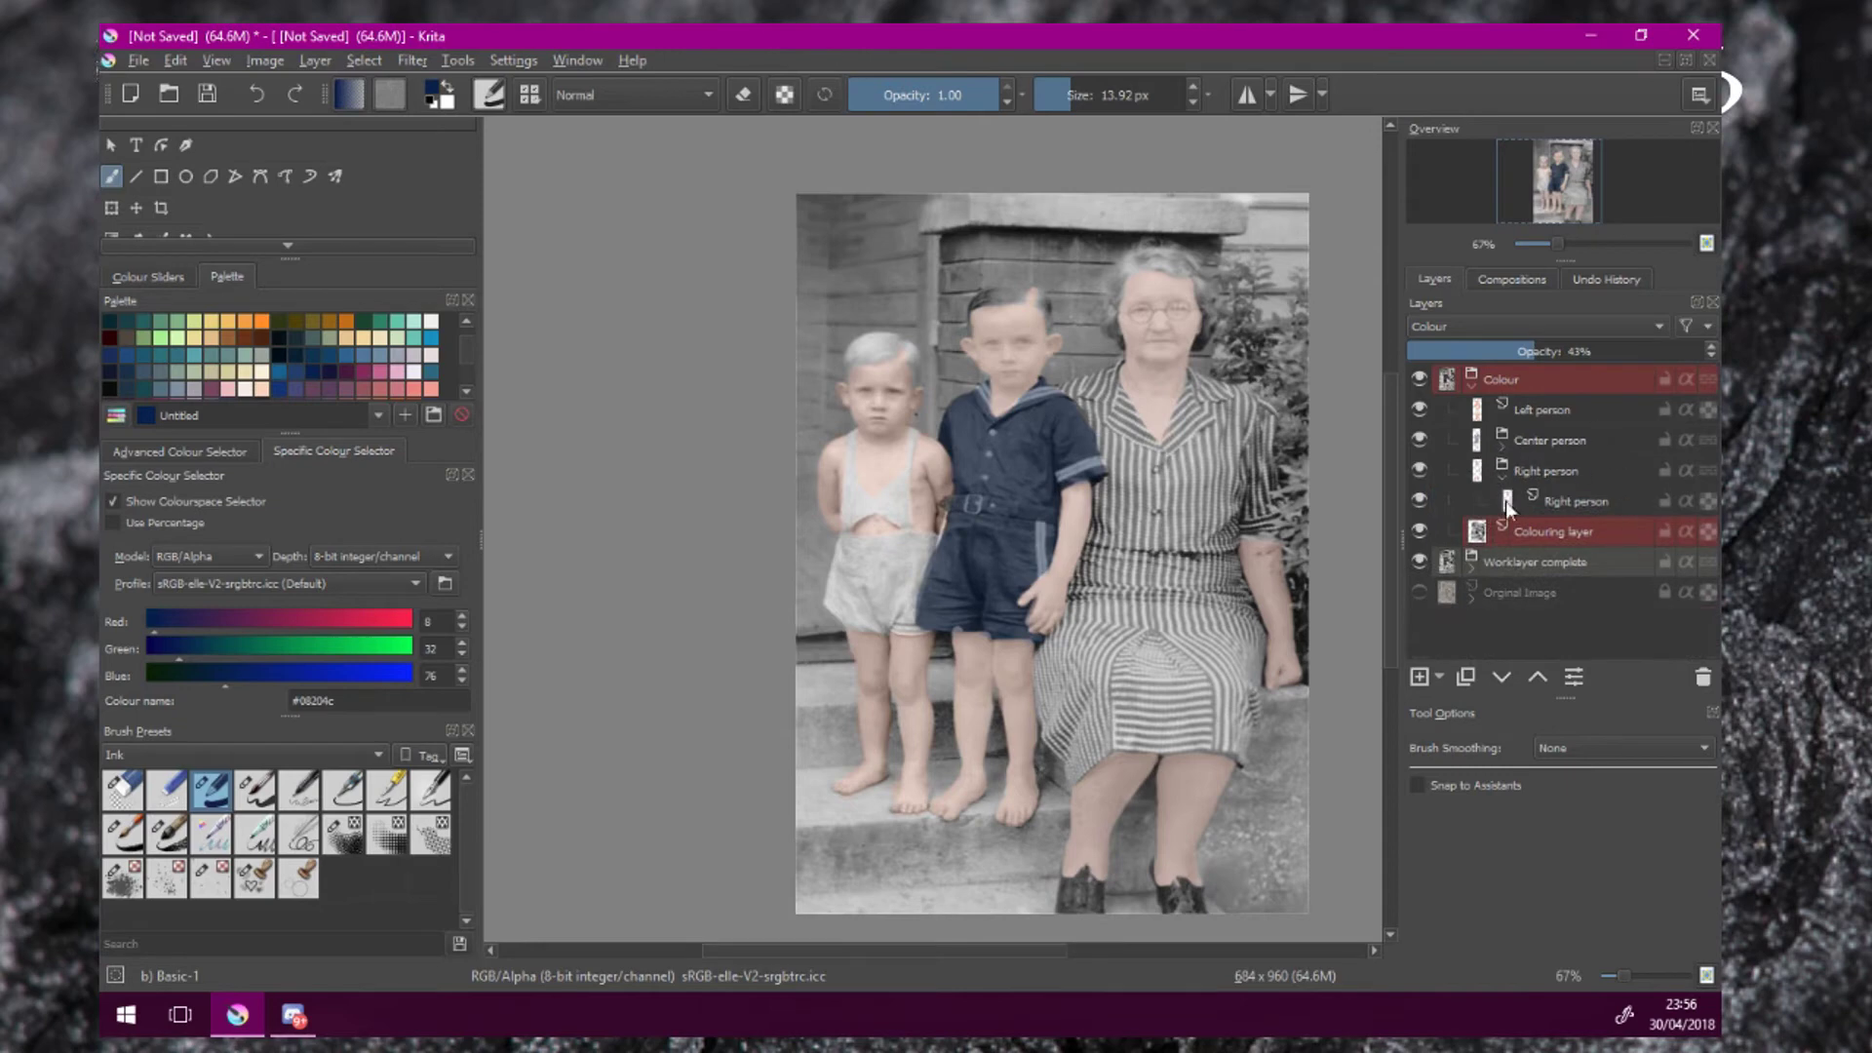
pyautogui.click(1500, 449)
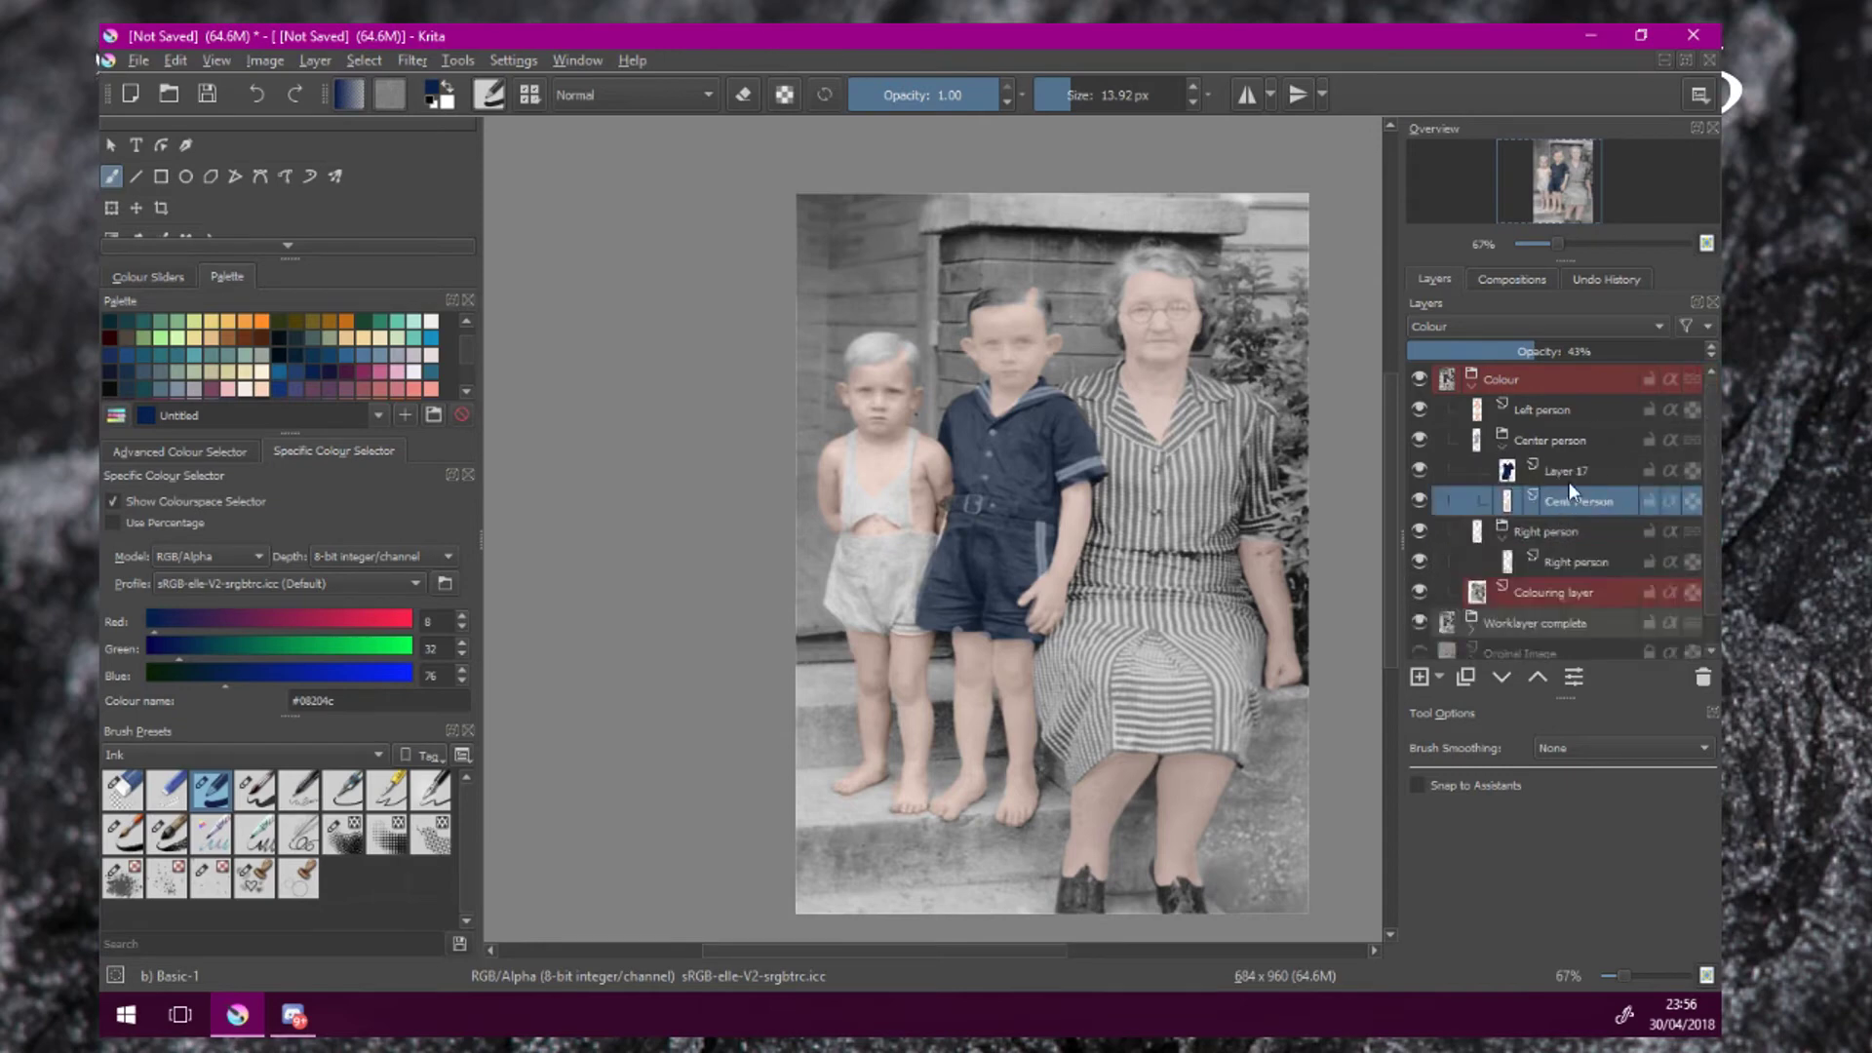
# Rename the Cent Person layer as "Cent Person skin tone".
pyautogui.doubleClick(1615, 503)
pyautogui.press('BackSpace')
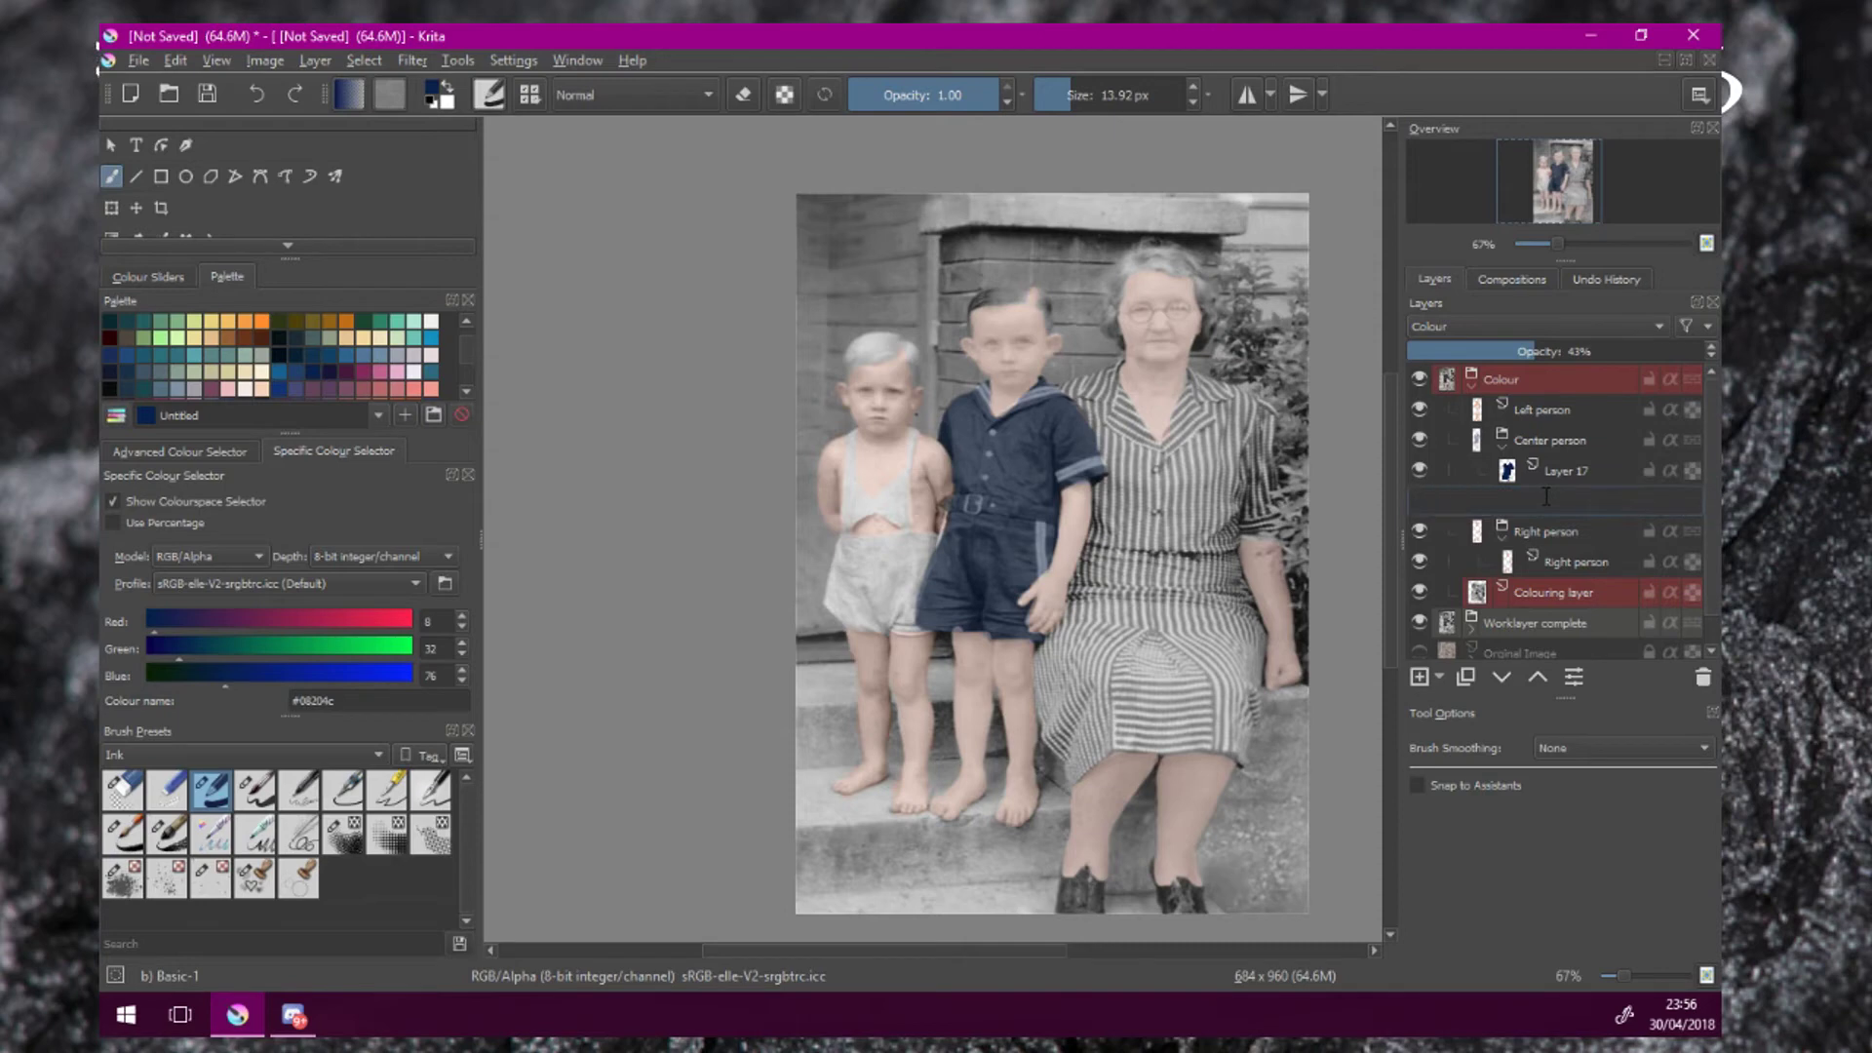
pyautogui.hotkey('ctrl', 'z')
pyautogui.click(1547, 498)
pyautogui.write('skin tone')
pyautogui.press('Return')
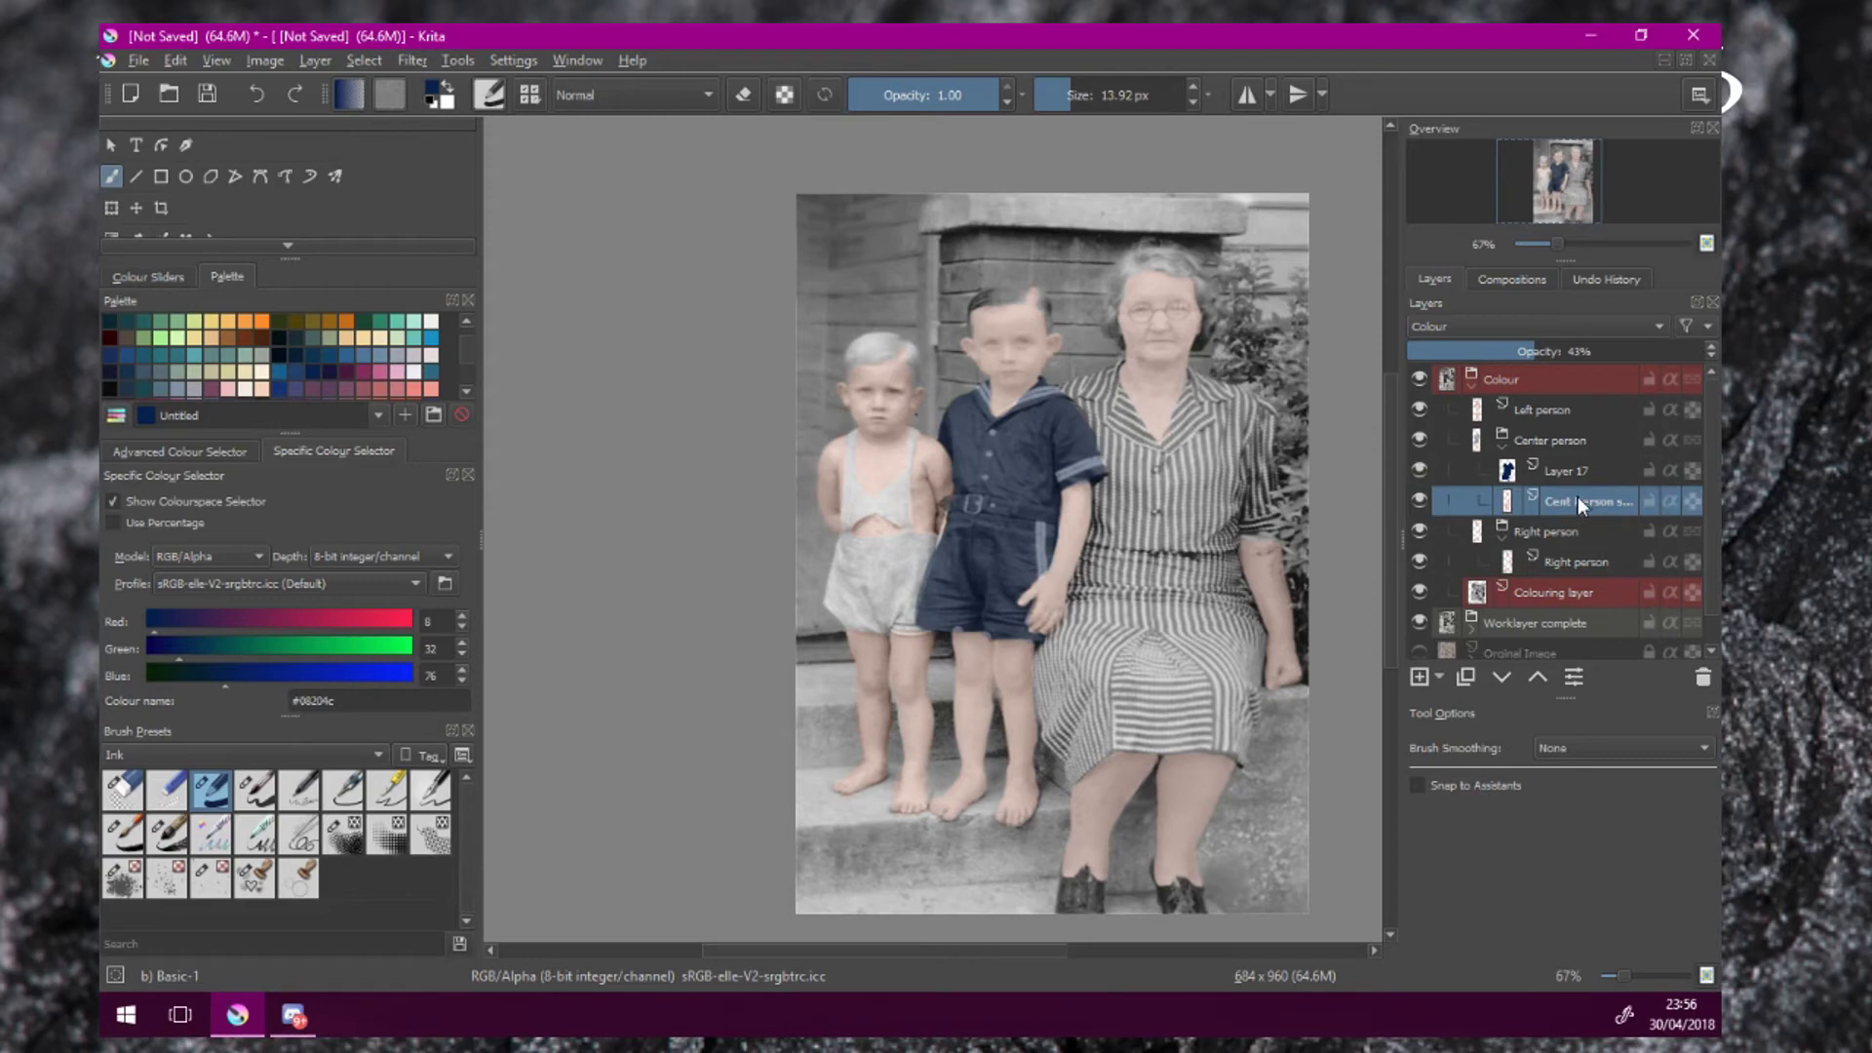
# Rename the navy clothing layer as "Center person".
pyautogui.click(1570, 470)
pyautogui.doubleClick(1578, 470)
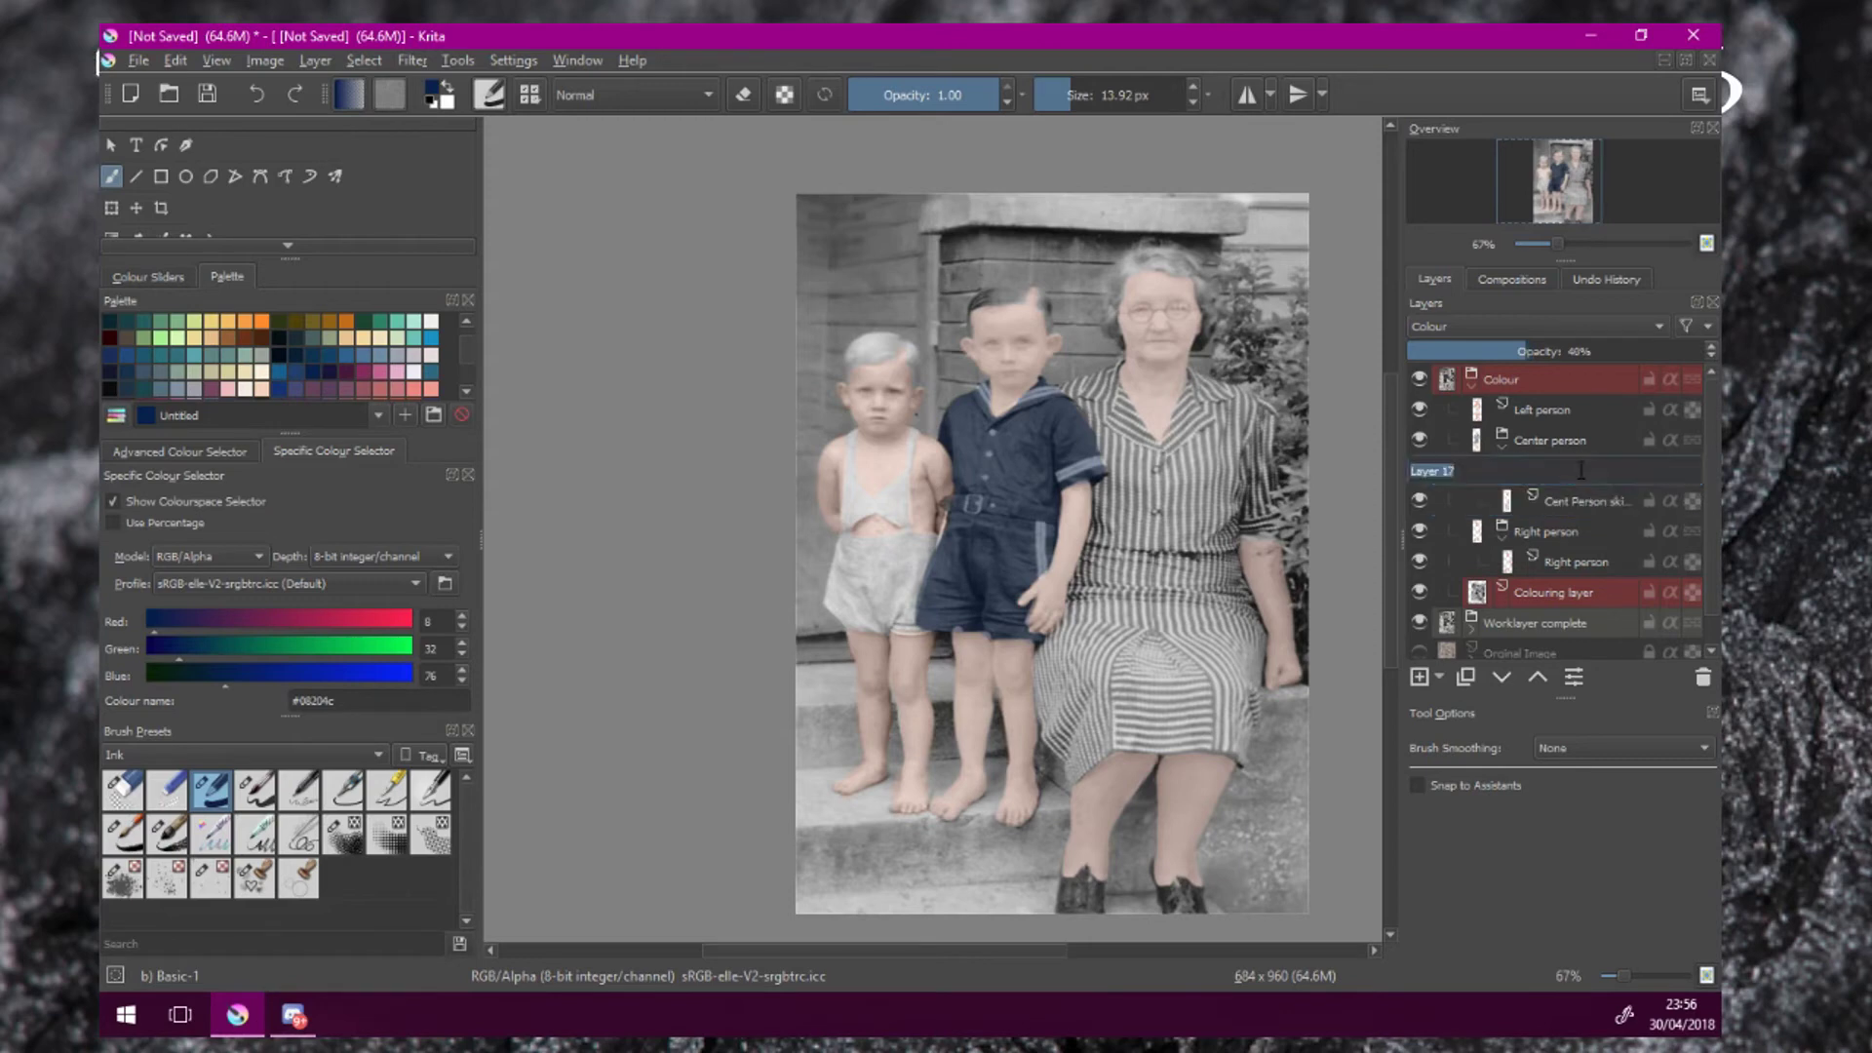
pyautogui.write('center person')
pyautogui.press('Return')
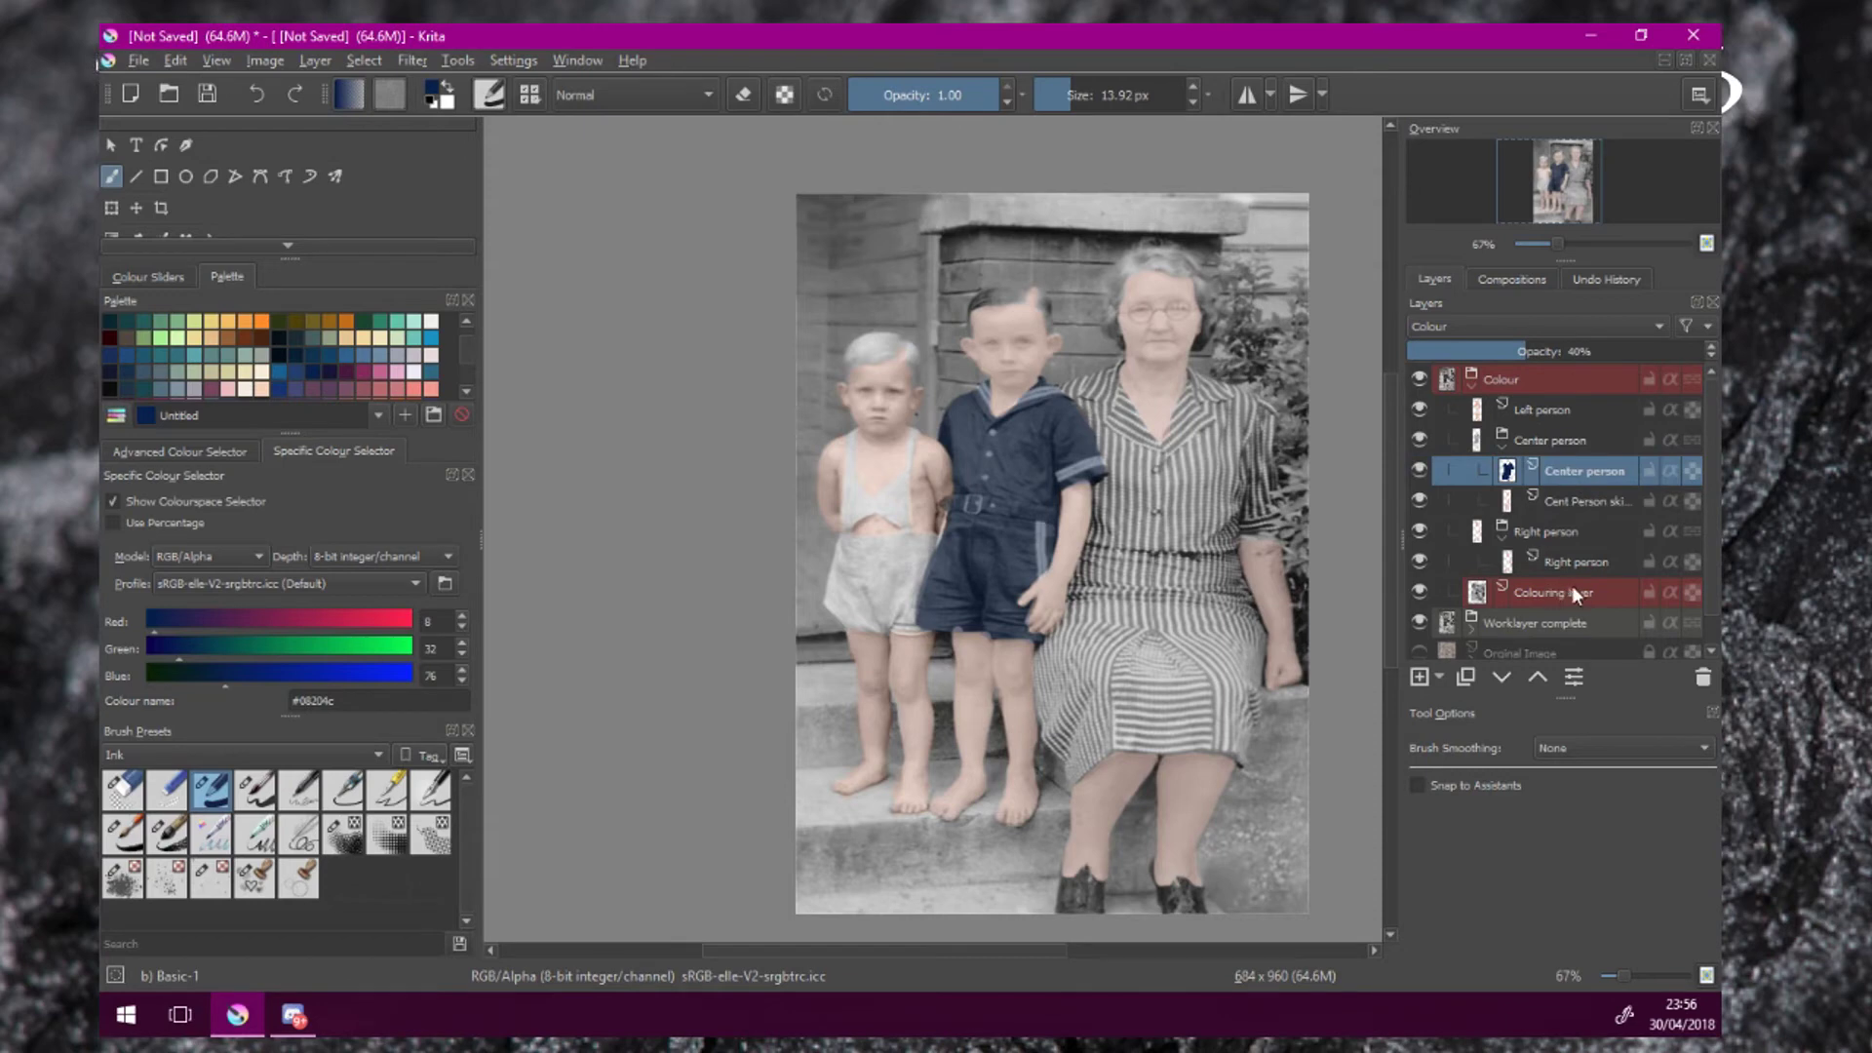
# Collapse the Colour group in the layer stack and inspect the coloured figures up close.
pyautogui.click(1470, 389)
pyautogui.scroll(1, 1163, 449)
pyautogui.moveTo(1081, 432); pyautogui.dragTo(1177, 456)
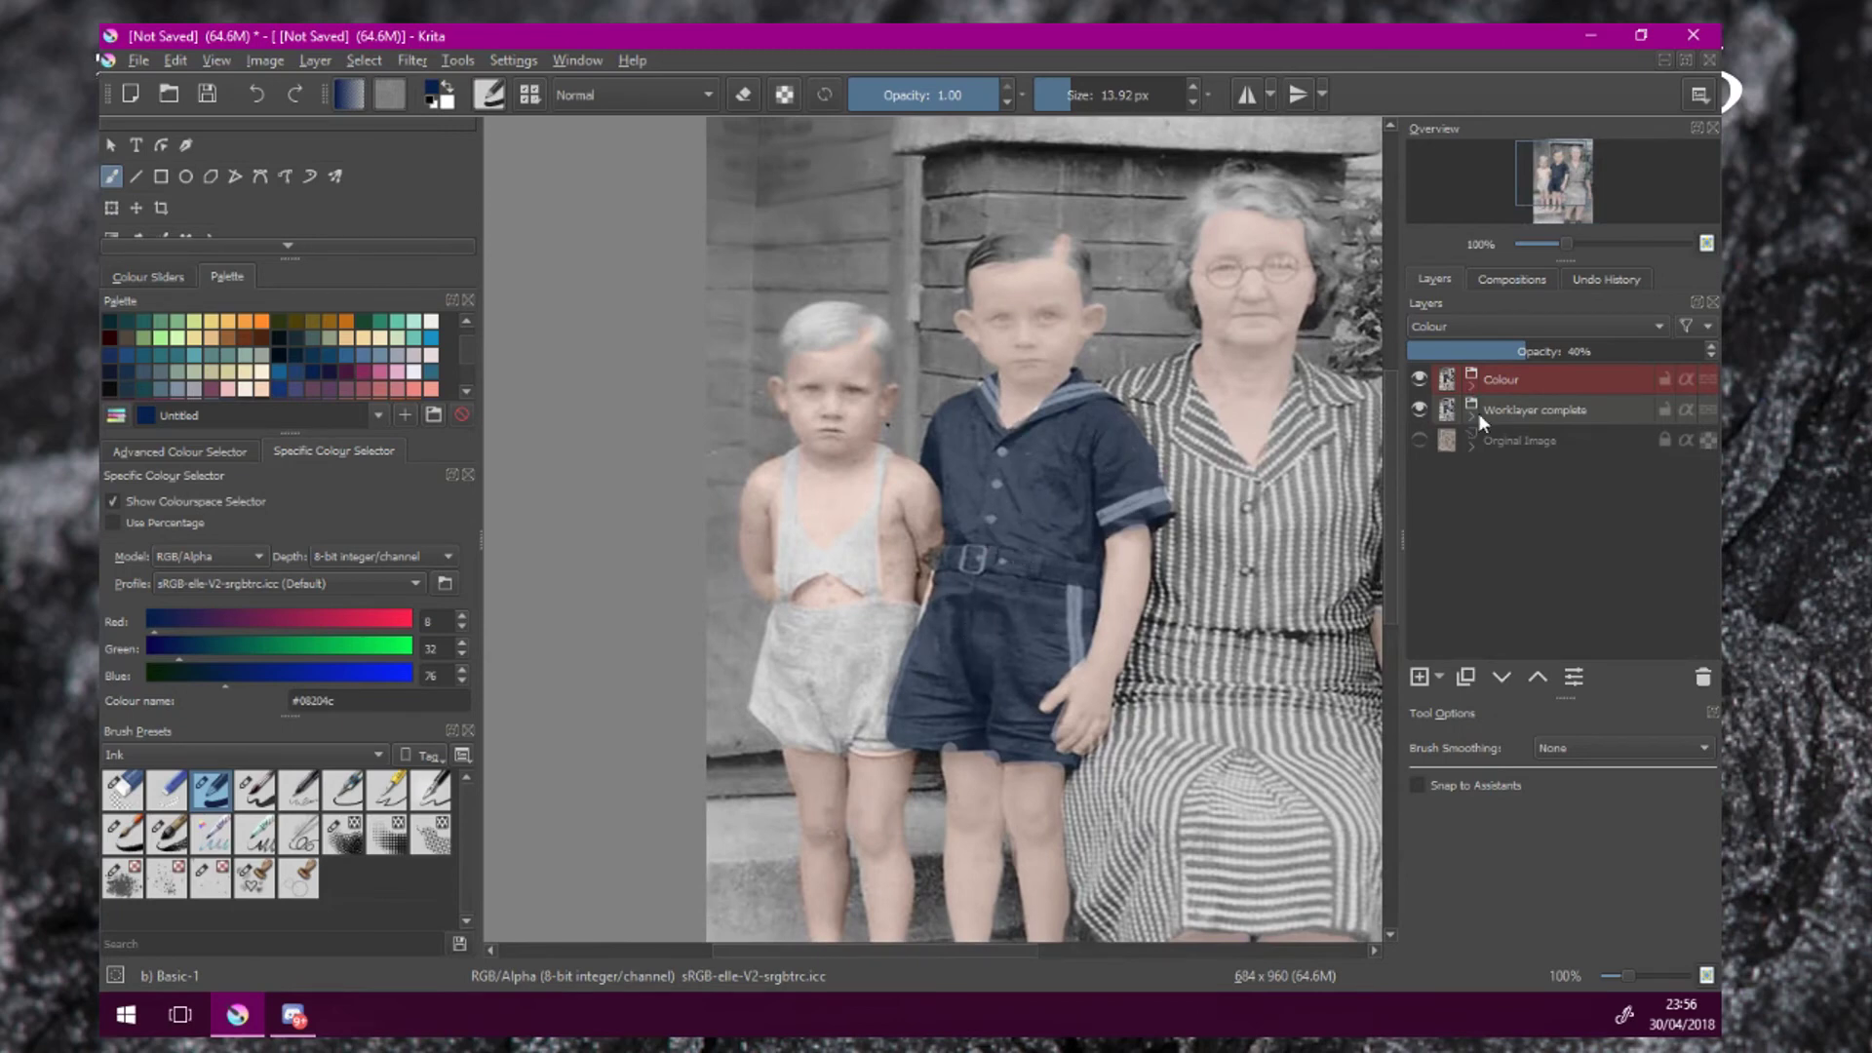
# Paint the brick wall behind the boy and the woman orange (#d04b00) on Layer 18, at 42% layer opacity.
pyautogui.scroll(-3, 1037, 449)
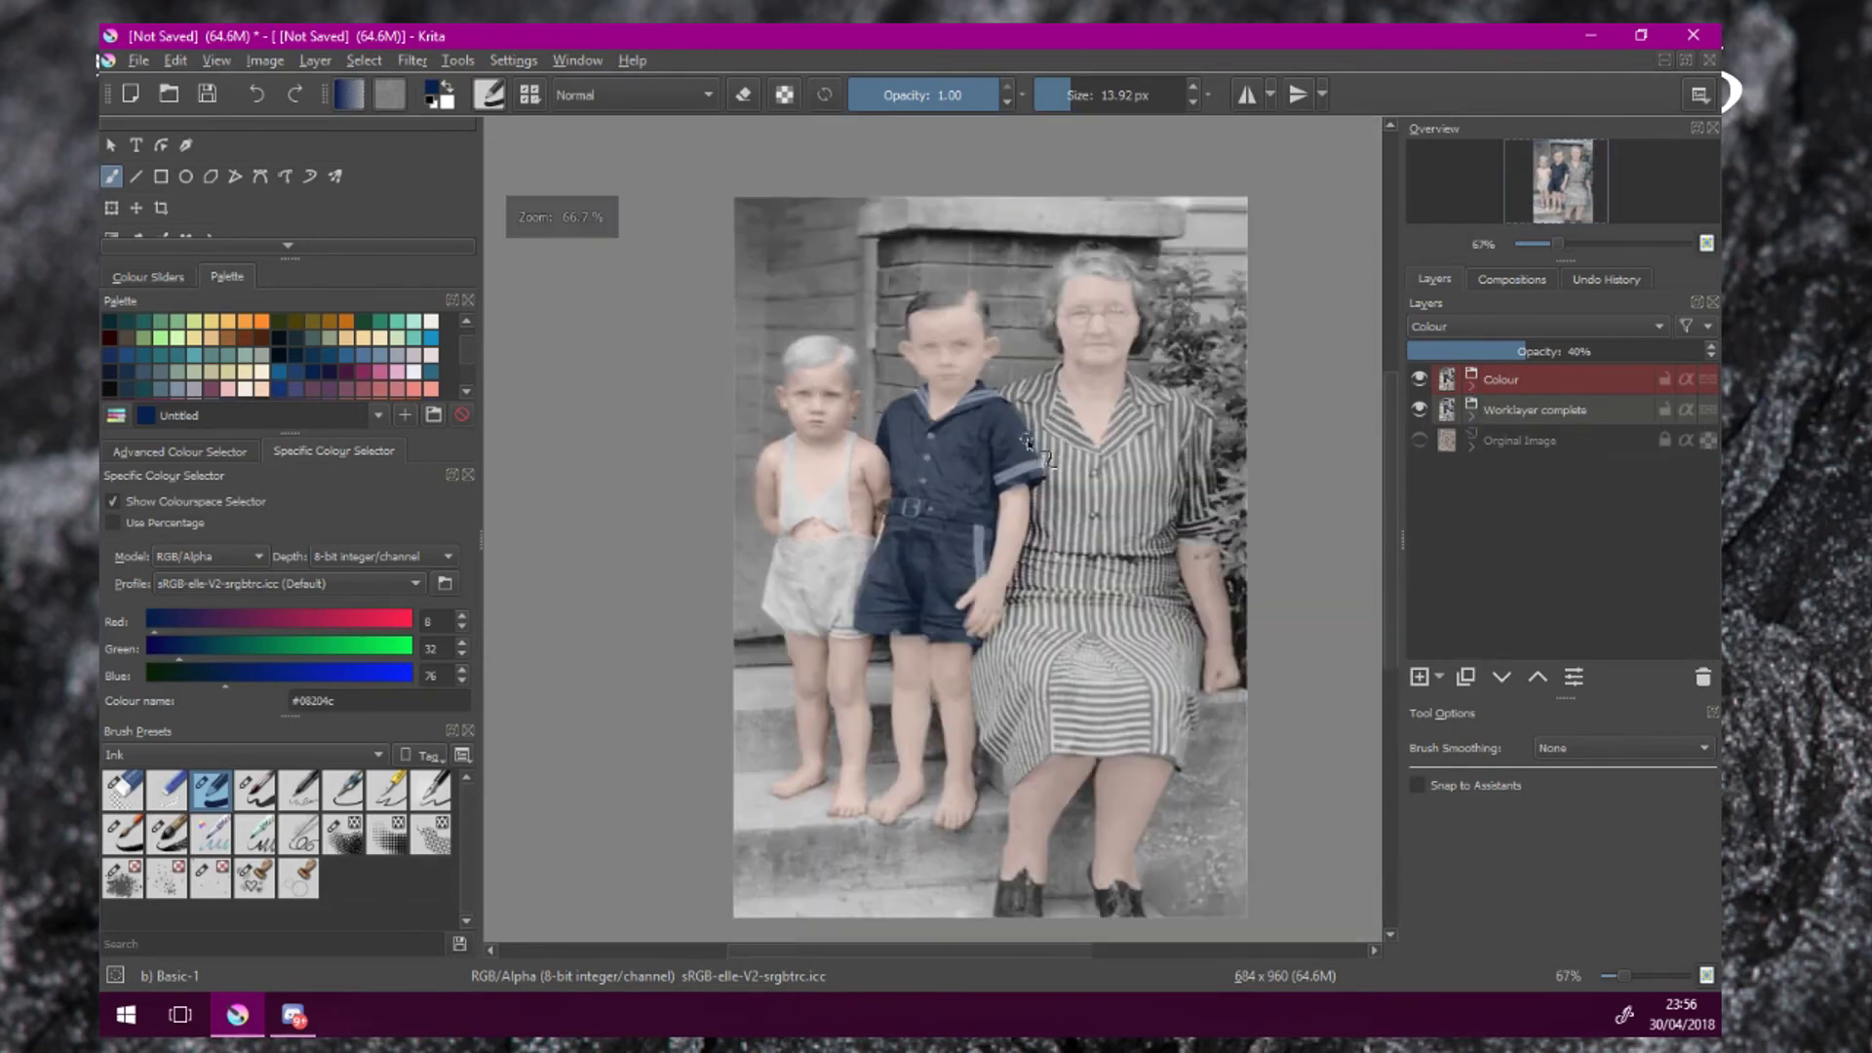
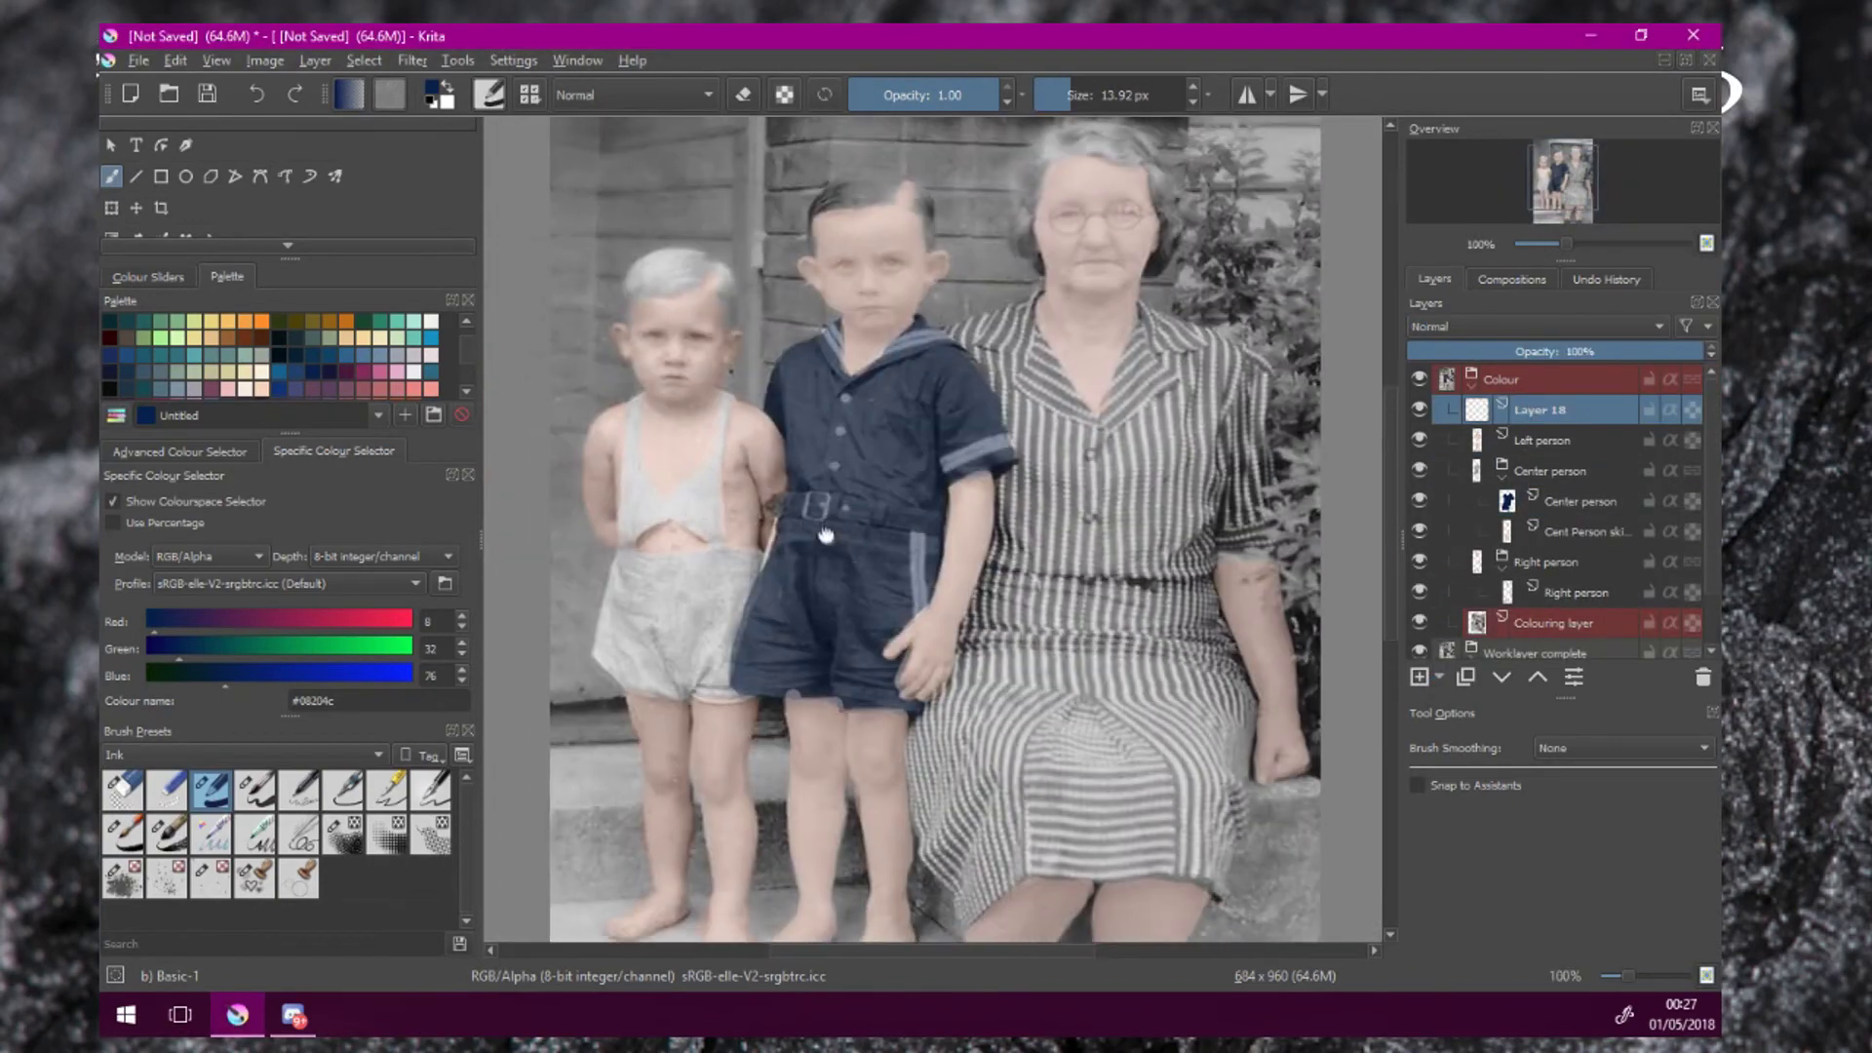
pyautogui.scroll(-3, 314, 358)
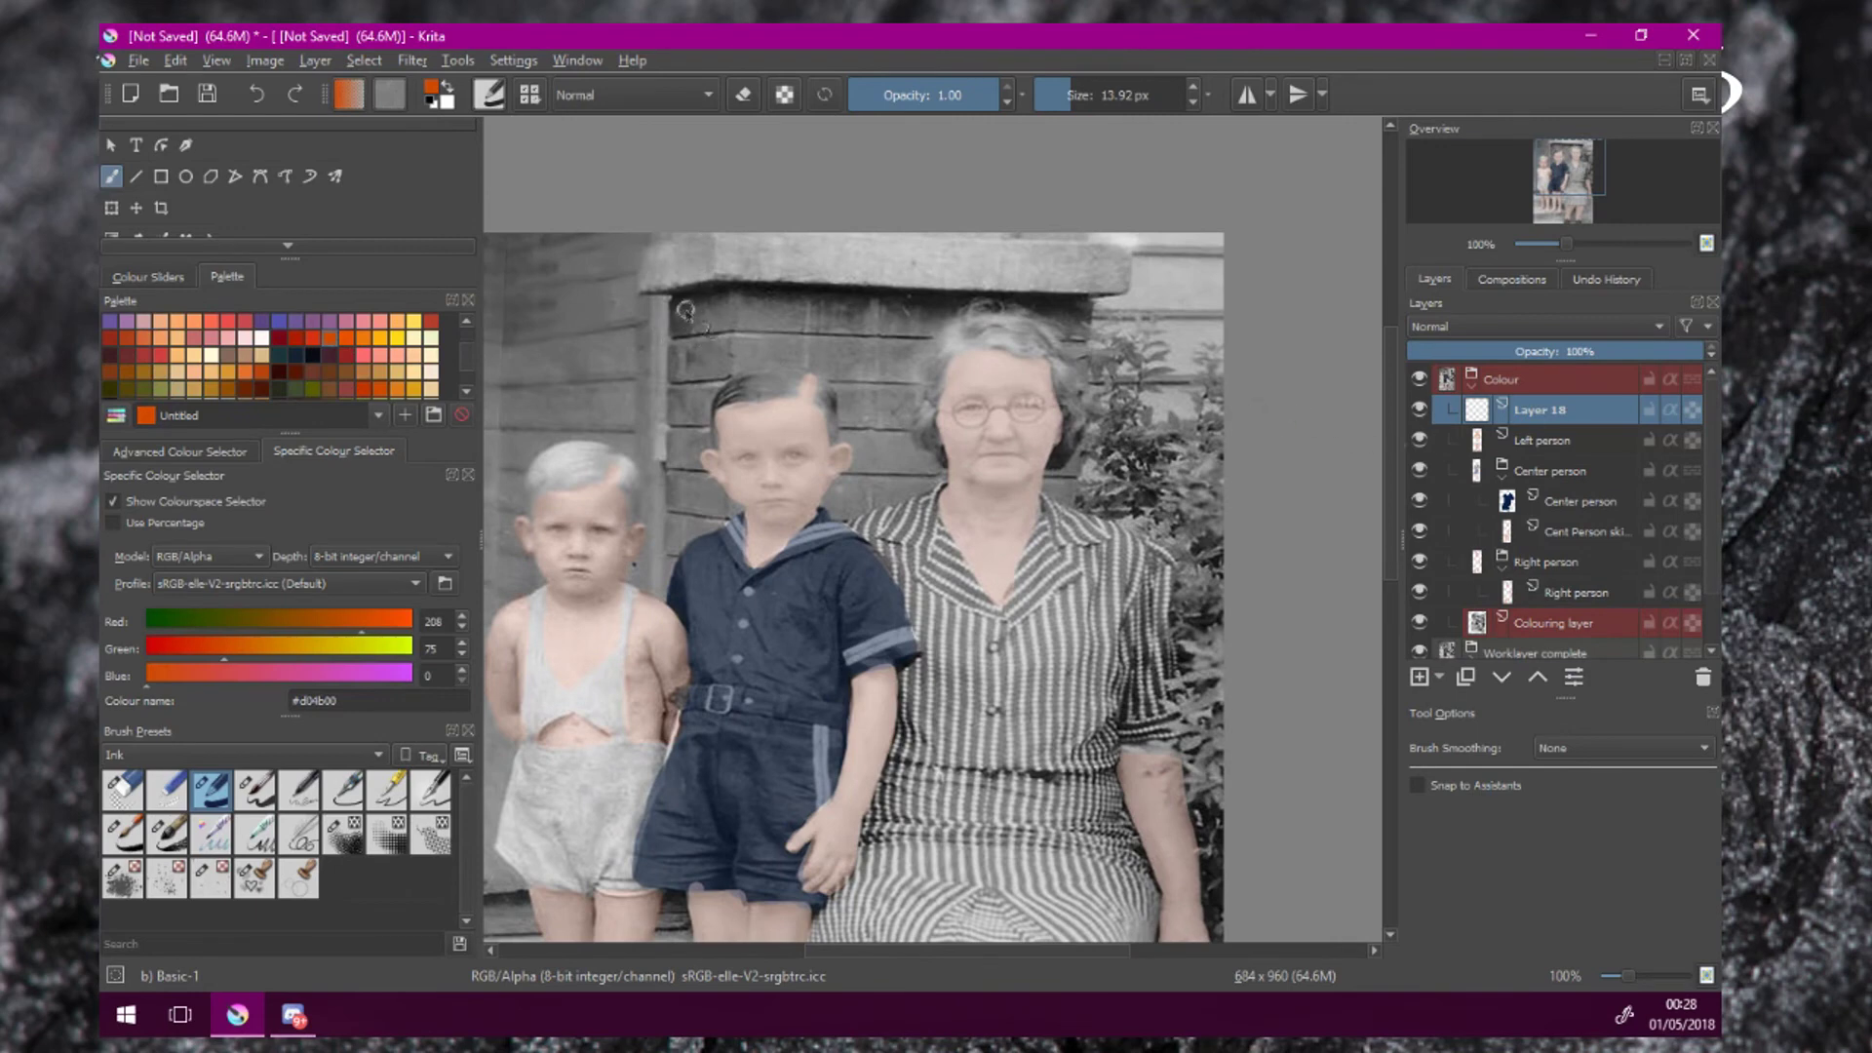
pyautogui.moveTo(689, 410)
pyautogui.mouseDown()
pyautogui.moveTo(932, 317)
pyautogui.moveTo(883, 410)
pyautogui.moveTo(673, 546)
pyautogui.moveTo(683, 595)
pyautogui.mouseUp()
pyautogui.moveTo(1112, 458)
pyautogui.mouseDown()
pyautogui.moveTo(1068, 483)
pyautogui.moveTo(1182, 376)
pyautogui.mouseUp()
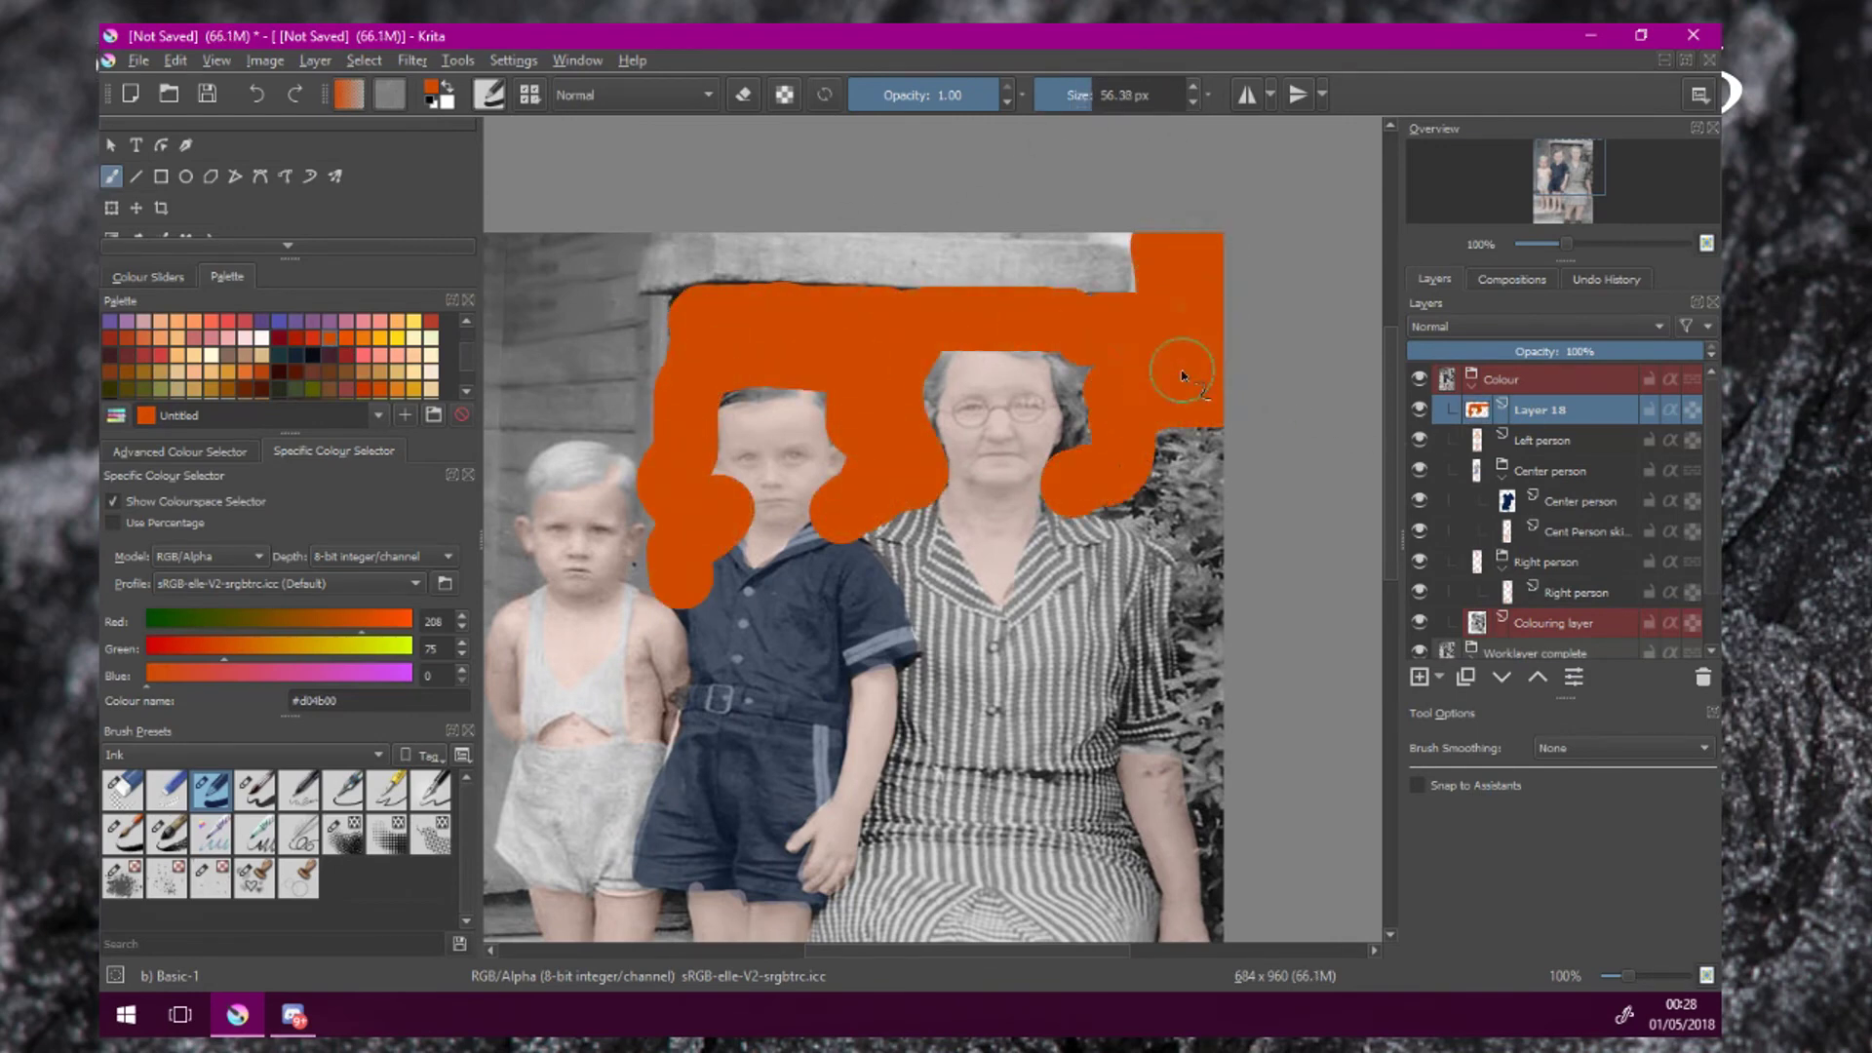
pyautogui.hotkey('ctrl', 'z')
pyautogui.moveTo(1077, 479)
pyautogui.mouseDown()
pyautogui.moveTo(1089, 355)
pyautogui.moveTo(1082, 483)
pyautogui.mouseUp()
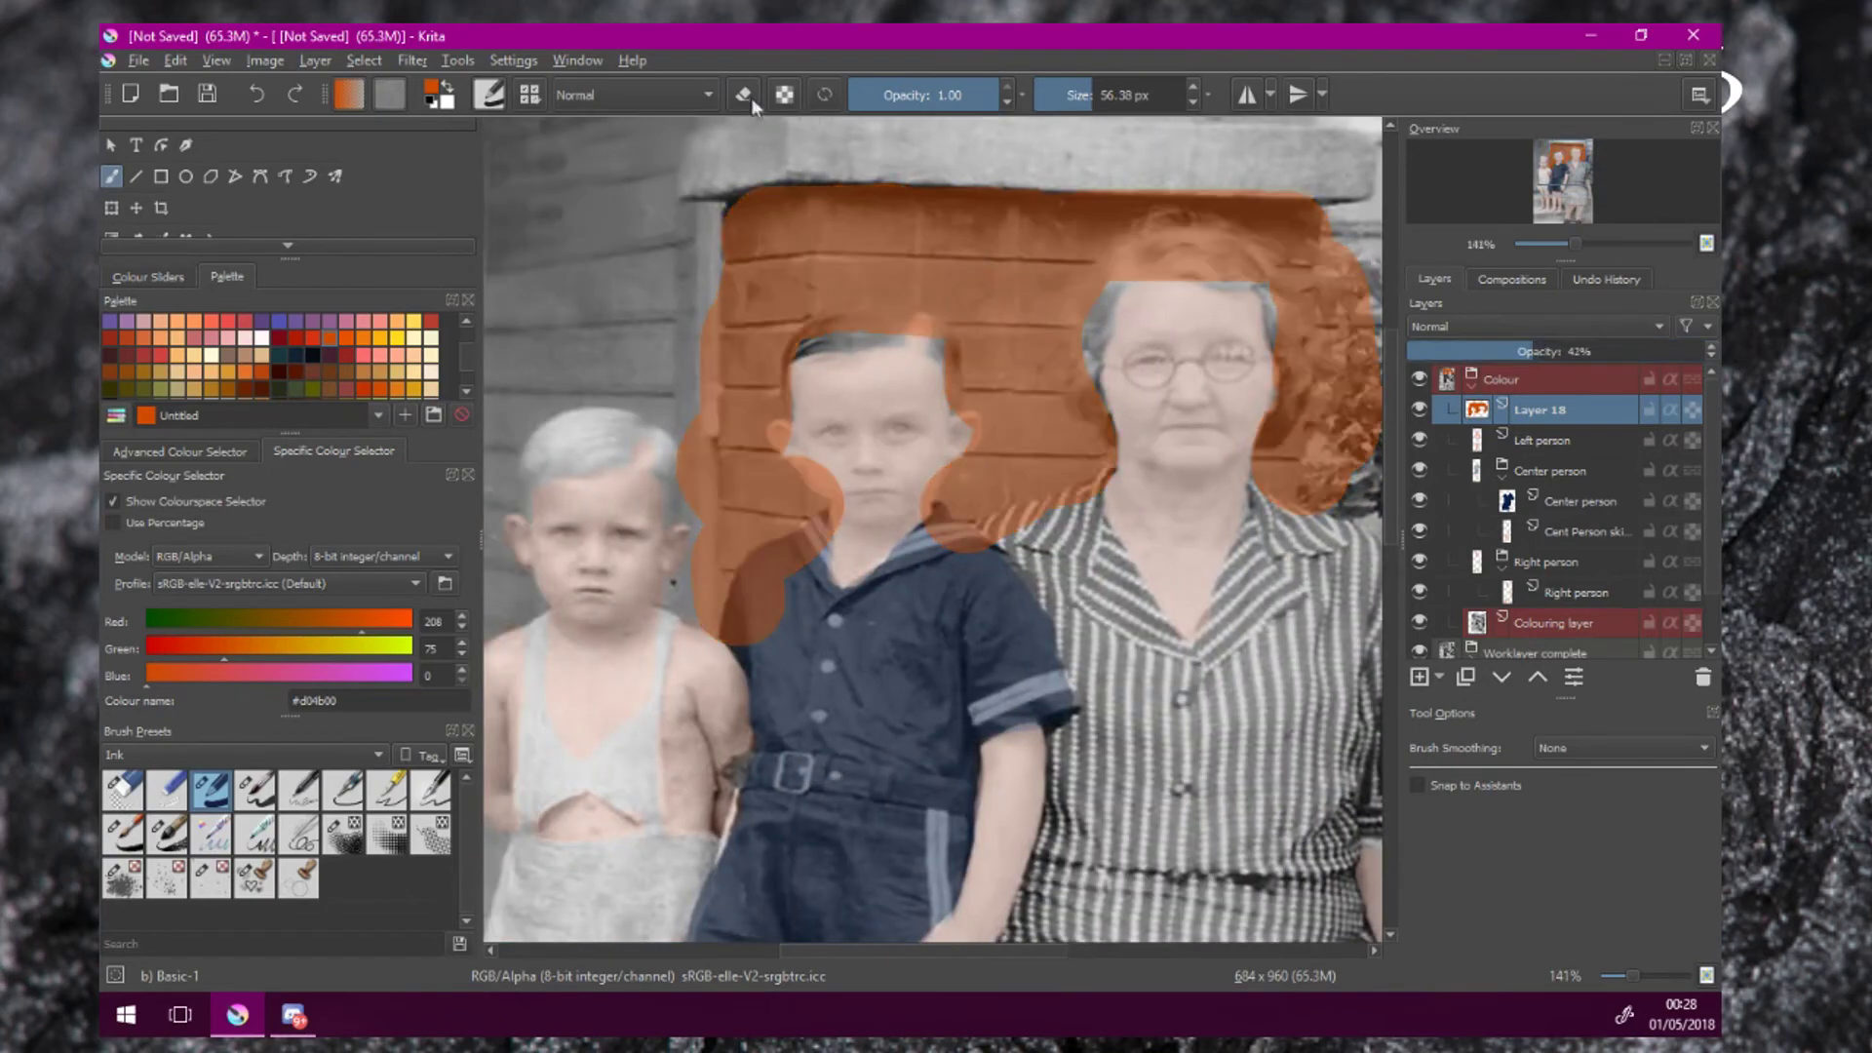
# Erase the orange spill from the centre boy's head, ears and shoulder, and touch up the wall around him.
pyautogui.scroll(5, 773, 367)
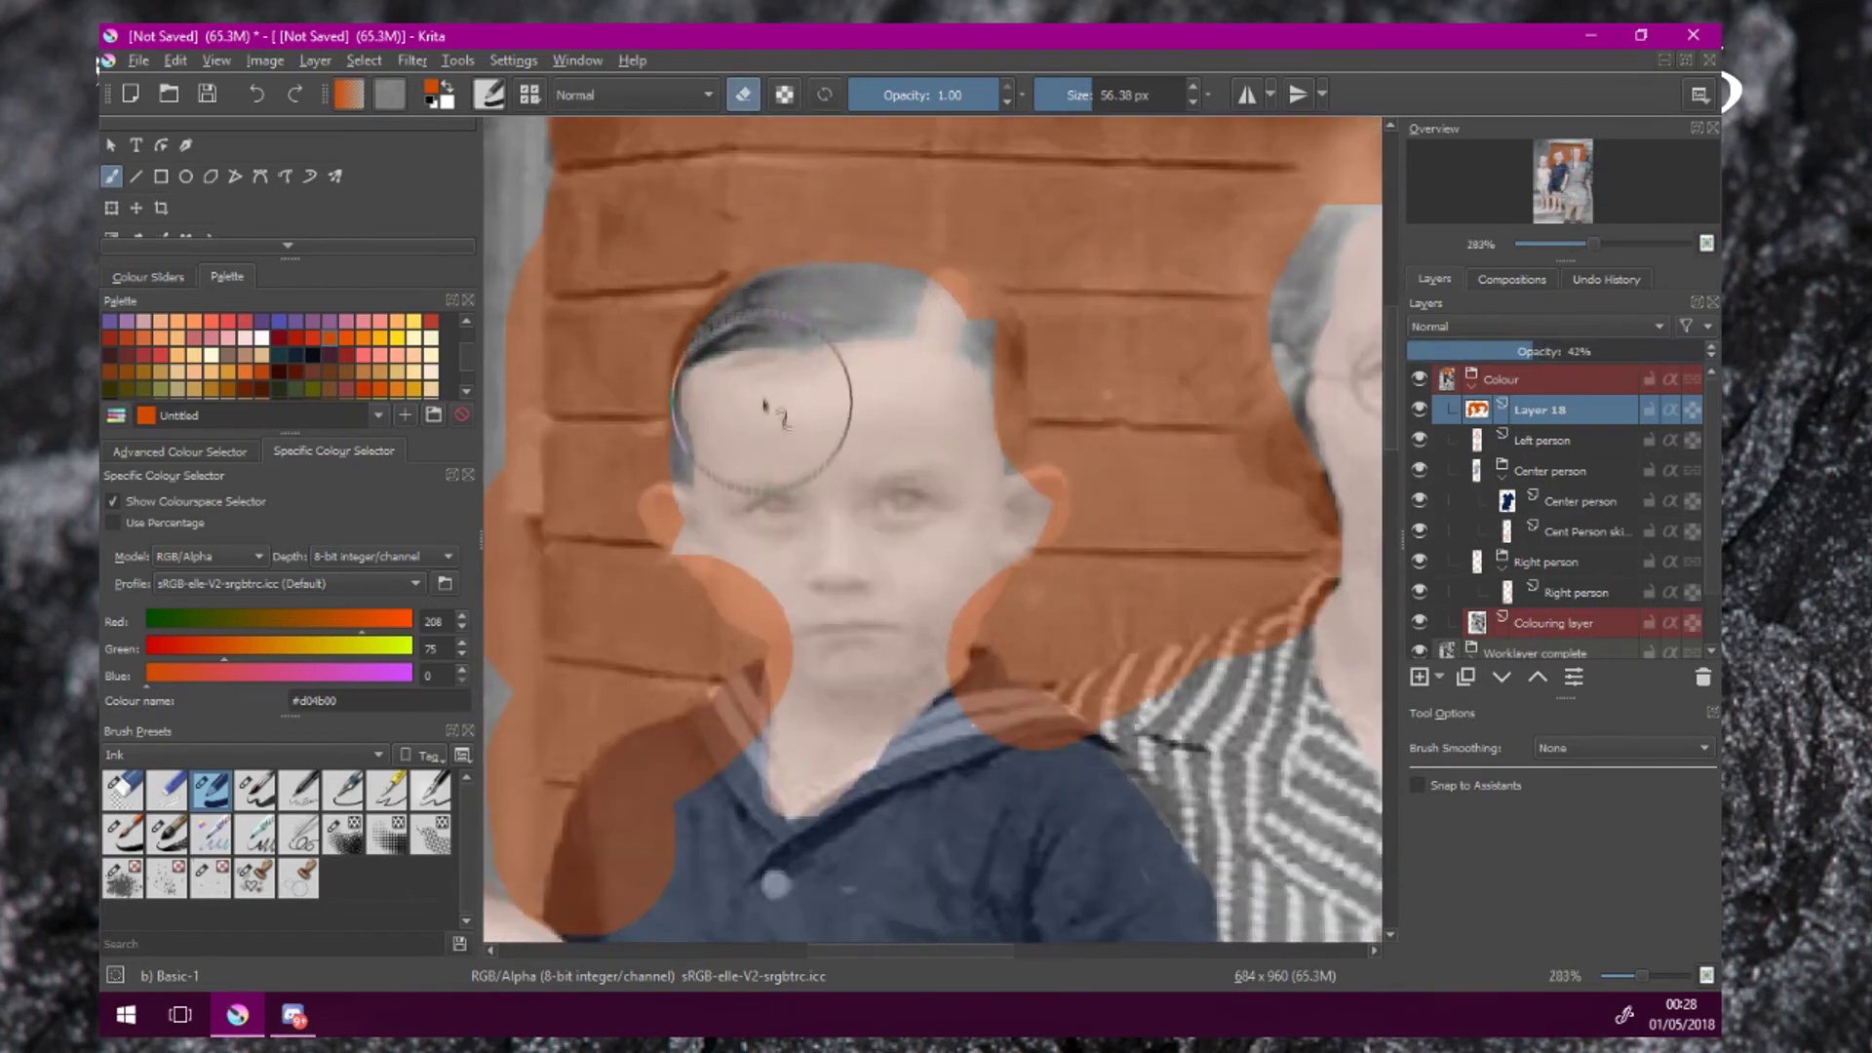
pyautogui.moveTo(763, 405)
pyautogui.mouseDown()
pyautogui.moveTo(854, 360)
pyautogui.moveTo(937, 368)
pyautogui.moveTo(925, 413)
pyautogui.mouseUp()
pyautogui.moveTo(1043, 493)
pyautogui.mouseDown()
pyautogui.moveTo(996, 571)
pyautogui.moveTo(976, 566)
pyautogui.moveTo(957, 635)
pyautogui.moveTo(931, 603)
pyautogui.moveTo(817, 640)
pyautogui.moveTo(735, 594)
pyautogui.moveTo(659, 507)
pyautogui.moveTo(795, 656)
pyautogui.moveTo(762, 720)
pyautogui.moveTo(720, 716)
pyautogui.moveTo(596, 801)
pyautogui.moveTo(572, 884)
pyautogui.moveTo(640, 856)
pyautogui.moveTo(659, 797)
pyautogui.moveTo(516, 895)
pyautogui.moveTo(538, 709)
pyautogui.moveTo(522, 313)
pyautogui.moveTo(509, 800)
pyautogui.mouseUp()
pyautogui.press('e')
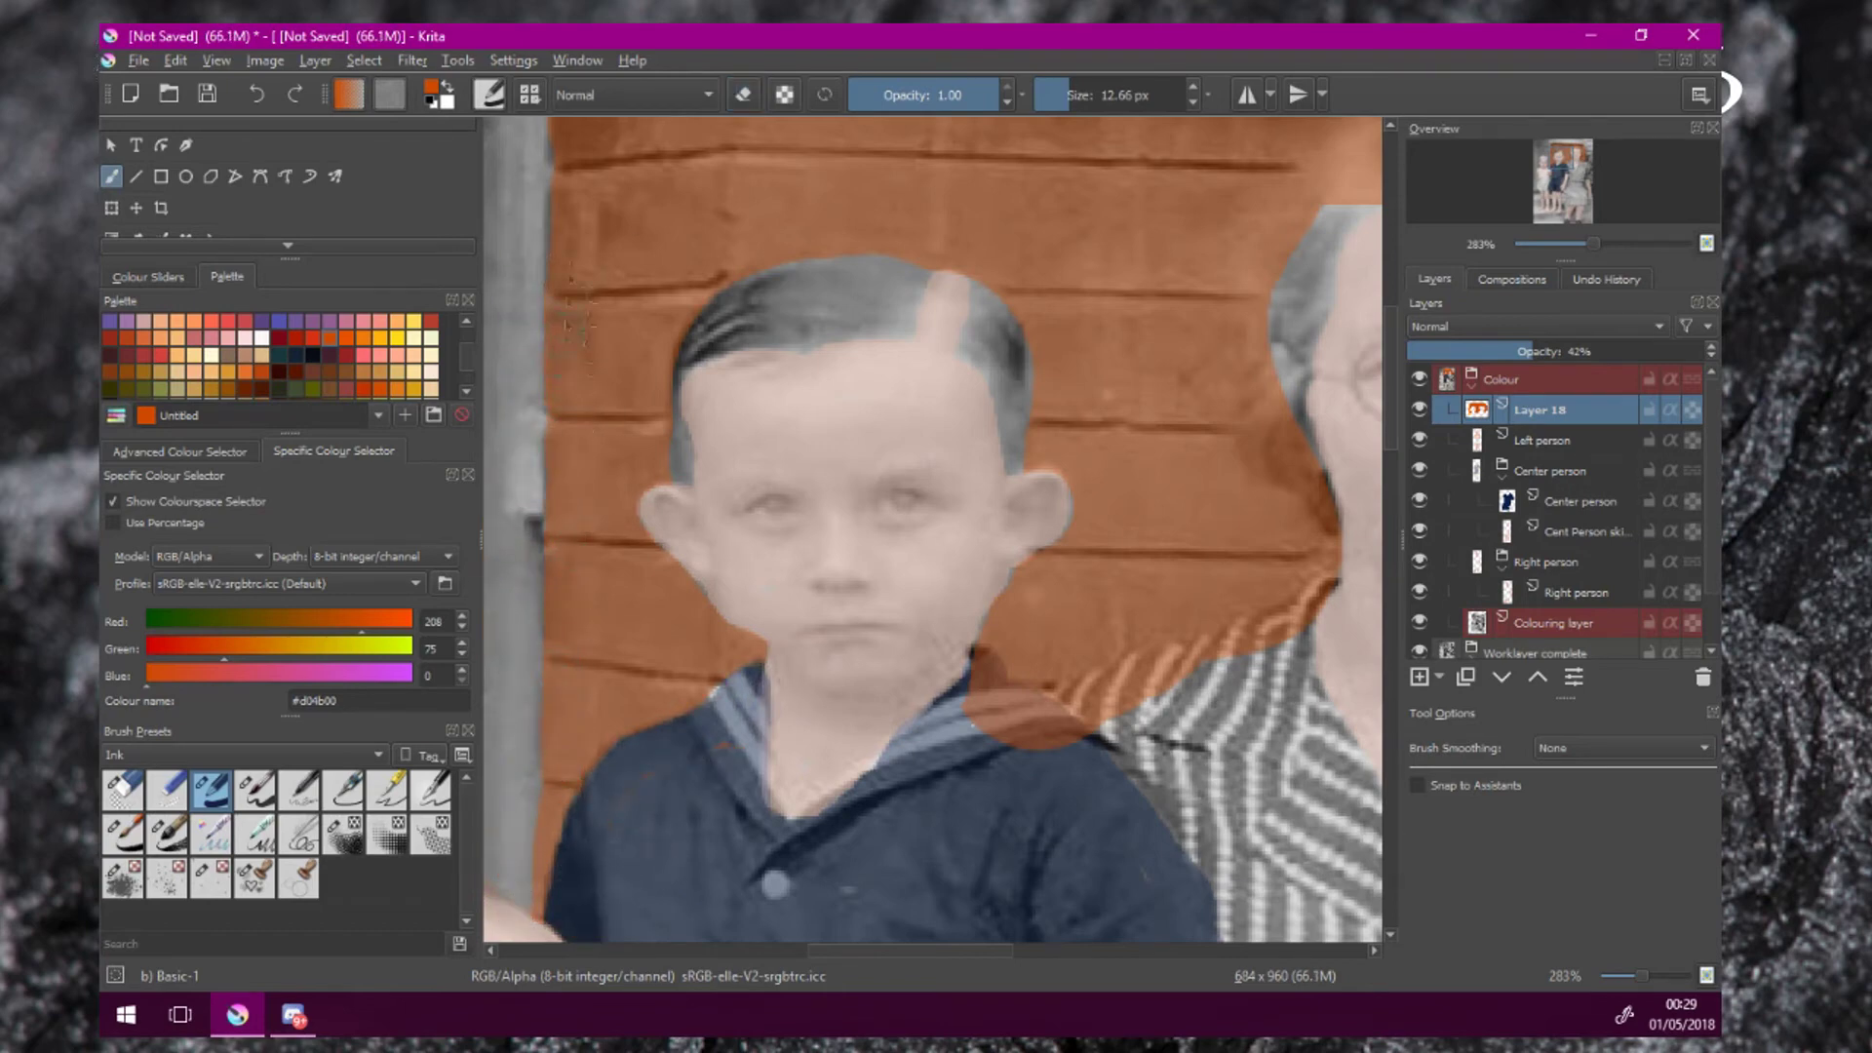
pyautogui.moveTo(981, 398); pyautogui.dragTo(858, 301)
pyautogui.press('e')
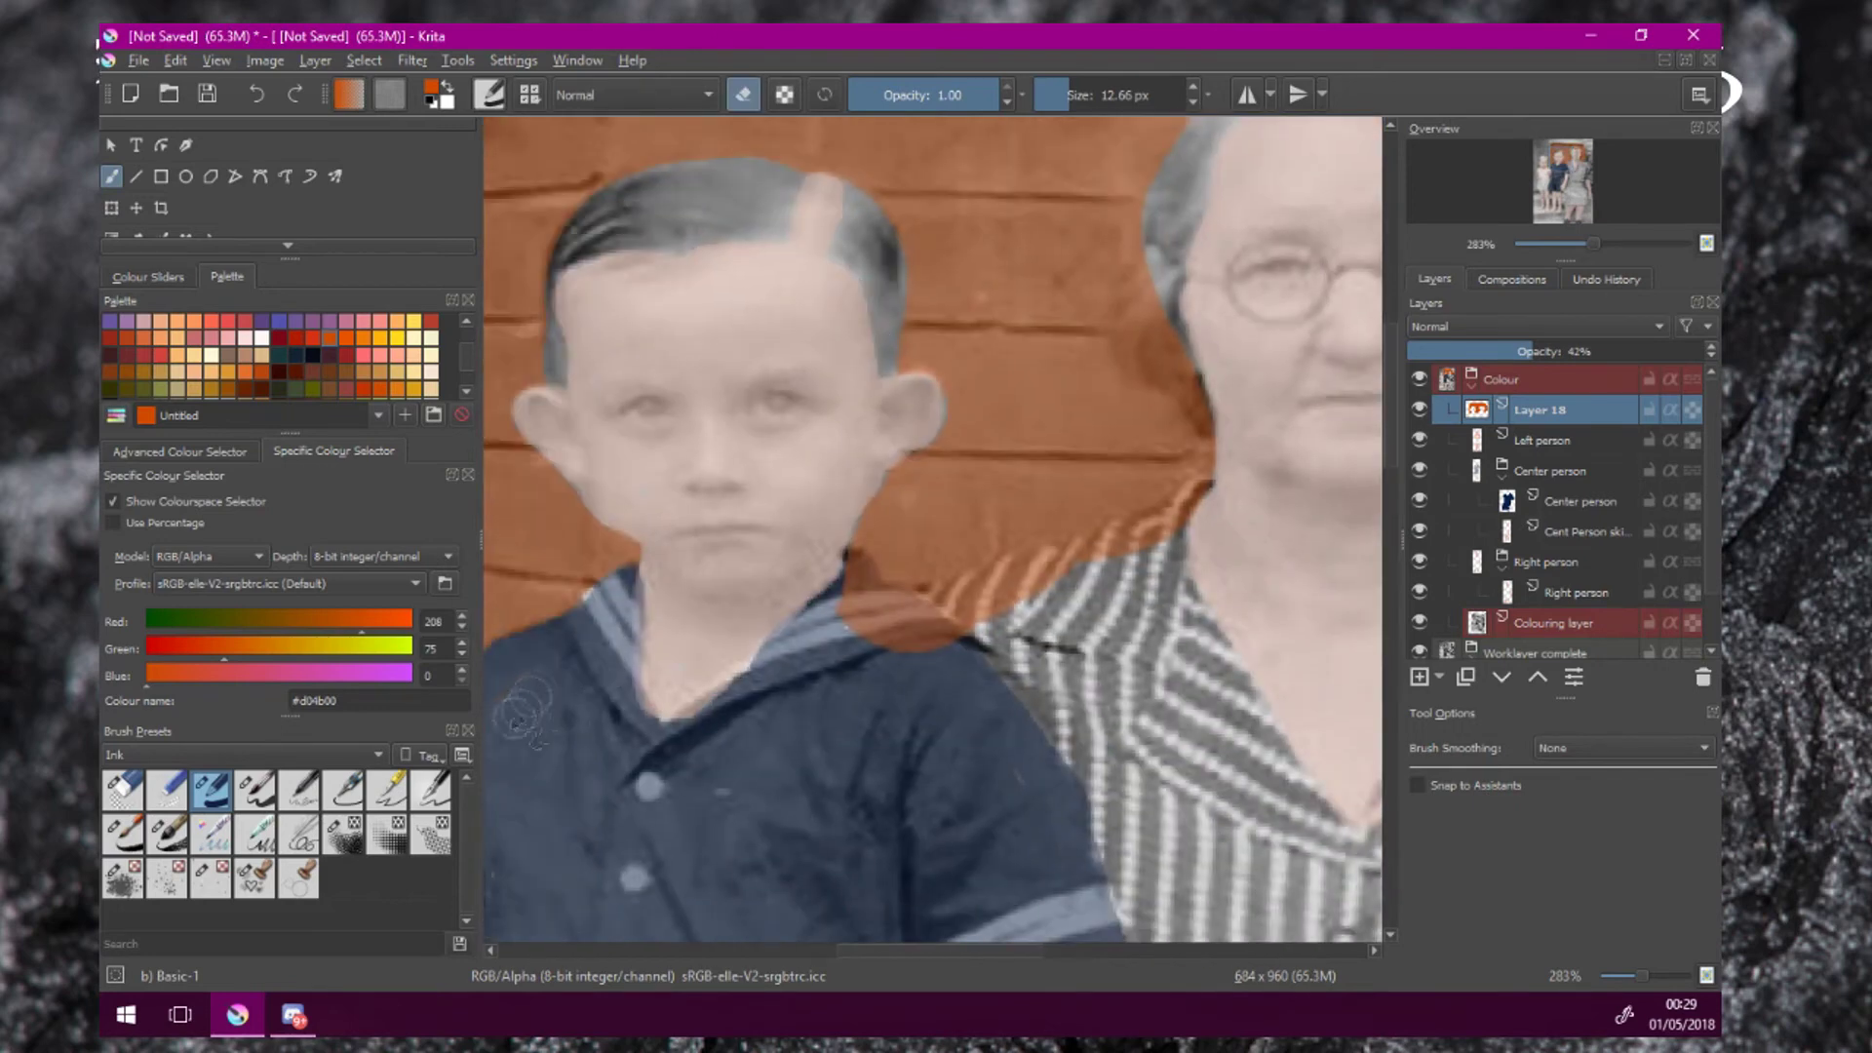
# Erase the orange spill from the centre boy's collar, the woman's hair and dress, the ledge and the foliage beside the wall.
pyautogui.moveTo(902, 636)
pyautogui.mouseDown()
pyautogui.moveTo(856, 617)
pyautogui.moveTo(938, 636)
pyautogui.mouseUp()
pyautogui.moveTo(1205, 519)
pyautogui.mouseDown()
pyautogui.moveTo(978, 605)
pyautogui.moveTo(1232, 528)
pyautogui.moveTo(1168, 342)
pyautogui.moveTo(1207, 406)
pyautogui.moveTo(1089, 279)
pyautogui.mouseUp()
pyautogui.moveTo(1182, 157)
pyautogui.mouseDown()
pyautogui.moveTo(1004, 427)
pyautogui.moveTo(962, 433)
pyautogui.moveTo(1117, 278)
pyautogui.moveTo(1268, 356)
pyautogui.moveTo(1209, 314)
pyautogui.moveTo(1302, 314)
pyautogui.moveTo(1348, 464)
pyautogui.mouseUp()
pyautogui.moveTo(981, 953); pyautogui.dragTo(1072, 944)
pyautogui.moveTo(960, 352)
pyautogui.mouseDown()
pyautogui.moveTo(990, 546)
pyautogui.moveTo(898, 647)
pyautogui.moveTo(952, 852)
pyautogui.moveTo(892, 780)
pyautogui.moveTo(1044, 859)
pyautogui.moveTo(923, 829)
pyautogui.mouseUp()
pyautogui.moveTo(1094, 310)
pyautogui.mouseDown()
pyautogui.moveTo(1121, 337)
pyautogui.moveTo(1063, 717)
pyautogui.moveTo(1030, 804)
pyautogui.moveTo(1070, 224)
pyautogui.moveTo(1061, 815)
pyautogui.moveTo(1151, 726)
pyautogui.mouseUp()
pyautogui.hotkey('ctrl', 'z')
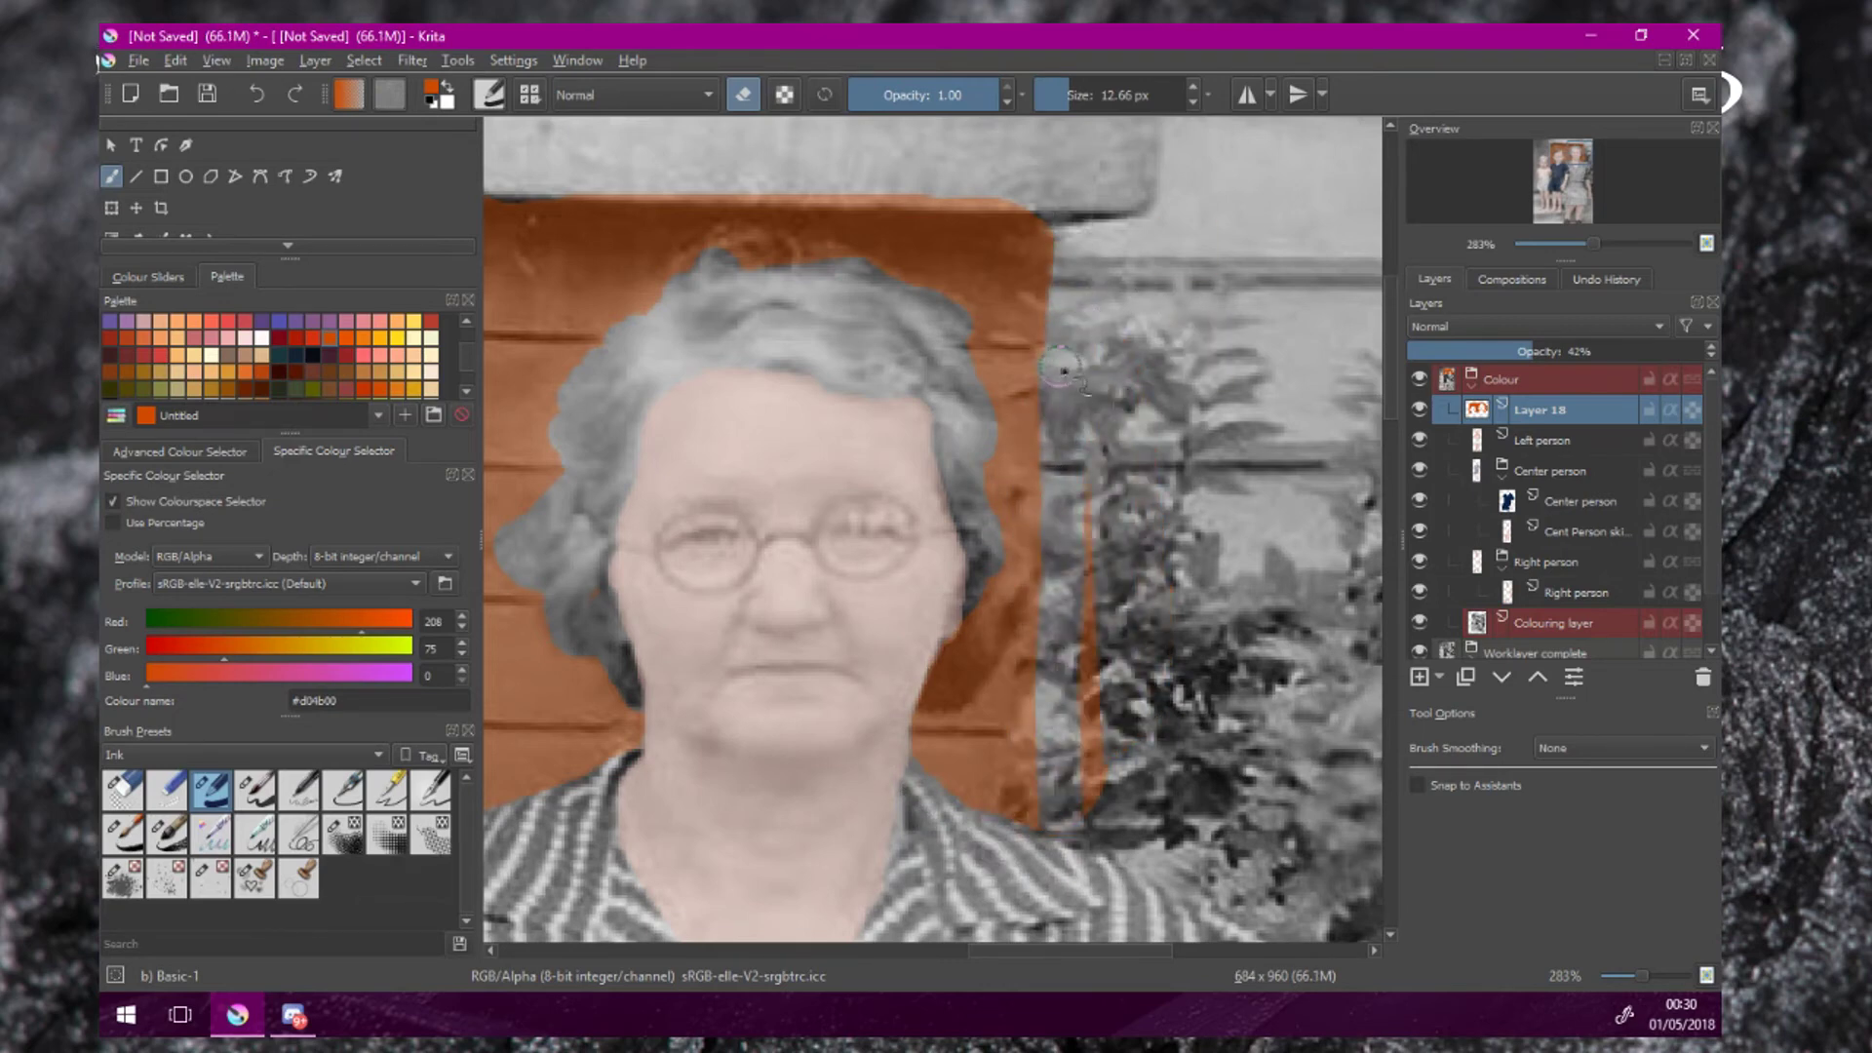
pyautogui.moveTo(644, 190); pyautogui.dragTo(1054, 176)
pyautogui.moveTo(1088, 487); pyautogui.dragTo(1093, 814)
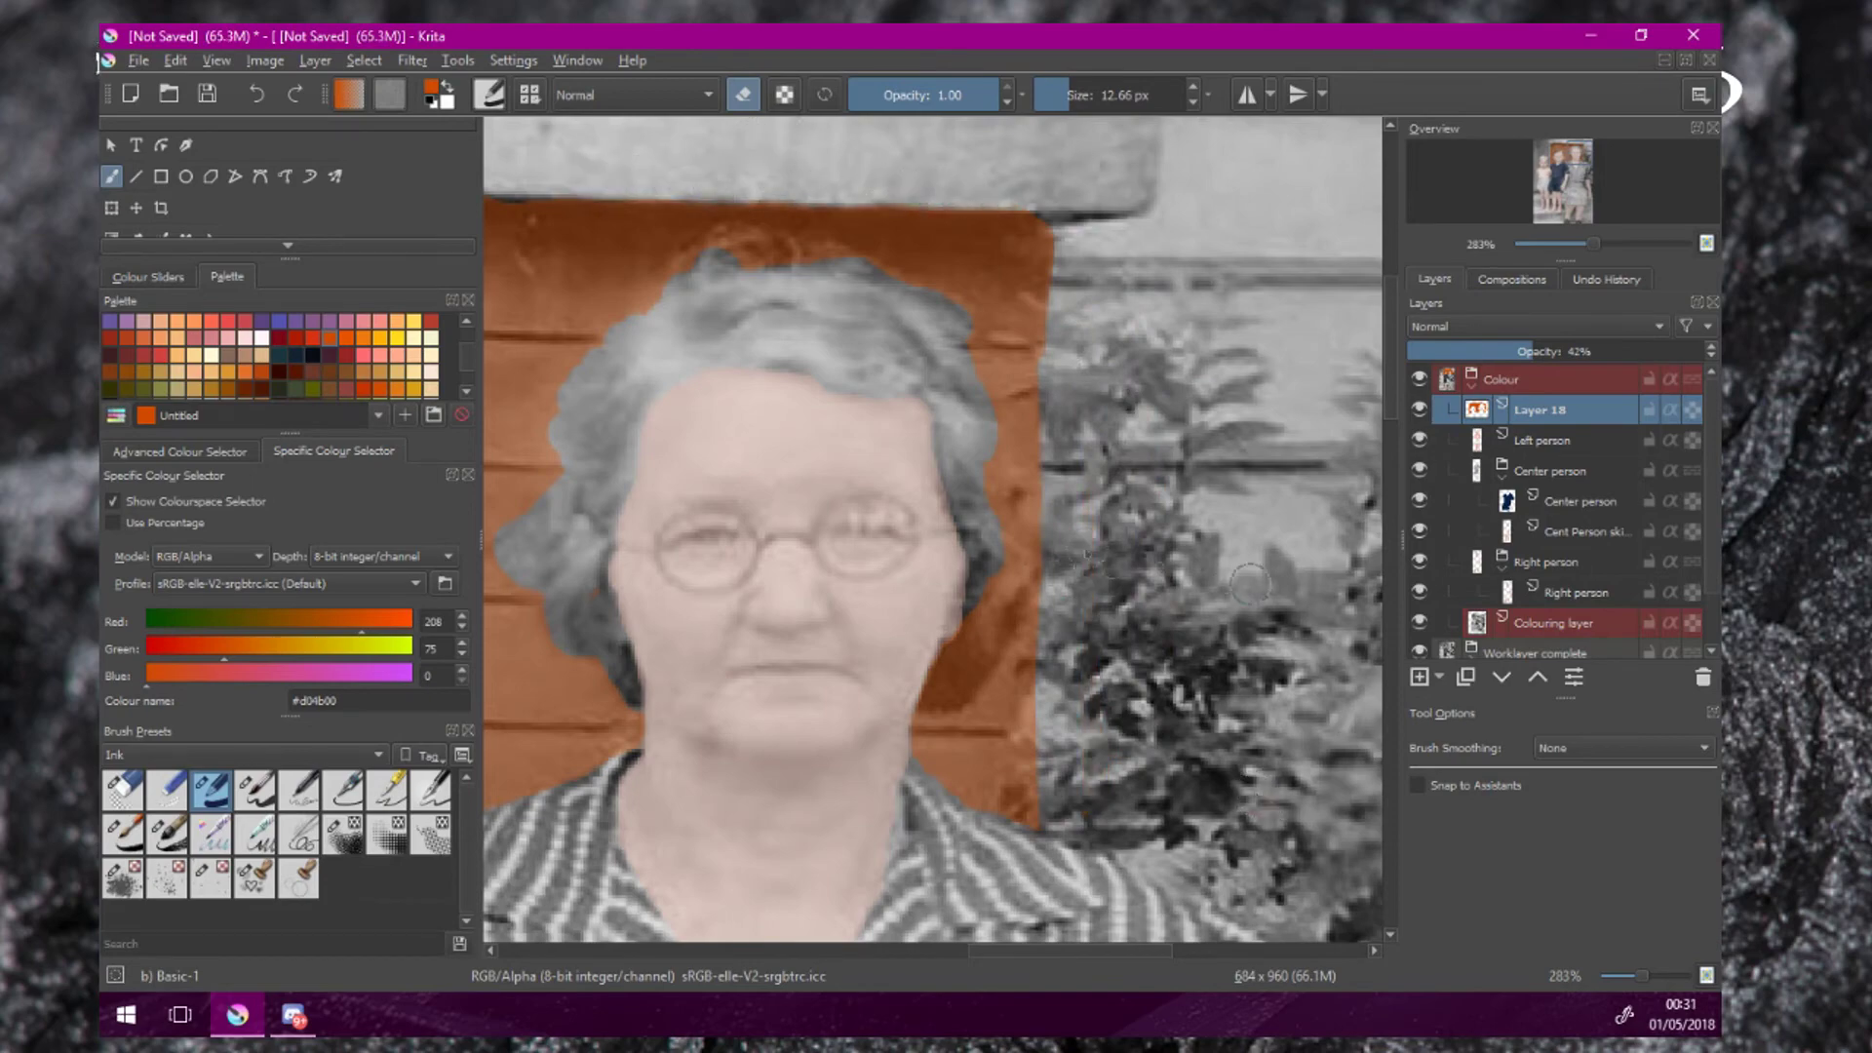
# Set the blending mode of the orange wall layer to Colour.
pyautogui.scroll(-3, 1253, 560)
pyautogui.moveTo(893, 552); pyautogui.dragTo(772, 534)
pyautogui.click(1536, 327)
pyautogui.click(1529, 380)
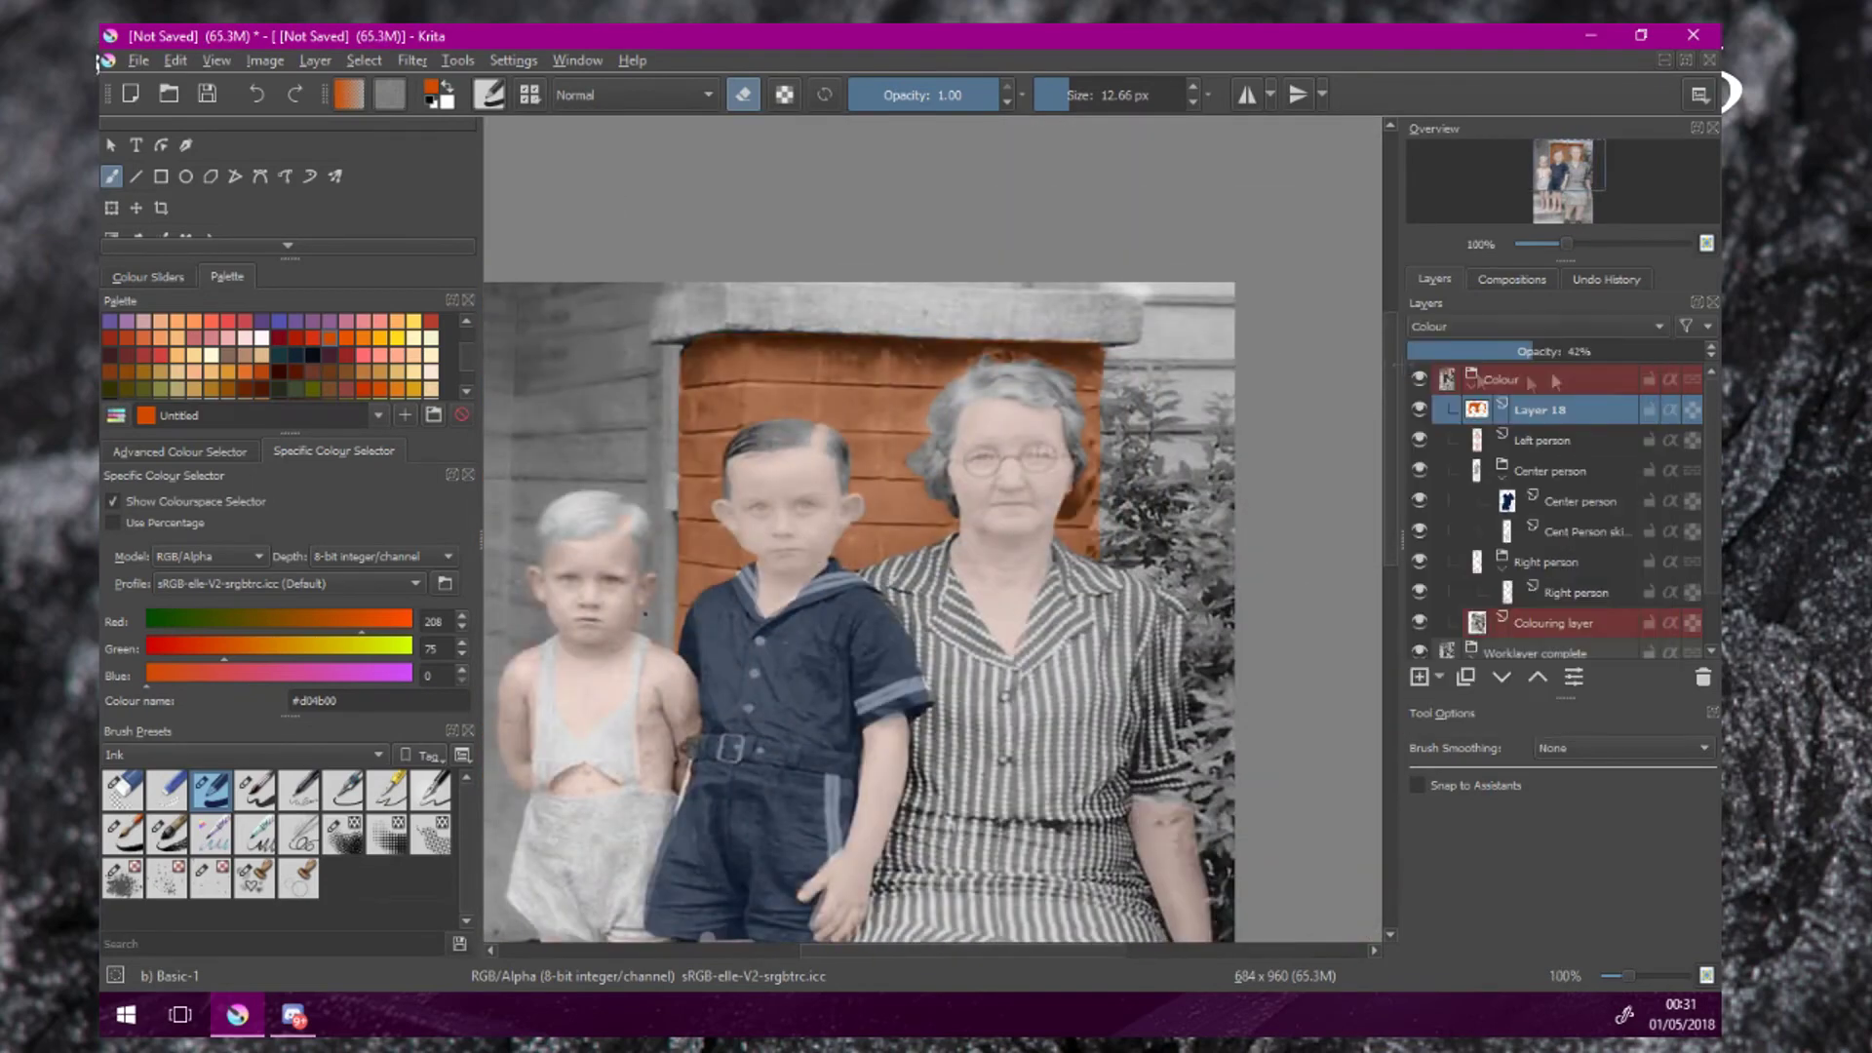
pyautogui.scroll(-1, 1069, 546)
pyautogui.moveTo(1070, 547); pyautogui.dragTo(1063, 438)
# Add a new layer in the Colour group and paint the left boy's romper in pale mint #d6ebe4.
pyautogui.click(1419, 677)
pyautogui.scroll(2, 1034, 710)
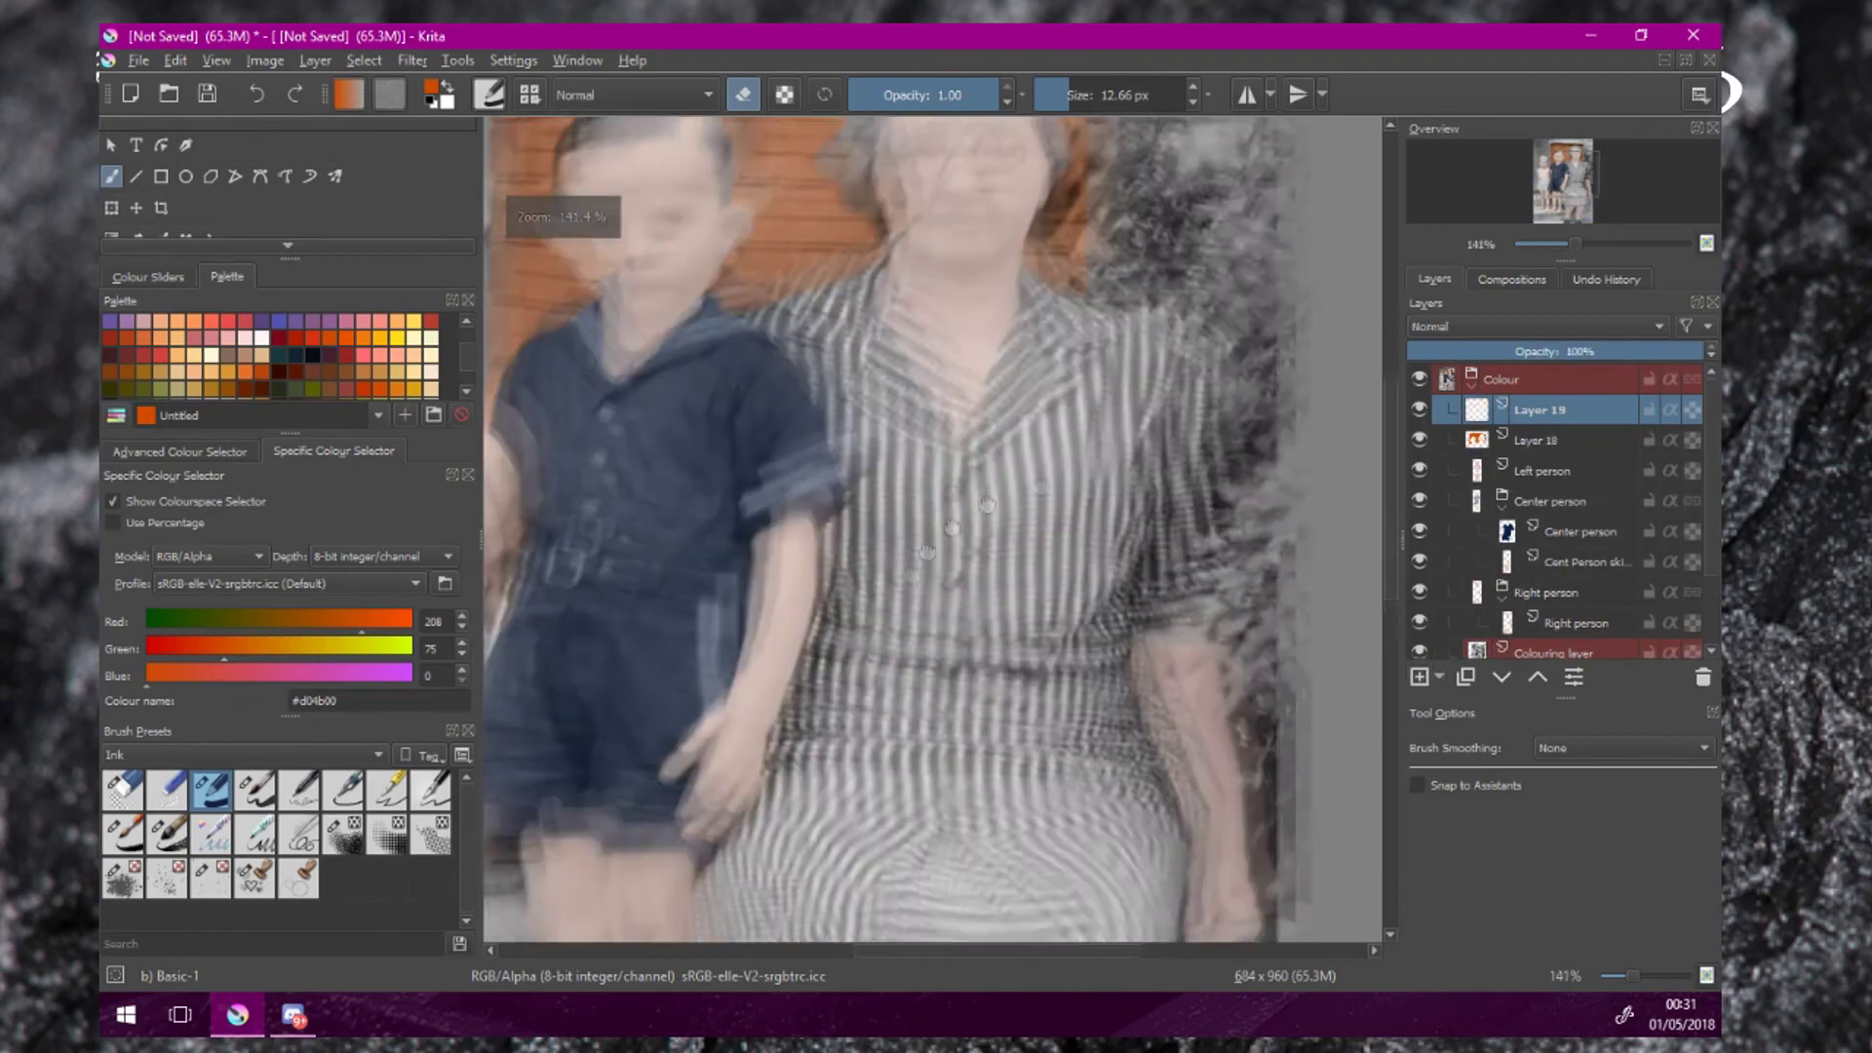
pyautogui.moveTo(682, 439); pyautogui.dragTo(1034, 436)
pyautogui.scroll(-3, 293, 361)
pyautogui.click(381, 388)
pyautogui.press('e')
pyautogui.scroll(1, 756, 426)
pyautogui.moveTo(712, 201)
pyautogui.mouseDown()
pyautogui.moveTo(692, 476)
pyautogui.moveTo(866, 314)
pyautogui.moveTo(871, 405)
pyautogui.moveTo(741, 531)
pyautogui.moveTo(658, 580)
pyautogui.moveTo(719, 736)
pyautogui.moveTo(682, 575)
pyautogui.moveTo(736, 731)
pyautogui.moveTo(896, 759)
pyautogui.moveTo(914, 533)
pyautogui.moveTo(860, 587)
pyautogui.mouseUp()
pyautogui.click(1085, 97)
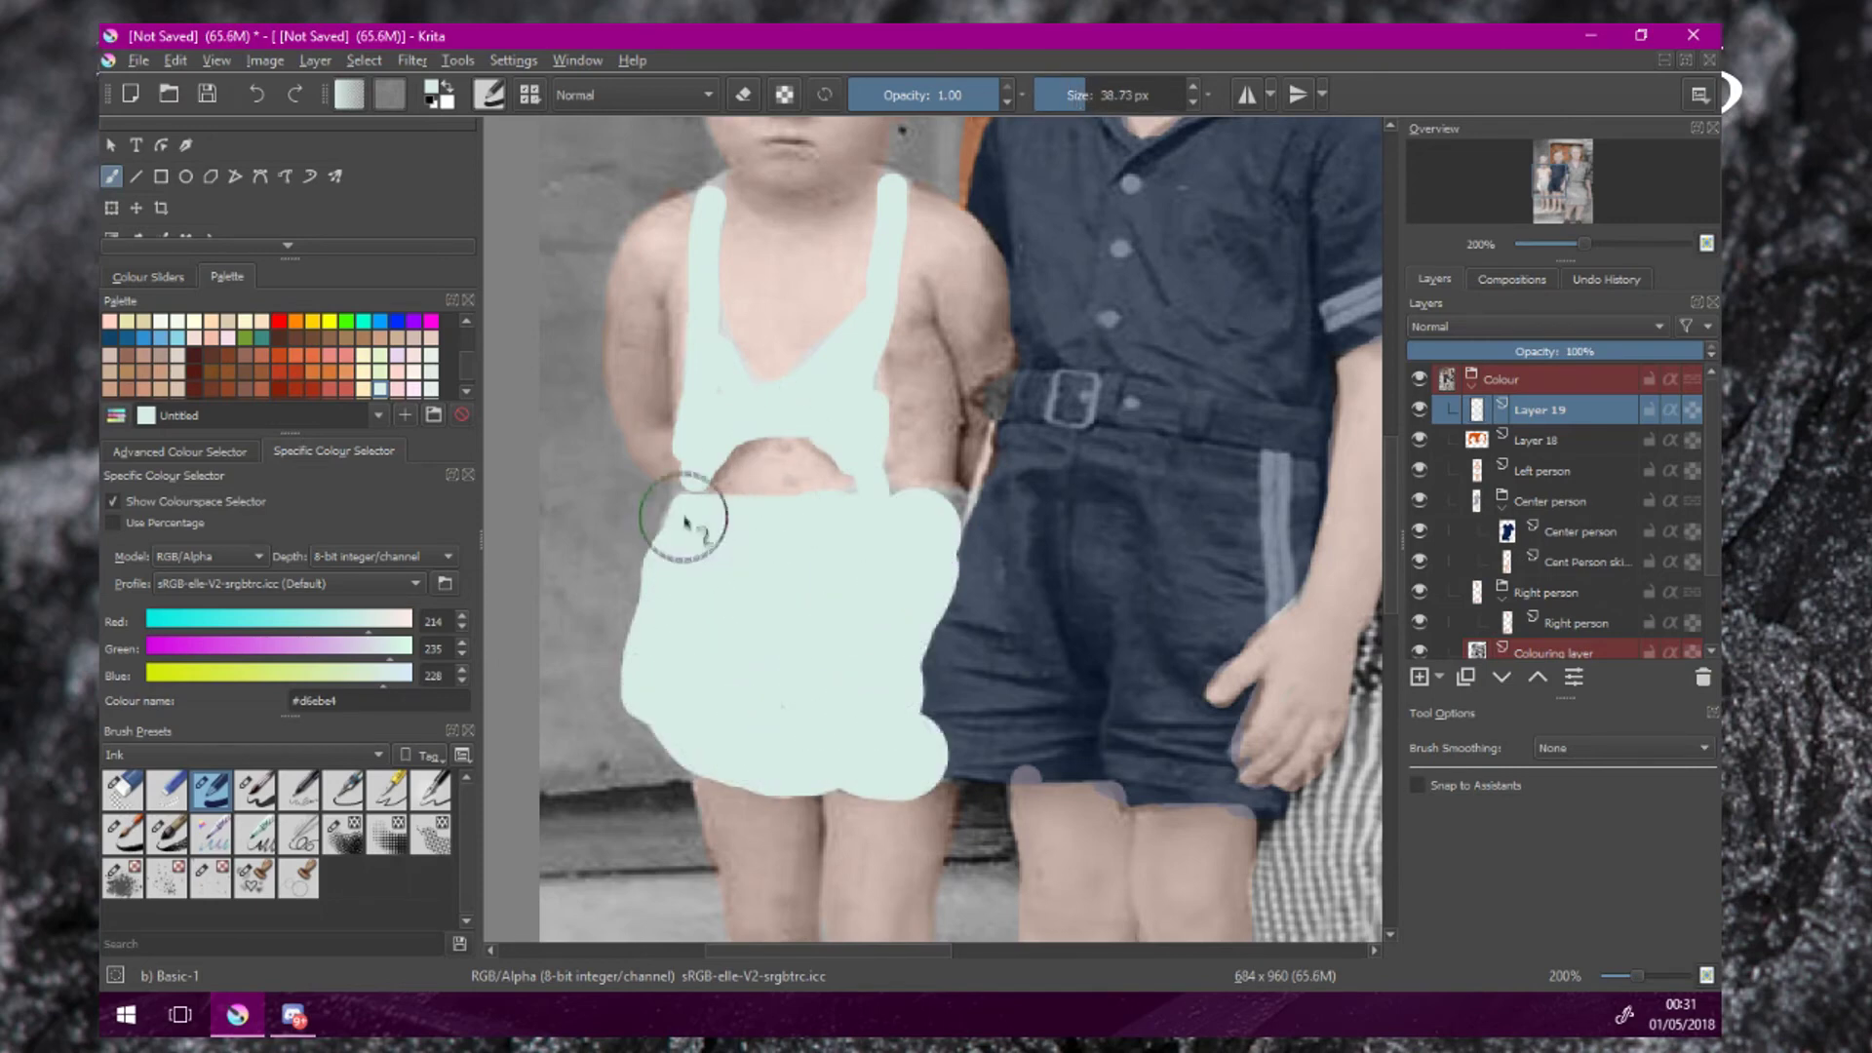
# Reduce the brush to 12 px and fill the remaining edges of the romper's waist, bib and straps with mint.
pyautogui.press('[')
pyautogui.press('[')
pyautogui.press('[')
pyautogui.press('[')
pyautogui.press('[')
pyautogui.press('[')
pyautogui.press('[')
pyautogui.press('[')
pyautogui.press('[')
pyautogui.press('[')
pyautogui.press('[')
pyautogui.press('[')
pyautogui.press('[')
pyautogui.press('[')
pyautogui.press('[')
pyautogui.moveTo(706, 488); pyautogui.dragTo(687, 507)
pyautogui.moveTo(949, 502); pyautogui.dragTo(893, 501)
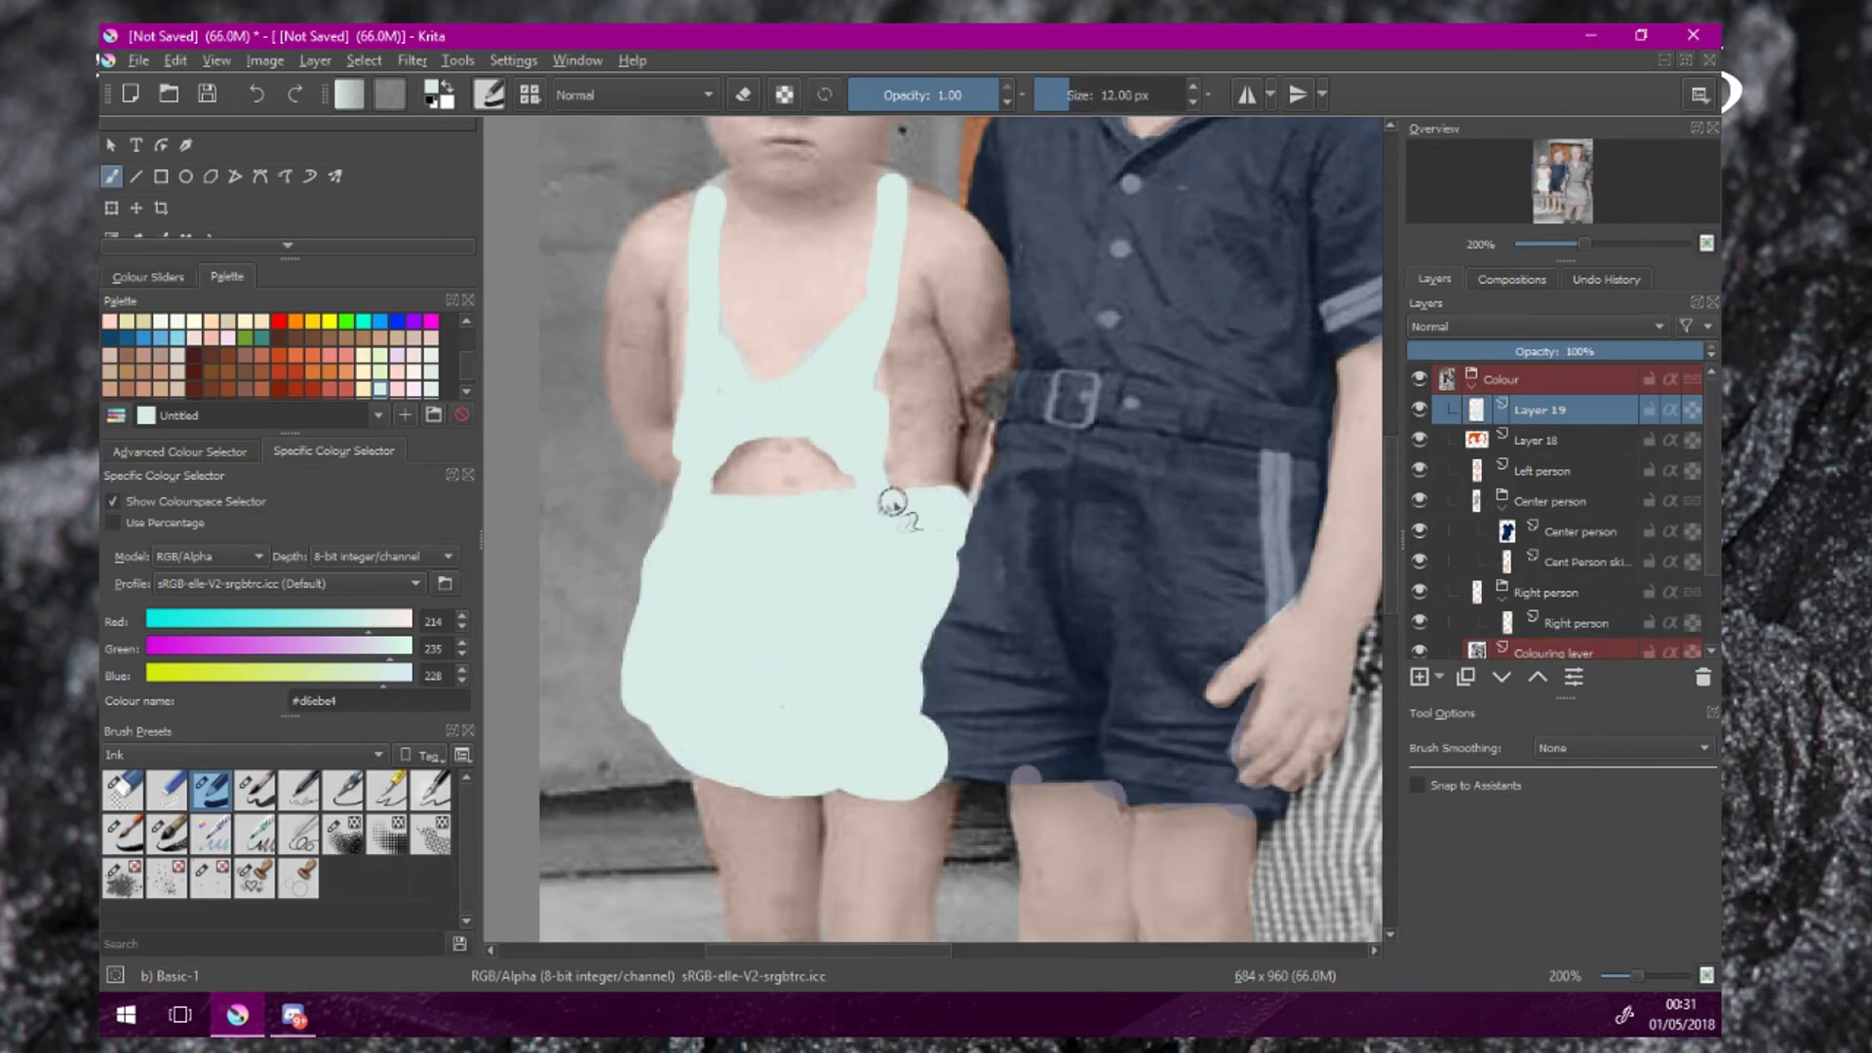
pyautogui.moveTo(867, 384); pyautogui.dragTo(871, 343)
pyautogui.moveTo(711, 327)
pyautogui.mouseDown()
pyautogui.moveTo(761, 394)
pyautogui.moveTo(874, 299)
pyautogui.mouseUp()
# Lower the romper layer's opacity to 37% and erase the mint spill over the centre boy's shorts.
pyautogui.moveTo(1573, 346); pyautogui.dragTo(1517, 349)
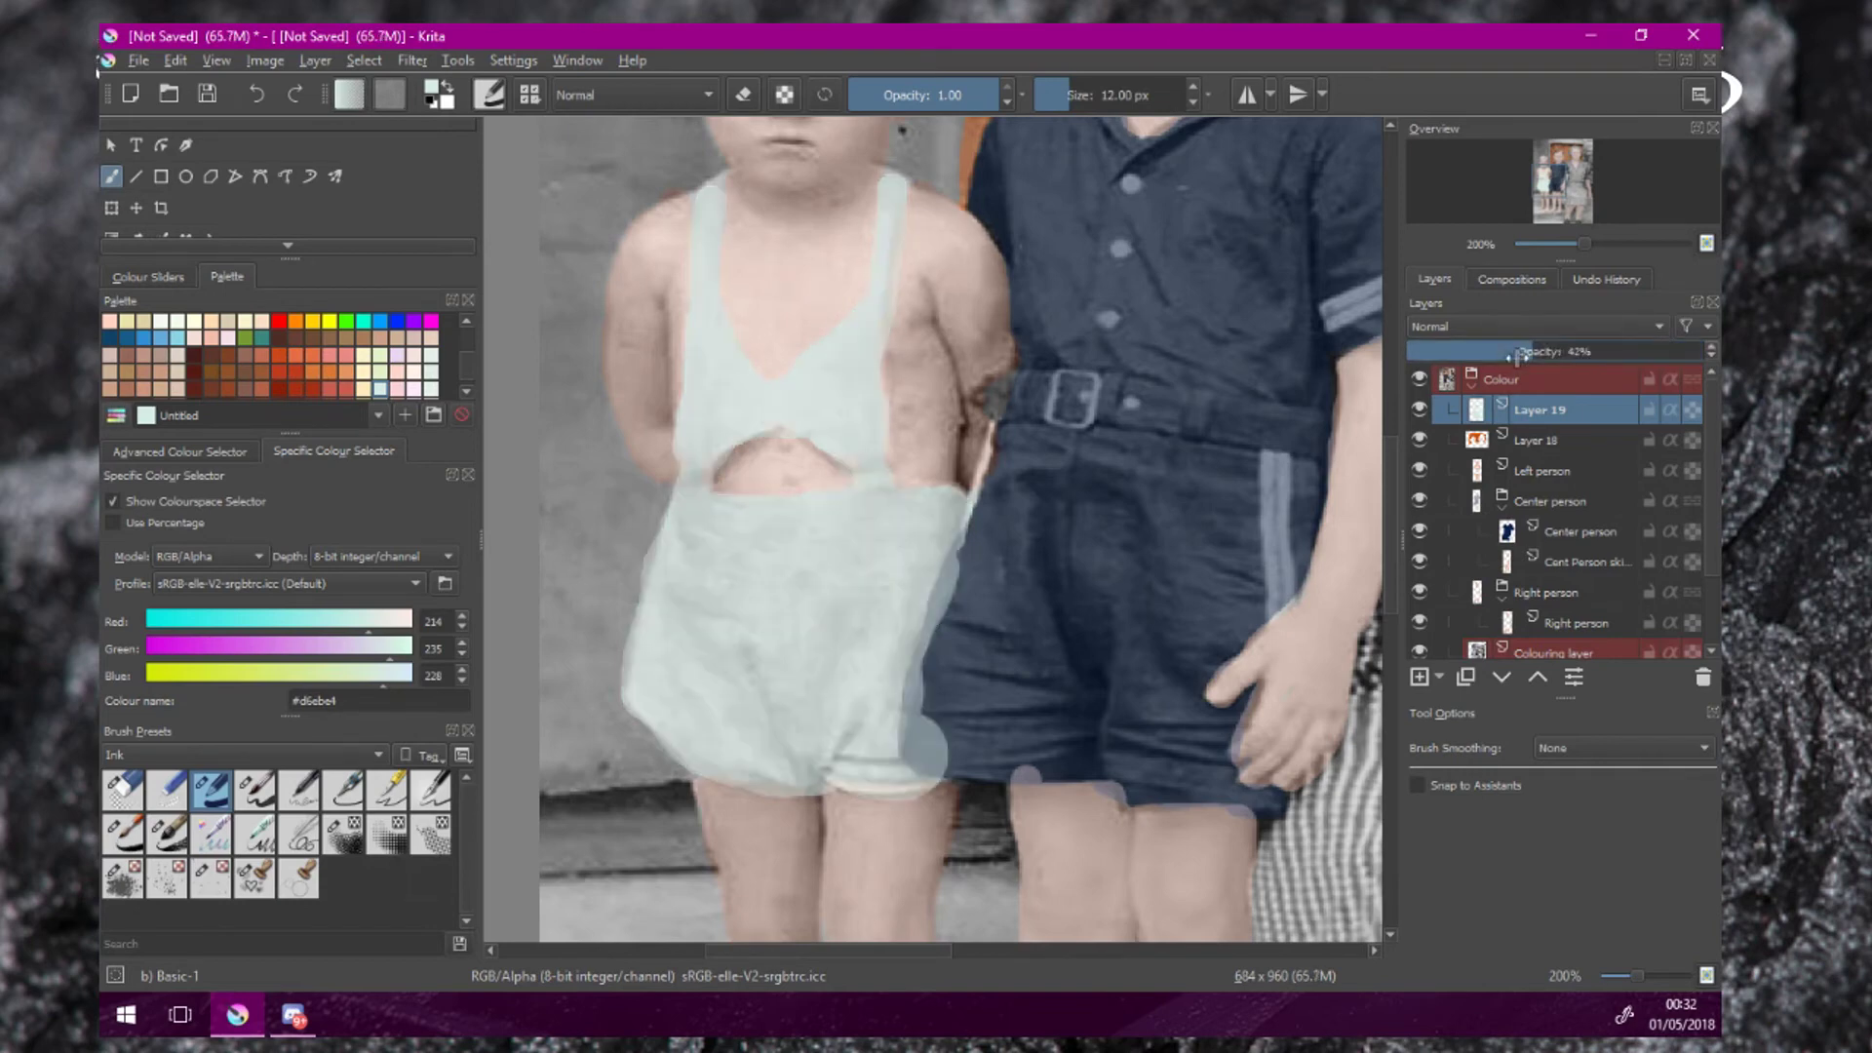
pyautogui.press('e')
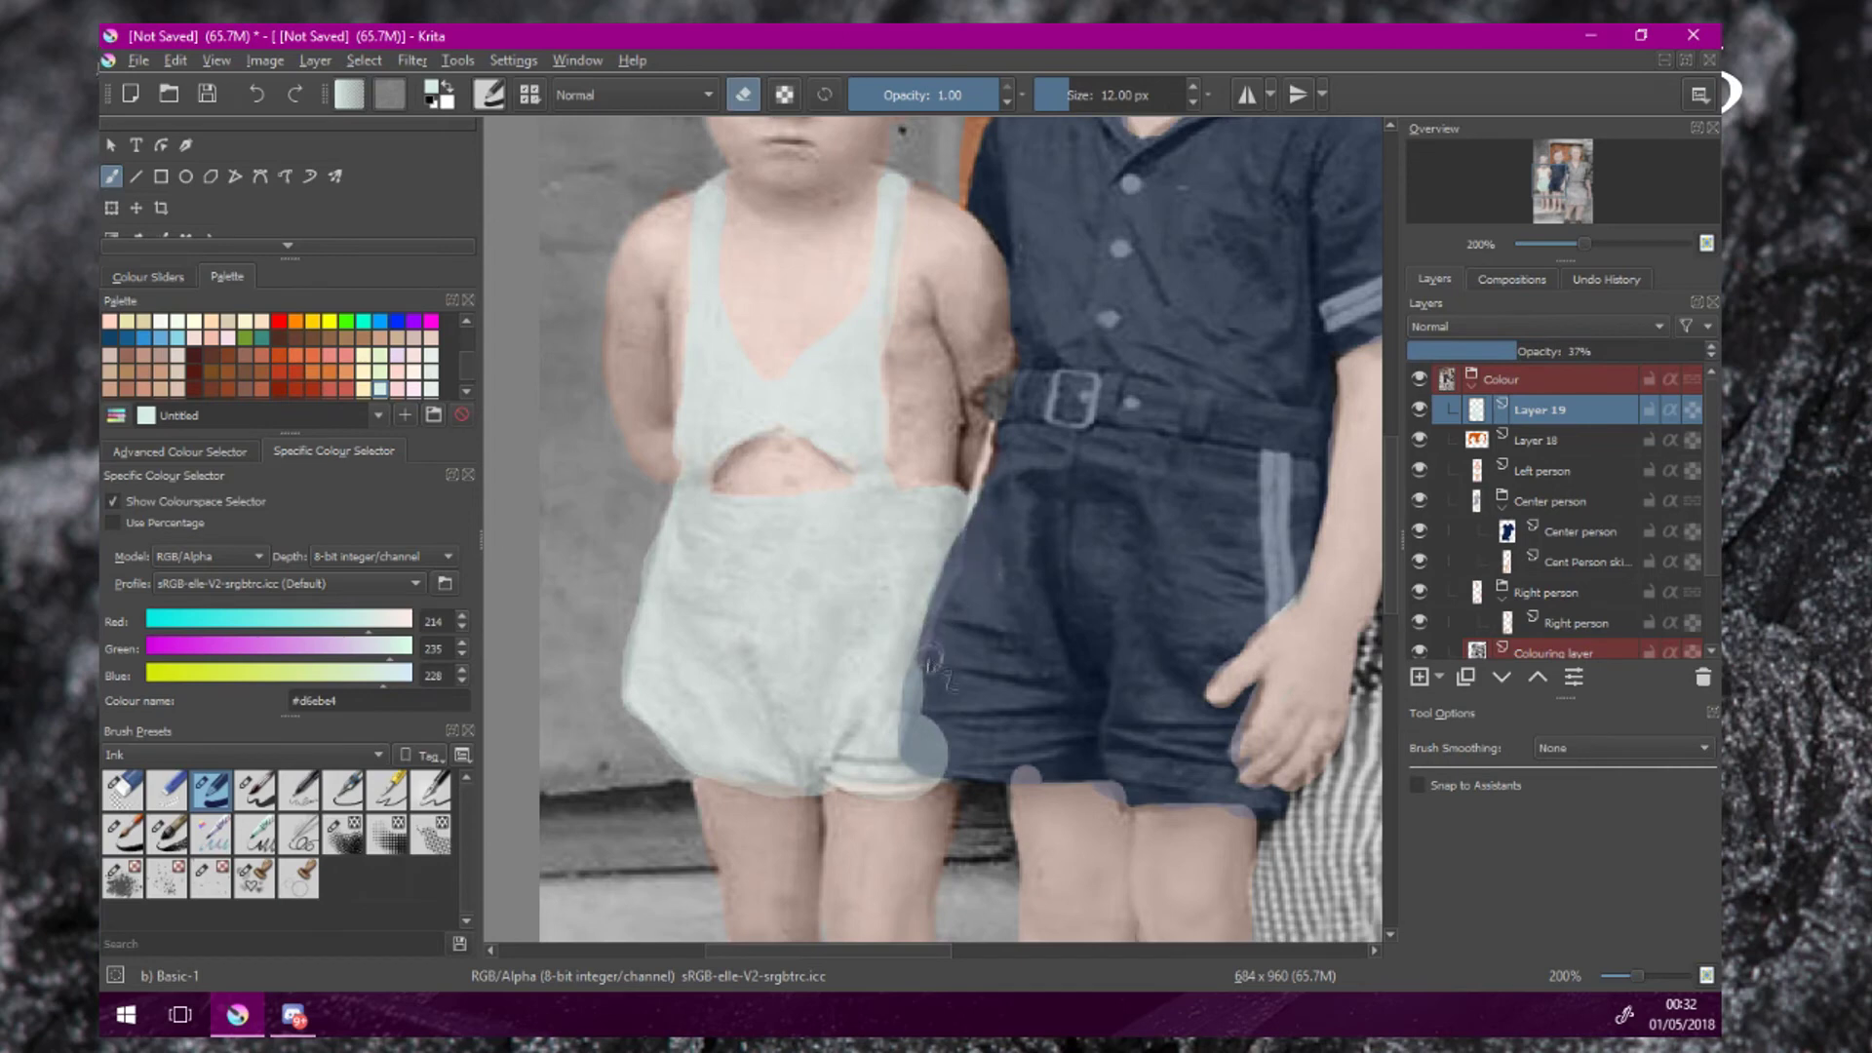
pyautogui.moveTo(933, 660); pyautogui.dragTo(941, 743)
pyautogui.hotkey('ctrl', 'z')
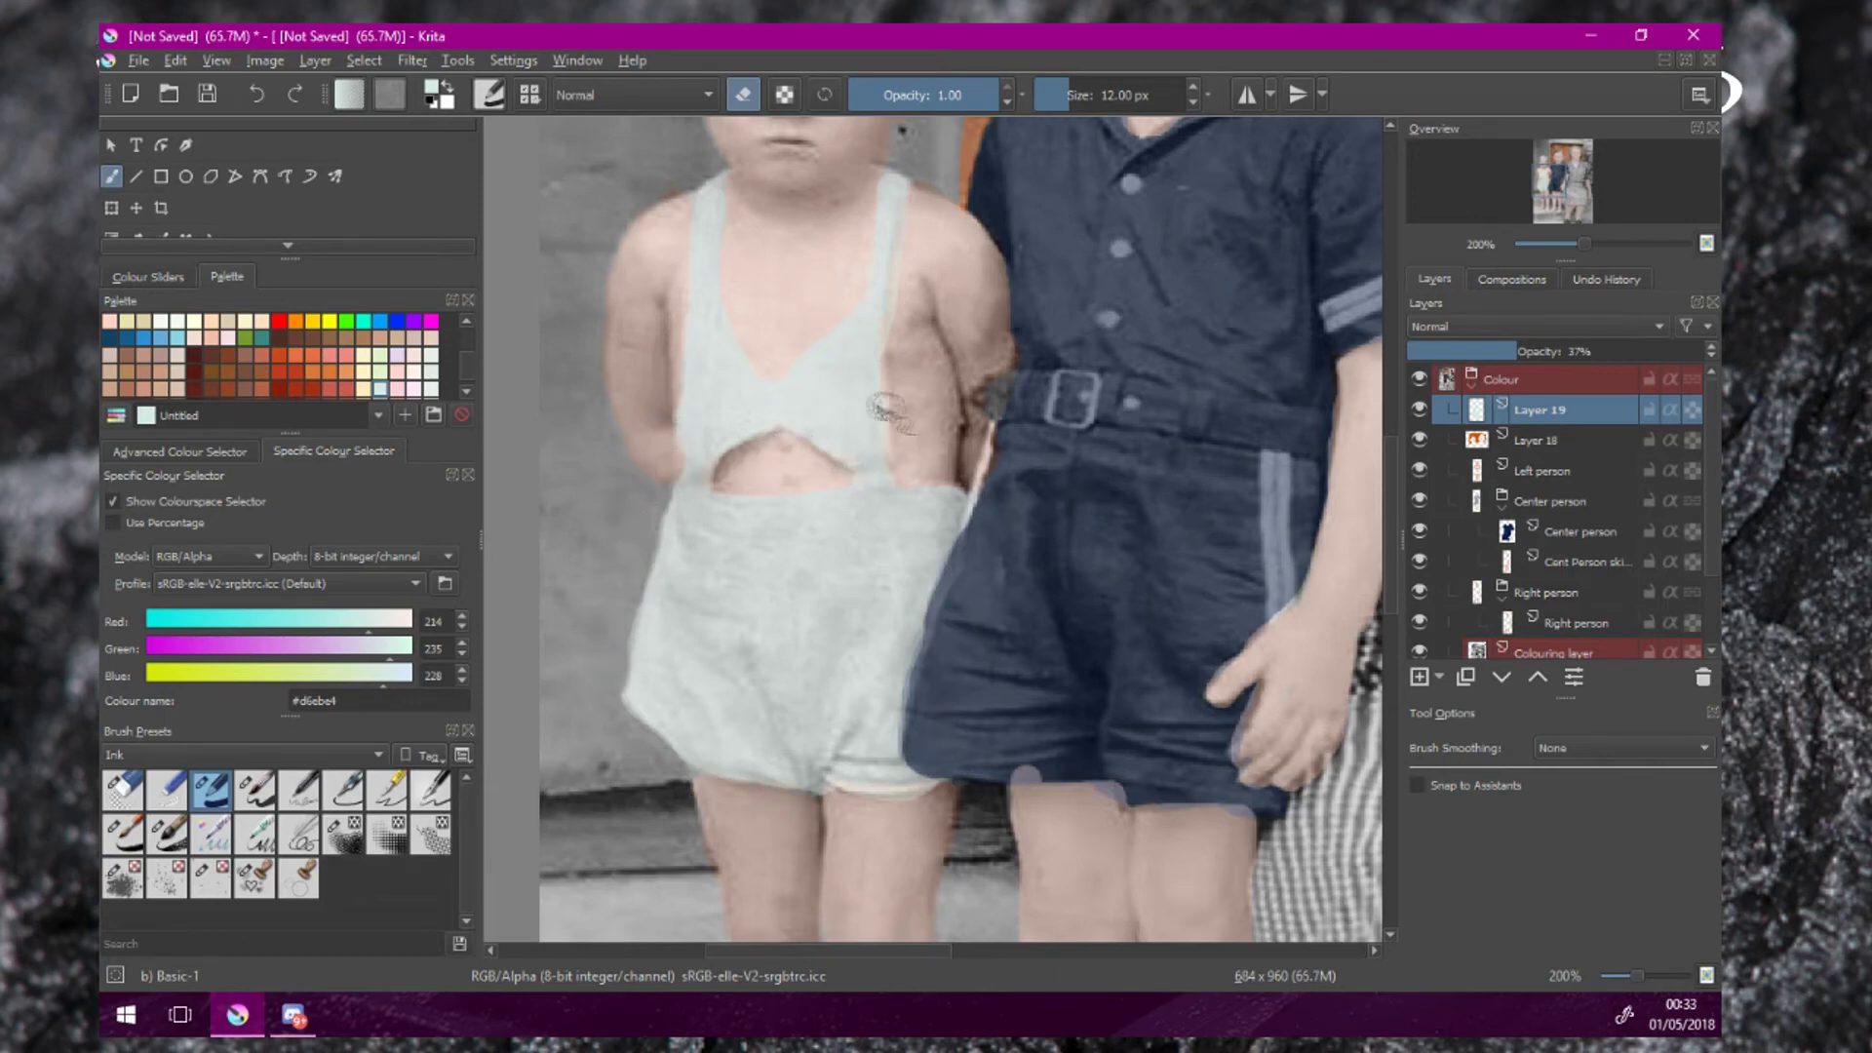
pyautogui.press('e')
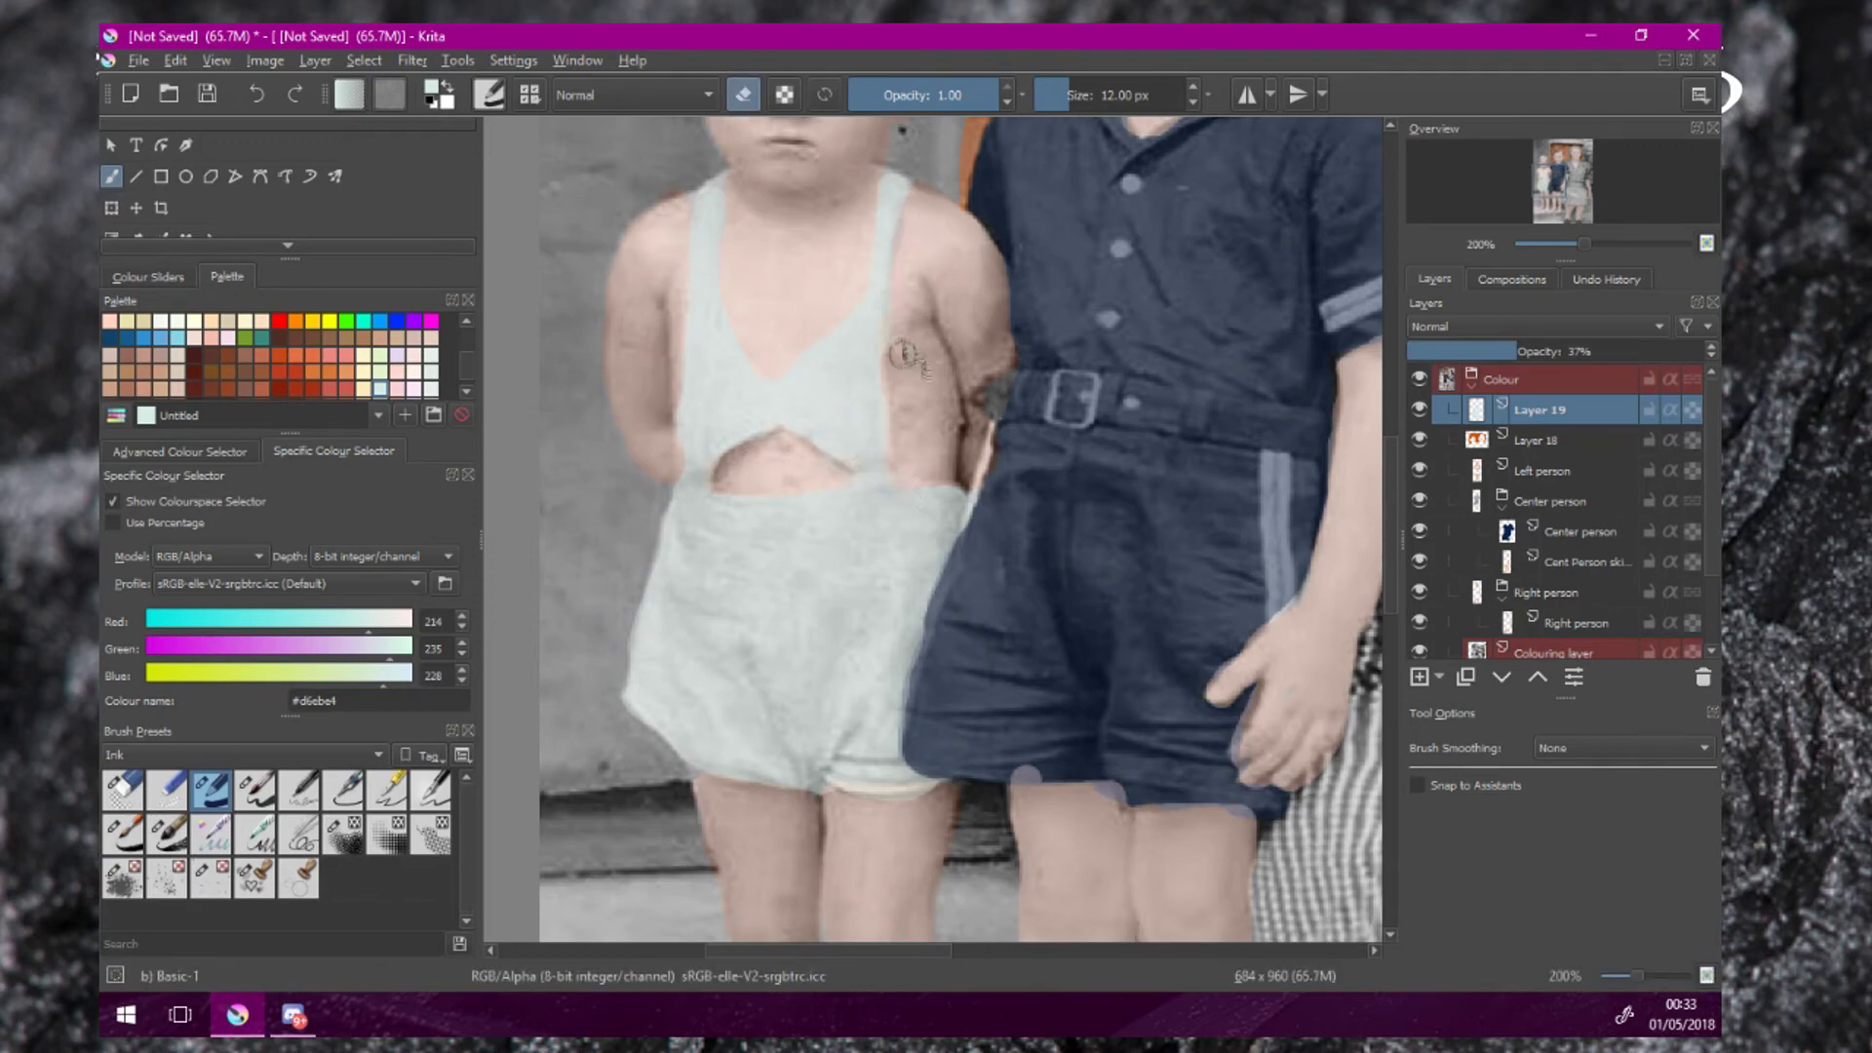
# Touch up the upper ends of both romper straps by painting and erasing with the 12 px brush.
pyautogui.press('e')
pyautogui.moveTo(899, 184); pyautogui.dragTo(889, 169)
pyautogui.press('e')
pyautogui.press('e')
pyautogui.moveTo(725, 203); pyautogui.dragTo(722, 169)
pyautogui.press('e')
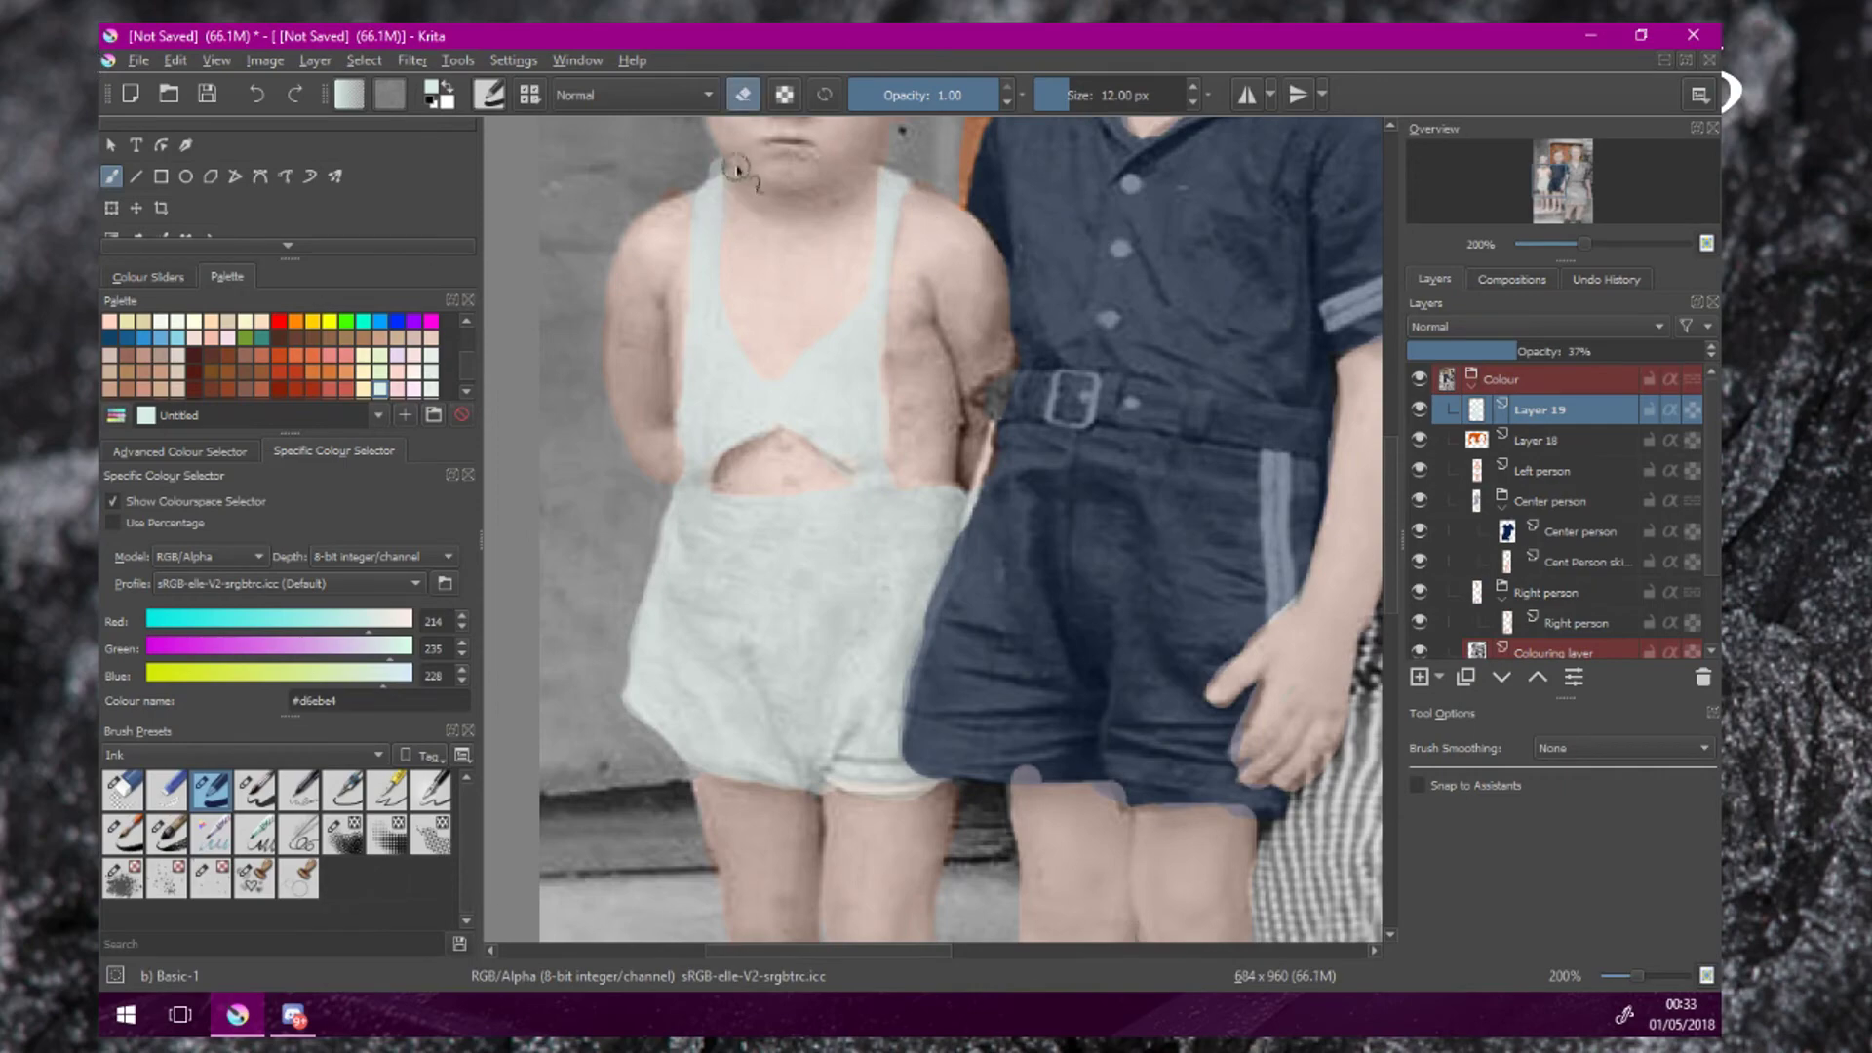
# Set the romper layer's blending mode to Colour and its opacity to 63%.
pyautogui.scroll(-2, 867, 607)
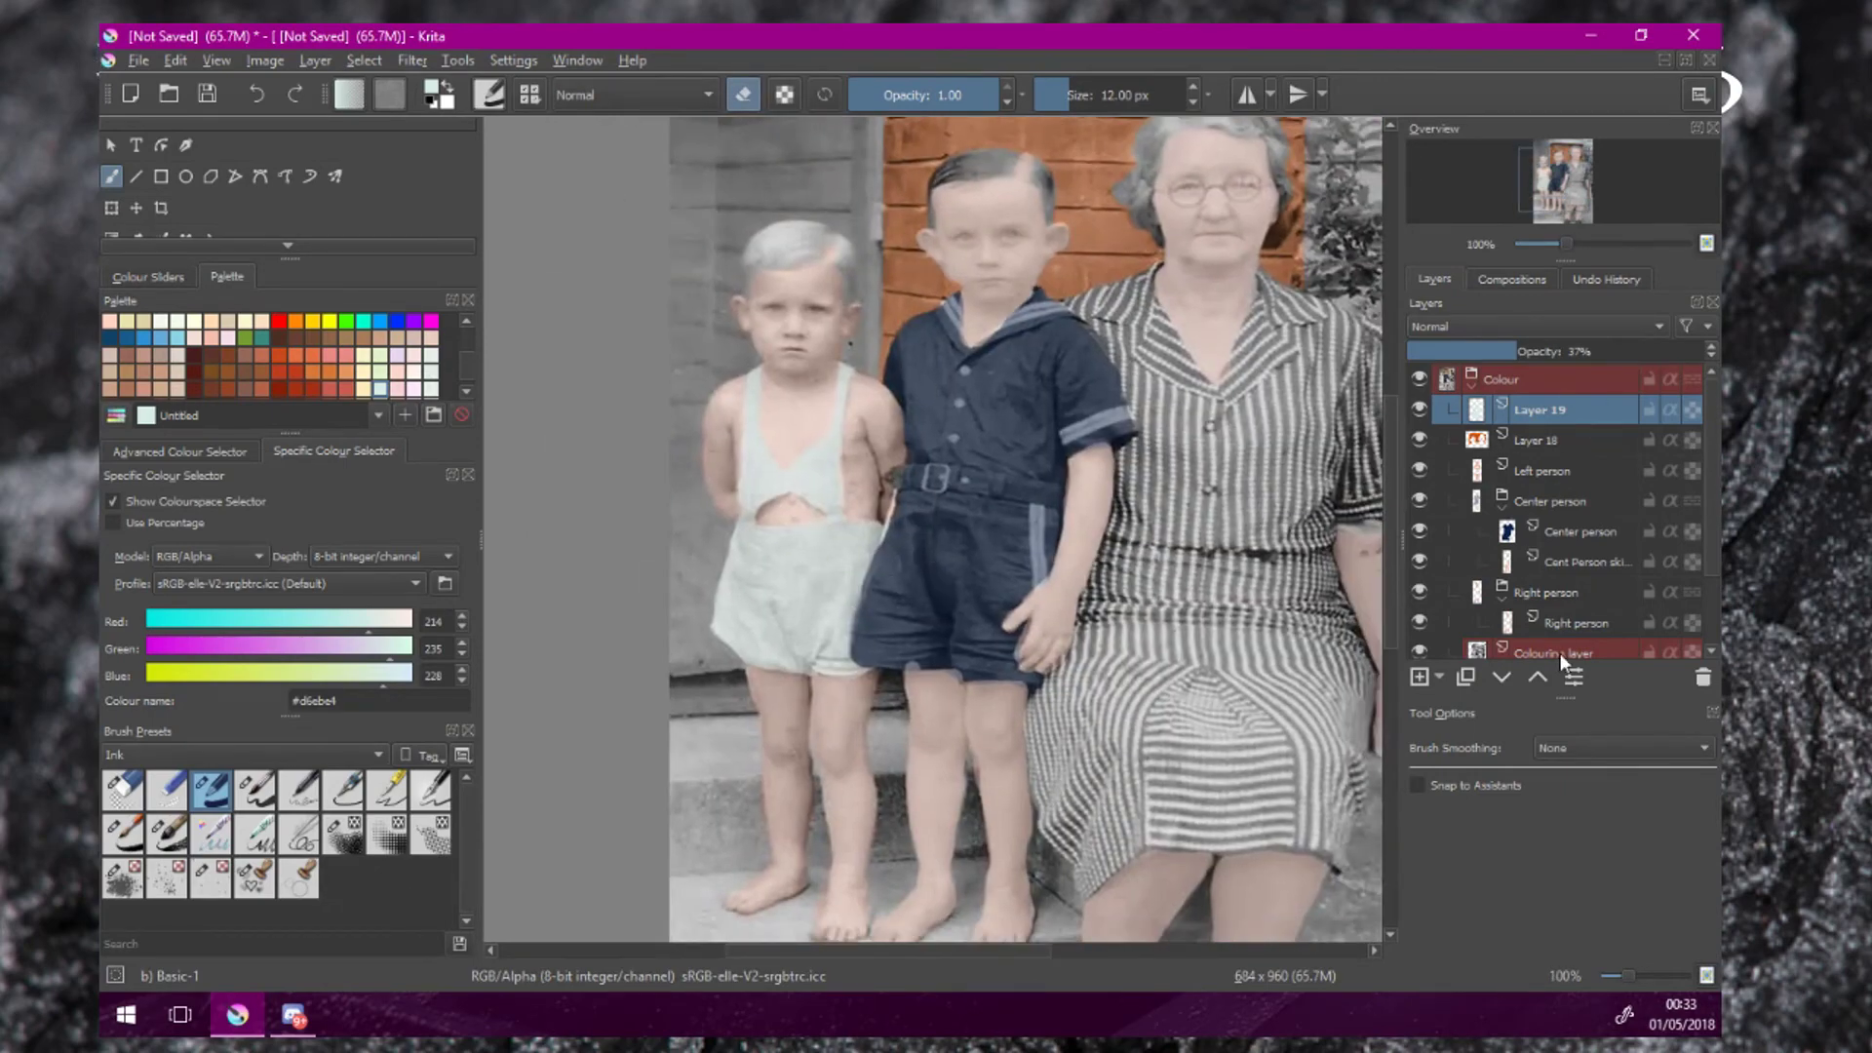
pyautogui.click(1521, 327)
pyautogui.click(1517, 375)
pyautogui.scroll(-1, 1145, 426)
pyautogui.moveTo(1145, 426); pyautogui.dragTo(1069, 419)
pyautogui.click(1619, 349)
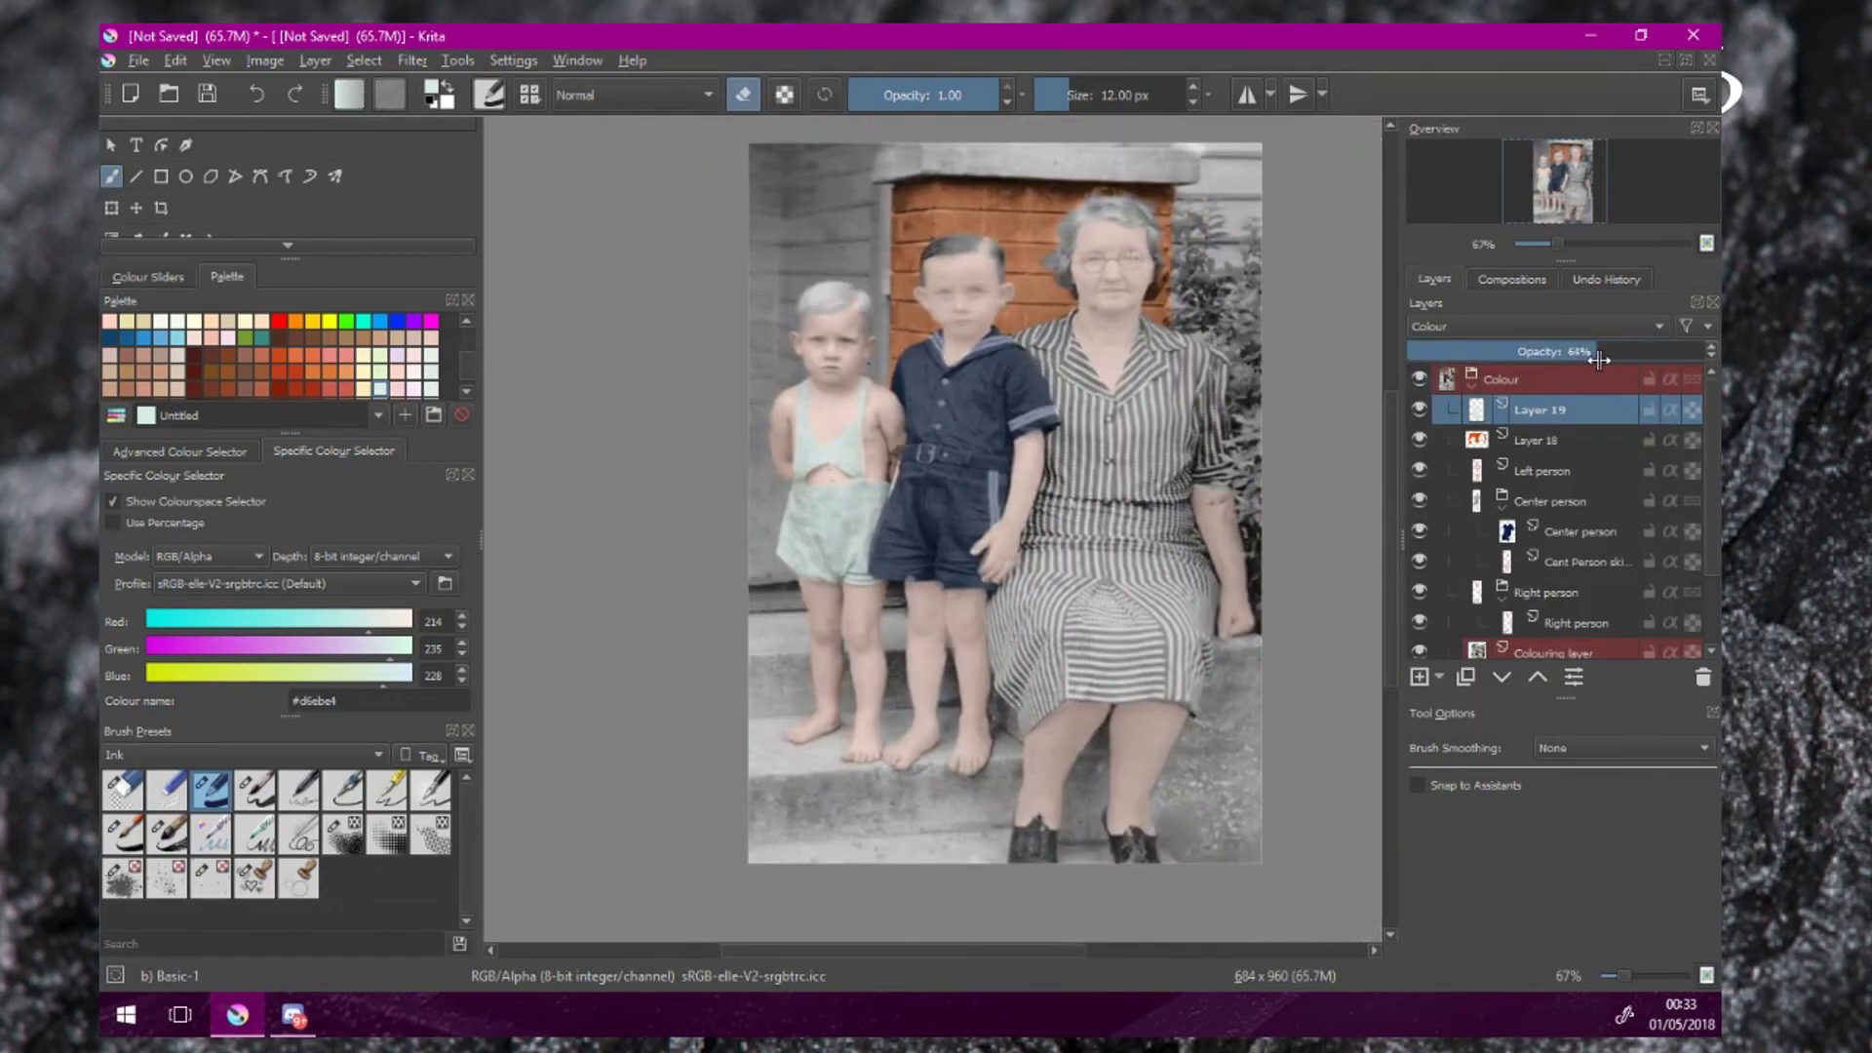
pyautogui.moveTo(1599, 360); pyautogui.dragTo(1595, 359)
# Rename the romper layer as "Left boy clothes".
pyautogui.scroll(1, 952, 479)
pyautogui.moveTo(952, 479); pyautogui.dragTo(1008, 480)
pyautogui.doubleClick(1541, 409)
pyautogui.write('Left boy ')
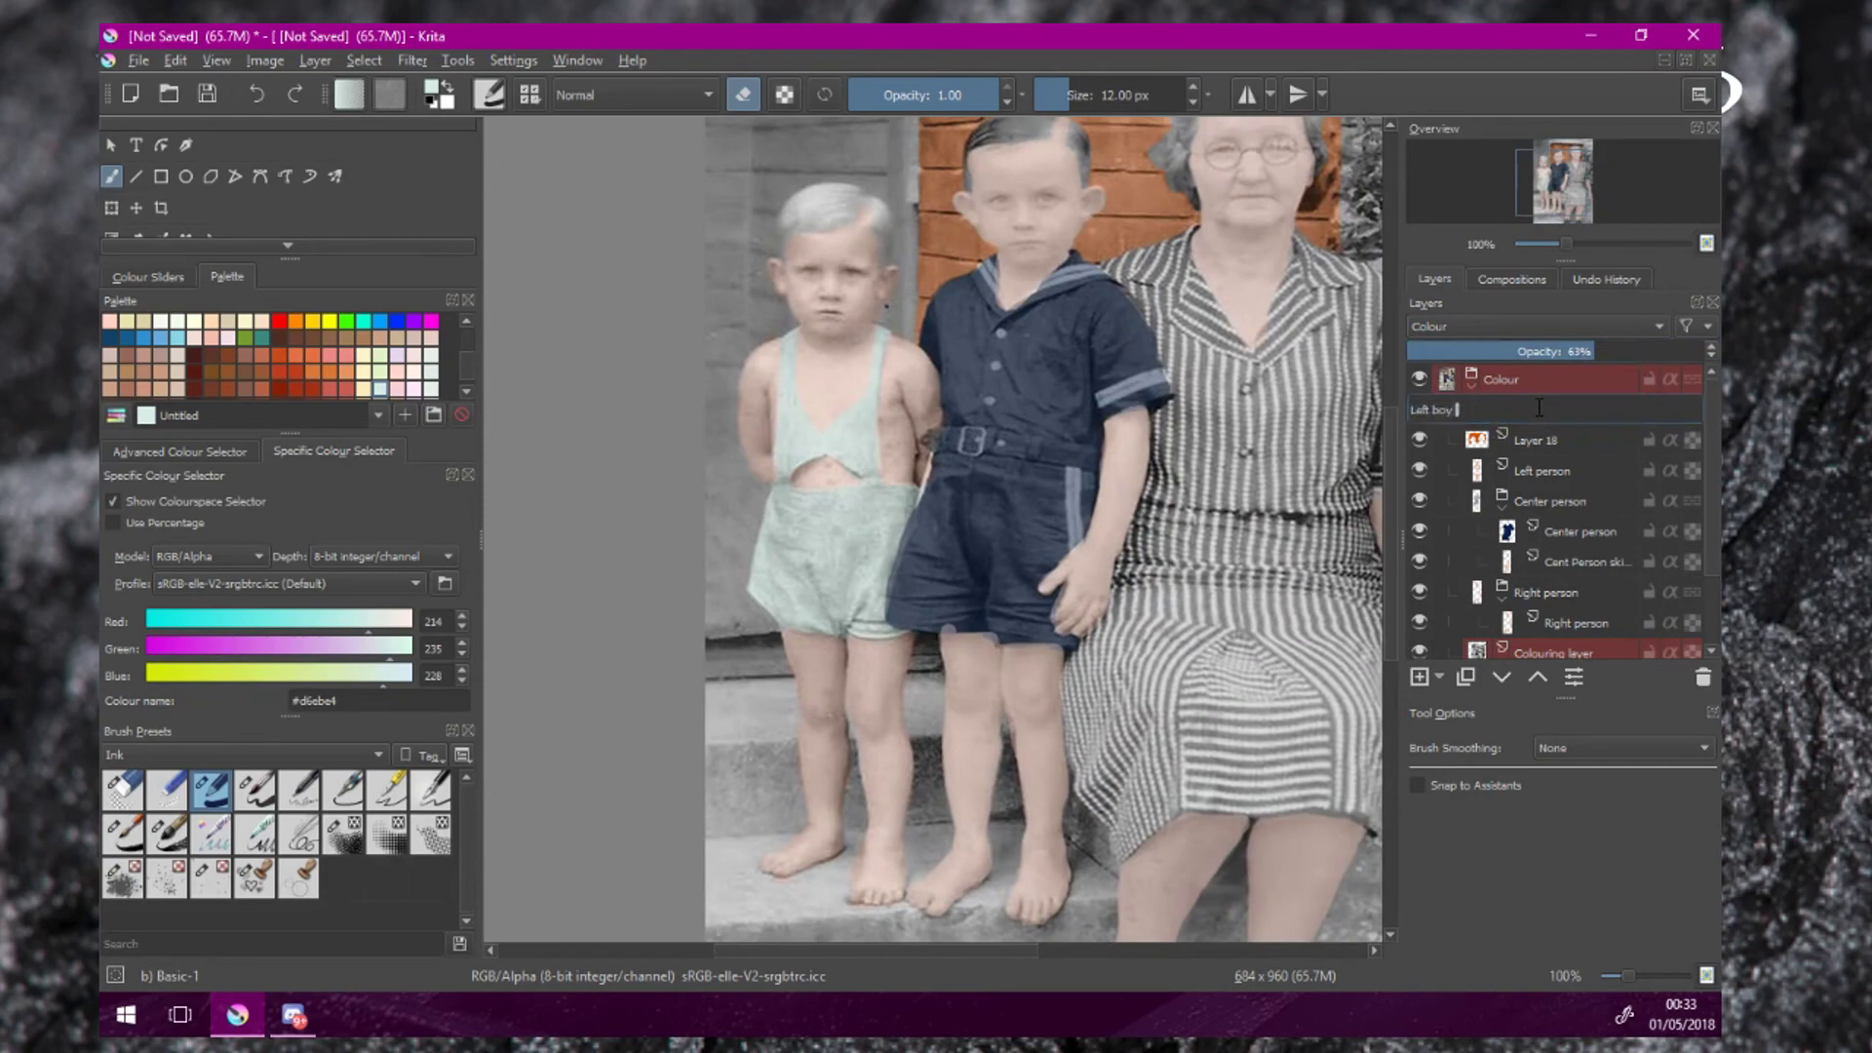
pyautogui.write('clothes')
pyautogui.press('Return')
# Rename the orange wall layer, Layer 18, as "Brick wall".
pyautogui.doubleClick(1492, 440)
pyautogui.write('Brick wal')
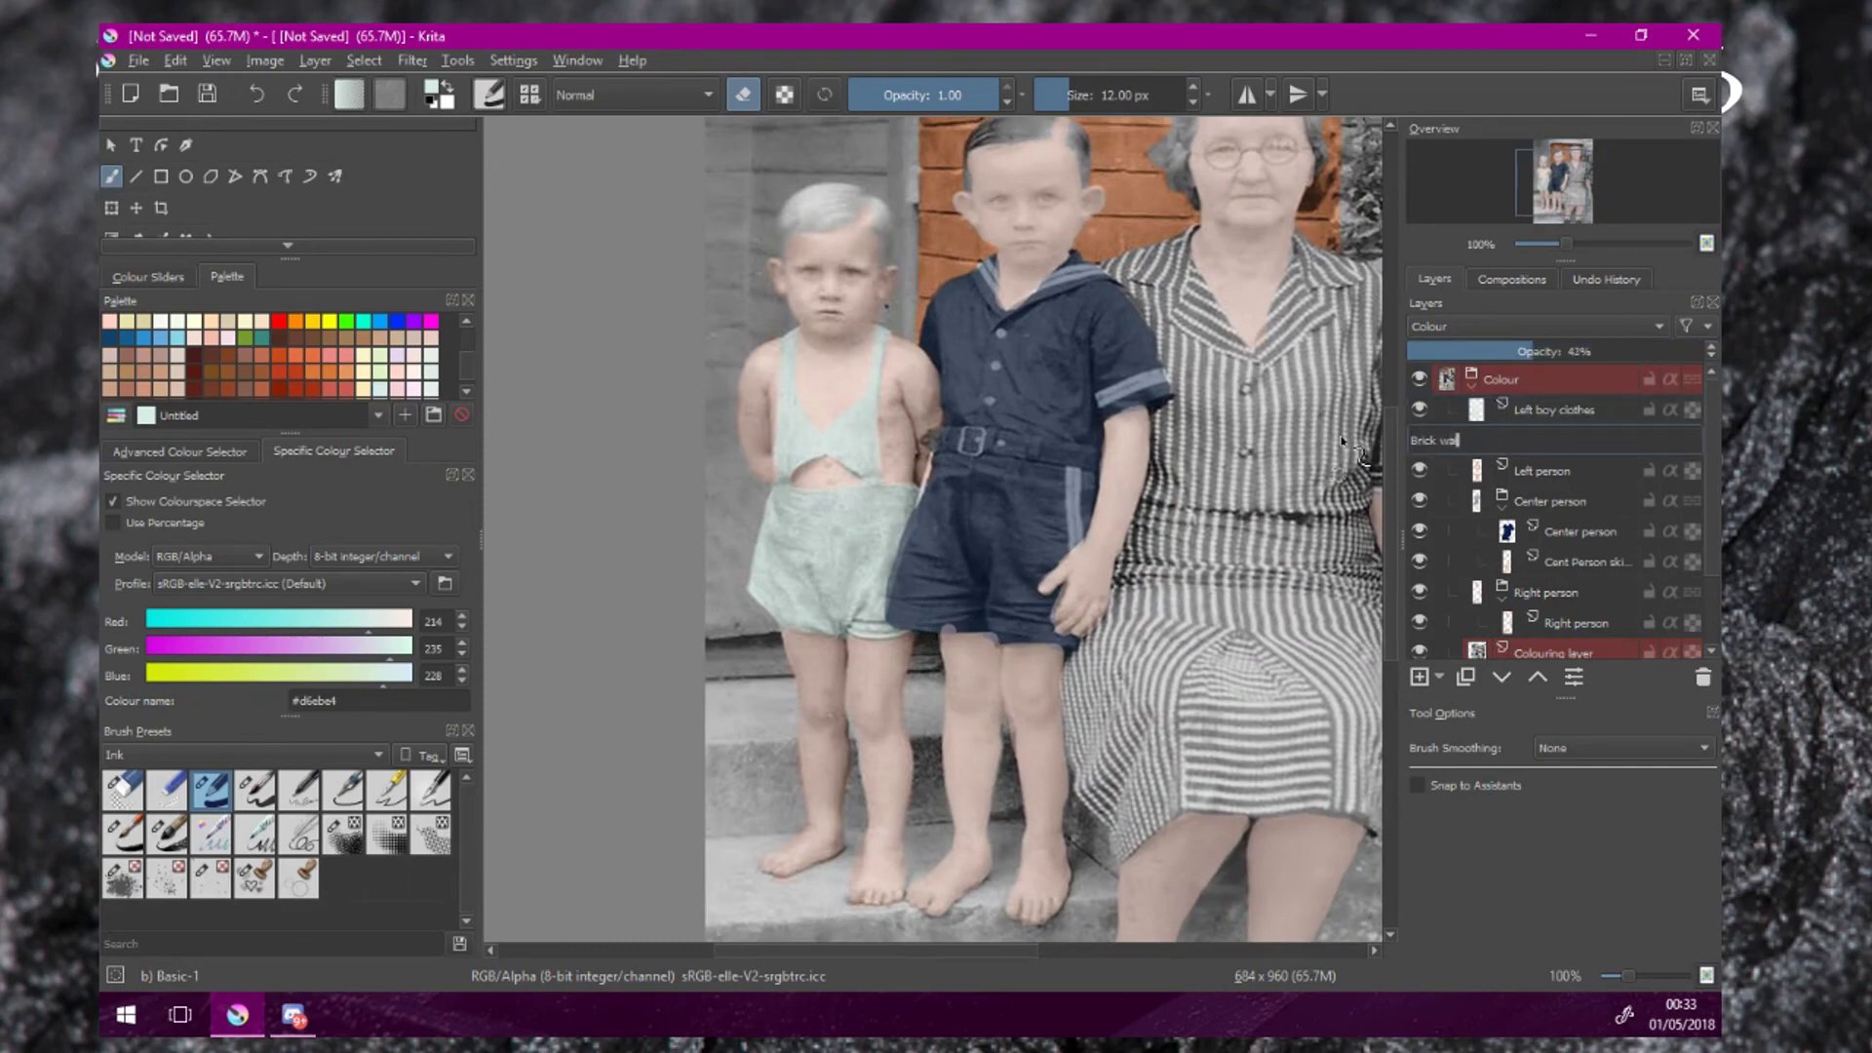
pyautogui.write('l')
pyautogui.press('Return')
# Move Left boy clothes beneath Left person, and take the clothing and skin tone layers out of the Center person group.
pyautogui.moveTo(1543, 411); pyautogui.dragTo(1576, 486)
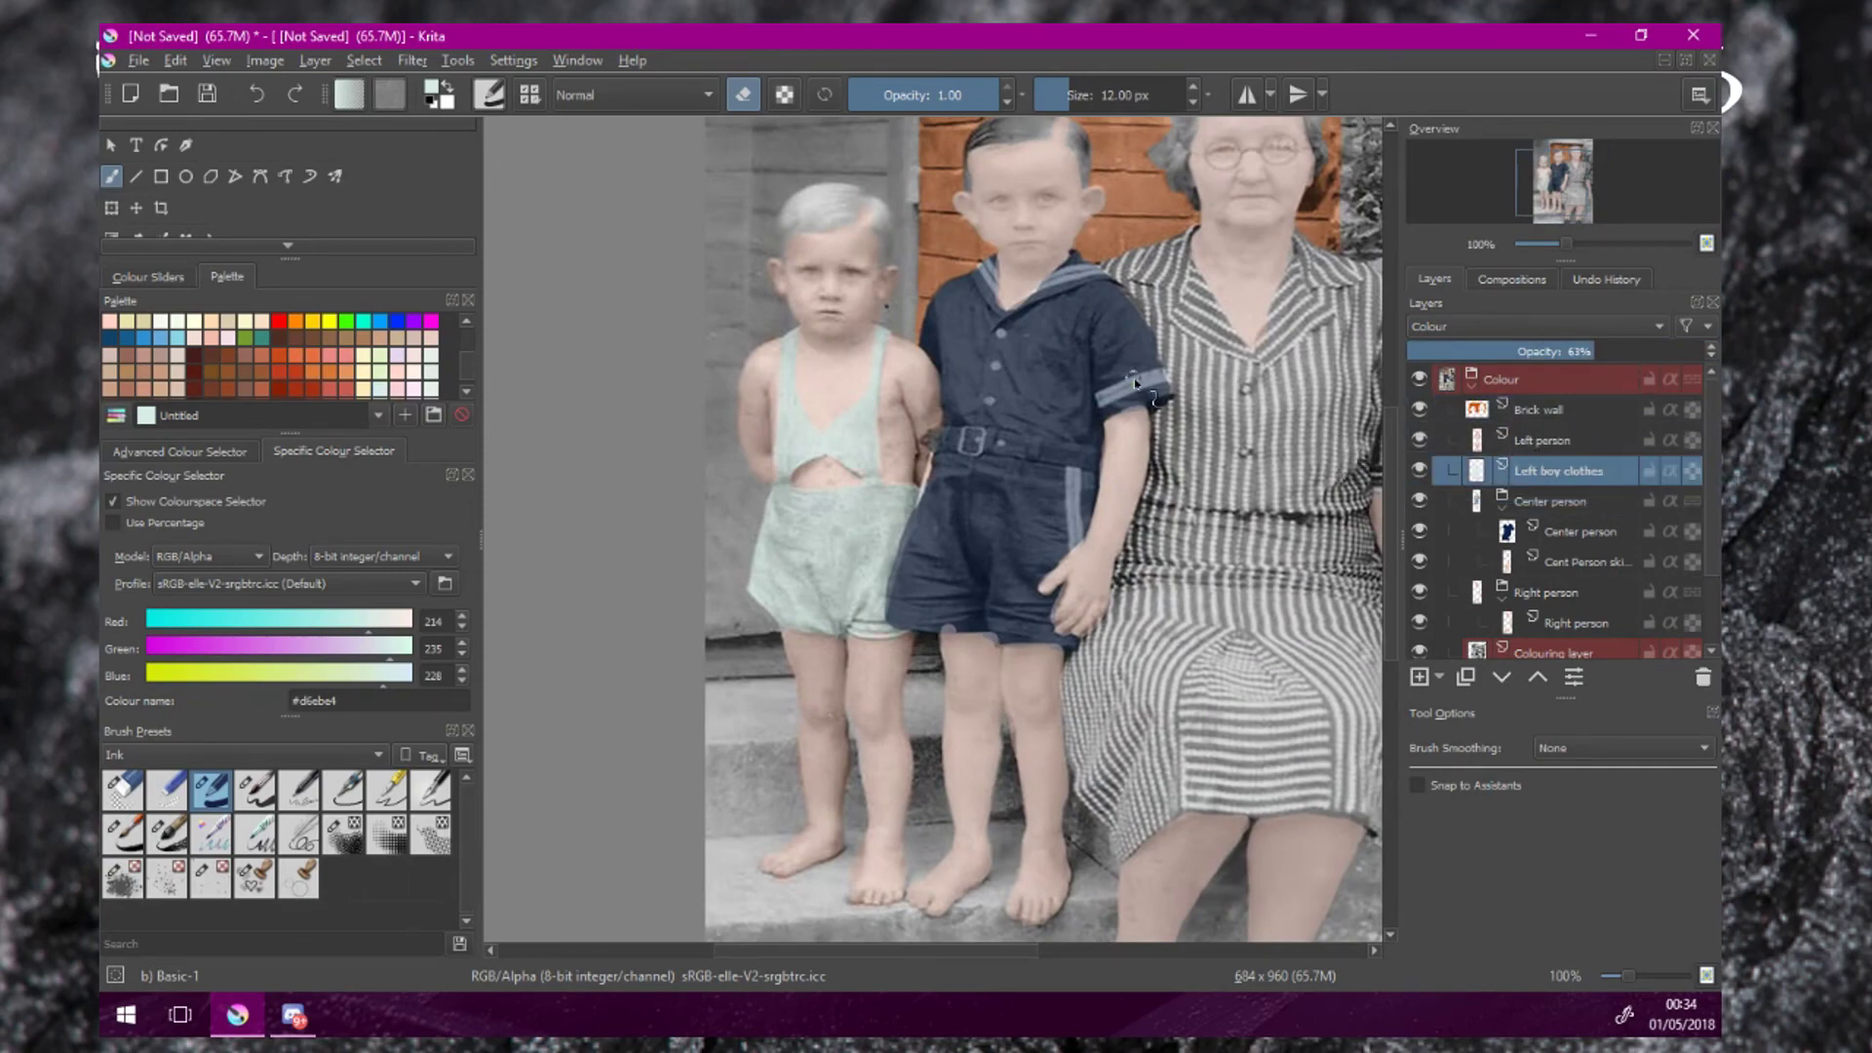
pyautogui.moveTo(1134, 384); pyautogui.dragTo(1053, 418)
pyautogui.click(1565, 532)
pyautogui.keyDown('shift'); pyautogui.click(1568, 560); pyautogui.keyUp('shift')
pyautogui.moveTo(1568, 556); pyautogui.dragTo(1563, 486)
pyautogui.scroll(-1, 1551, 498)
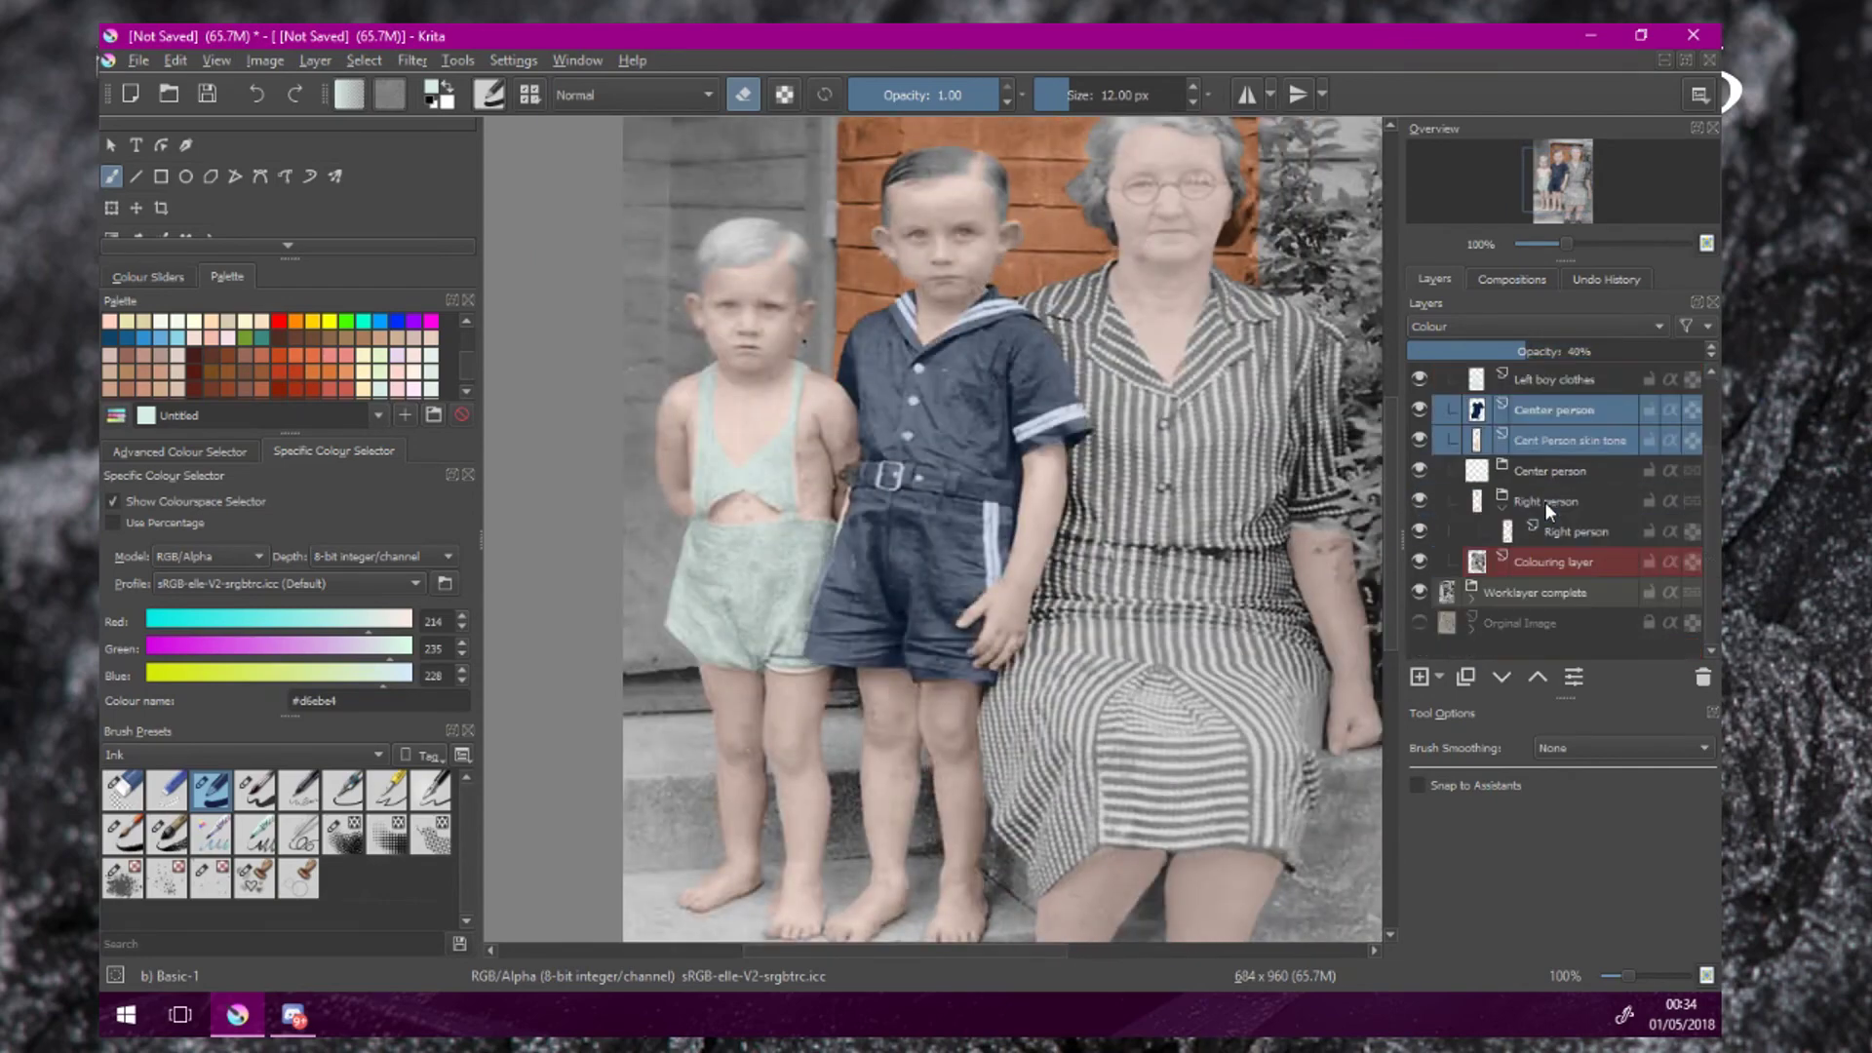
# Move the Right person paint layer out of its group to directly below Cent Person skin tone.
pyautogui.click(1545, 503)
pyautogui.doubleClick(1556, 527)
pyautogui.press('Return')
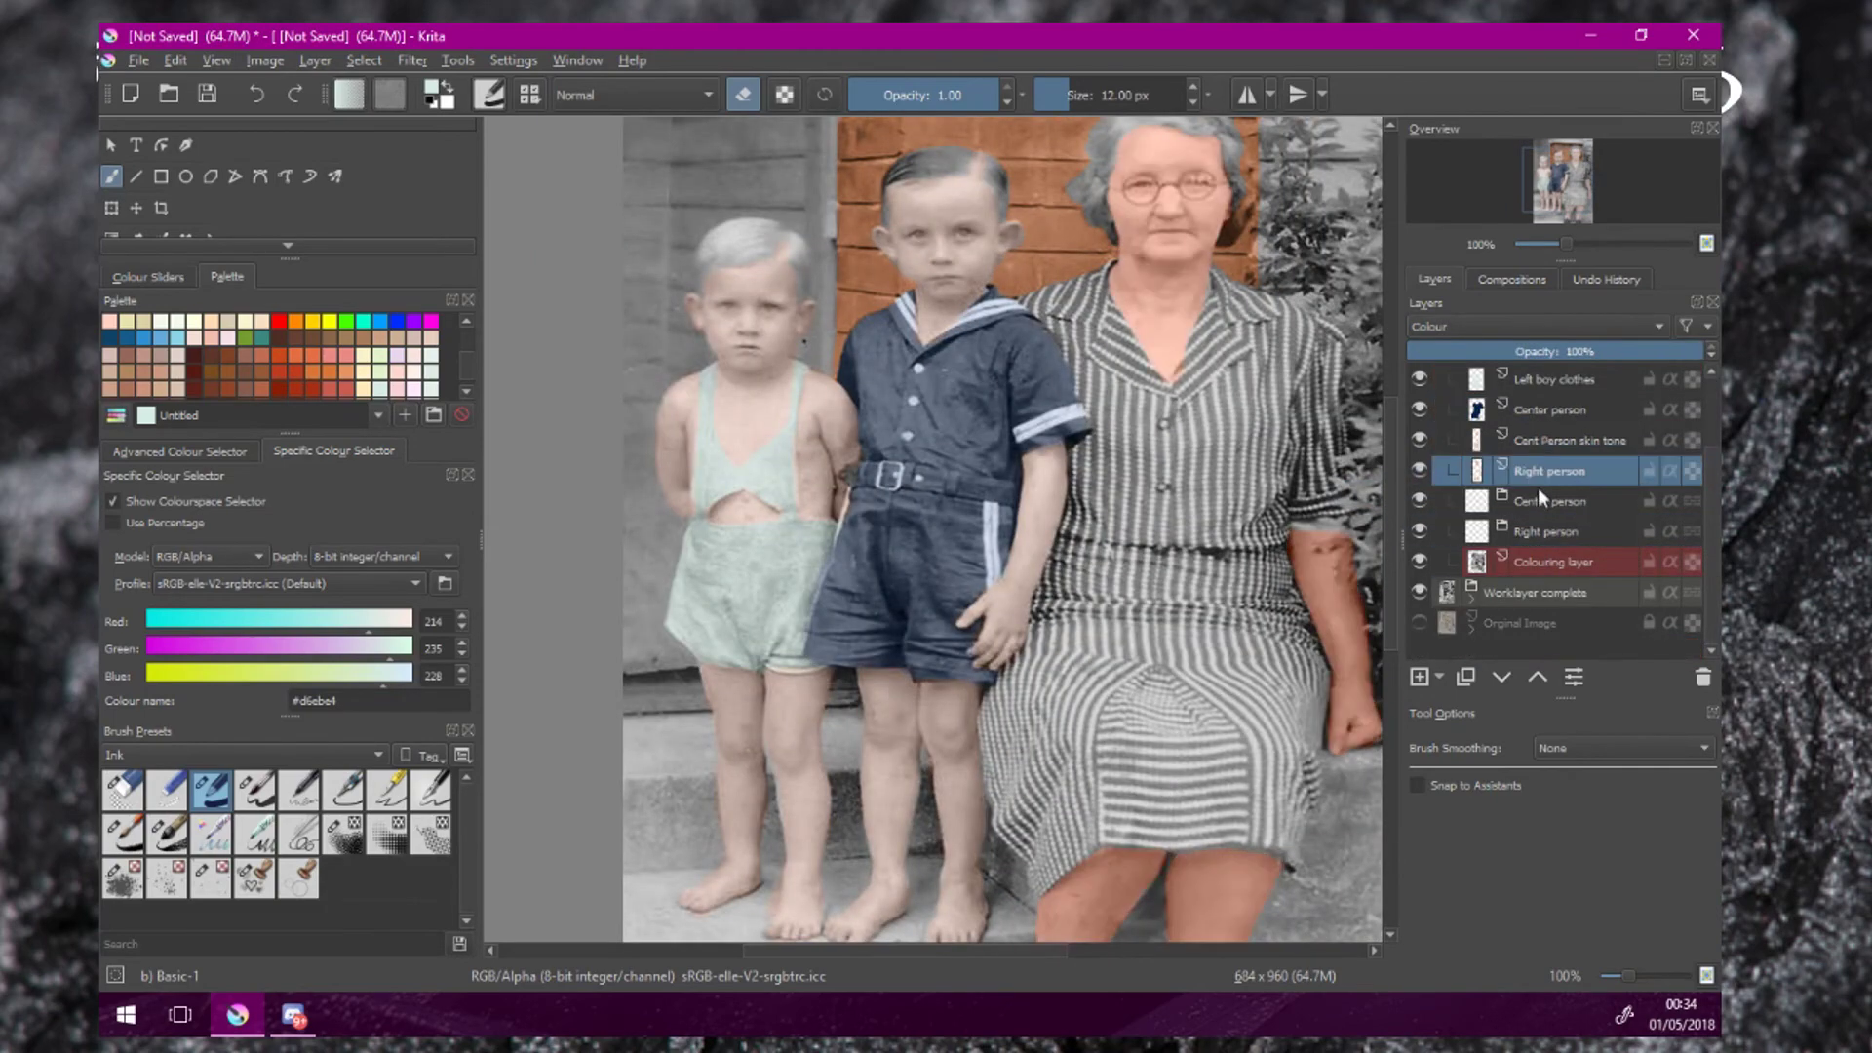
pyautogui.moveTo(1550, 538); pyautogui.dragTo(1563, 461)
# Delete the emptied Center person and Right person groups.
pyautogui.rightClick(1562, 500)
pyautogui.click(1541, 677)
pyautogui.rightClick(1522, 532)
pyautogui.click(1447, 706)
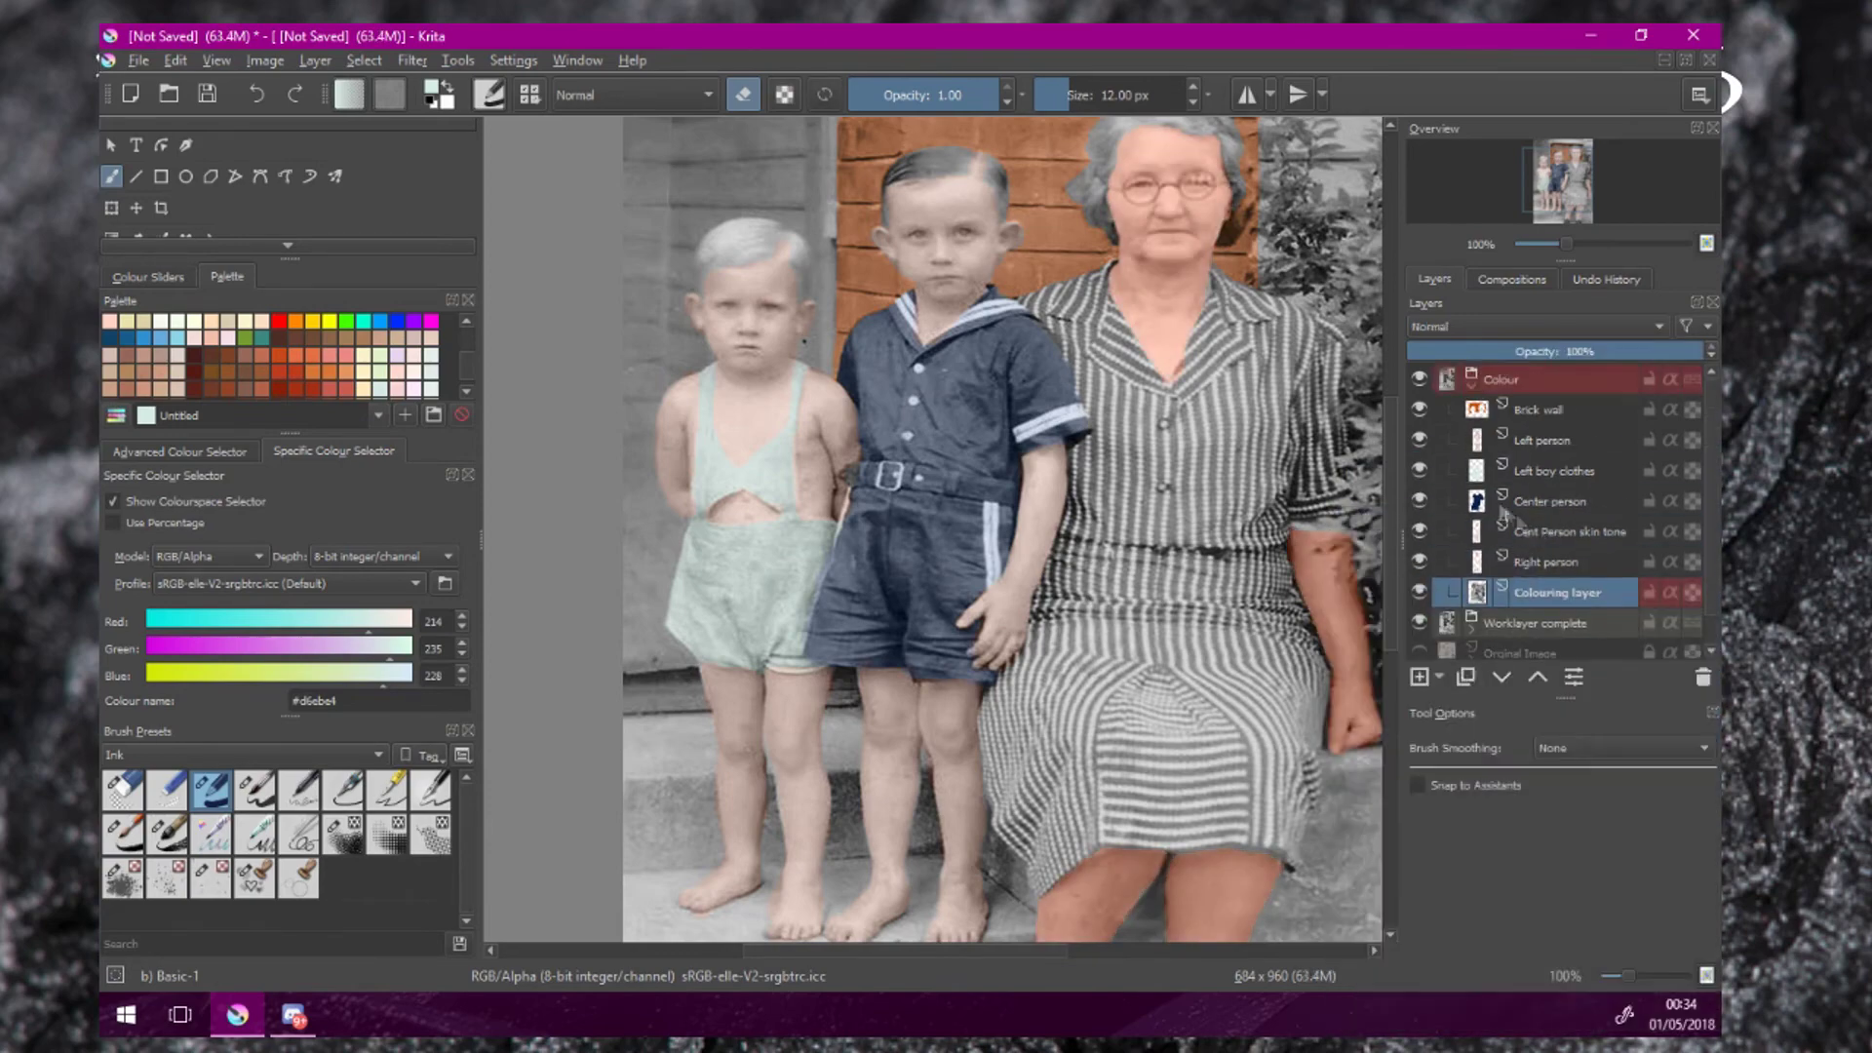
# Set the opacity of the woman's Right person skin layer to 79%.
pyautogui.press('-')
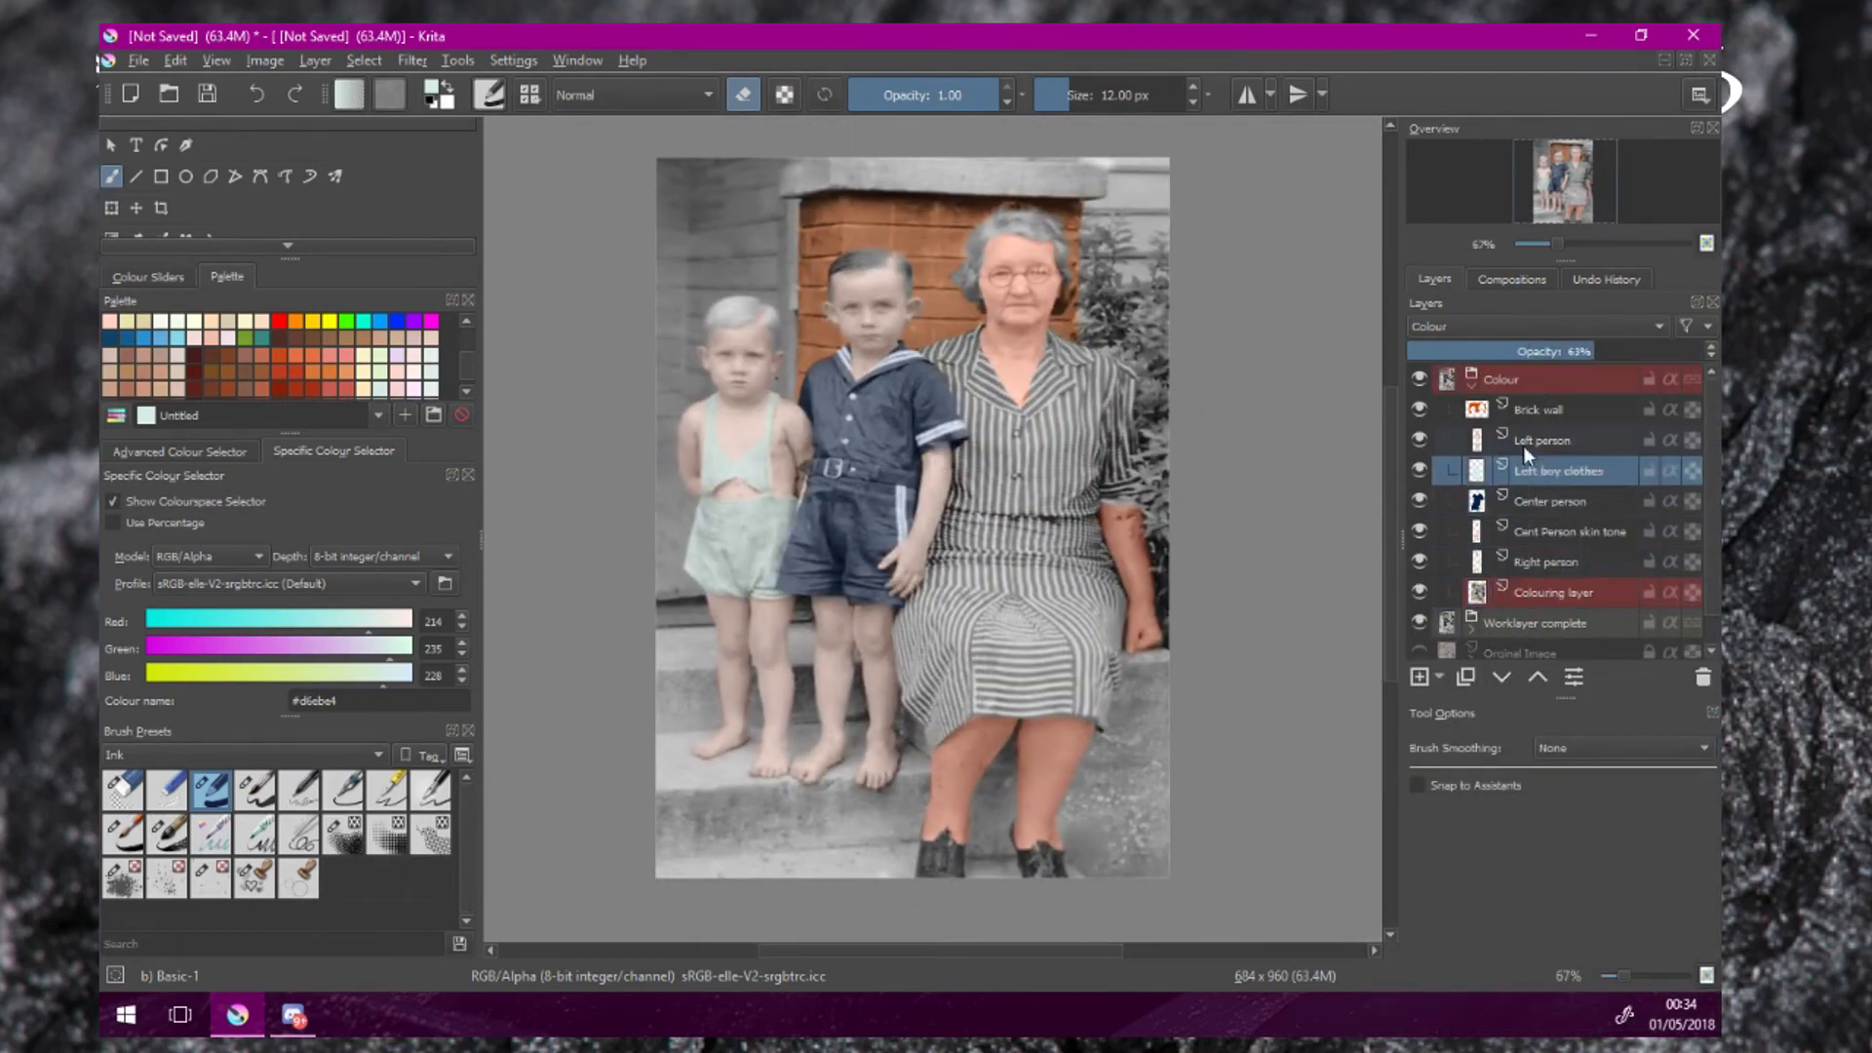
pyautogui.click(1541, 409)
pyautogui.press('-')
pyautogui.scroll(2, 1020, 499)
pyautogui.moveTo(952, 530); pyautogui.dragTo(997, 559)
pyautogui.click(1553, 562)
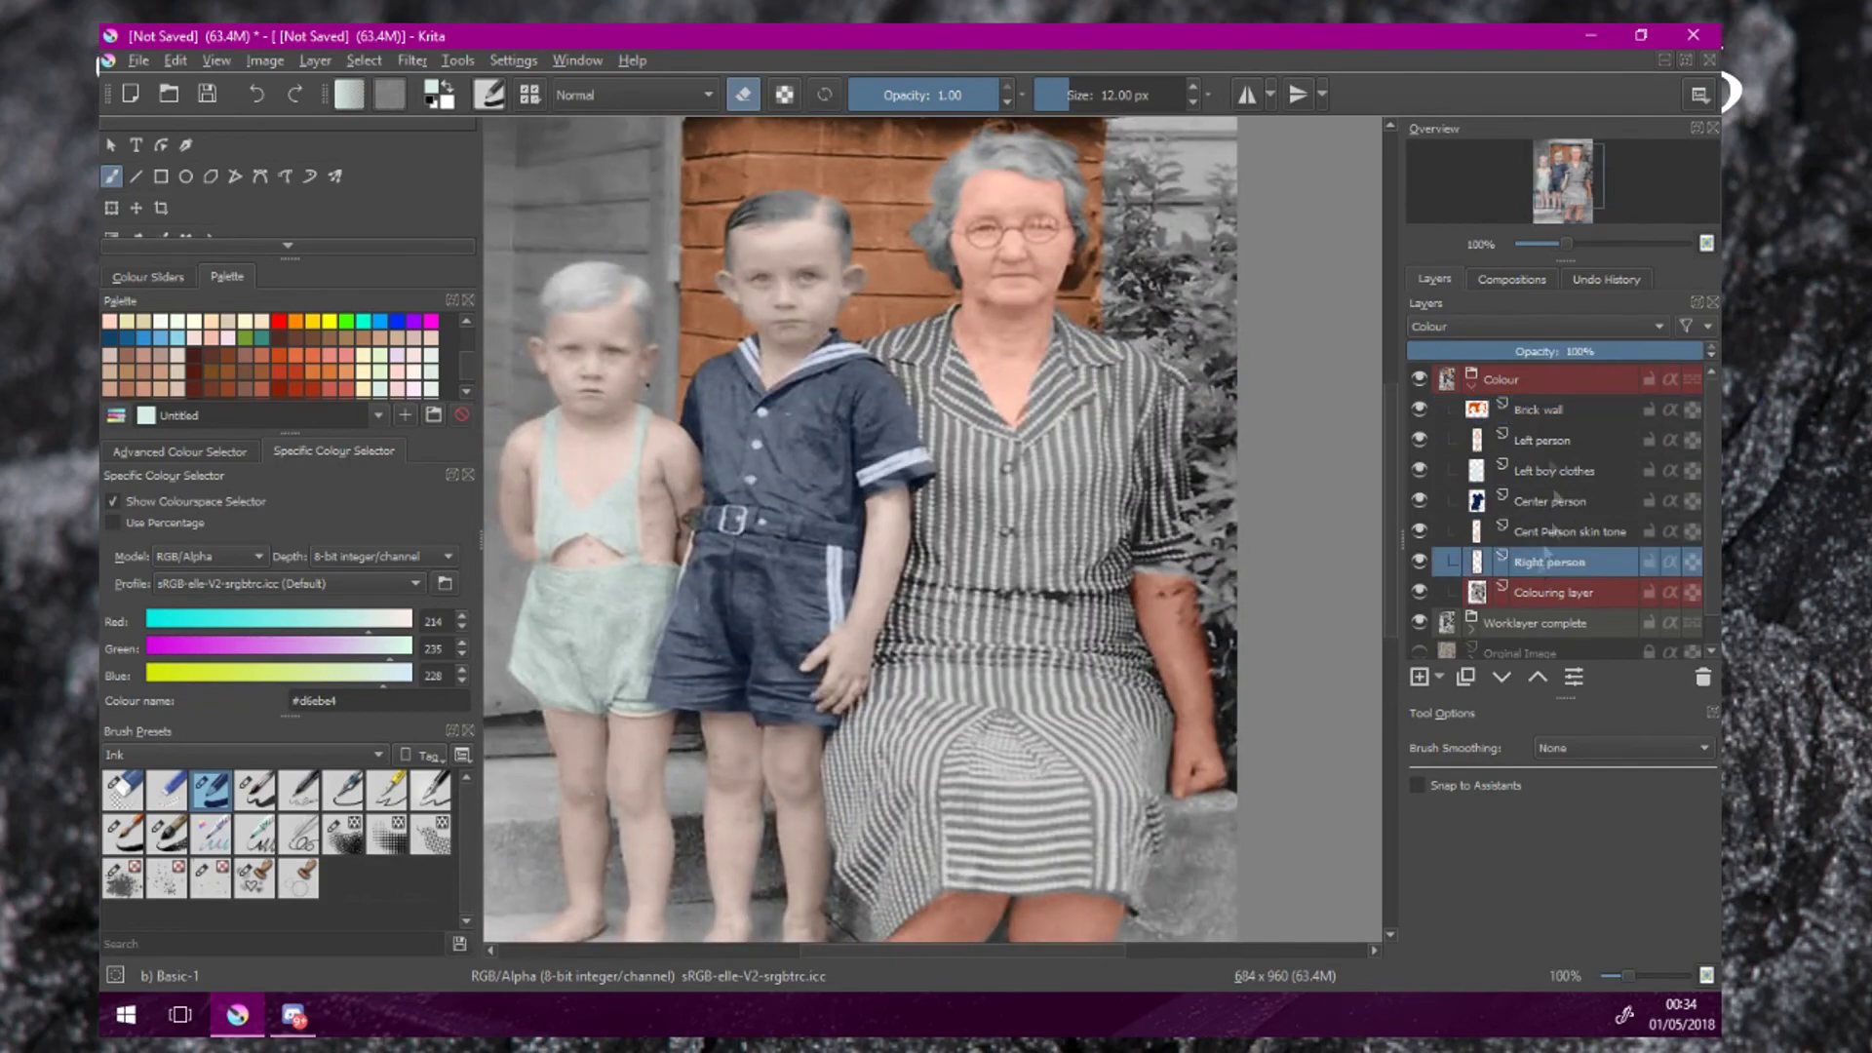
pyautogui.click(1574, 353)
pyautogui.scroll(-1, 1009, 527)
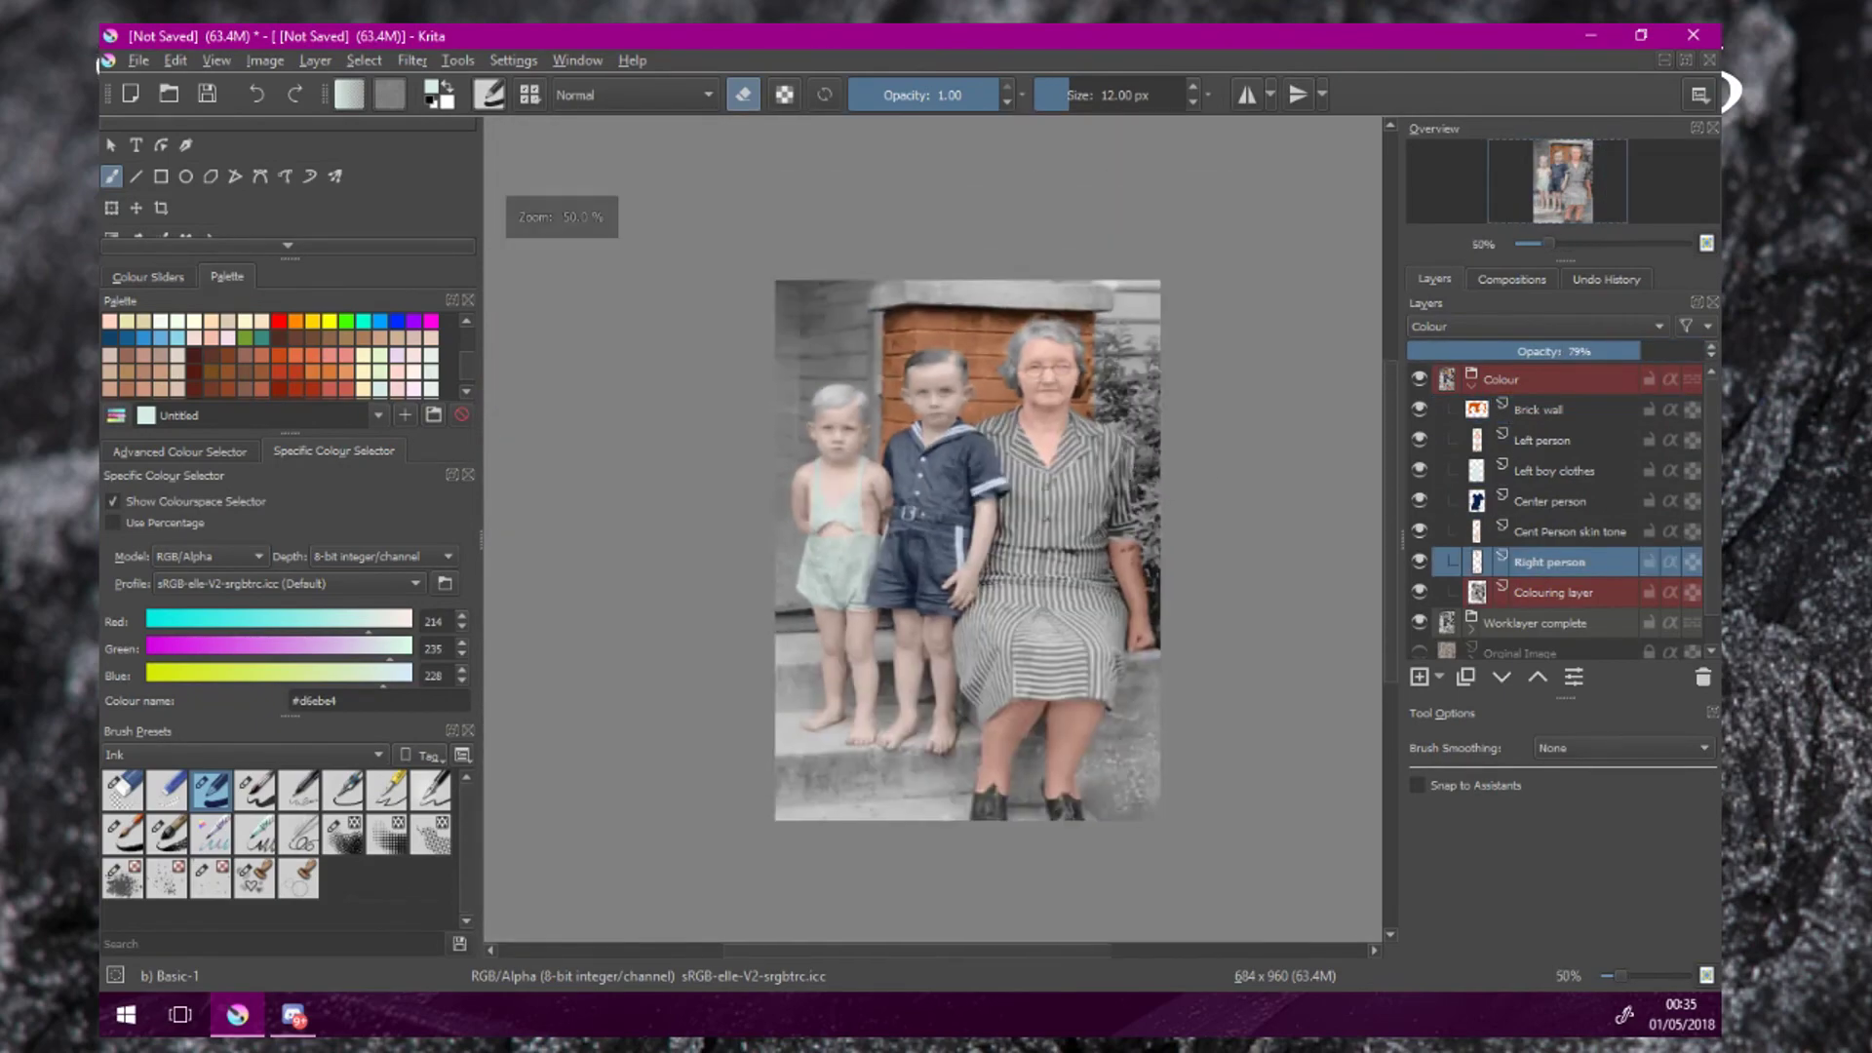
pyautogui.scroll(1, 1009, 492)
pyautogui.moveTo(1009, 493); pyautogui.dragTo(1072, 444)
# Add a new paint layer and move it out of the Worklayer complete group to directly above the Colouring layer.
pyautogui.moveTo(1475, 393)
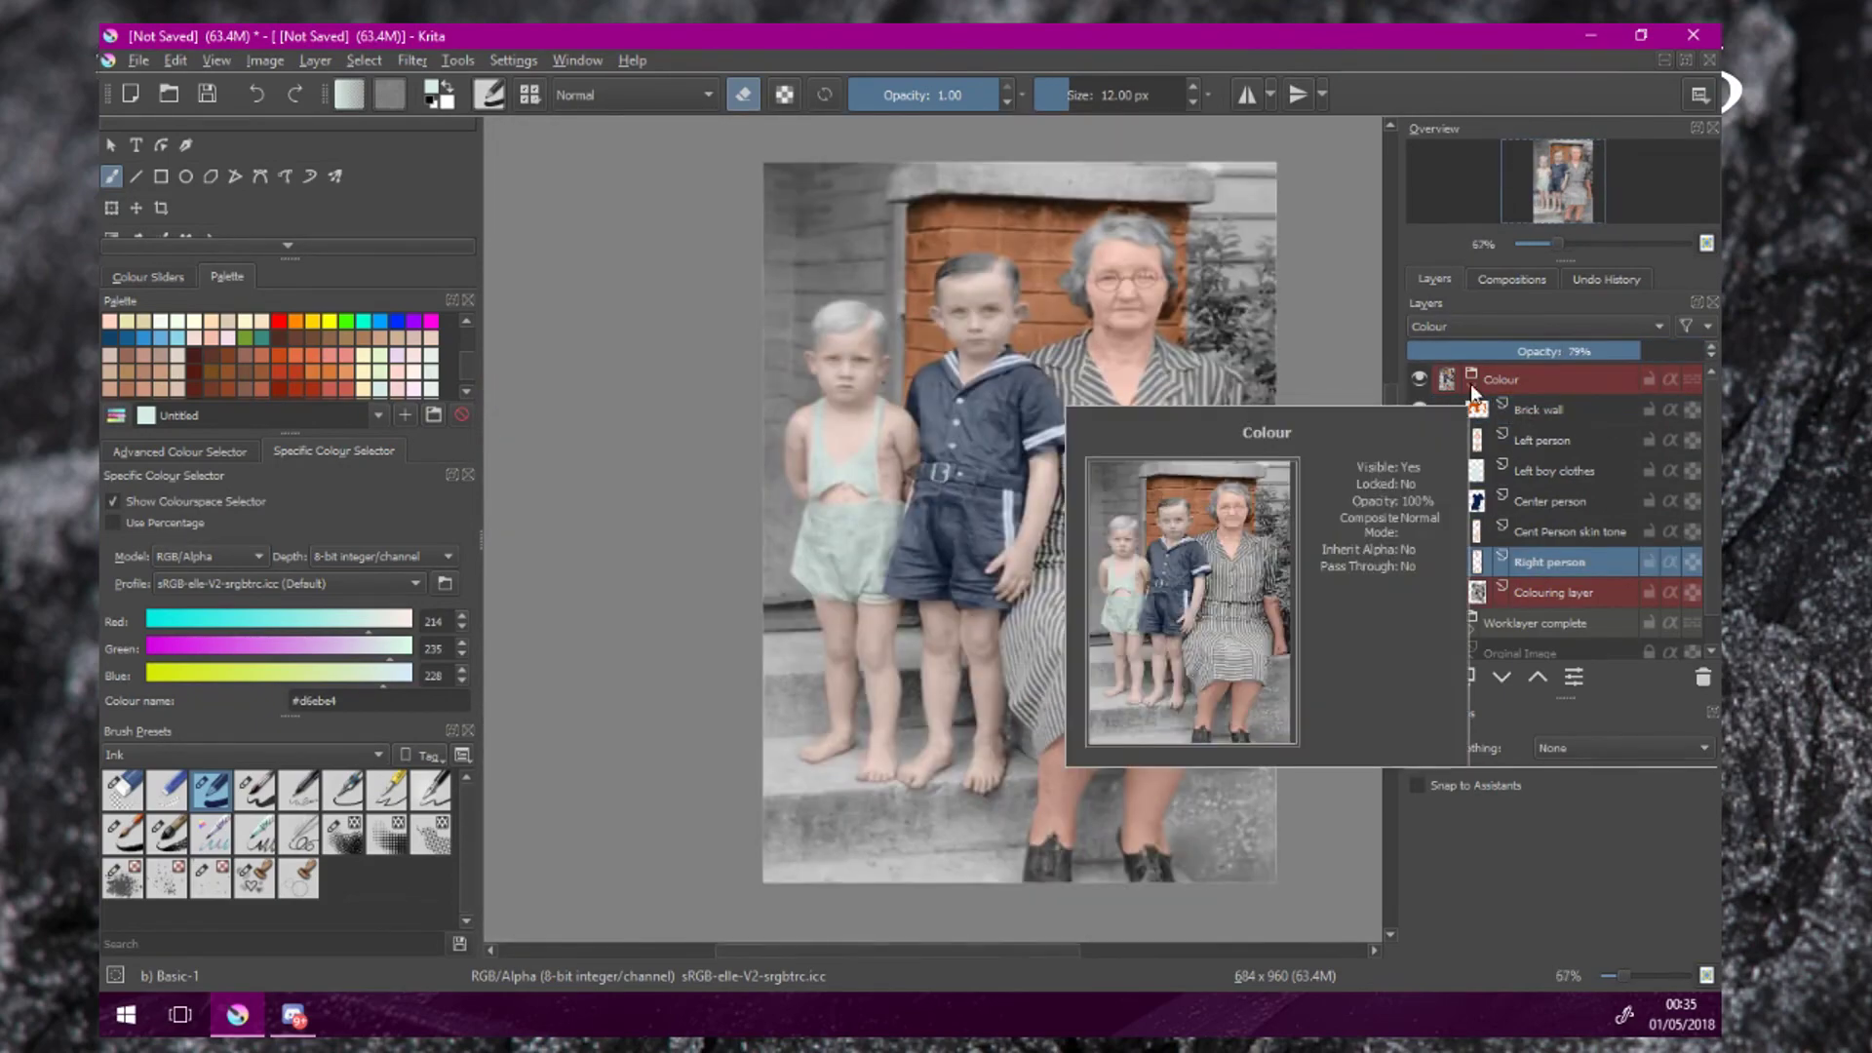
pyautogui.click(1532, 620)
pyautogui.press('Insert')
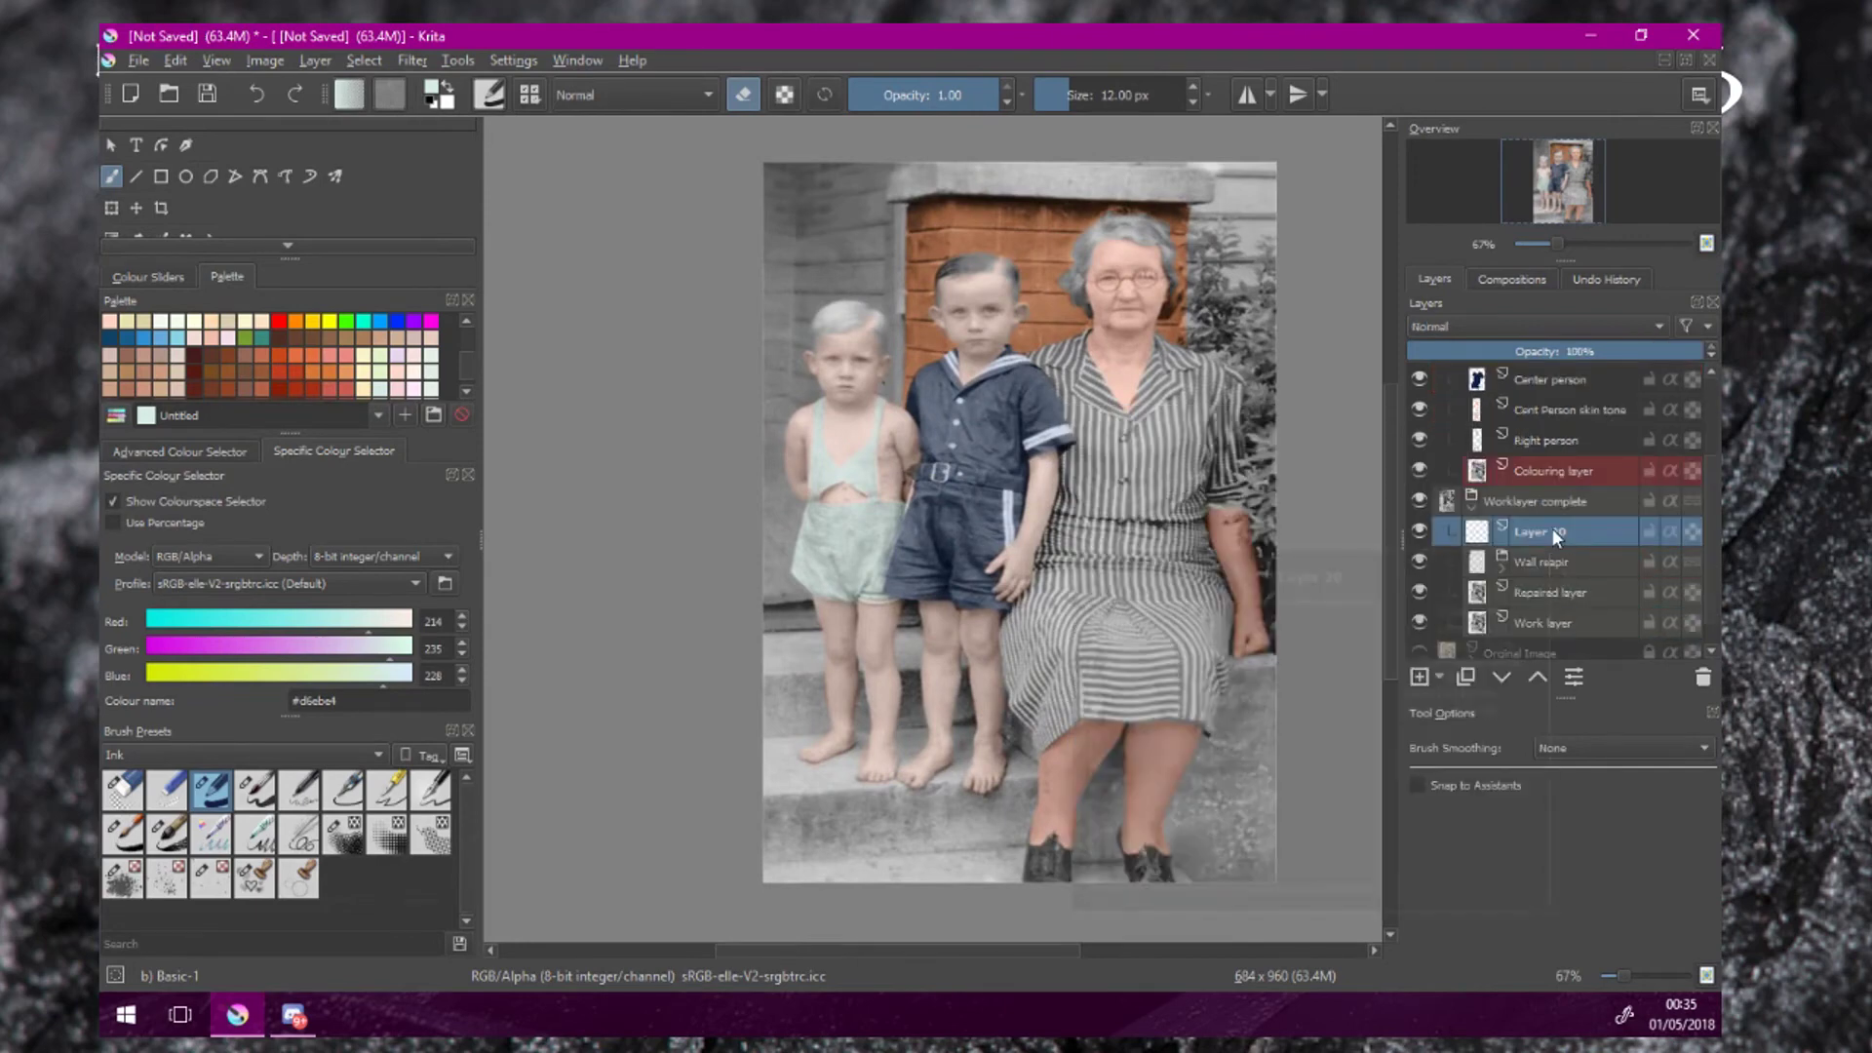
pyautogui.moveTo(1553, 532); pyautogui.dragTo(1543, 486)
pyautogui.click(1473, 537)
pyautogui.scroll(1, 1542, 541)
pyautogui.moveTo(1507, 620); pyautogui.dragTo(1570, 603)
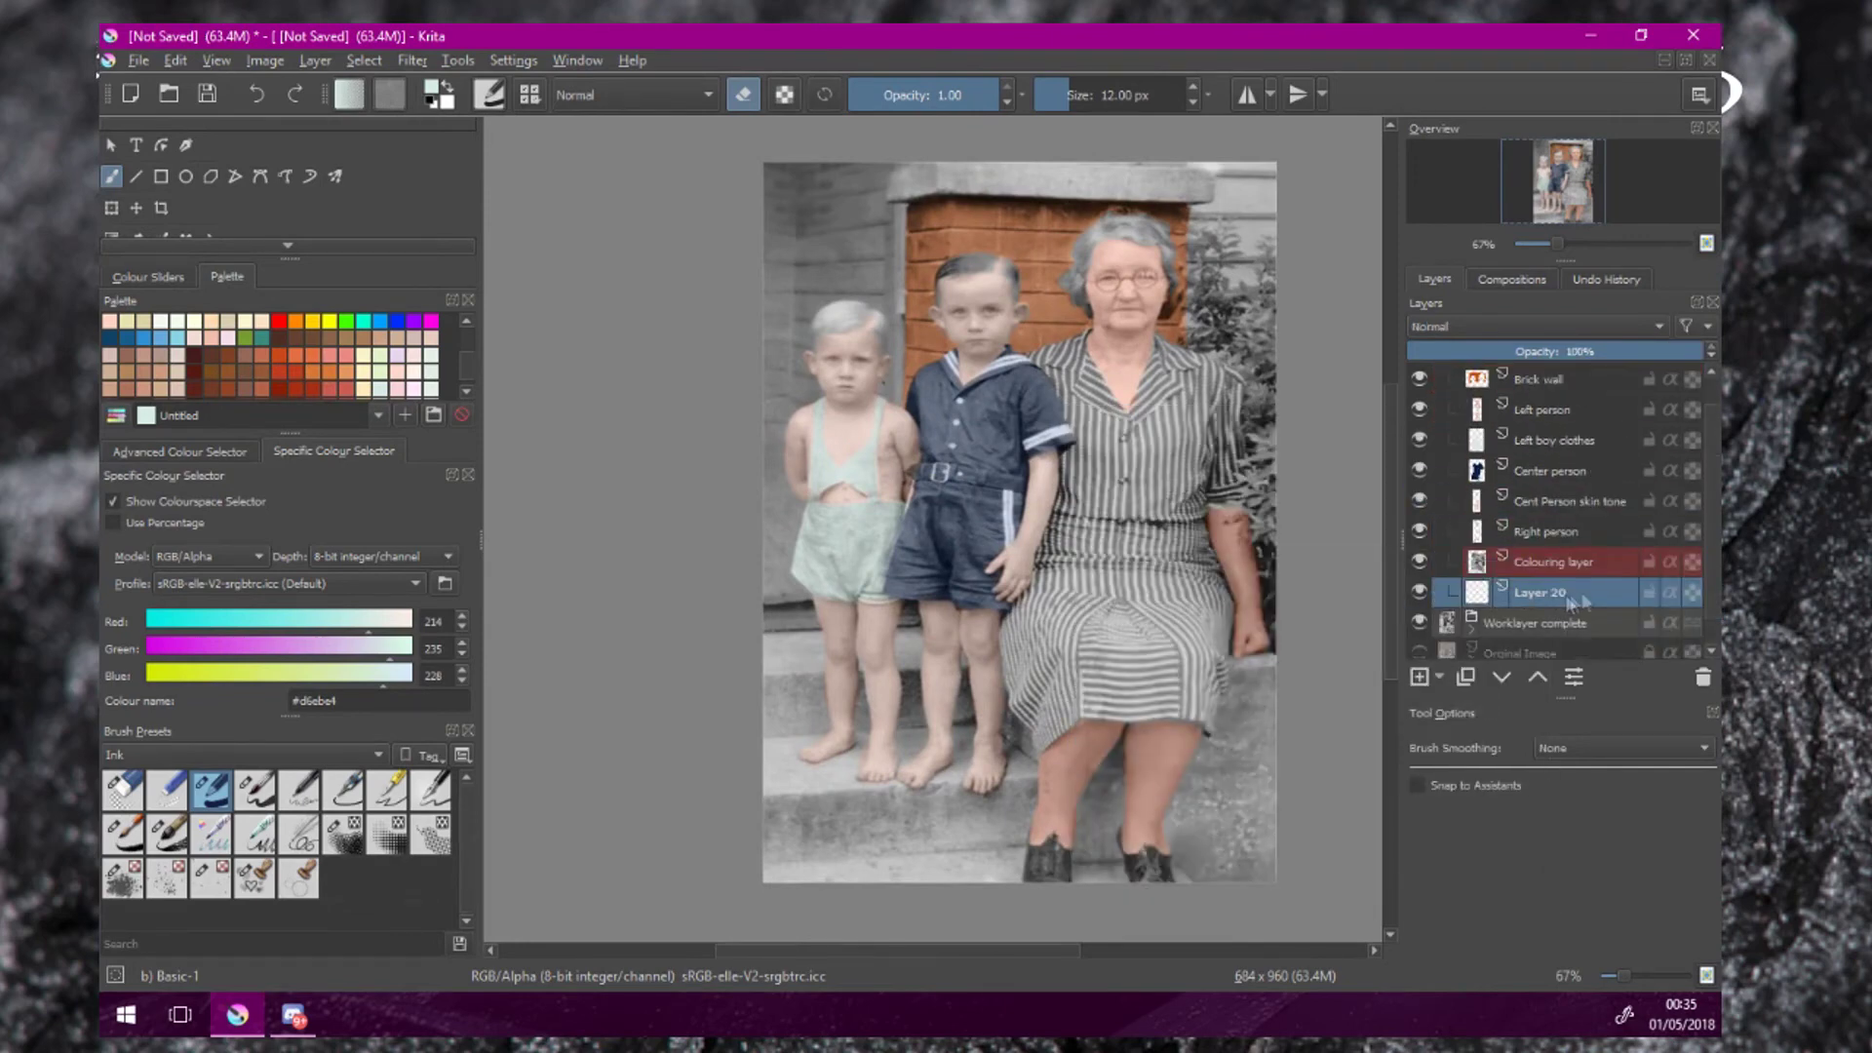
pyautogui.moveTo(1458, 593); pyautogui.dragTo(1513, 581)
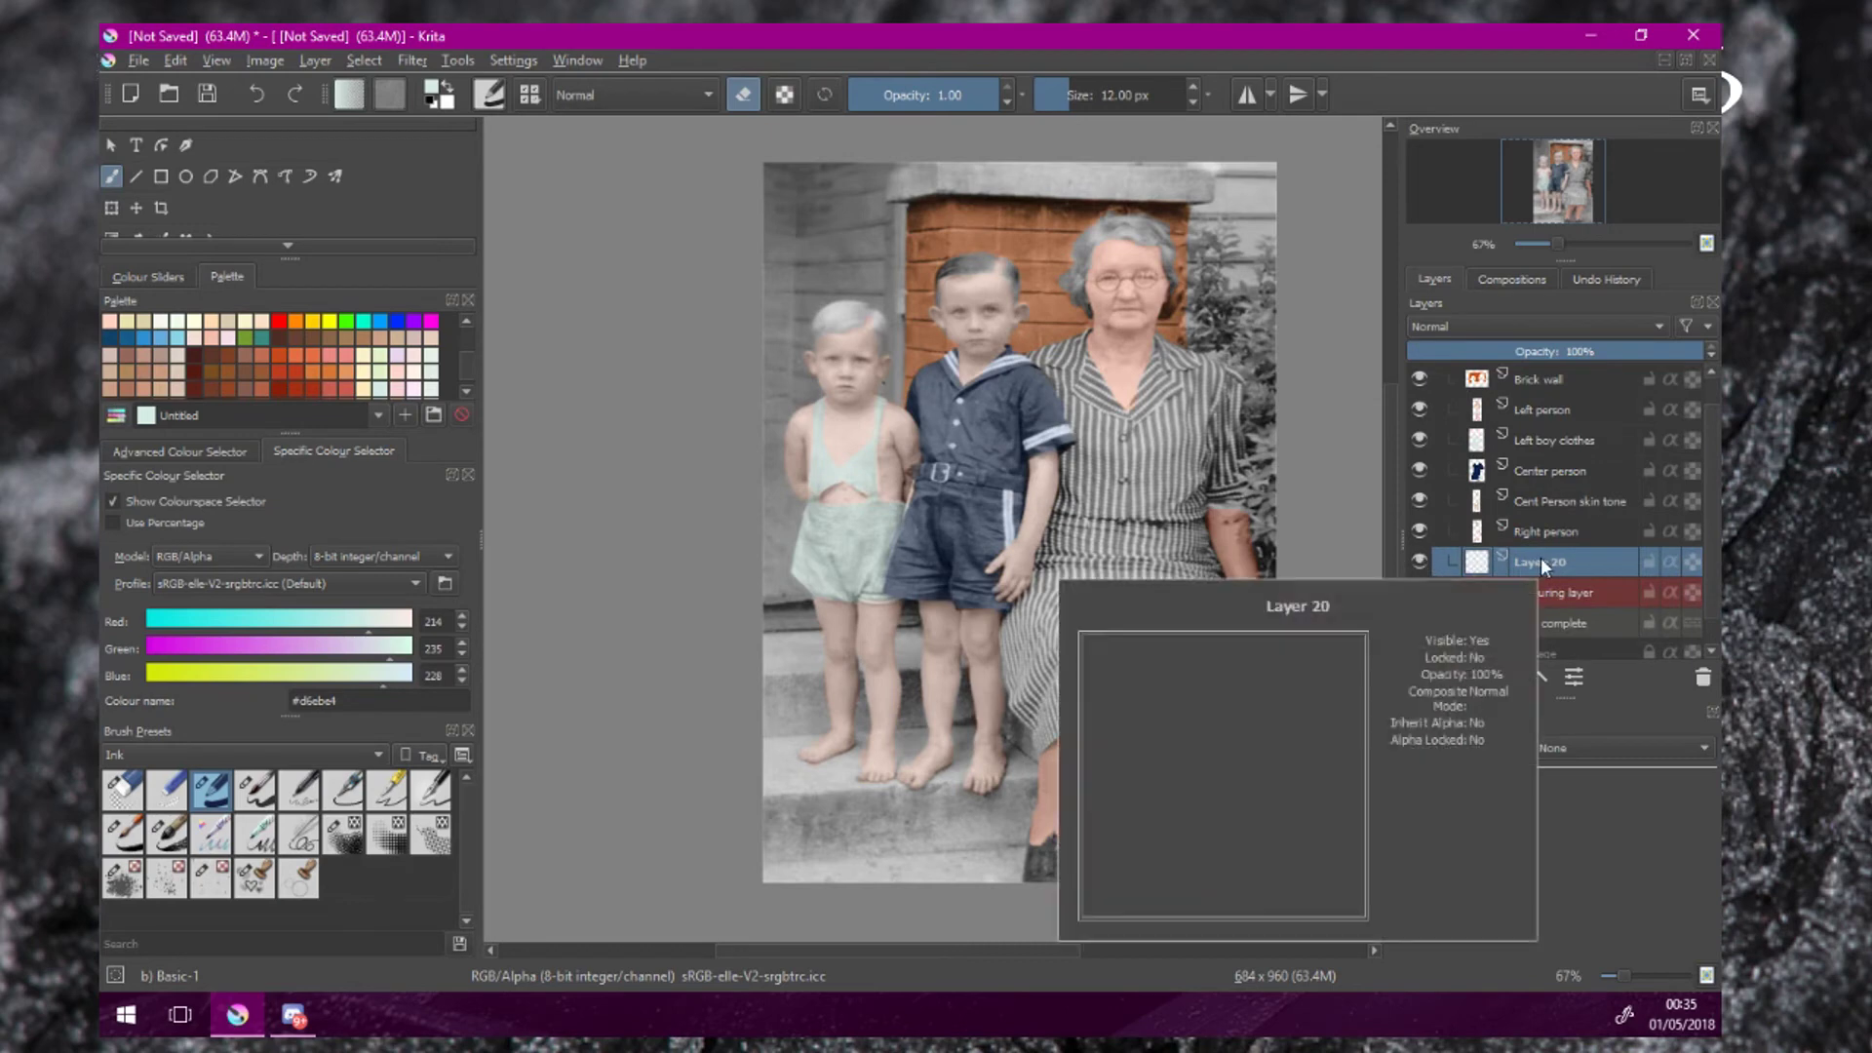
# Rename the new paint layer as Path.
pyautogui.doubleClick(1541, 560)
pyautogui.write('Tath')
pyautogui.press('BackSpace')
pyautogui.press('BackSpace')
pyautogui.press('BackSpace')
pyautogui.press('BackSpace')
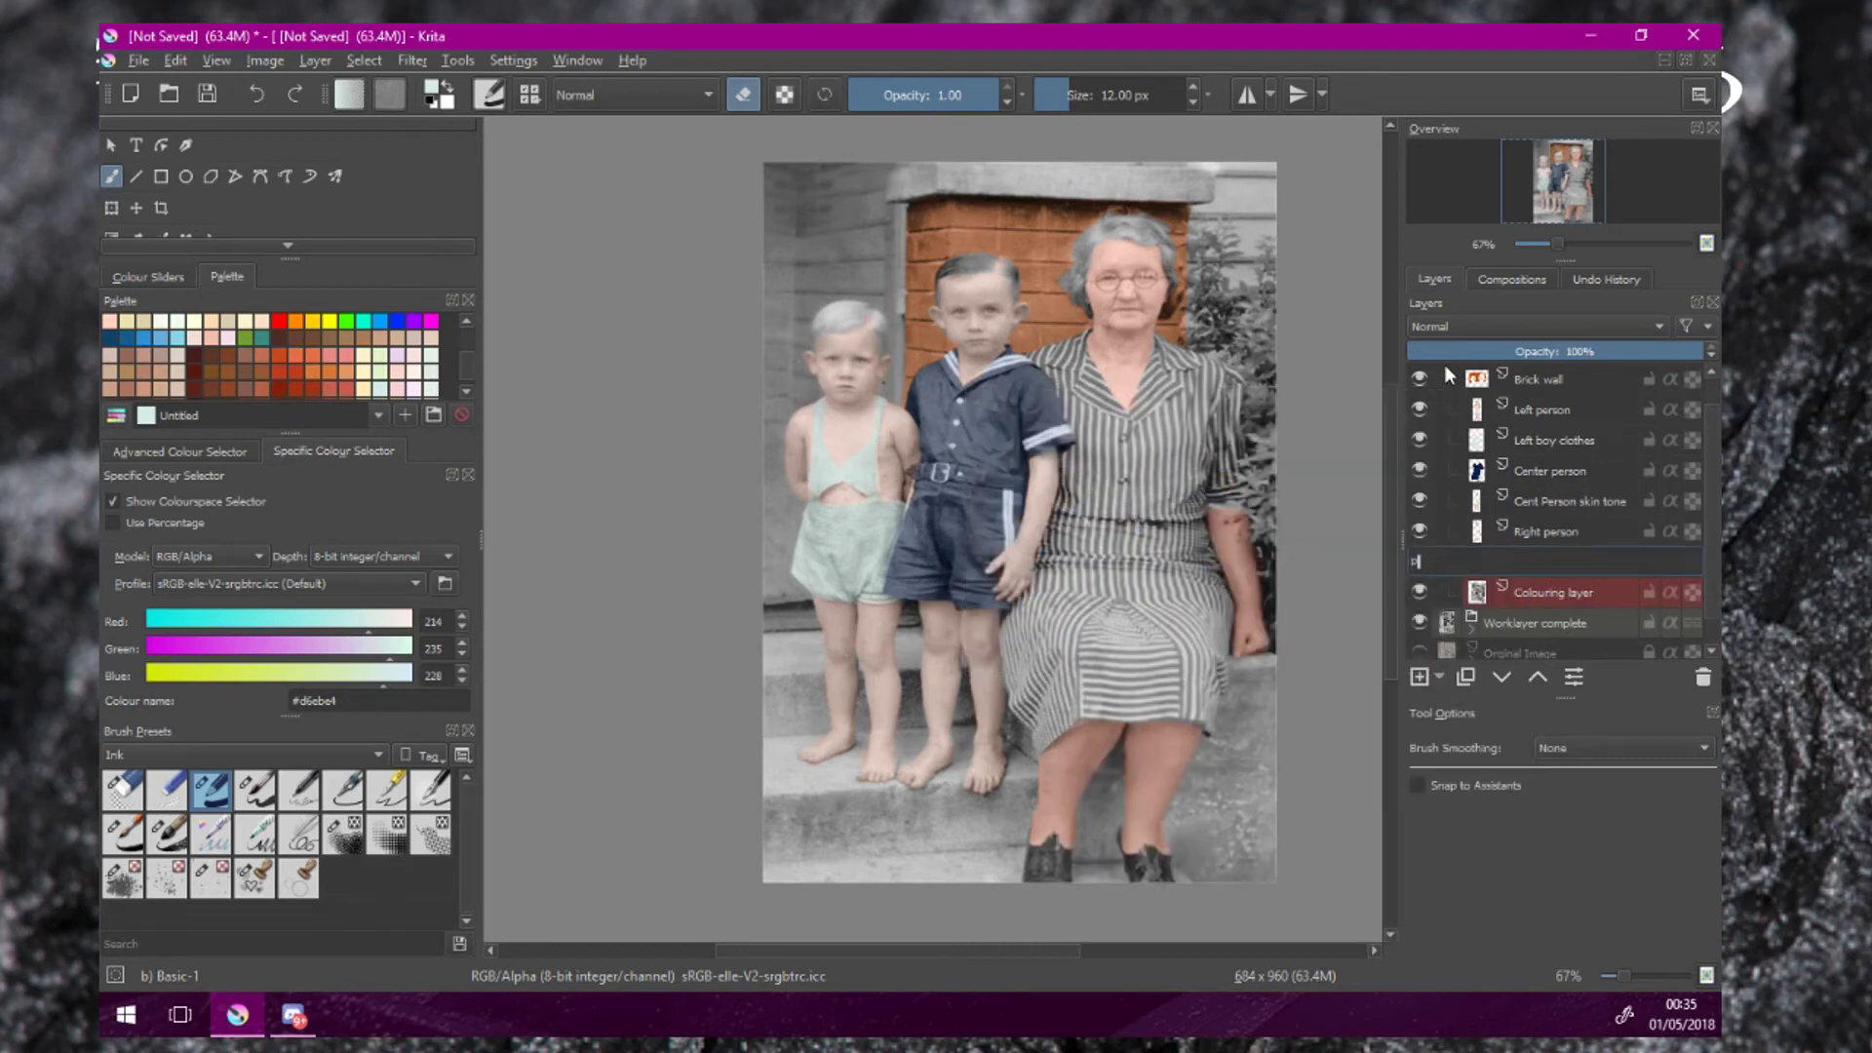
pyautogui.write('Path')
pyautogui.press('Return')
# Paint the ground and steps around the woman's legs in beige #e8cec1 with a brush of about 44 px.
pyautogui.scroll(-1, 293, 368)
pyautogui.scroll(3, 208, 368)
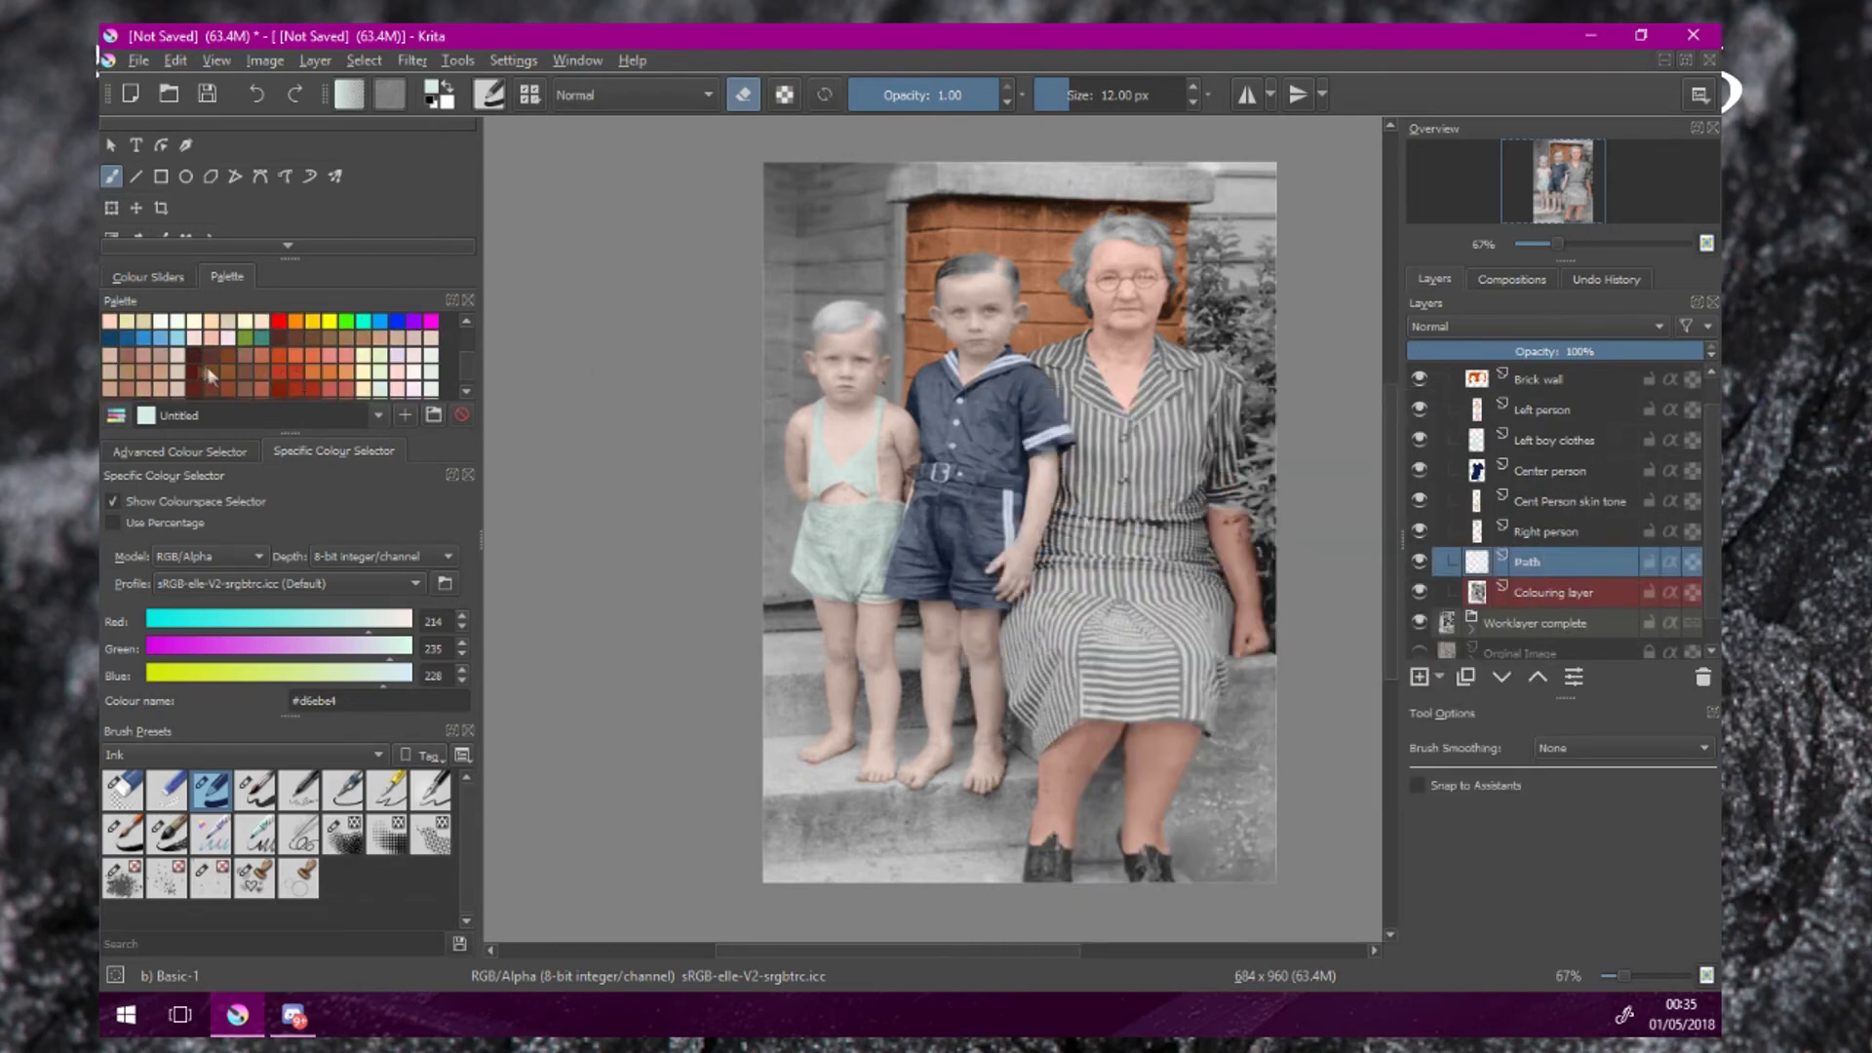
pyautogui.scroll(-2, 366, 339)
pyautogui.click(431, 340)
pyautogui.scroll(3, 868, 701)
pyautogui.moveTo(642, 562); pyautogui.dragTo(769, 569)
pyautogui.moveTo(709, 587)
pyautogui.mouseDown()
pyautogui.moveTo(824, 605)
pyautogui.moveTo(844, 788)
pyautogui.moveTo(747, 546)
pyautogui.mouseUp()
pyautogui.moveTo(777, 592)
pyautogui.mouseDown()
pyautogui.moveTo(635, 770)
pyautogui.moveTo(562, 765)
pyautogui.moveTo(1078, 719)
pyautogui.moveTo(1066, 513)
pyautogui.mouseUp()
pyautogui.moveTo(975, 475)
pyautogui.mouseDown()
pyautogui.moveTo(845, 439)
pyautogui.moveTo(898, 757)
pyautogui.moveTo(1041, 652)
pyautogui.moveTo(967, 646)
pyautogui.mouseUp()
pyautogui.moveTo(967, 645)
pyautogui.mouseDown()
pyautogui.moveTo(1170, 837)
pyautogui.moveTo(1103, 669)
pyautogui.moveTo(1287, 627)
pyautogui.moveTo(1043, 662)
pyautogui.mouseUp()
pyautogui.moveTo(1047, 639)
pyautogui.mouseDown()
pyautogui.moveTo(1108, 536)
pyautogui.moveTo(1120, 837)
pyautogui.moveTo(1087, 903)
pyautogui.mouseUp()
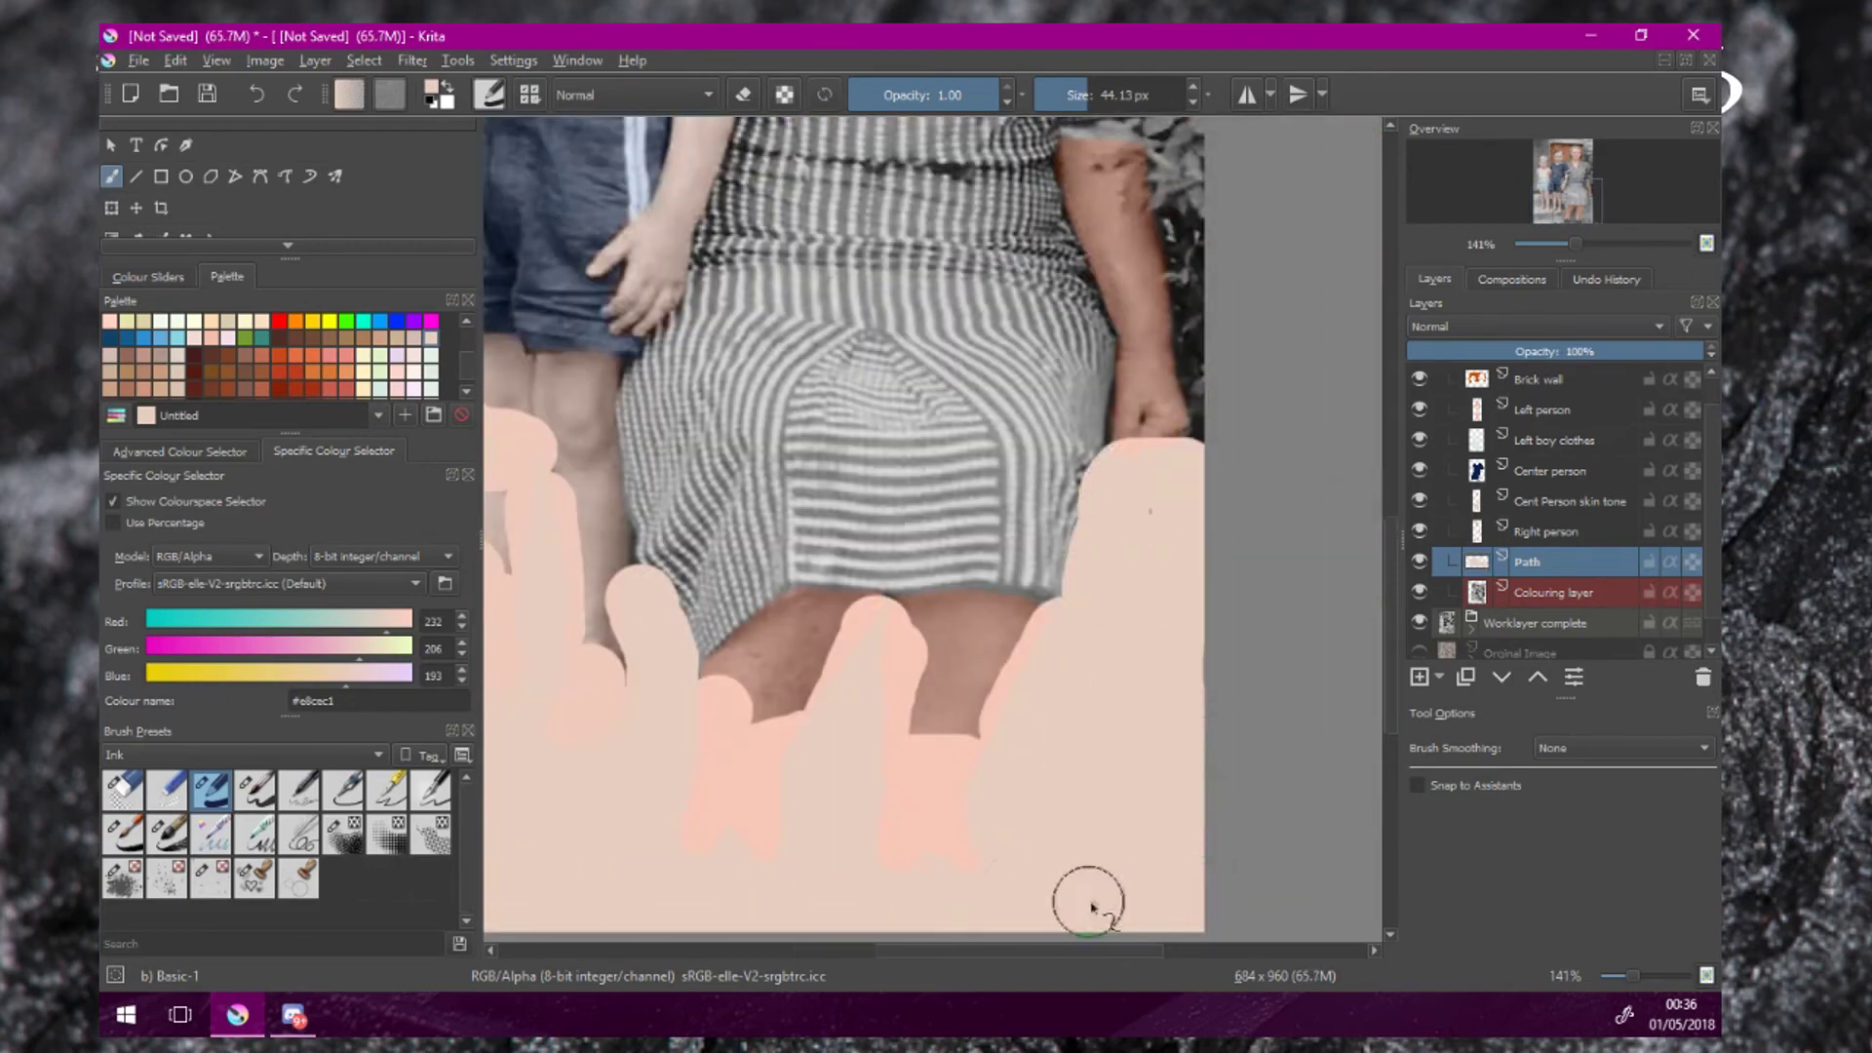
# Extend the beige paint across the rest of the steps, around the two boys' legs and up to the wall.
pyautogui.moveTo(775, 784); pyautogui.dragTo(1093, 717)
pyautogui.moveTo(957, 543); pyautogui.dragTo(944, 432)
pyautogui.moveTo(760, 406); pyautogui.dragTo(739, 301)
pyautogui.moveTo(530, 339); pyautogui.dragTo(801, 324)
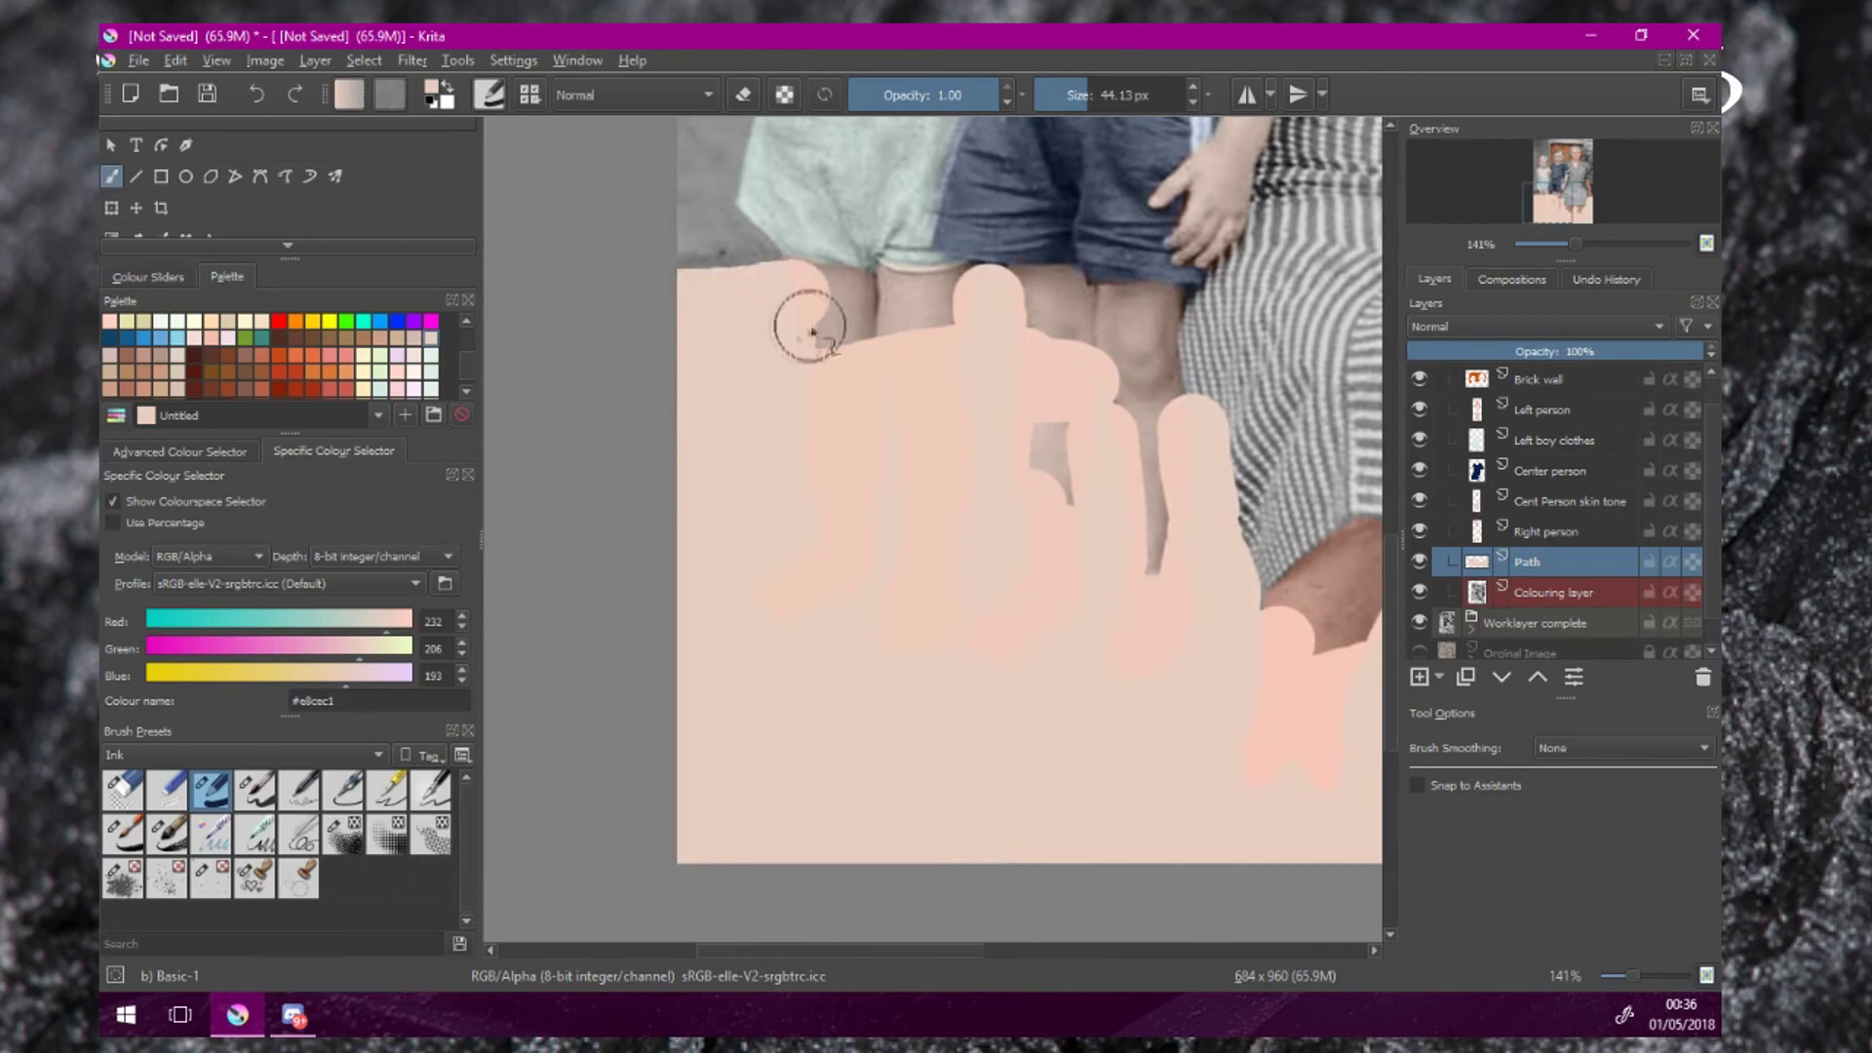
pyautogui.scroll(-3, 684, 481)
pyautogui.moveTo(685, 482); pyautogui.dragTo(607, 500)
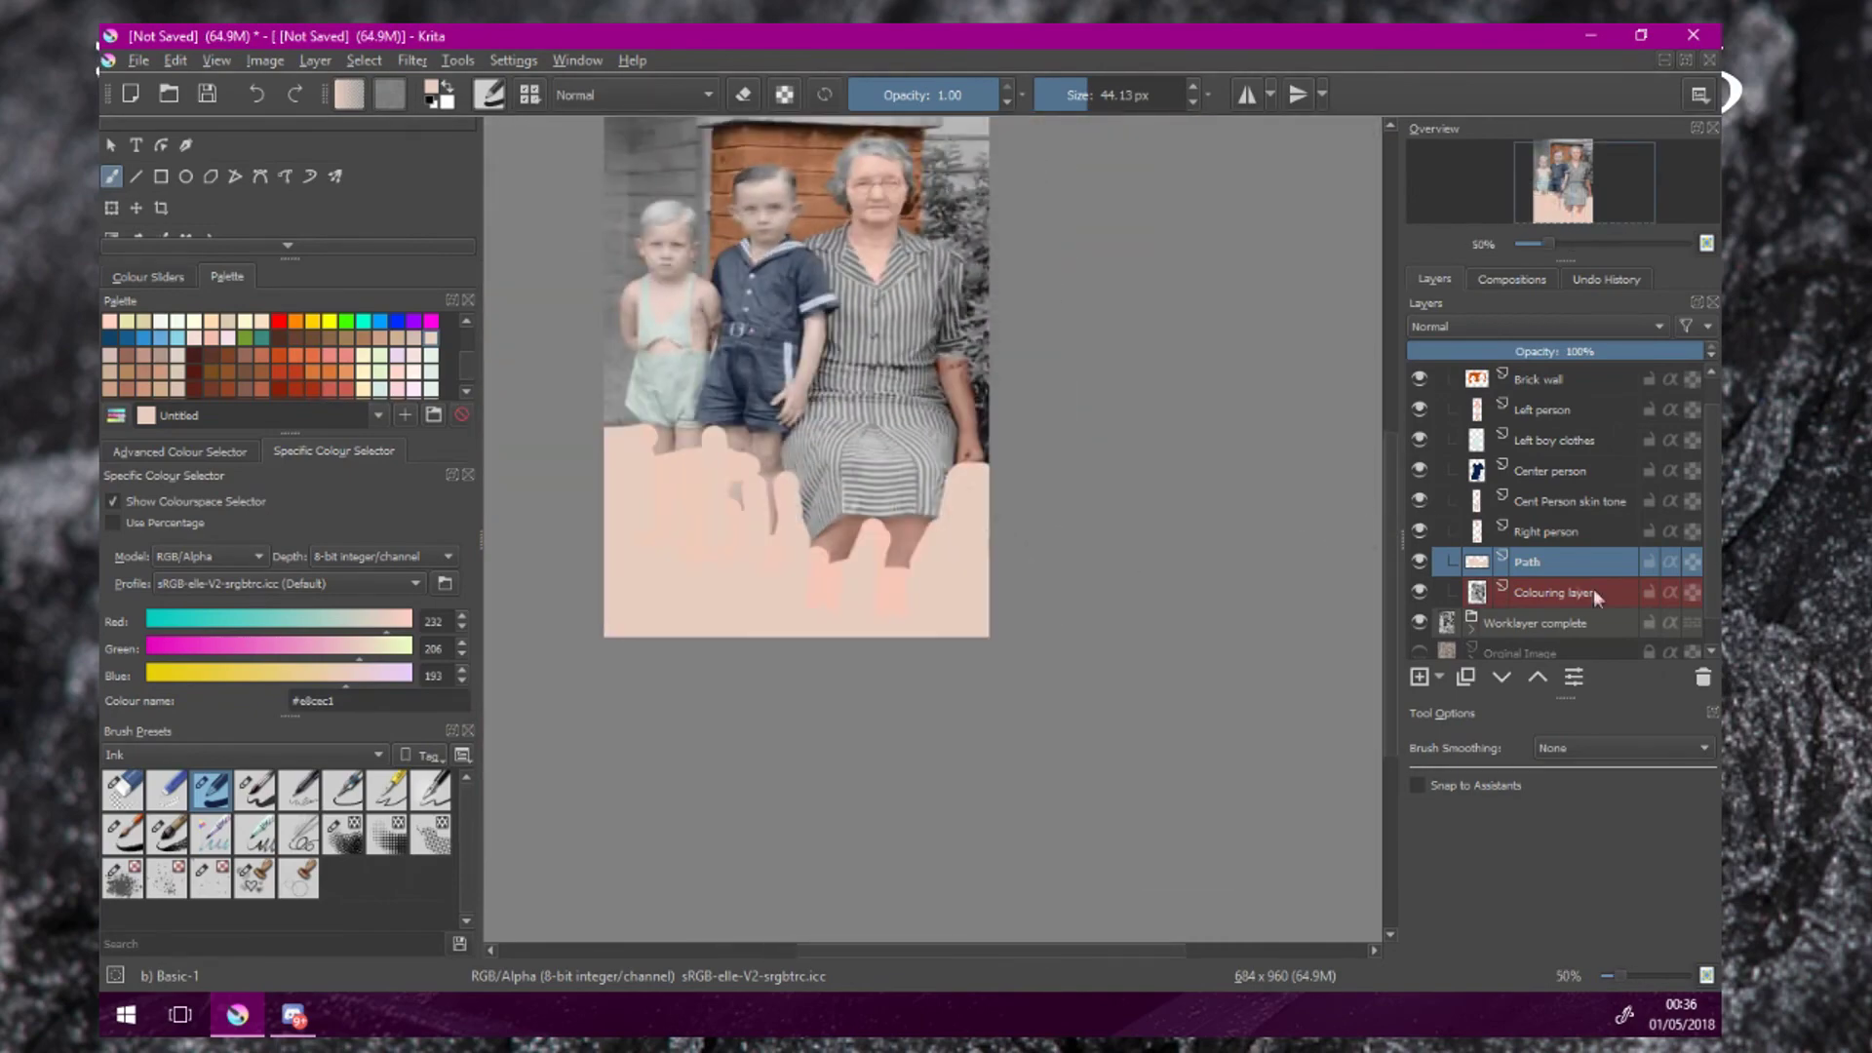
# Set the Path layer's blending mode to Colour and erase its overspill from the legs with a 20 px eraser.
pyautogui.click(1492, 329)
pyautogui.click(1453, 426)
pyautogui.moveTo(1000, 541); pyautogui.dragTo(1223, 572)
pyautogui.scroll(1, 1058, 501)
pyautogui.scroll(1, 1153, 516)
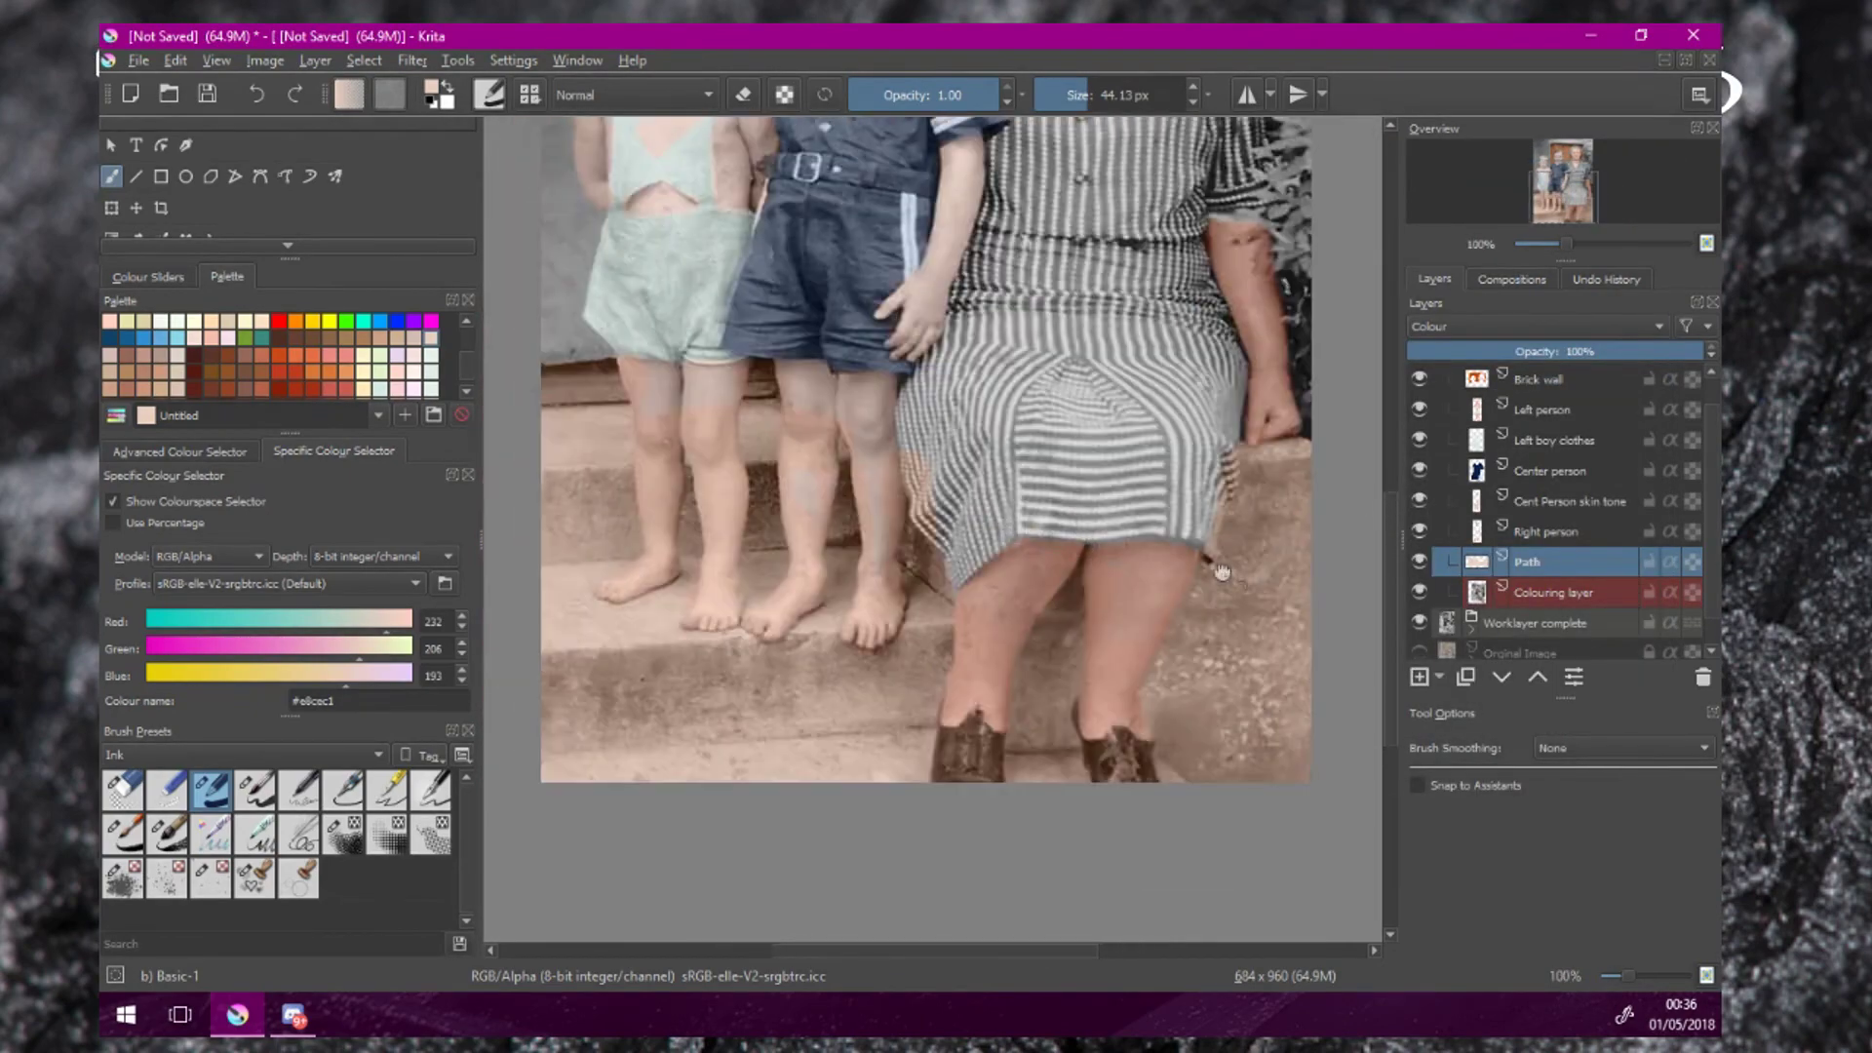
pyautogui.press('e')
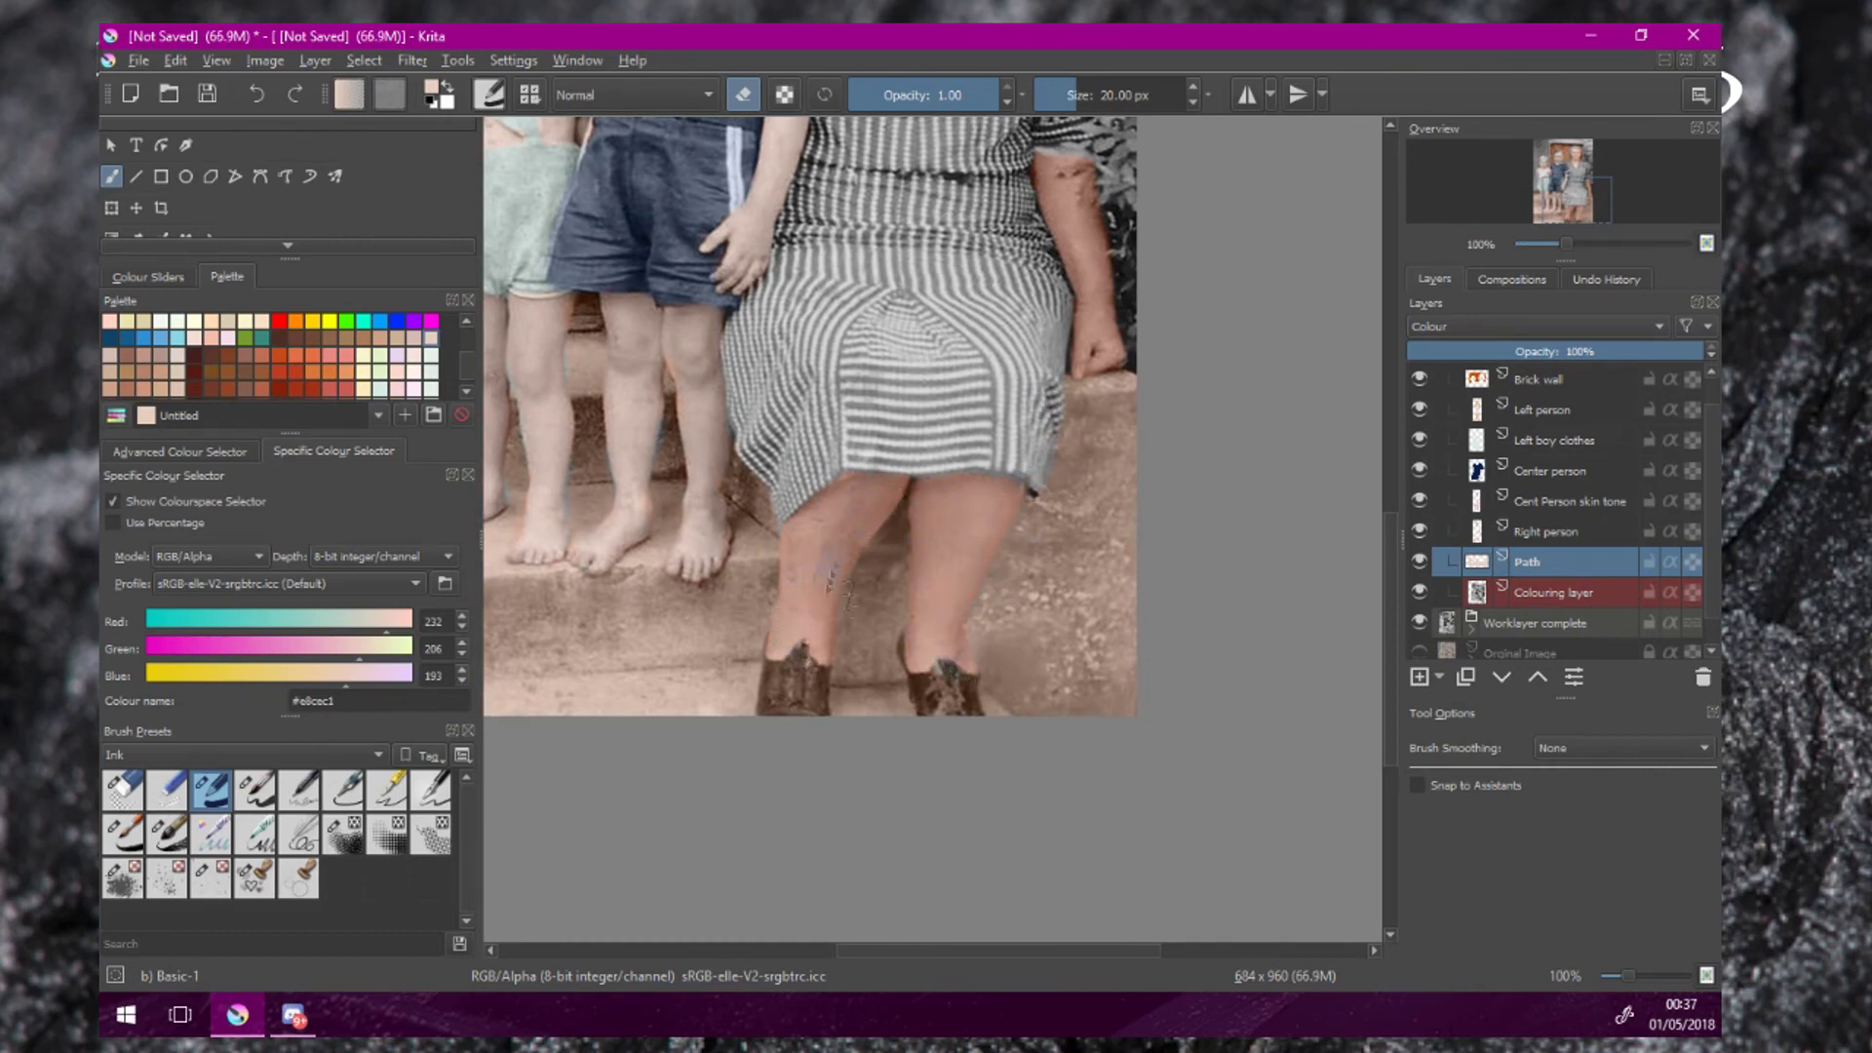
pyautogui.hotkey('ctrl', 'z')
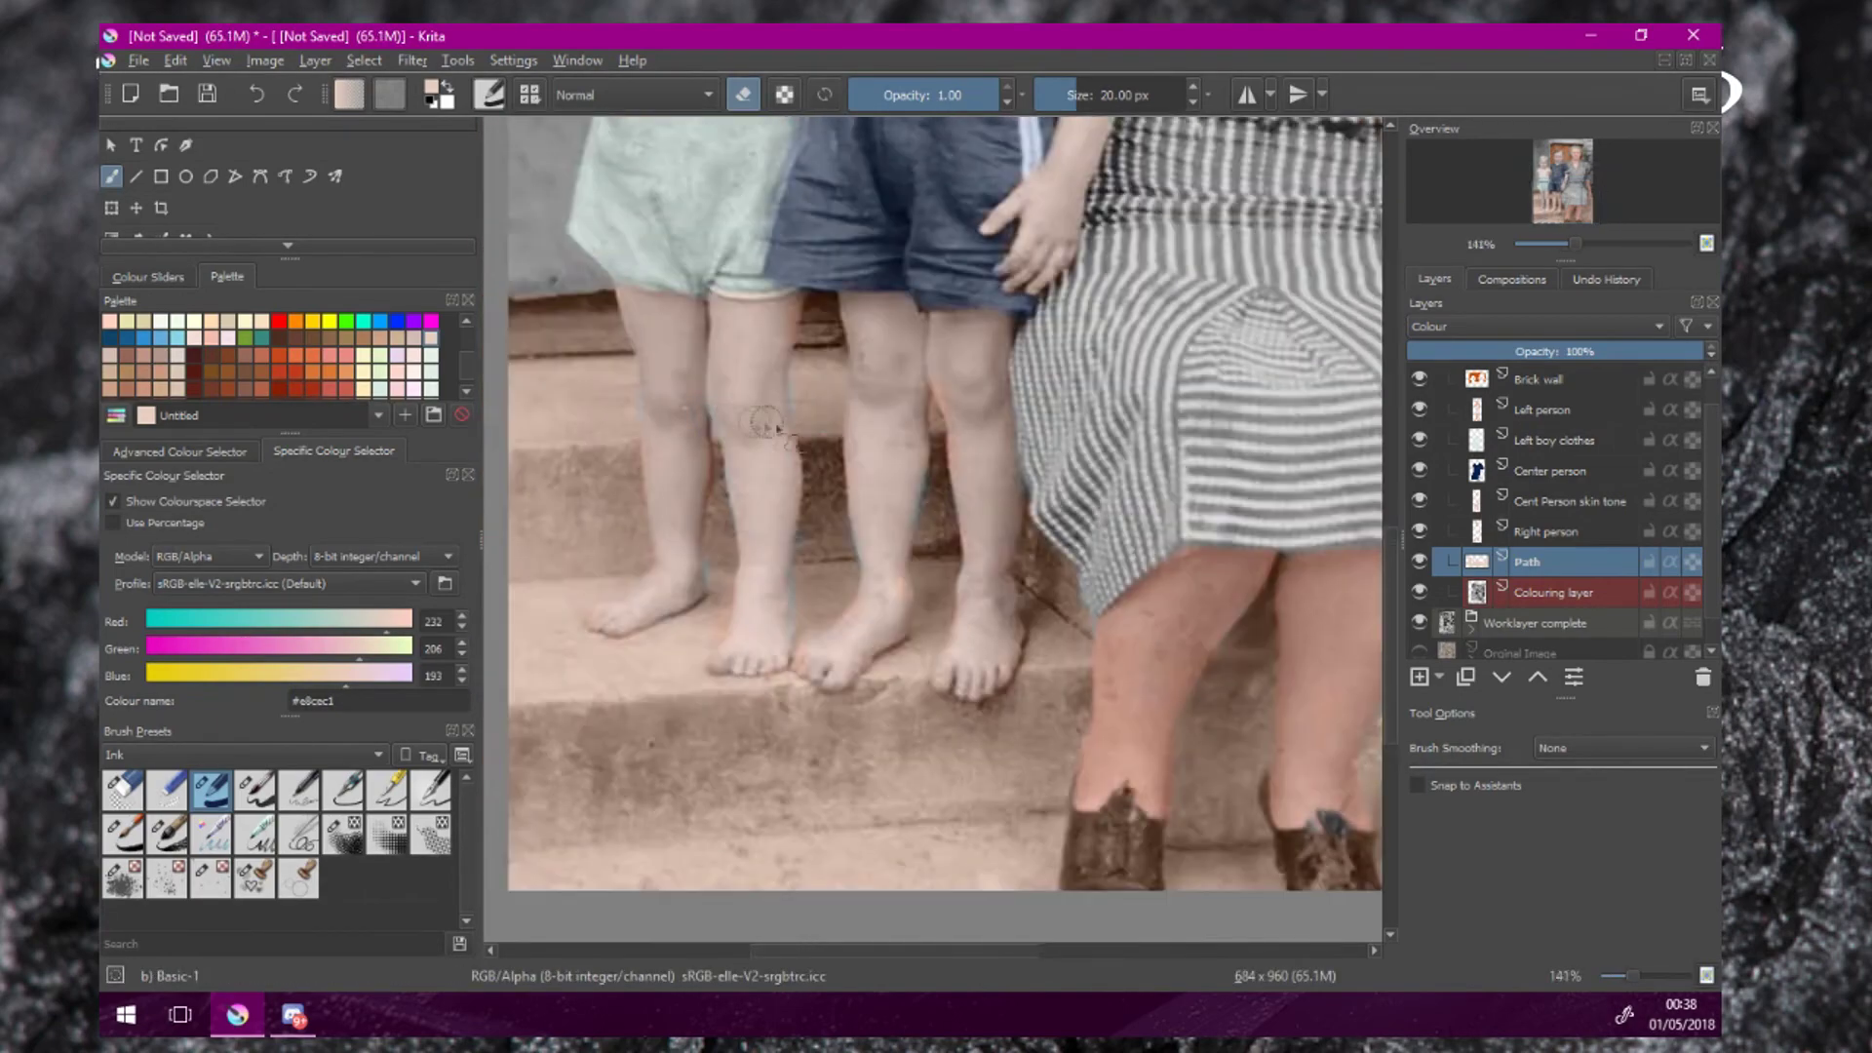
pyautogui.scroll(2, 765, 427)
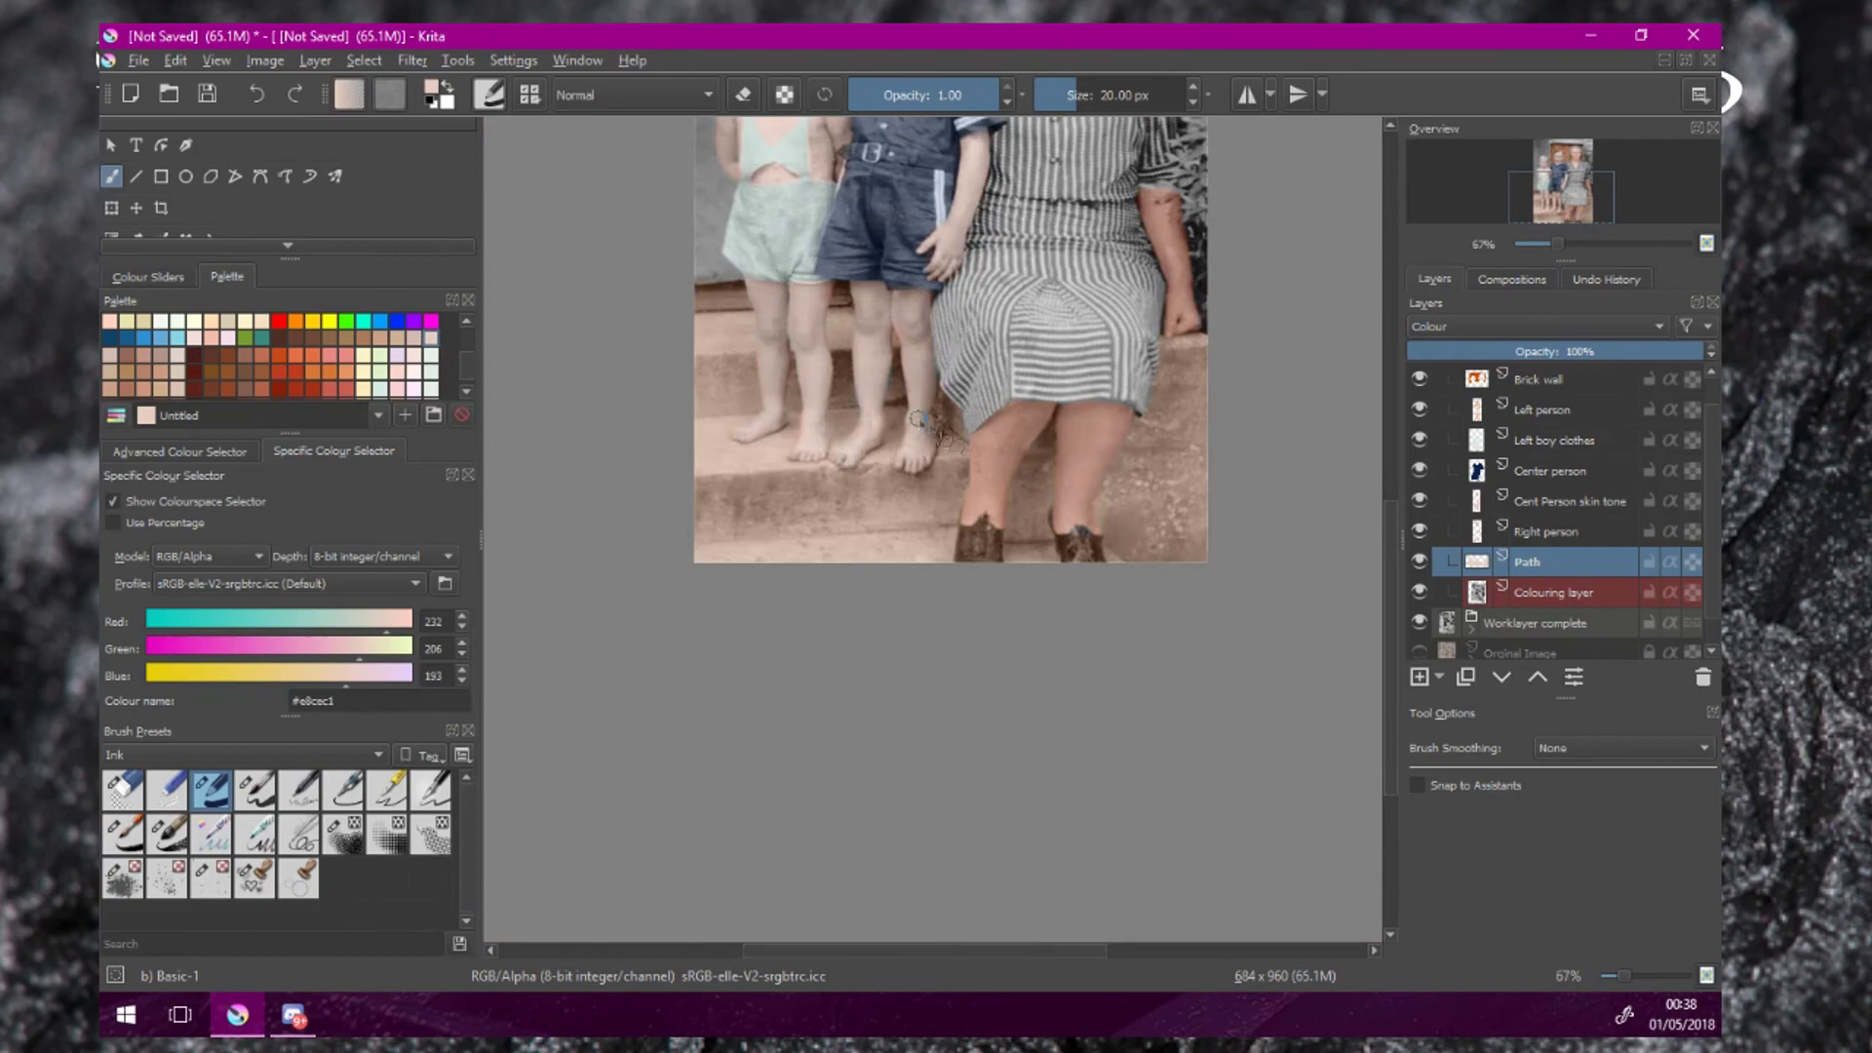
pyautogui.scroll(-1, 994, 390)
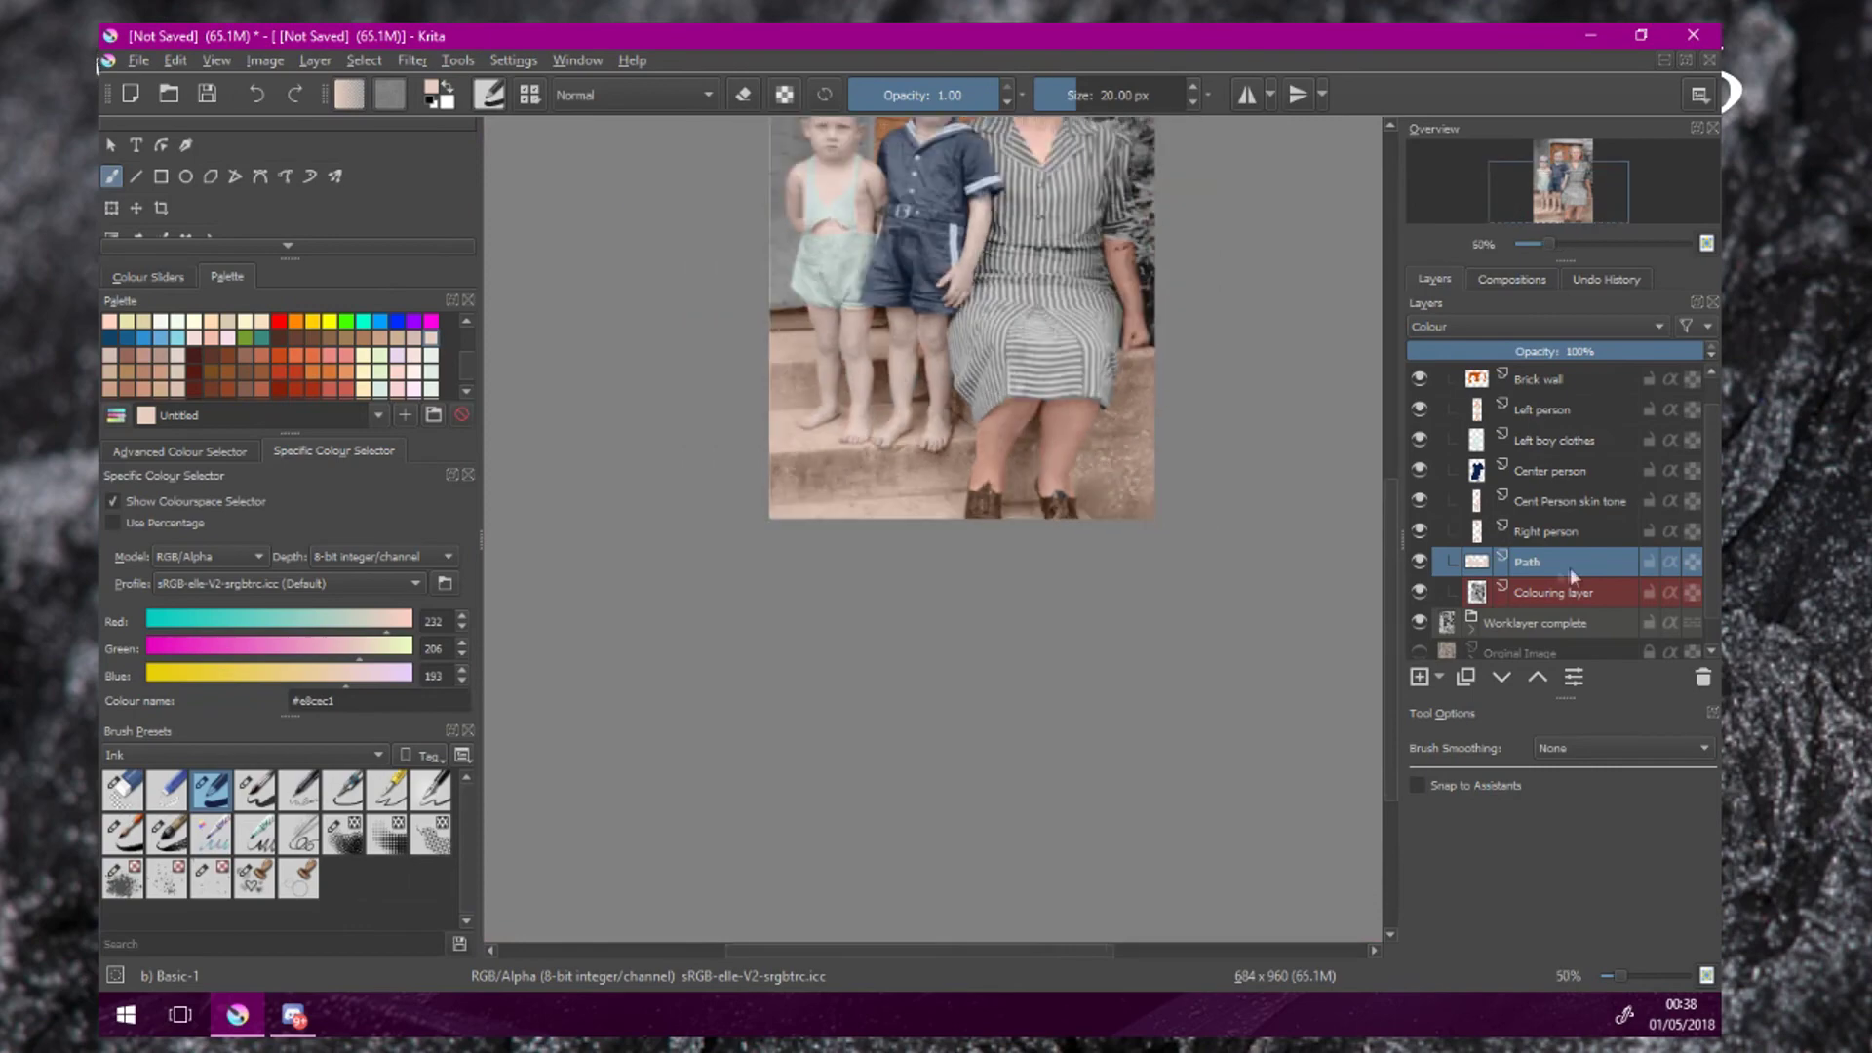
# Set the Path layer's opacity to 43%.
pyautogui.click(1551, 346)
pyautogui.moveTo(1221, 308); pyautogui.dragTo(1170, 406)
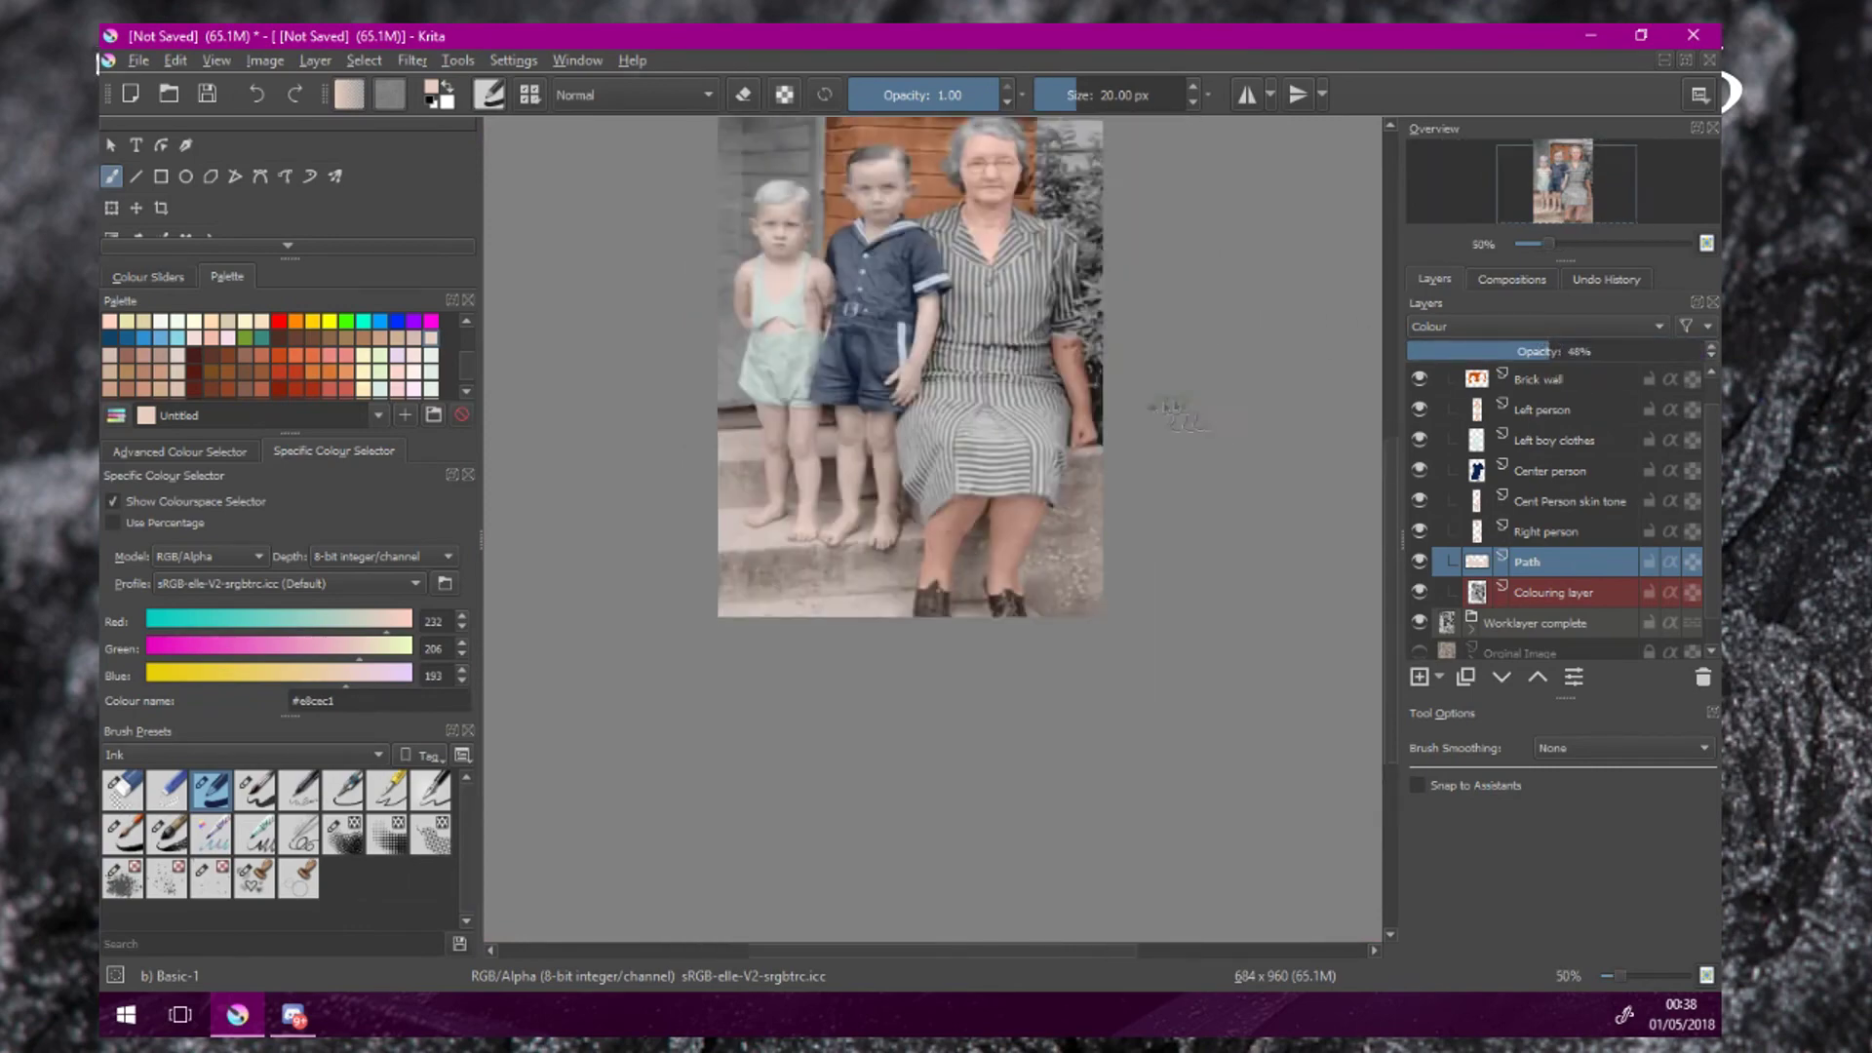
pyautogui.scroll(2, 1032, 532)
pyautogui.moveTo(1031, 536); pyautogui.dragTo(1136, 570)
pyautogui.click(1533, 348)
pyautogui.scroll(-3, 1268, 459)
pyautogui.click(1537, 349)
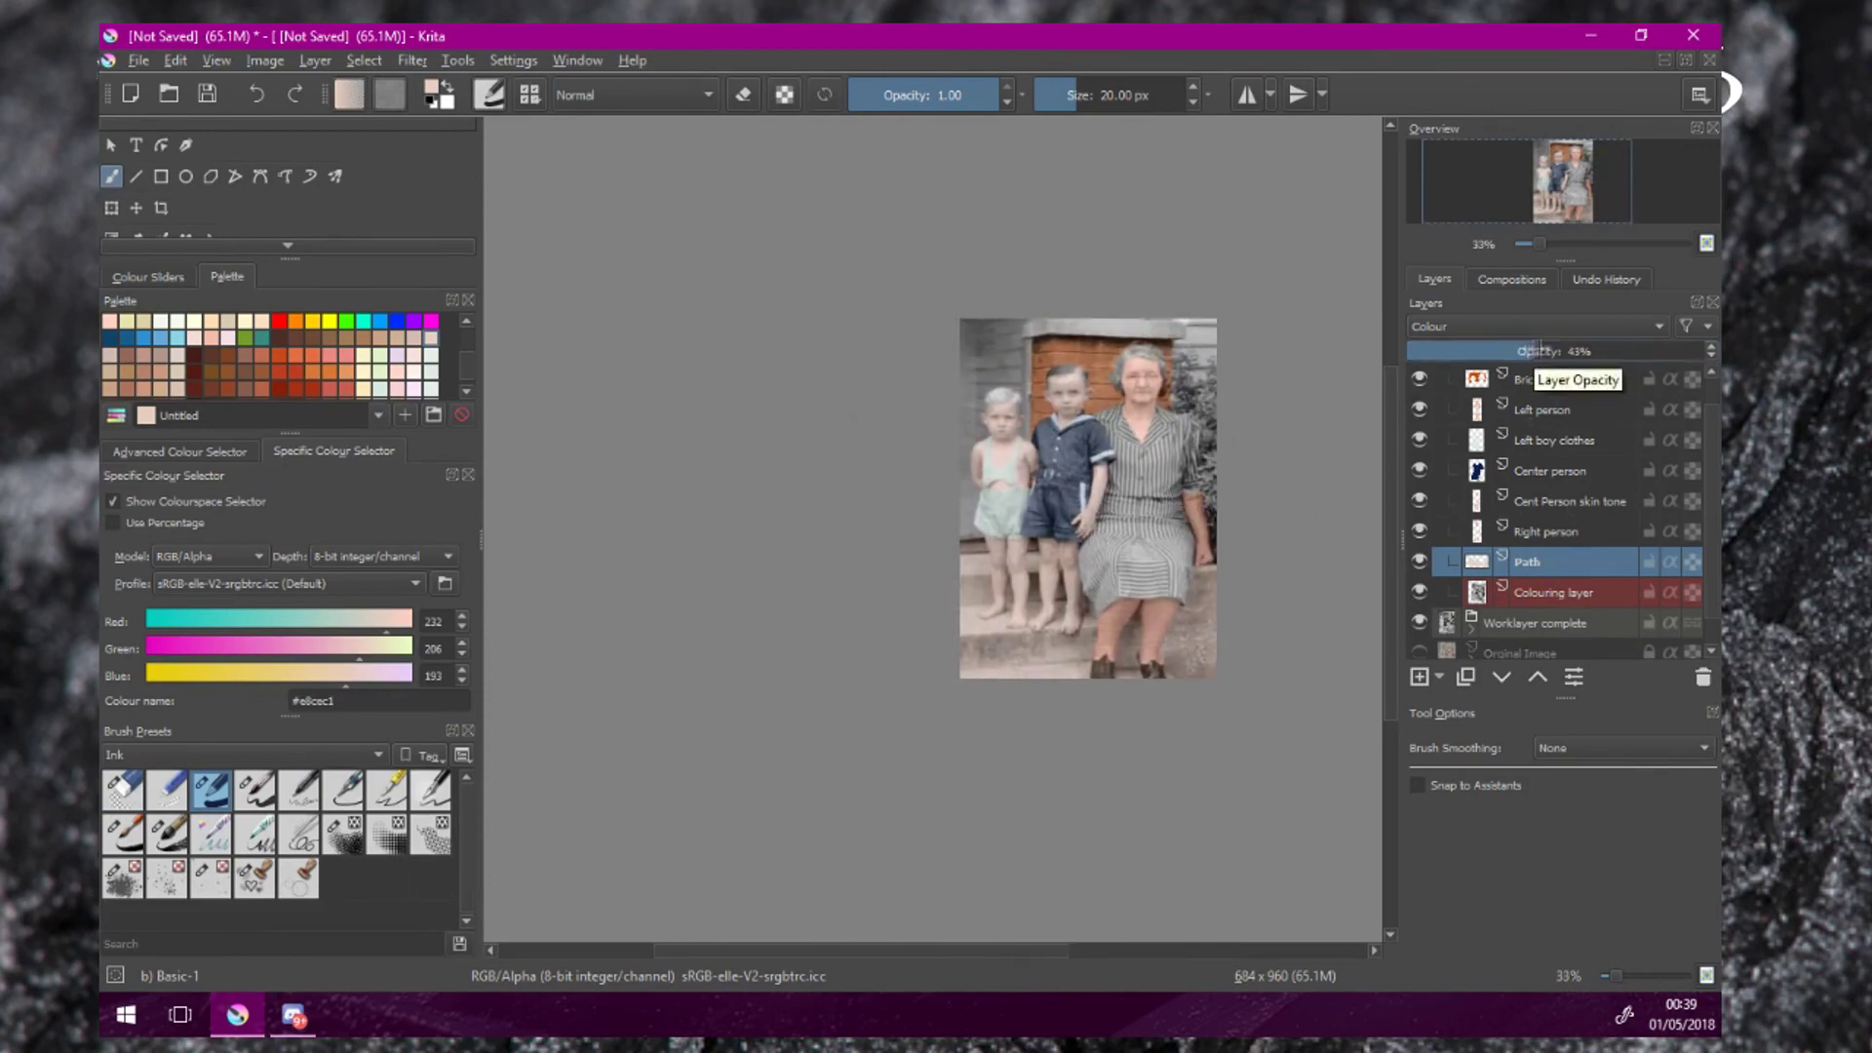
pyautogui.scroll(1, 1203, 485)
pyautogui.moveTo(1230, 513); pyautogui.dragTo(1192, 467)
pyautogui.scroll(1, 1151, 503)
pyautogui.scroll(-1, 1193, 466)
# Set the Path layer back to Normal blending mode at 100% opacity.
pyautogui.click(1572, 330)
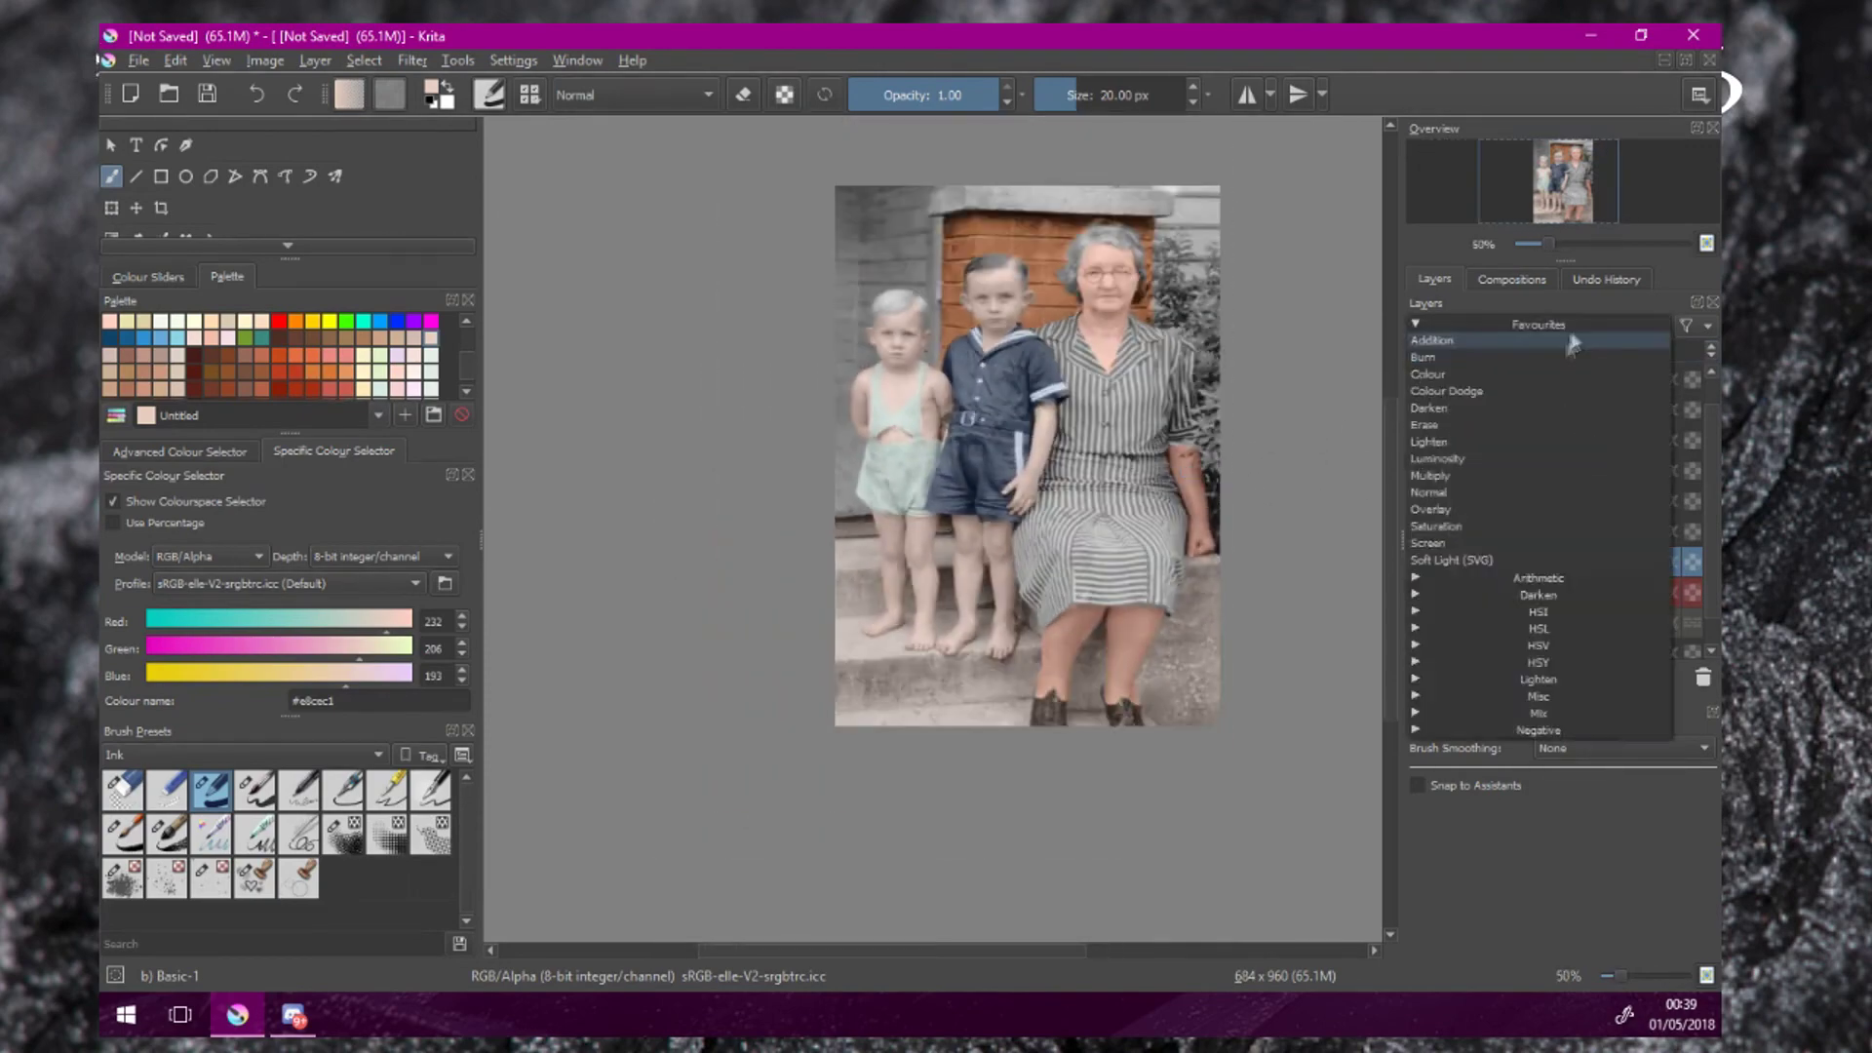
pyautogui.click(1523, 491)
pyautogui.scroll(3, 899, 534)
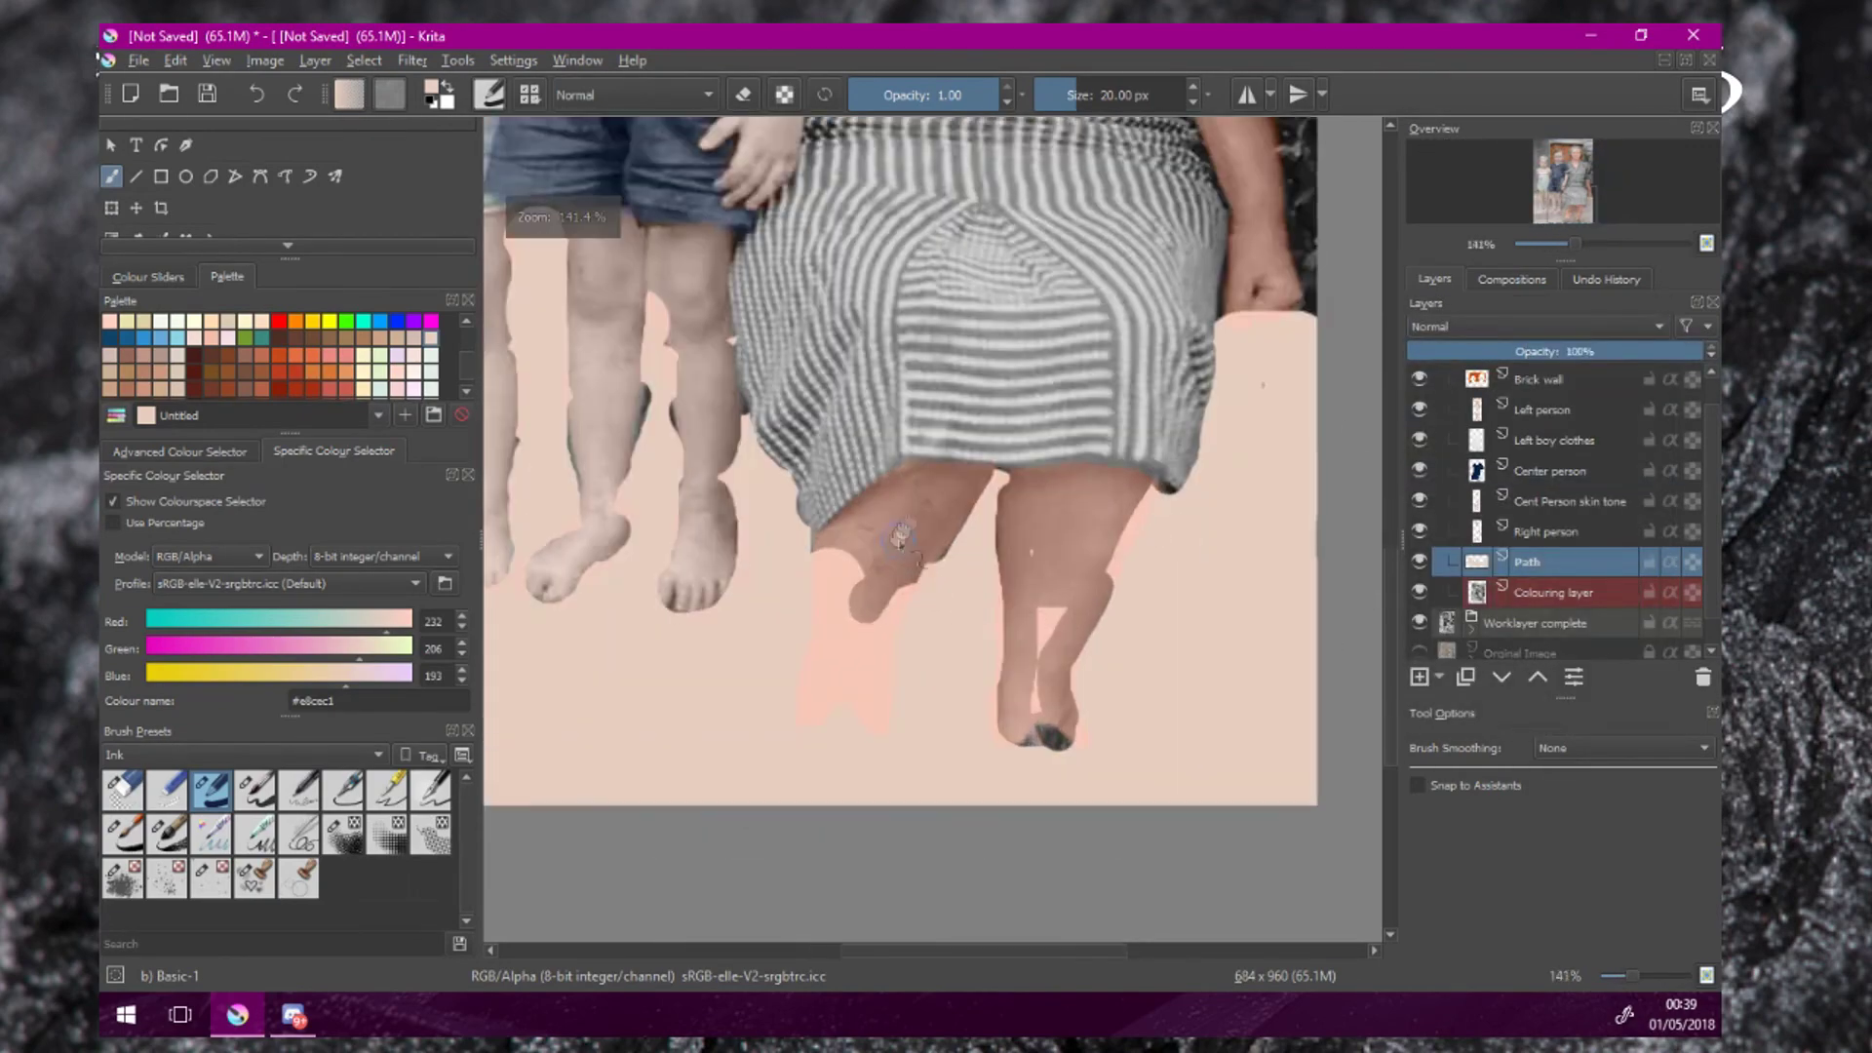
# Touch up the beige paint beside the left boy's outer calf, erasing and repainting with the 20 px brush.
pyautogui.moveTo(899, 536); pyautogui.dragTo(1162, 550)
pyautogui.scroll(2, 885, 455)
pyautogui.moveTo(886, 455); pyautogui.dragTo(1258, 611)
pyautogui.press('e')
pyautogui.moveTo(728, 384); pyautogui.dragTo(738, 414)
pyautogui.press('e')
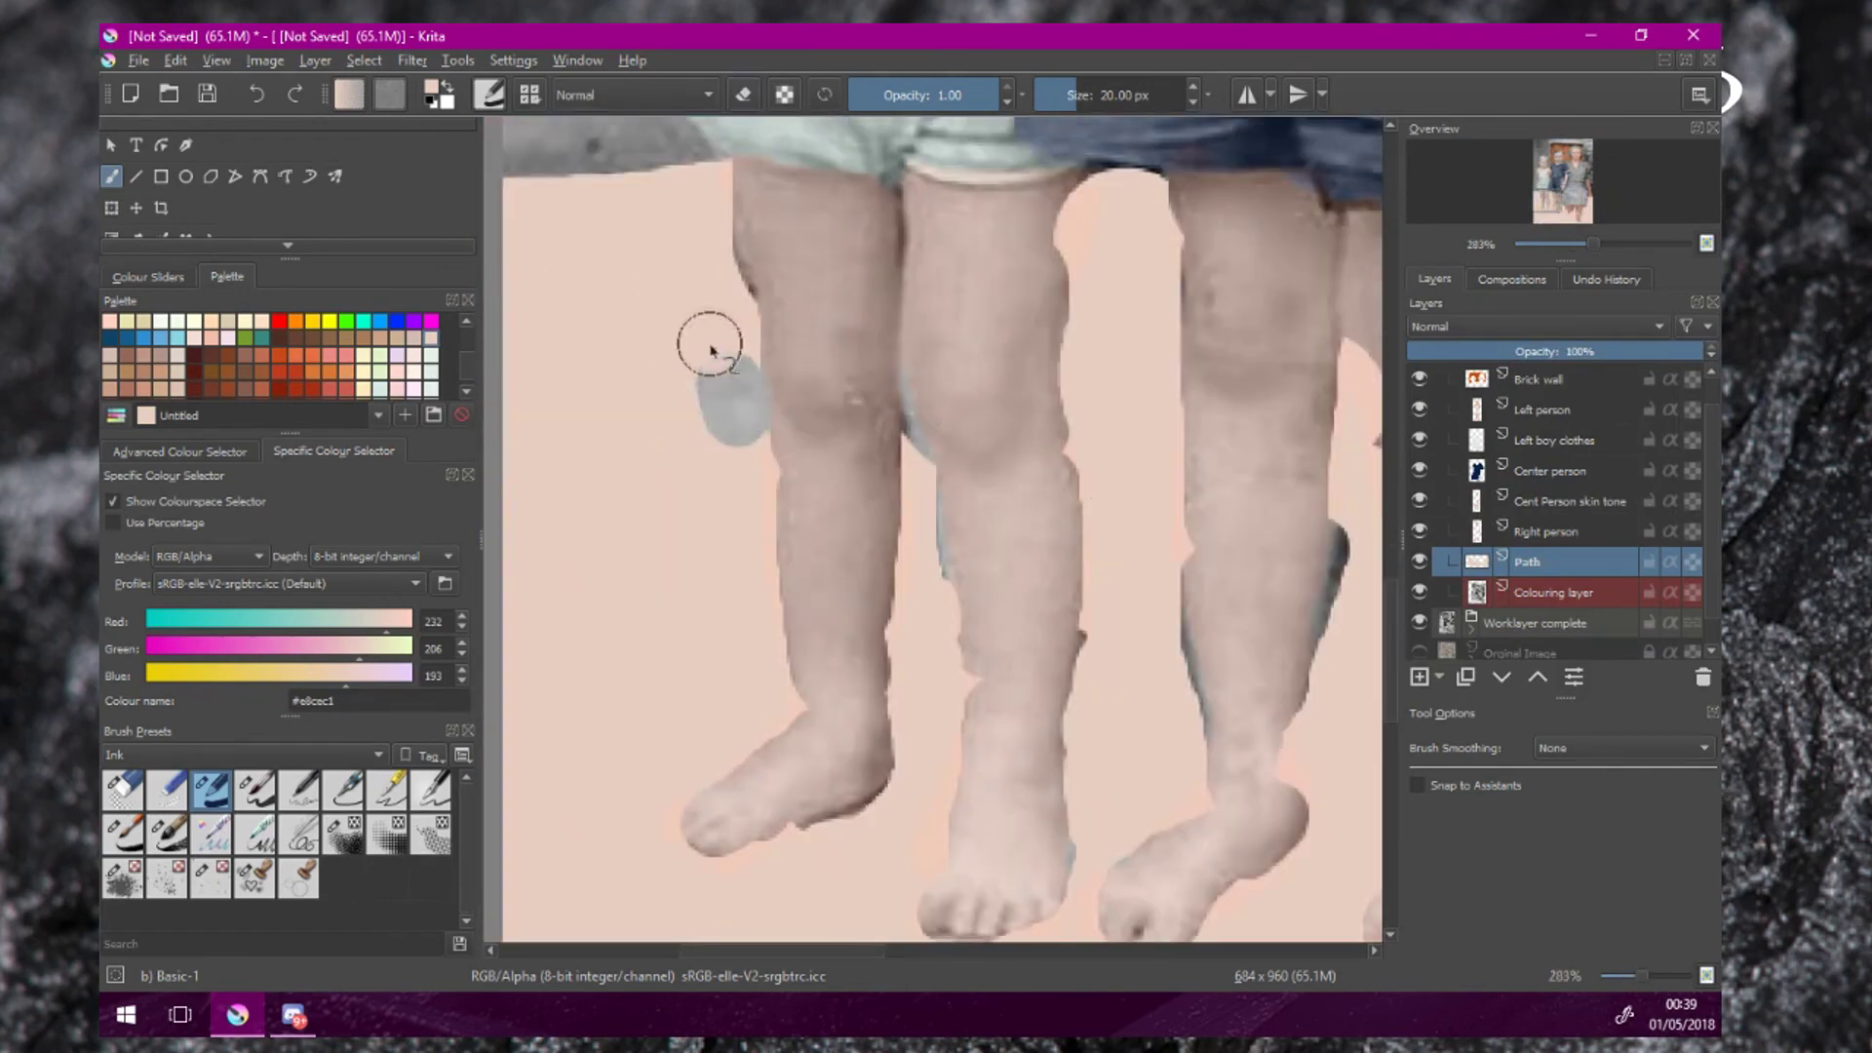
pyautogui.moveTo(710, 344)
pyautogui.mouseDown()
pyautogui.moveTo(725, 312)
pyautogui.moveTo(693, 240)
pyautogui.mouseUp()
# Reduce the brush to 6 px and refine the beige edges along the left boy's legs, erasing overspill below his shorts.
pyautogui.press('[')
pyautogui.press('[')
pyautogui.press('[')
pyautogui.press('[')
pyautogui.press('[')
pyautogui.press('[')
pyautogui.press('[')
pyautogui.press('[')
pyautogui.press('[')
pyautogui.press('[')
pyautogui.press('[')
pyautogui.press('[')
pyautogui.press('[')
pyautogui.press('[')
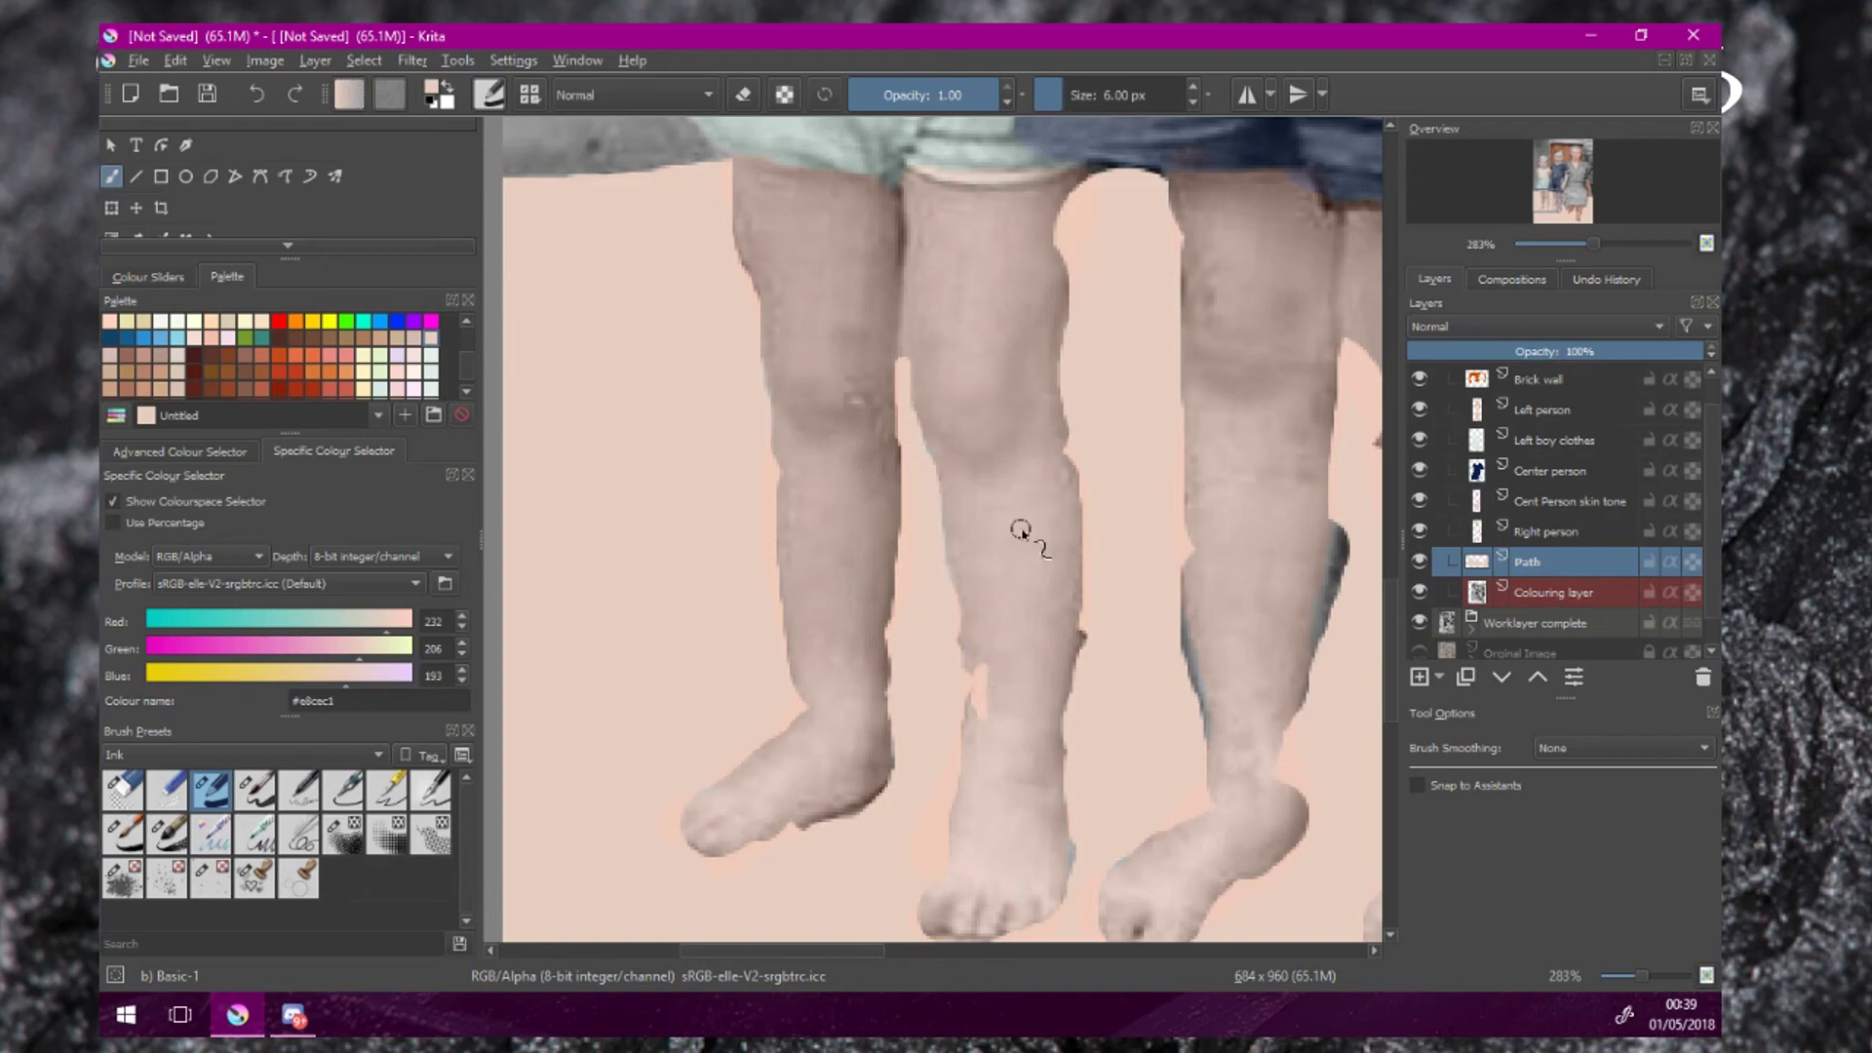
pyautogui.press('e')
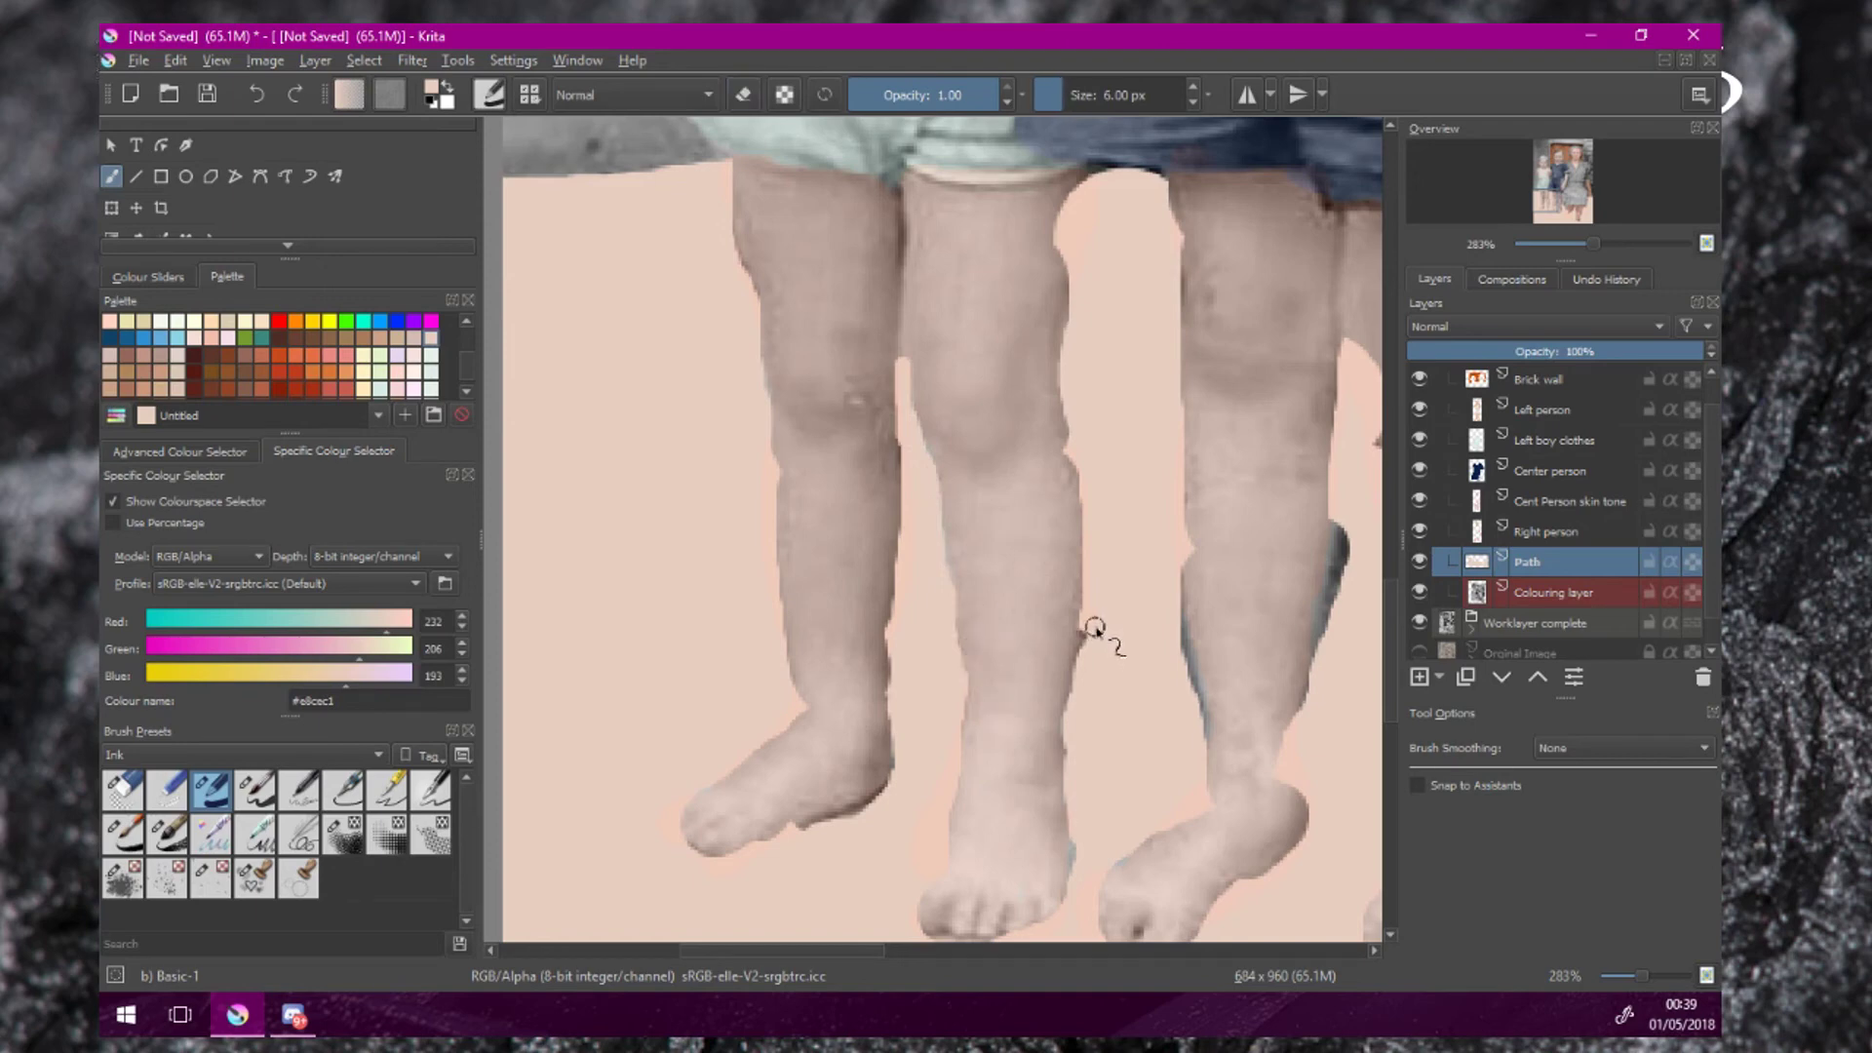
pyautogui.press('e')
pyautogui.moveTo(1082, 188); pyautogui.dragTo(1076, 211)
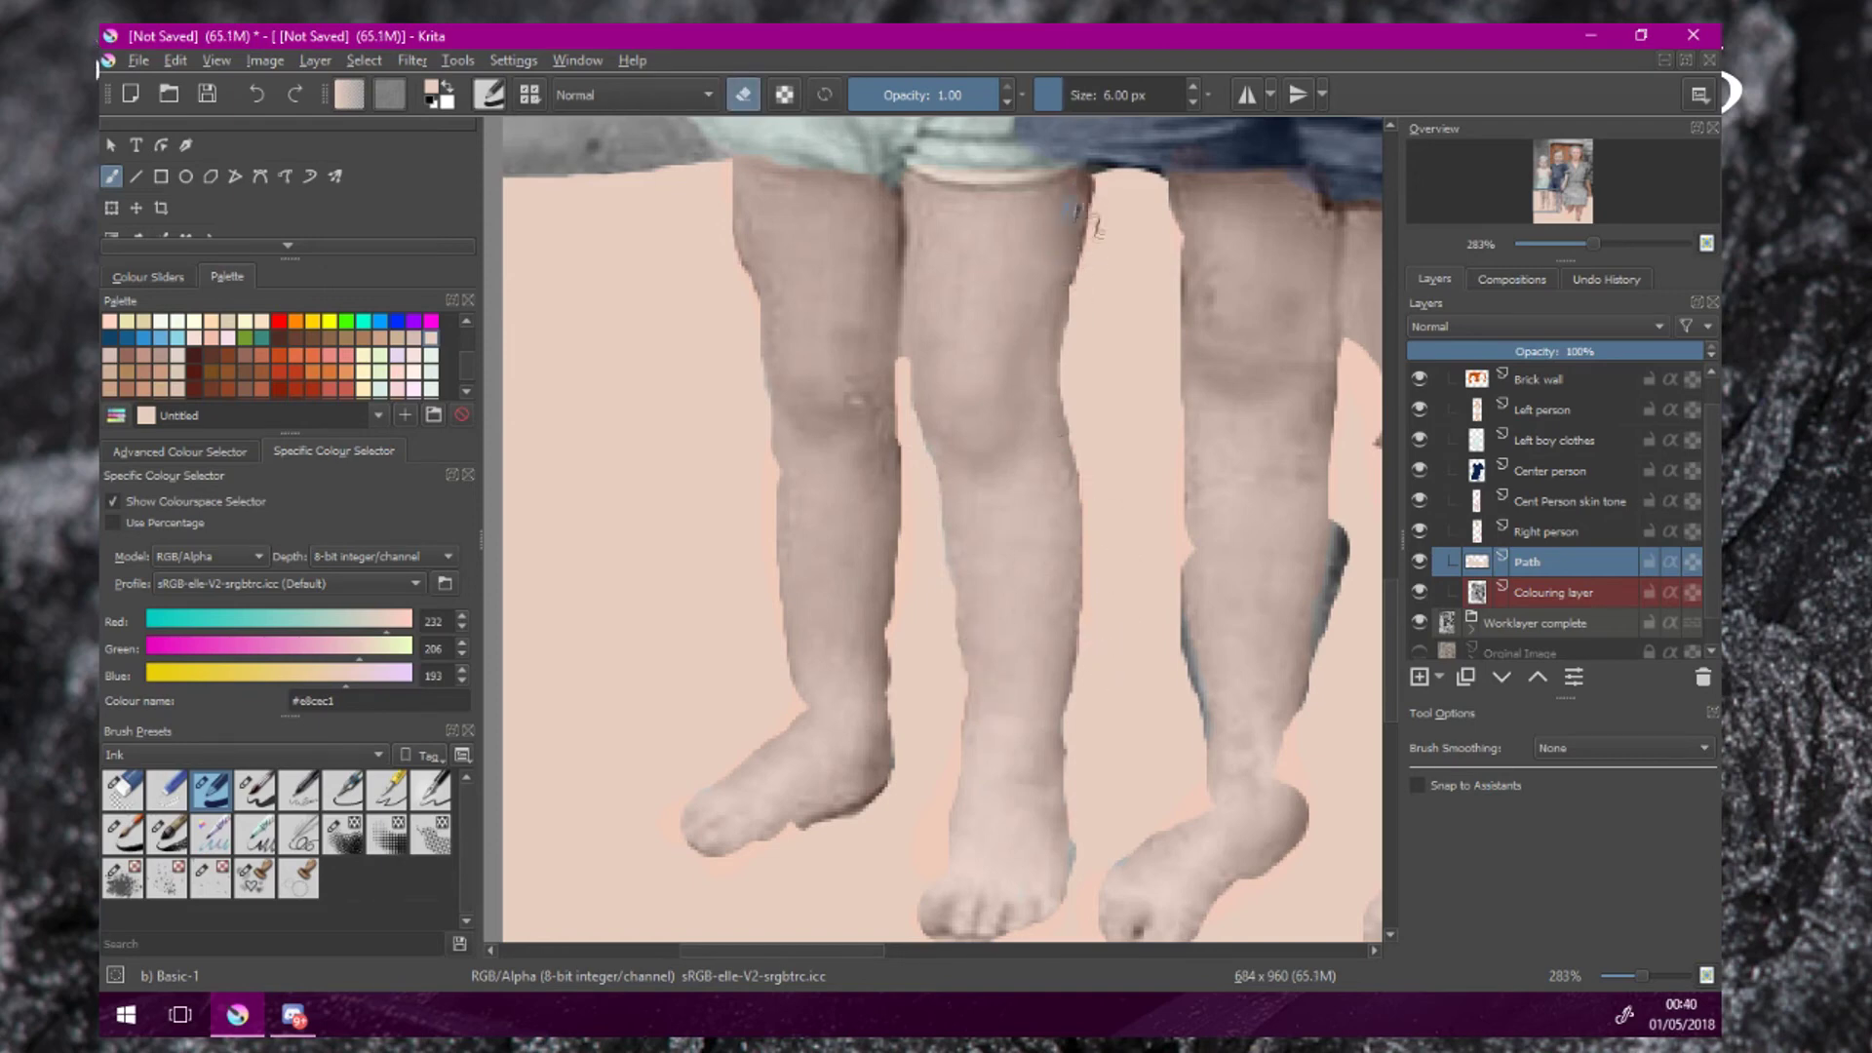
pyautogui.press('e')
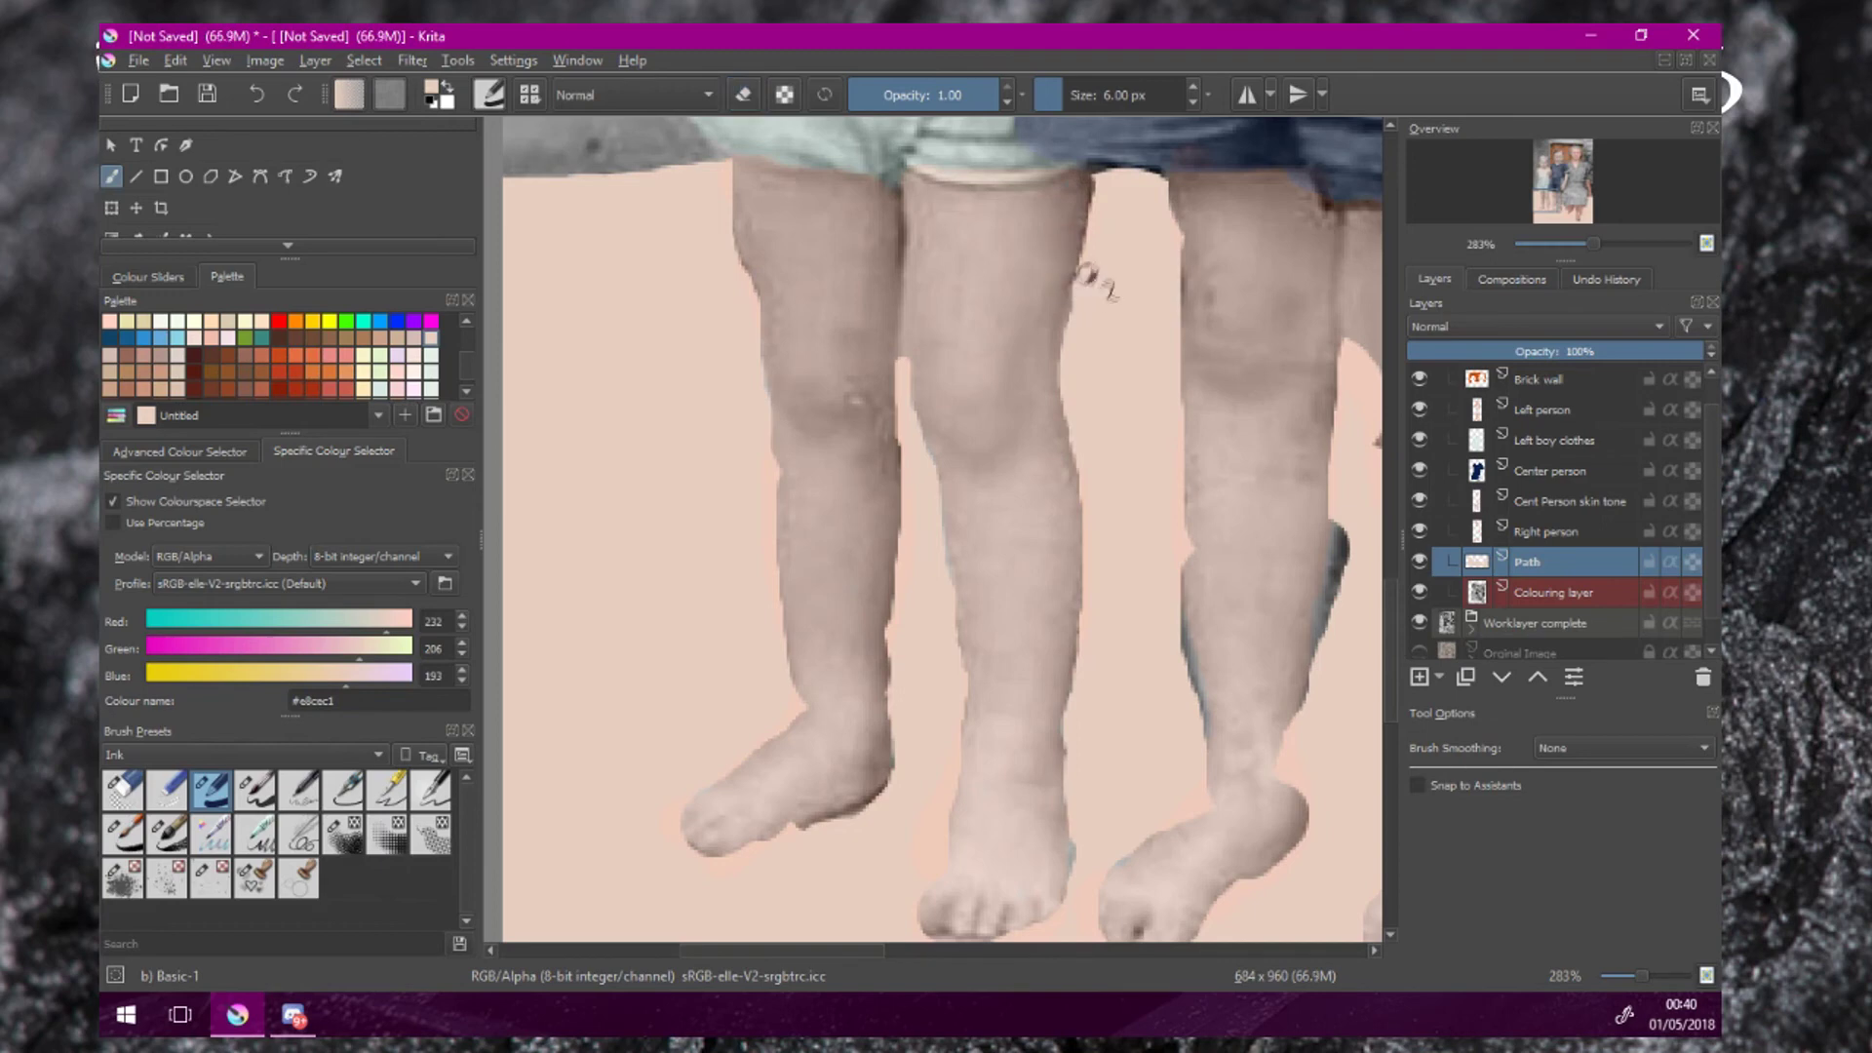
# Erase the beige overspill from the toes of the left boy's outer foot.
pyautogui.scroll(-2, 1072, 312)
pyautogui.scroll(2, 936, 556)
pyautogui.press('e')
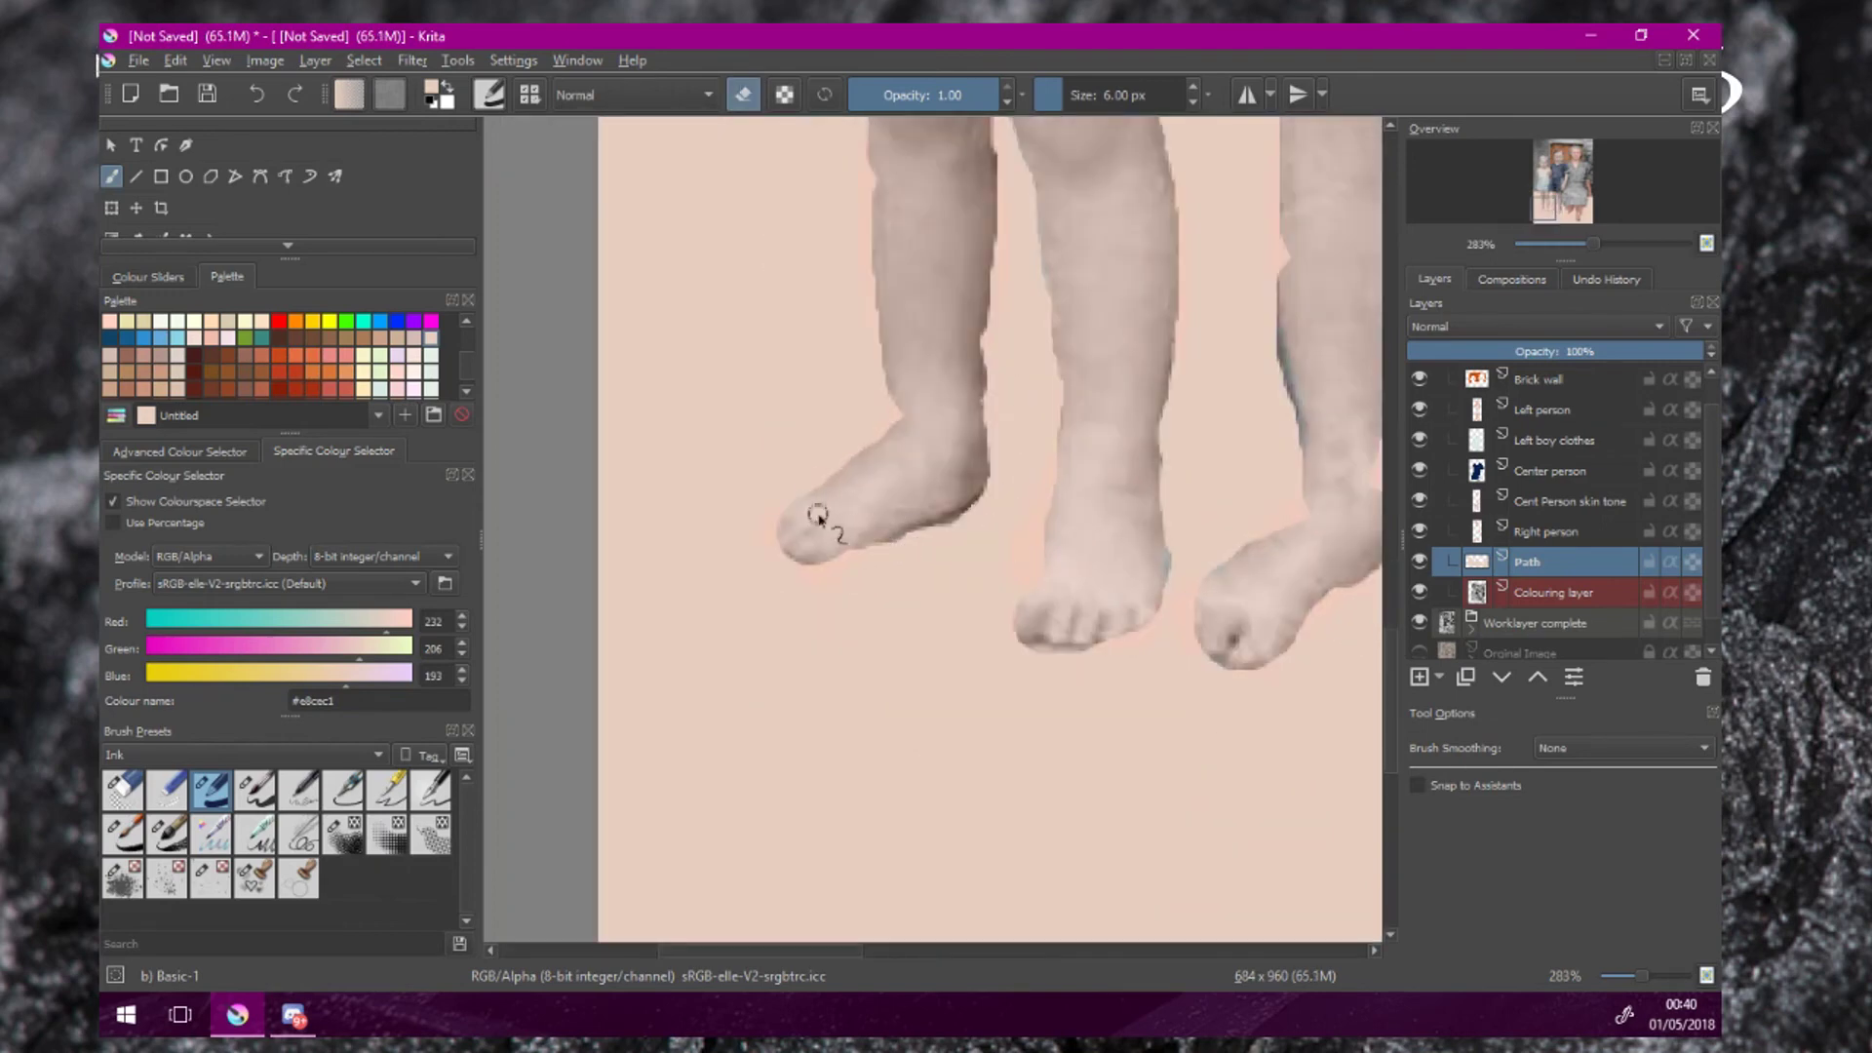
pyautogui.moveTo(817, 514); pyautogui.dragTo(798, 517)
pyautogui.press('e')
# Refine the beige edges between the centre boy's legs, erasing overspill from the inside of his knee.
pyautogui.moveTo(1167, 555); pyautogui.dragTo(962, 565)
pyautogui.press('e')
pyautogui.moveTo(1077, 256); pyautogui.dragTo(970, 412)
pyautogui.press('e')
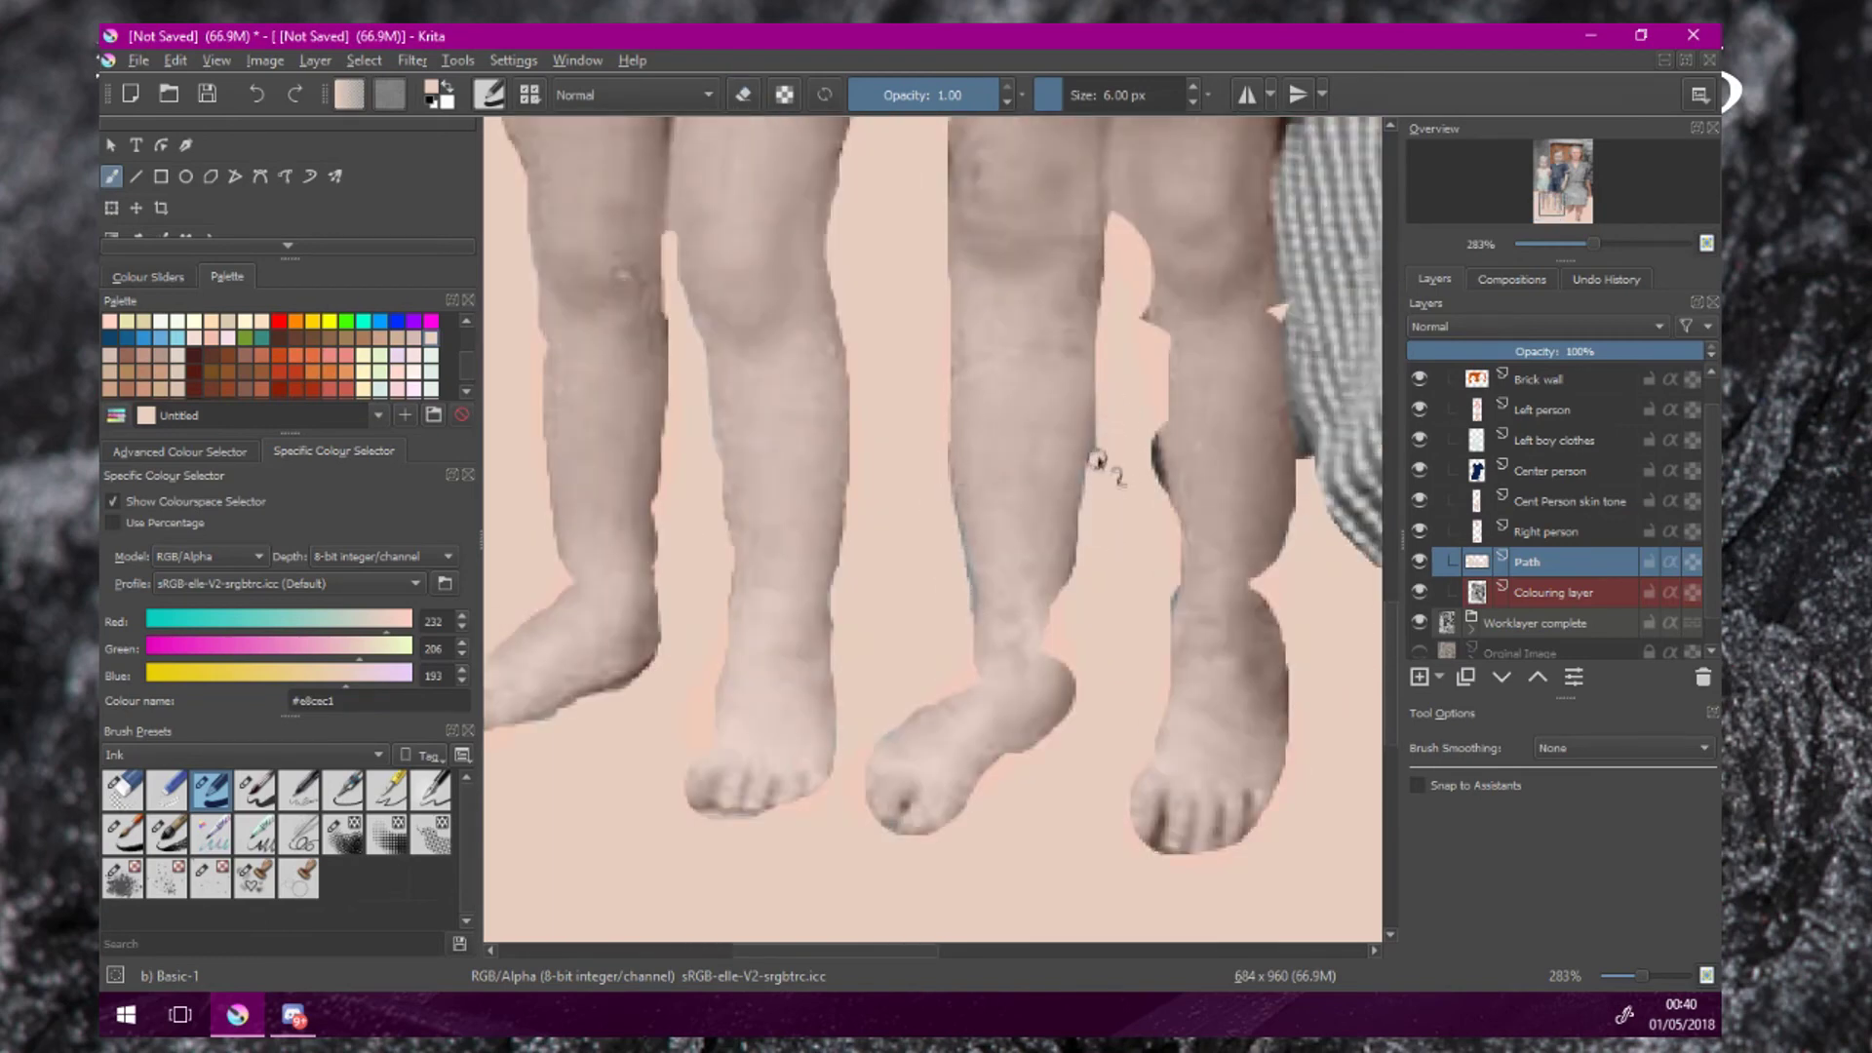
pyautogui.press('e')
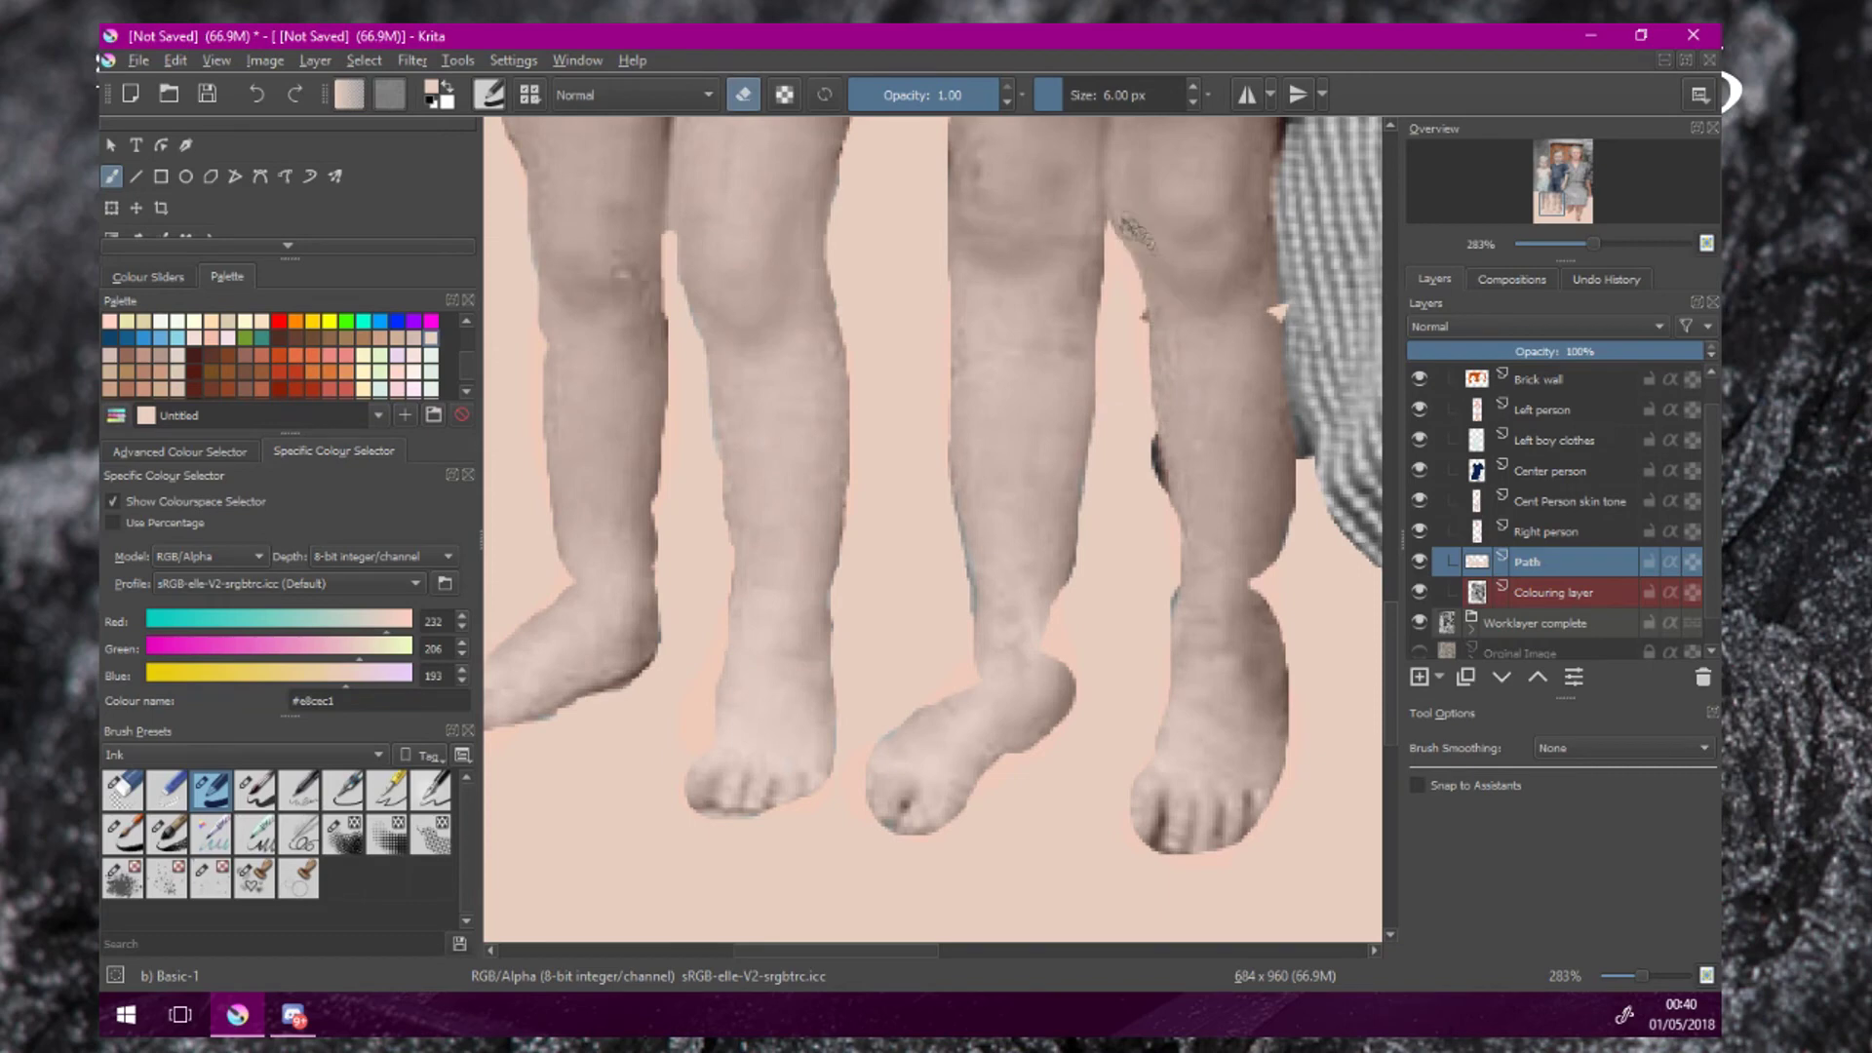
# Fill the gap between the centre boy's leg and the woman's dress with beige and erase overspill from his calf and ankle.
pyautogui.press('e')
pyautogui.moveTo(1299, 445)
pyautogui.mouseDown()
pyautogui.moveTo(1293, 403)
pyautogui.moveTo(1318, 452)
pyautogui.moveTo(1279, 449)
pyautogui.mouseUp()
pyautogui.press('e')
pyautogui.press('e')
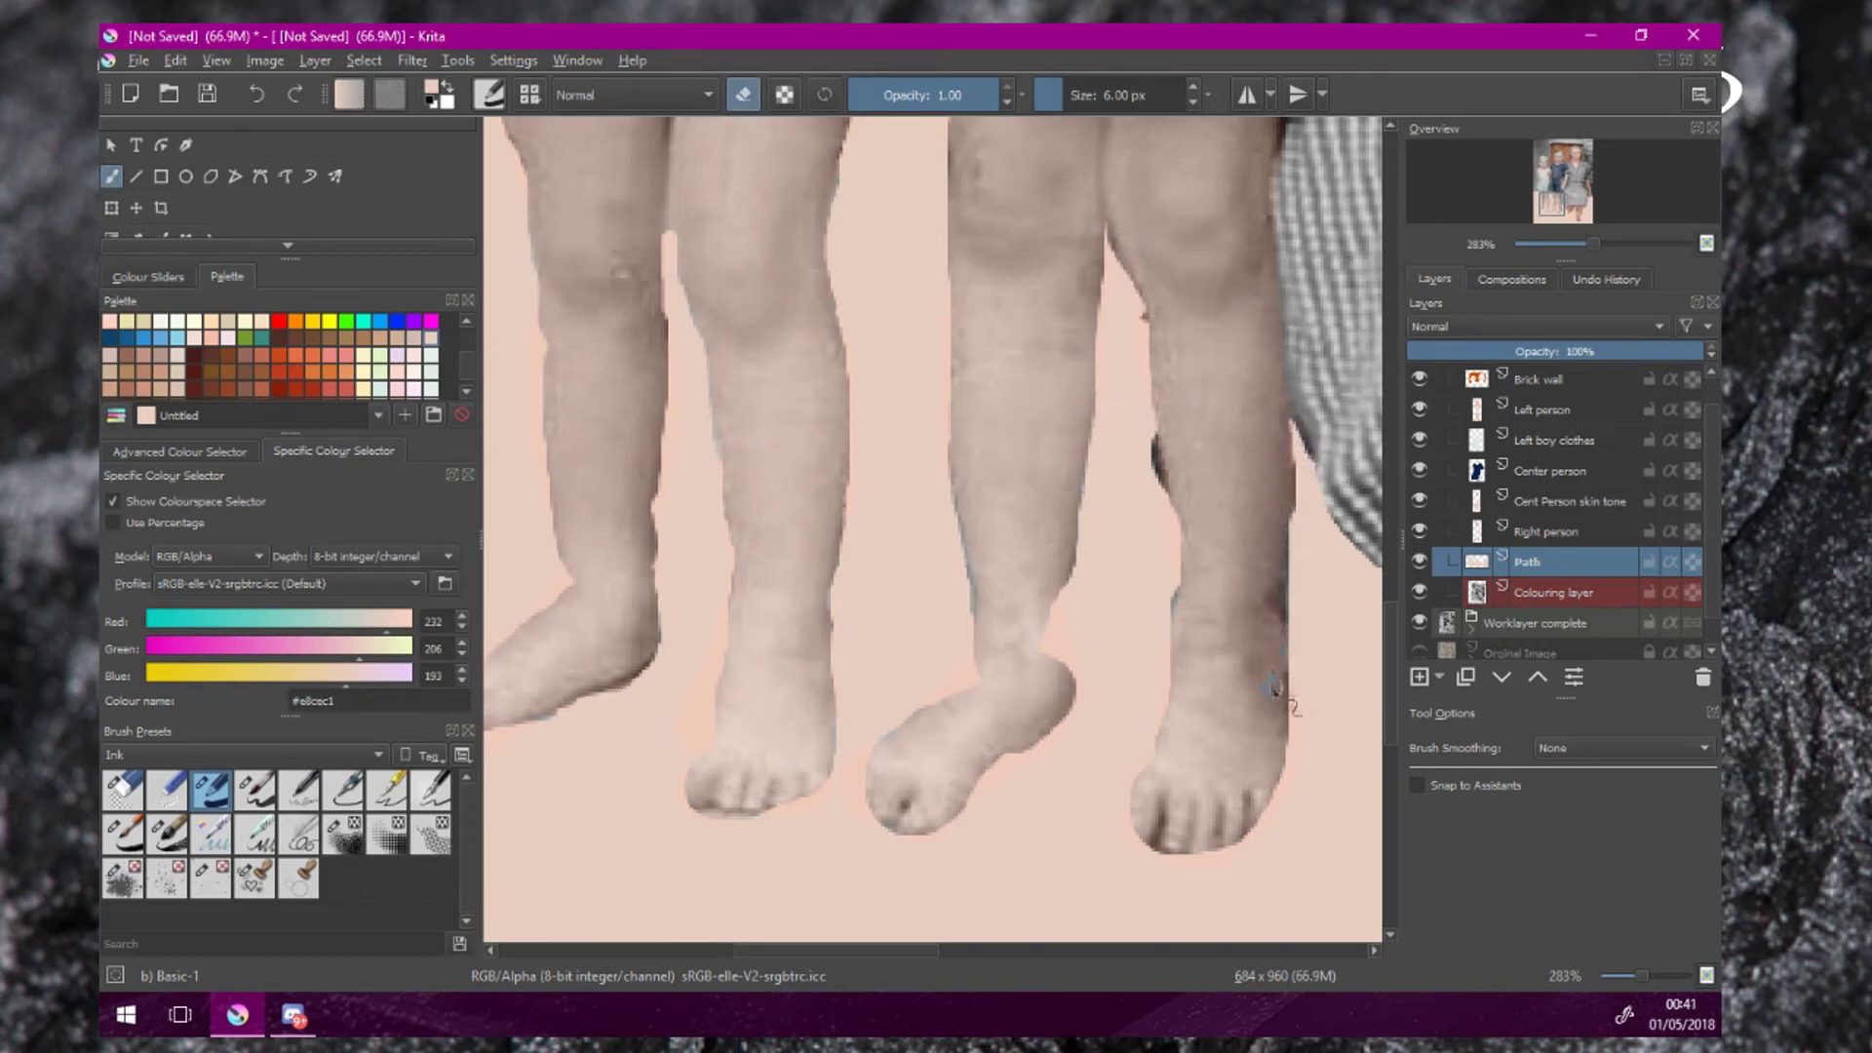
pyautogui.press('e')
pyautogui.moveTo(1287, 593); pyautogui.dragTo(1295, 408)
pyautogui.press('e')
# Paint beige over the uncoloured gaps along the edges of the centre boy's shins.
pyautogui.scroll(-3, 1349, 510)
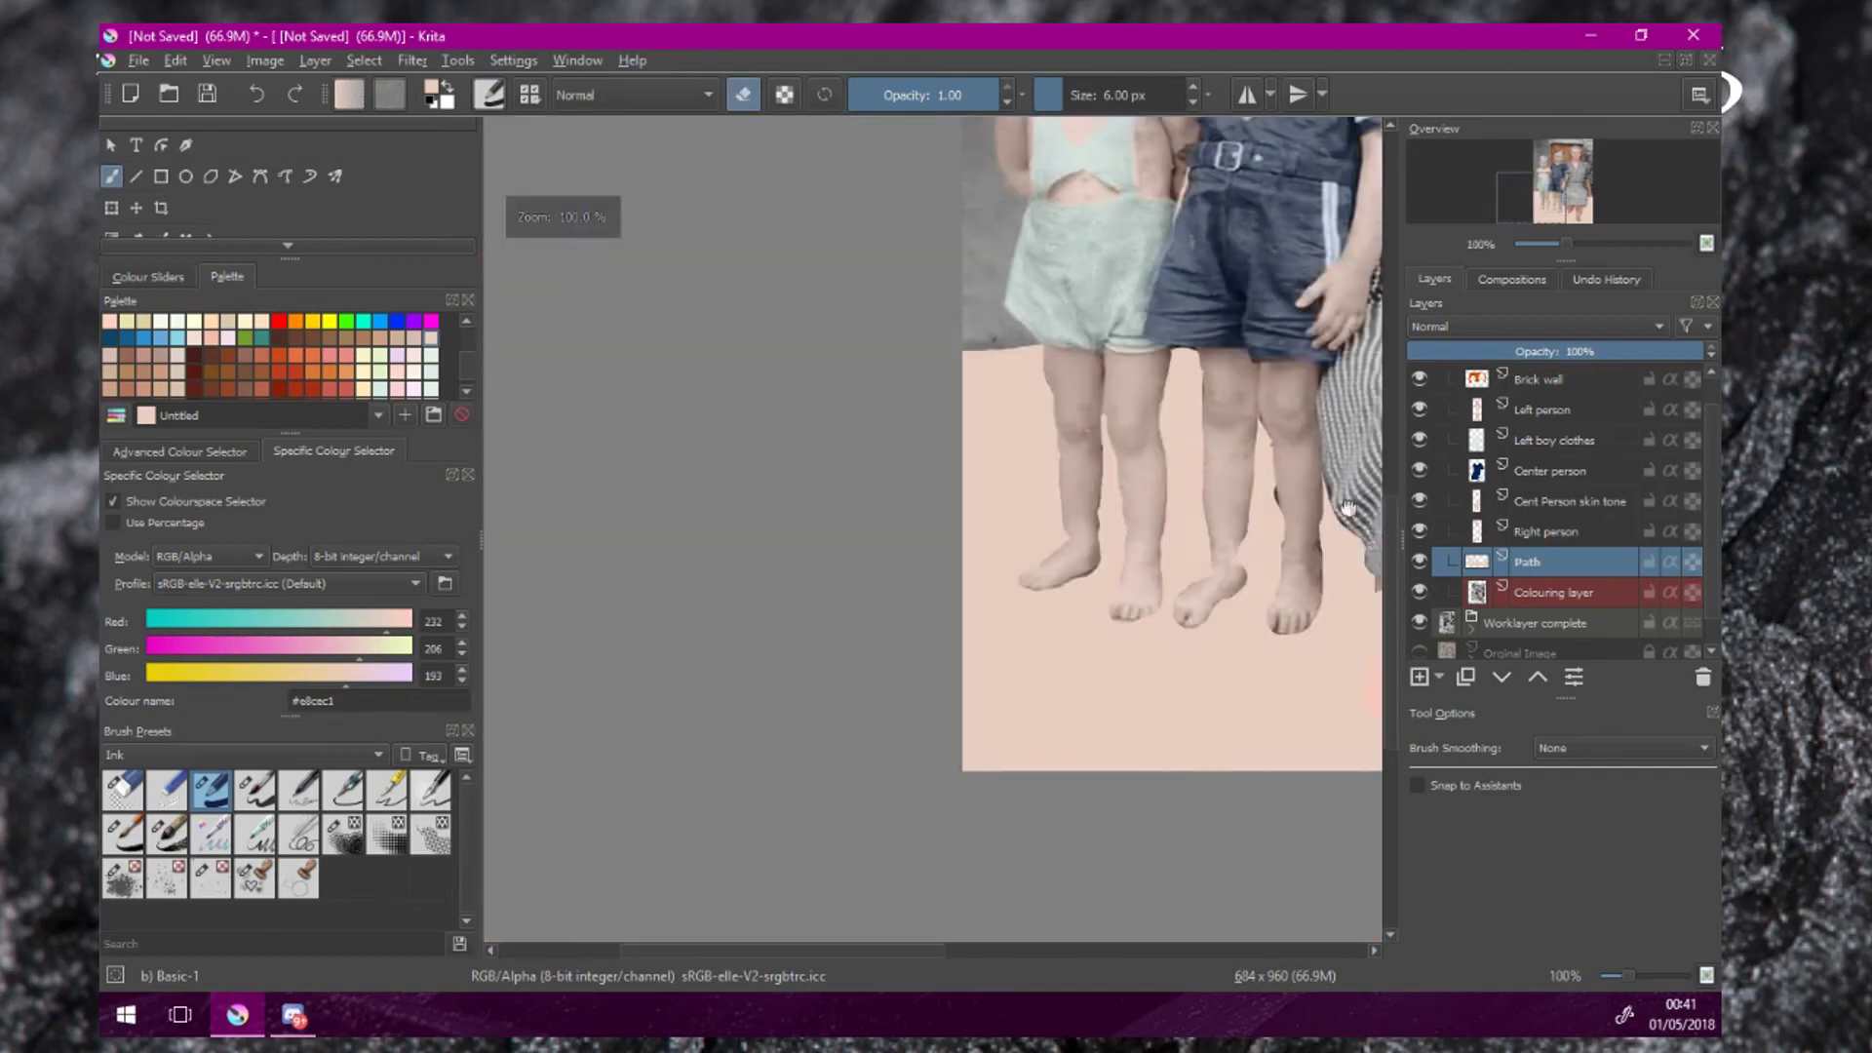
pyautogui.scroll(4, 1350, 510)
pyautogui.press('e')
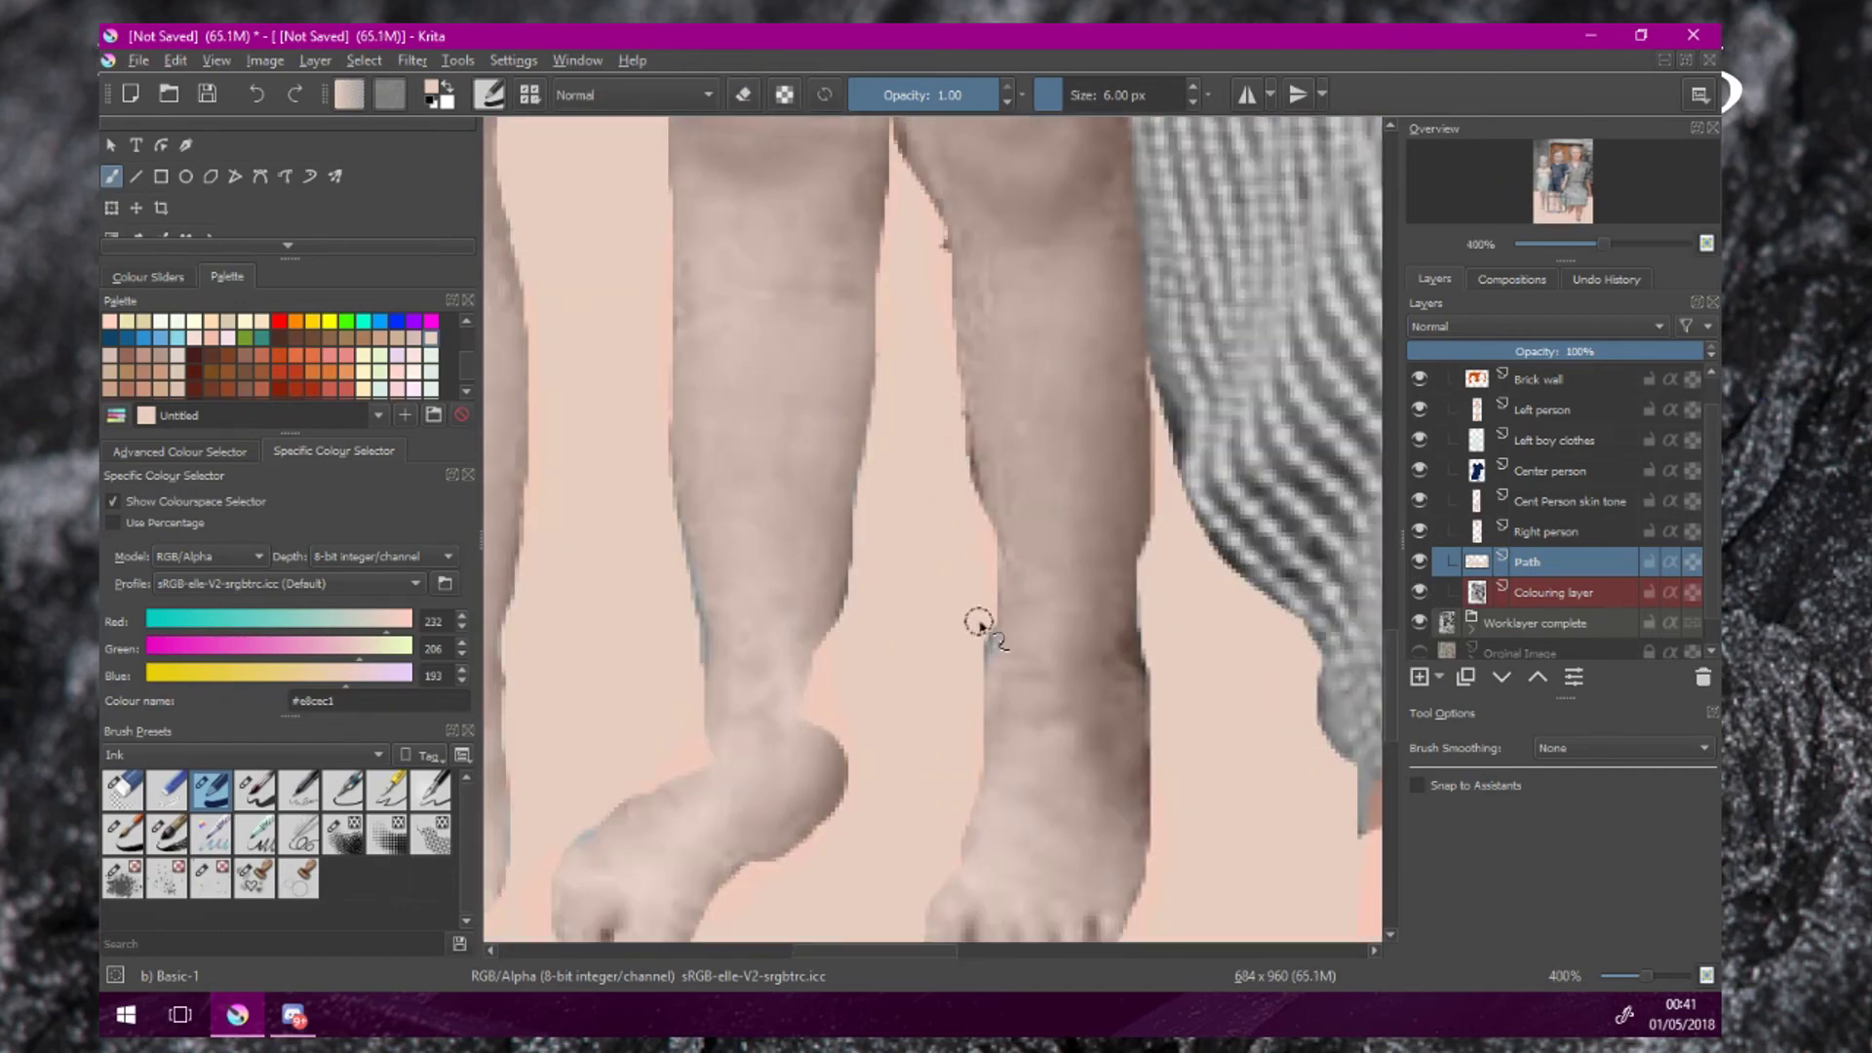
pyautogui.moveTo(682, 669); pyautogui.dragTo(658, 497)
# Erase the beige overspill from the ankle, heel and side of the centre boy's turned foot.
pyautogui.press('e')
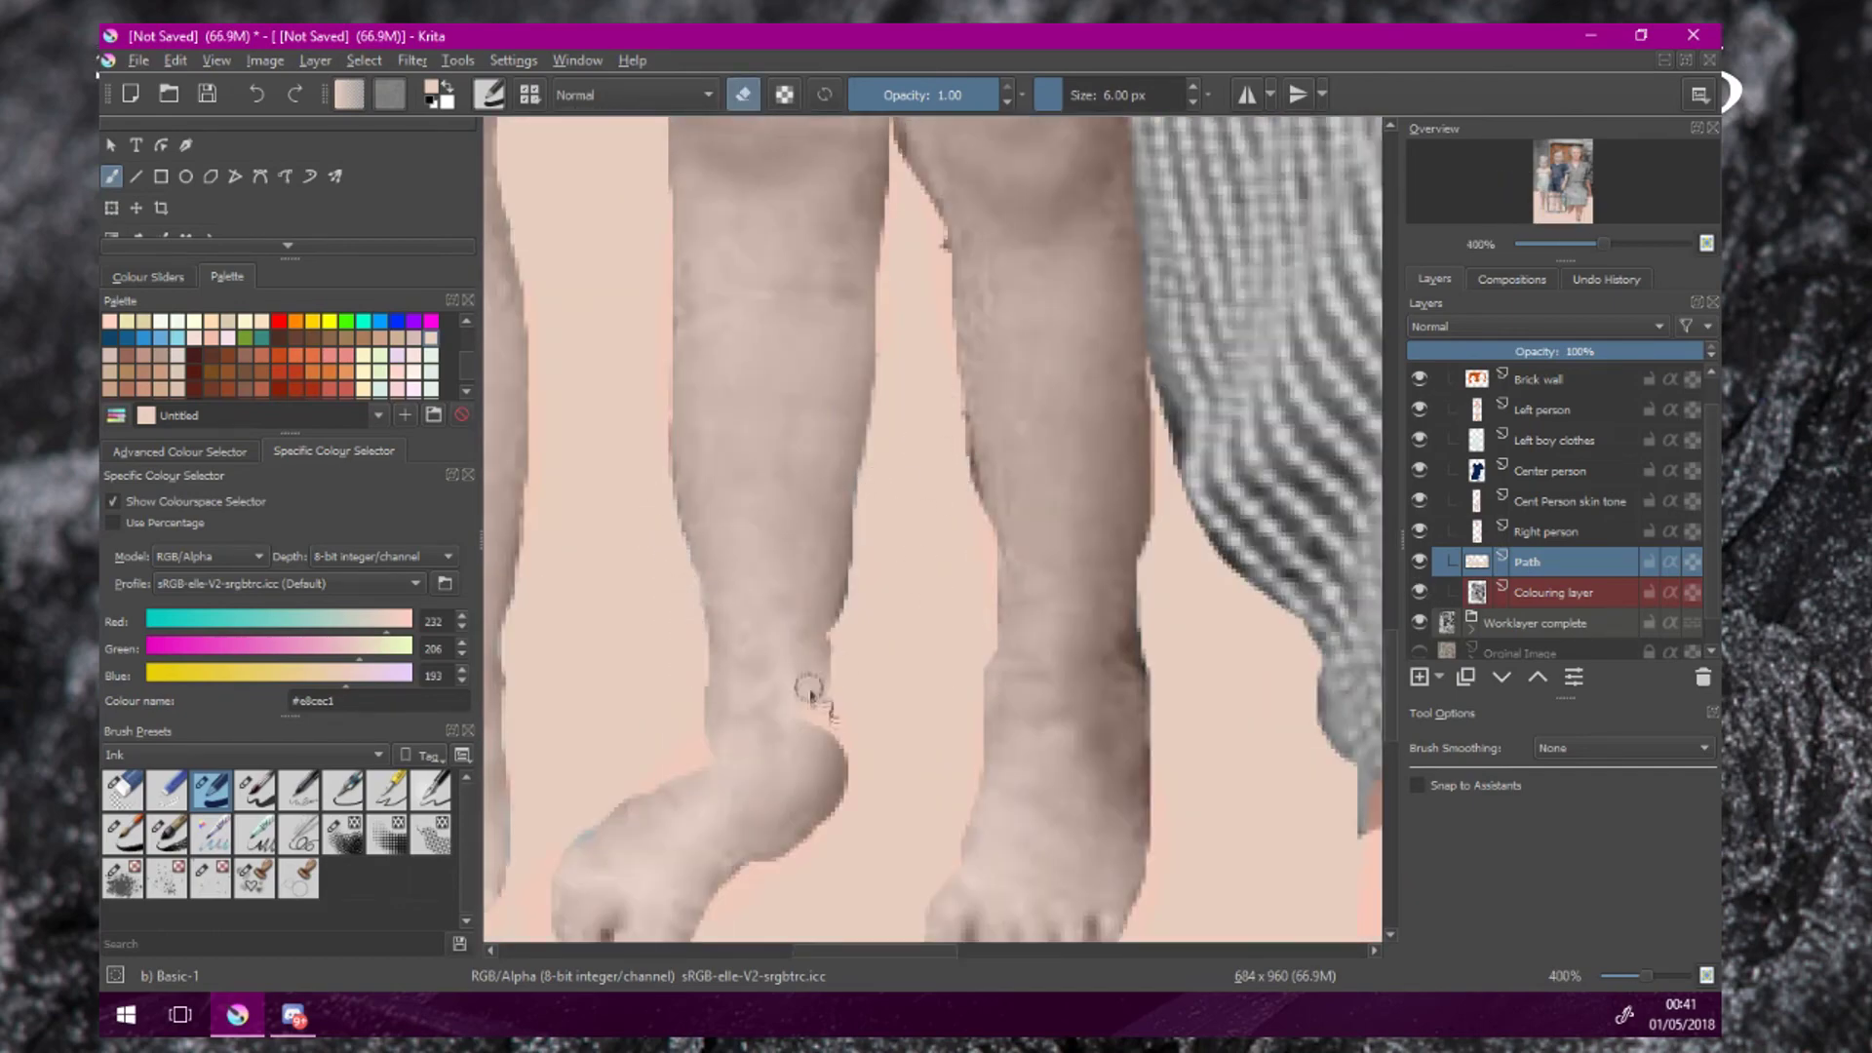
pyautogui.moveTo(832, 747); pyautogui.dragTo(798, 824)
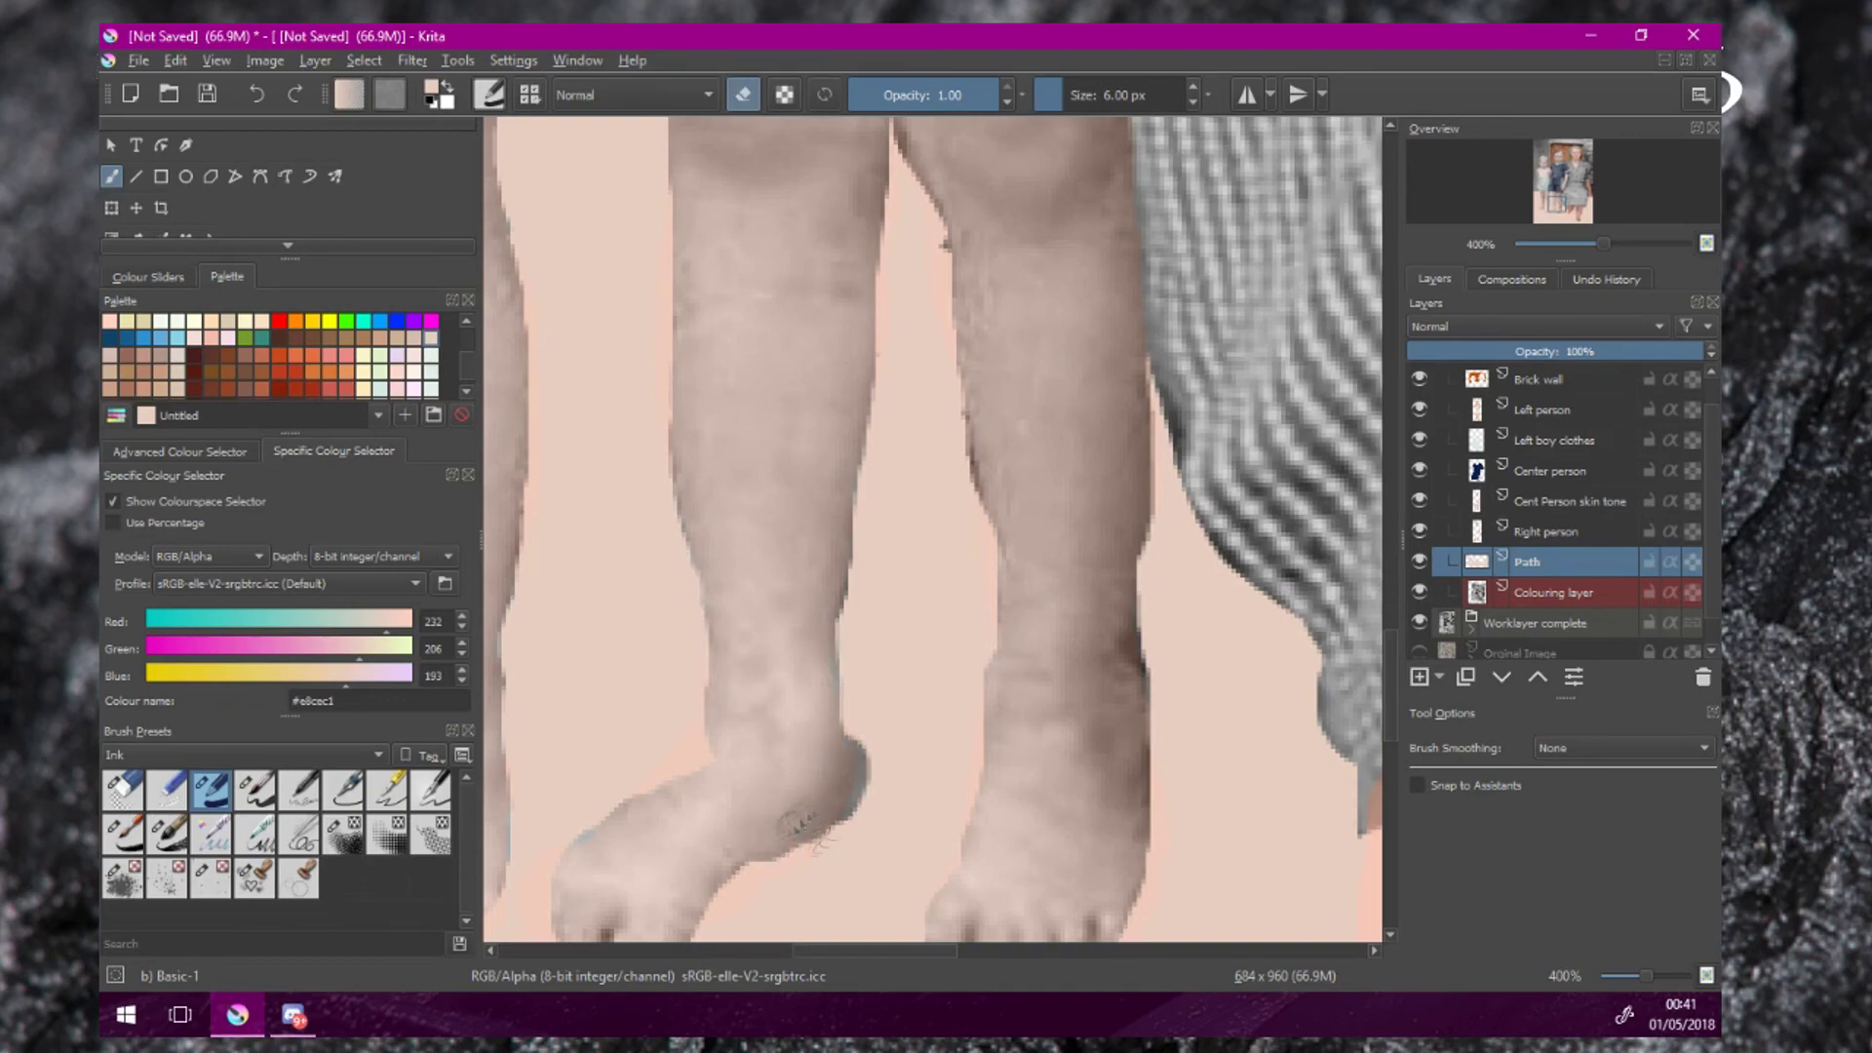
pyautogui.scroll(-4, 812, 546)
pyautogui.scroll(4, 798, 636)
pyautogui.moveTo(790, 597)
pyautogui.mouseDown()
pyautogui.moveTo(858, 563)
pyautogui.moveTo(705, 678)
pyautogui.moveTo(618, 589)
pyautogui.moveTo(593, 632)
pyautogui.mouseUp()
pyautogui.moveTo(586, 634)
pyautogui.mouseDown()
pyautogui.moveTo(817, 592)
pyautogui.moveTo(762, 587)
pyautogui.mouseUp()
pyautogui.moveTo(700, 453); pyautogui.dragTo(876, 502)
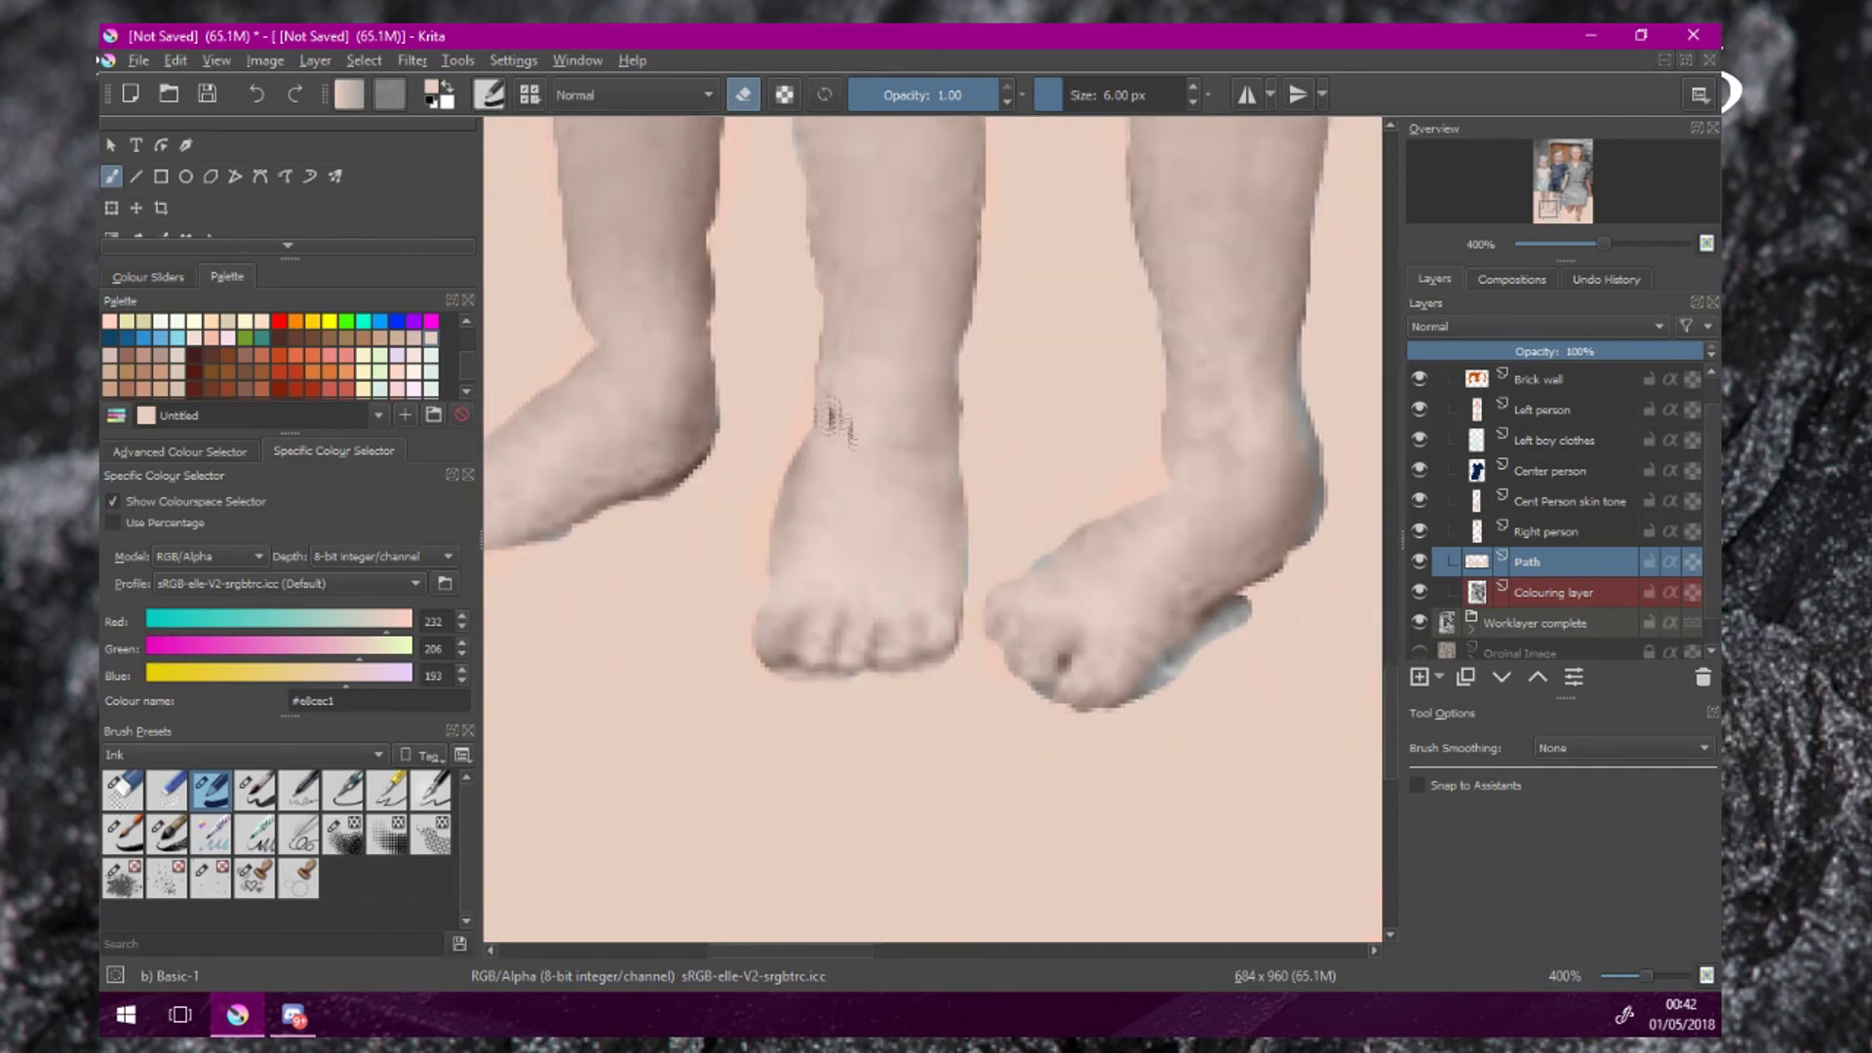
# Touch up the beige edge along the outside of the centre boy's lower leg and knee with the 6 px brush.
pyautogui.scroll(-4, 882, 422)
pyautogui.scroll(4, 891, 397)
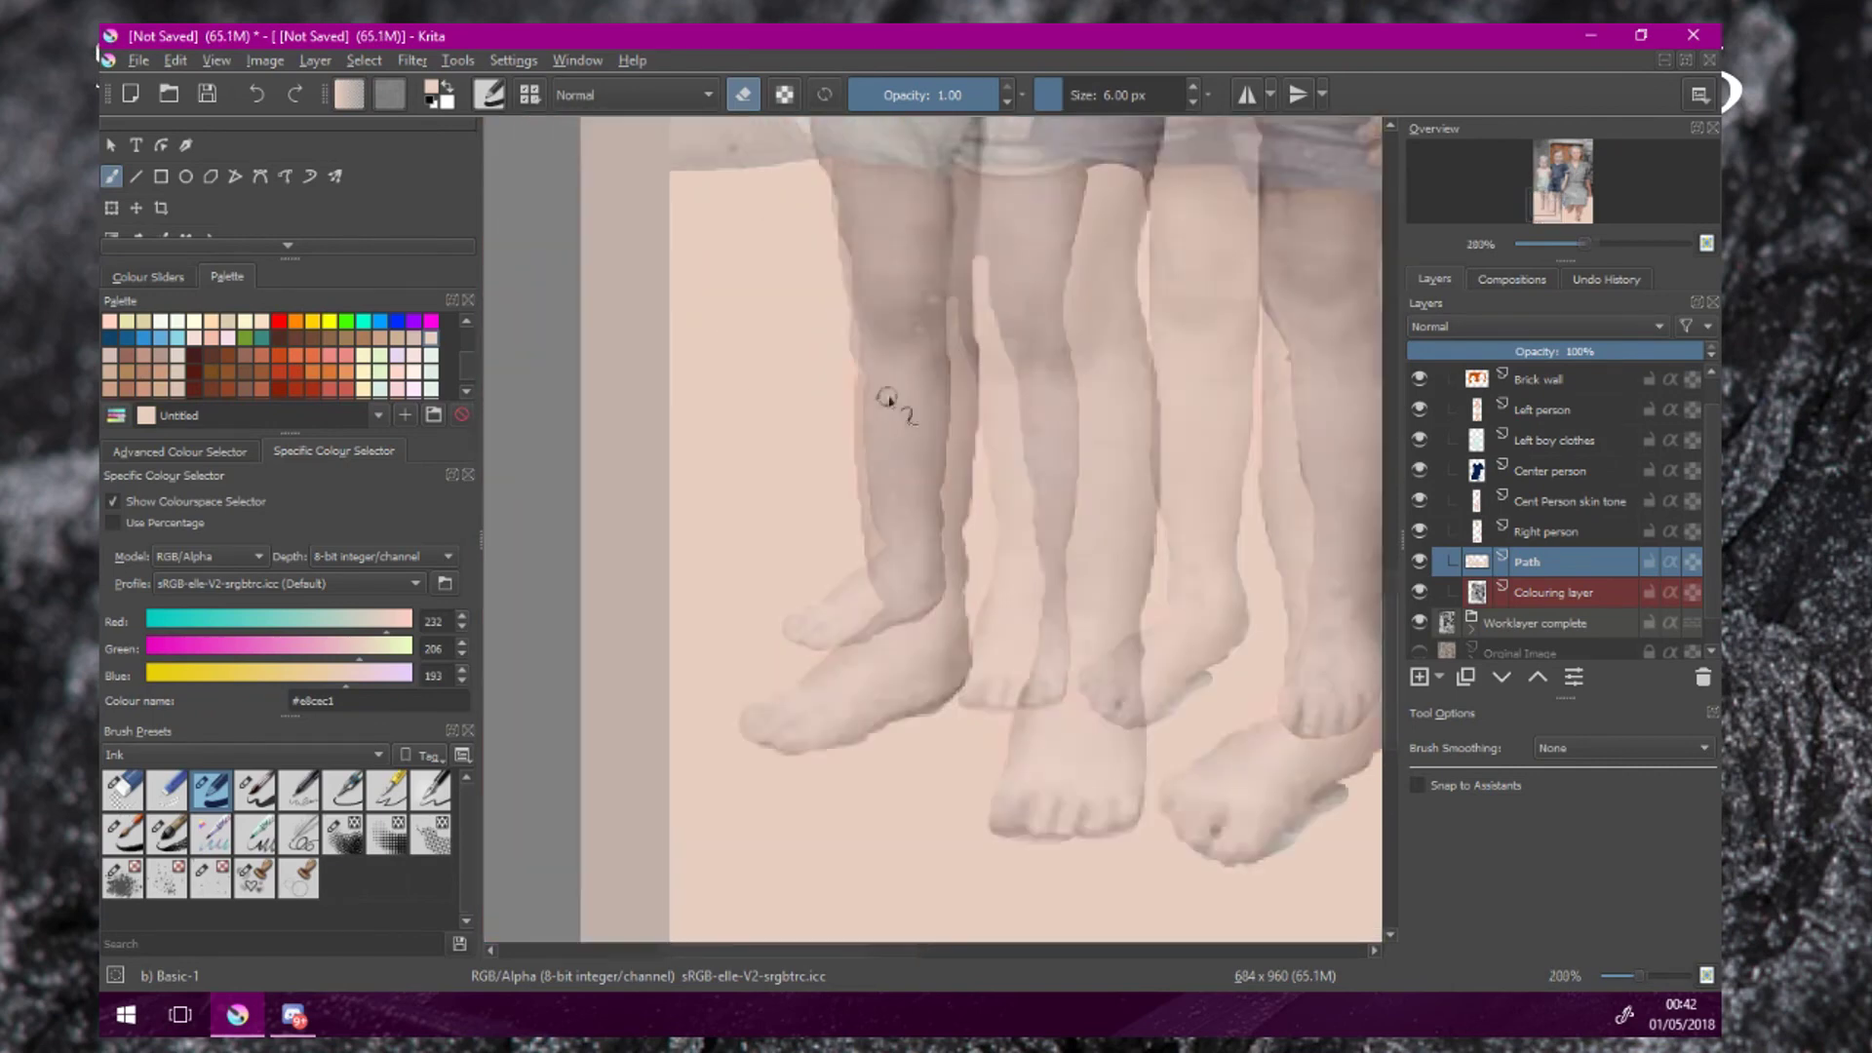
pyautogui.scroll(-6, 882, 256)
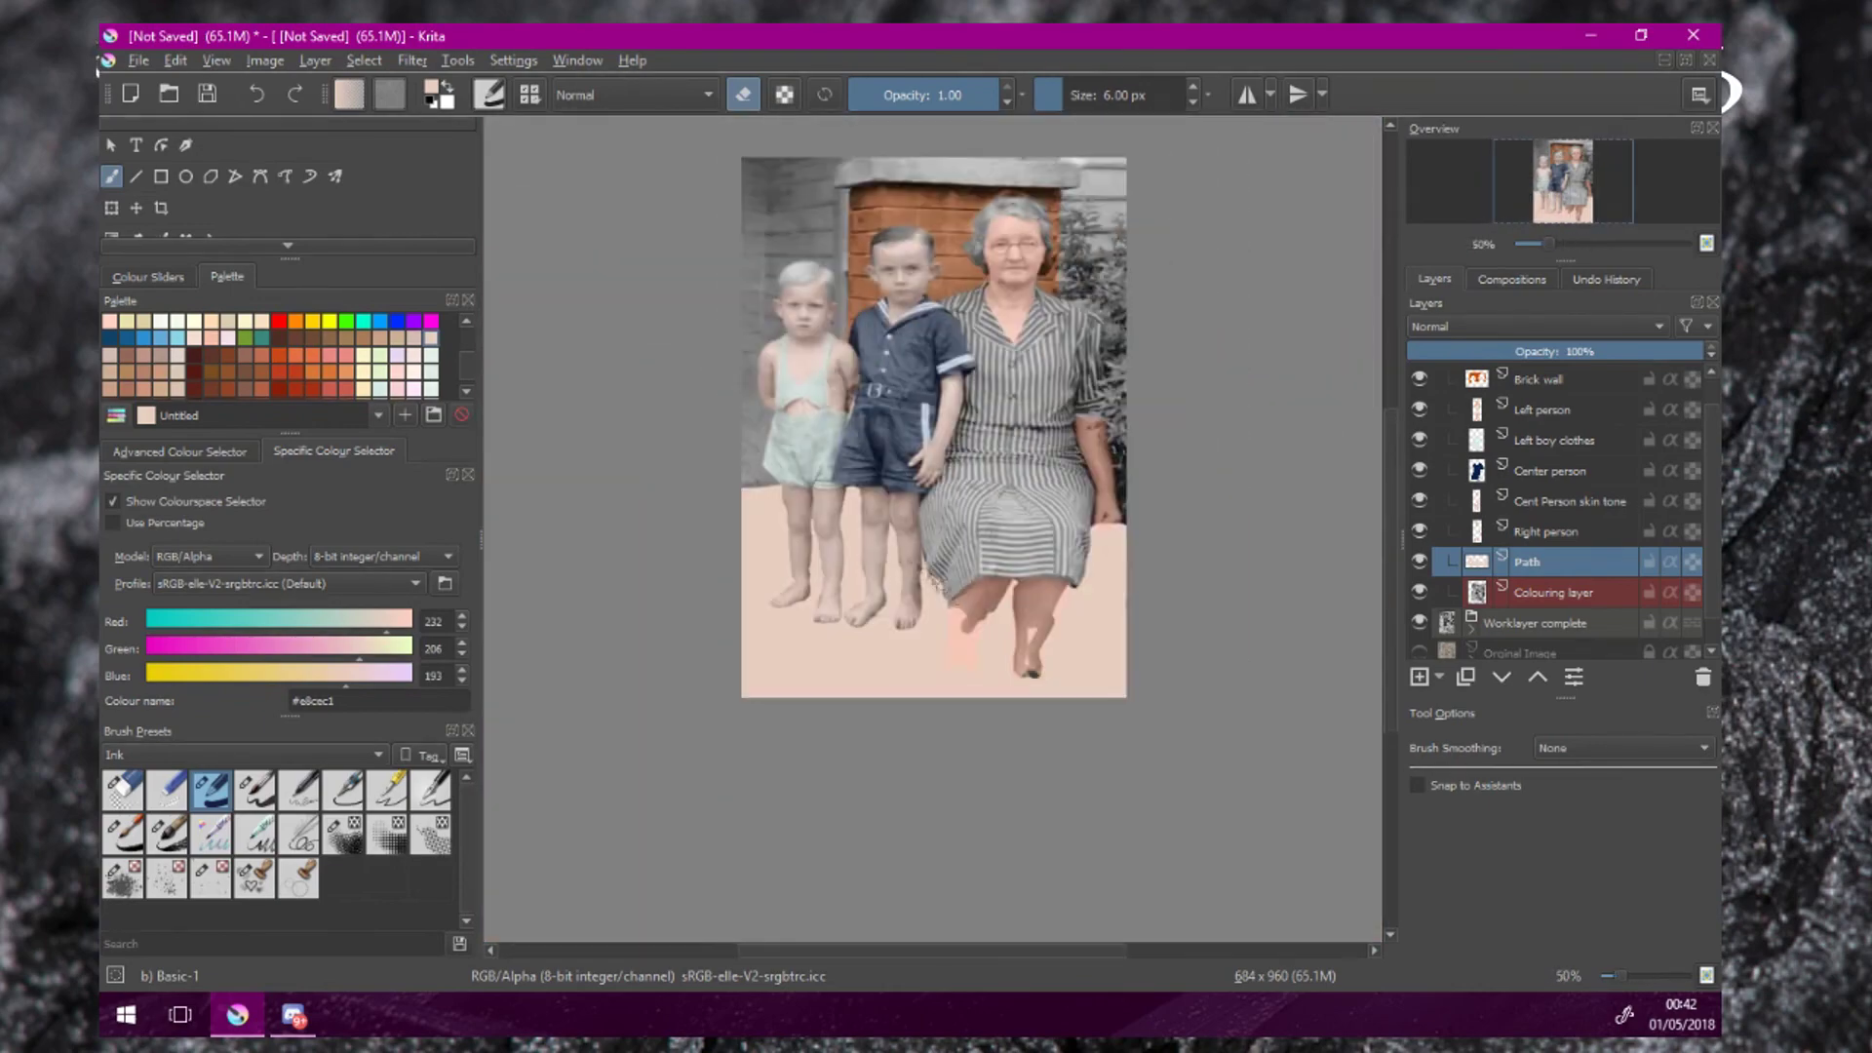
pyautogui.scroll(5, 734, 595)
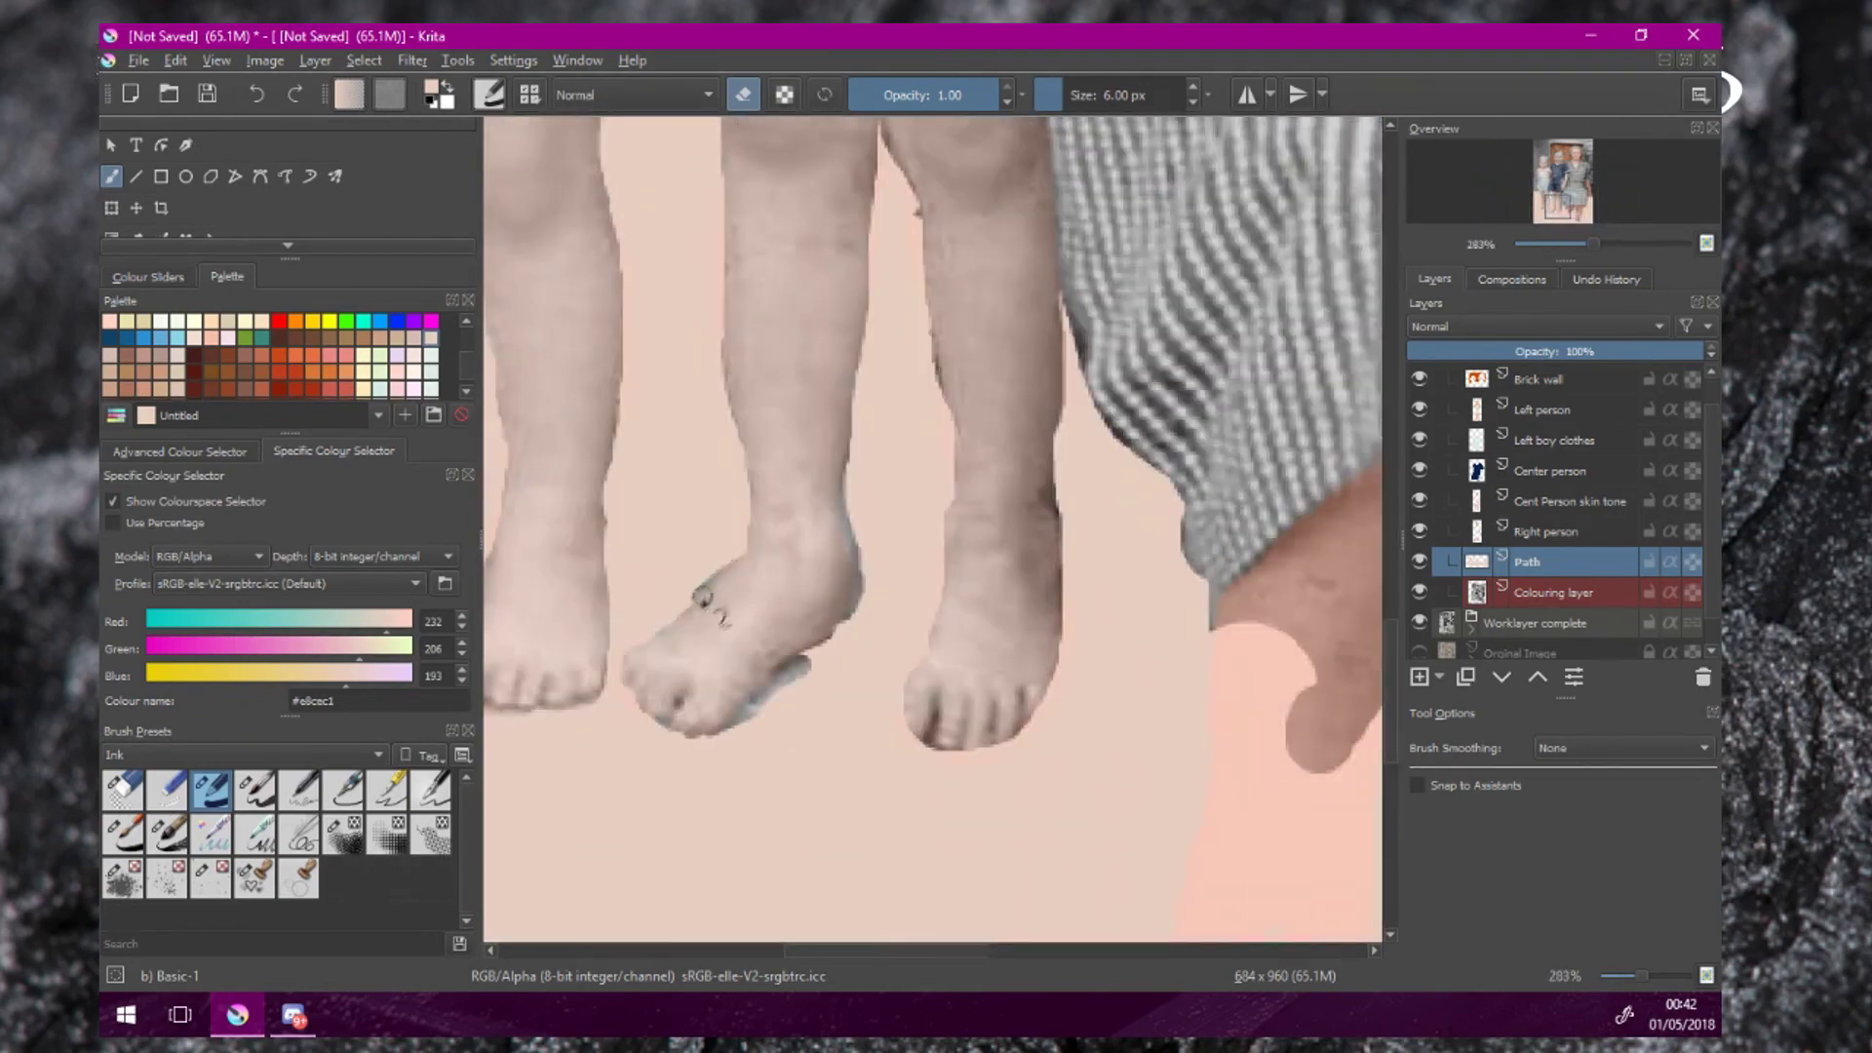
pyautogui.scroll(1, 788, 380)
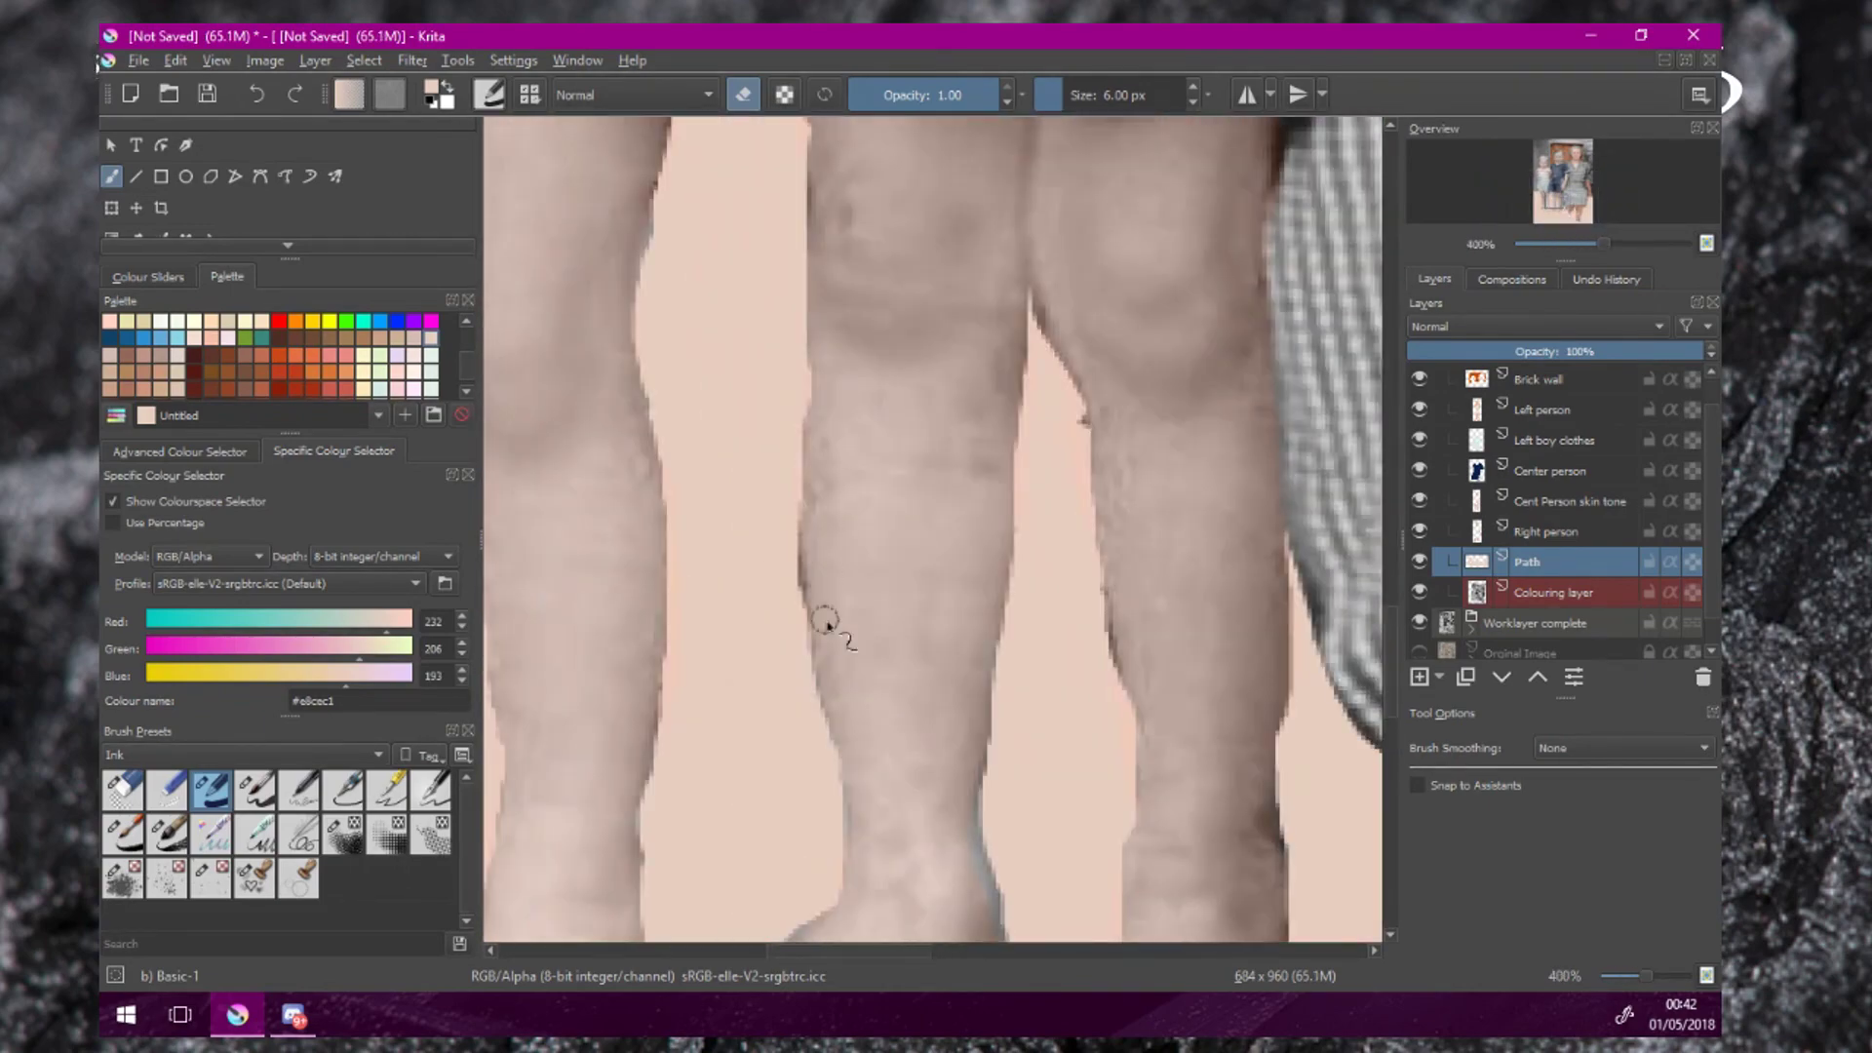
pyautogui.scroll(2, 807, 468)
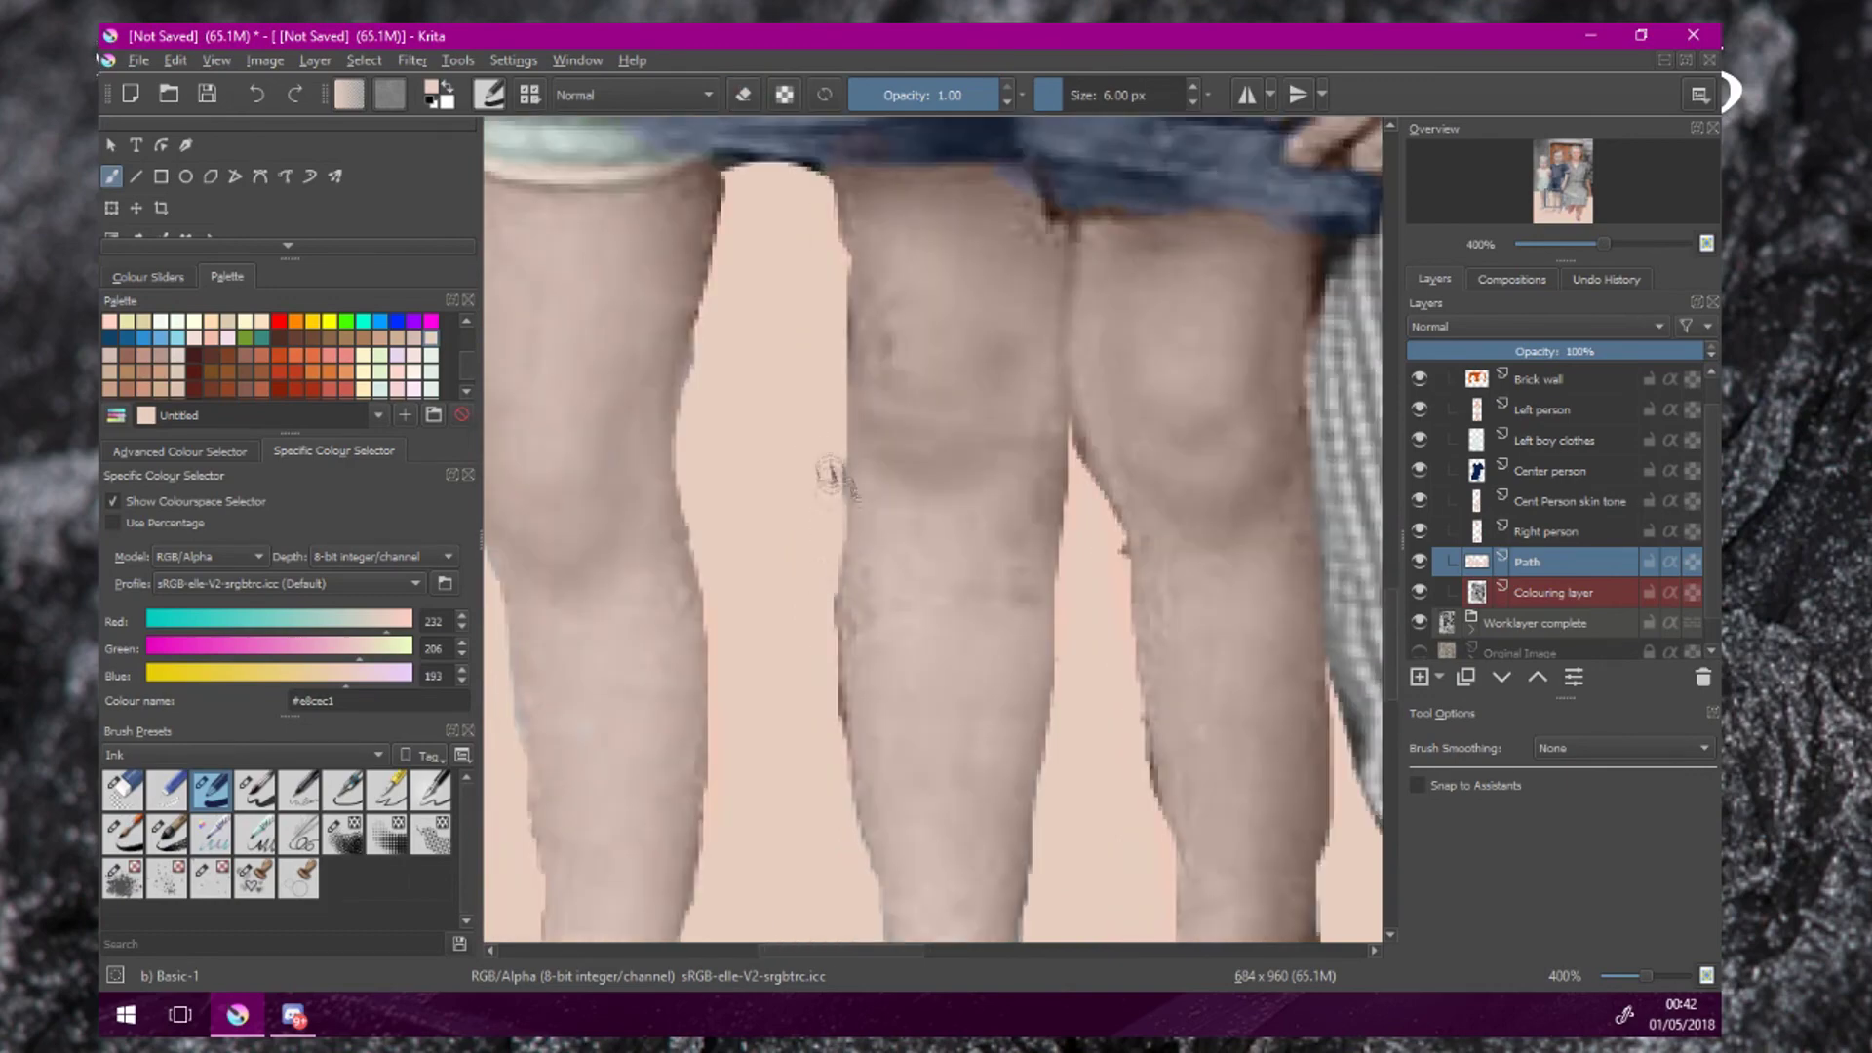
# Erase beige overspill from the instep of the left boy's turned foot and paint beige along its underside.
pyautogui.scroll(-5, 832, 366)
pyautogui.scroll(5, 727, 490)
pyautogui.press('e')
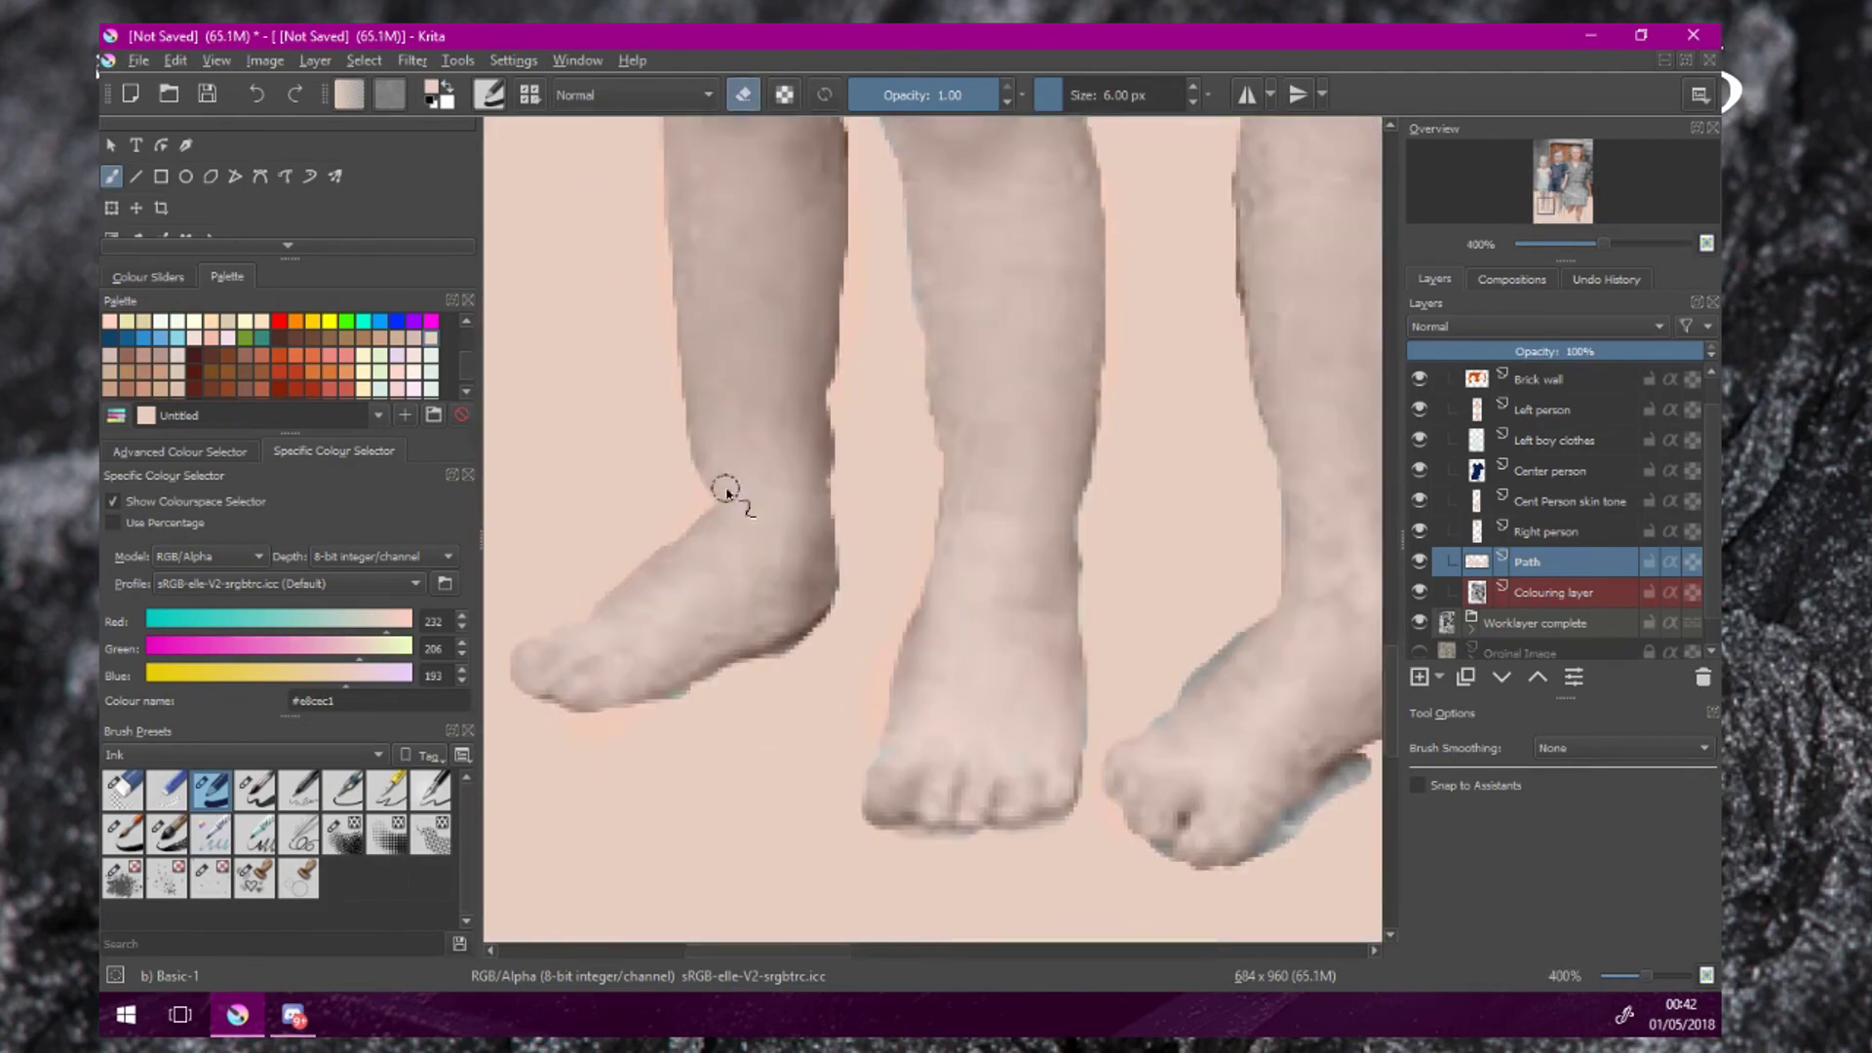
pyautogui.moveTo(714, 495); pyautogui.dragTo(557, 647)
pyautogui.press('e')
pyautogui.moveTo(694, 700); pyautogui.dragTo(738, 687)
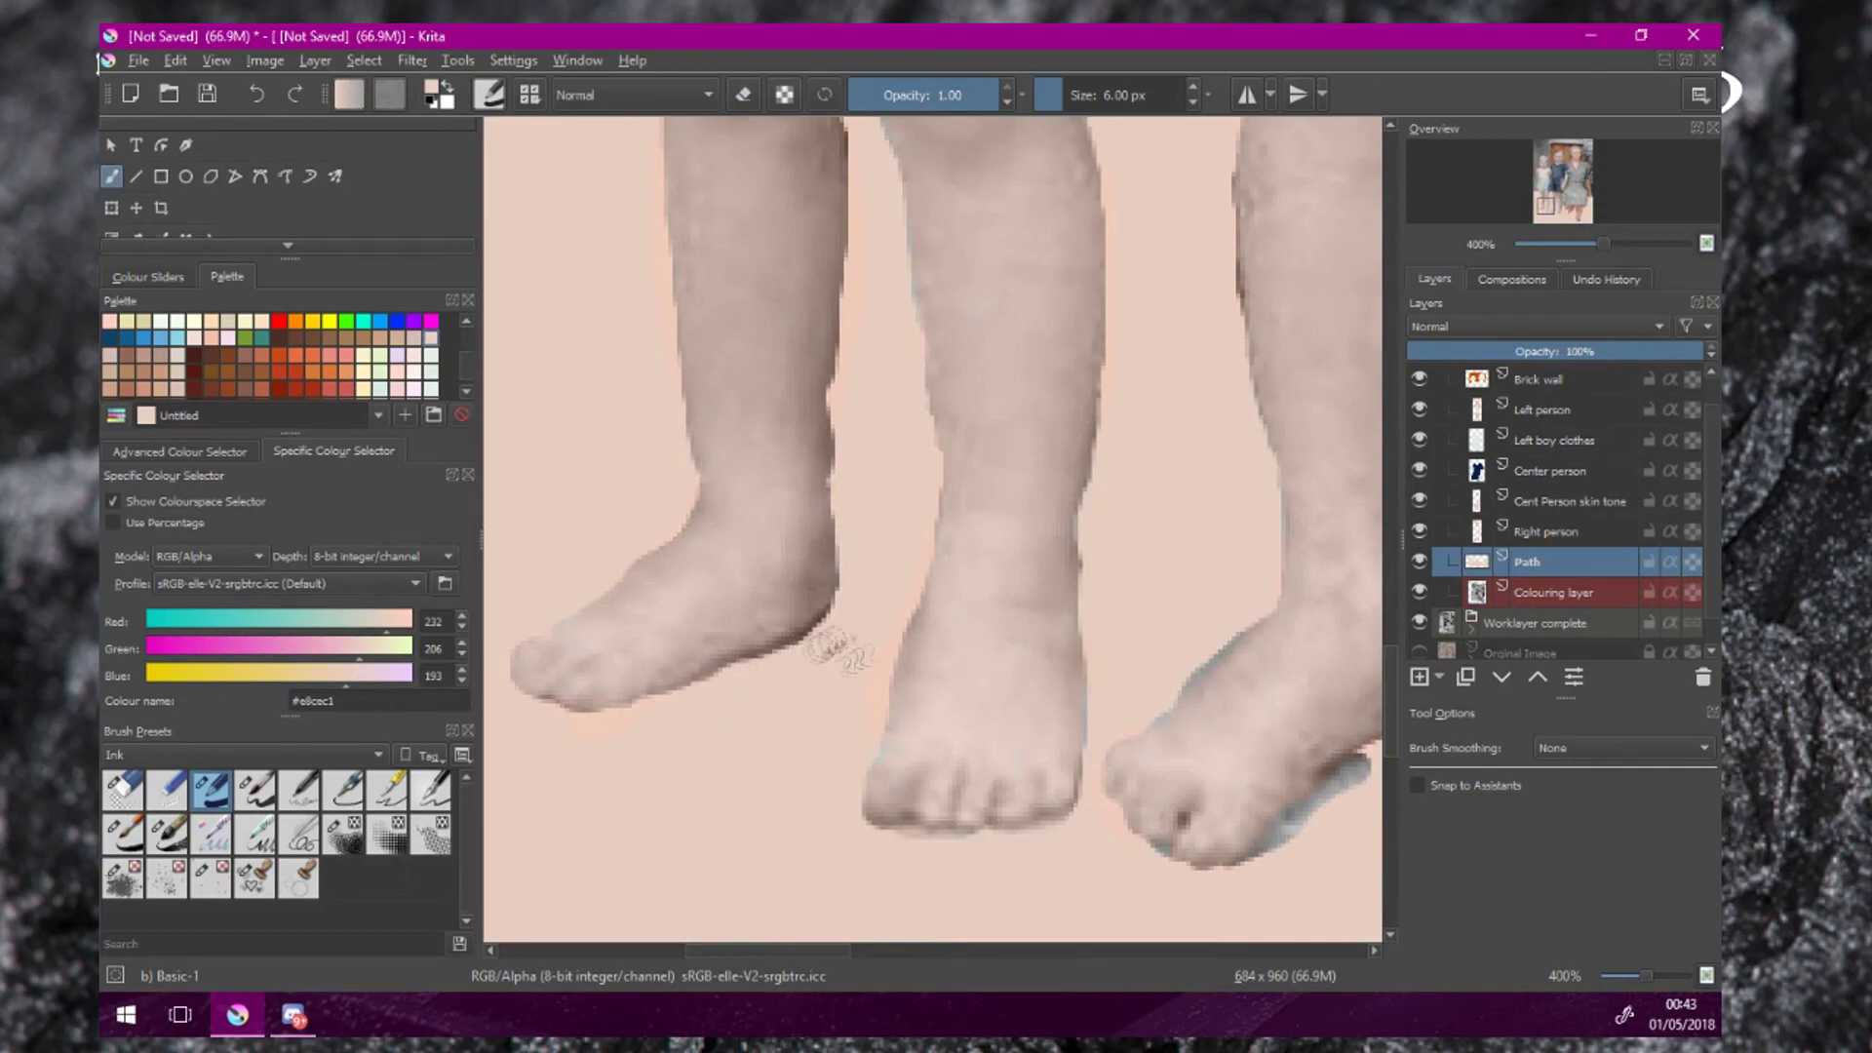
# Erase the beige covering the woman's legs and shoes with a 31.49 px eraser and lower the Path layer's opacity to 60%.
pyautogui.press('e')
pyautogui.scroll(-4, 853, 419)
pyautogui.scroll(2, 1007, 647)
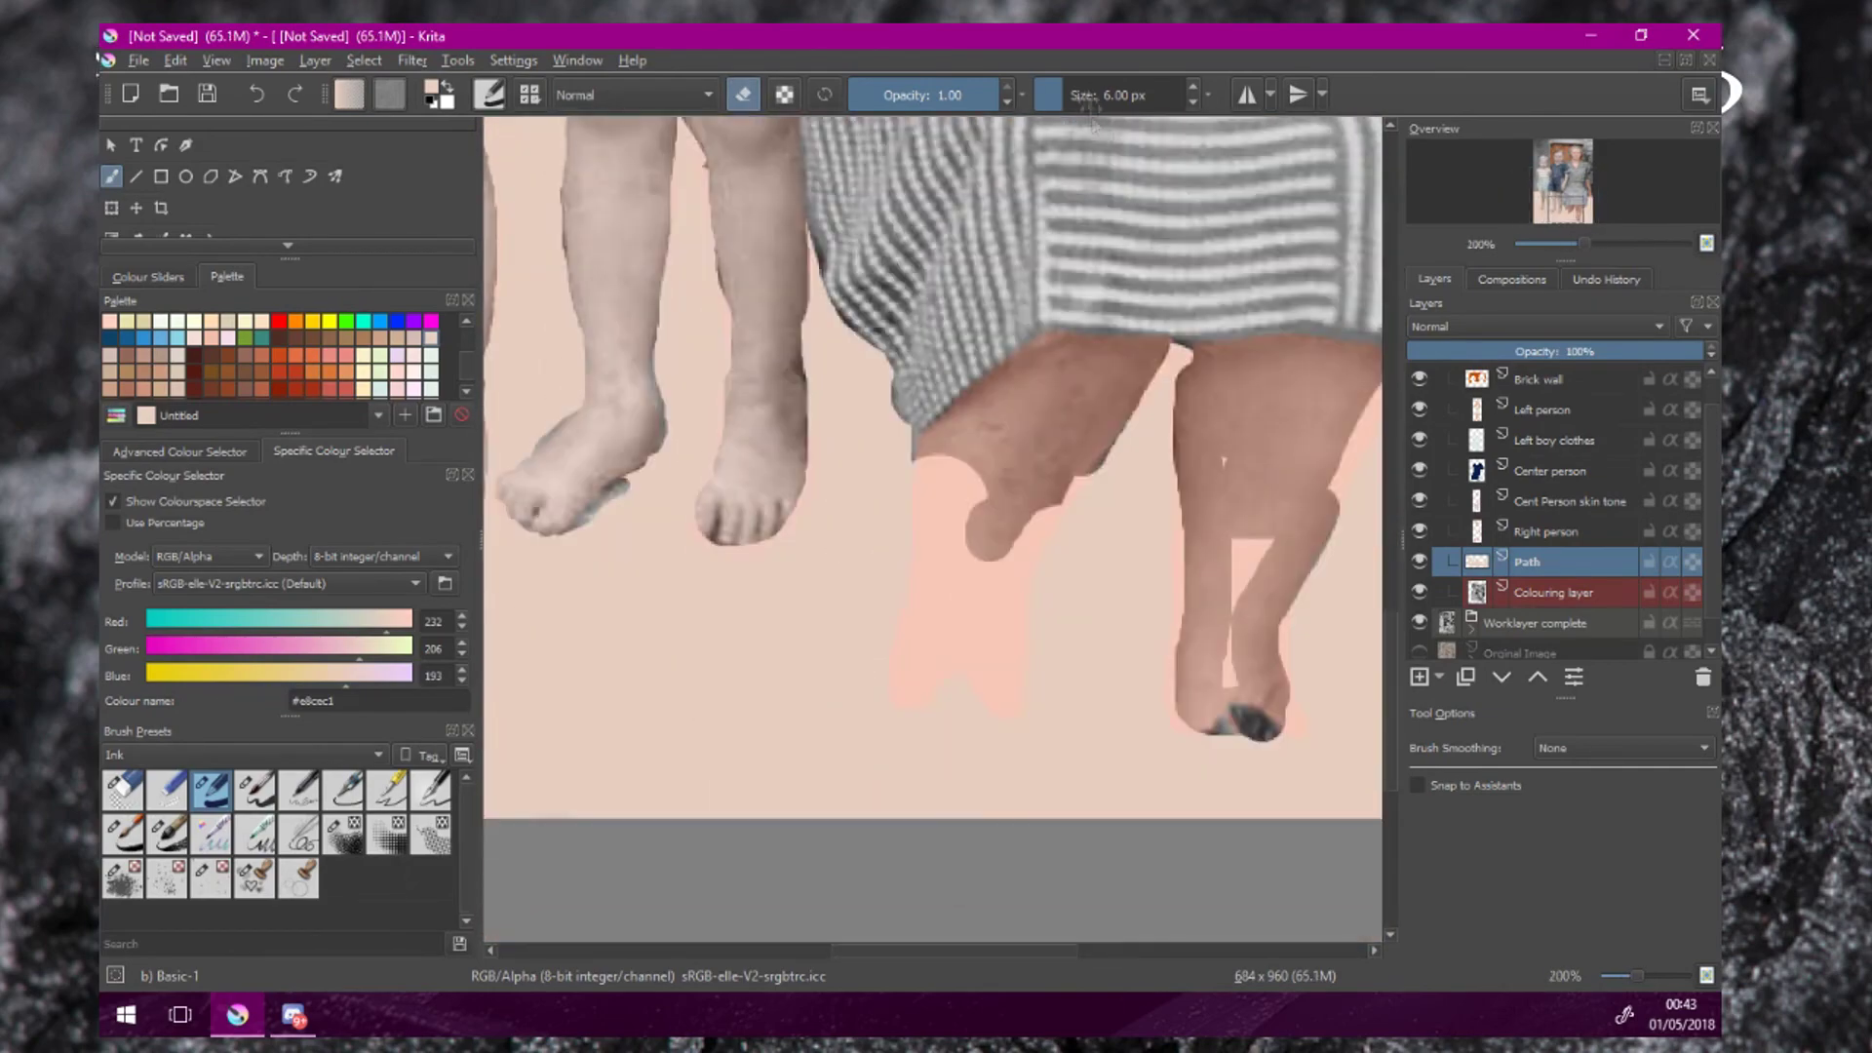
pyautogui.click(1081, 94)
pyautogui.moveTo(983, 525)
pyautogui.mouseDown()
pyautogui.moveTo(977, 475)
pyautogui.moveTo(1024, 455)
pyautogui.moveTo(980, 620)
pyautogui.mouseUp()
pyautogui.moveTo(1231, 488)
pyautogui.mouseDown()
pyautogui.moveTo(1246, 557)
pyautogui.moveTo(1328, 450)
pyautogui.mouseUp()
pyautogui.moveTo(1225, 382); pyautogui.dragTo(1100, 429)
pyautogui.moveTo(1219, 415)
pyautogui.mouseDown()
pyautogui.moveTo(1232, 452)
pyautogui.moveTo(1178, 534)
pyautogui.moveTo(1110, 443)
pyautogui.mouseUp()
pyautogui.moveTo(1067, 556)
pyautogui.mouseDown()
pyautogui.moveTo(1048, 711)
pyautogui.moveTo(1131, 683)
pyautogui.moveTo(1058, 704)
pyautogui.moveTo(1037, 623)
pyautogui.moveTo(1052, 478)
pyautogui.mouseUp()
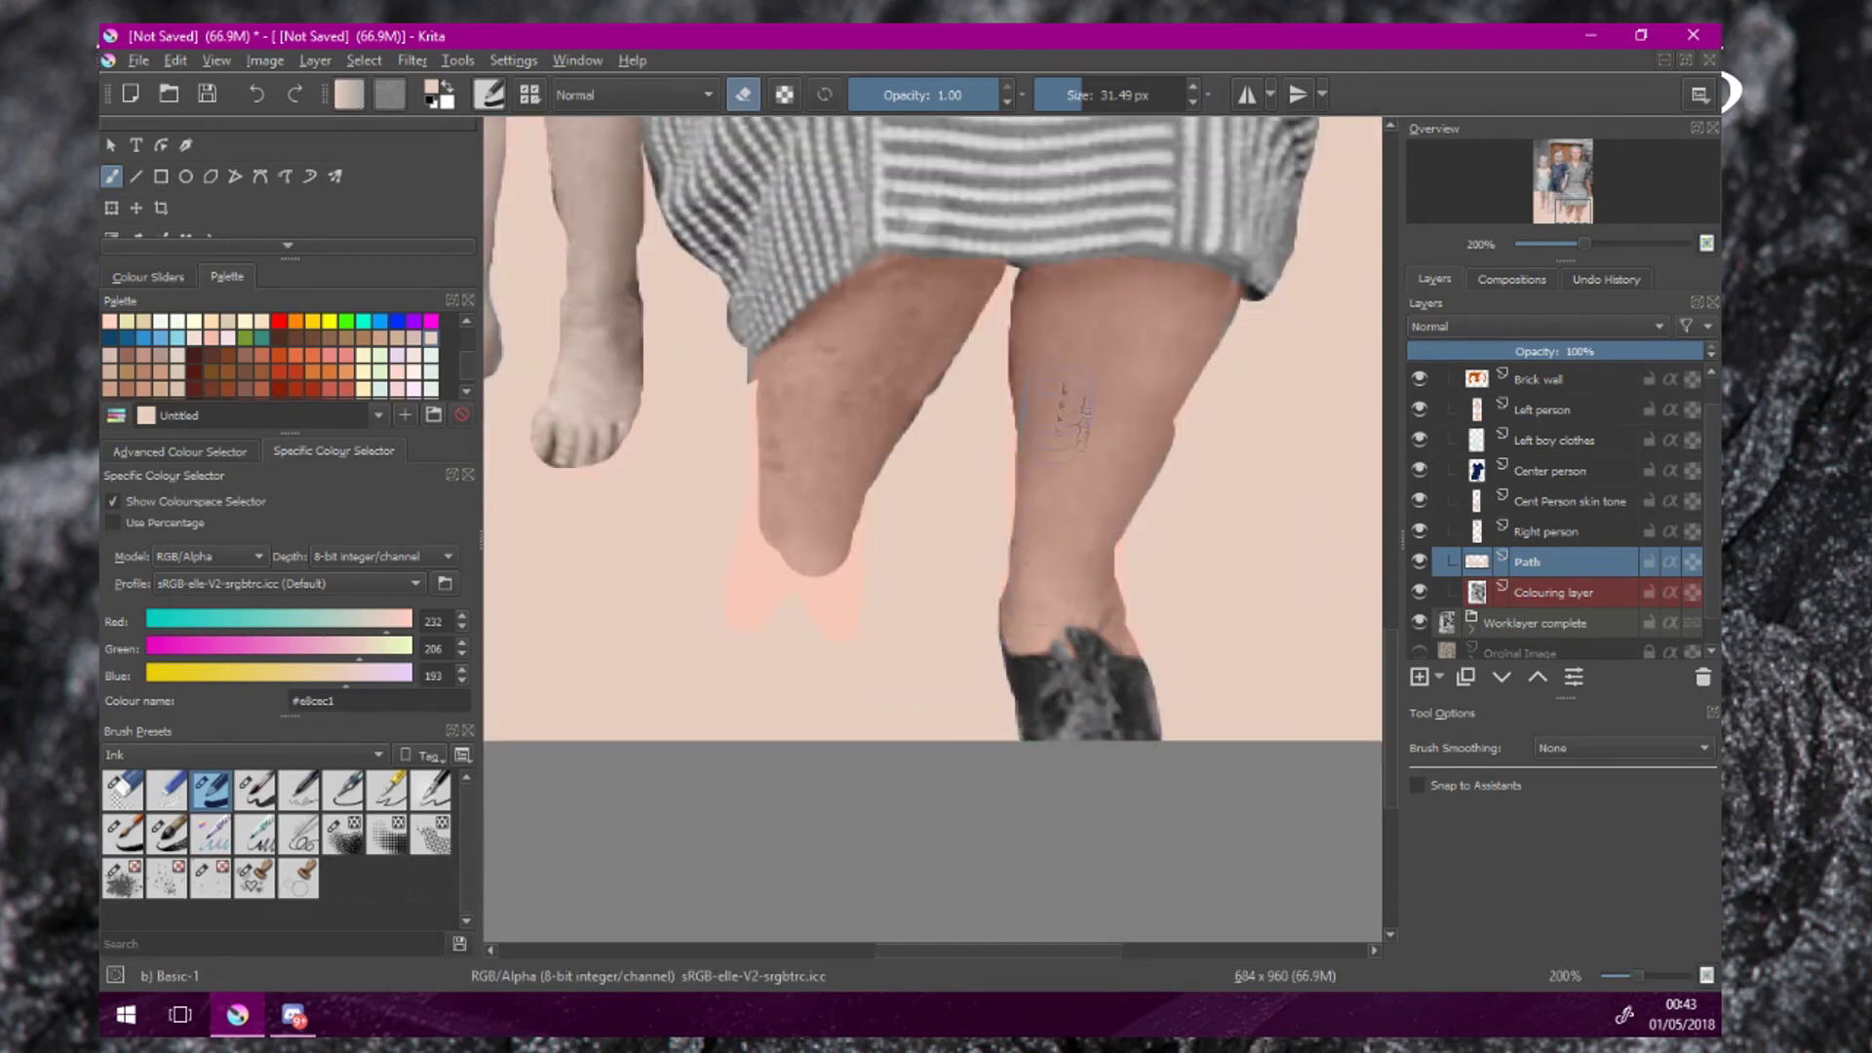
pyautogui.moveTo(827, 551)
pyautogui.mouseDown()
pyautogui.moveTo(794, 686)
pyautogui.moveTo(777, 572)
pyautogui.mouseUp()
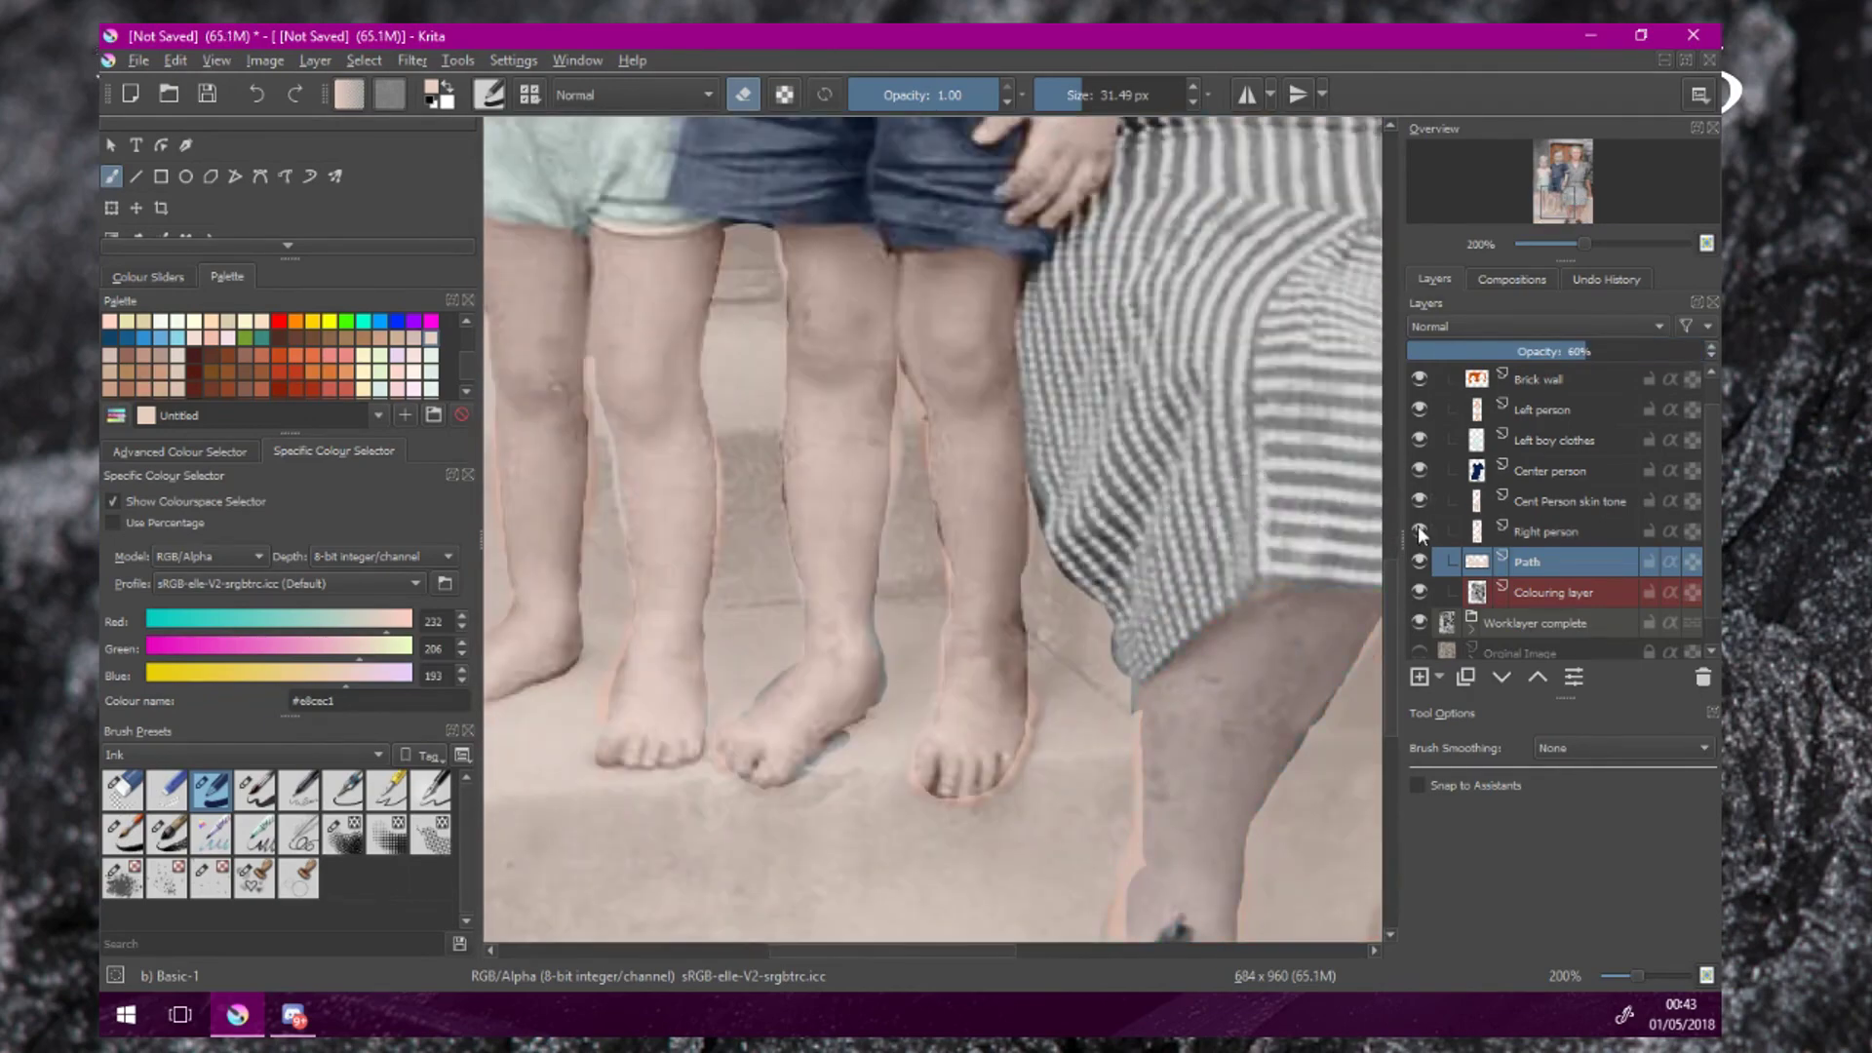
# Erase leftover beige on the woman's front lower leg and undo the stray erase stroke across the path.
pyautogui.scroll(-3, 1217, 473)
pyautogui.moveTo(1197, 516)
pyautogui.mouseDown()
pyautogui.moveTo(1131, 839)
pyautogui.moveTo(1228, 809)
pyautogui.moveTo(1229, 675)
pyautogui.moveTo(1233, 702)
pyautogui.mouseUp()
pyautogui.moveTo(866, 727); pyautogui.dragTo(1214, 477)
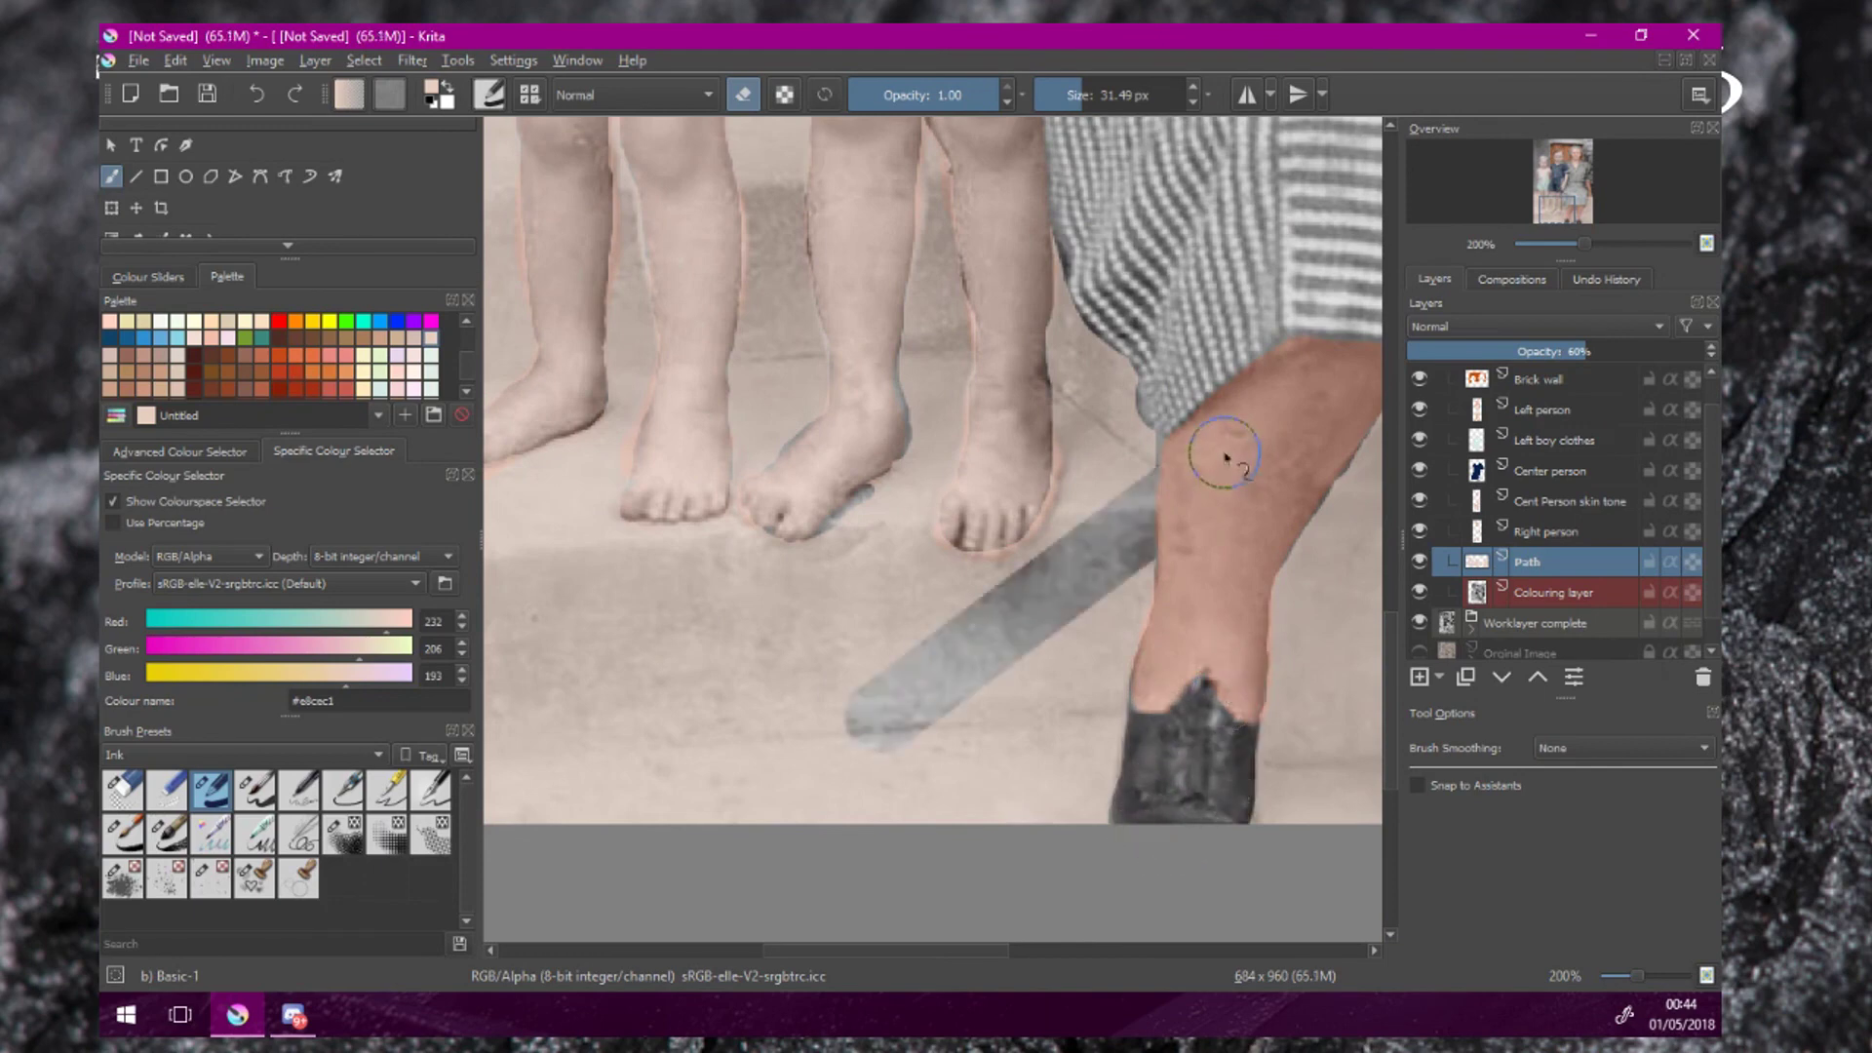
pyautogui.hotkey('ctrl', 'z')
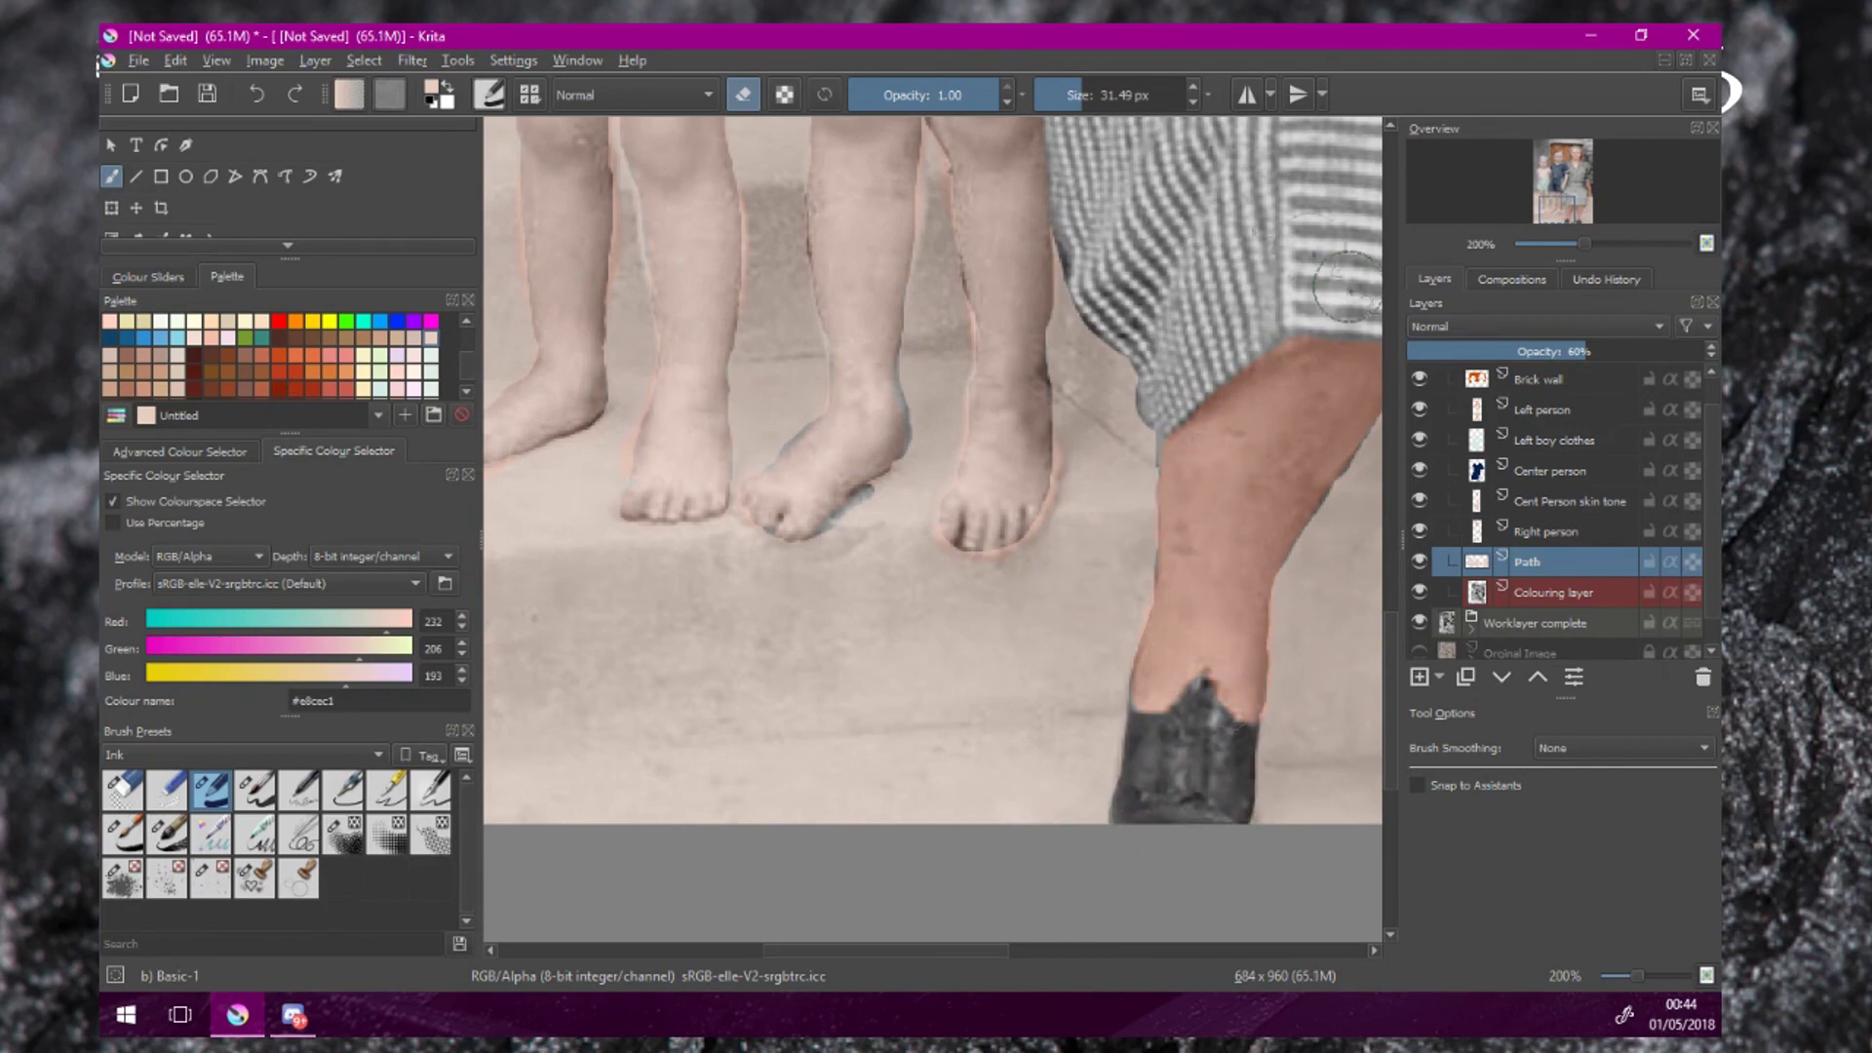
# Fill the uncoloured patch beneath the centre boy's turned foot with beige using a 13 px brush.
pyautogui.scroll(1, 1062, 568)
pyautogui.press('[')
pyautogui.press('[')
pyautogui.press('[')
pyautogui.press('[')
pyautogui.press('[')
pyautogui.press('[')
pyautogui.press('[')
pyautogui.press('[')
pyautogui.press('[')
pyautogui.press('[')
pyautogui.press('[')
pyautogui.press('e')
pyautogui.moveTo(944, 638)
pyautogui.mouseDown()
pyautogui.moveTo(925, 669)
pyautogui.moveTo(949, 648)
pyautogui.mouseUp()
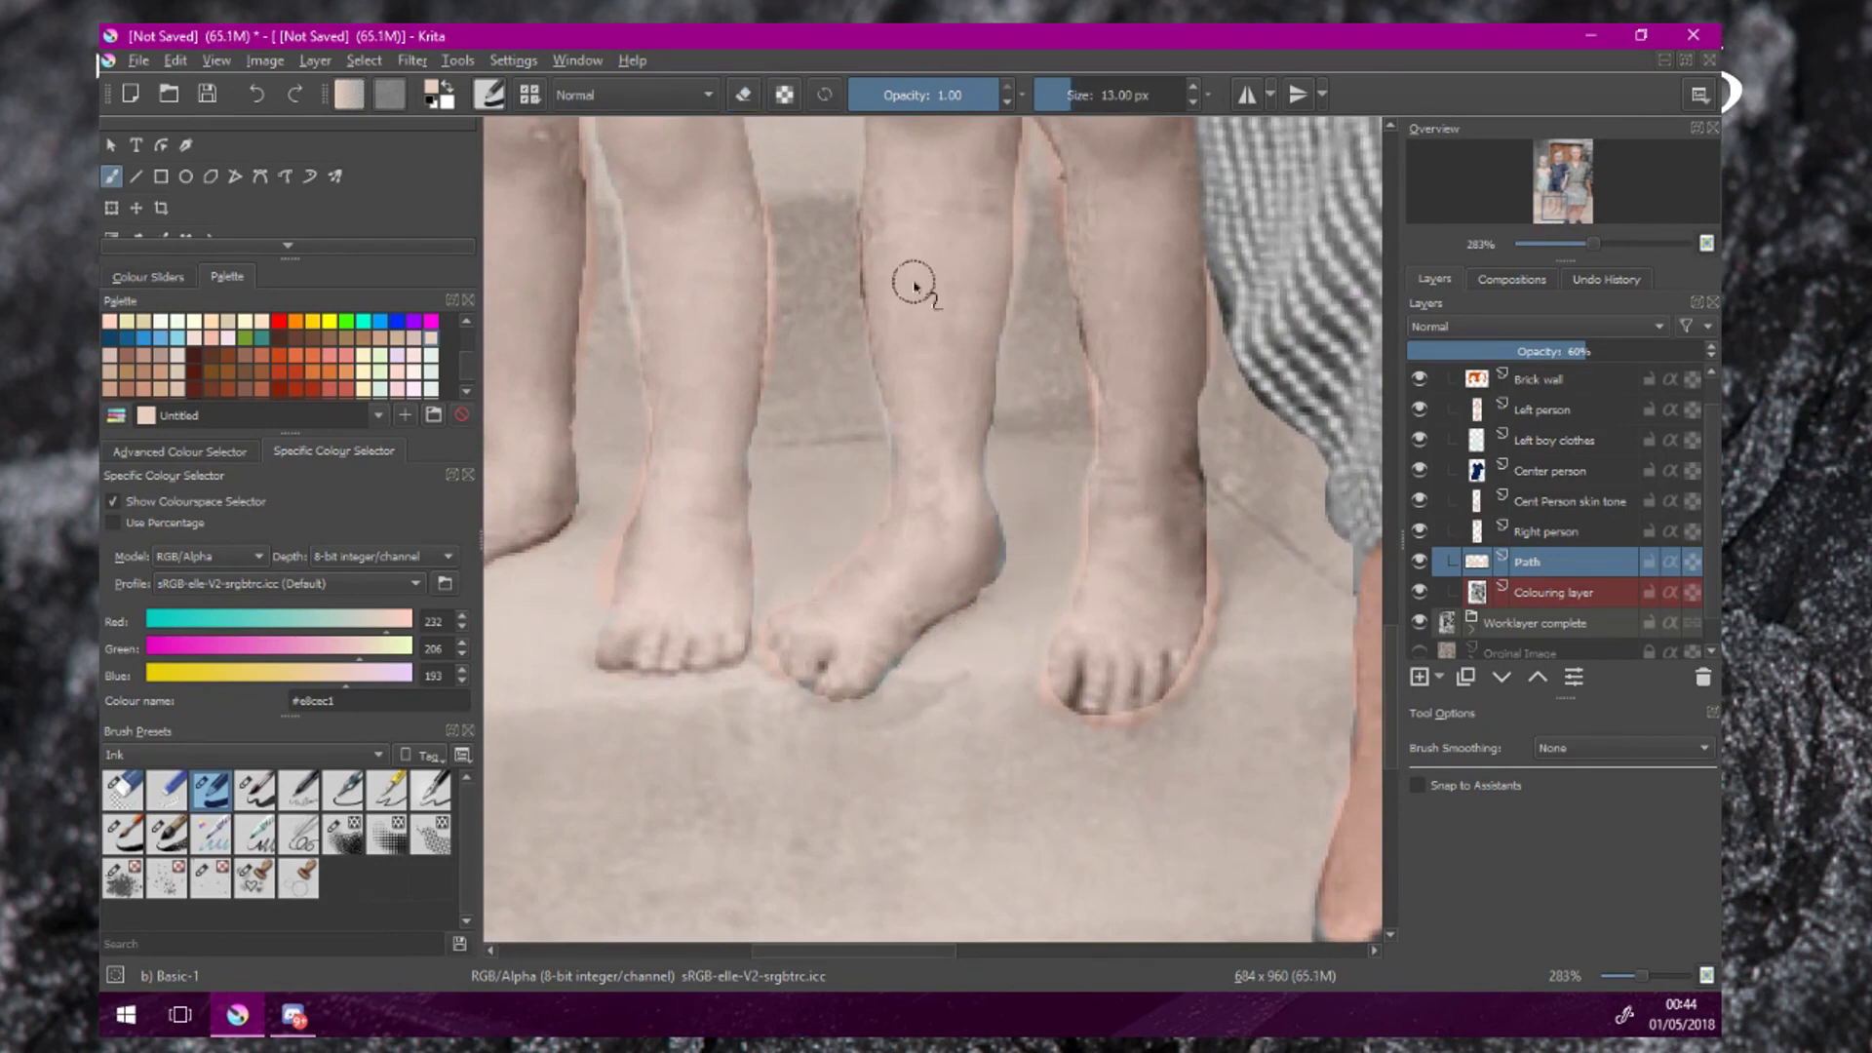
# Examine the colour edges around the boys' and the woman's legs for gaps and overspill.
pyautogui.scroll(-1, 914, 284)
pyautogui.moveTo(914, 284); pyautogui.dragTo(816, 389)
pyautogui.scroll(-1, 1091, 556)
pyautogui.scroll(1, 1092, 560)
pyautogui.moveTo(1092, 560); pyautogui.dragTo(1016, 427)
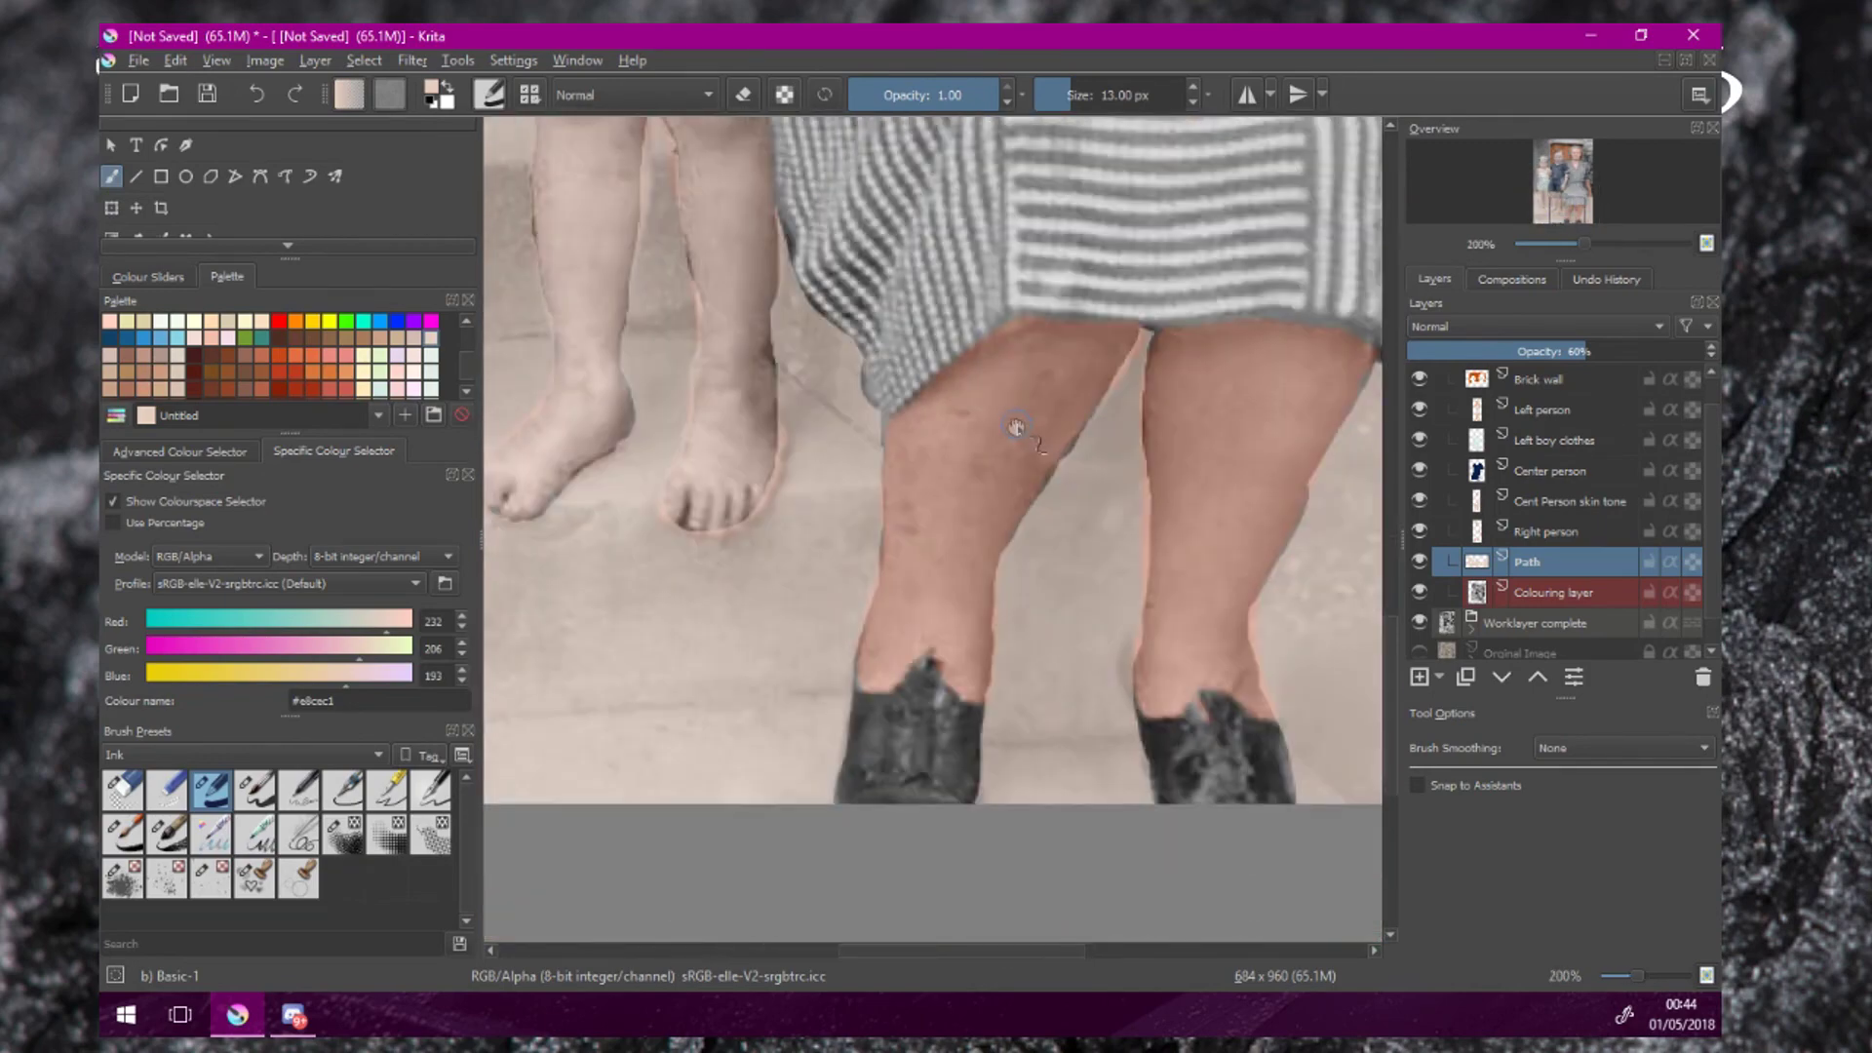
pyautogui.scroll(-2, 858, 390)
pyautogui.scroll(4, 717, 381)
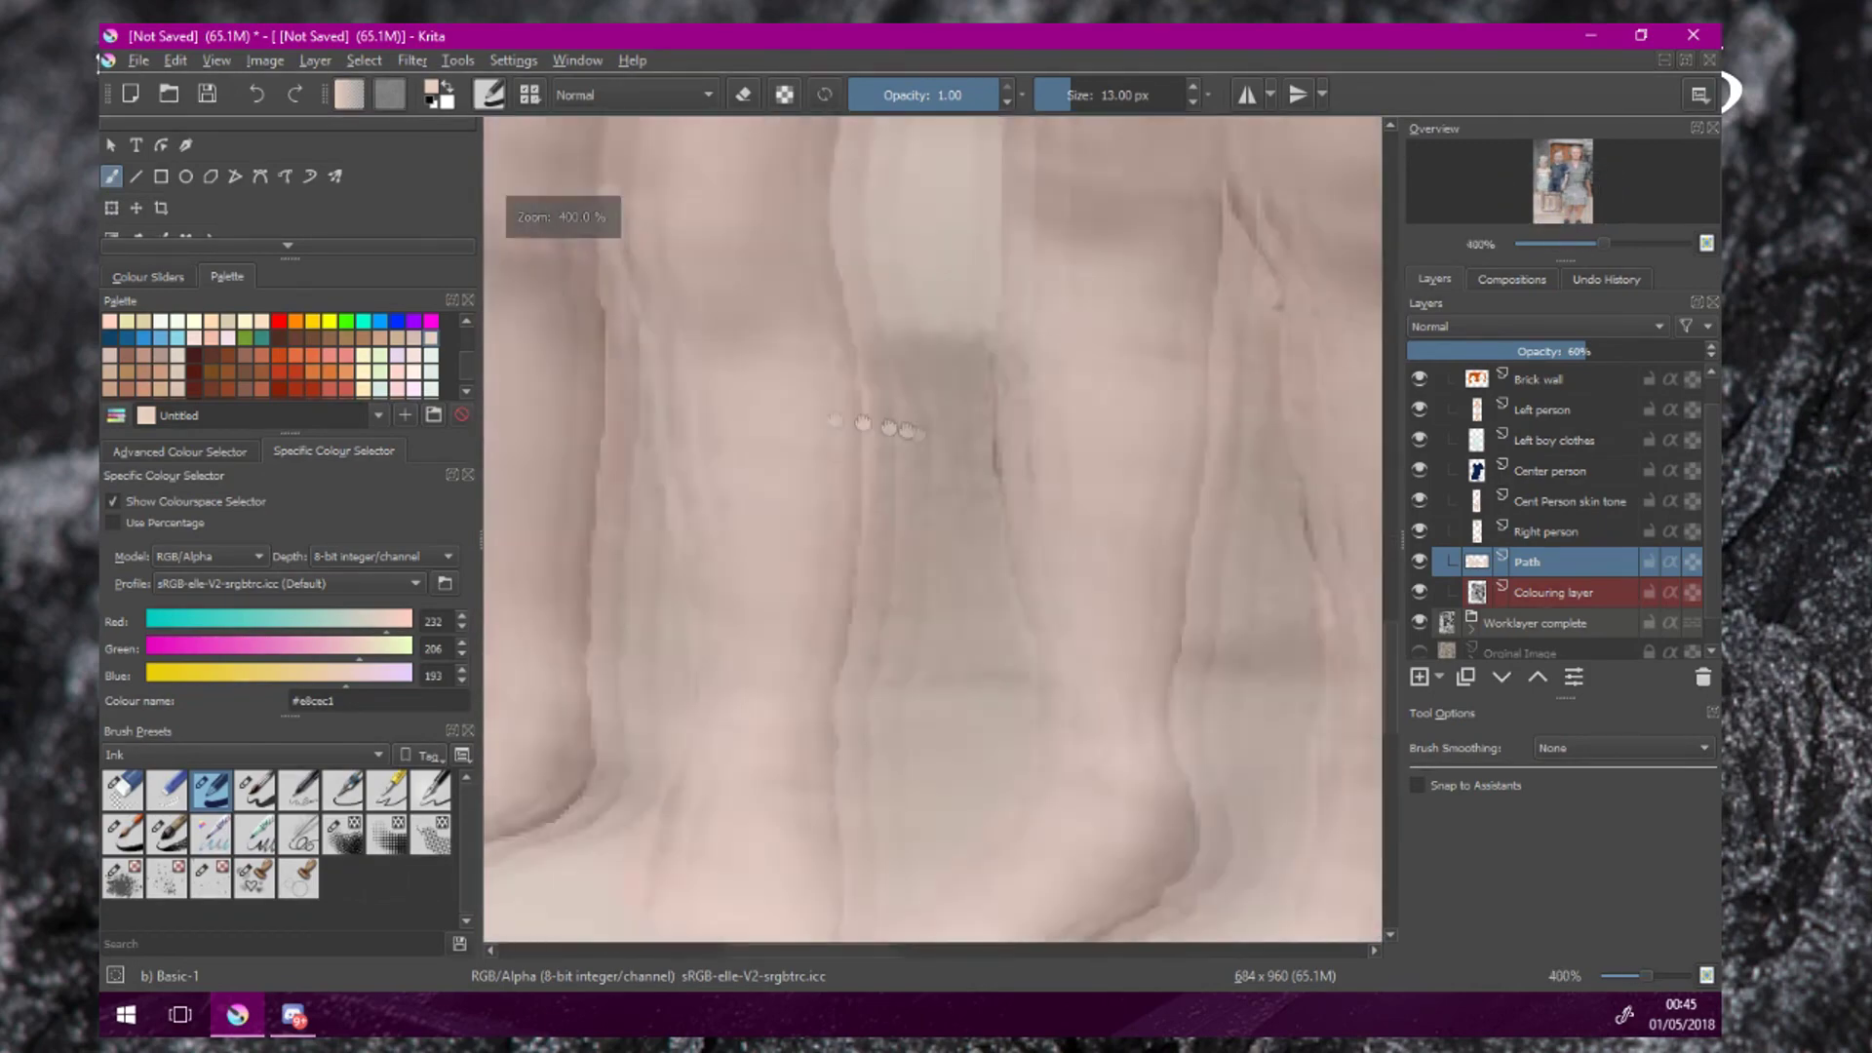
pyautogui.moveTo(844, 408); pyautogui.dragTo(985, 441)
# Set the Left person layer's opacity to 100% and check the skin colour edges along the left boy's legs.
pyautogui.click(1546, 410)
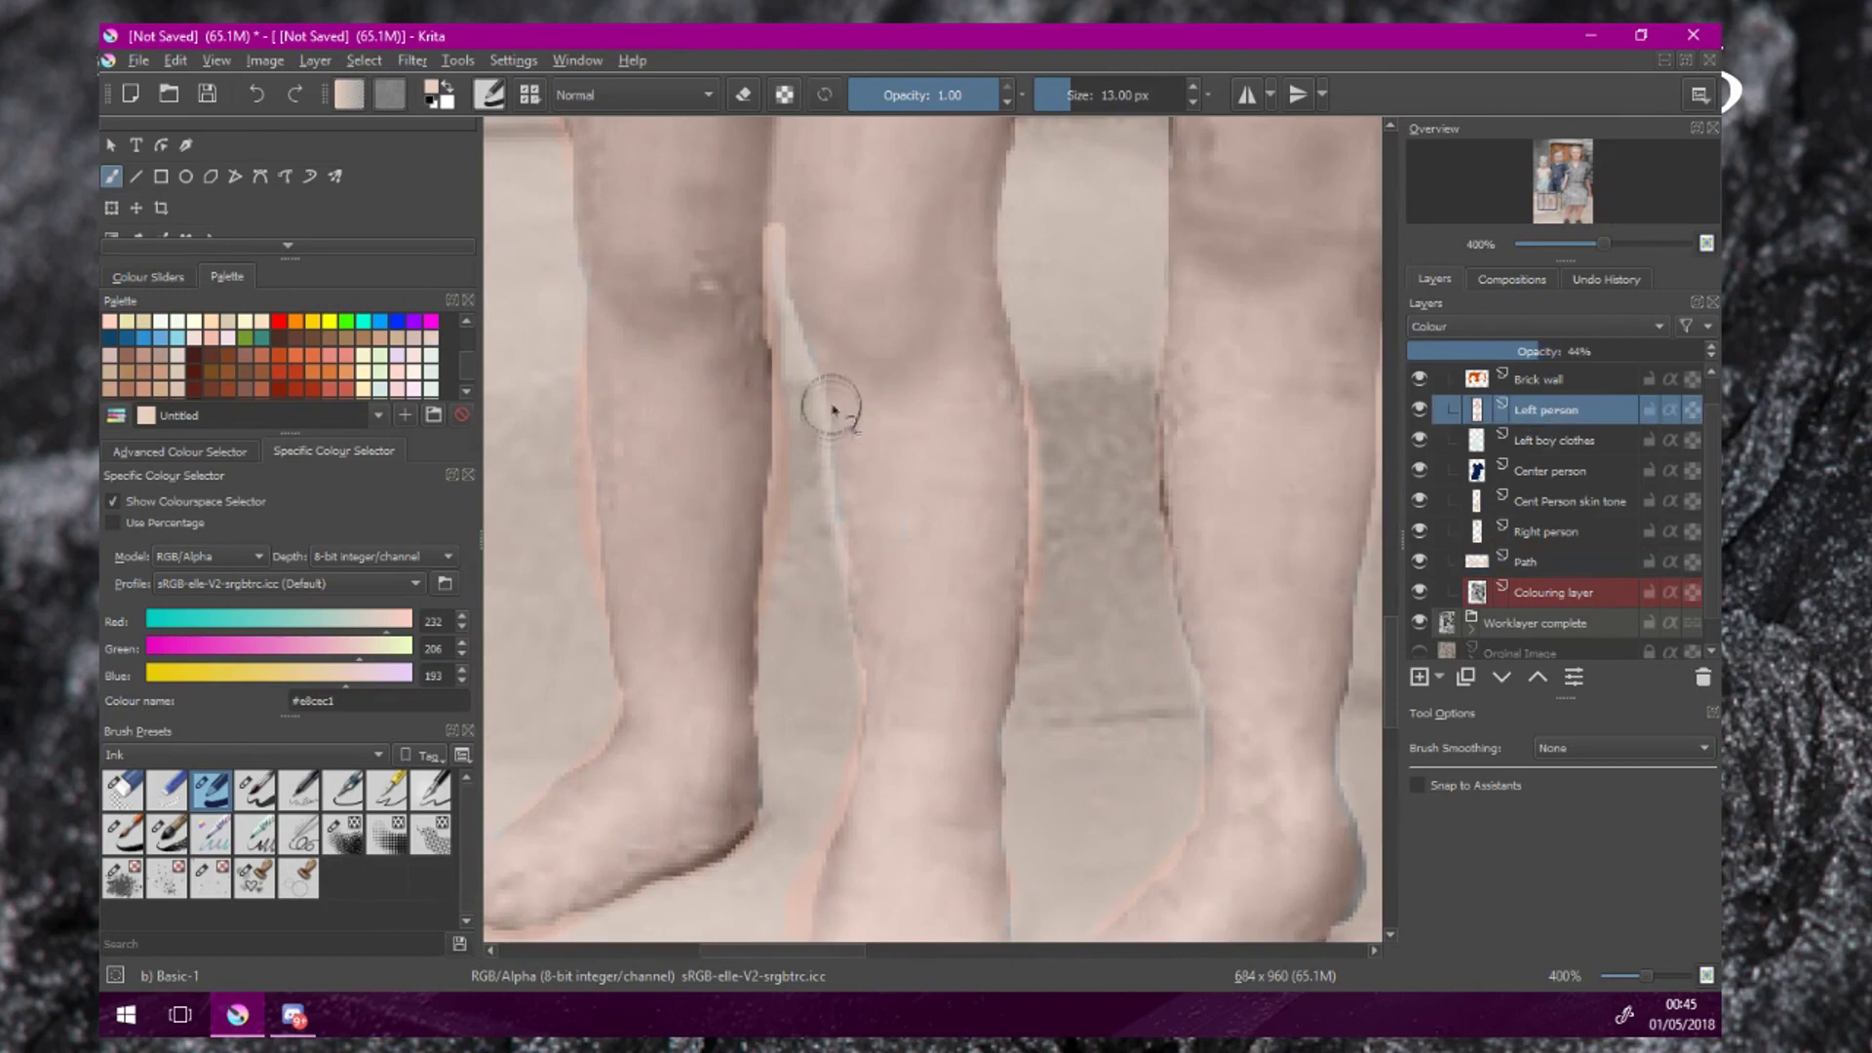
pyautogui.scroll(1, 1297, 395)
pyautogui.moveTo(1609, 352); pyautogui.dragTo(1713, 352)
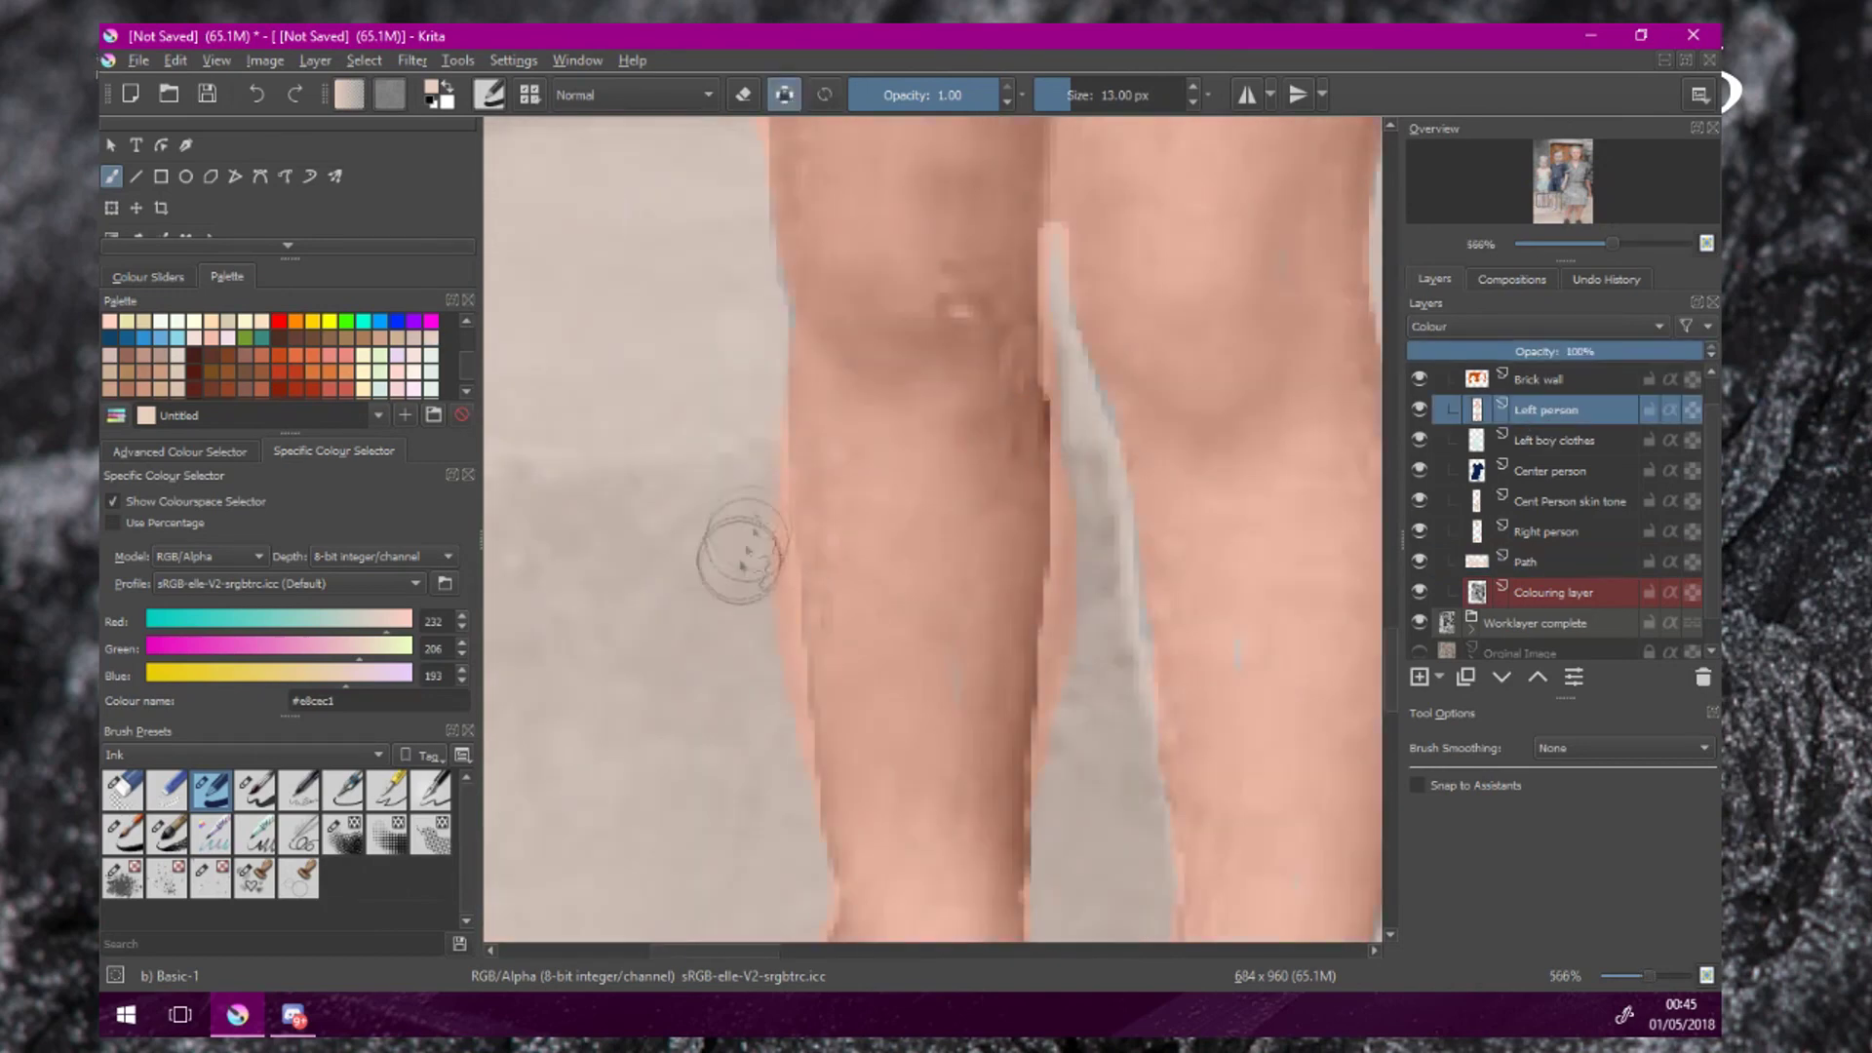
pyautogui.moveTo(746, 474); pyautogui.dragTo(769, 757)
pyautogui.scroll(-3, 733, 410)
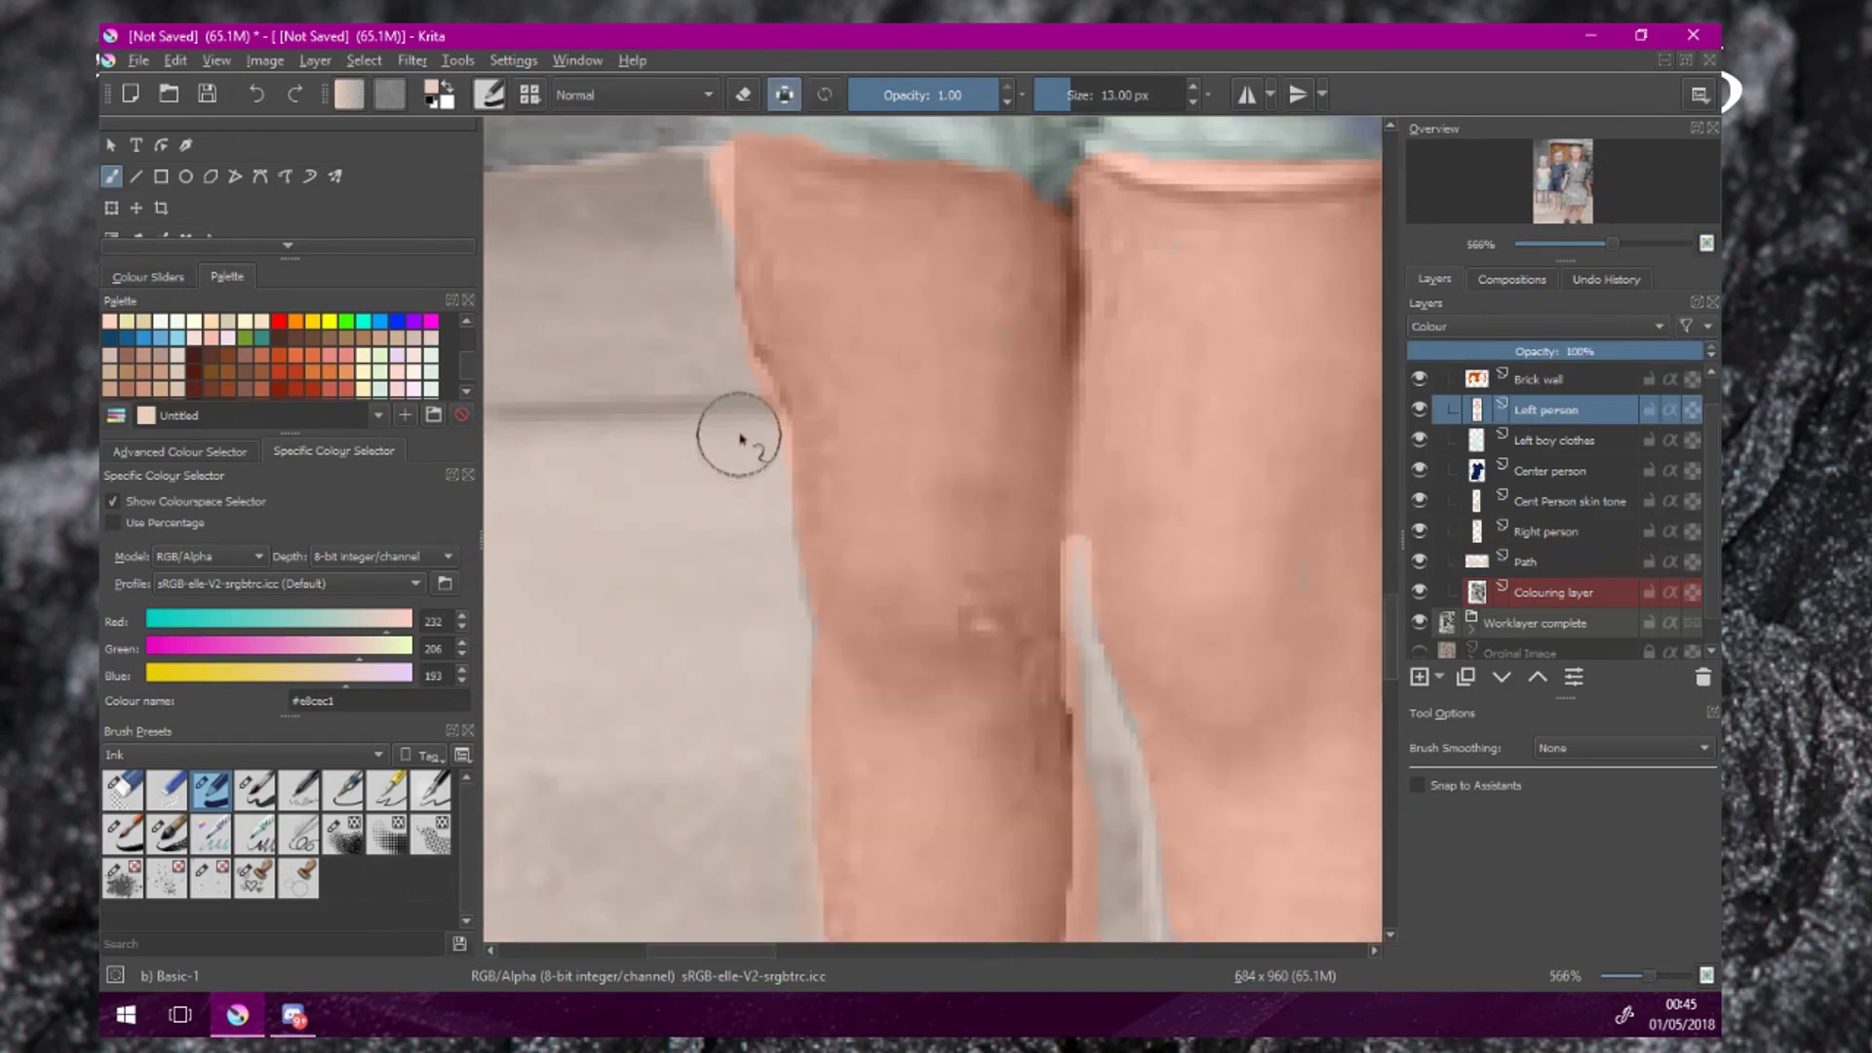
pyautogui.scroll(-1, 917, 478)
pyautogui.scroll(4, 955, 491)
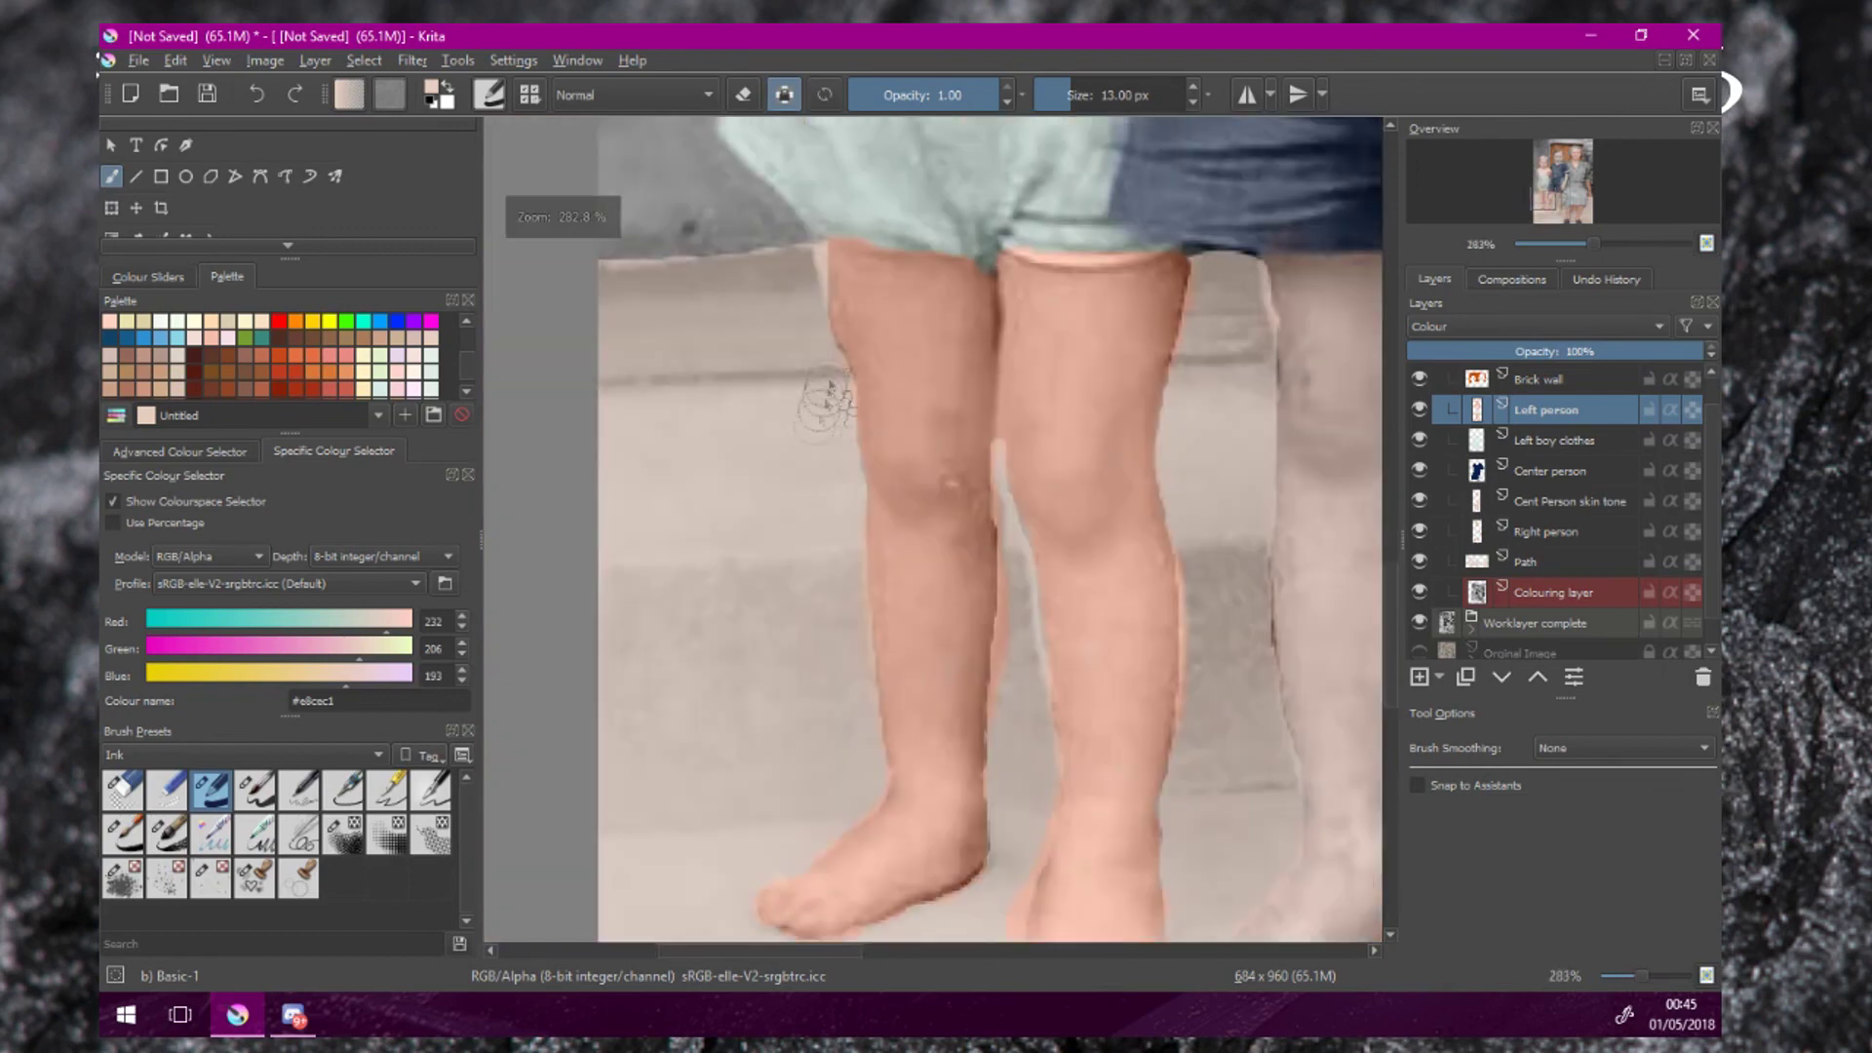
pyautogui.scroll(-2, 273, 356)
# Sample the left boy's skin colour and paint over the grey patch at the top of his outer thigh.
pyautogui.click(180, 451)
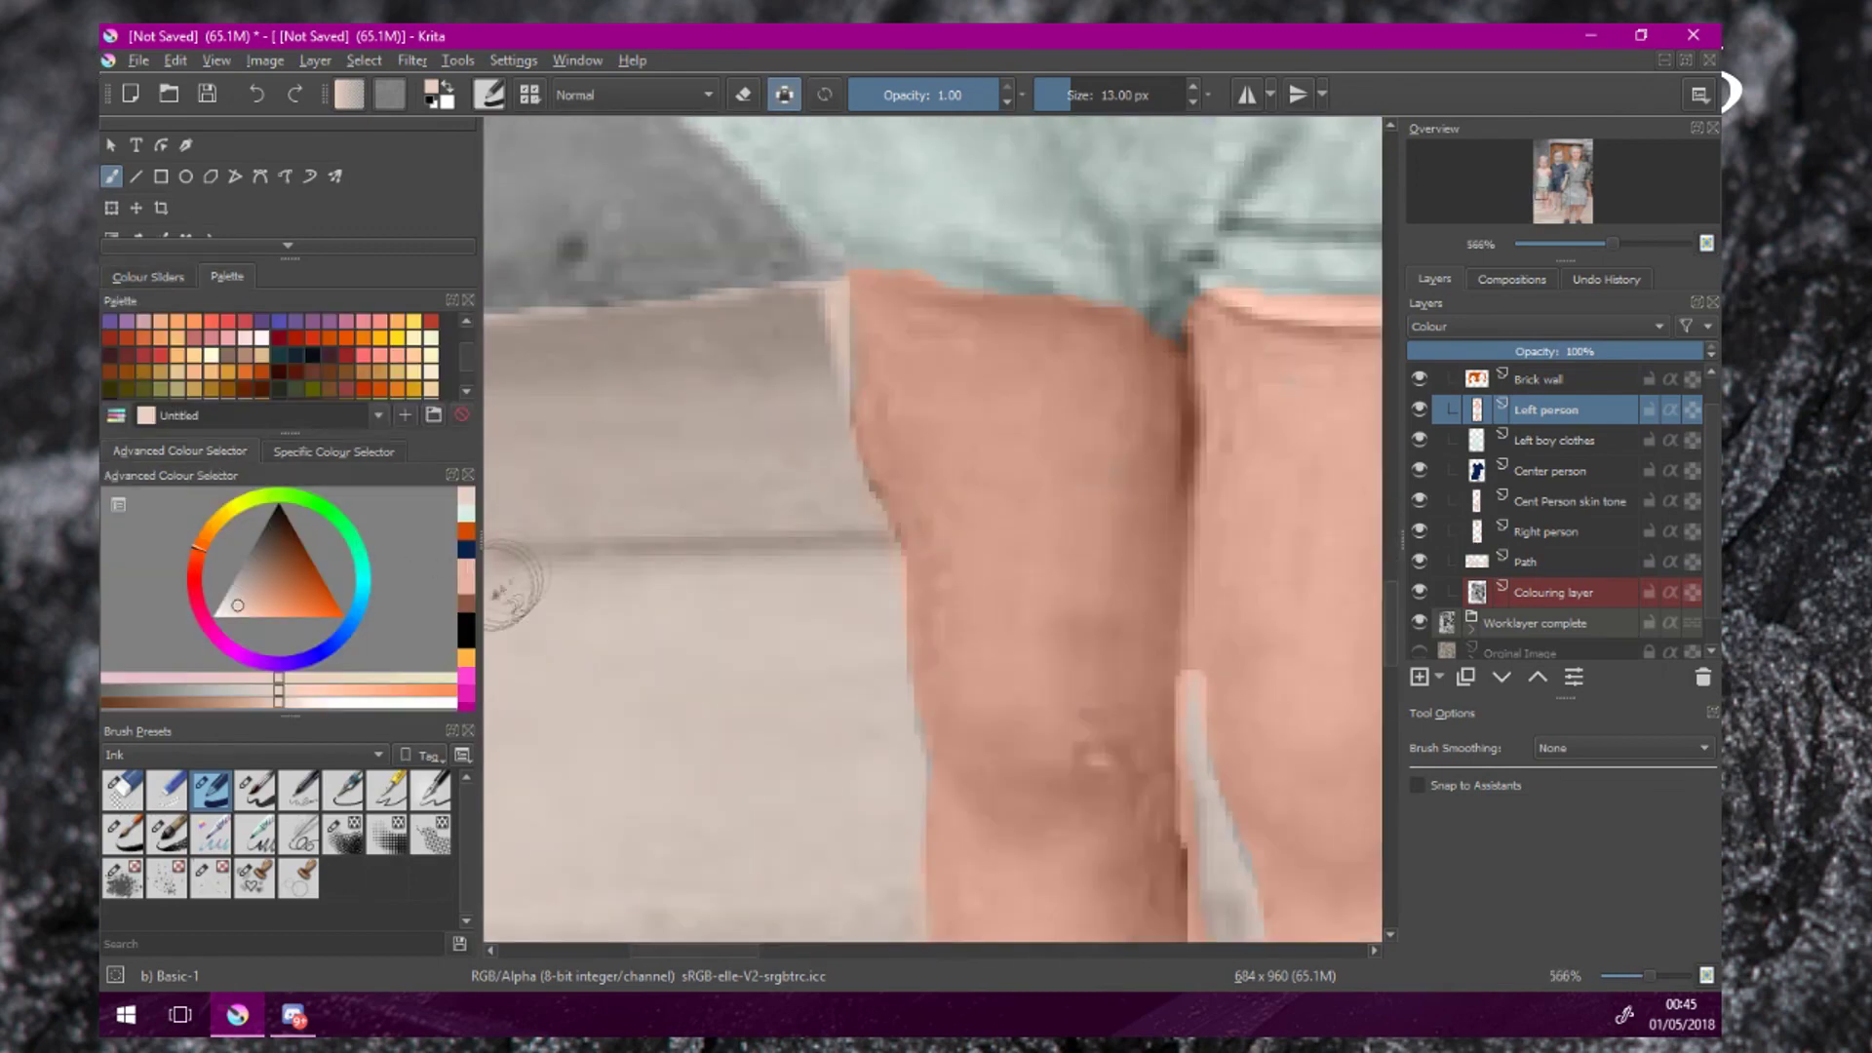
pyautogui.press('e')
pyautogui.moveTo(882, 336); pyautogui.dragTo(884, 316)
pyautogui.press('e')
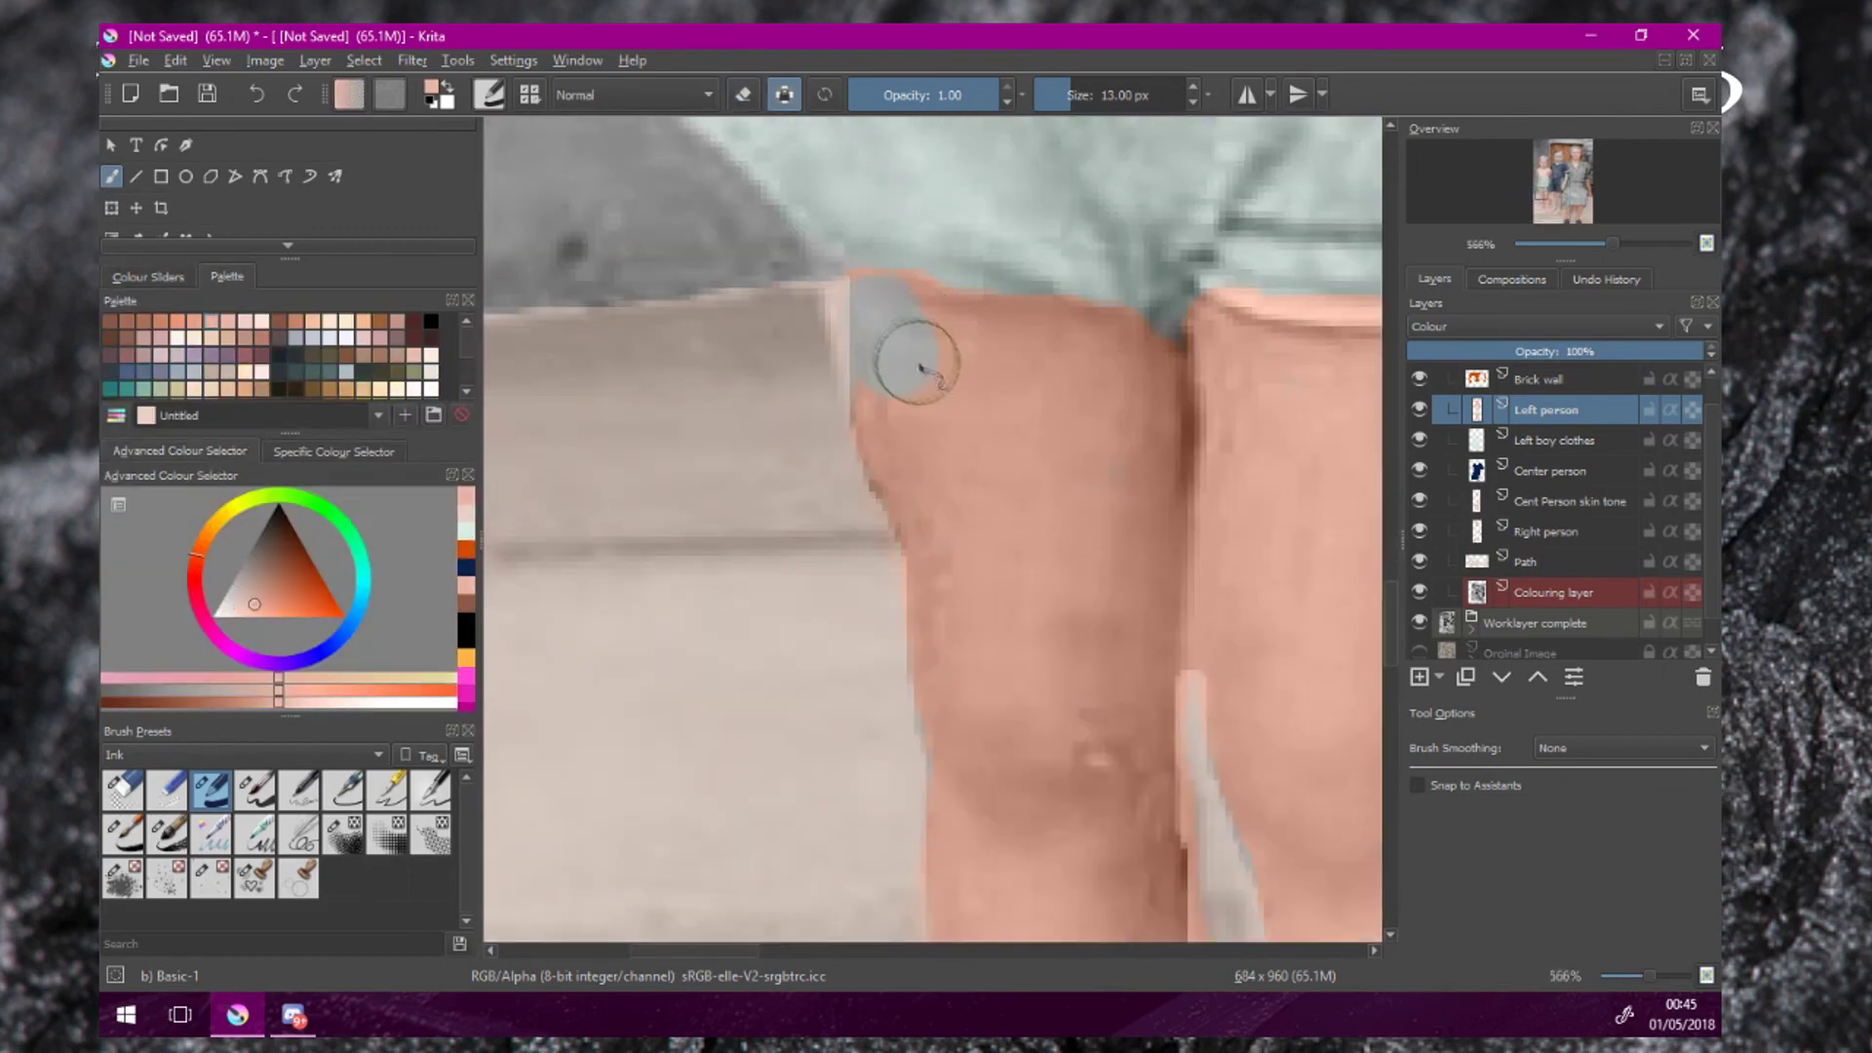
pyautogui.scroll(-1, 944, 357)
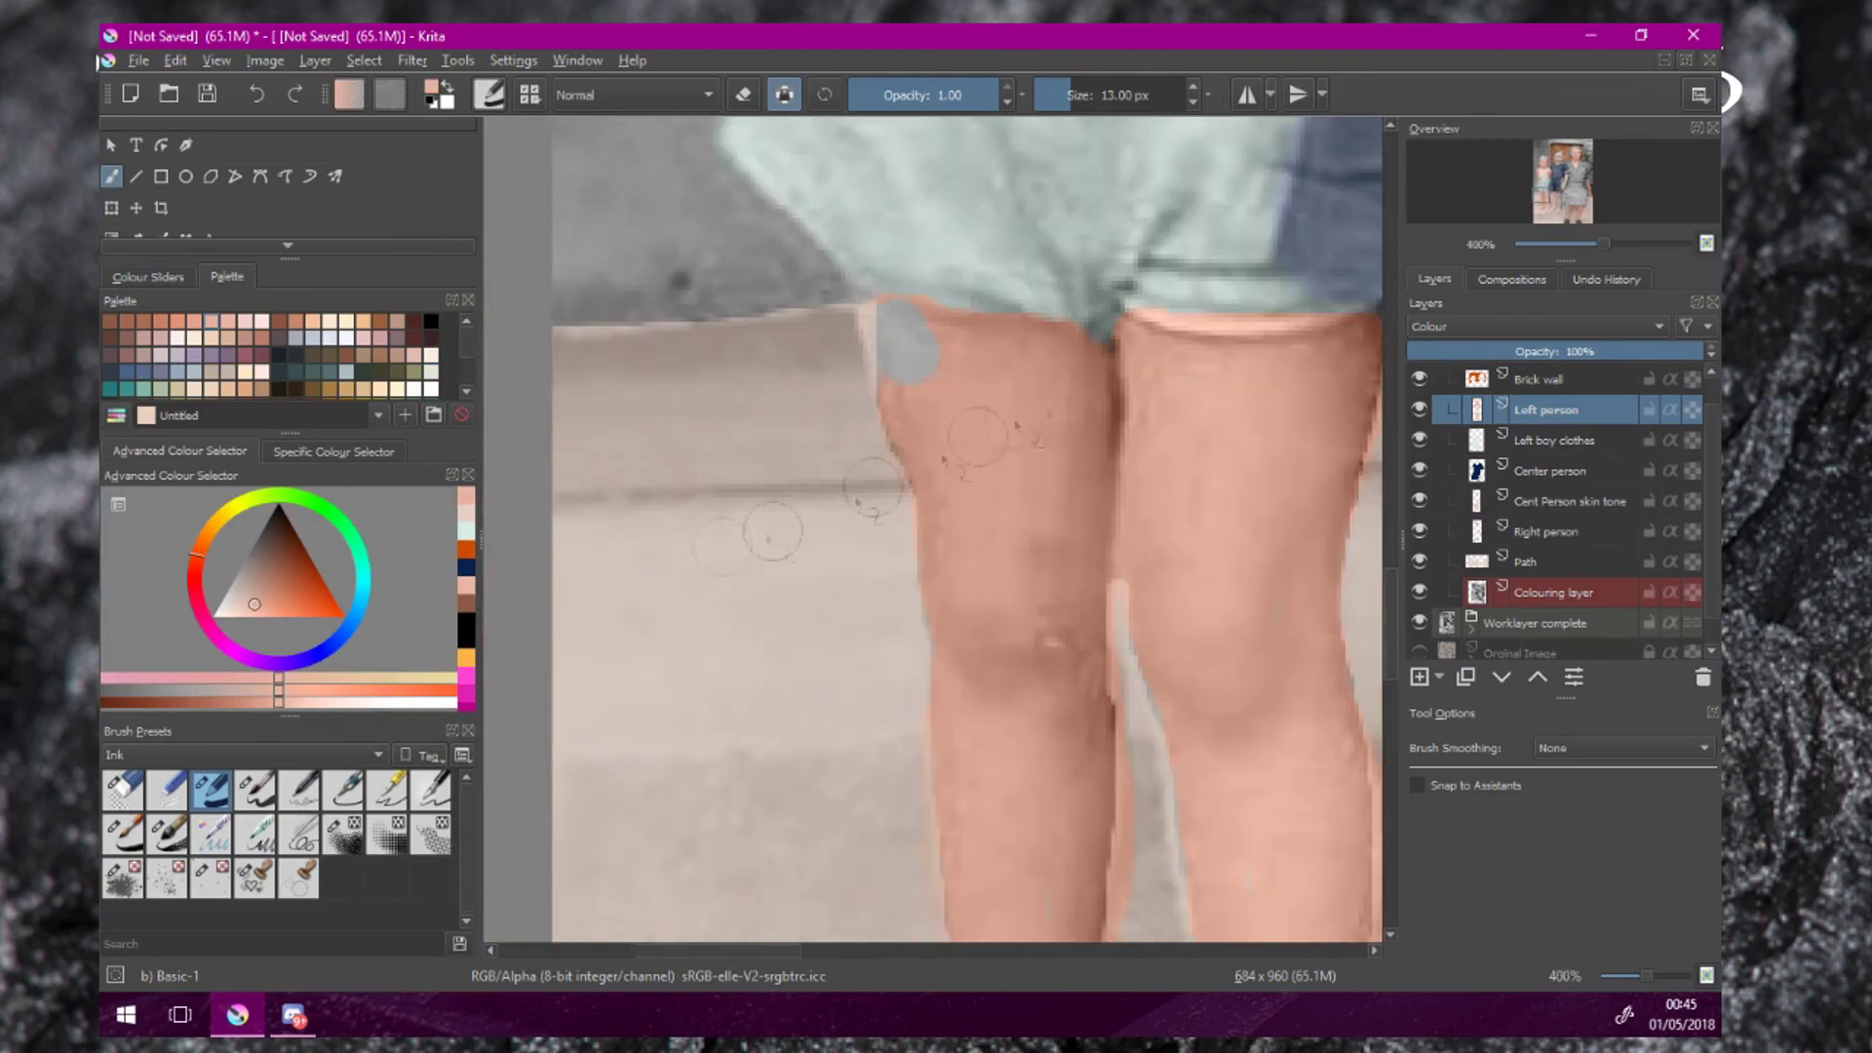
pyautogui.press('e')
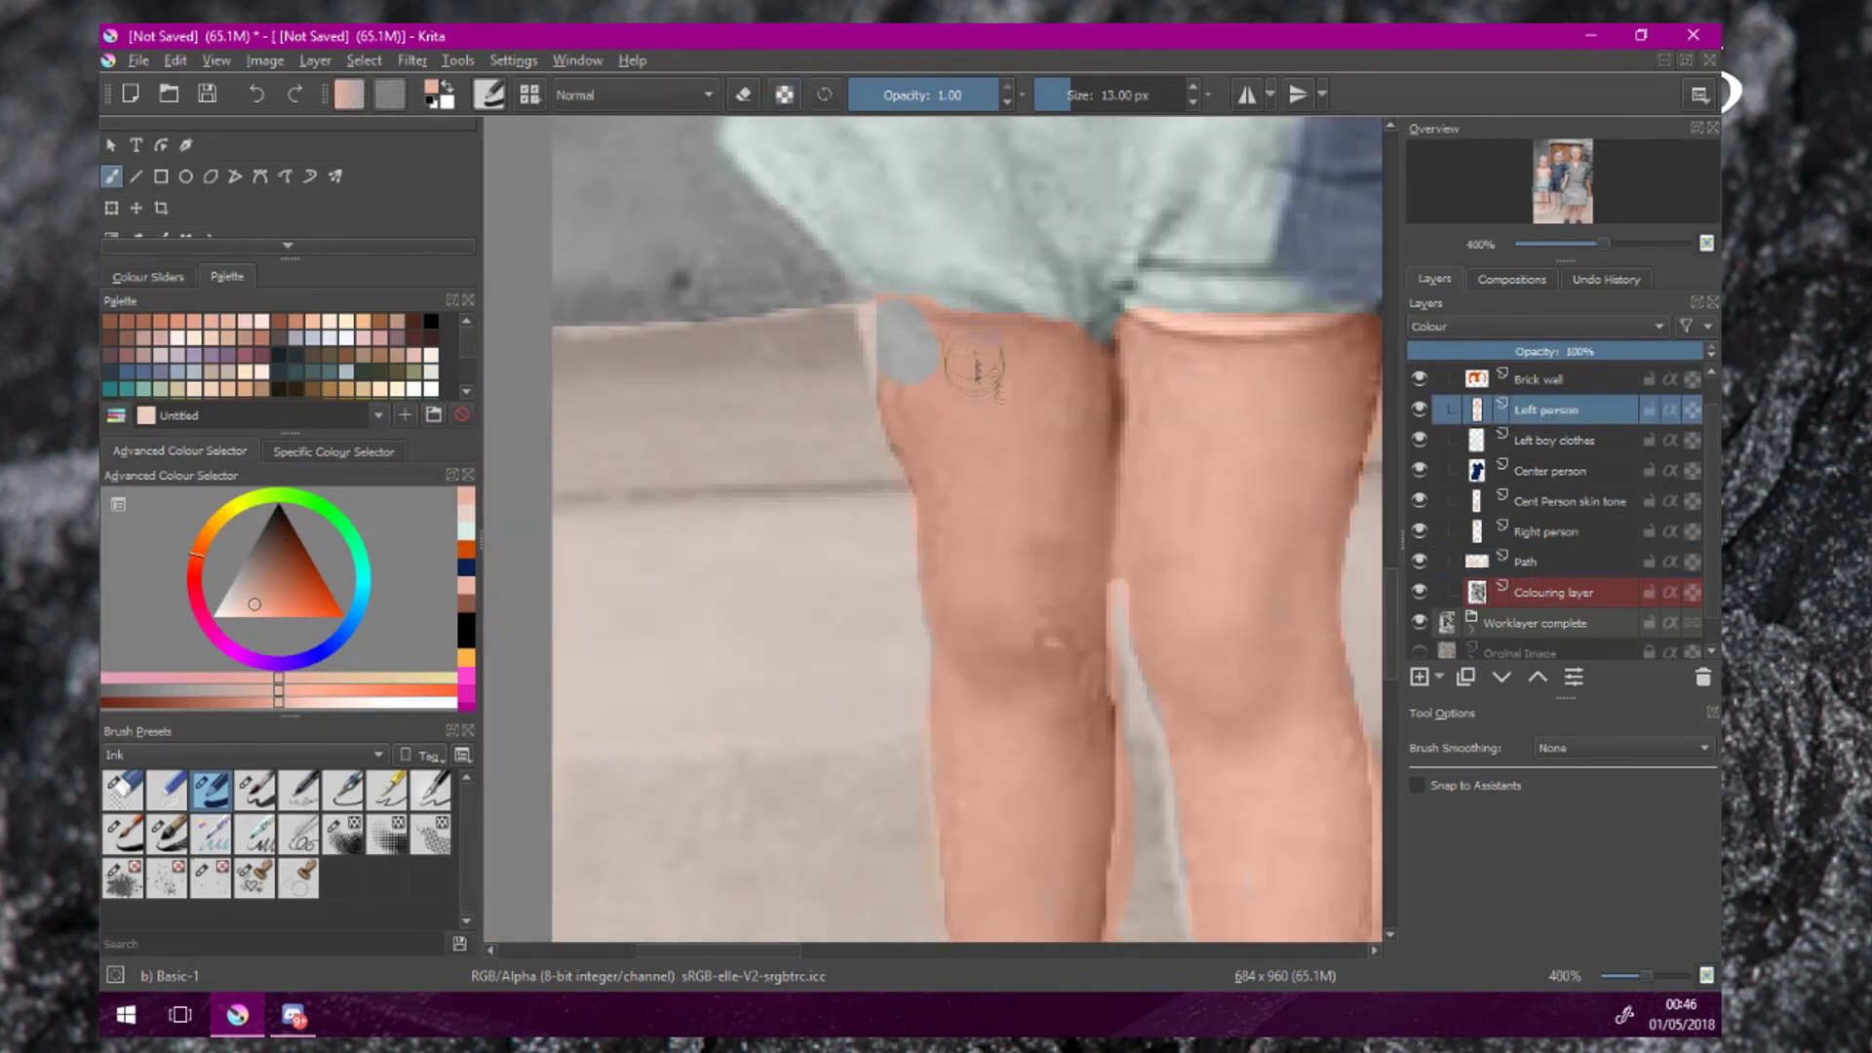
pyautogui.moveTo(936, 362); pyautogui.dragTo(905, 341)
pyautogui.moveTo(975, 496); pyautogui.dragTo(883, 377)
pyautogui.moveTo(955, 701); pyautogui.dragTo(828, 455)
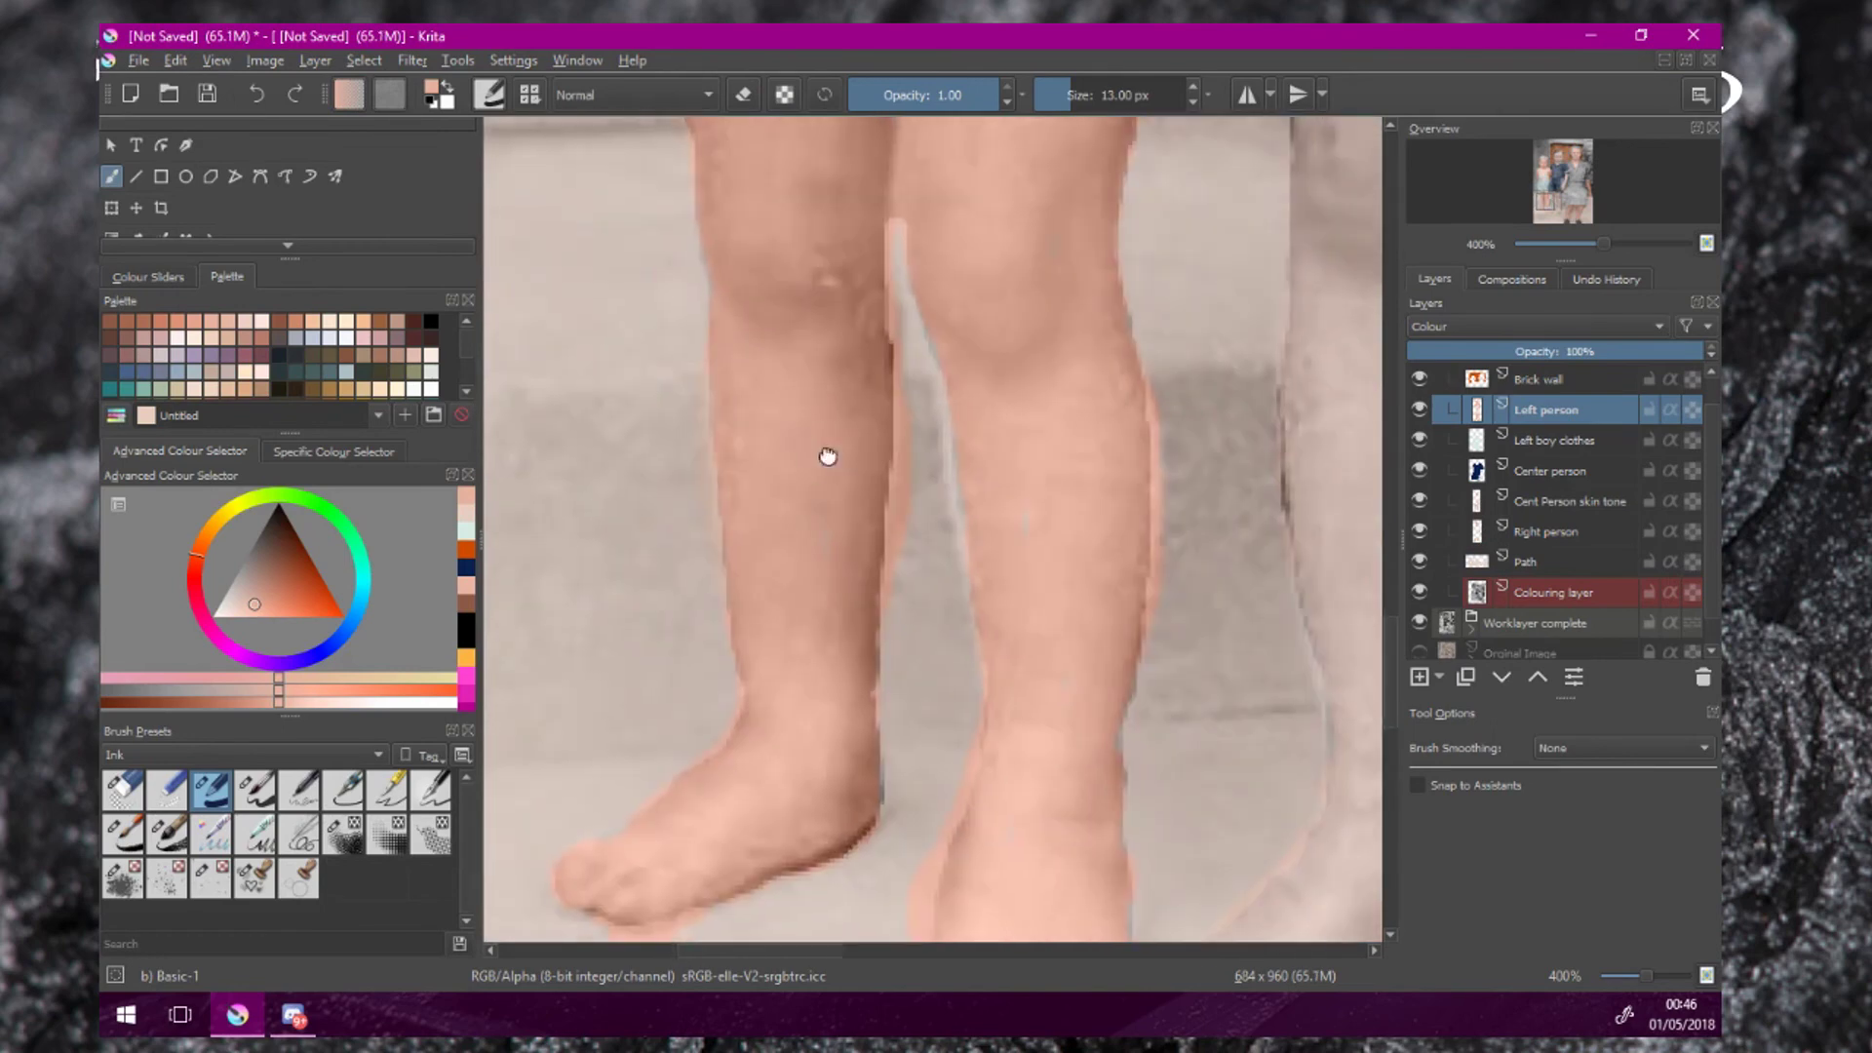
# Erase skin overspill between the left boy's legs with a fine brush and fill the gap along the inner calf edge.
pyautogui.press('e')
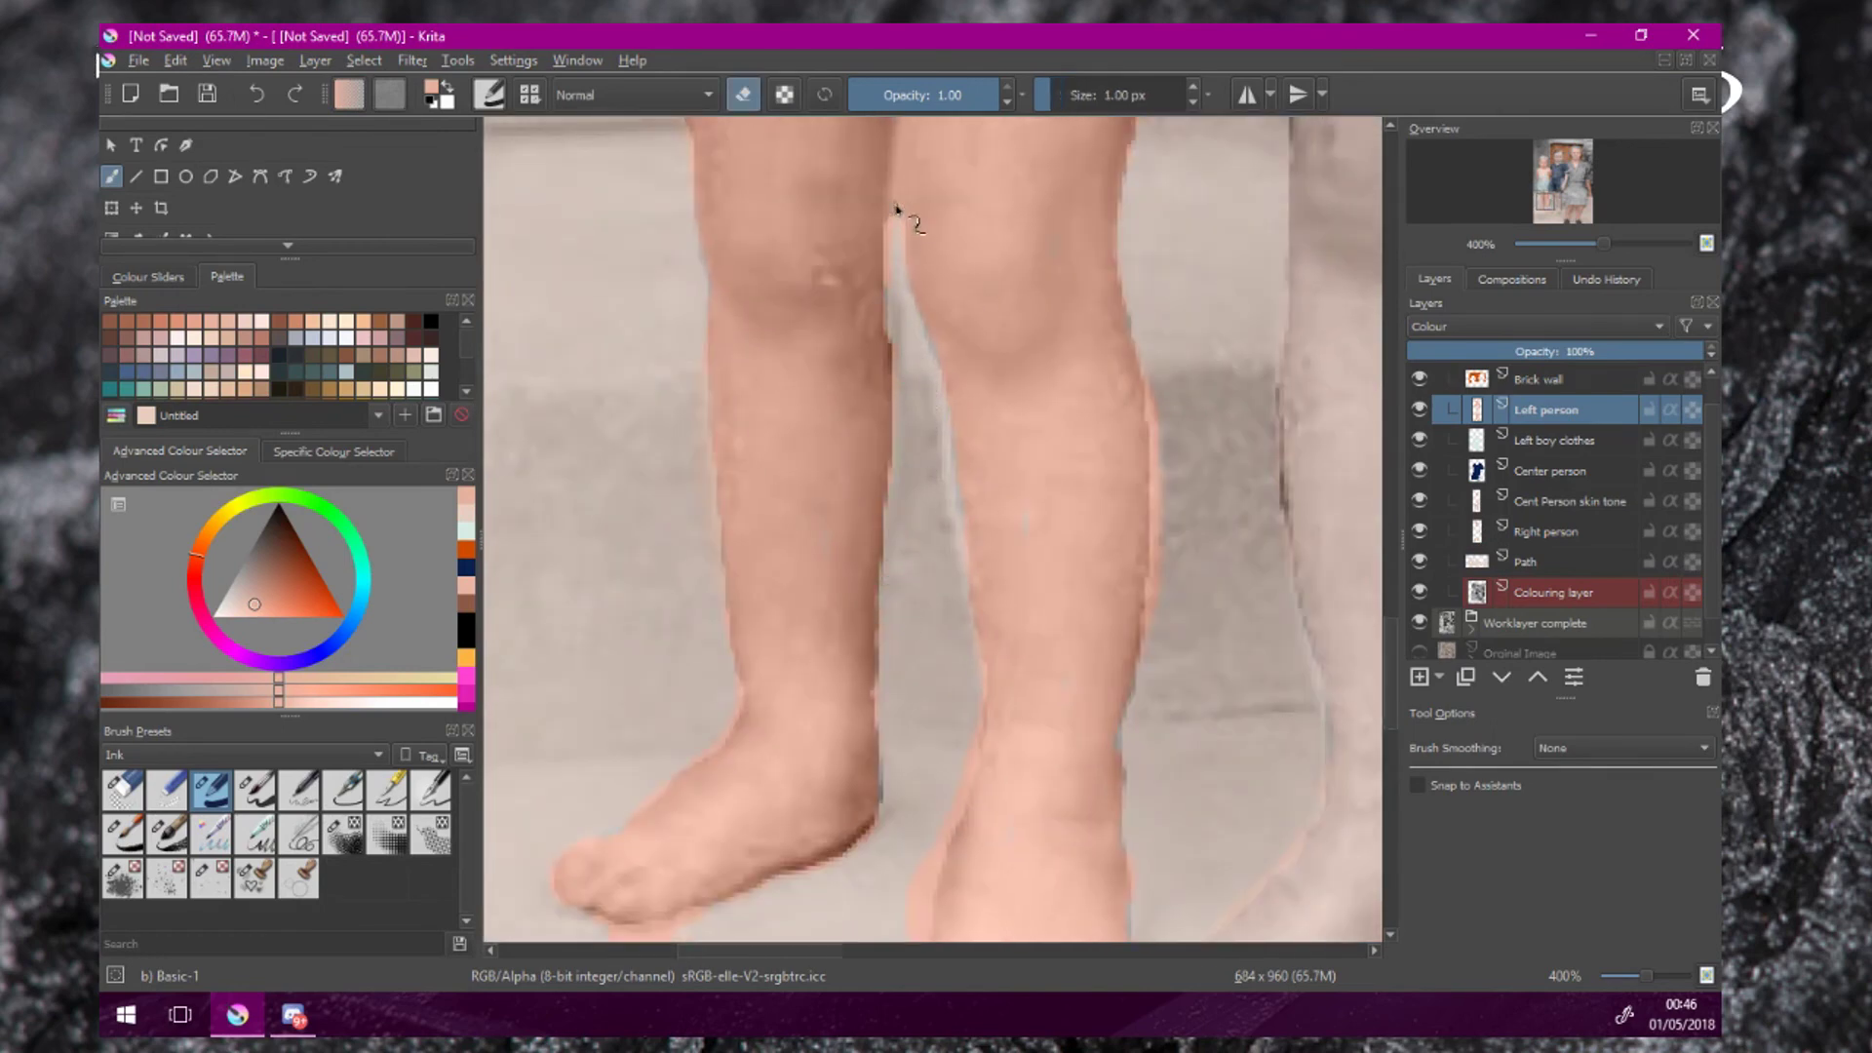
pyautogui.scroll(-1, 904, 312)
pyautogui.press(']')
pyautogui.moveTo(1003, 416); pyautogui.dragTo(911, 439)
pyautogui.scroll(2, 907, 441)
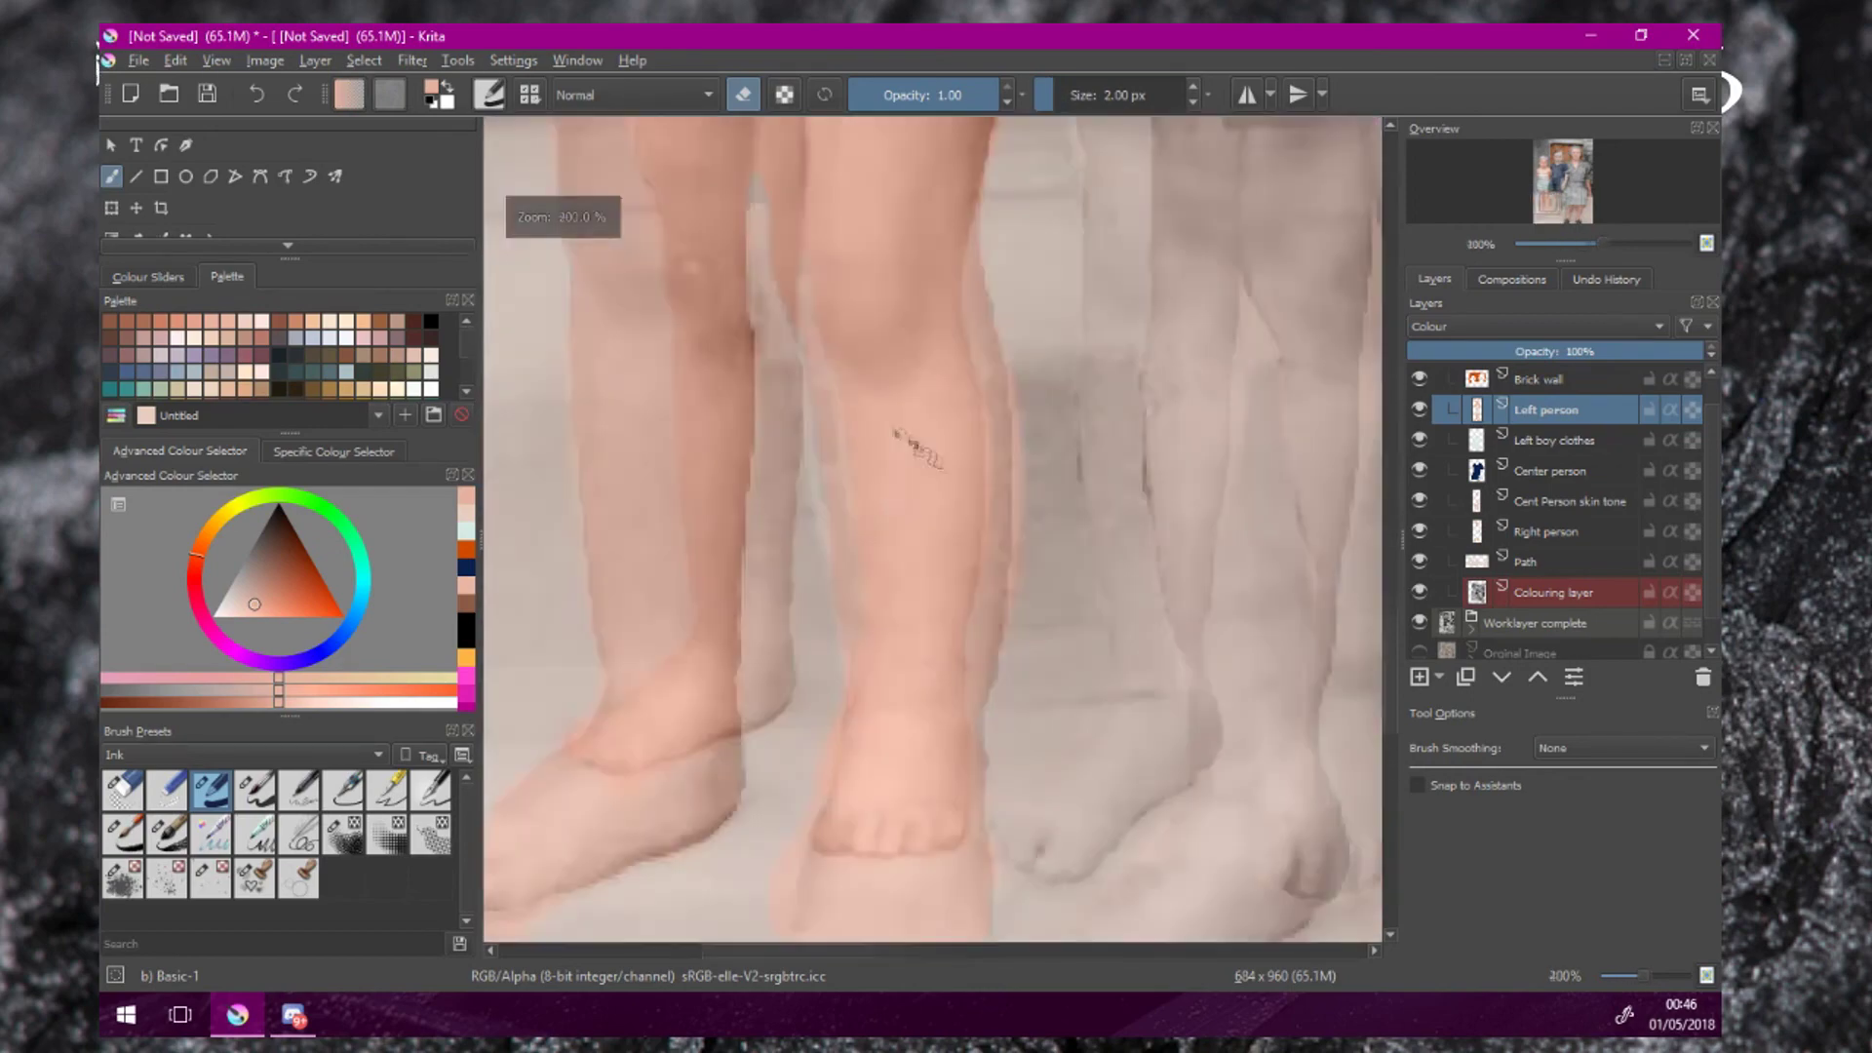
pyautogui.press('e')
pyautogui.moveTo(885, 517); pyautogui.dragTo(892, 585)
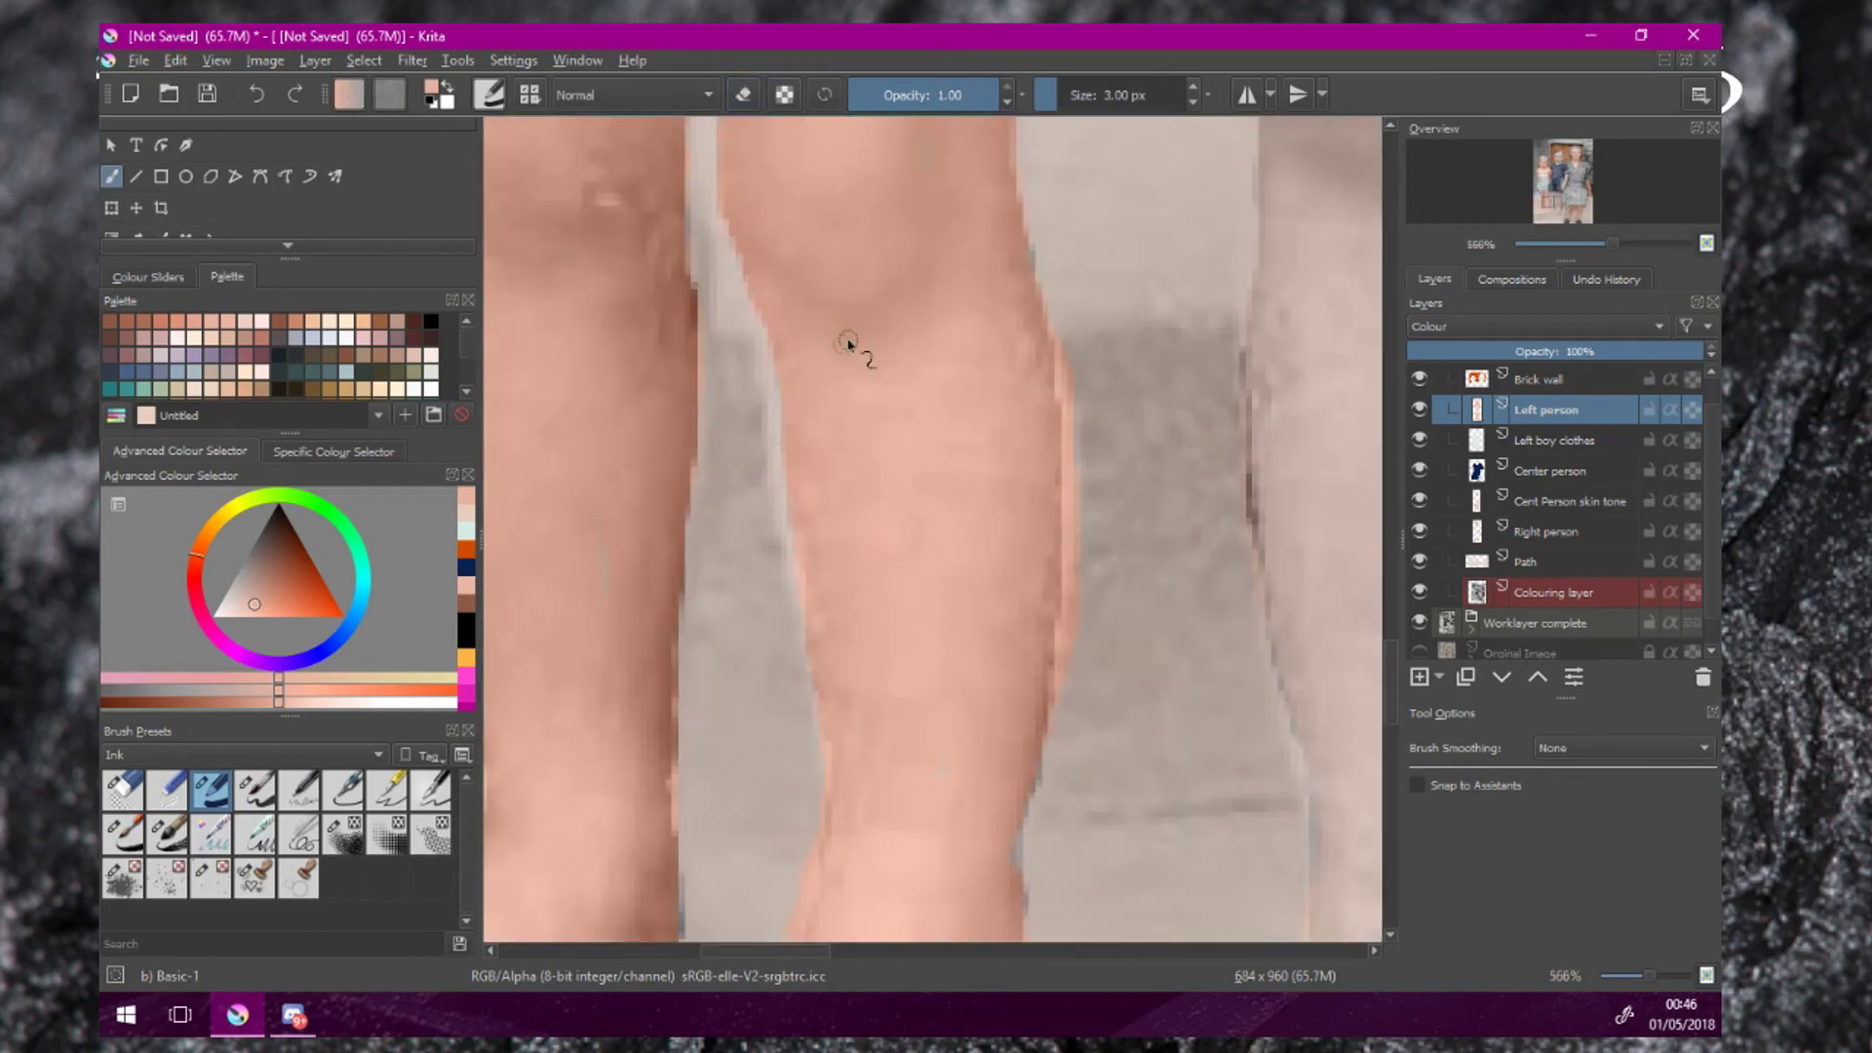
# Erase skin overspill along the left boy's outer calf and the hem of his green shorts with a 3 px eraser.
pyautogui.moveTo(848, 343); pyautogui.dragTo(627, 510)
pyautogui.scroll(1, 639, 397)
pyautogui.press('e')
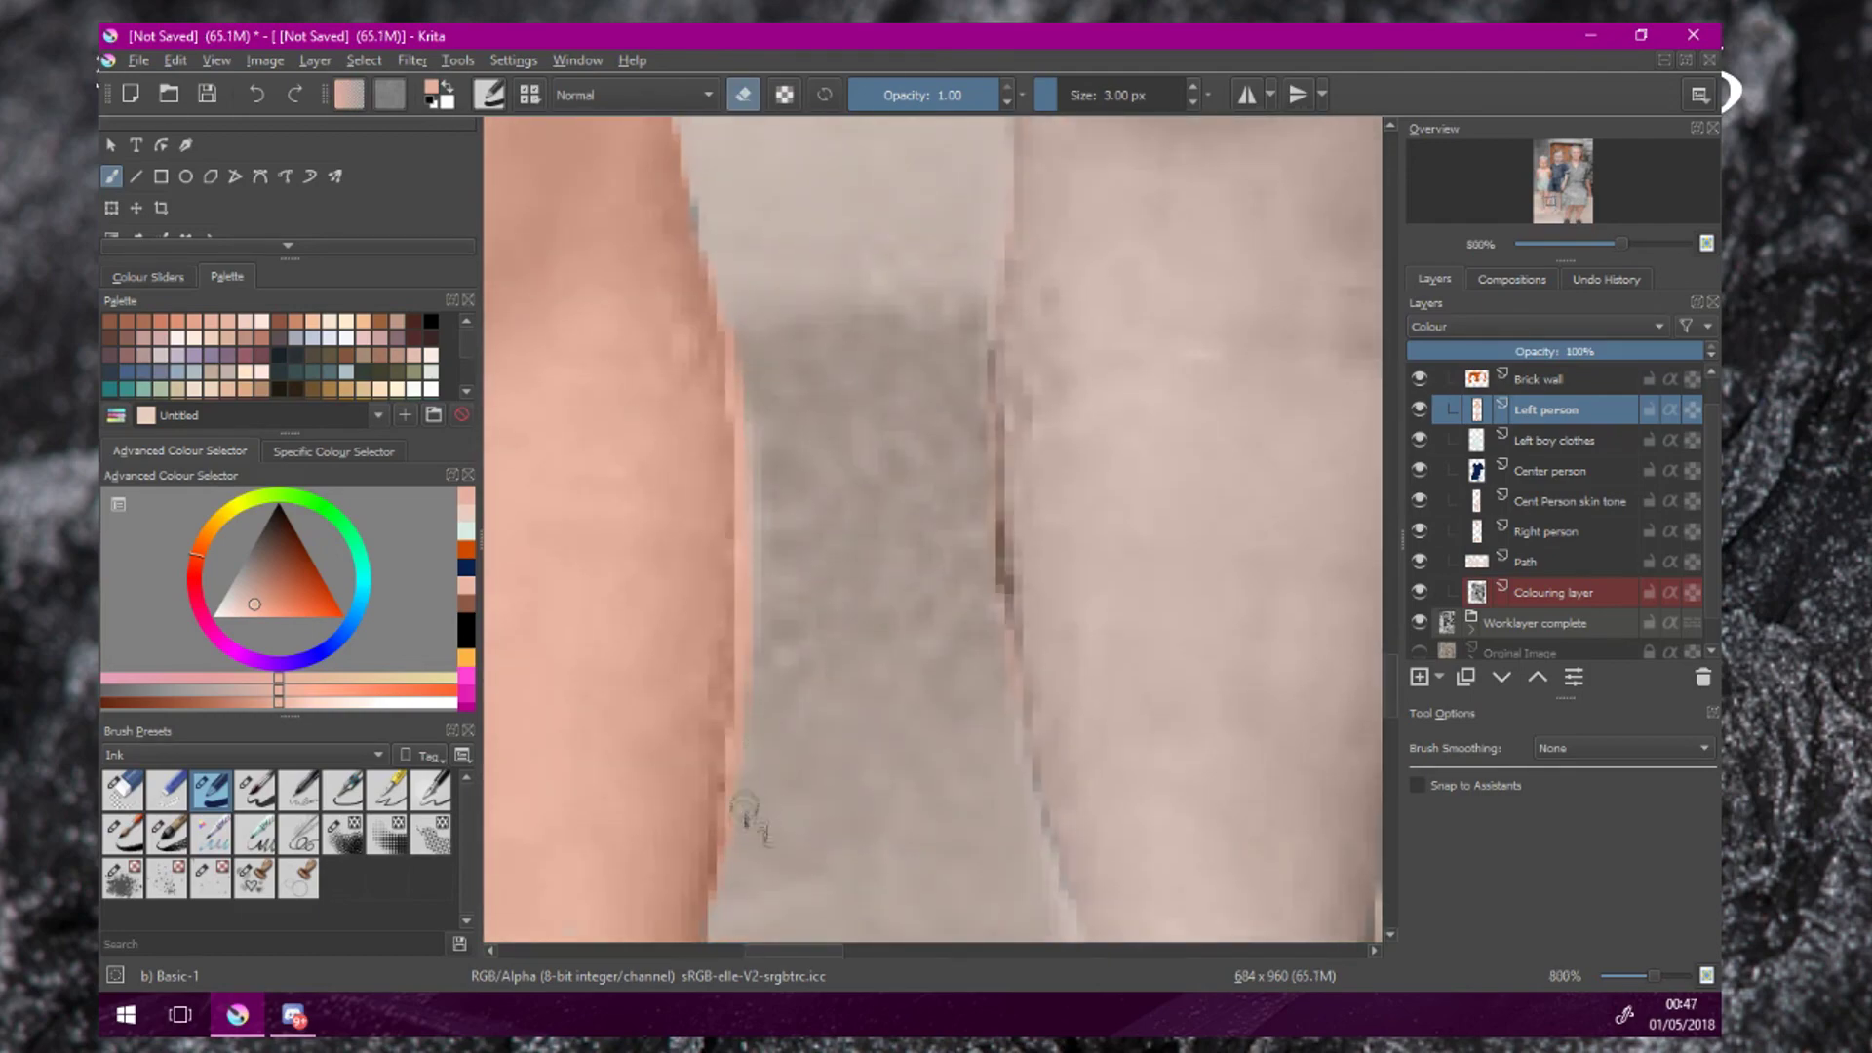
pyautogui.scroll(-2, 795, 777)
pyautogui.moveTo(726, 157); pyautogui.dragTo(1023, 901)
pyautogui.scroll(2, 894, 560)
pyautogui.scroll(-1, 1189, 685)
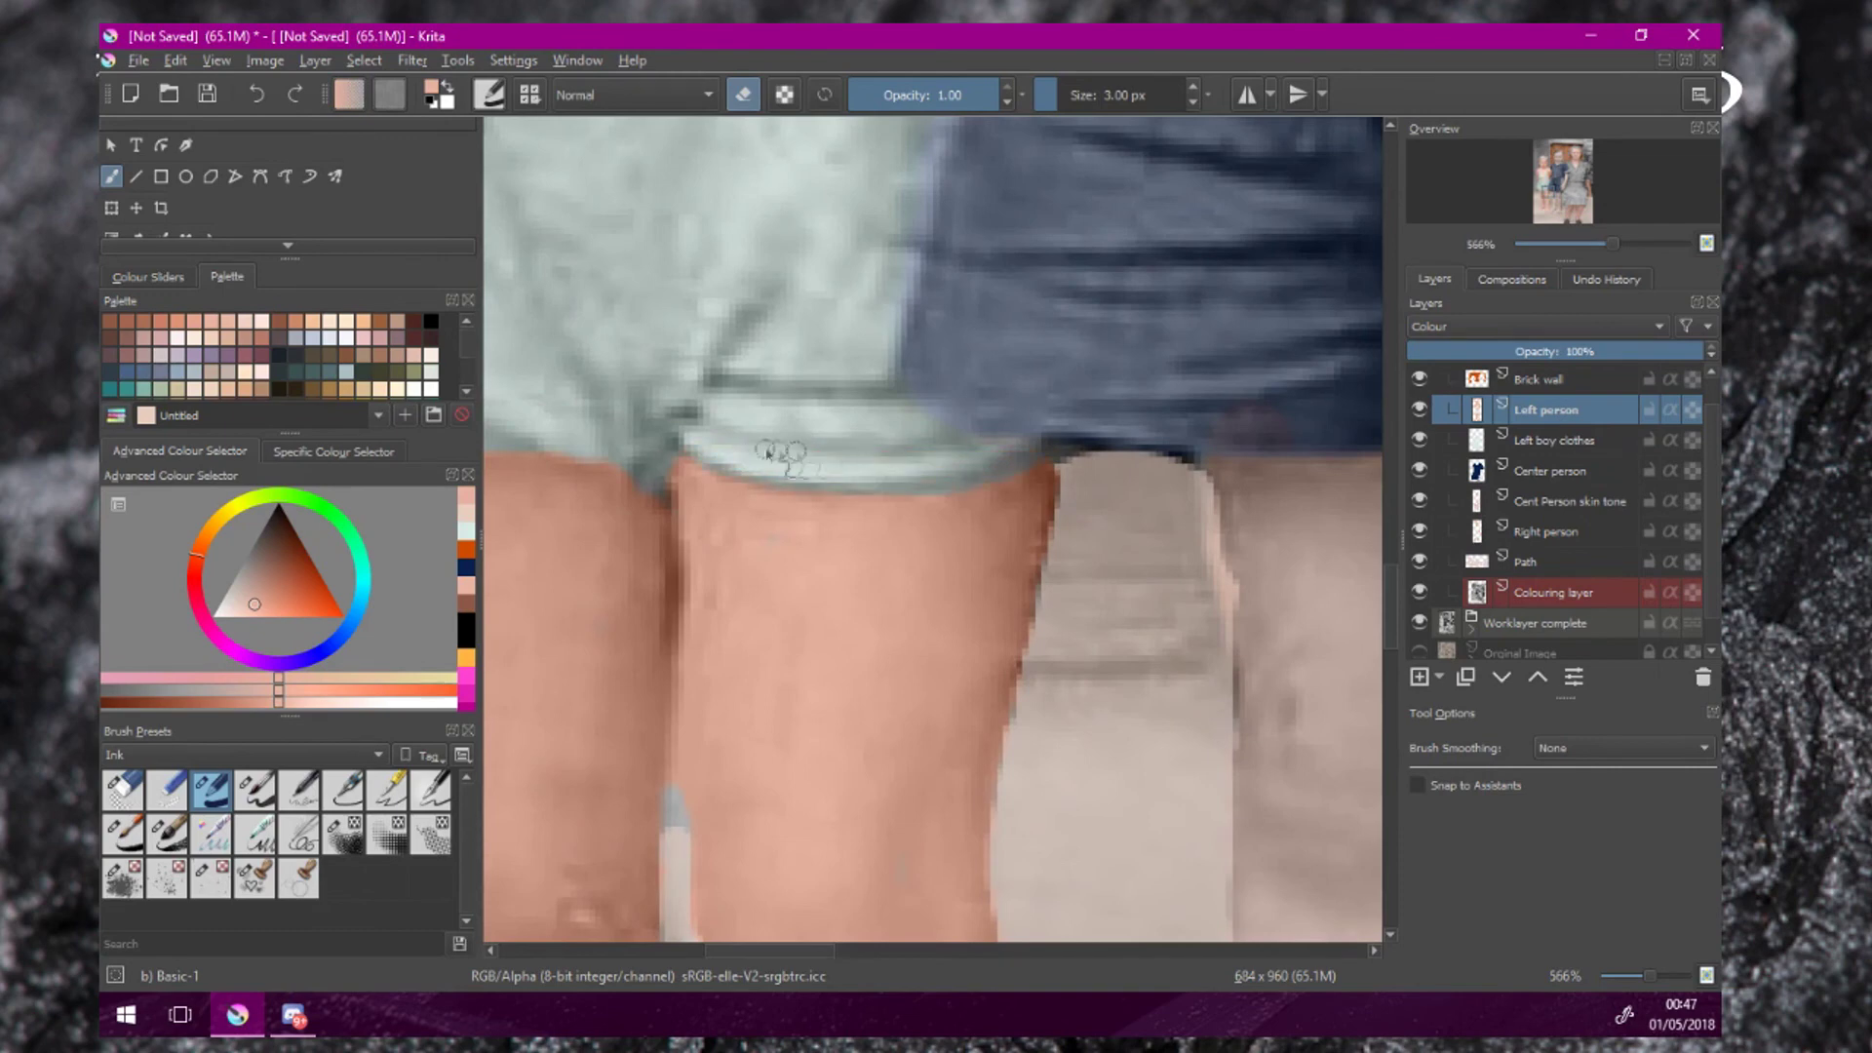
# Paint skin colour over the pale strip along the left boy's outer thigh, just below the shorts.
pyautogui.moveTo(768, 453); pyautogui.dragTo(1121, 490)
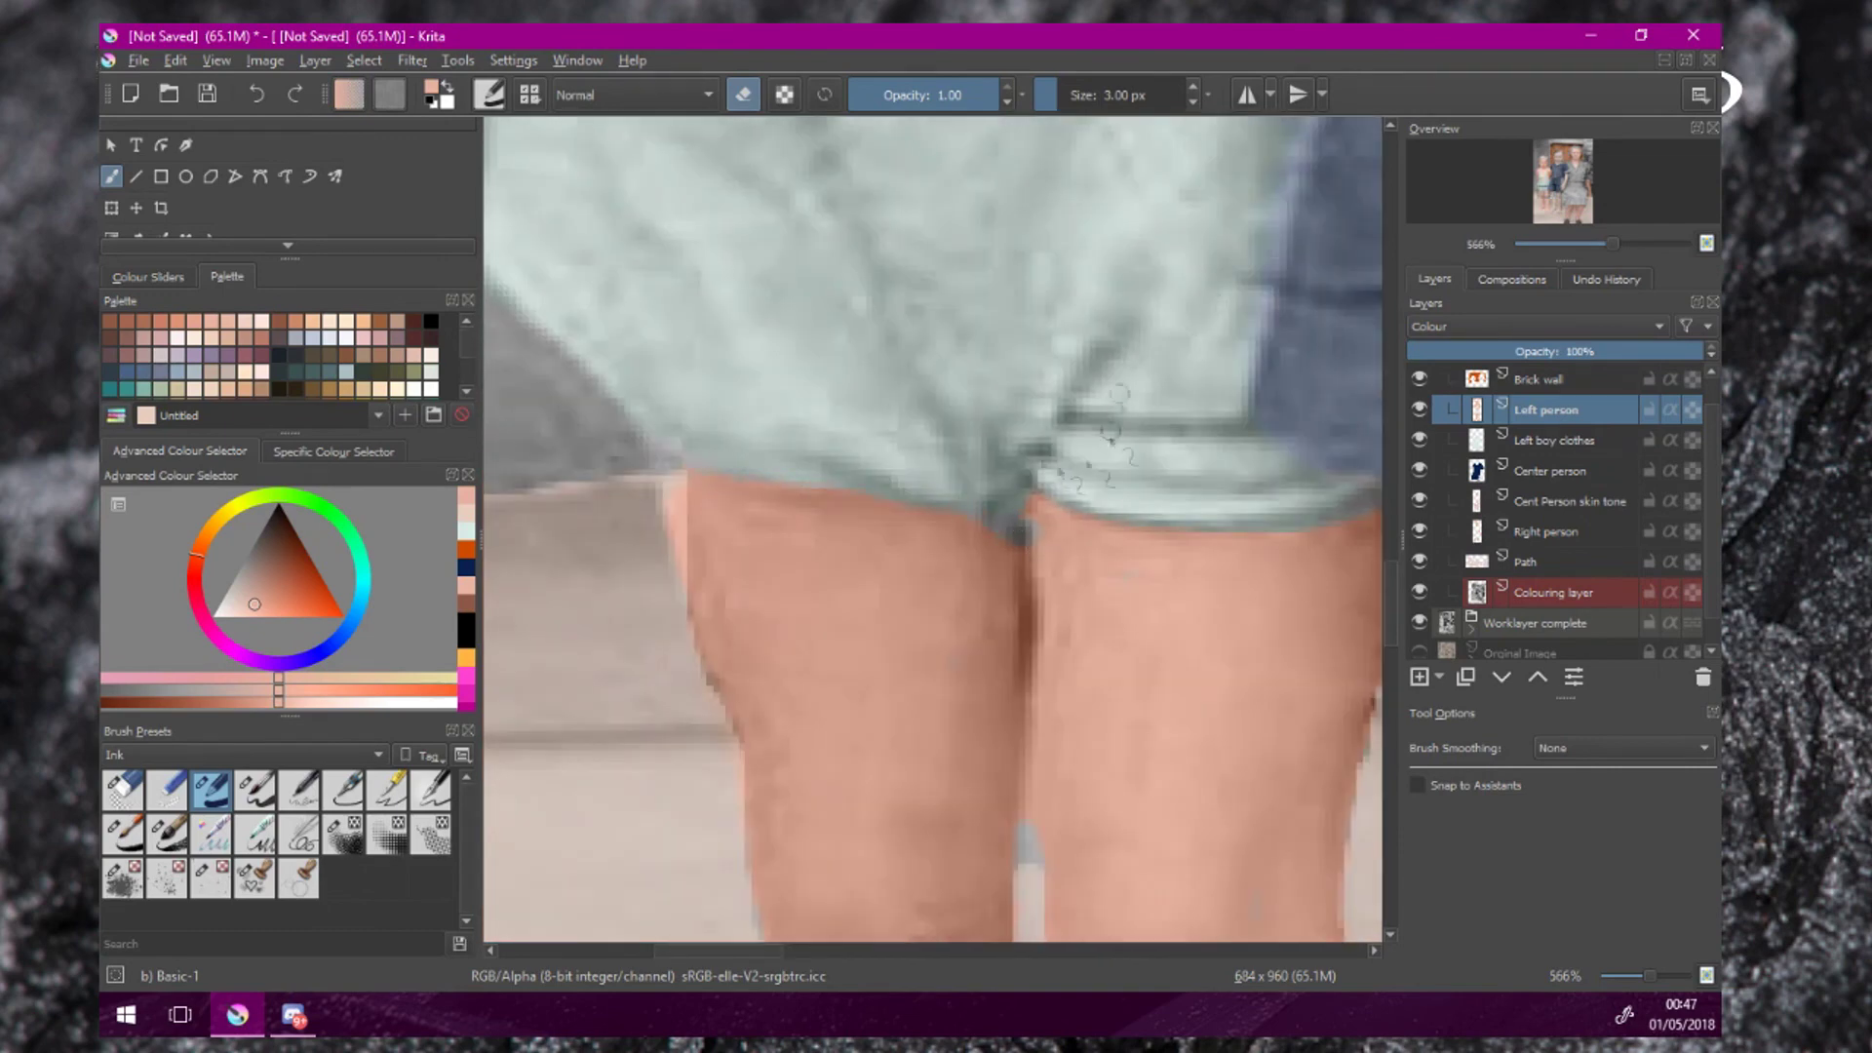
pyautogui.scroll(-1, 1078, 409)
pyautogui.scroll(2, 987, 419)
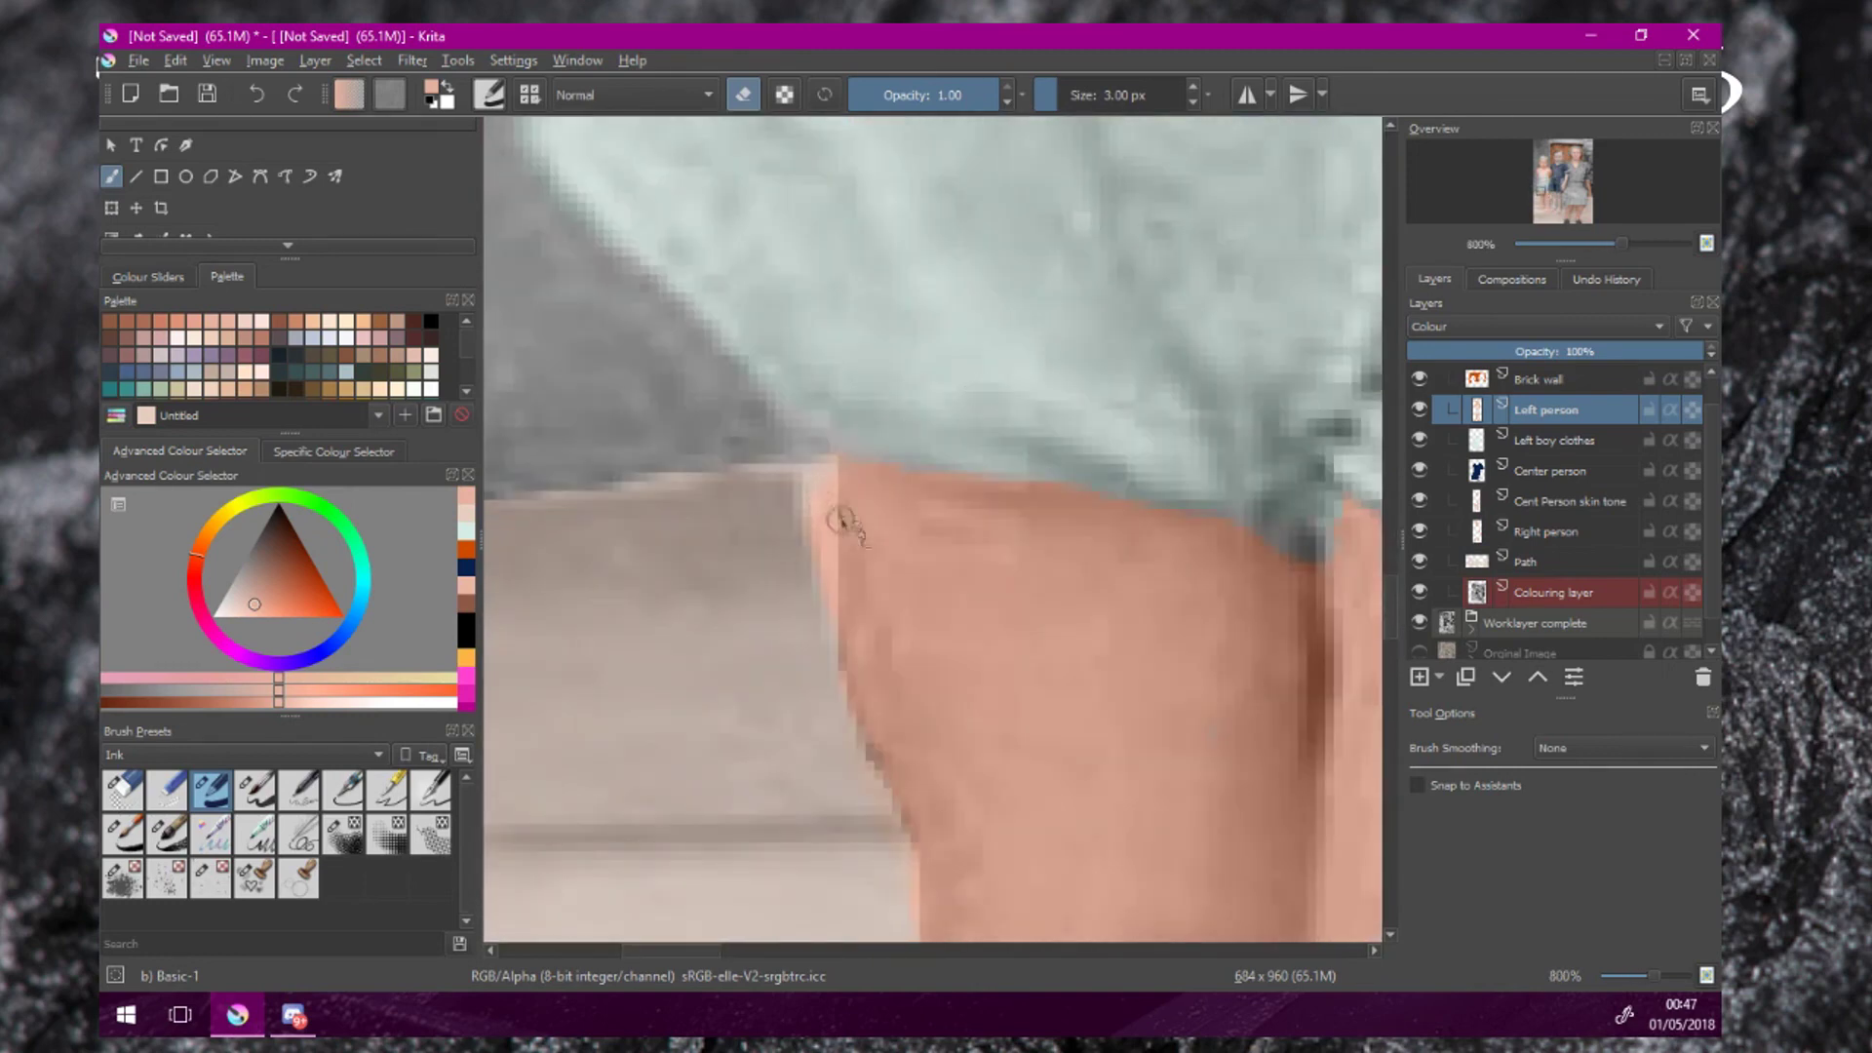
pyautogui.press('e')
pyautogui.moveTo(841, 519)
pyautogui.mouseDown()
pyautogui.moveTo(847, 605)
pyautogui.moveTo(816, 486)
pyautogui.moveTo(861, 664)
pyautogui.moveTo(848, 645)
pyautogui.moveTo(928, 850)
pyautogui.mouseUp()
pyautogui.click(1527, 567)
pyautogui.press('e')
pyautogui.scroll(-6, 1108, 798)
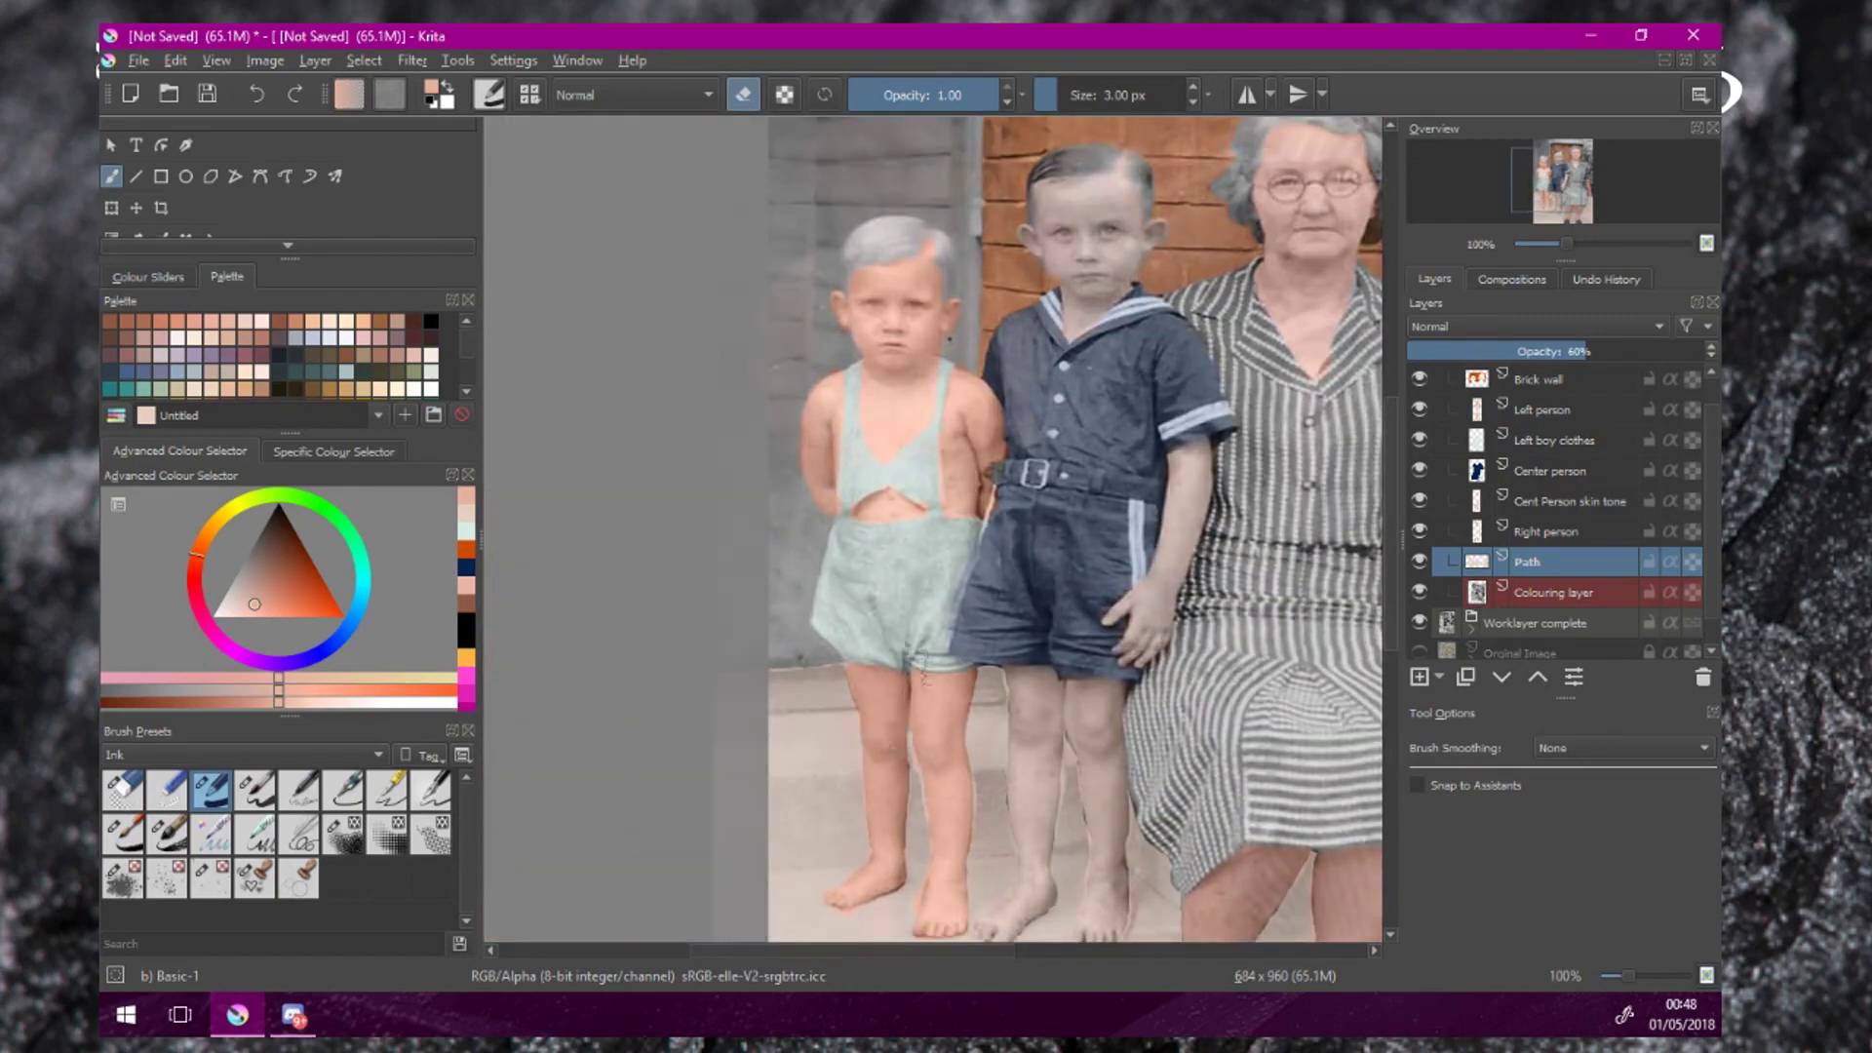
# Erase skin overspill from the left boy's green outfit around the tummy cut-out on the Left person layer.
pyautogui.scroll(5, 834, 499)
pyautogui.click(1550, 410)
pyautogui.press('e')
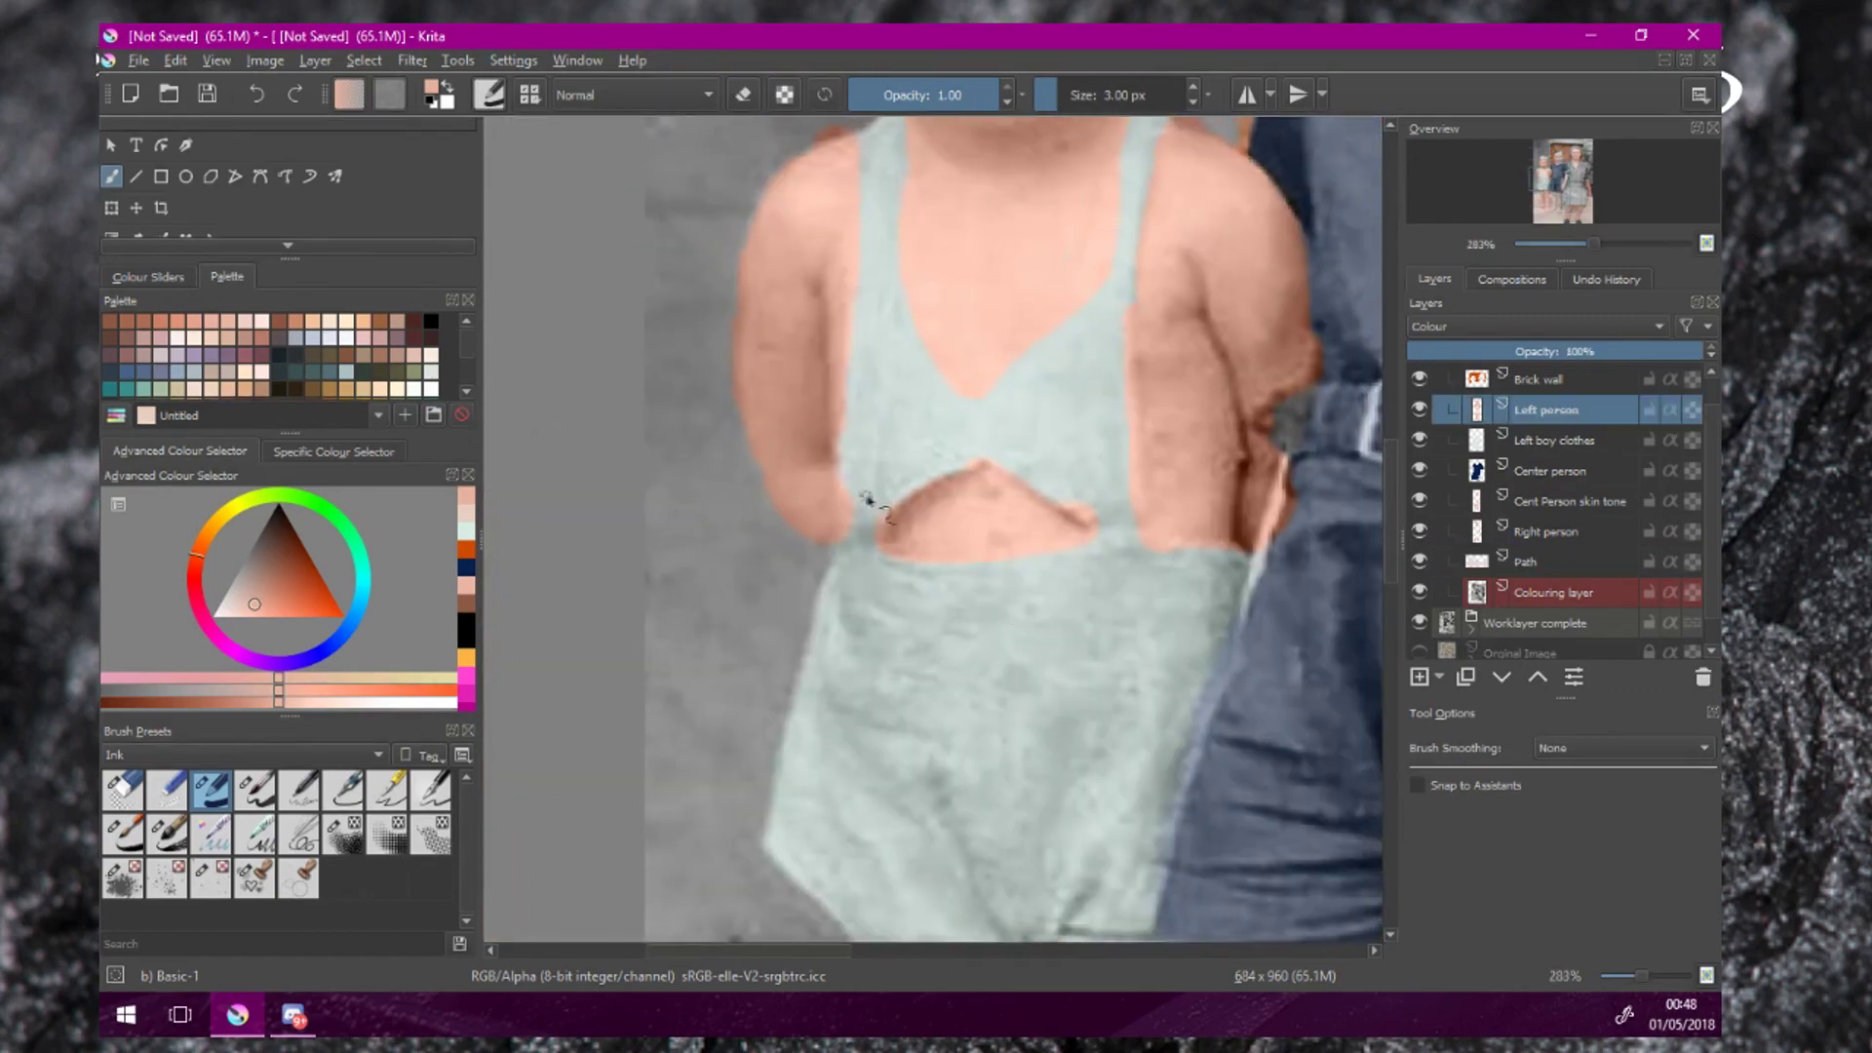
pyautogui.press('e')
pyautogui.moveTo(880, 525); pyautogui.dragTo(898, 561)
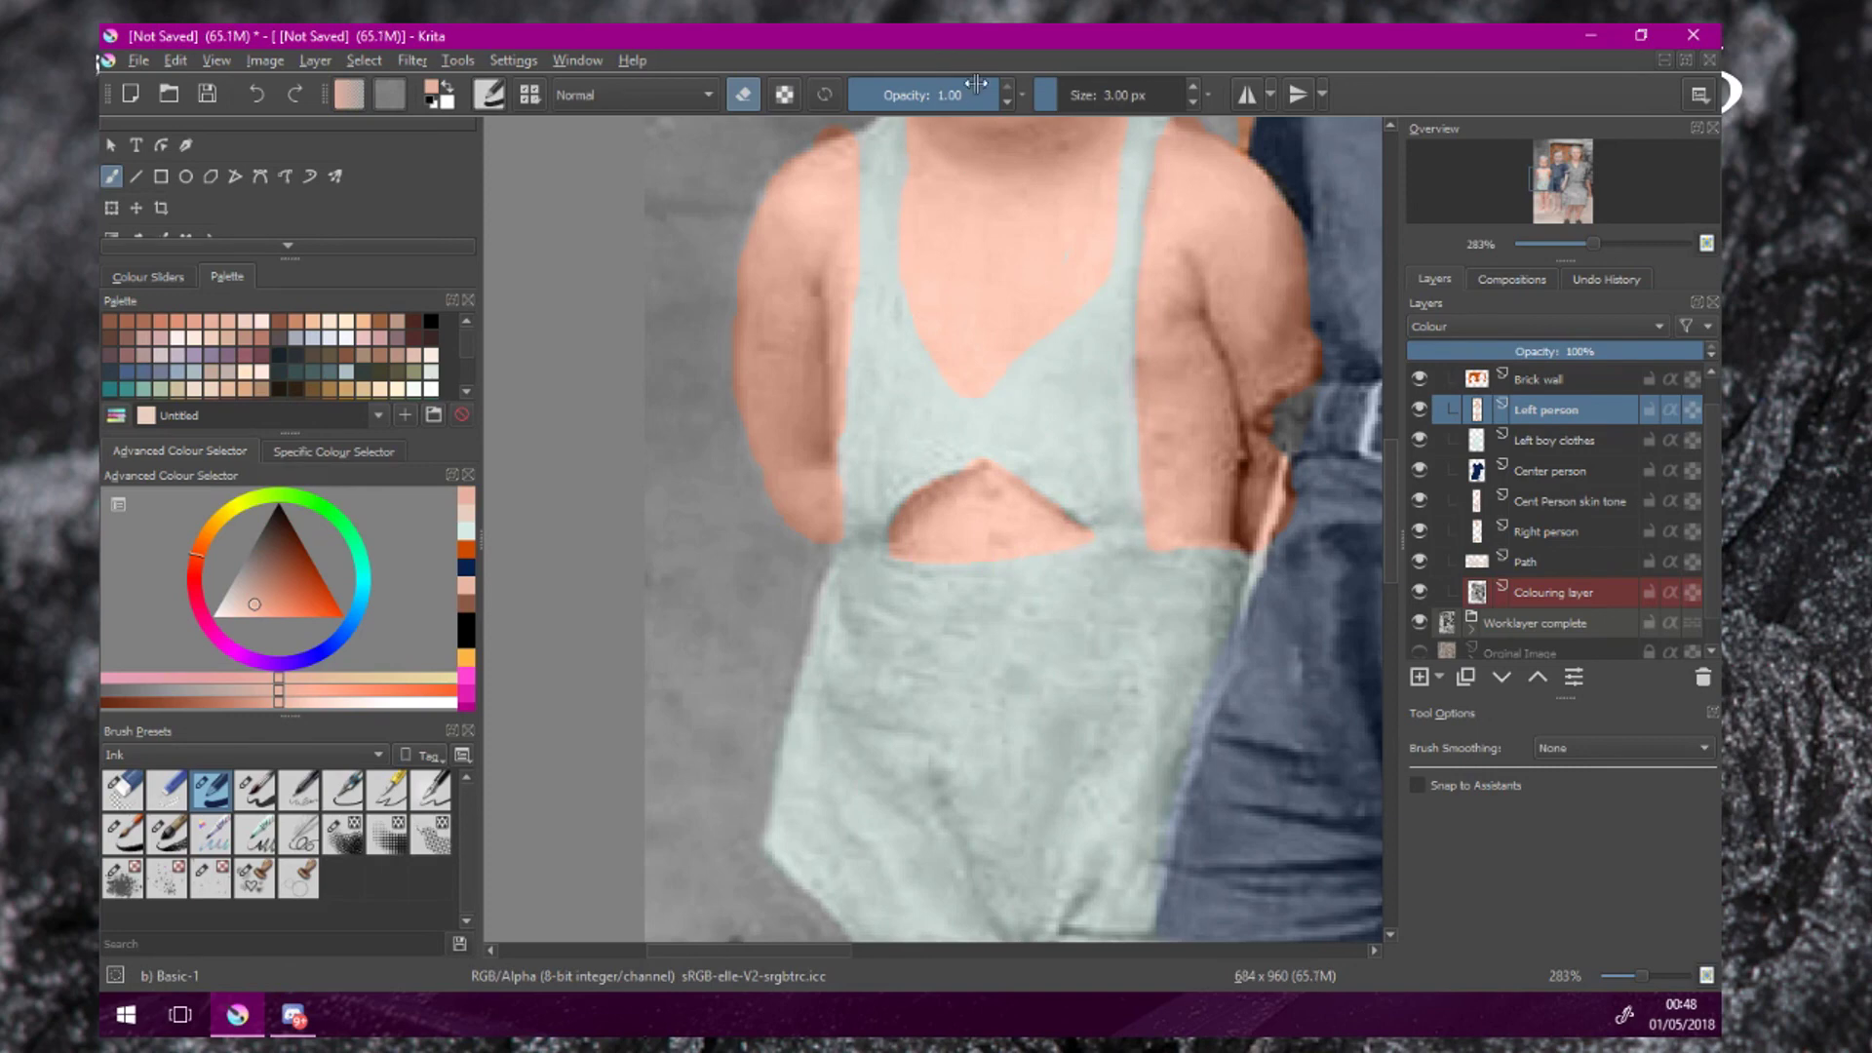
pyautogui.moveTo(948, 245); pyautogui.dragTo(1037, 419)
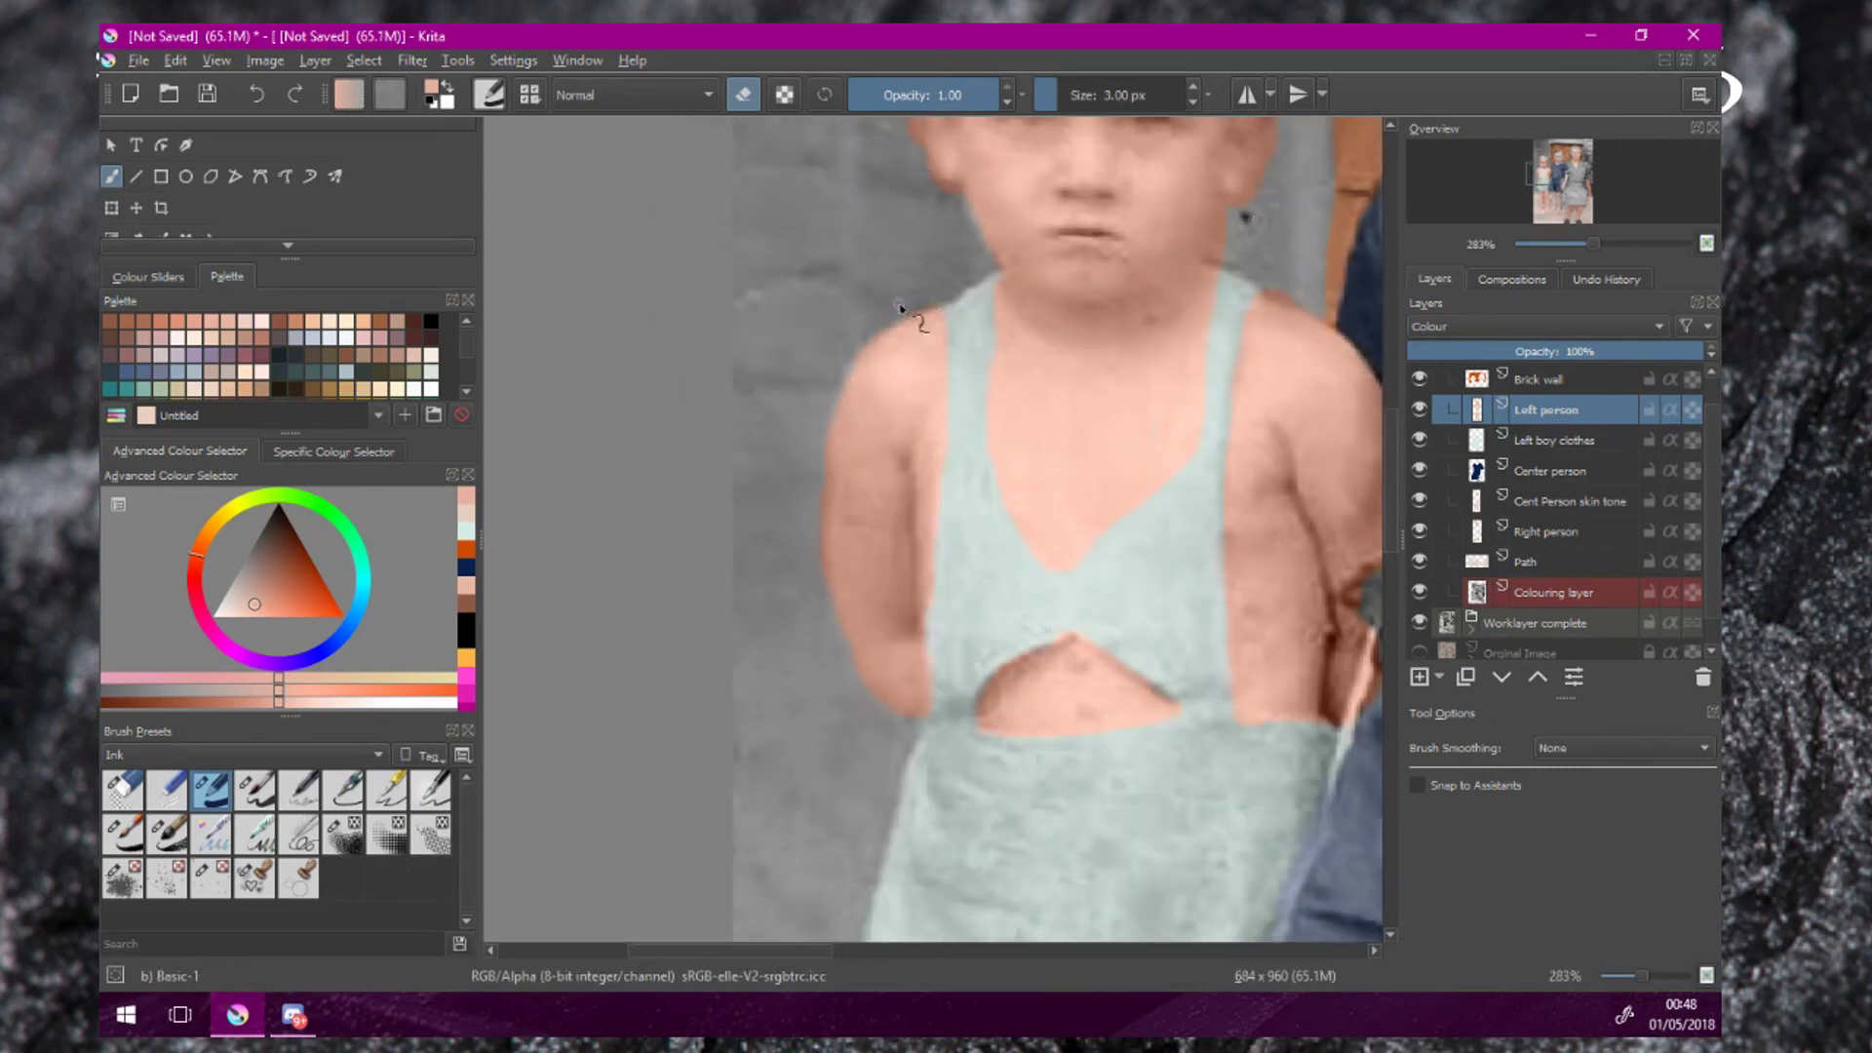
pyautogui.press('e')
pyautogui.press('e')
pyautogui.scroll(-1, 1017, 558)
pyautogui.scroll(2, 1045, 594)
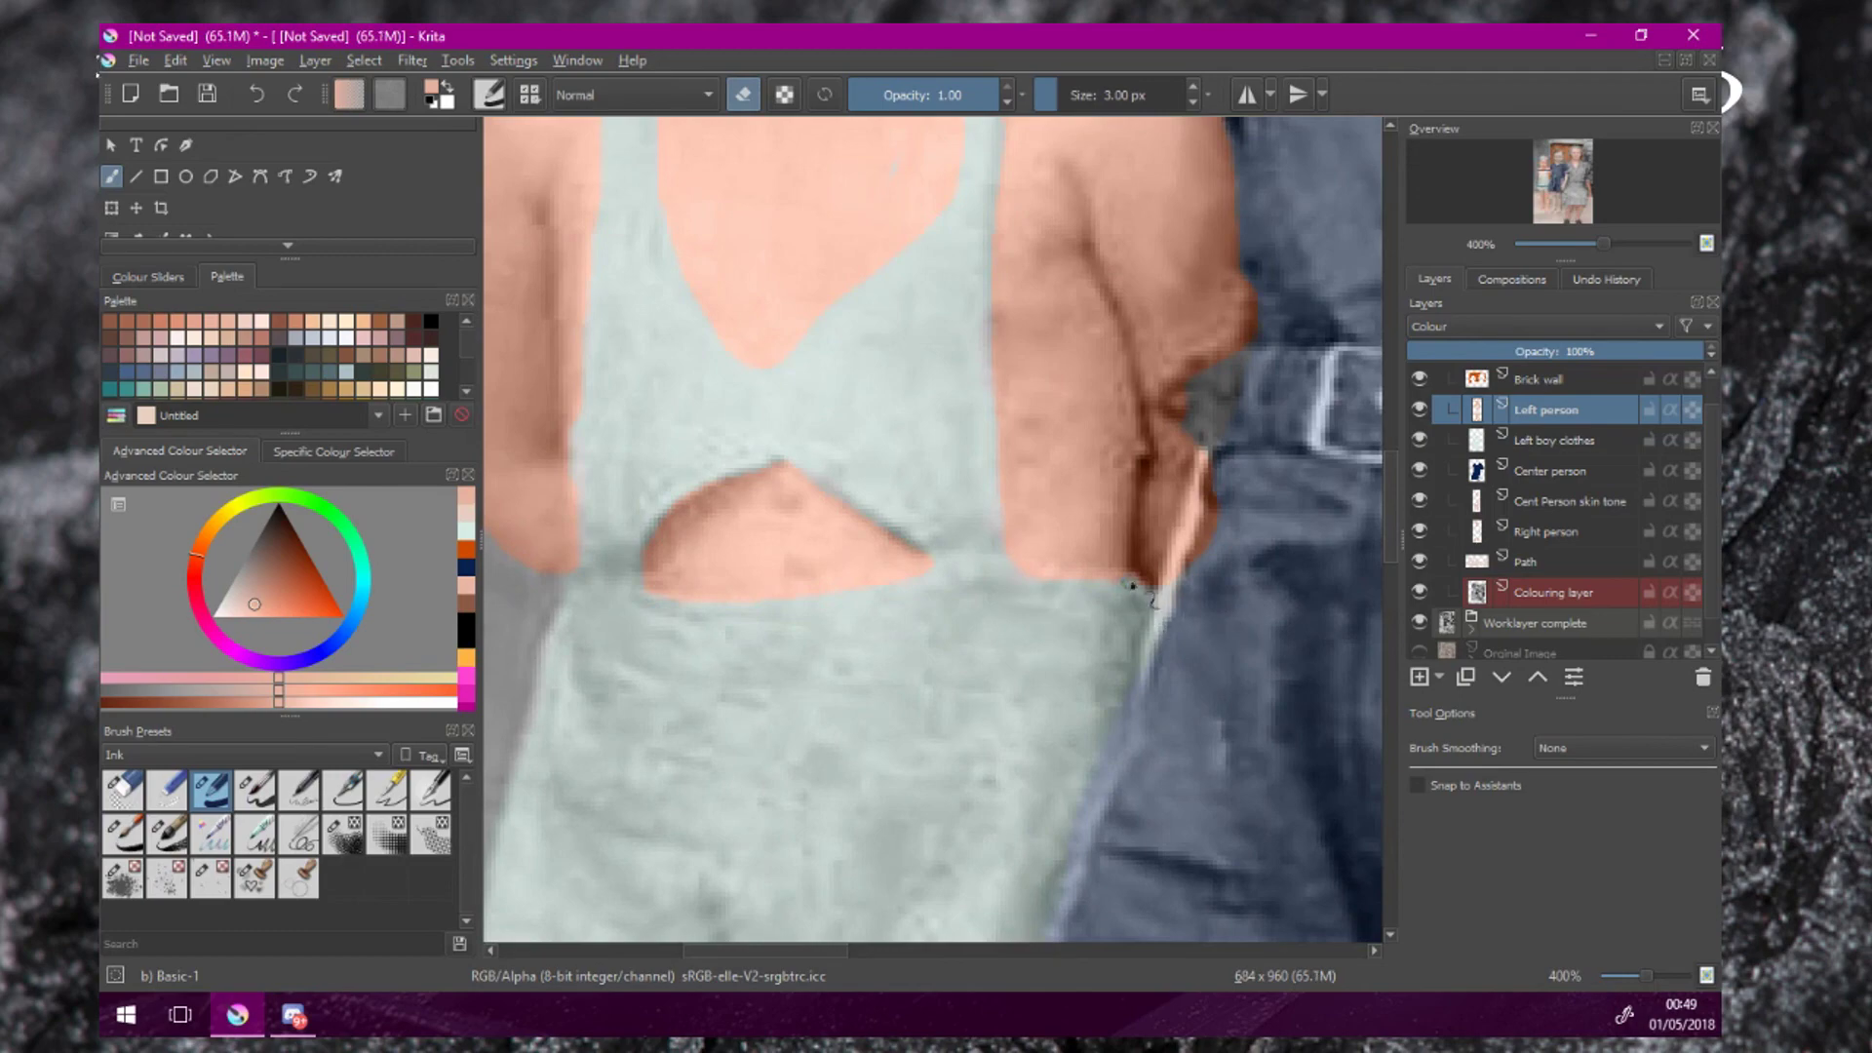
# Sample the path's beige and paint it over the grey gap between the left boy's knees on the Path layer.
pyautogui.scroll(-5, 982, 577)
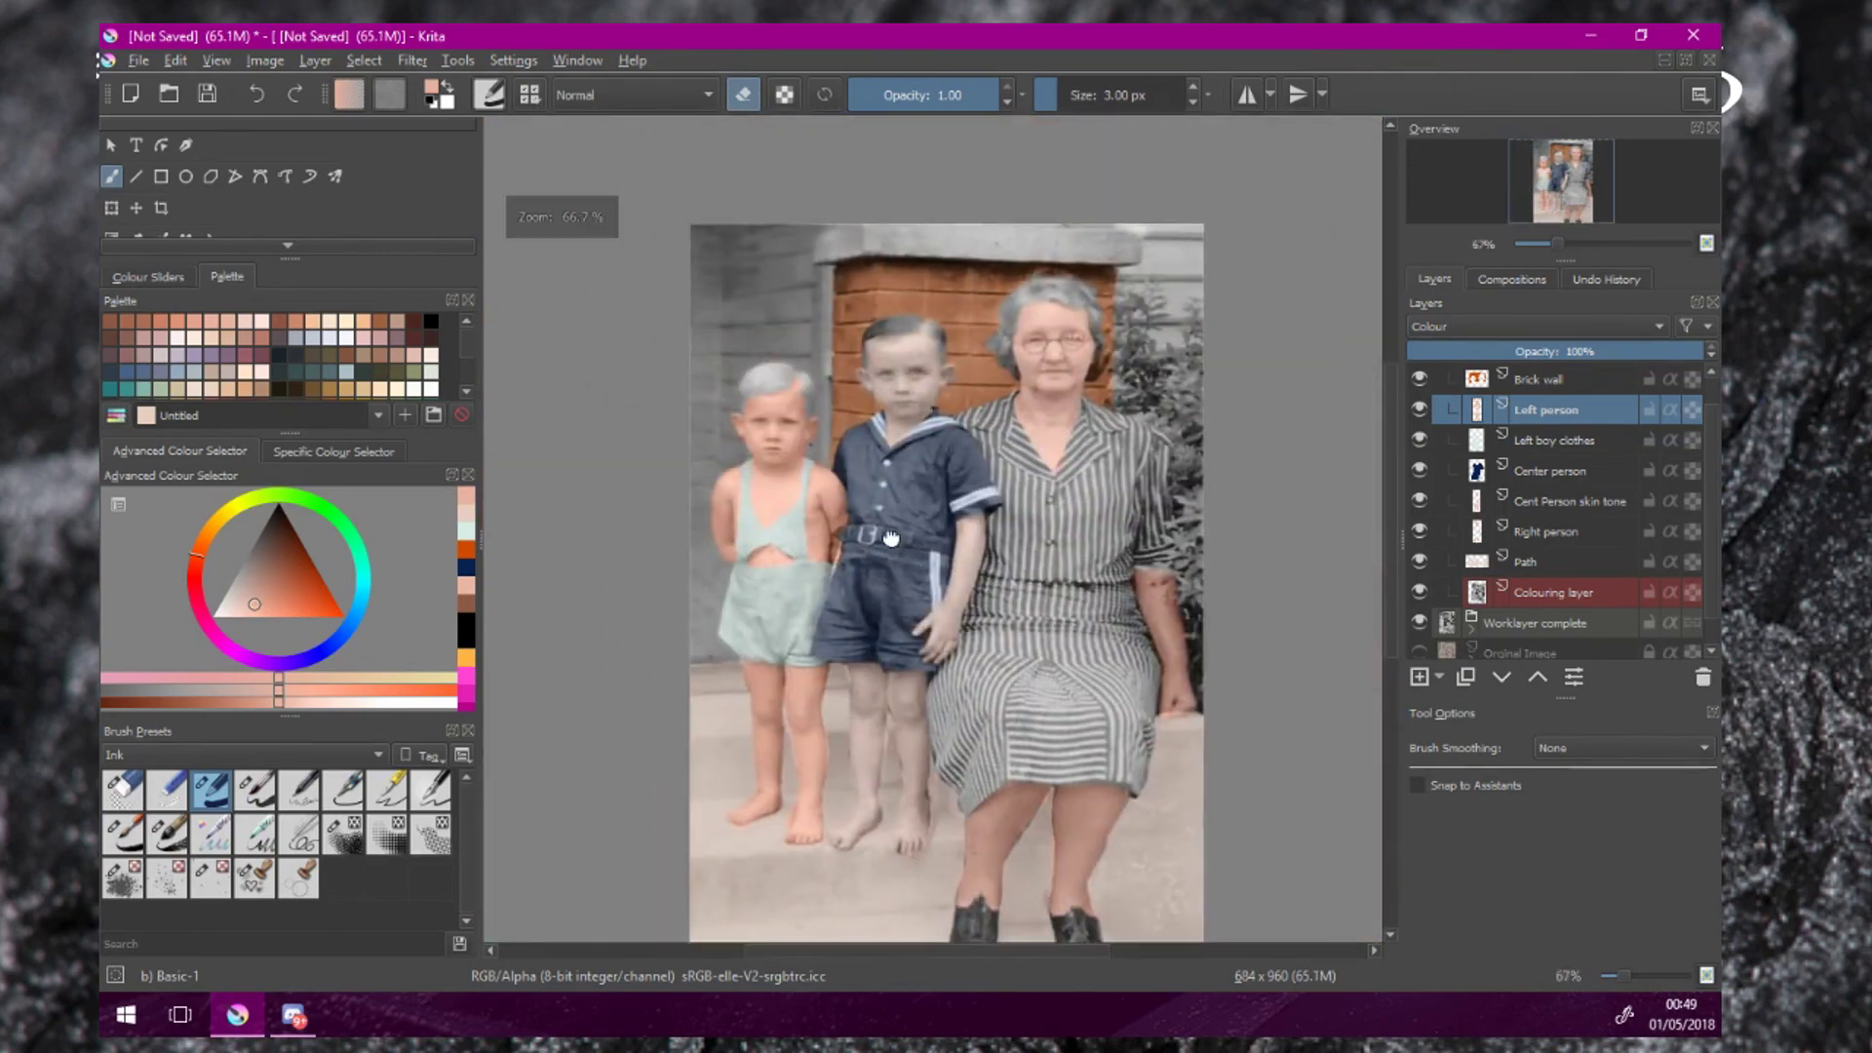
pyautogui.scroll(2, 840, 628)
pyautogui.scroll(4, 840, 627)
pyautogui.scroll(-1, 898, 510)
pyautogui.click(1528, 561)
pyautogui.keyDown('ctrl'); pyautogui.click(800, 592); pyautogui.keyUp('ctrl')
pyautogui.press('e')
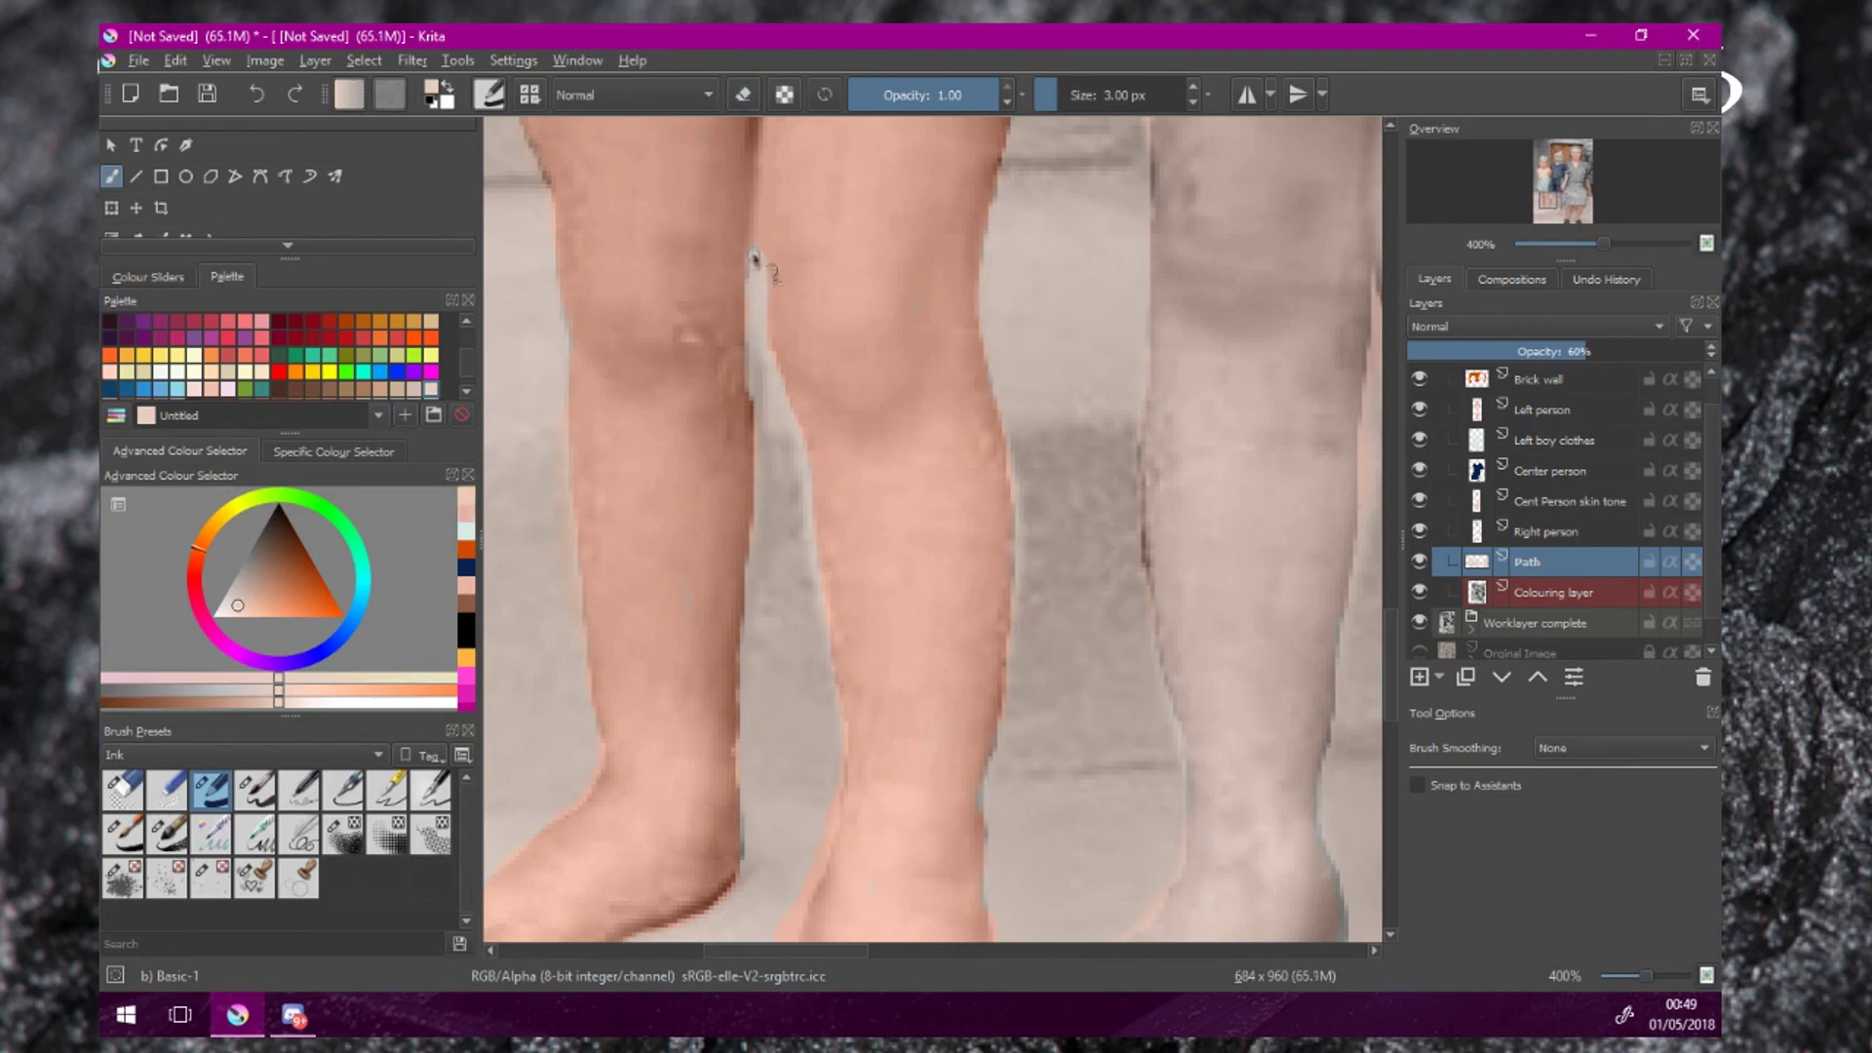
pyautogui.moveTo(782, 639); pyautogui.dragTo(1068, 587)
pyautogui.scroll(-1, 1066, 587)
pyautogui.moveTo(960, 746); pyautogui.dragTo(1080, 593)
pyautogui.scroll(1, 1081, 593)
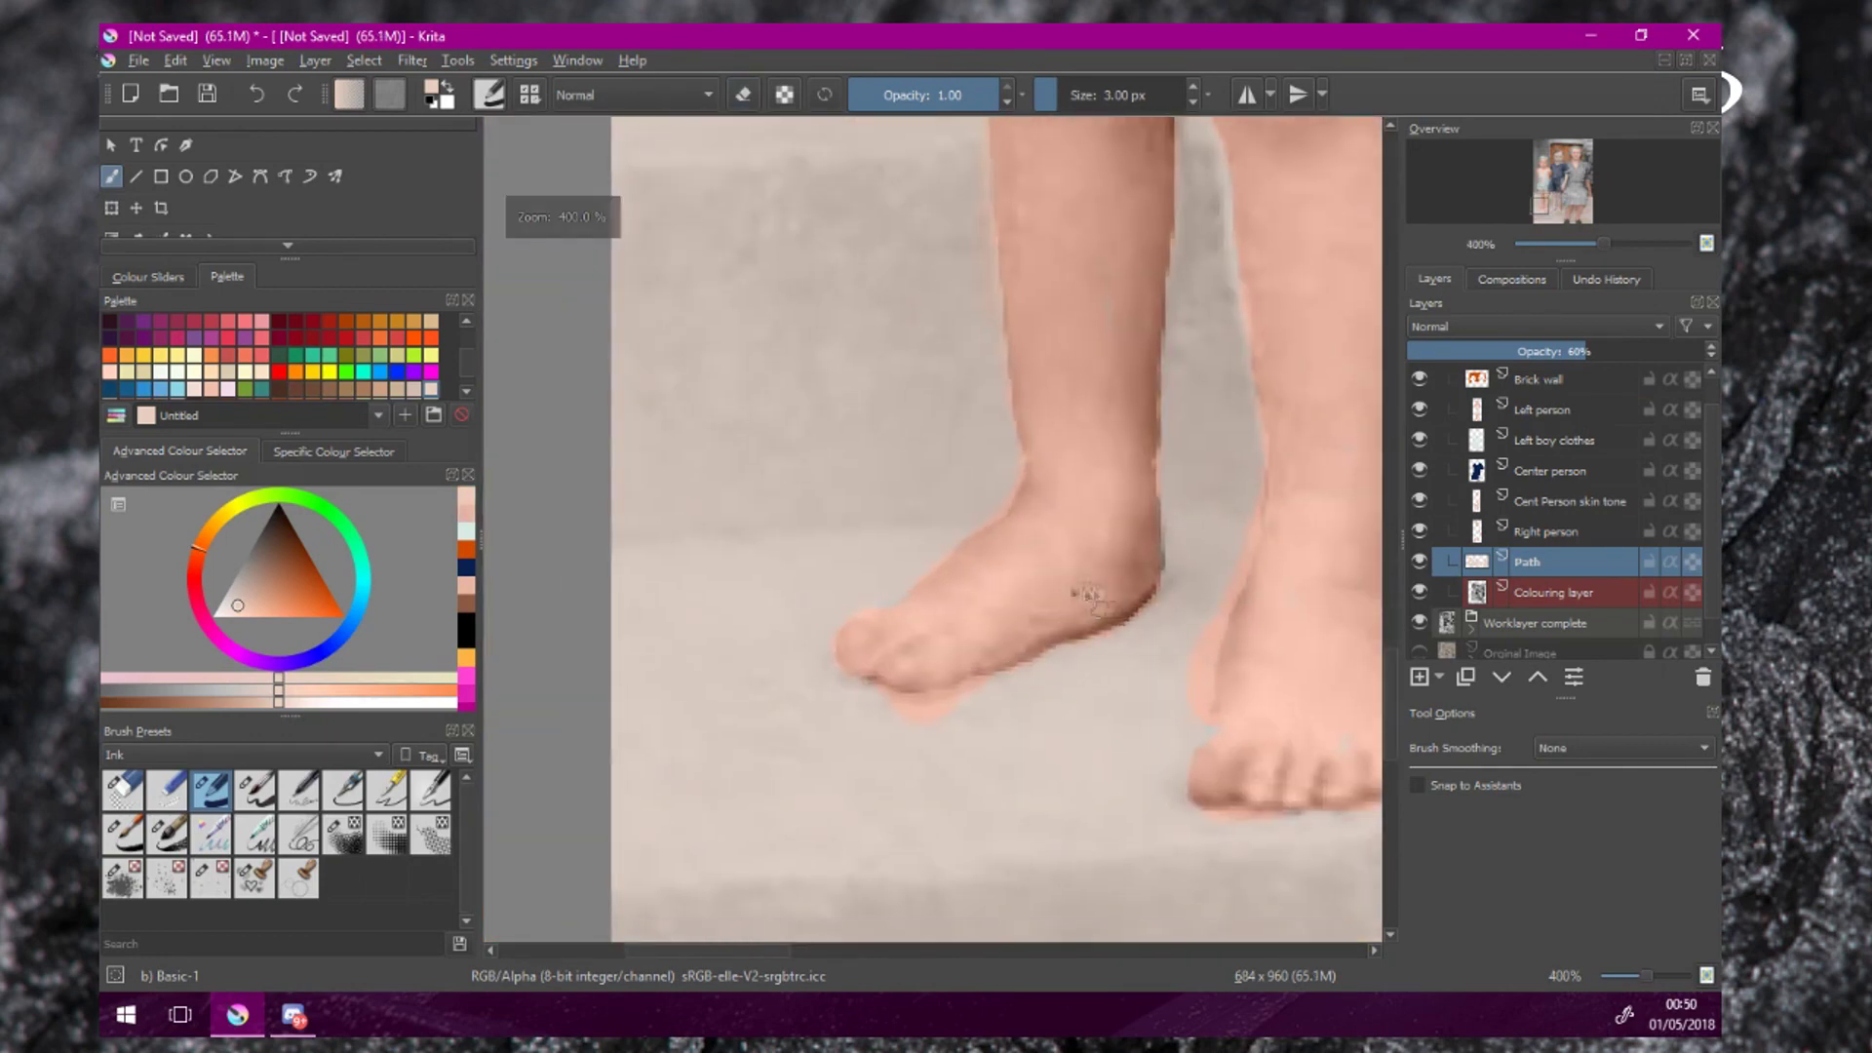
# Erase the skin overspill around the left boy's lower legs and feet on the Left person layer.
pyautogui.click(1541, 410)
pyautogui.press('e')
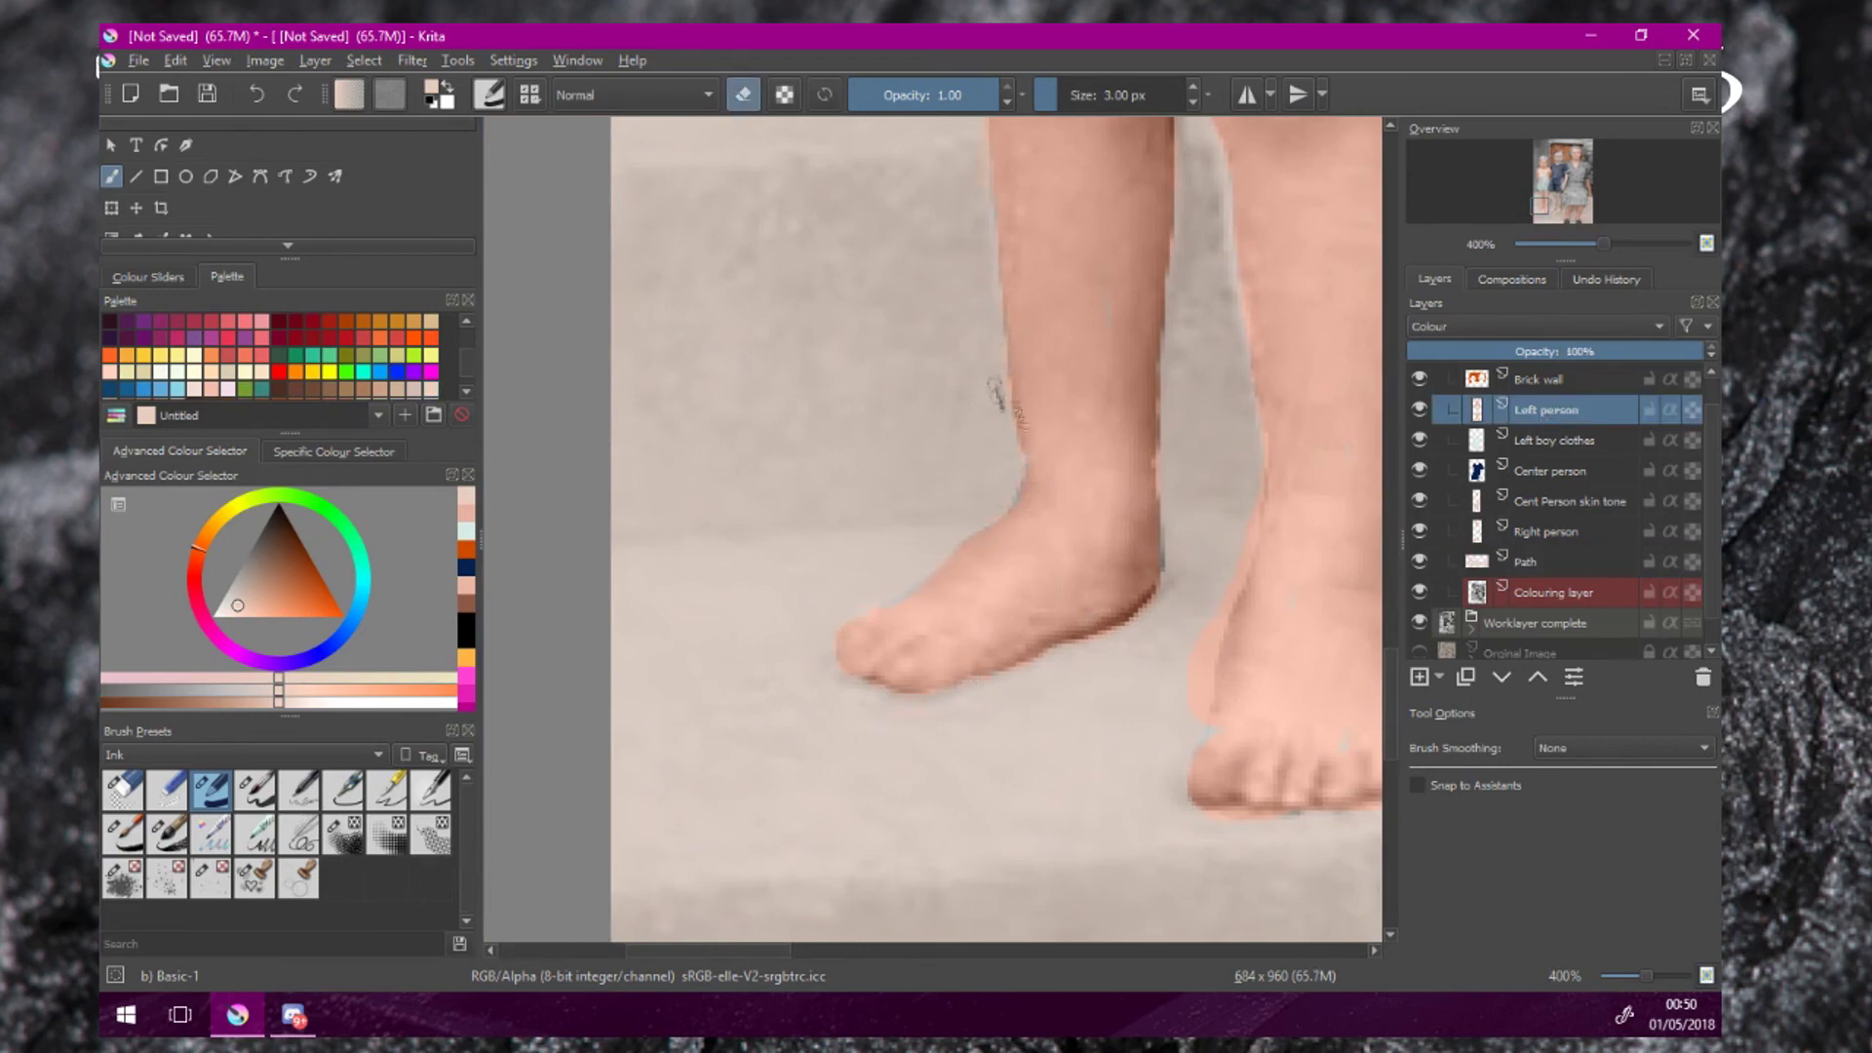
pyautogui.moveTo(1184, 363); pyautogui.dragTo(783, 331)
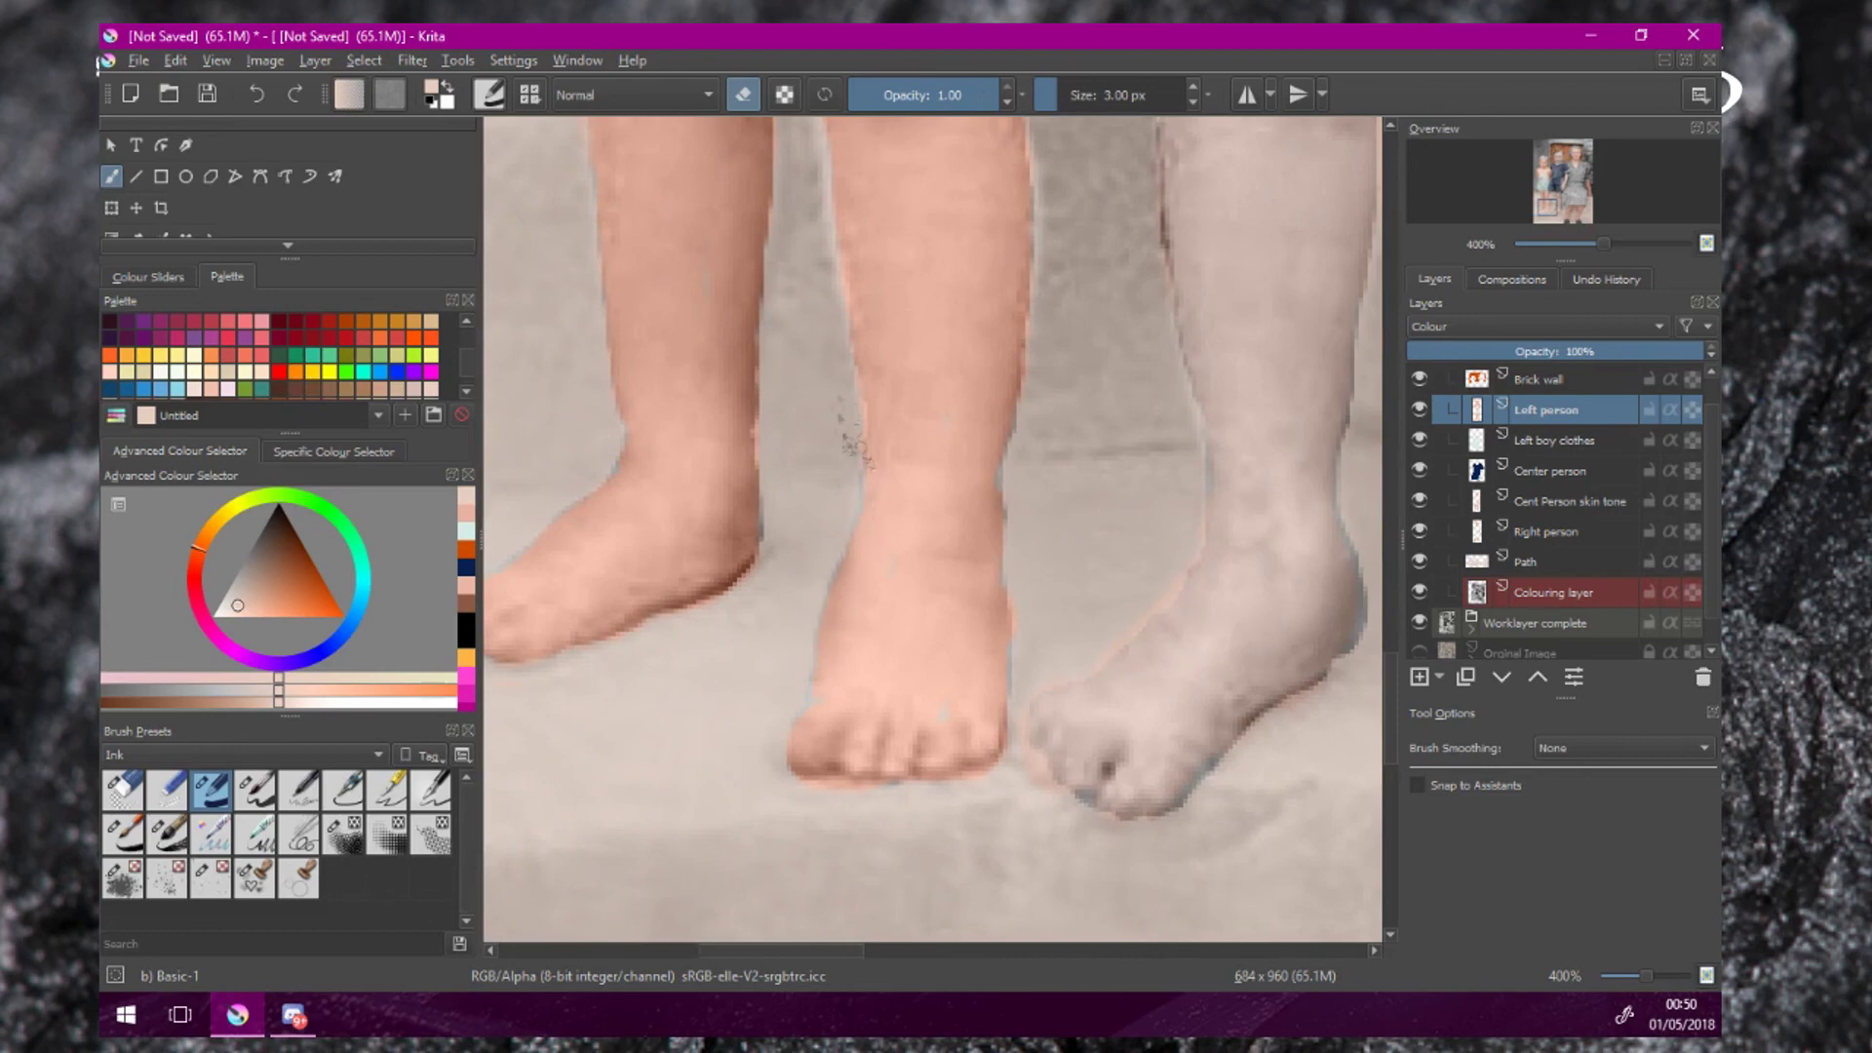
# Fill the uncoloured spot on the left boy's front toes with skin colour and erase the overspill around those toes.
pyautogui.press('e')
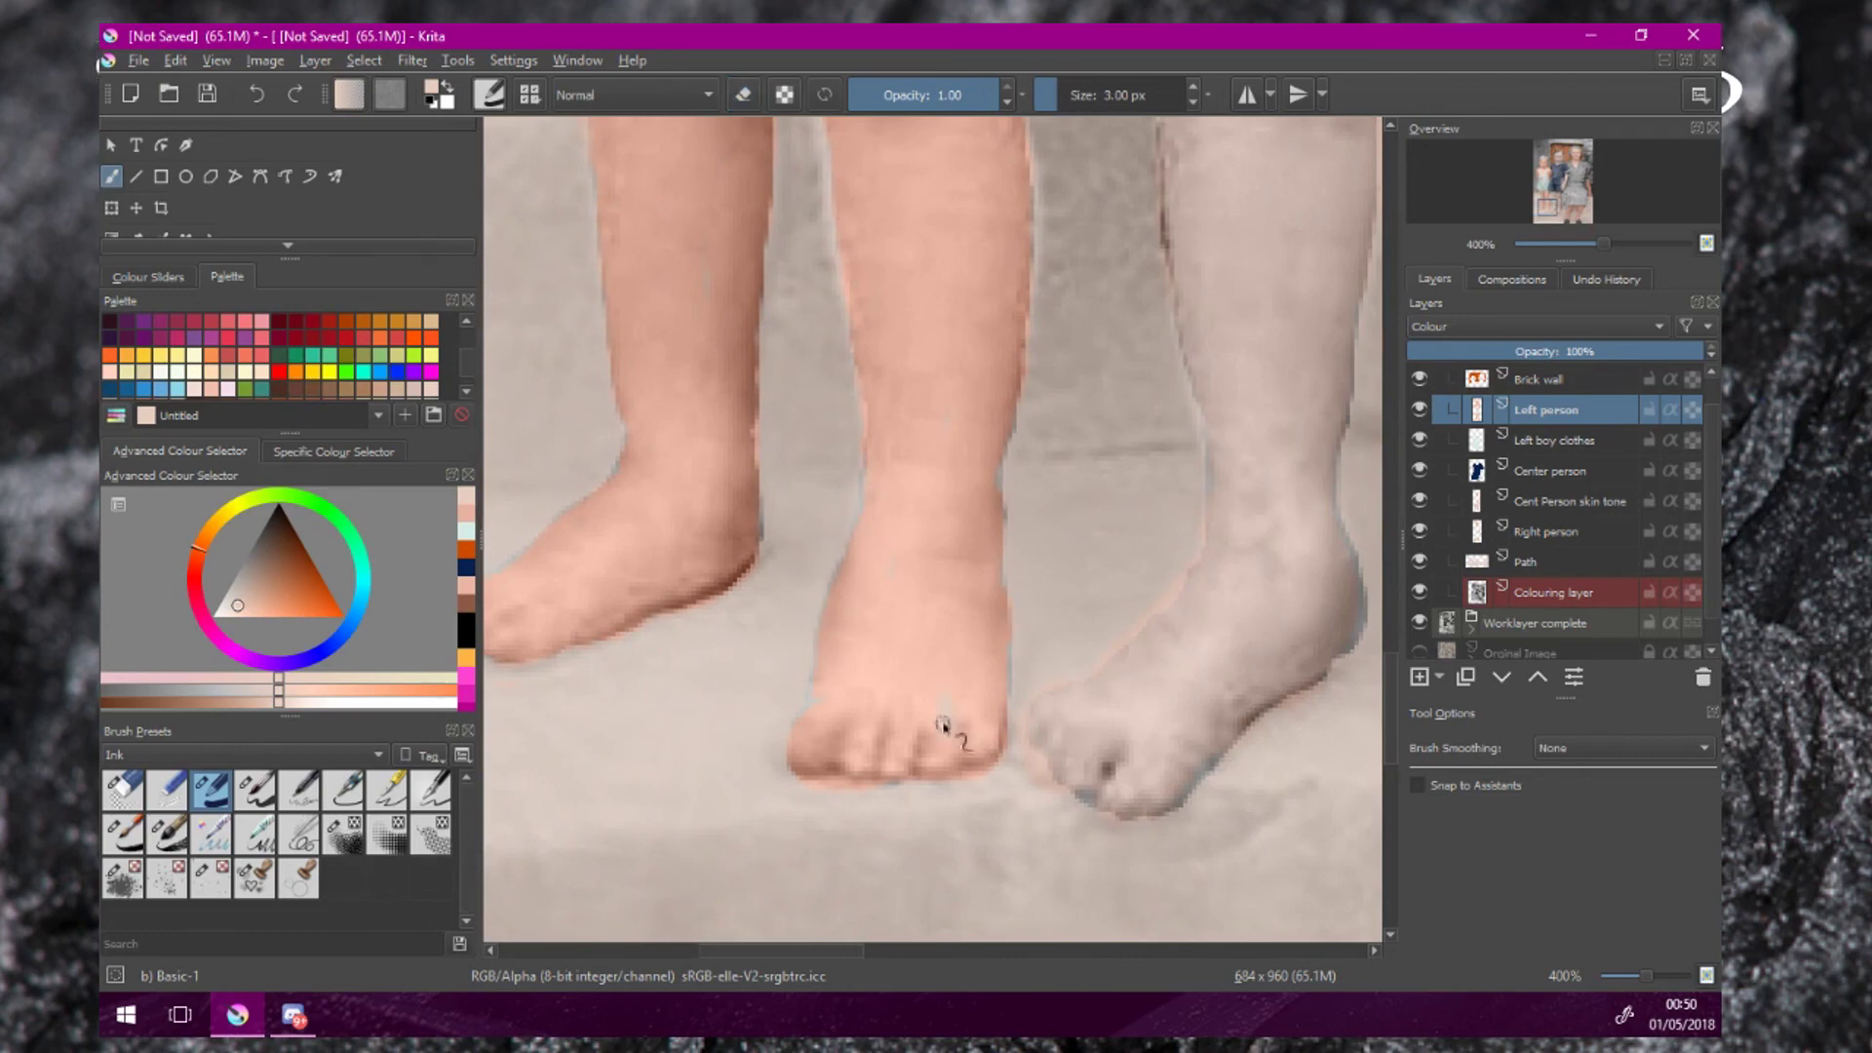
pyautogui.click(467, 513)
pyautogui.moveTo(950, 694); pyautogui.dragTo(949, 727)
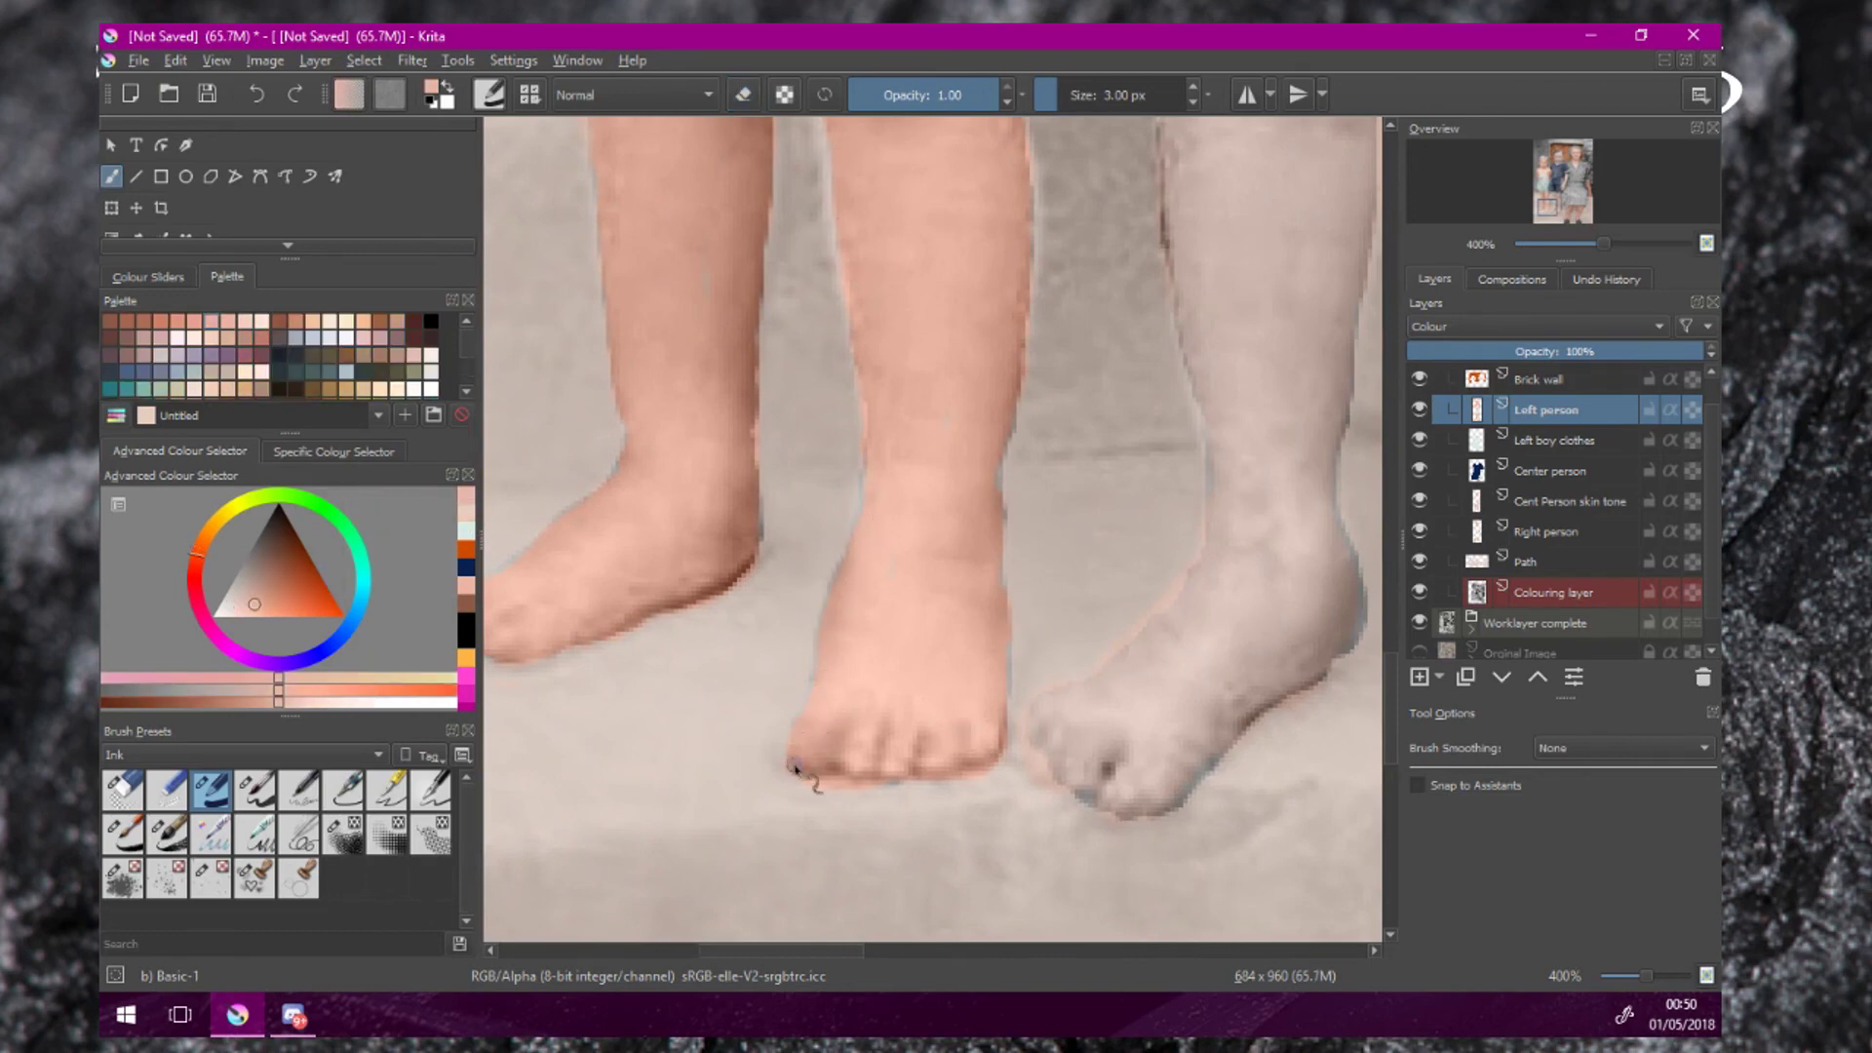
pyautogui.press('e')
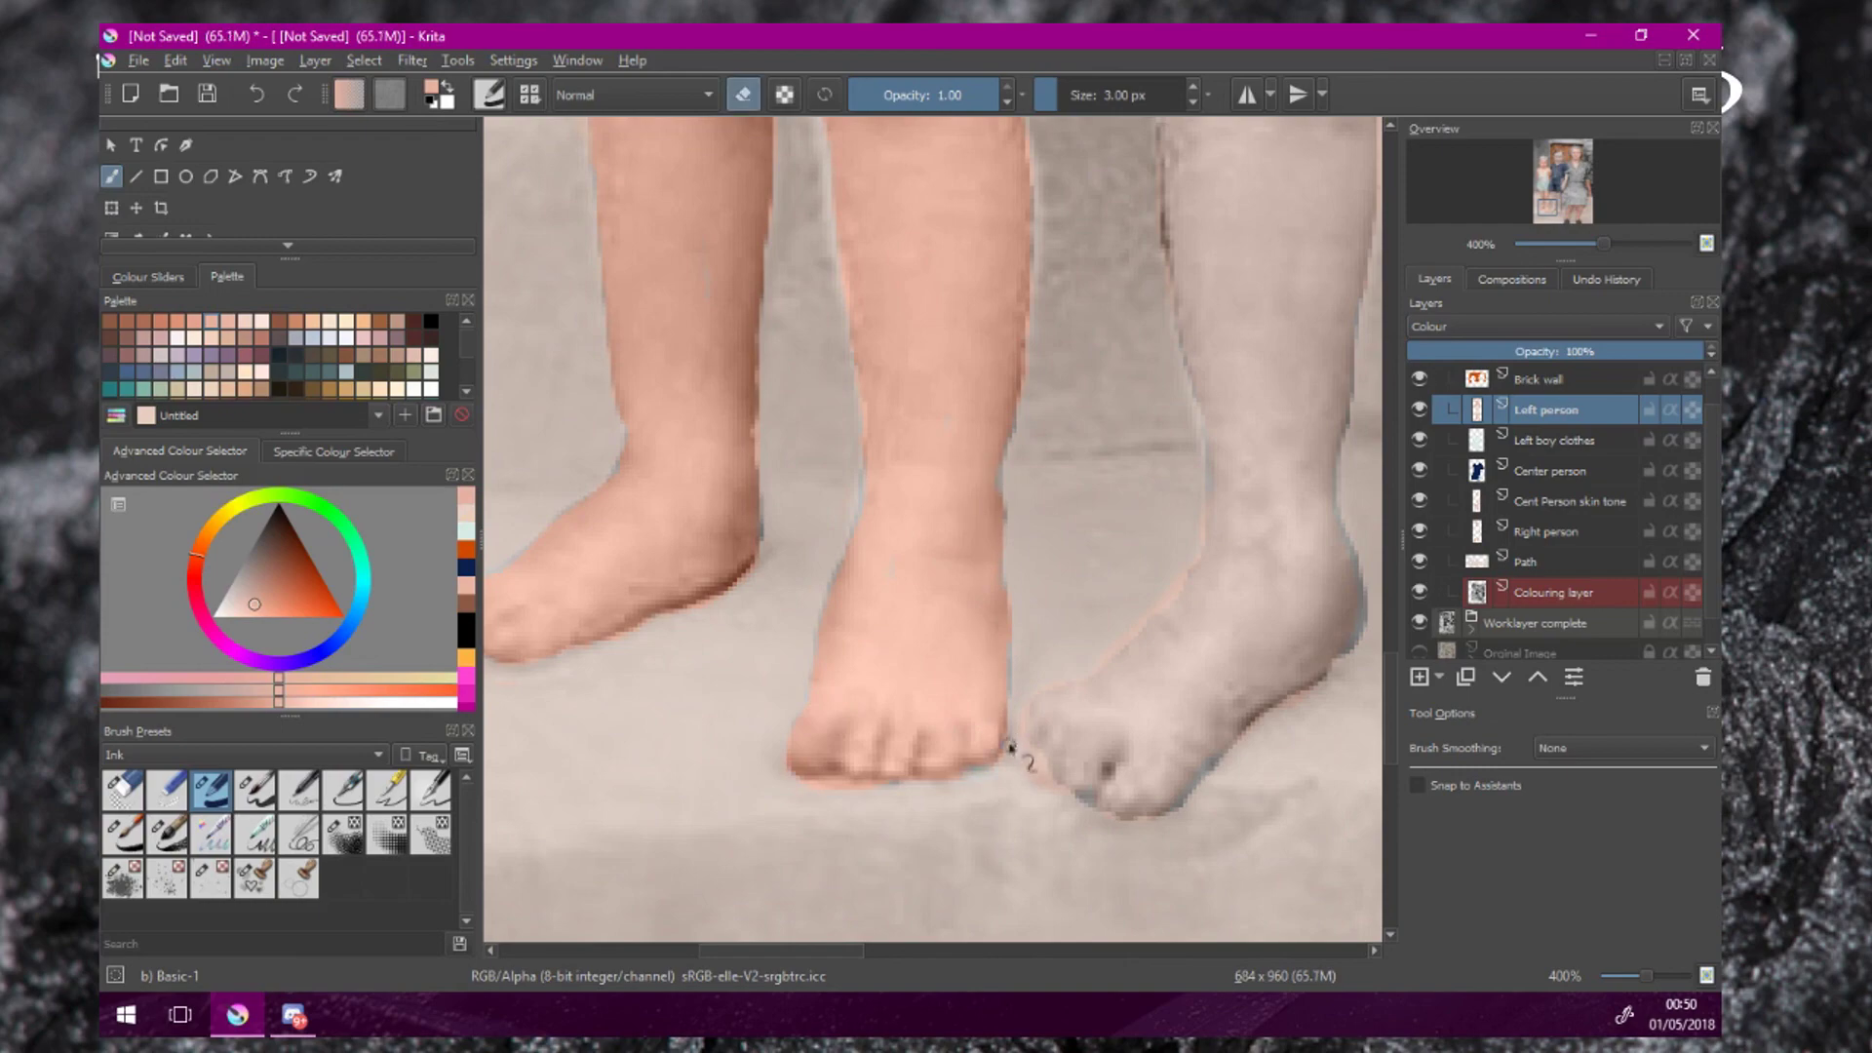
pyautogui.scroll(-5, 949, 612)
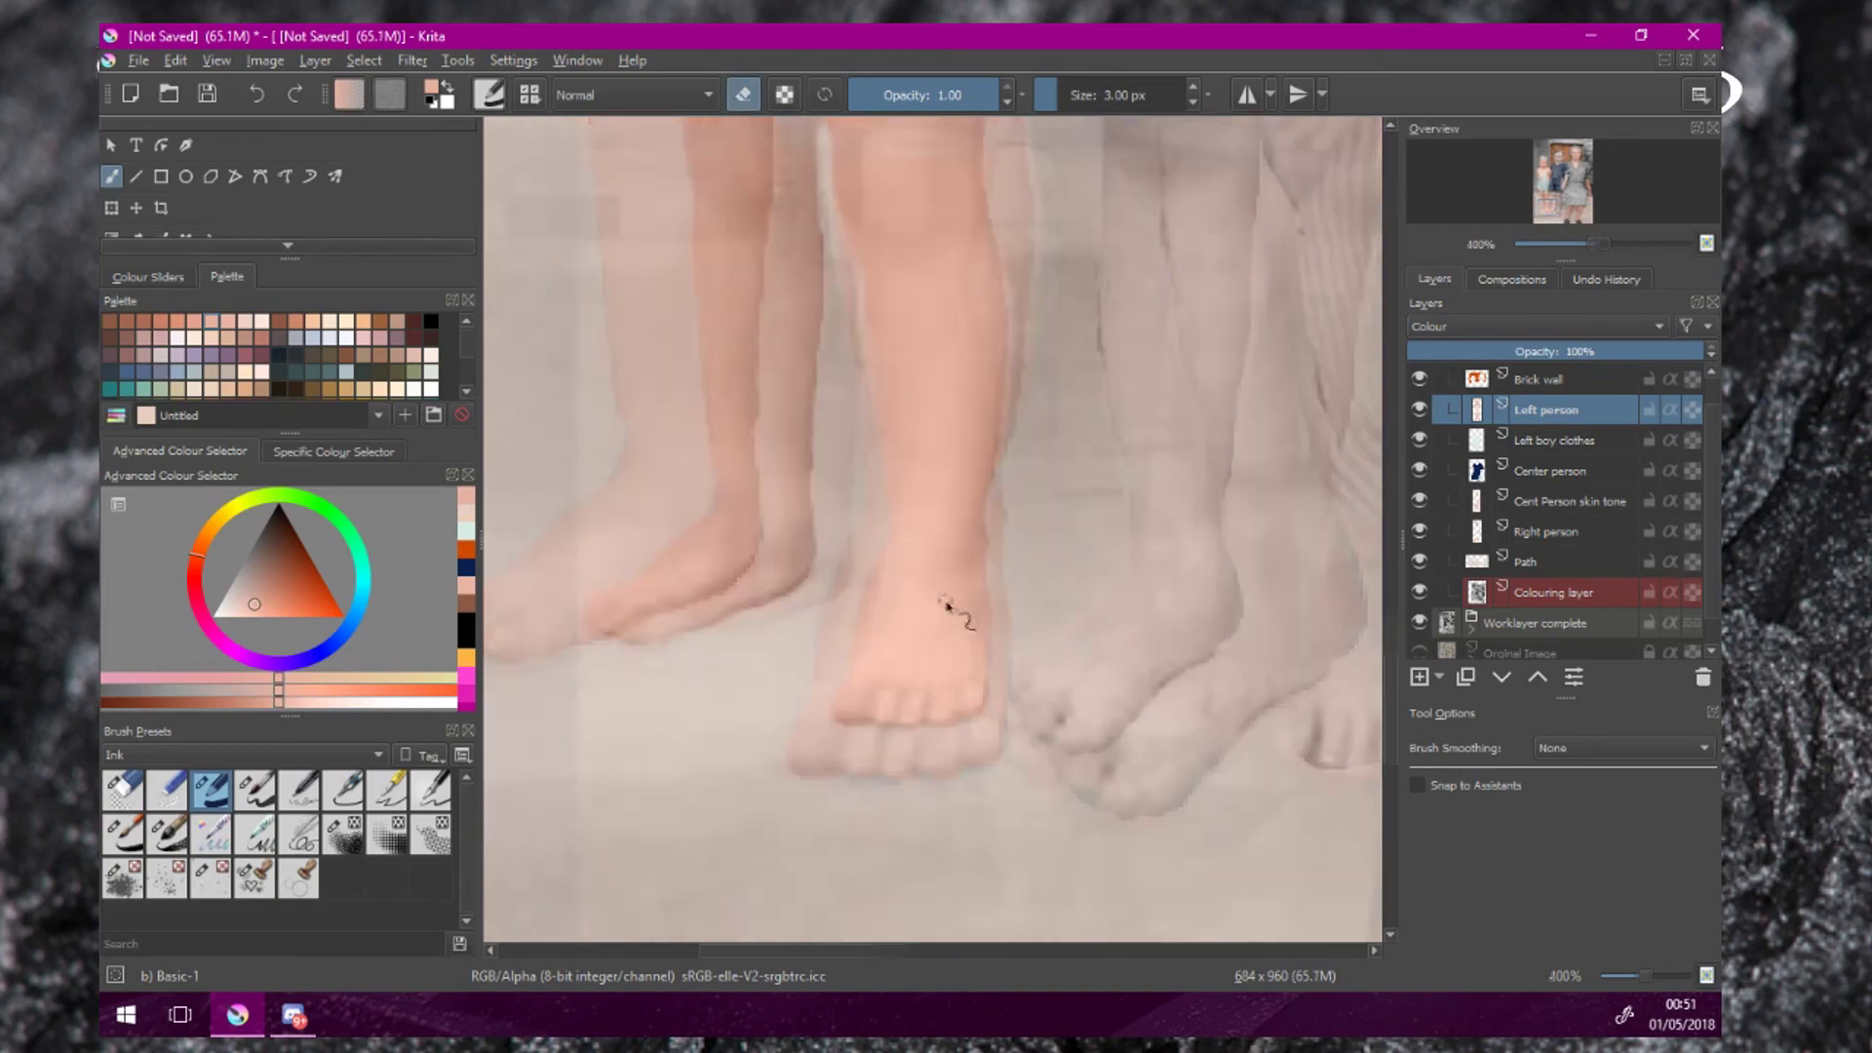
# Examine the left boy's coloured legs and the overall colouring of the photo for remaining flaws.
pyautogui.moveTo(1294, 499); pyautogui.dragTo(1262, 603)
pyautogui.scroll(4, 955, 639)
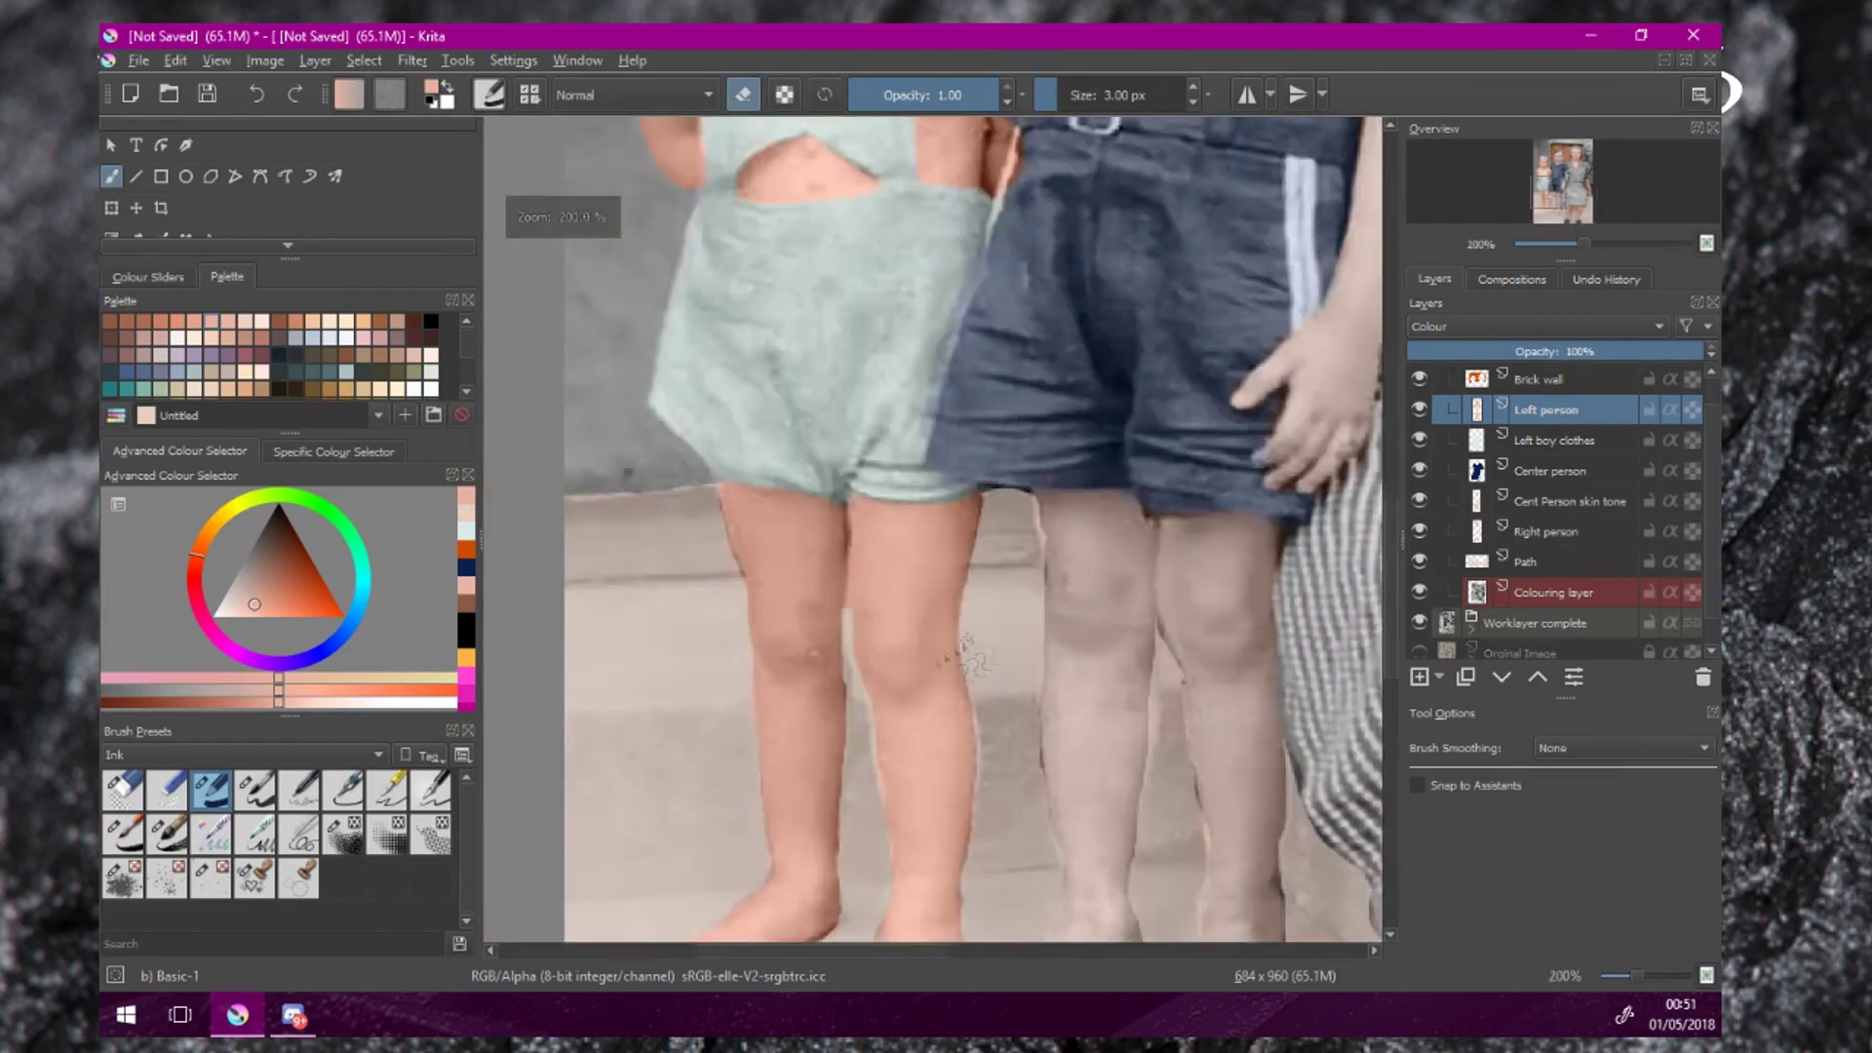
pyautogui.scroll(-4, 932, 664)
pyautogui.moveTo(951, 643); pyautogui.dragTo(865, 657)
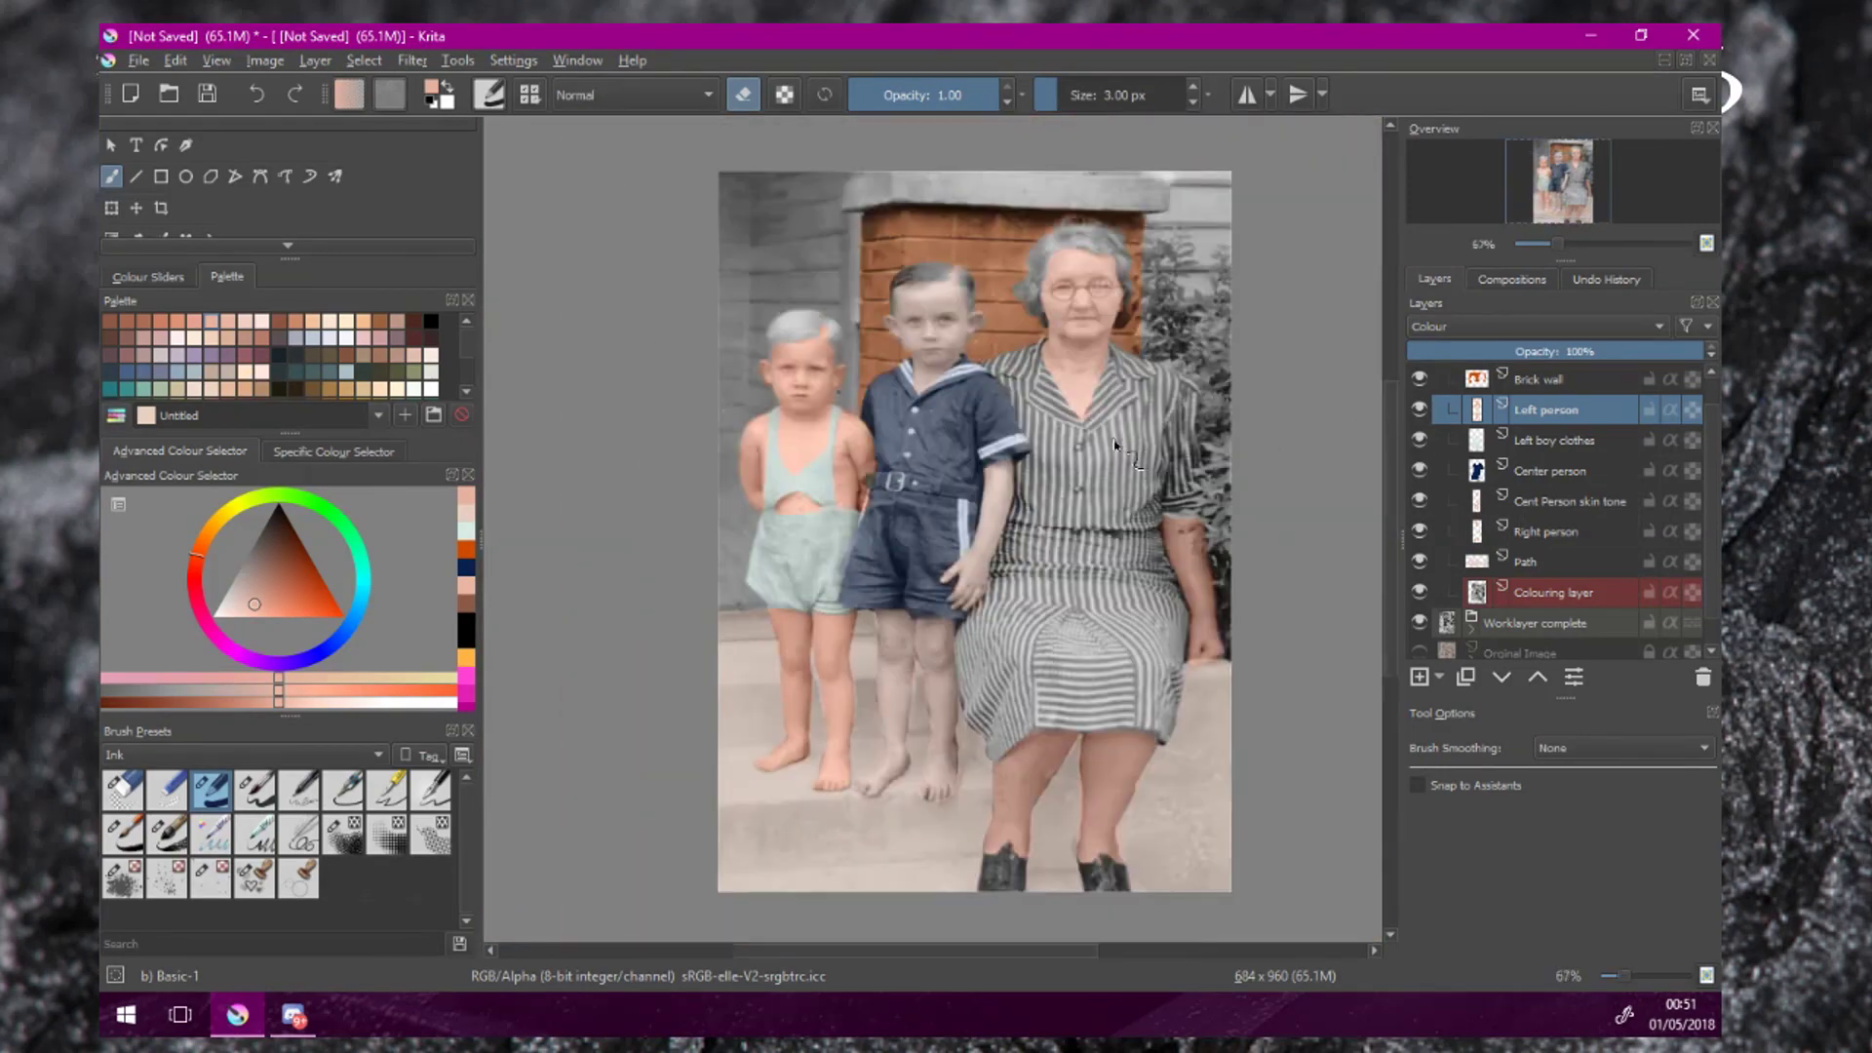
pyautogui.scroll(3, 960, 390)
pyautogui.scroll(-3, 886, 417)
pyautogui.scroll(1, 887, 417)
pyautogui.scroll(1, 1541, 468)
pyautogui.moveTo(1141, 483); pyautogui.dragTo(1227, 455)
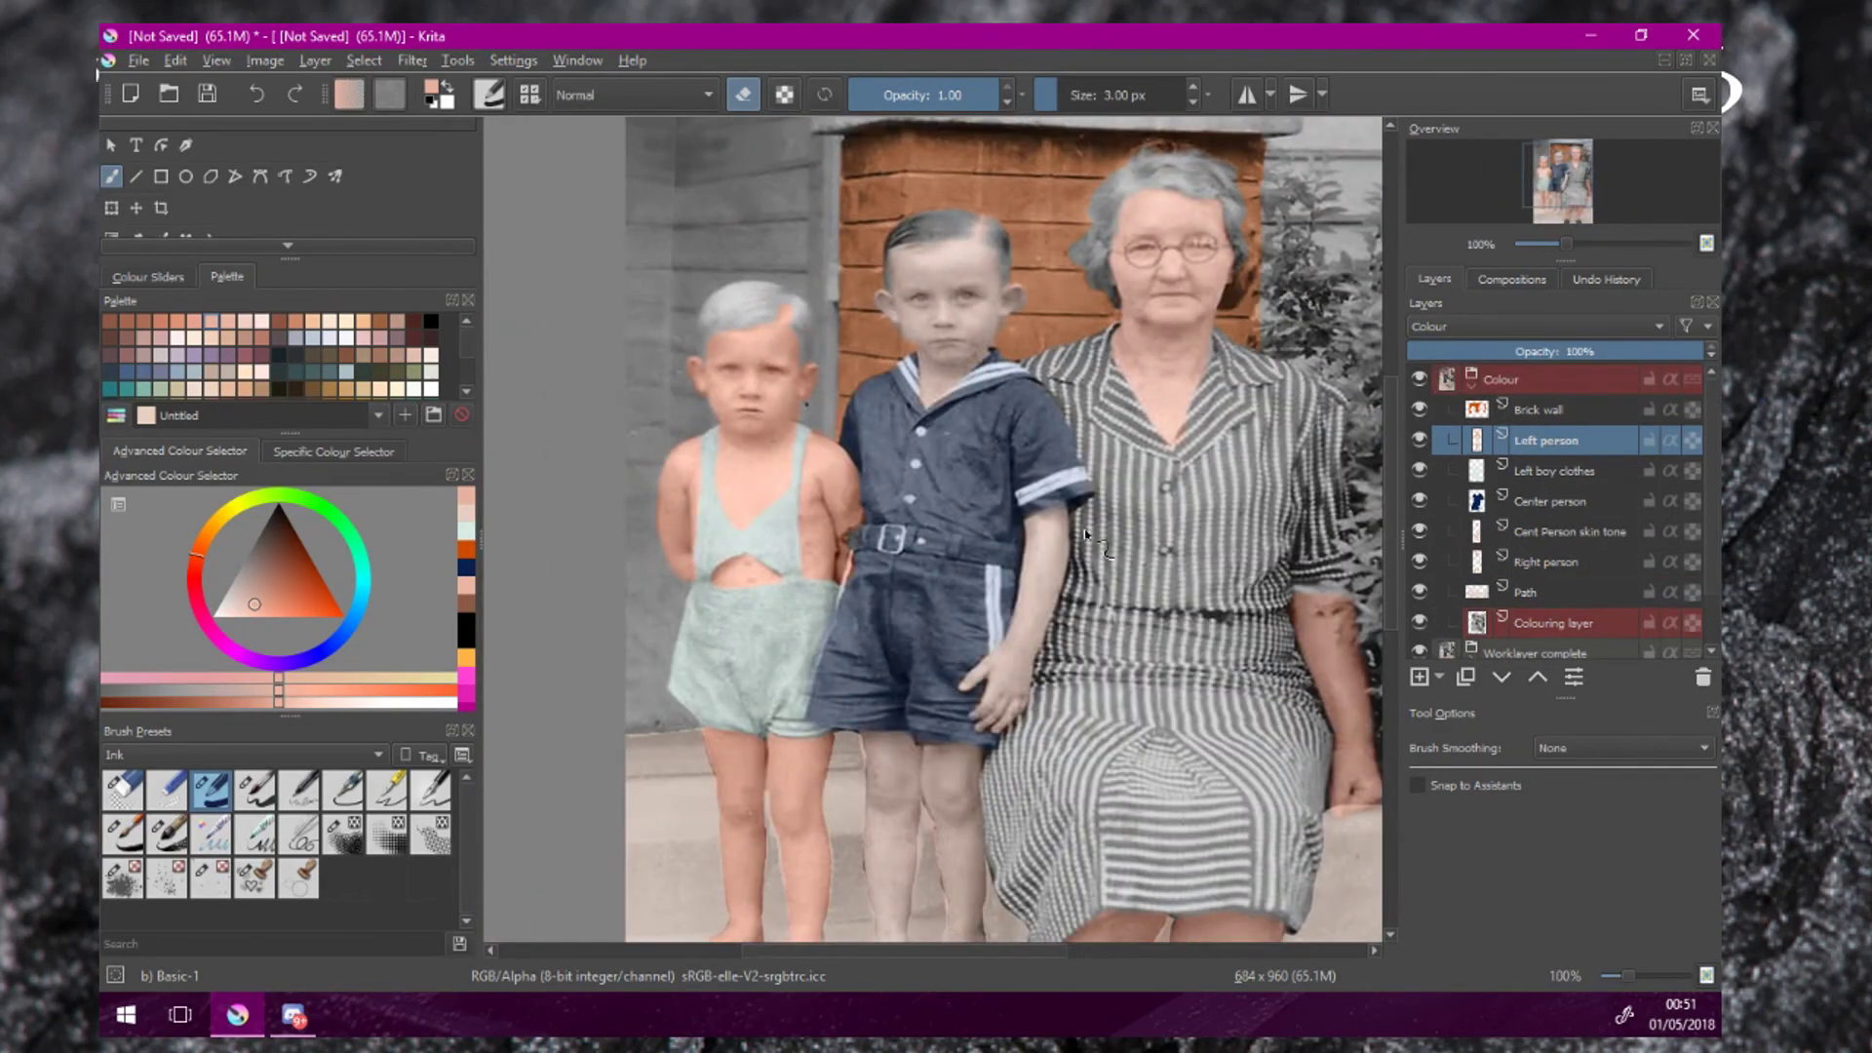
# Set the Path layer's blending mode to Colour.
pyautogui.moveTo(1044, 542); pyautogui.dragTo(1044, 408)
pyautogui.click(1517, 596)
pyautogui.click(1512, 326)
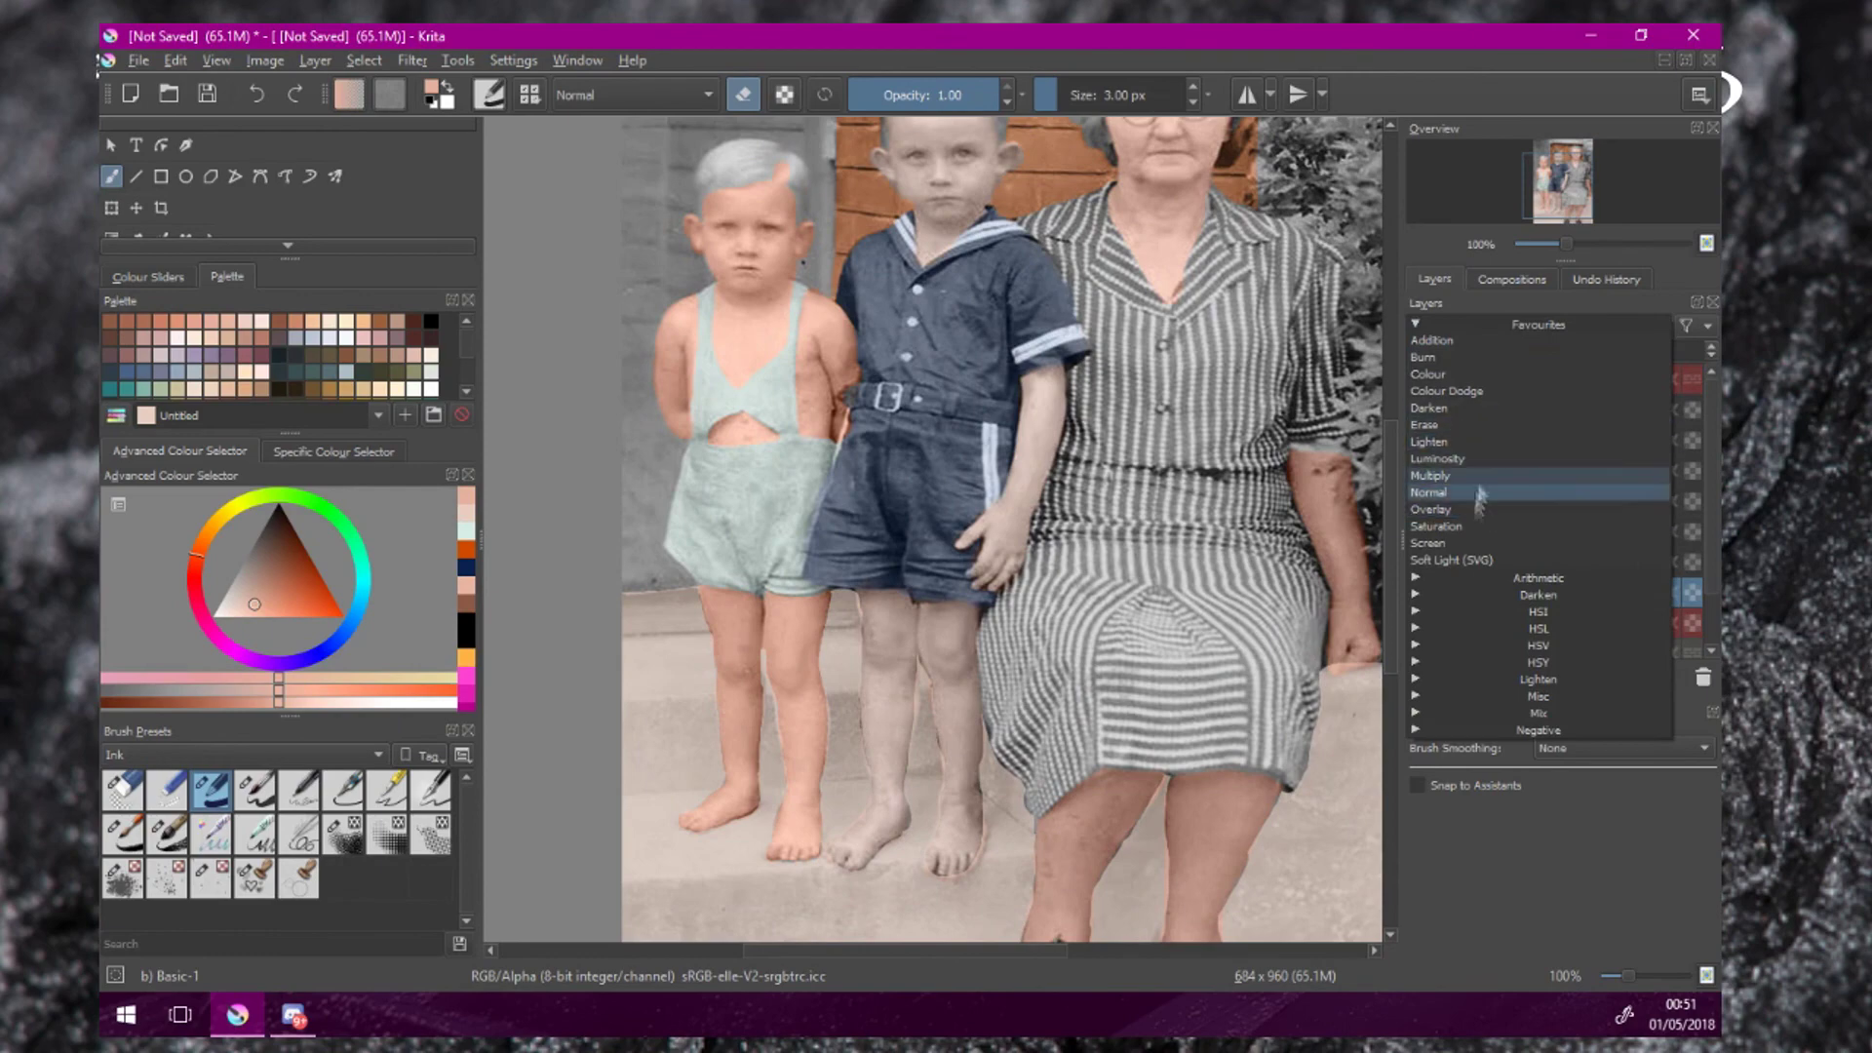
pyautogui.click(1428, 374)
pyautogui.scroll(-1, 1024, 535)
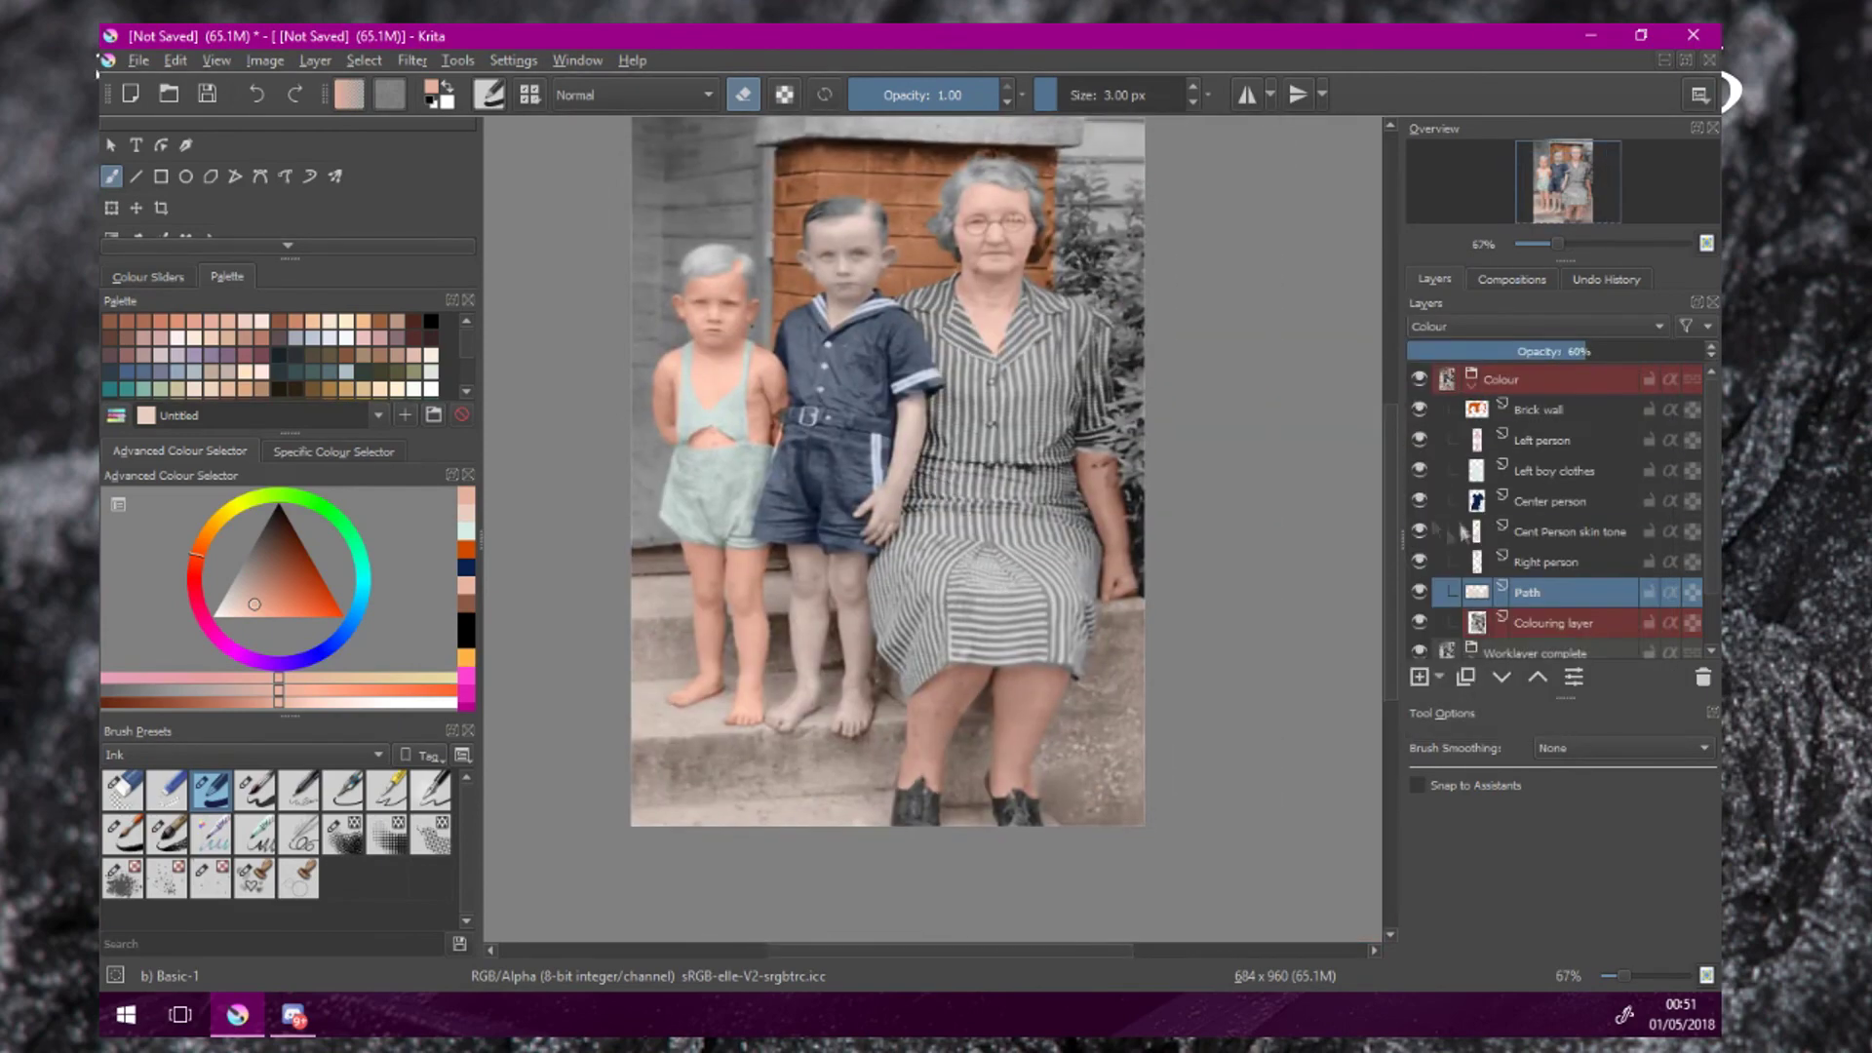
# Lower the Left person layer's opacity to 50%.
pyautogui.click(1541, 439)
pyautogui.click(1649, 352)
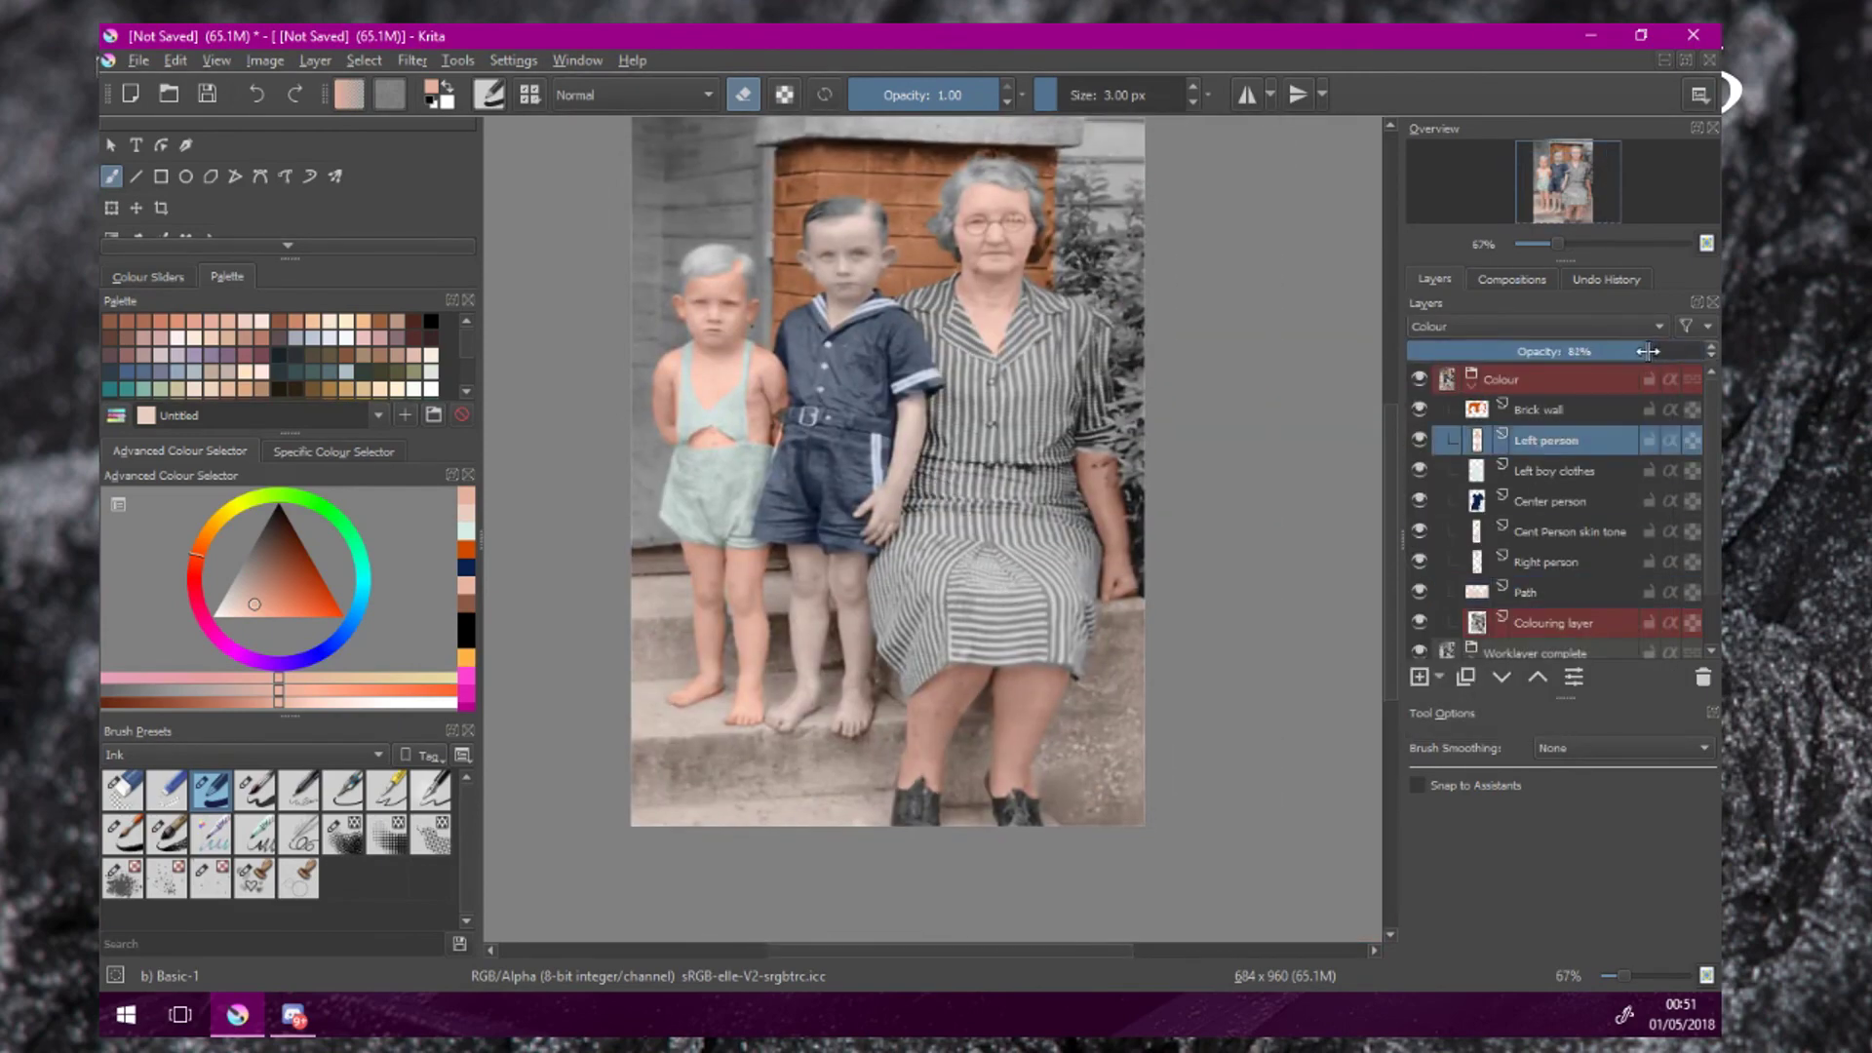
pyautogui.click(1598, 376)
pyautogui.click(1592, 438)
pyautogui.scroll(-1, 980, 453)
pyautogui.scroll(1, 977, 391)
pyautogui.scroll(-1, 956, 507)
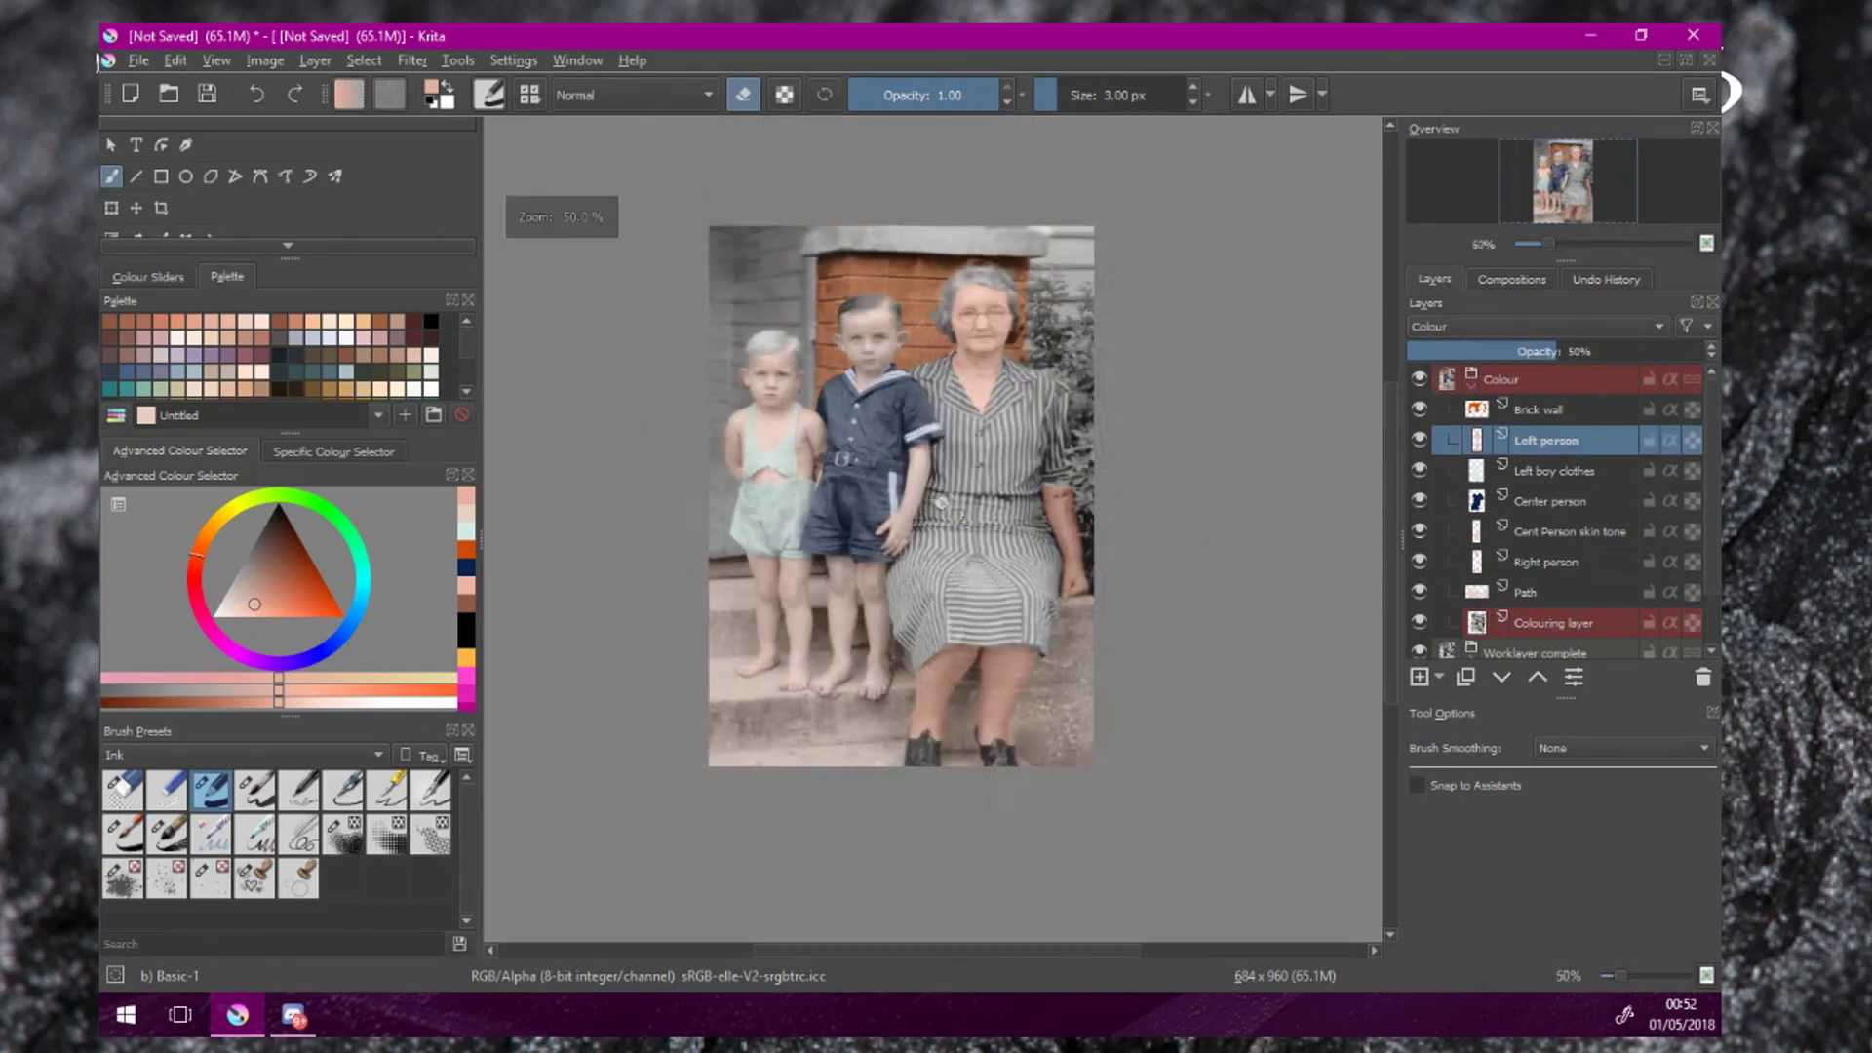
# Set the Right person layer's opacity to about 63%.
pyautogui.click(1550, 562)
pyautogui.click(1591, 349)
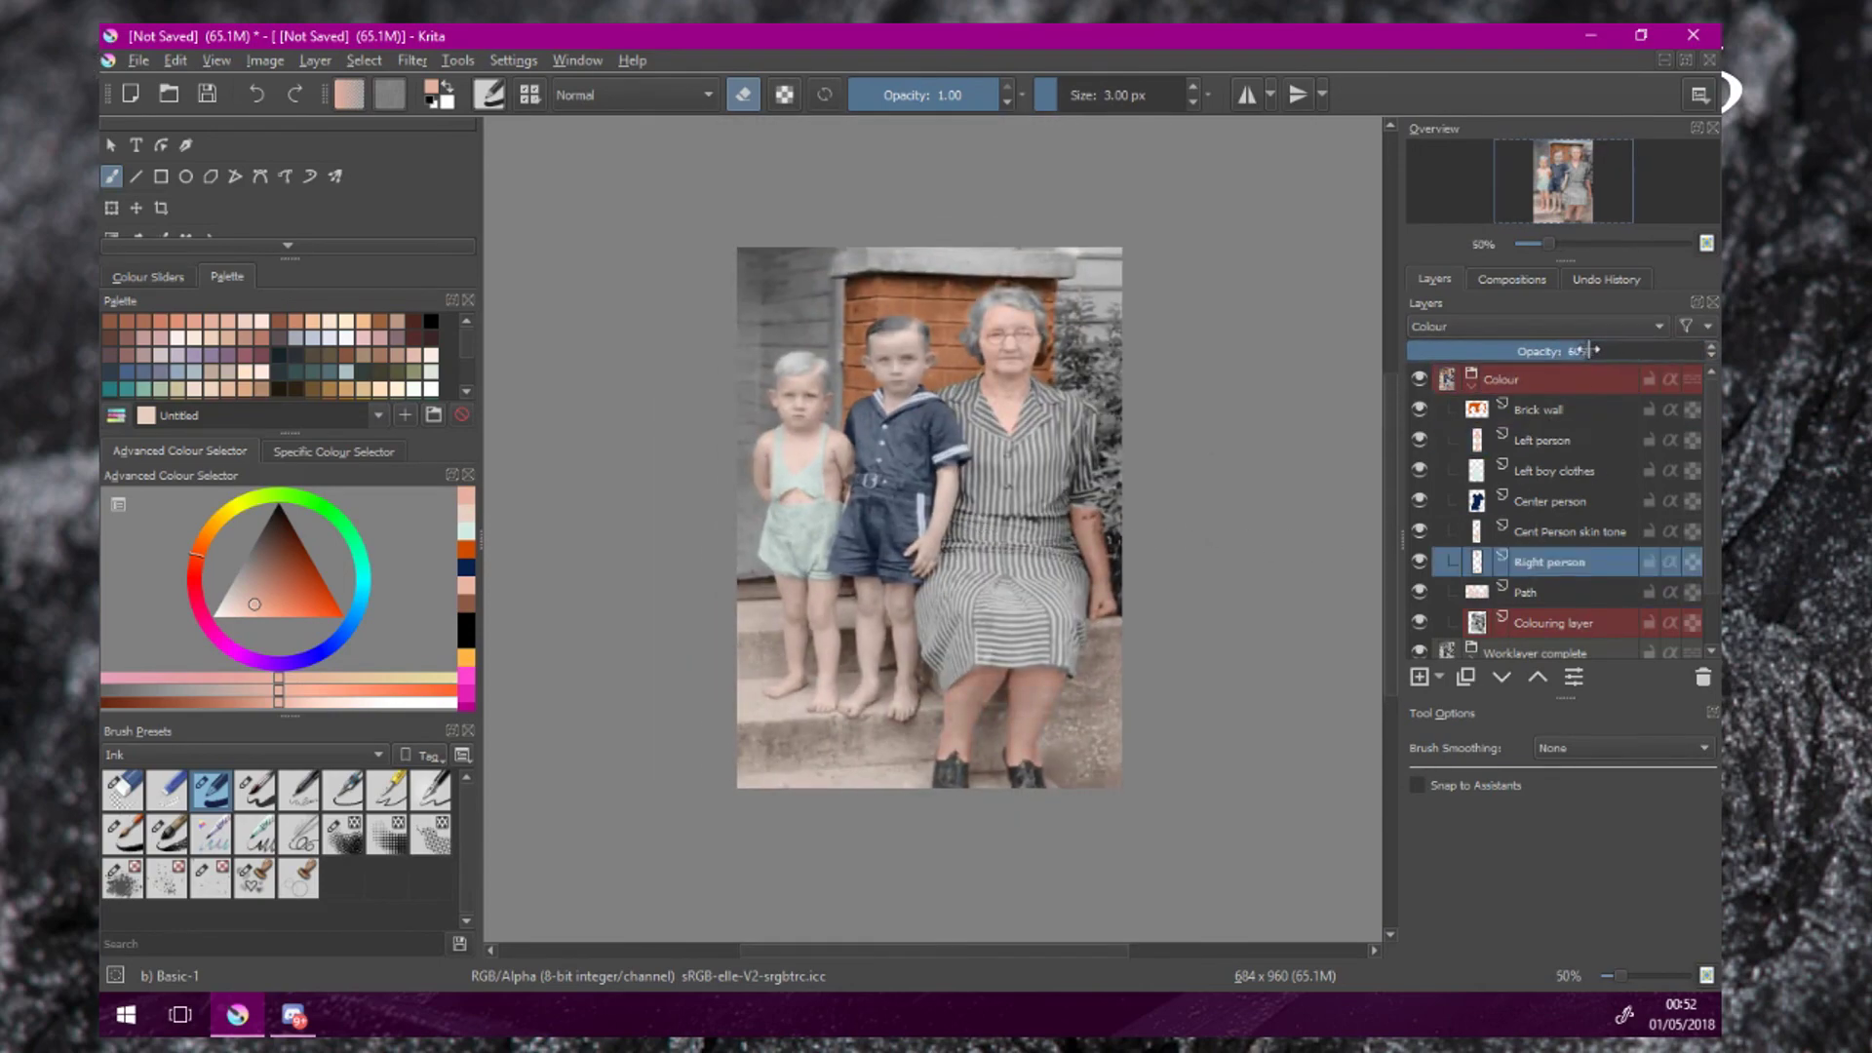
pyautogui.moveTo(1130, 460); pyautogui.dragTo(1107, 535)
pyautogui.scroll(1, 1074, 414)
pyautogui.scroll(-1, 1102, 537)
# Adjust the opacity of the Cent Person skin tone layer to balance the centre boy's skin with the other figures.
pyautogui.click(1506, 471)
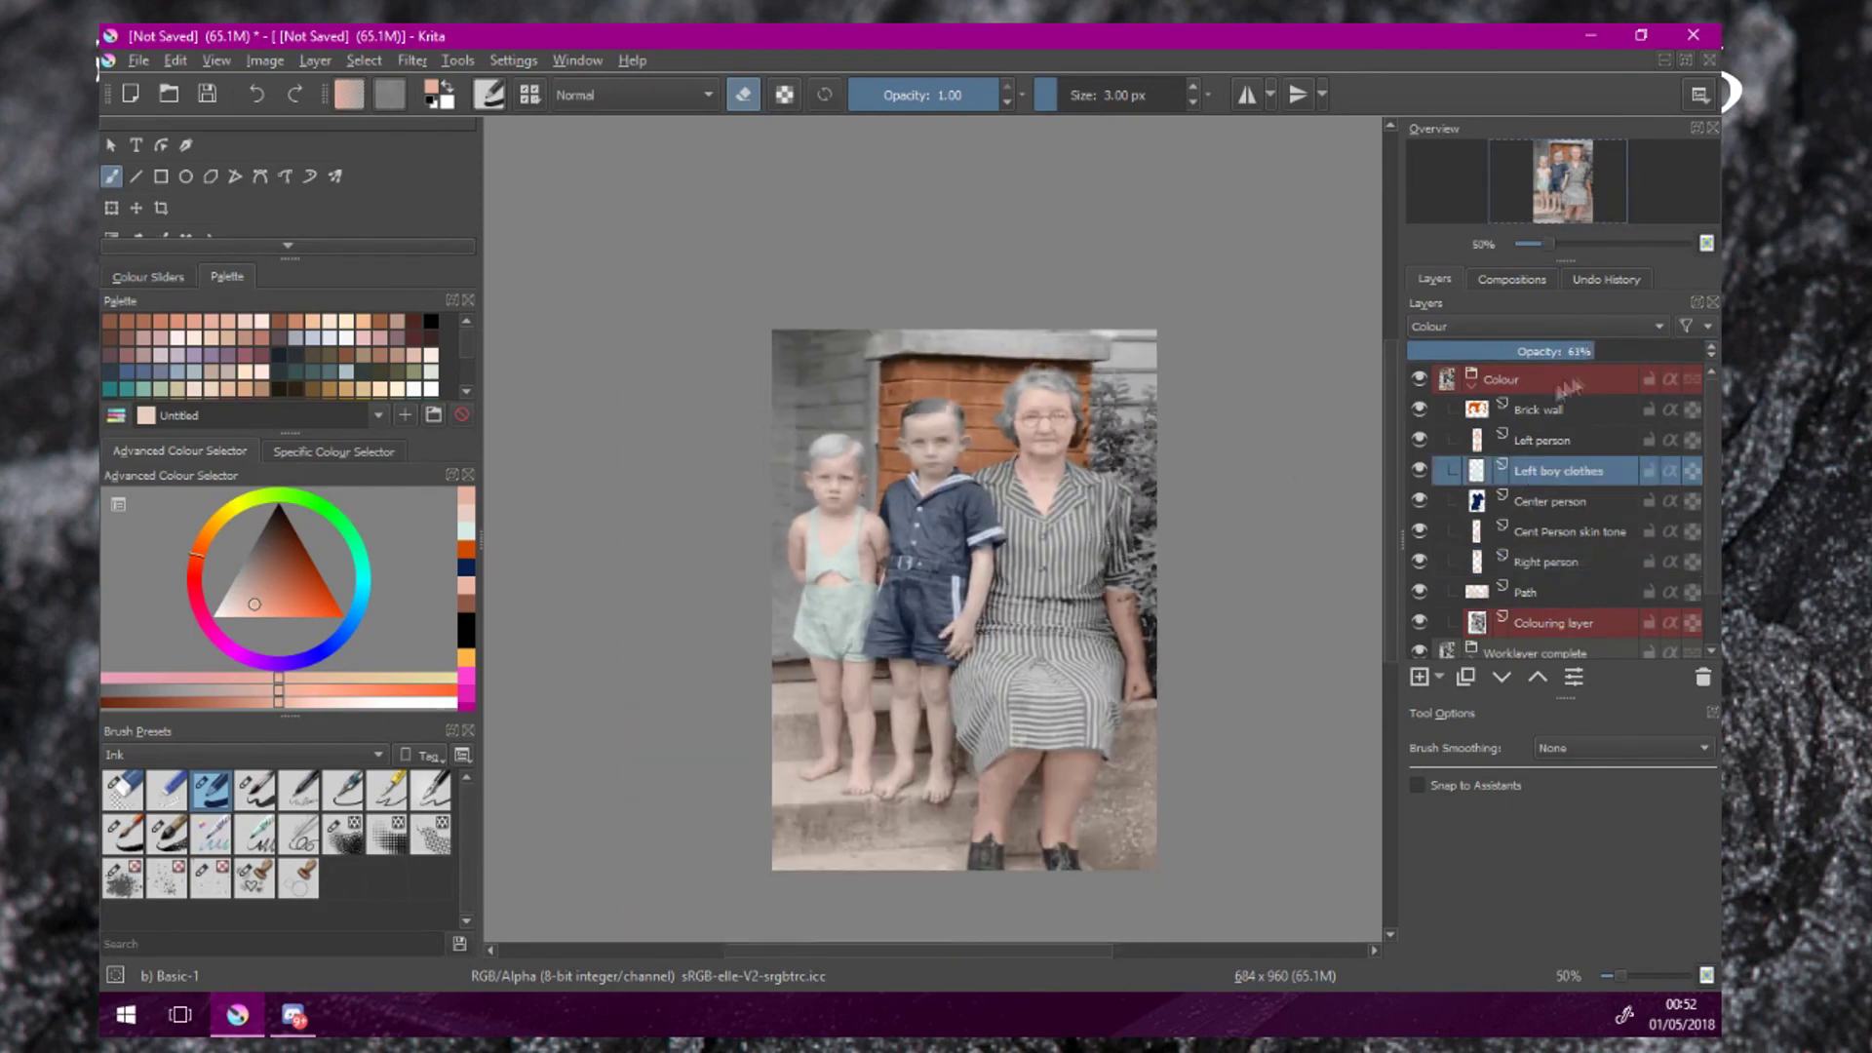
pyautogui.click(1557, 532)
pyautogui.click(1561, 351)
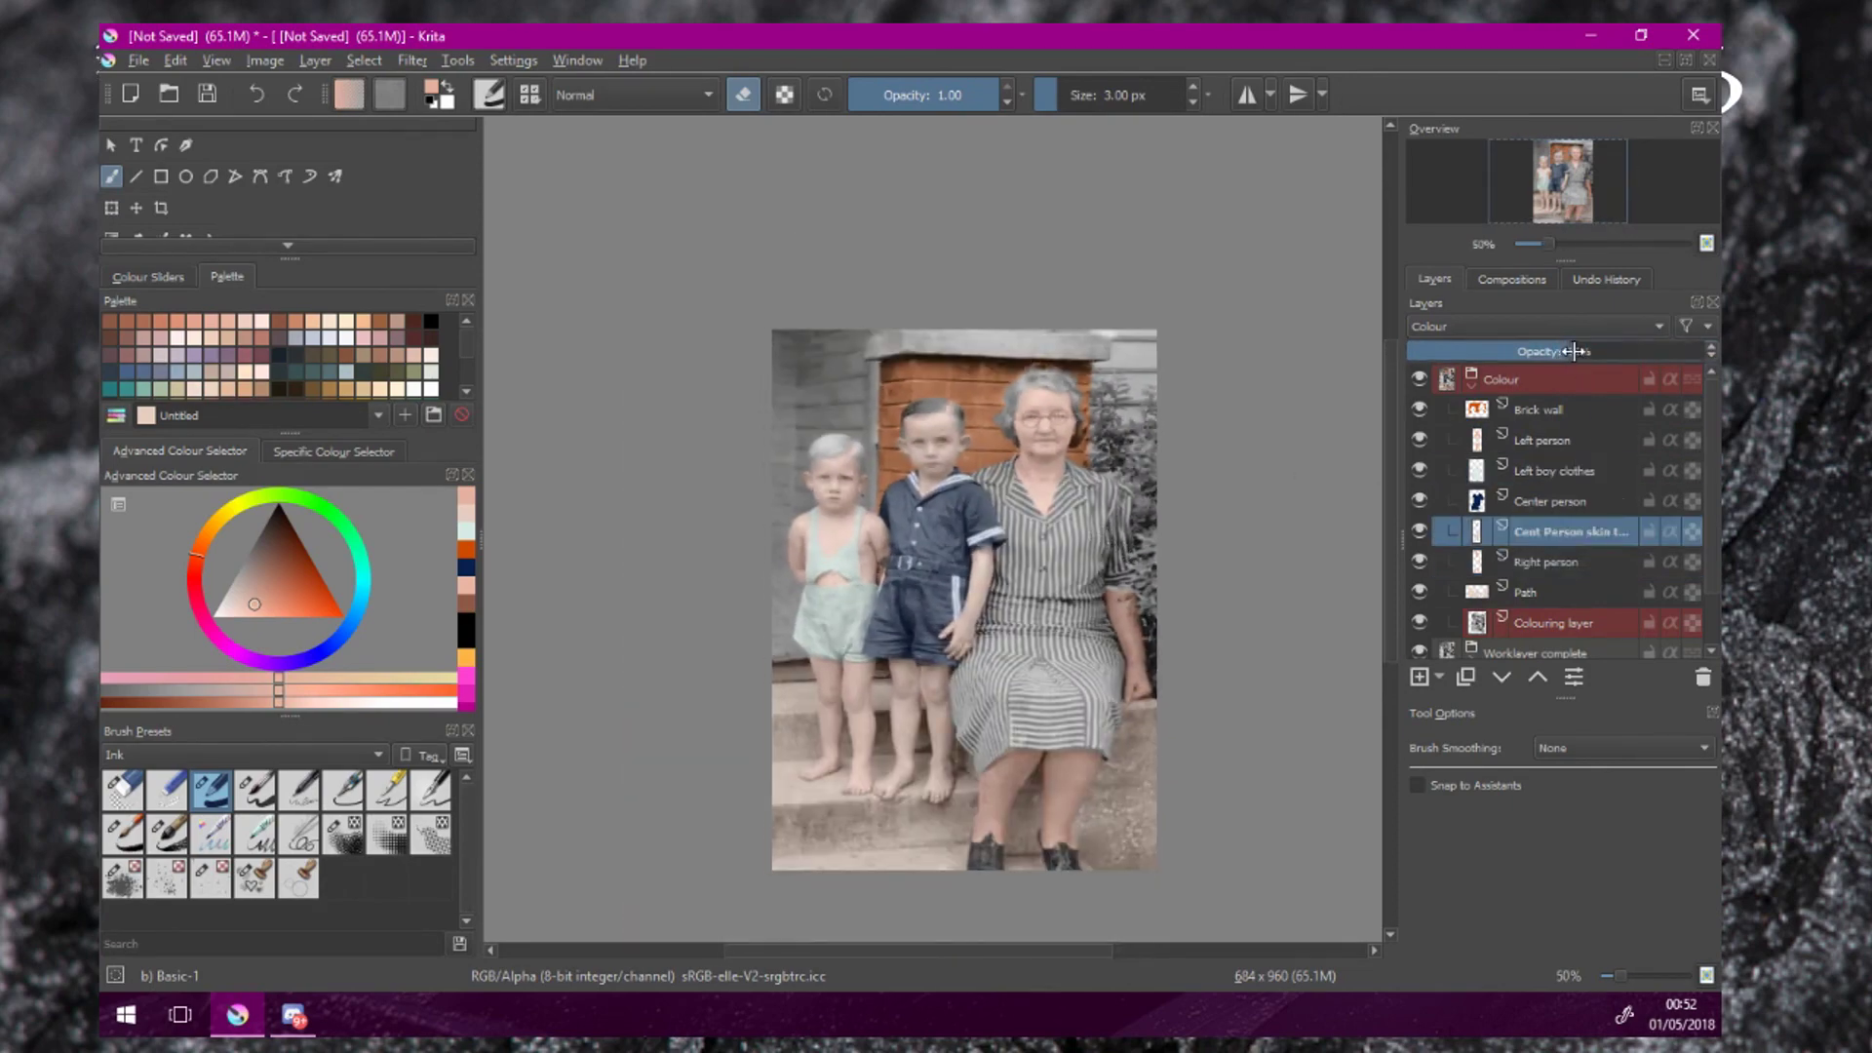
pyautogui.scroll(2, 1055, 494)
pyautogui.moveTo(975, 509); pyautogui.dragTo(938, 443)
pyautogui.scroll(-1, 1053, 494)
# Paint the path's beige over the stone cap above the brick wall on the Path layer with a 33.79 px brush.
pyautogui.click(1527, 623)
pyautogui.scroll(-1, 1039, 504)
pyautogui.scroll(1, 975, 492)
pyautogui.scroll(1, 815, 202)
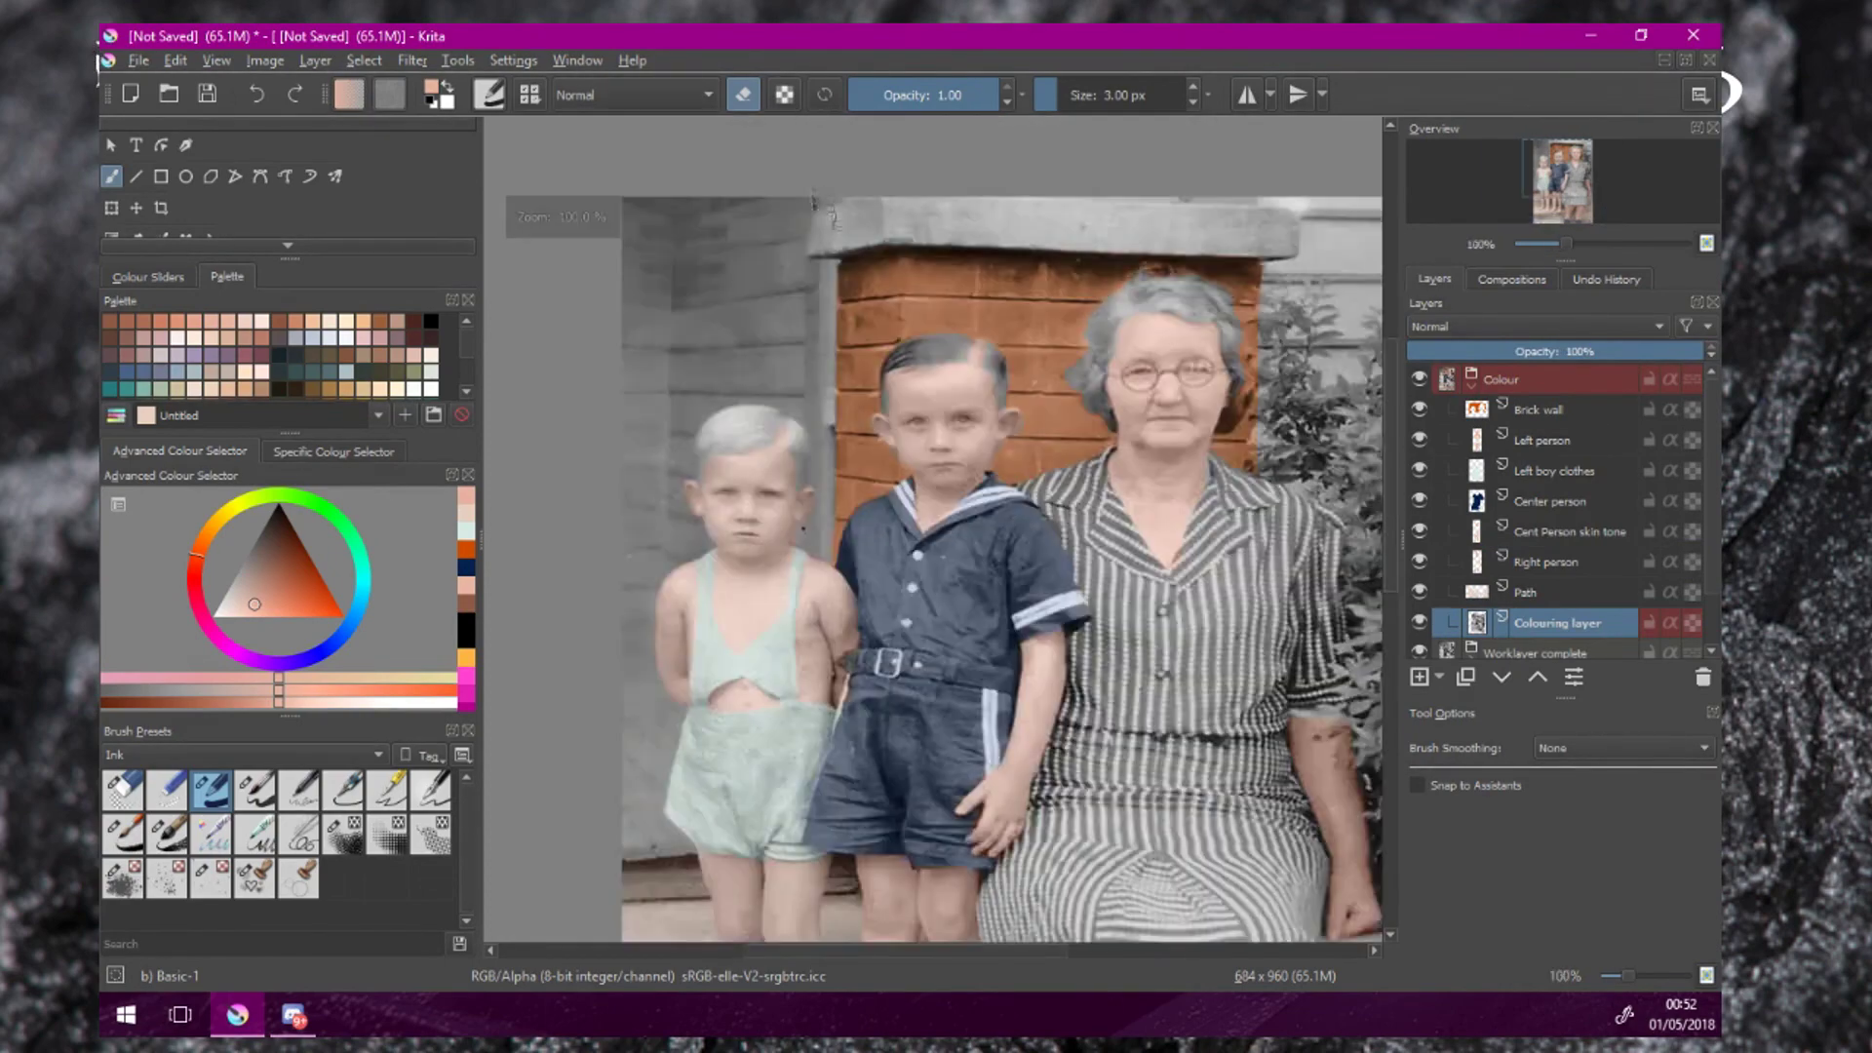
pyautogui.scroll(-1, 815, 202)
pyautogui.moveTo(816, 202)
pyautogui.mouseDown()
pyautogui.moveTo(811, 236)
pyautogui.moveTo(934, 249)
pyautogui.mouseUp()
pyautogui.click(1527, 592)
pyautogui.click(467, 513)
pyautogui.press('e')
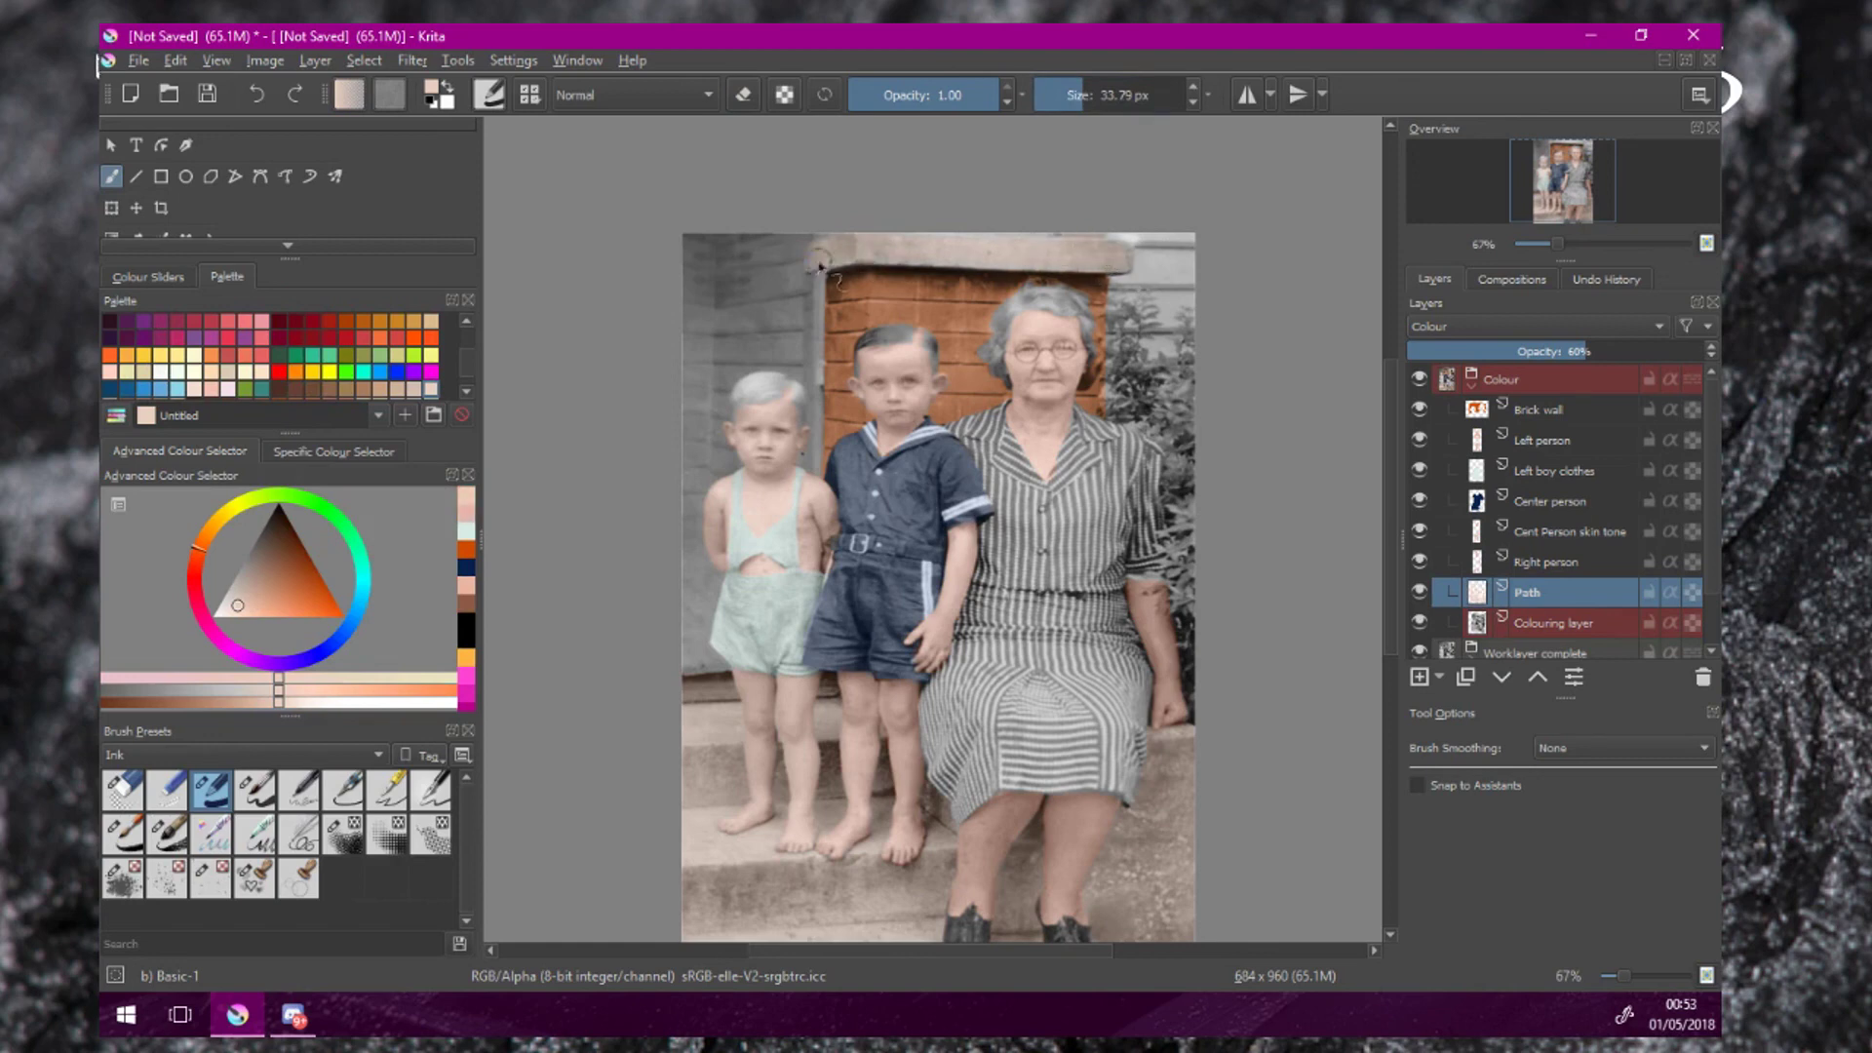
# Add a layer above Path and paint pale yellow over the wooden siding behind the left boy.
pyautogui.press('Insert')
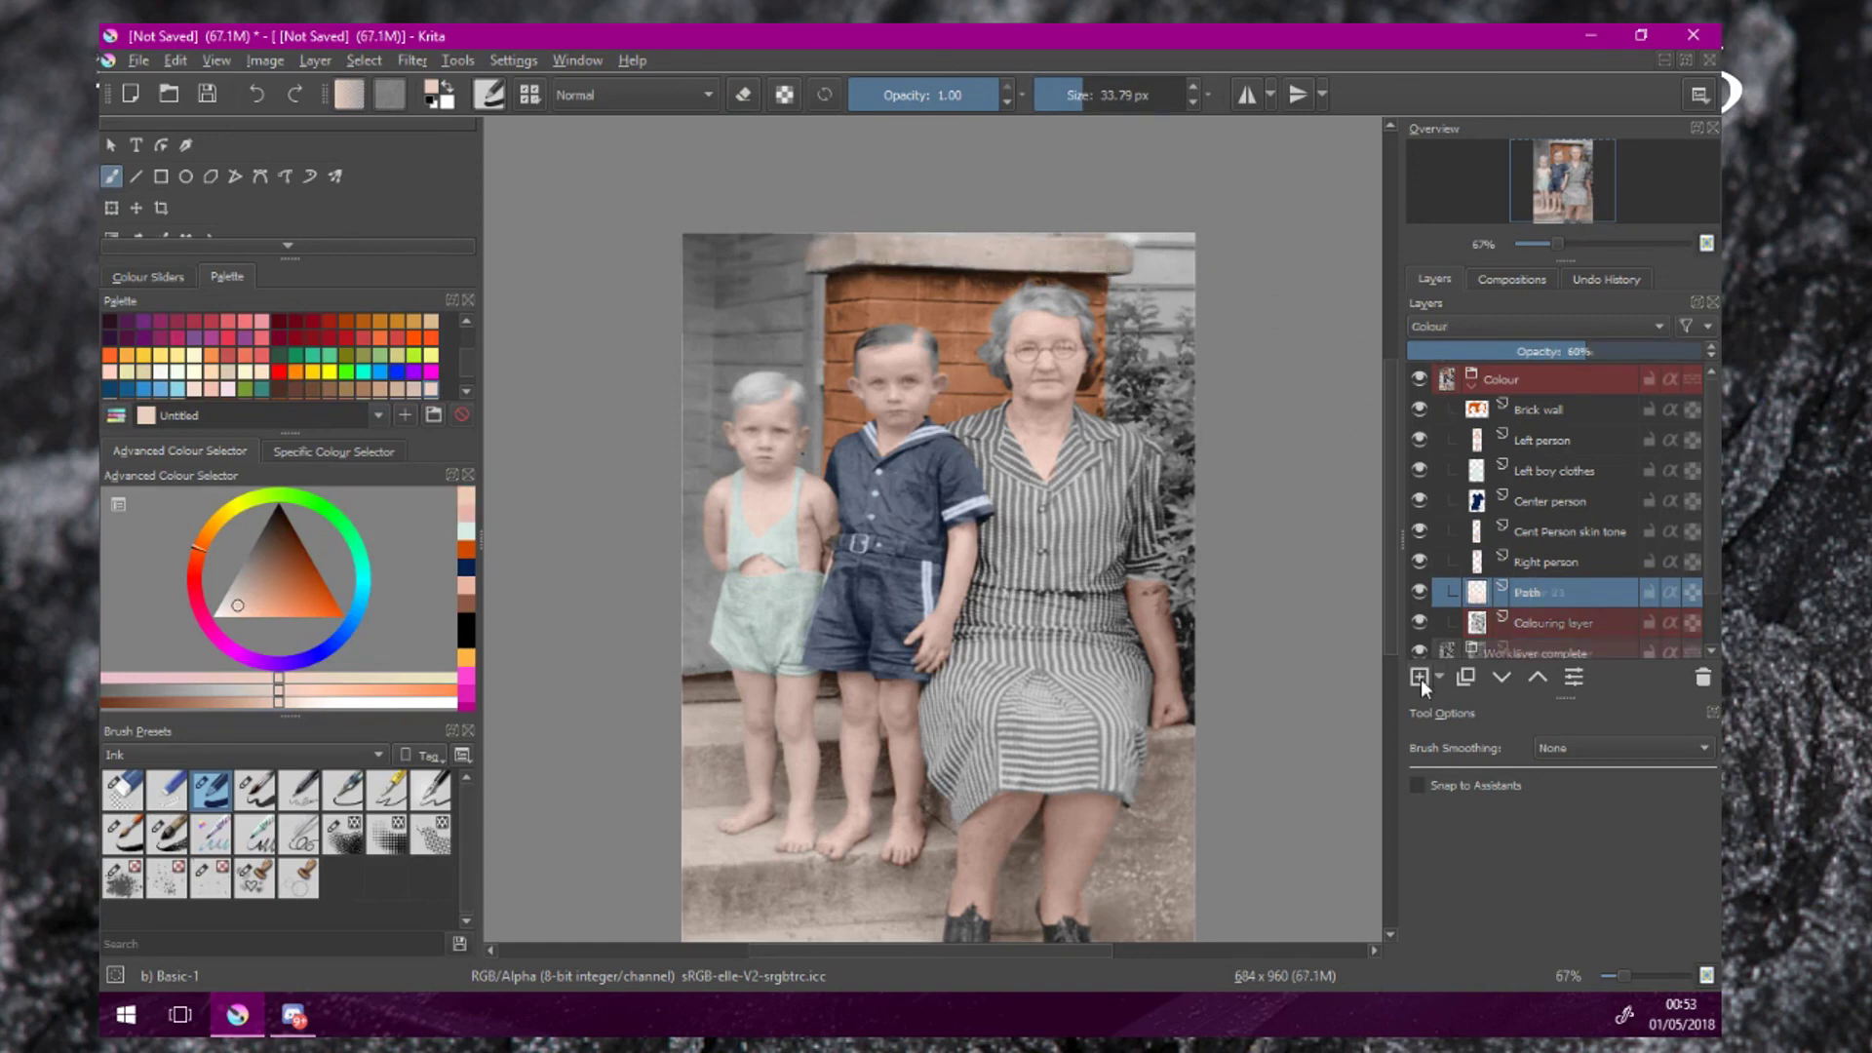
pyautogui.scroll(-2, 395, 378)
pyautogui.click(395, 376)
pyautogui.moveTo(793, 244)
pyautogui.mouseDown()
pyautogui.moveTo(801, 297)
pyautogui.moveTo(792, 261)
pyautogui.moveTo(810, 291)
pyautogui.moveTo(806, 361)
pyautogui.moveTo(730, 376)
pyautogui.moveTo(796, 334)
pyautogui.moveTo(732, 302)
pyautogui.moveTo(691, 353)
pyautogui.moveTo(694, 418)
pyautogui.moveTo(694, 330)
pyautogui.mouseUp()
pyautogui.scroll(2, 720, 419)
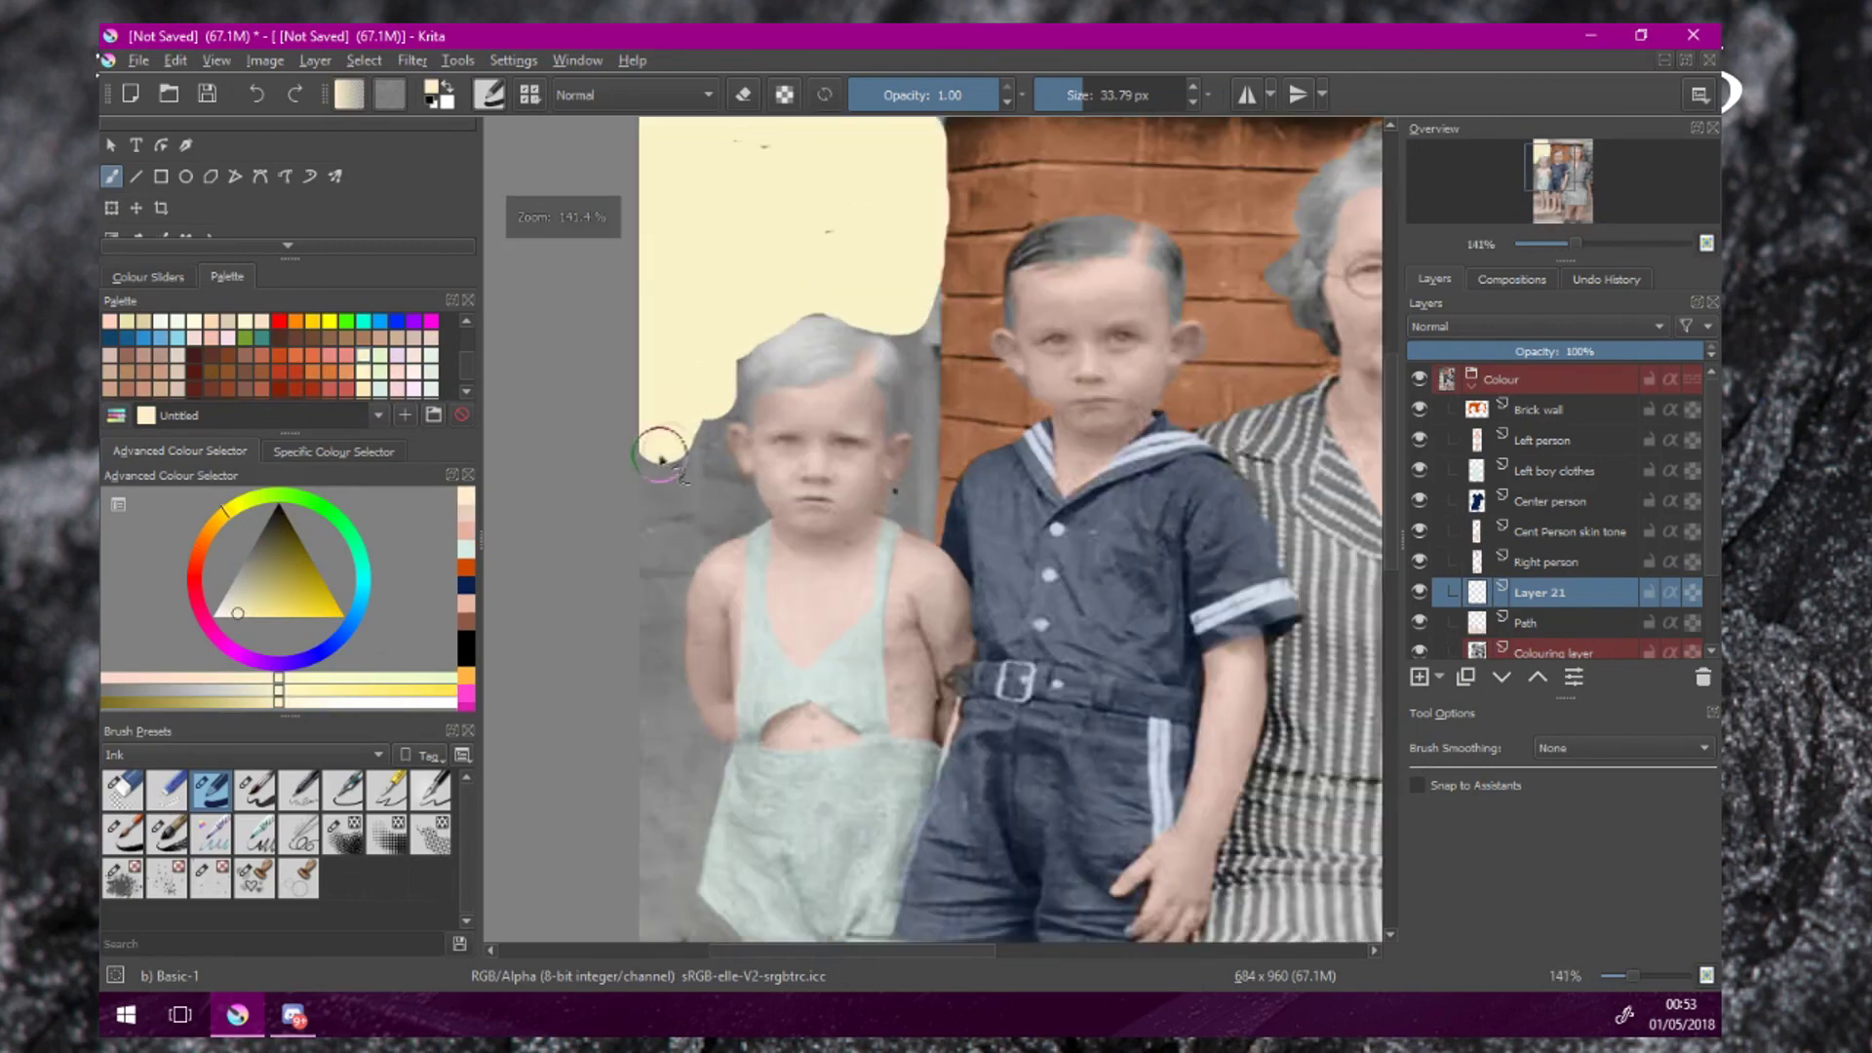
pyautogui.moveTo(660, 448)
pyautogui.mouseDown()
pyautogui.moveTo(642, 560)
pyautogui.moveTo(658, 602)
pyautogui.moveTo(695, 521)
pyautogui.moveTo(702, 483)
pyautogui.mouseUp()
# Paint the same pale yellow over the siding beyond the brick pillar, behind the woman and above the bush.
pyautogui.scroll(-1, 1143, 383)
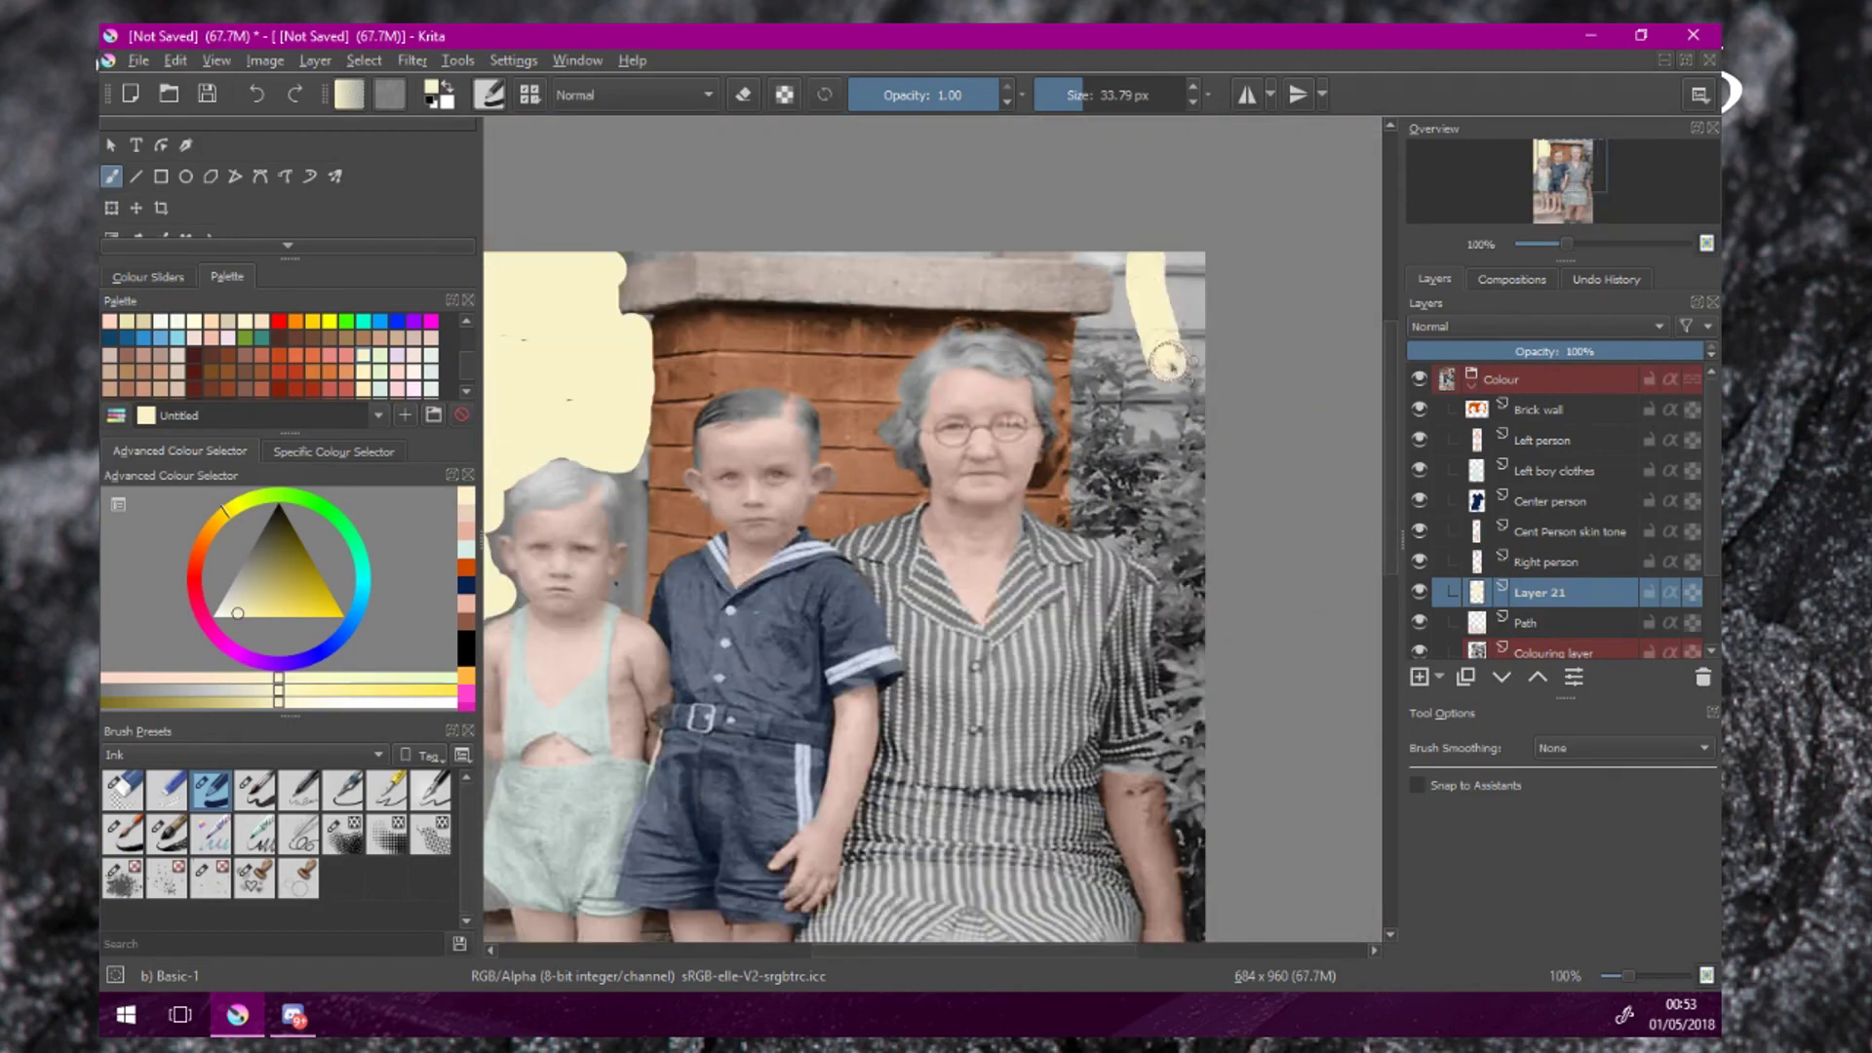
pyautogui.moveTo(1175, 263)
pyautogui.mouseDown()
pyautogui.moveTo(1151, 488)
pyautogui.moveTo(1088, 454)
pyautogui.moveTo(1116, 252)
pyautogui.moveTo(1190, 458)
pyautogui.moveTo(1122, 371)
pyautogui.moveTo(1132, 318)
pyautogui.mouseUp()
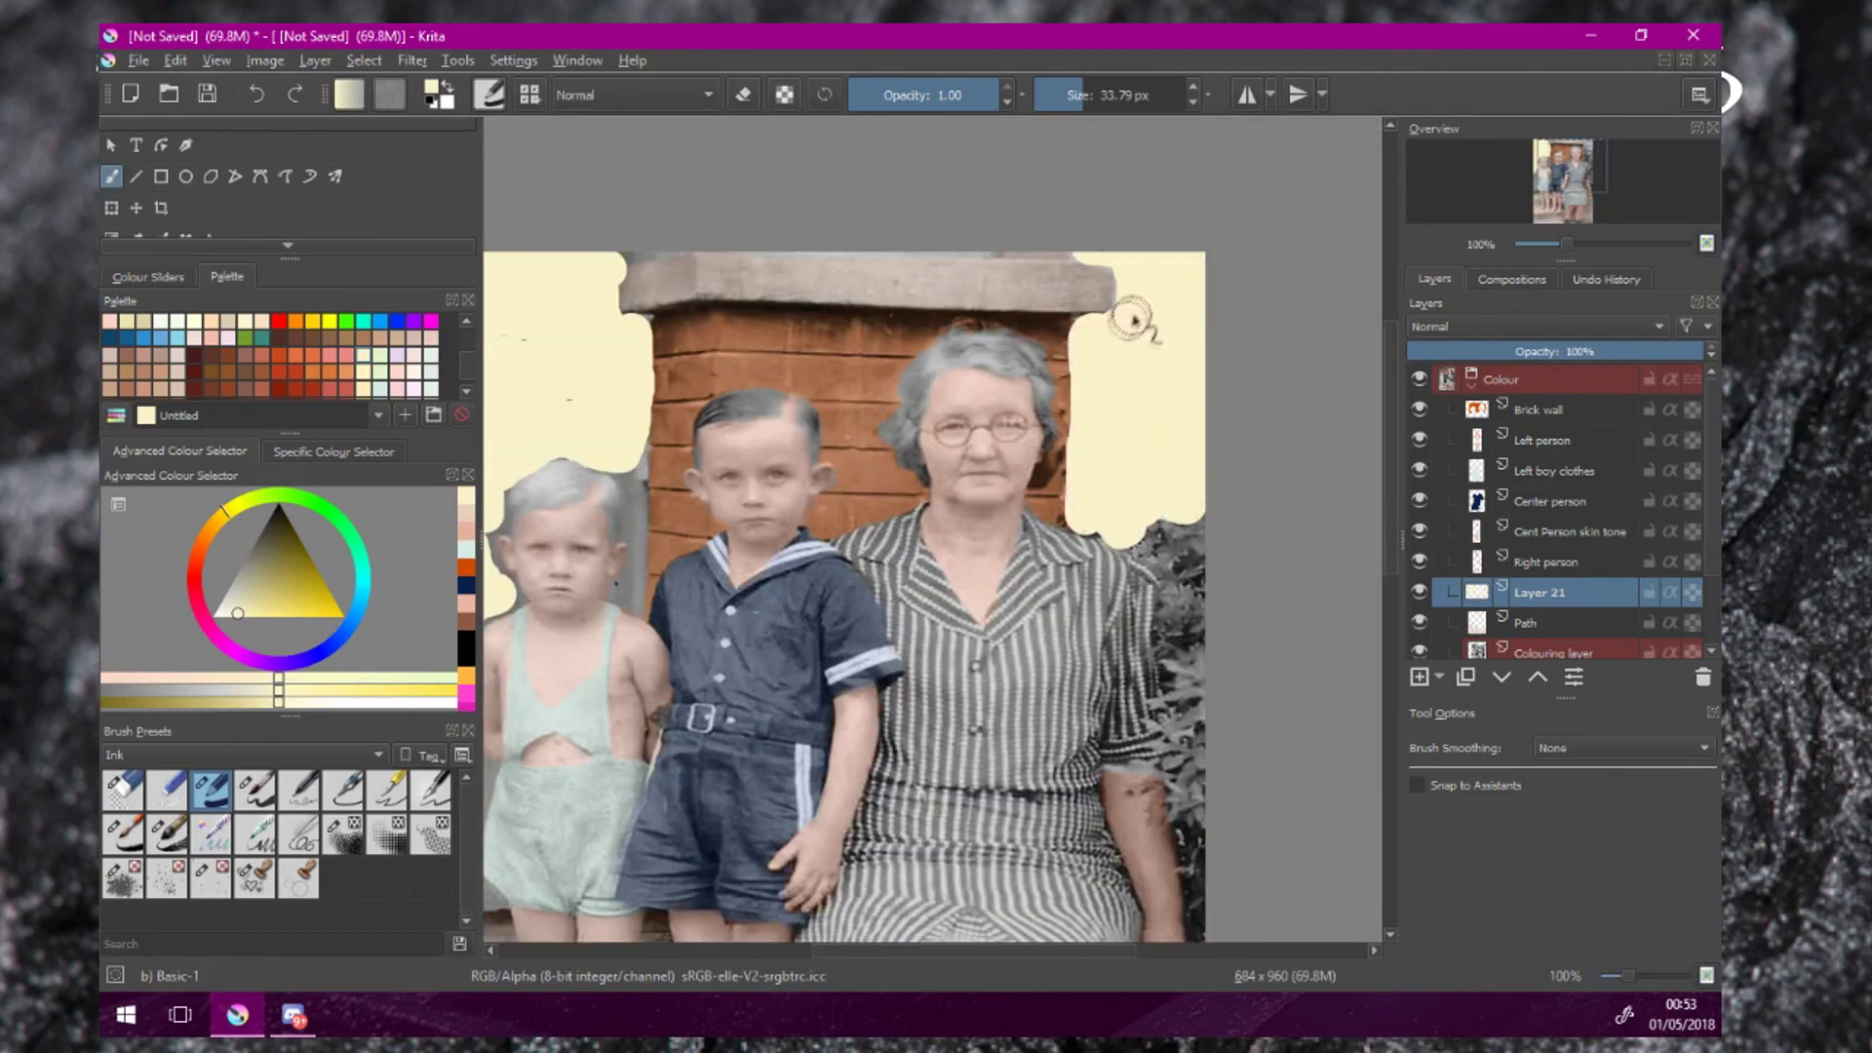
pyautogui.scroll(-1, 1131, 318)
# Reduce the brush to 15 px and fill the yellow area's missed specks and the gap beside the brick pillar.
pyautogui.scroll(2, 752, 426)
pyautogui.press('[')
pyautogui.press('[')
pyautogui.press('[')
pyautogui.press('[')
pyautogui.press('[')
pyautogui.press('[')
pyautogui.press('[')
pyautogui.press('[')
pyautogui.press('[')
pyautogui.press('[')
pyautogui.click(722, 325)
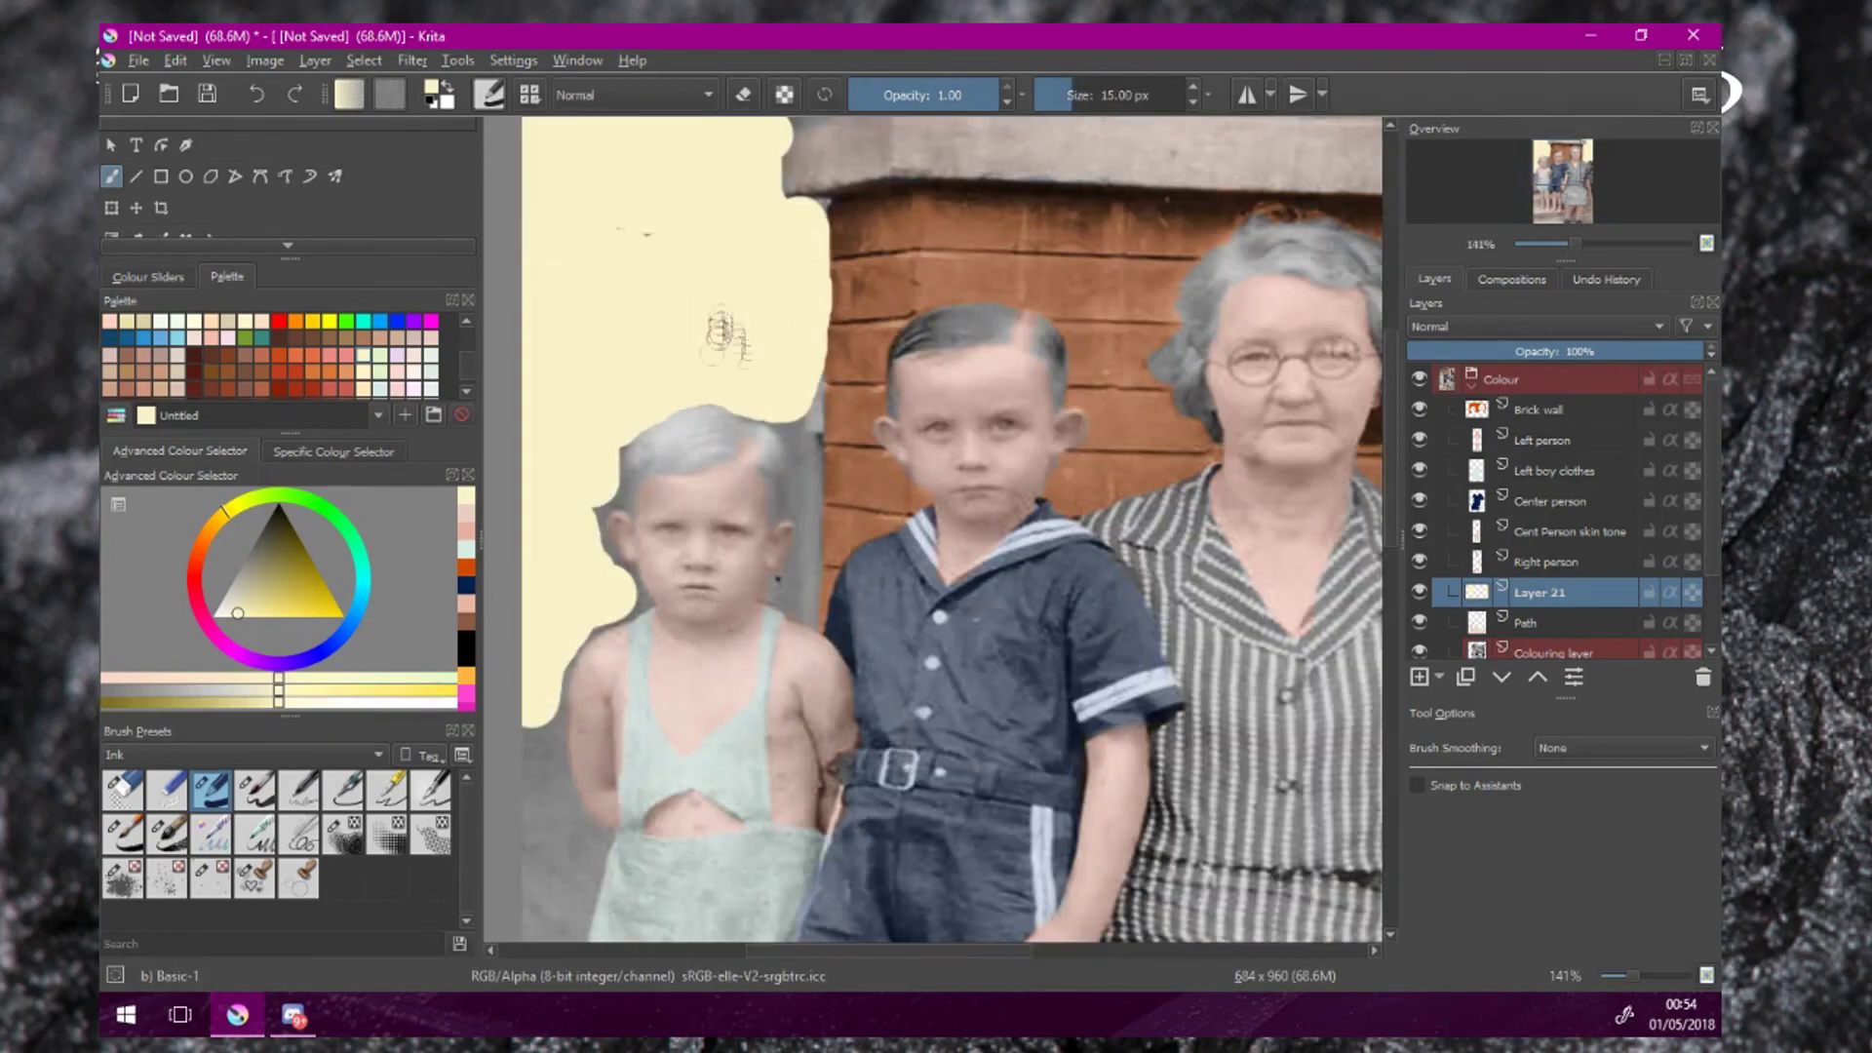
pyautogui.moveTo(652, 235); pyautogui.dragTo(620, 230)
pyautogui.moveTo(765, 149)
pyautogui.mouseDown()
pyautogui.moveTo(778, 207)
pyautogui.moveTo(819, 207)
pyautogui.mouseUp()
# Paint pale yellow over the remaining grey siding around the left boy's head, neck and outer shoulder.
pyautogui.scroll(2, 780, 434)
pyautogui.moveTo(785, 429)
pyautogui.mouseDown()
pyautogui.moveTo(824, 556)
pyautogui.moveTo(829, 410)
pyautogui.moveTo(805, 671)
pyautogui.moveTo(838, 529)
pyautogui.mouseUp()
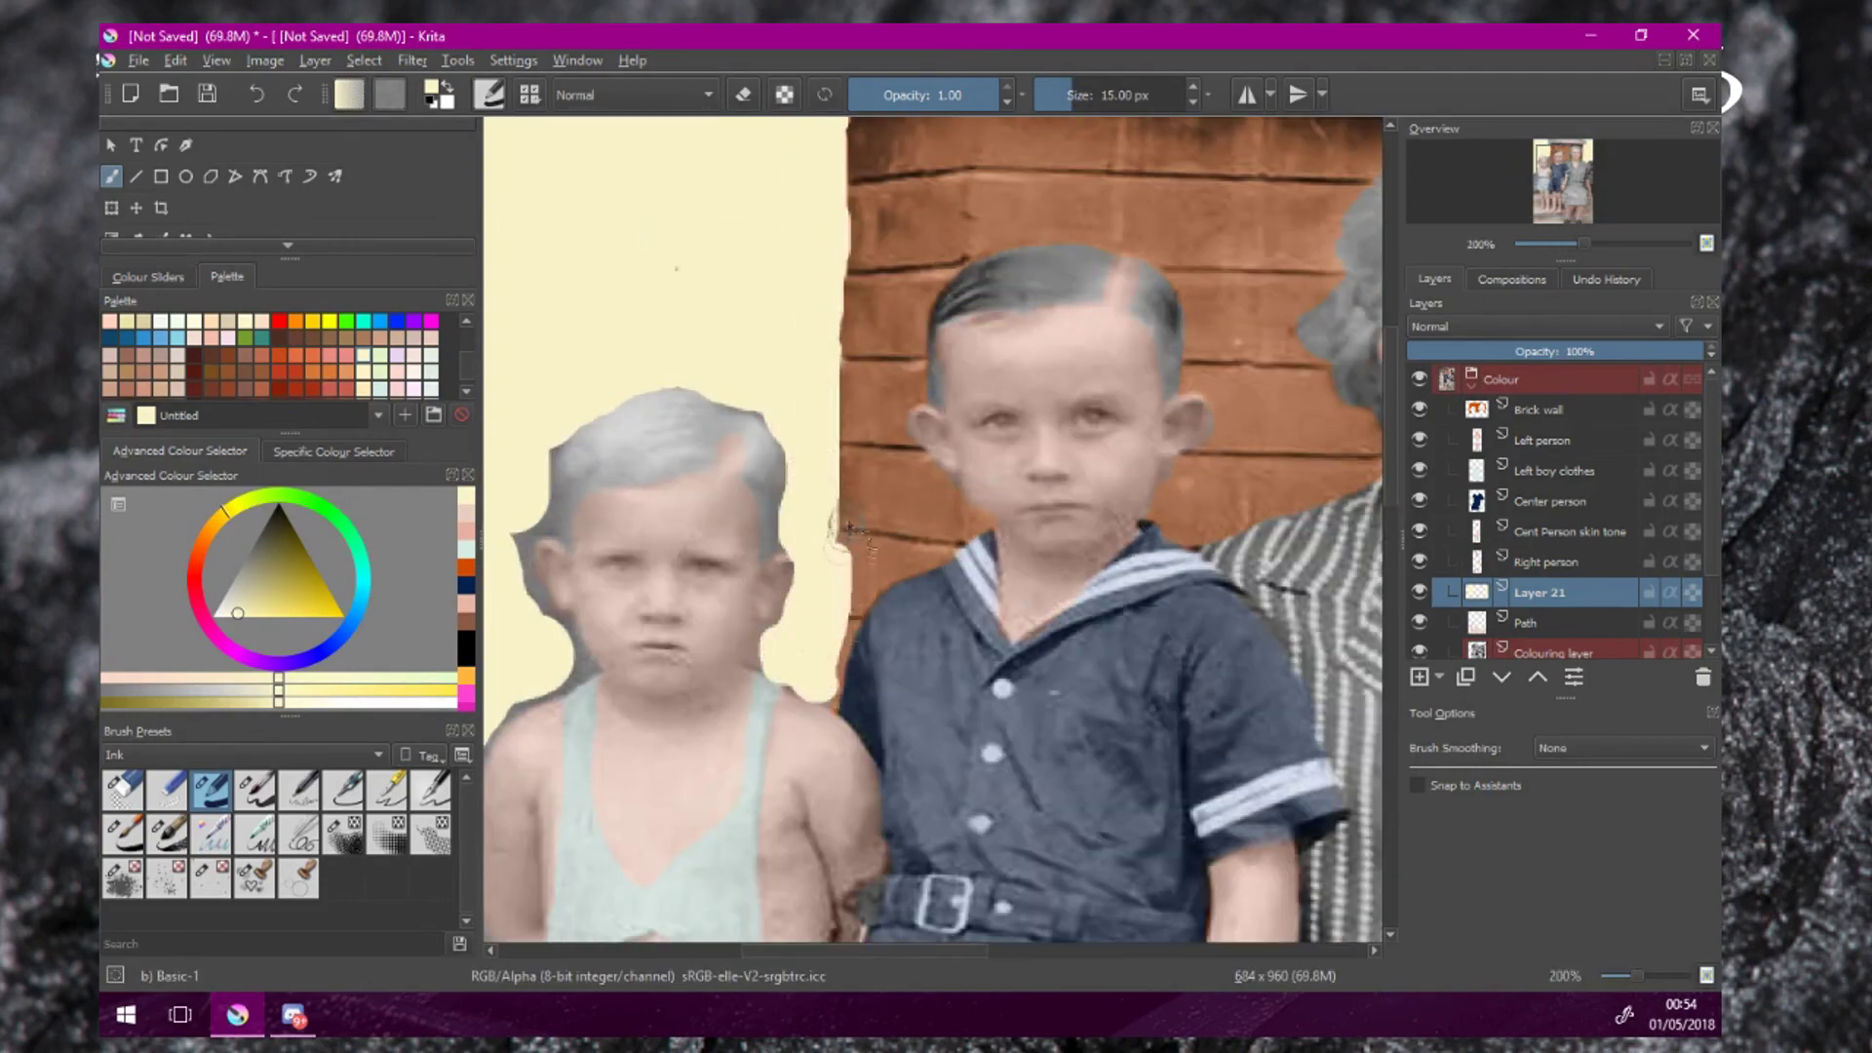
pyautogui.moveTo(539, 655); pyautogui.dragTo(671, 616)
pyautogui.moveTo(671, 616)
pyautogui.mouseDown()
pyautogui.moveTo(577, 800)
pyautogui.moveTo(578, 873)
pyautogui.mouseUp()
pyautogui.scroll(-3, 620, 756)
pyautogui.scroll(2, 691, 756)
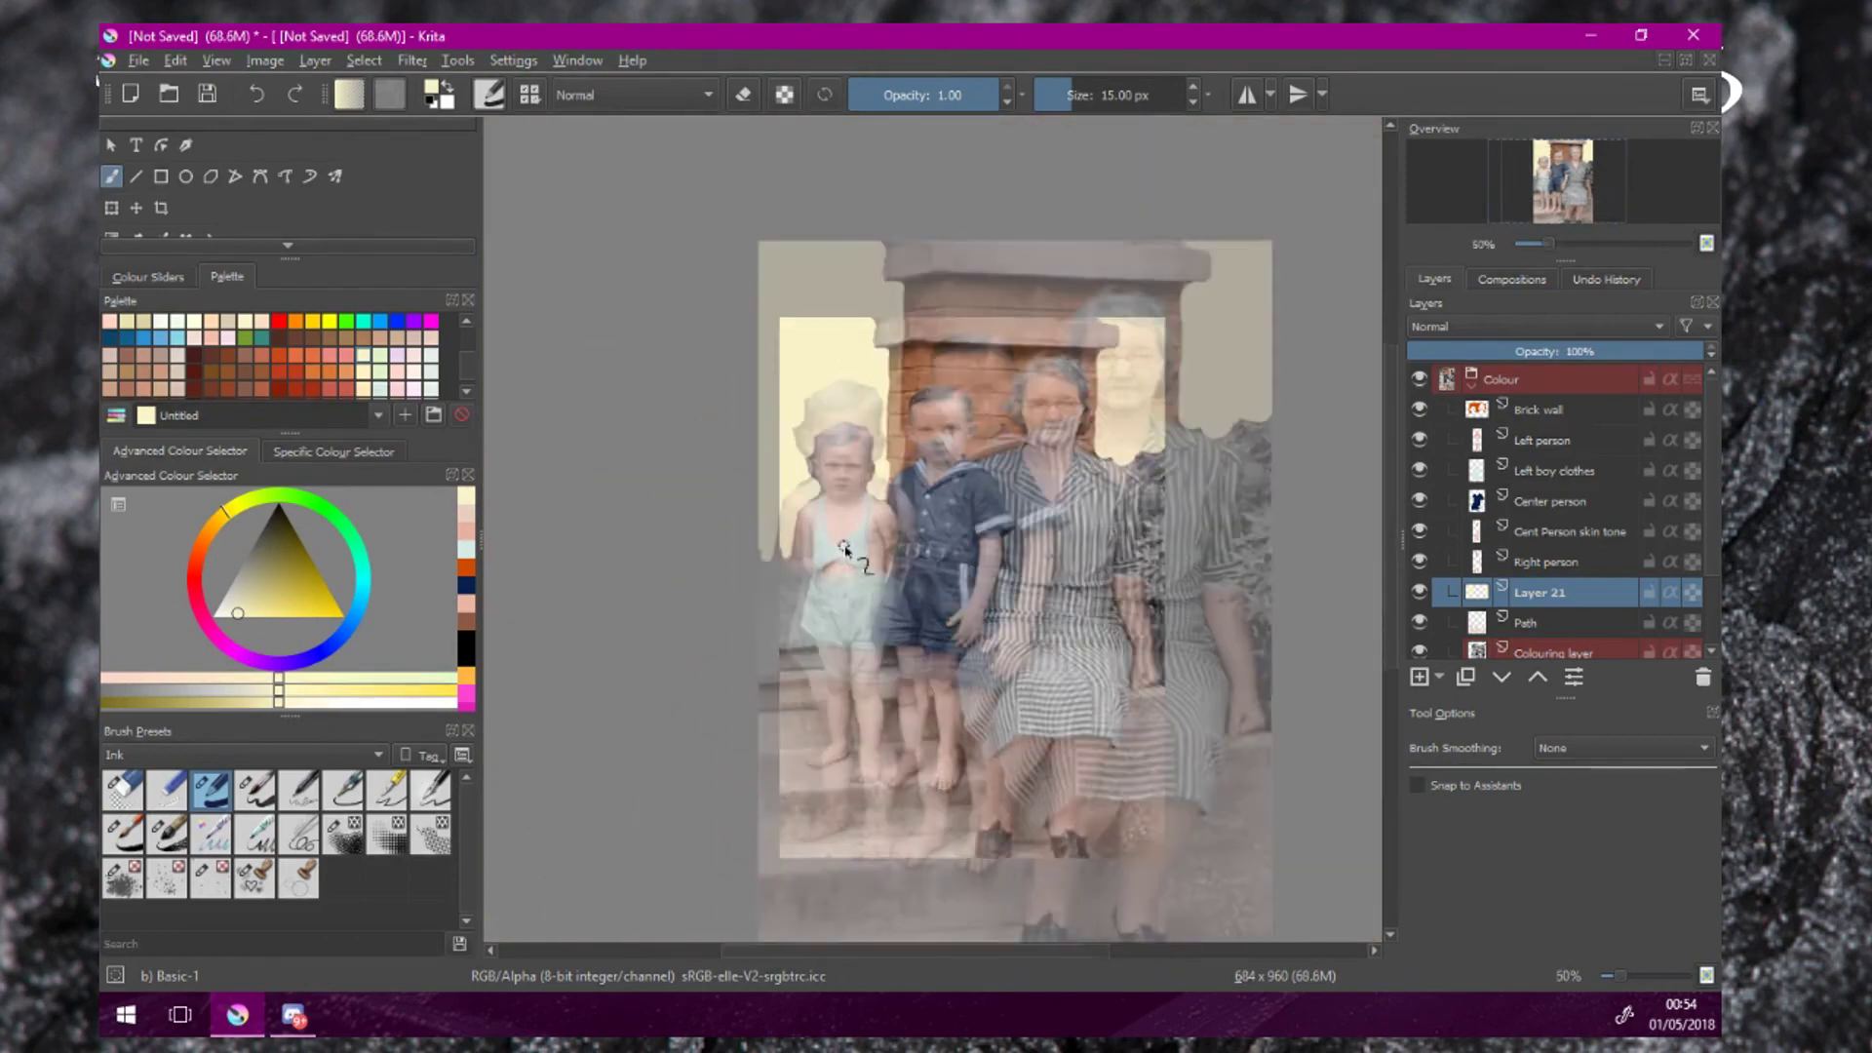
pyautogui.moveTo(806, 378); pyautogui.dragTo(763, 285)
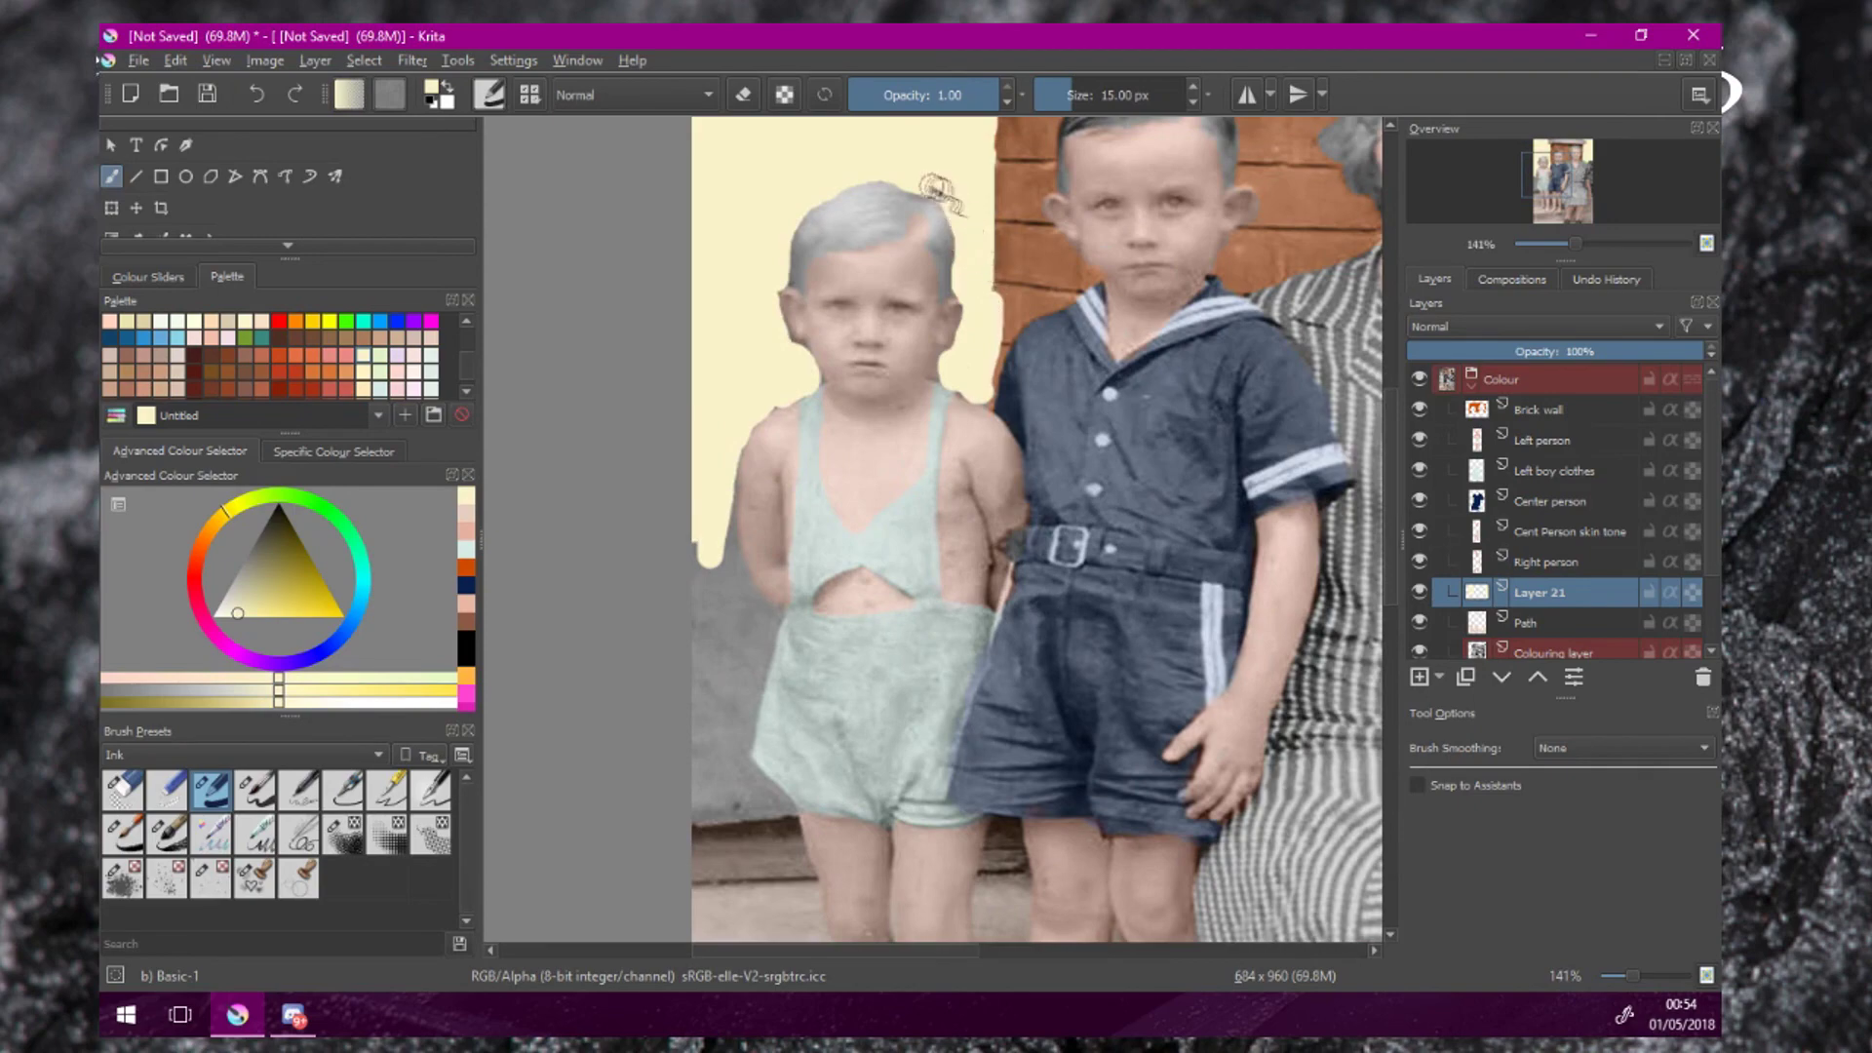
# Set the yellow siding layer's blending mode to Colour.
pyautogui.scroll(-2, 958, 381)
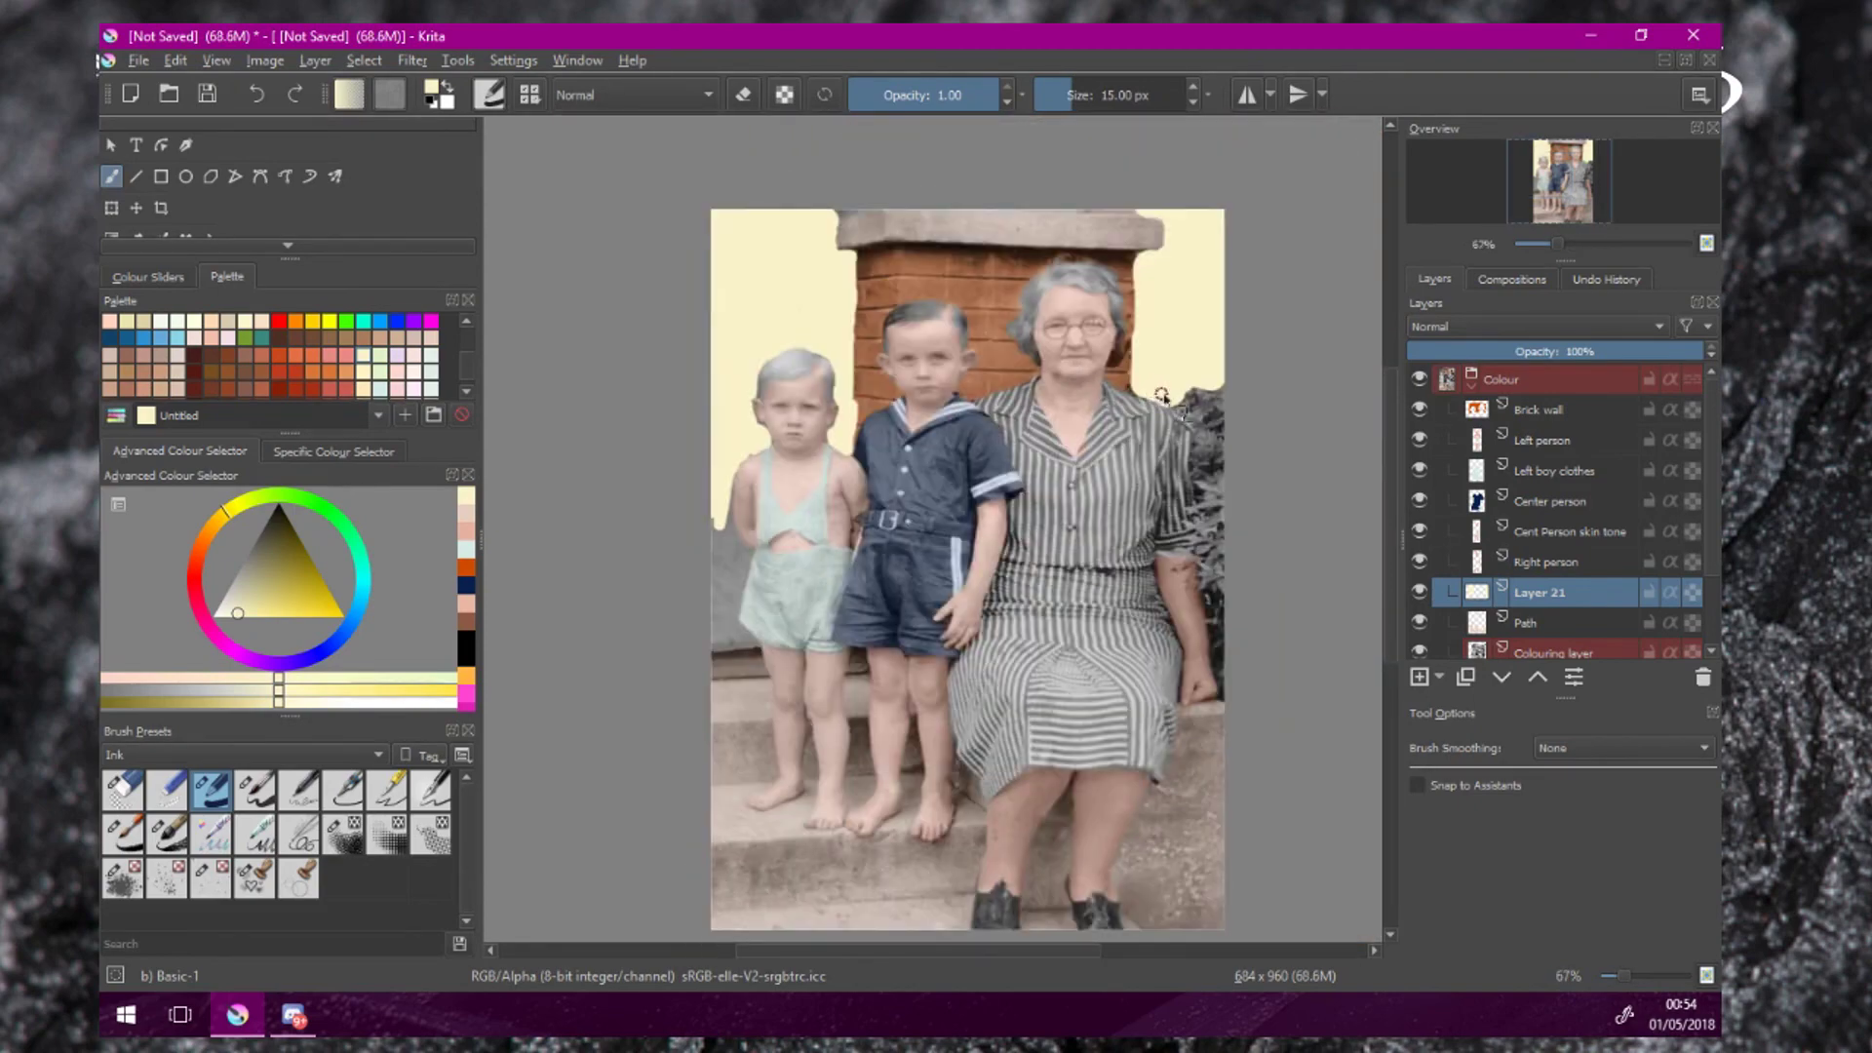
pyautogui.scroll(-1, 1162, 395)
pyautogui.click(1551, 326)
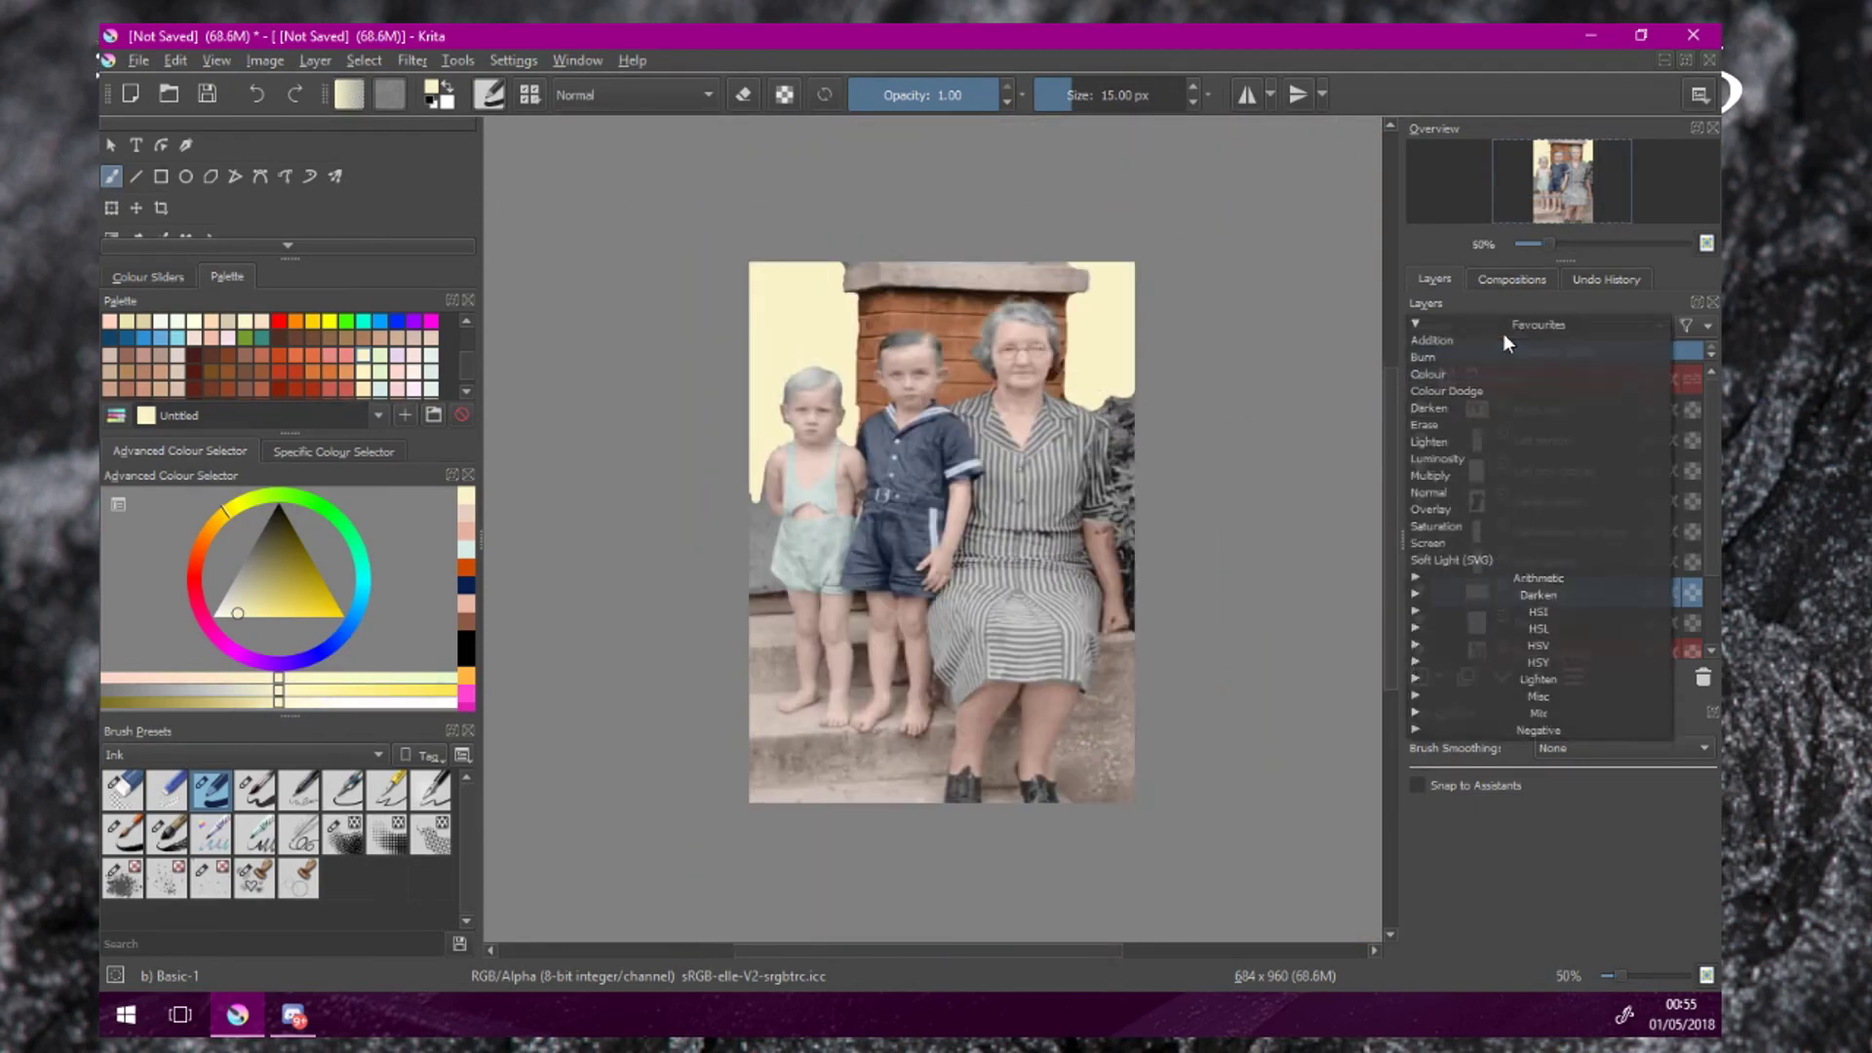
pyautogui.click(1473, 373)
pyautogui.scroll(-1, 1137, 369)
pyautogui.scroll(2, 1068, 403)
pyautogui.scroll(1, 883, 483)
# Clean the yellow siding's edges along the brick pillar and stone cap with the 15 px eraser and brush.
pyautogui.press('e')
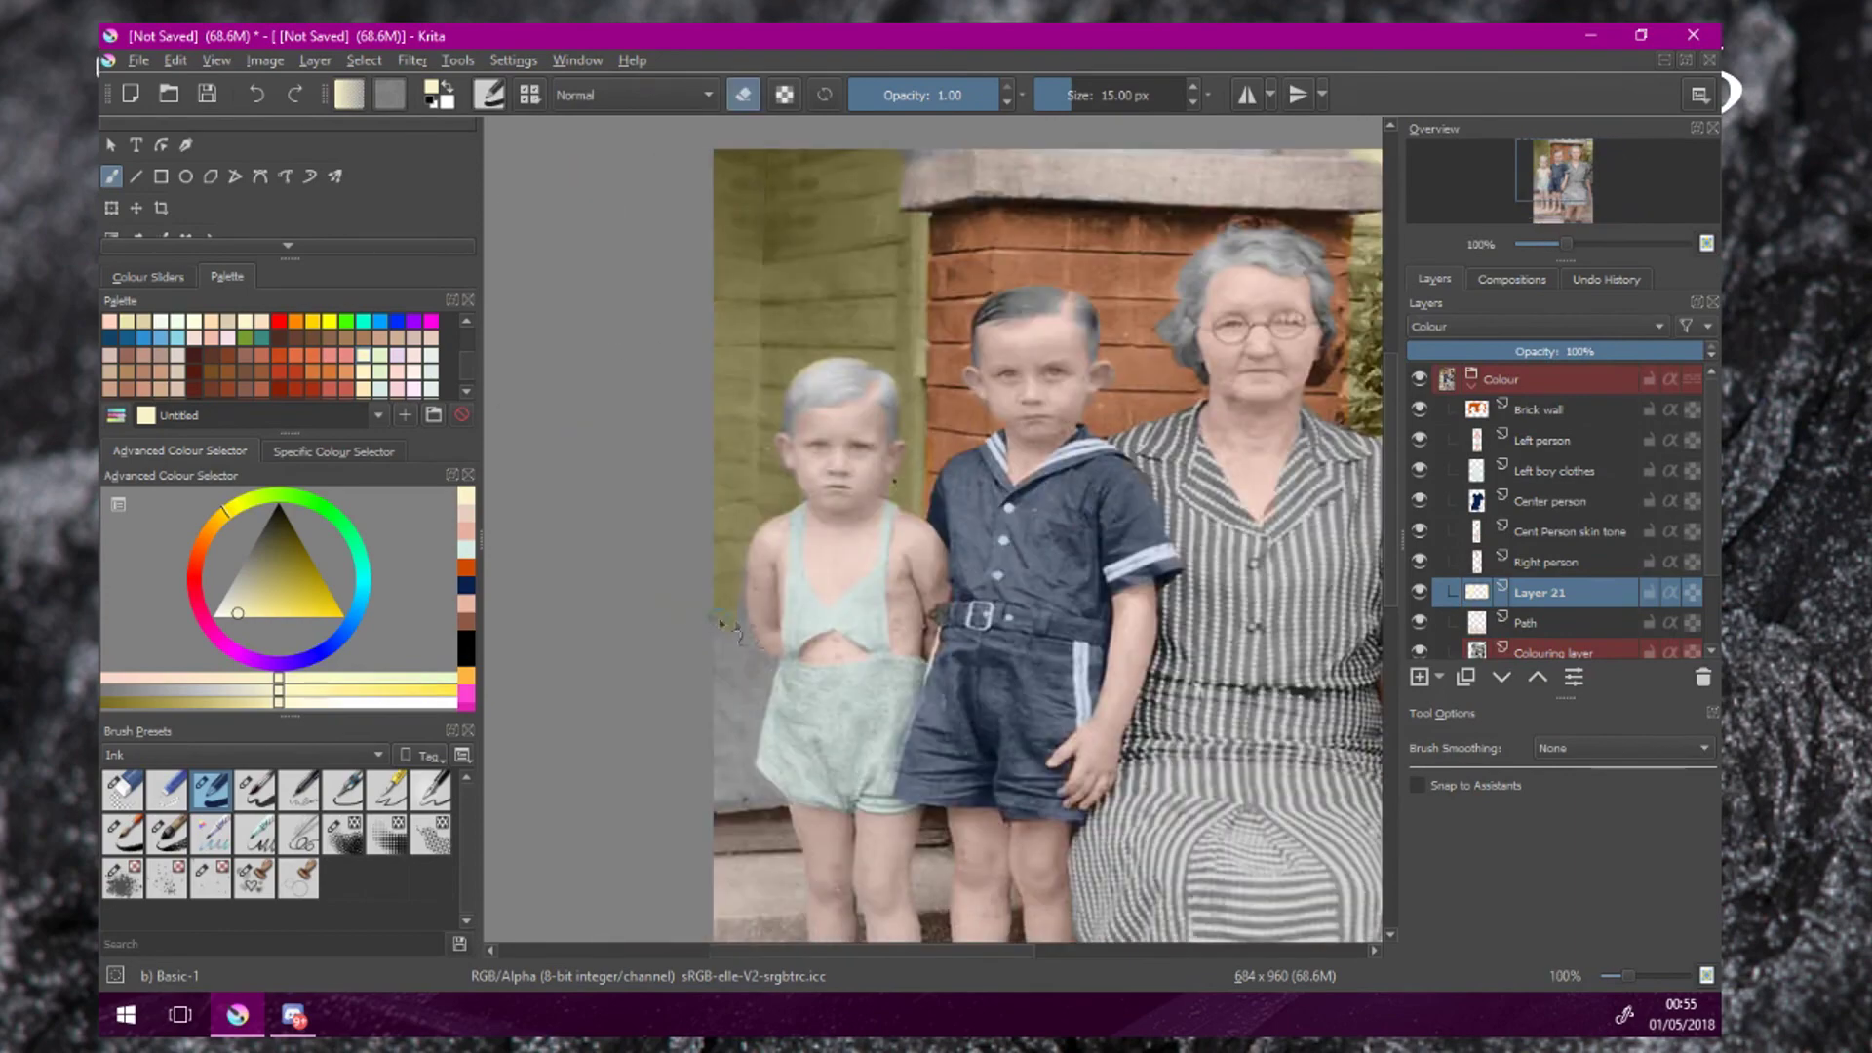
pyautogui.scroll(1, 889, 455)
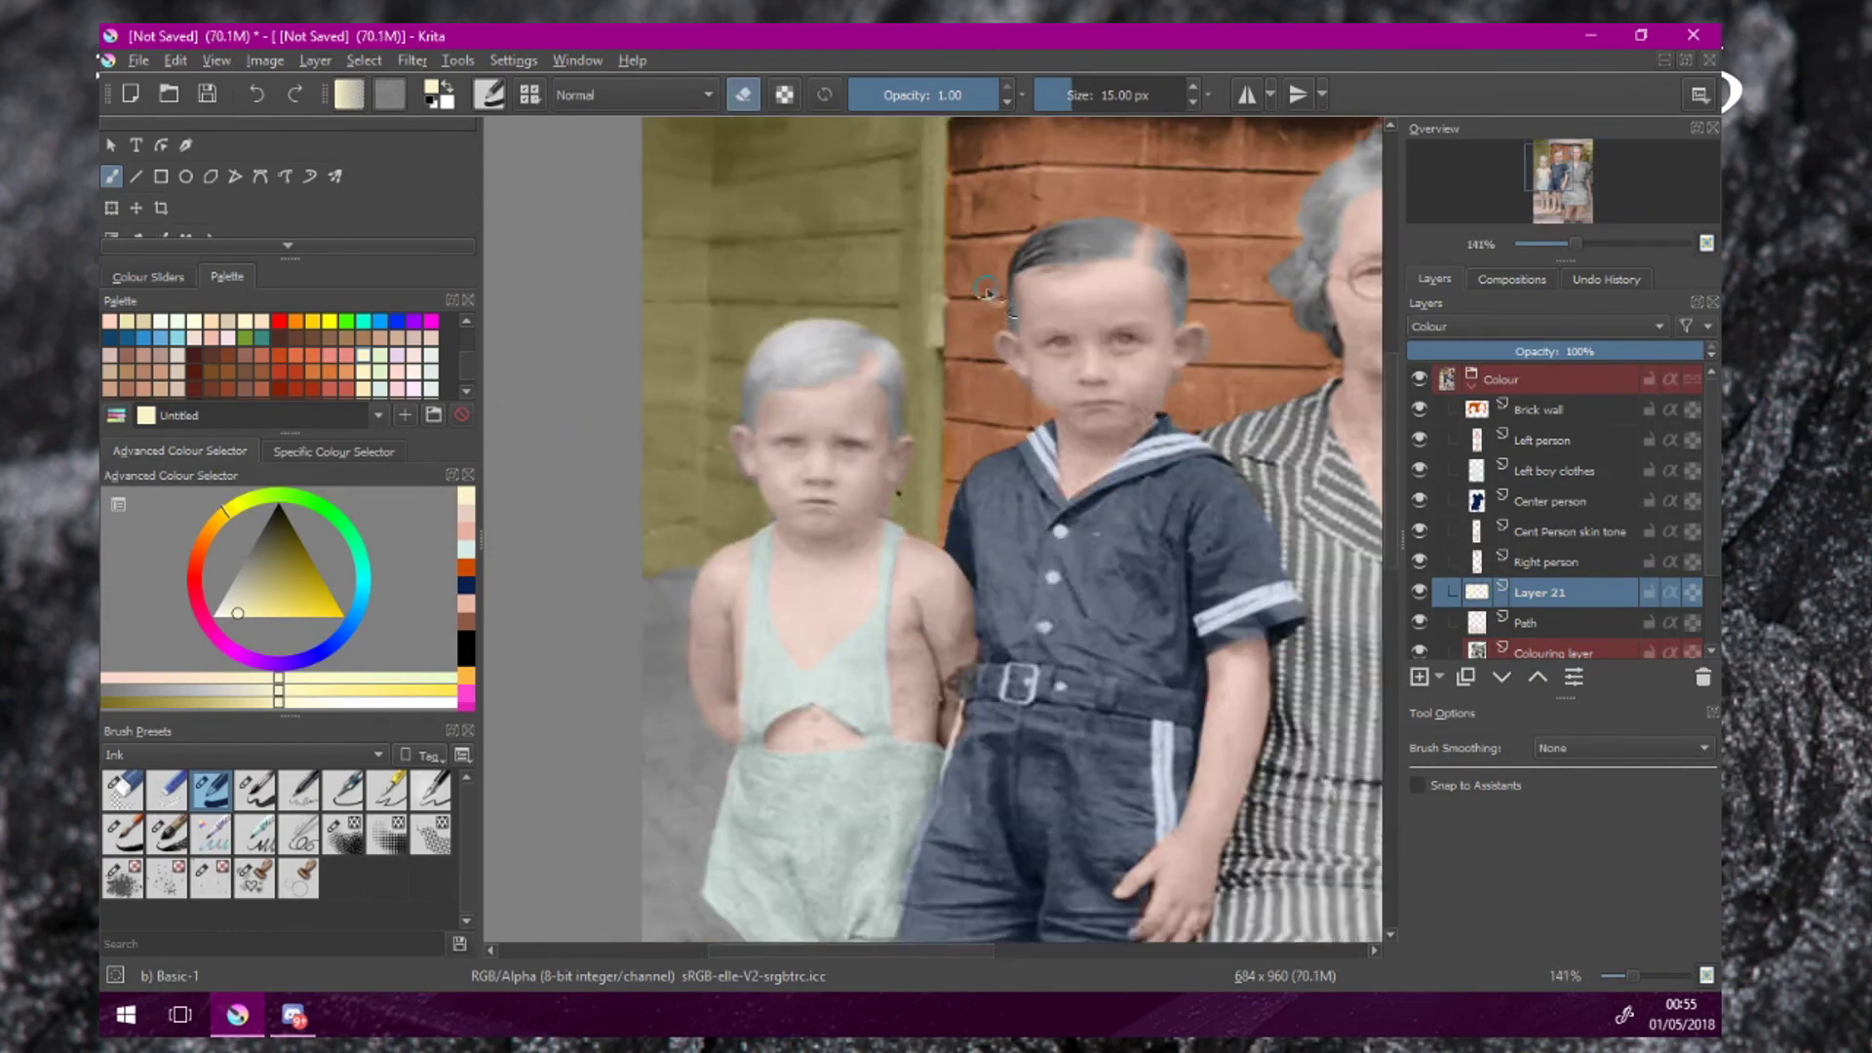
pyautogui.moveTo(987, 290); pyautogui.dragTo(978, 470)
pyautogui.press('e')
pyautogui.press('e')
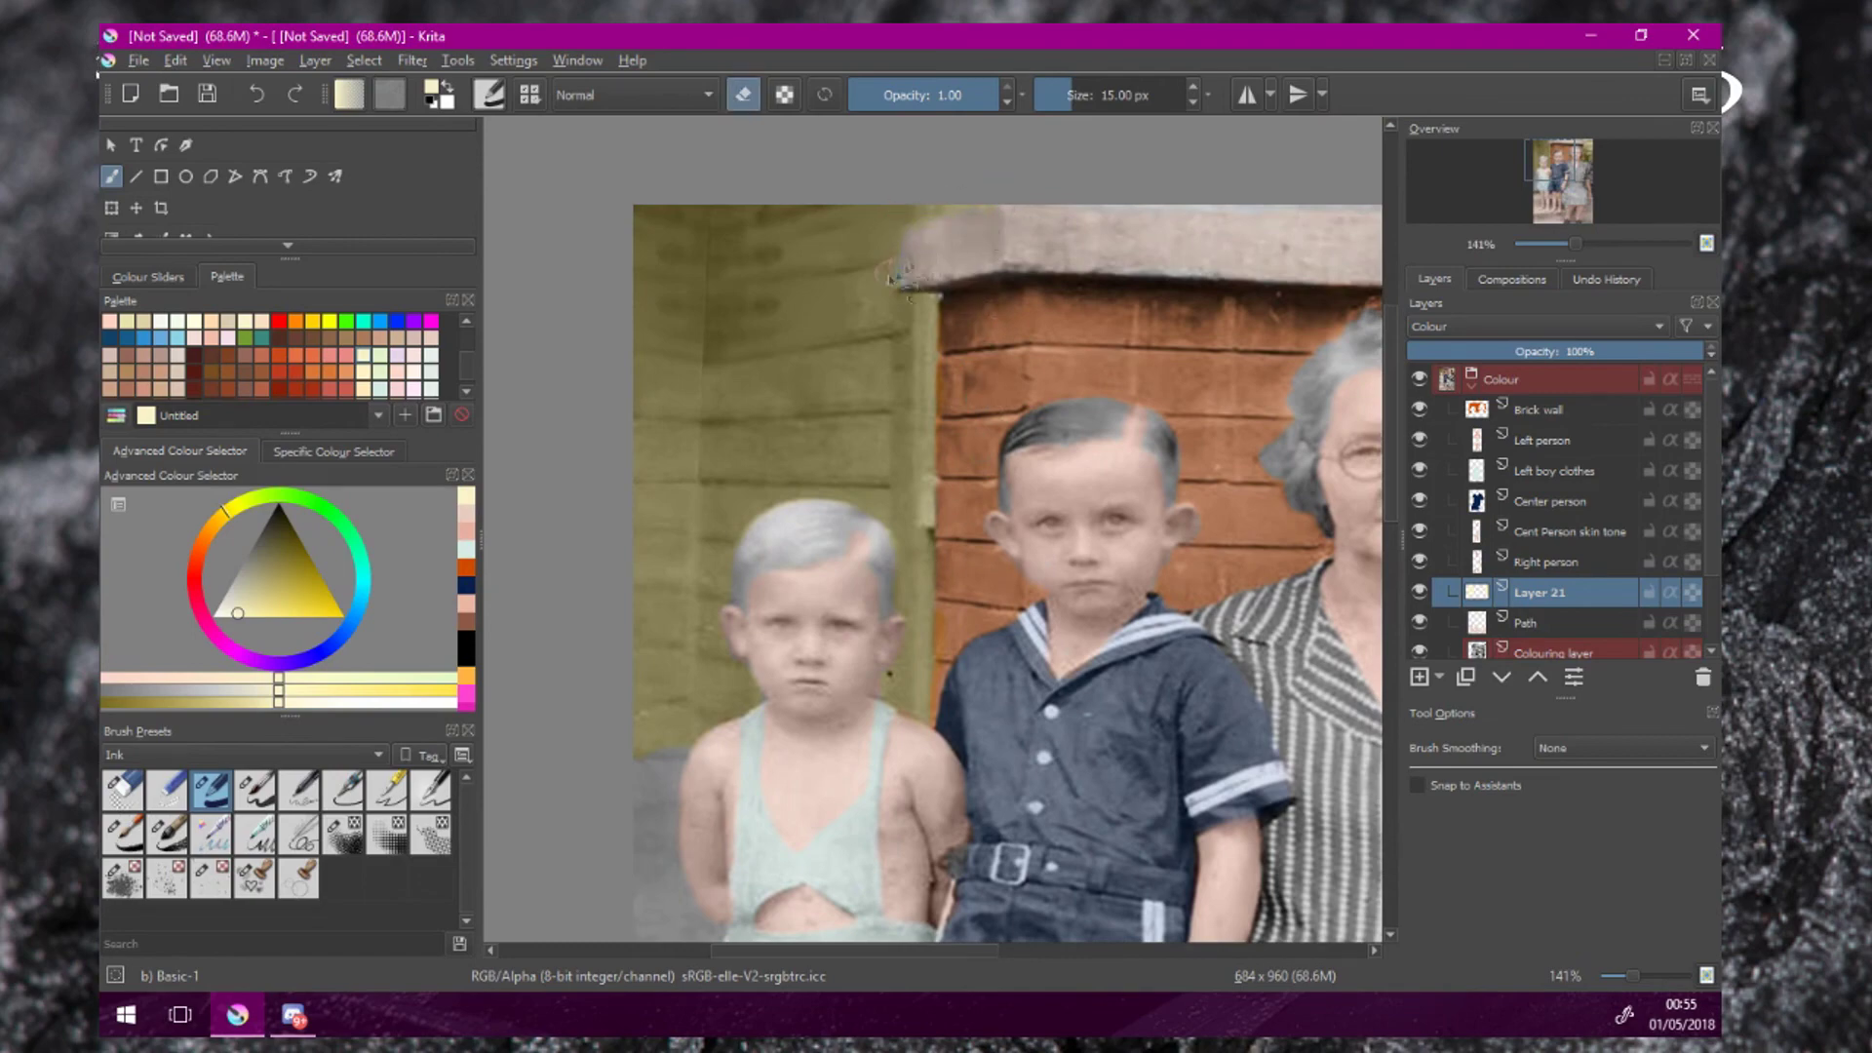
pyautogui.press('e')
pyautogui.scroll(-1, 921, 358)
pyautogui.moveTo(1321, 391); pyautogui.dragTo(997, 400)
pyautogui.press('e')
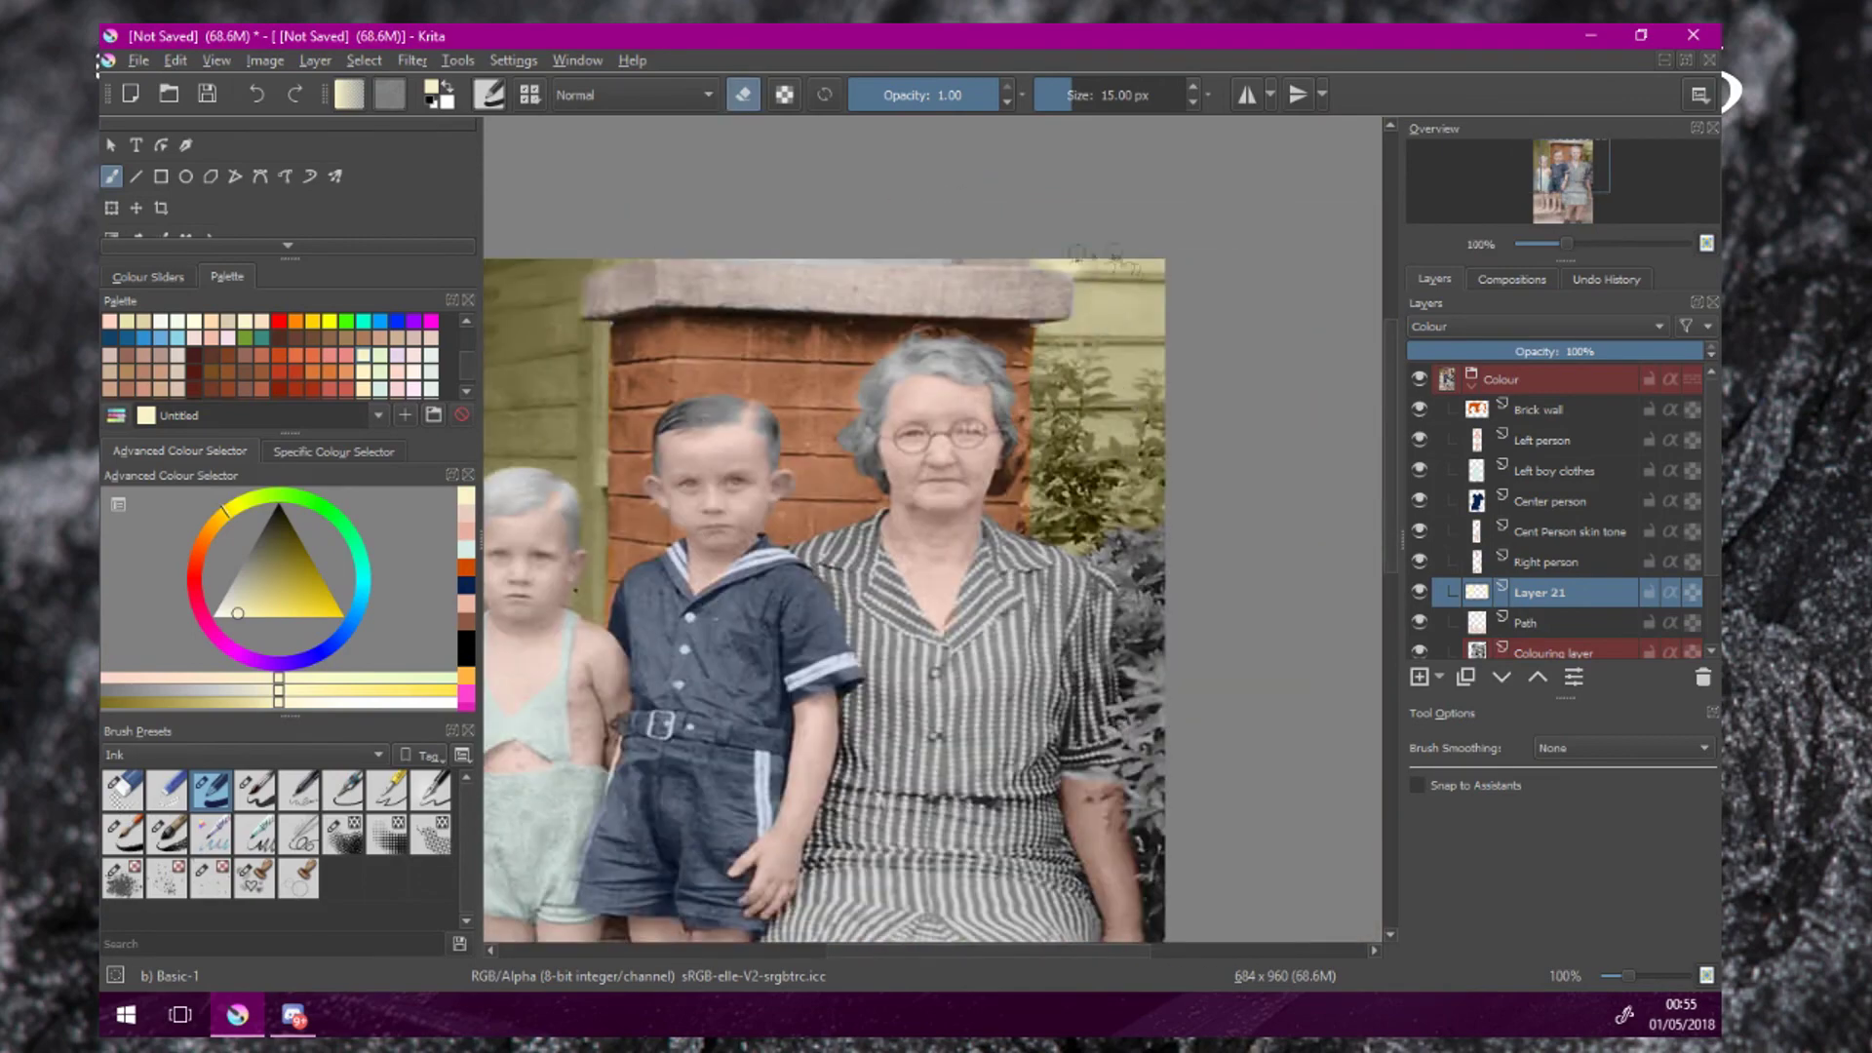
# Lower the yellow siding layer's opacity to 46%.
pyautogui.scroll(-2, 1180, 239)
pyautogui.moveTo(1604, 352); pyautogui.dragTo(1572, 351)
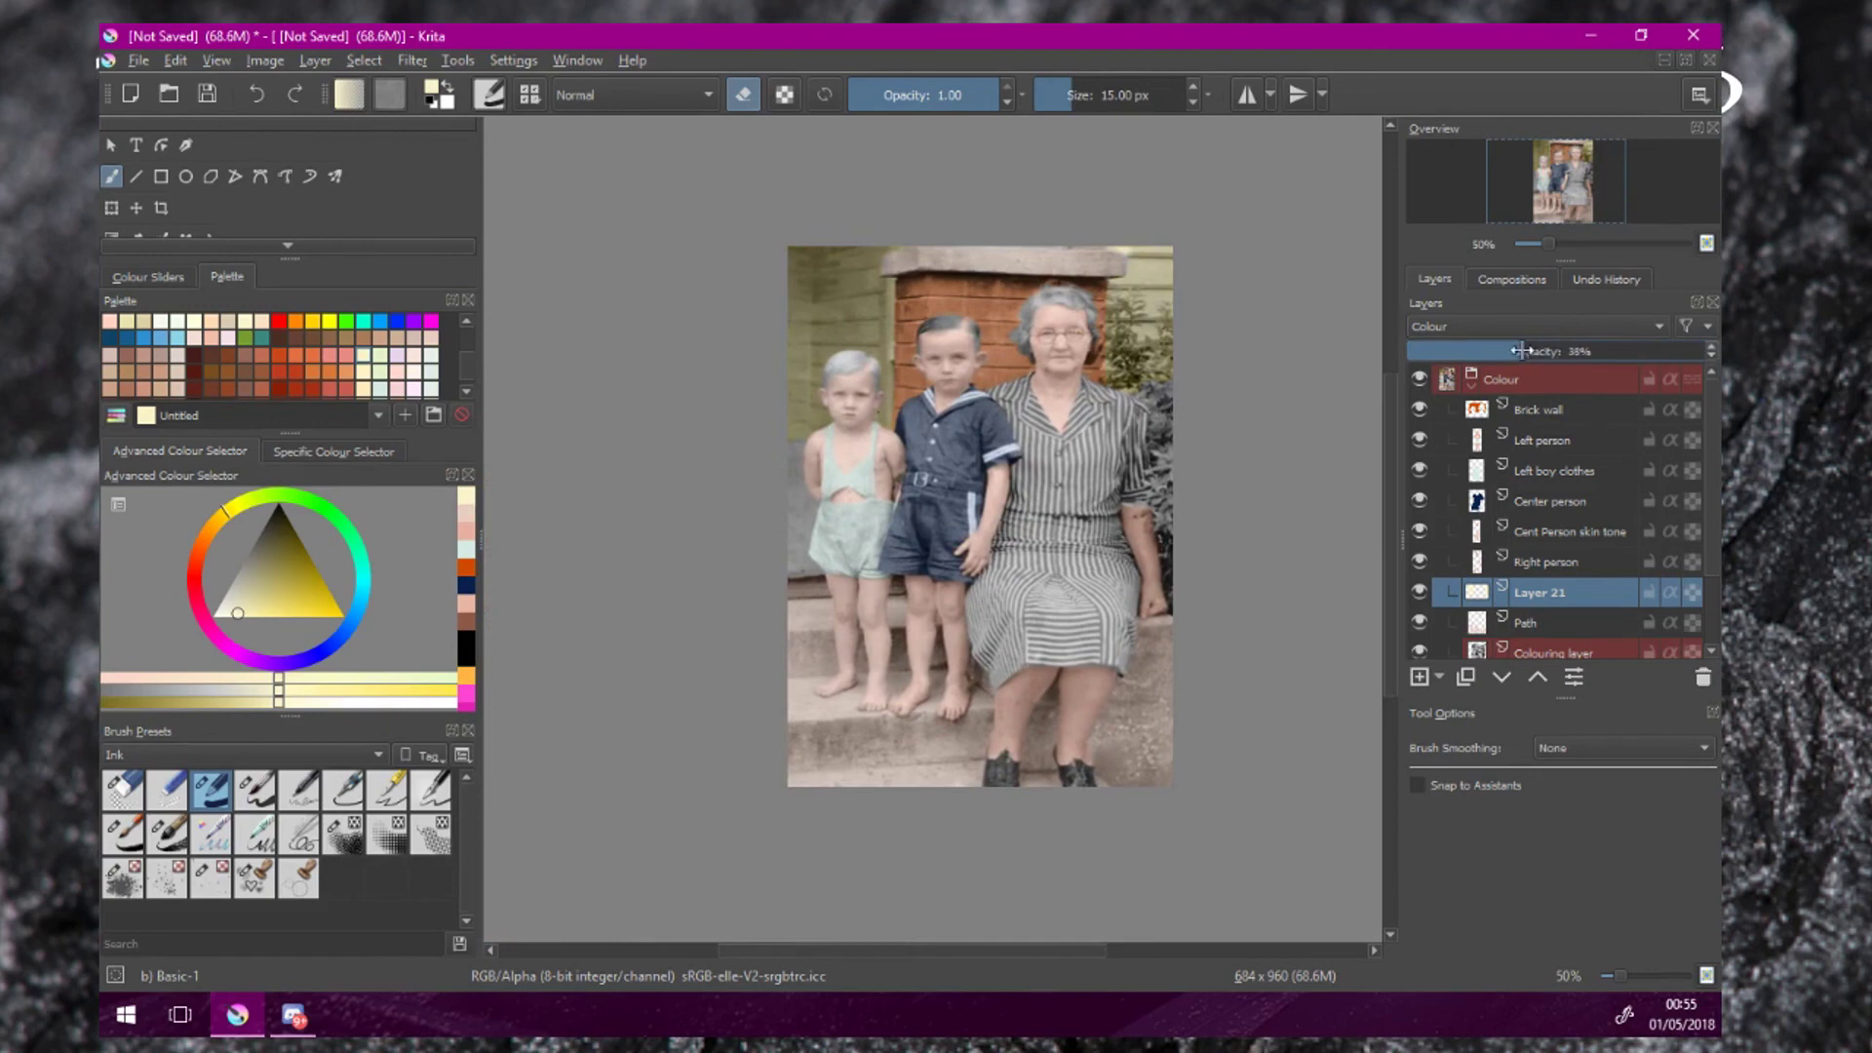
pyautogui.scroll(-1, 1068, 526)
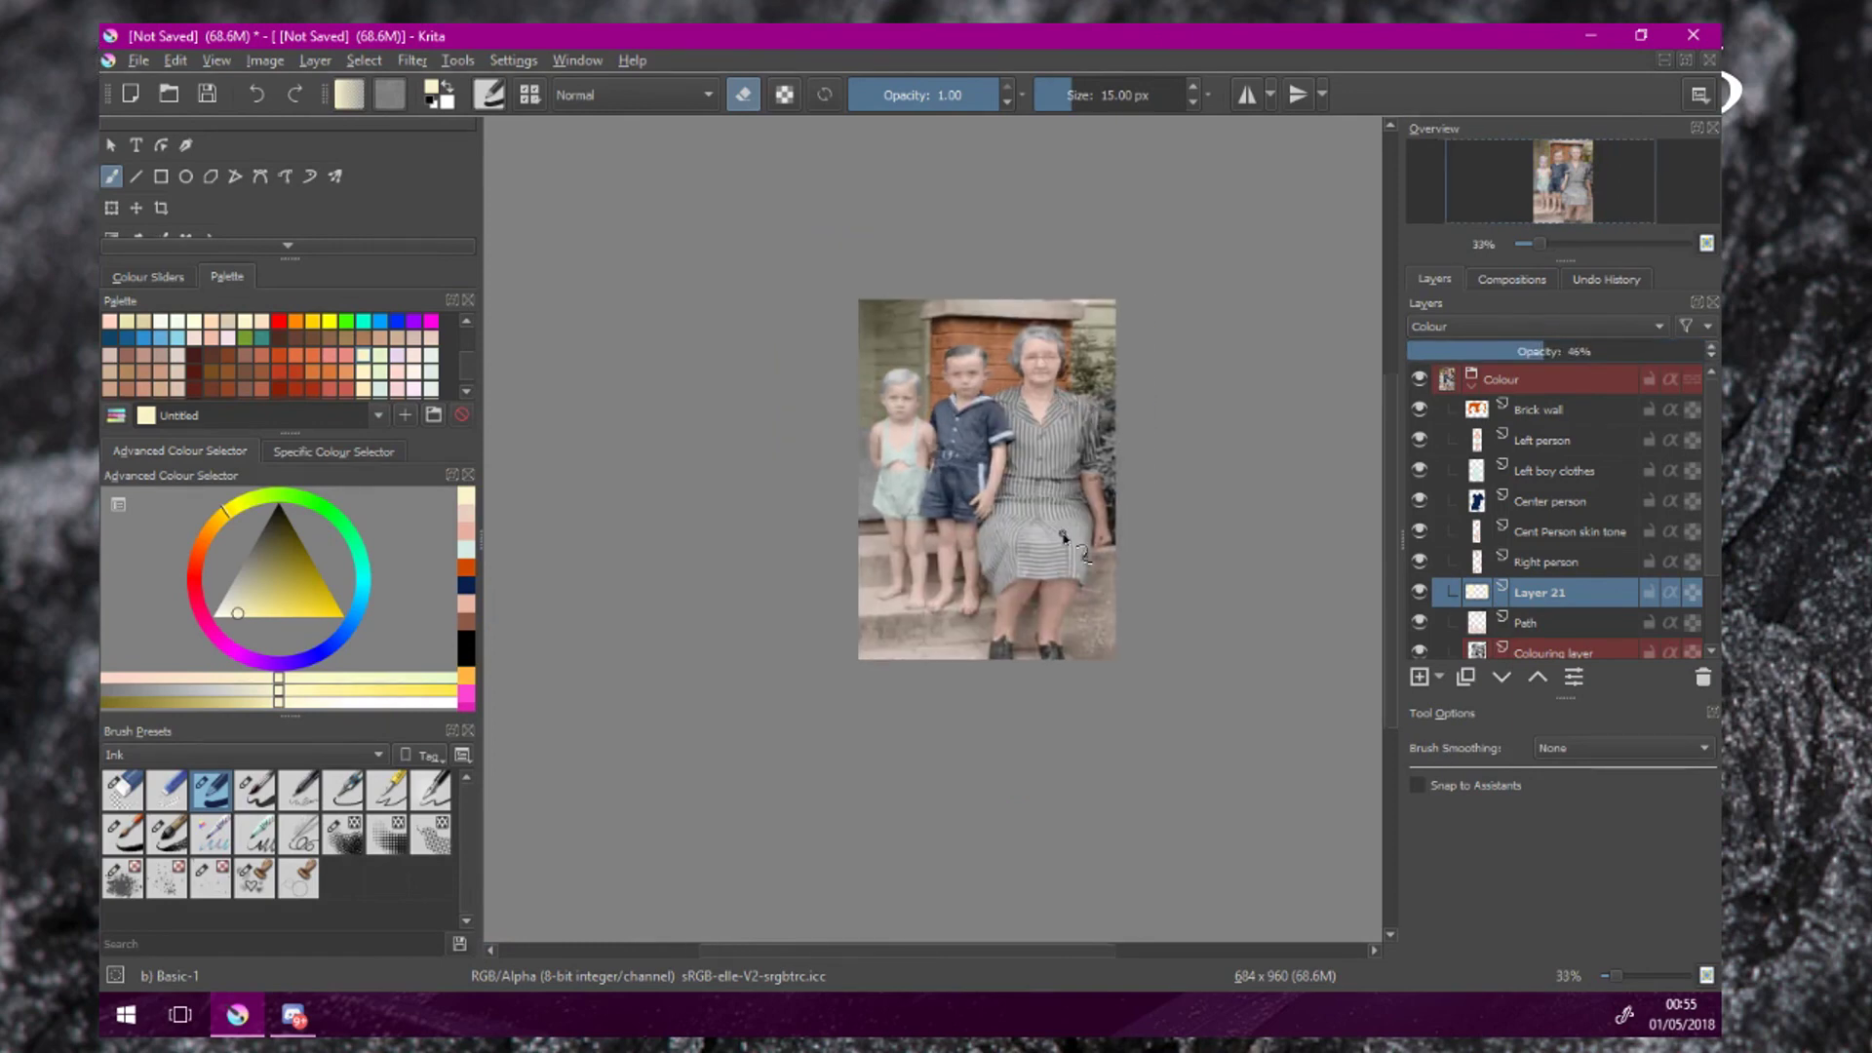